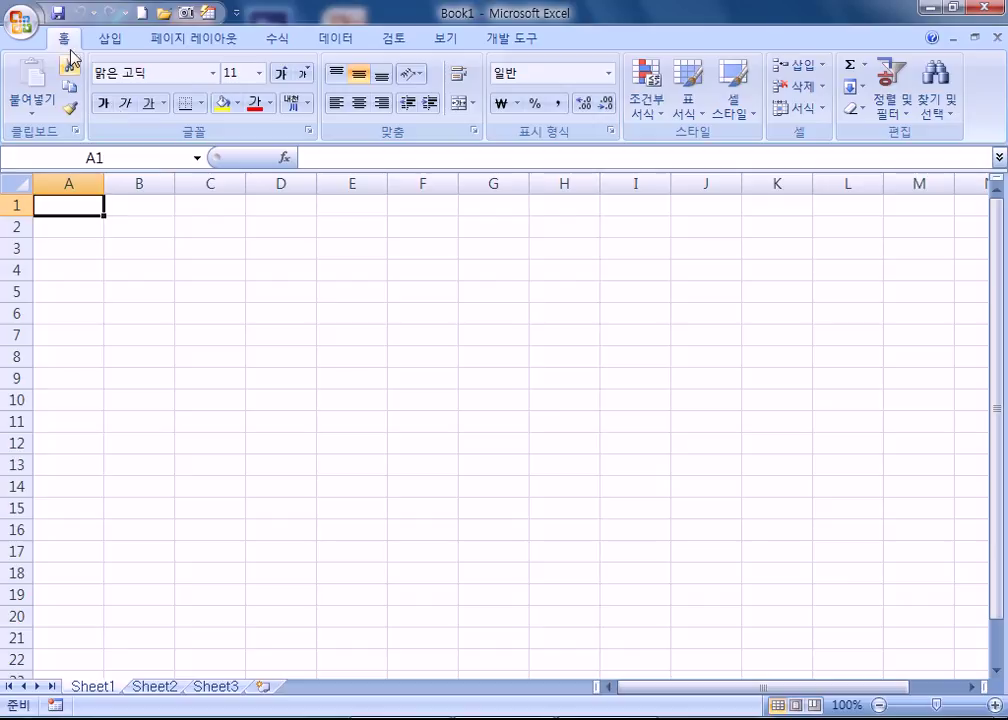
# Step: Open the workbook 섹션13문제.xlsm from the 01 섹션 folder inside 길벗컴활2급
pyautogui.click(22, 17)
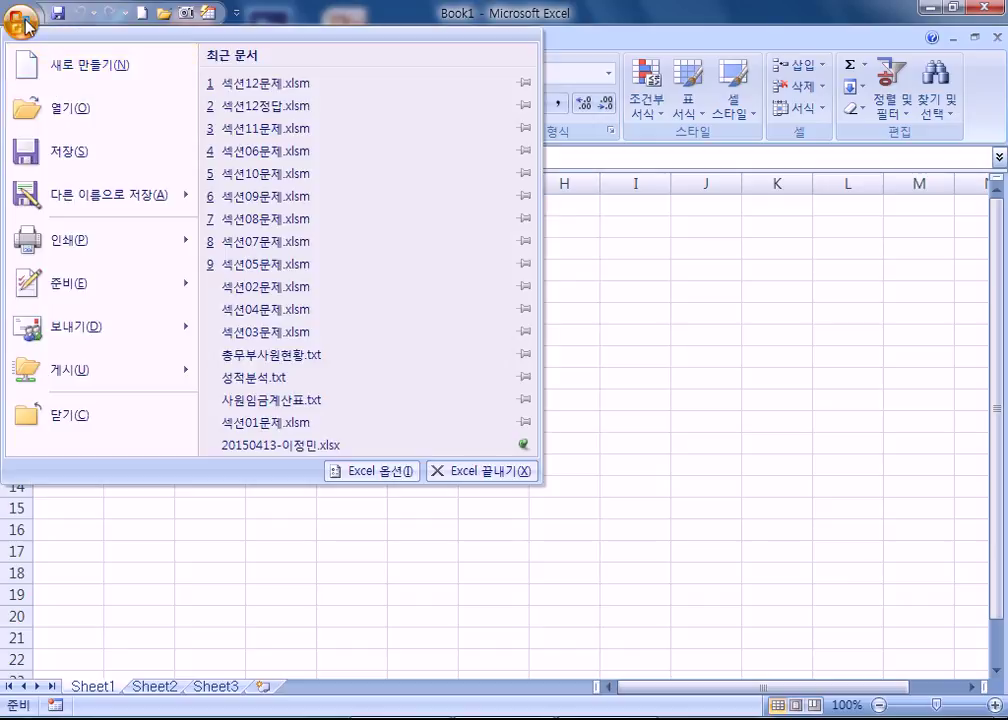
pyautogui.click(76, 113)
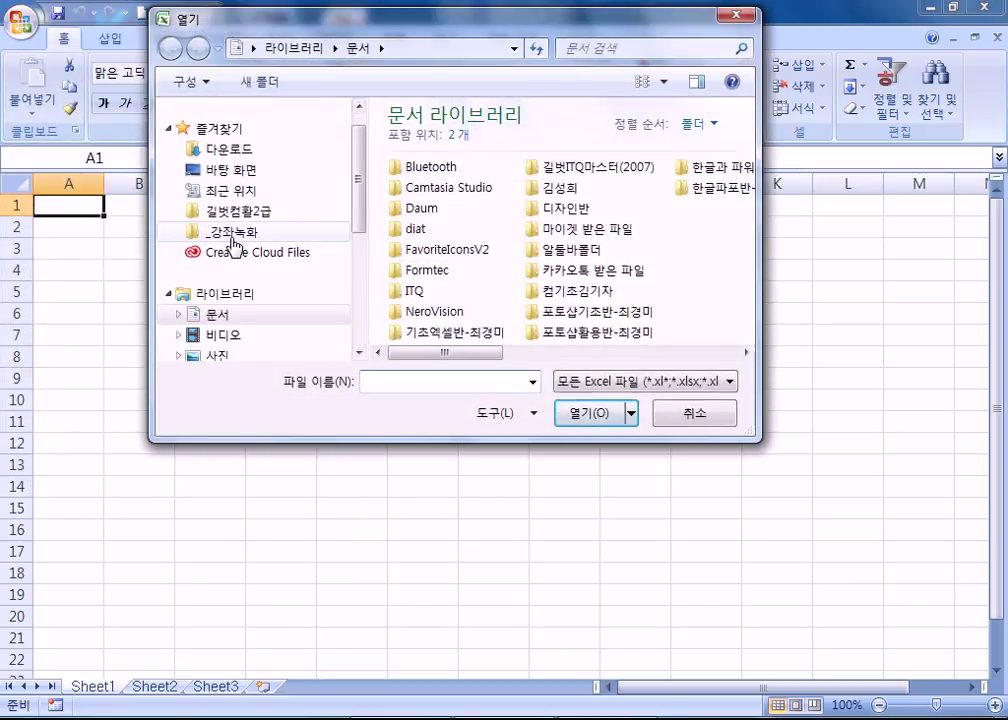
pyautogui.click(236, 211)
pyautogui.doubleClick(418, 137)
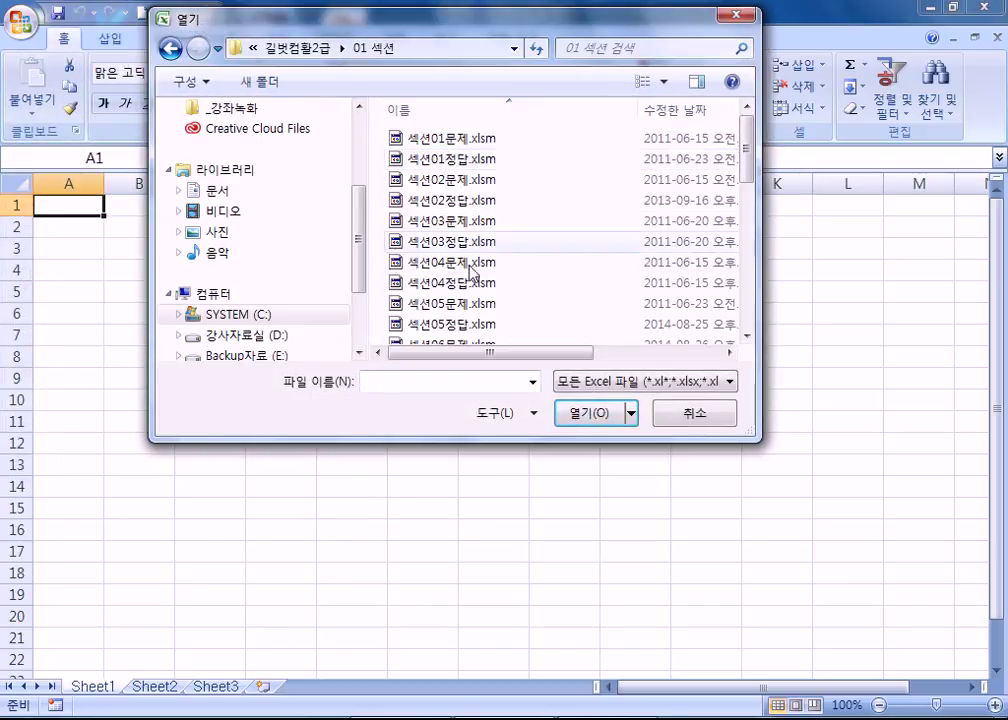
pyautogui.scroll(-7, 457, 224)
pyautogui.click(459, 189)
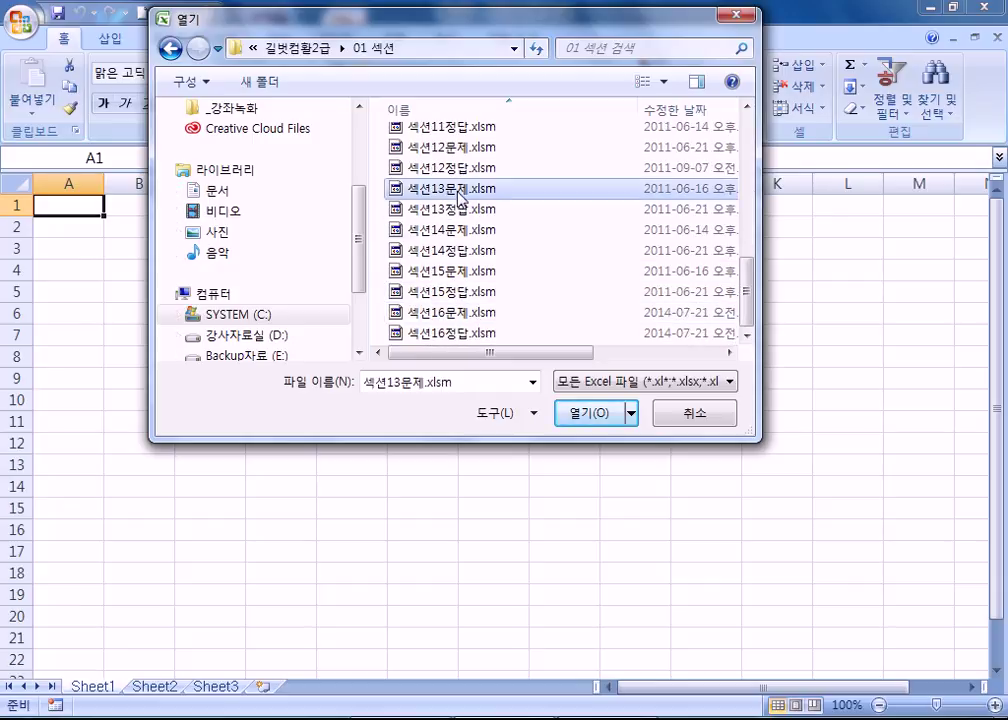
pyautogui.doubleClick(459, 190)
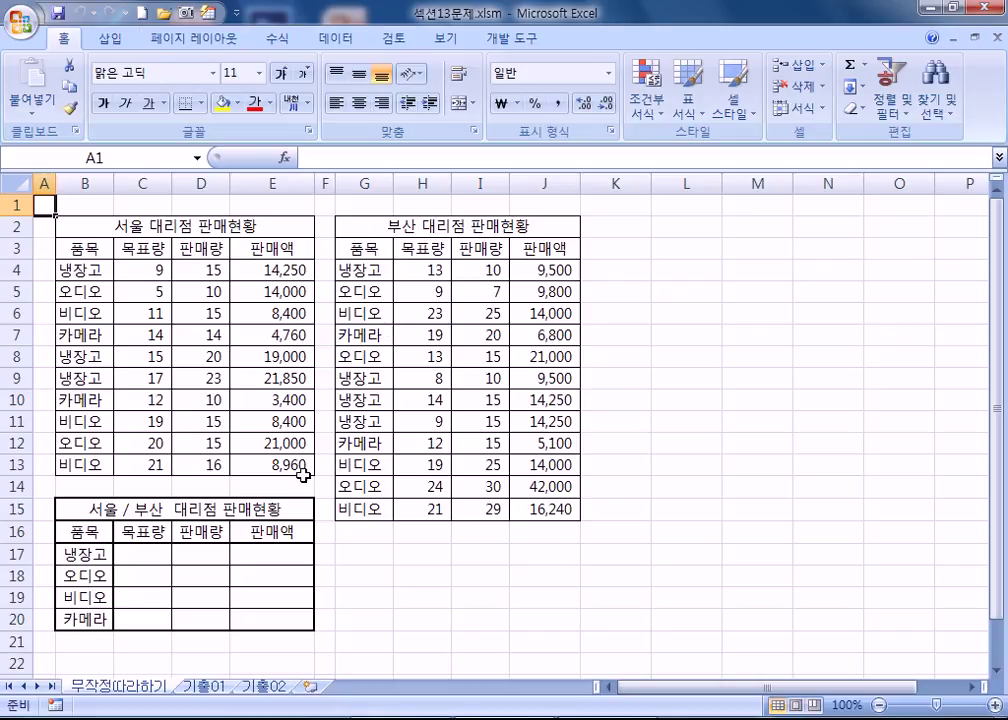
# Step: Move the empty 서울 / 부산 대리점 판매현황 table from B15:E20 to L2:O7
pyautogui.moveTo(63, 508); pyautogui.dragTo(879, 347)
pyautogui.click(775, 408)
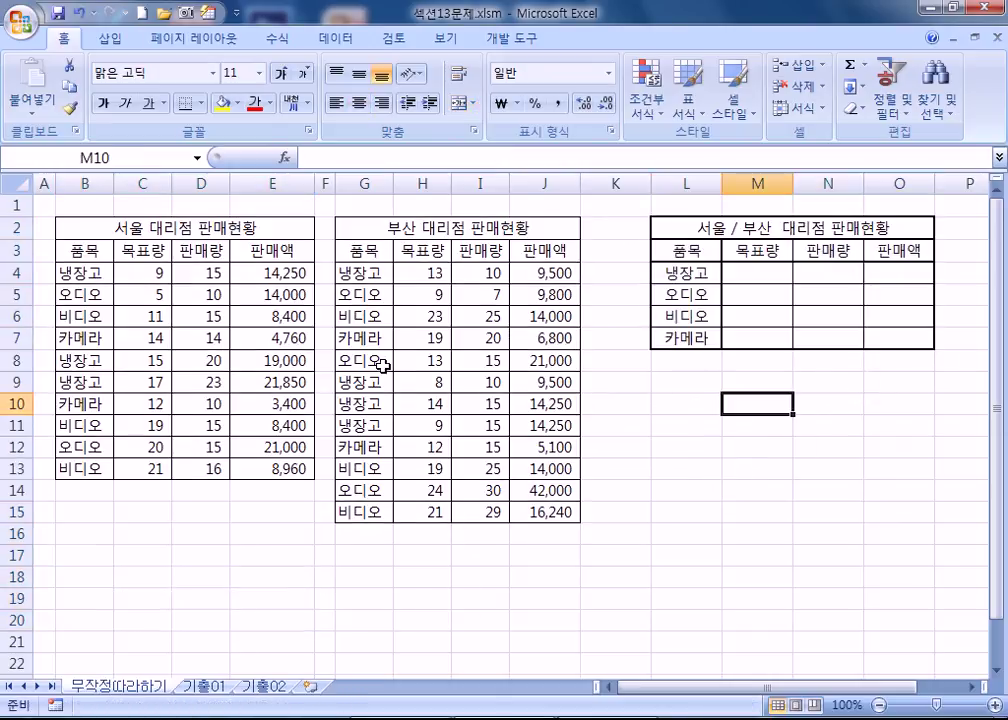
pyautogui.moveTo(90, 228); pyautogui.dragTo(290, 468)
pyautogui.moveTo(364, 250); pyautogui.dragTo(545, 511)
pyautogui.moveTo(686, 251); pyautogui.dragTo(895, 338)
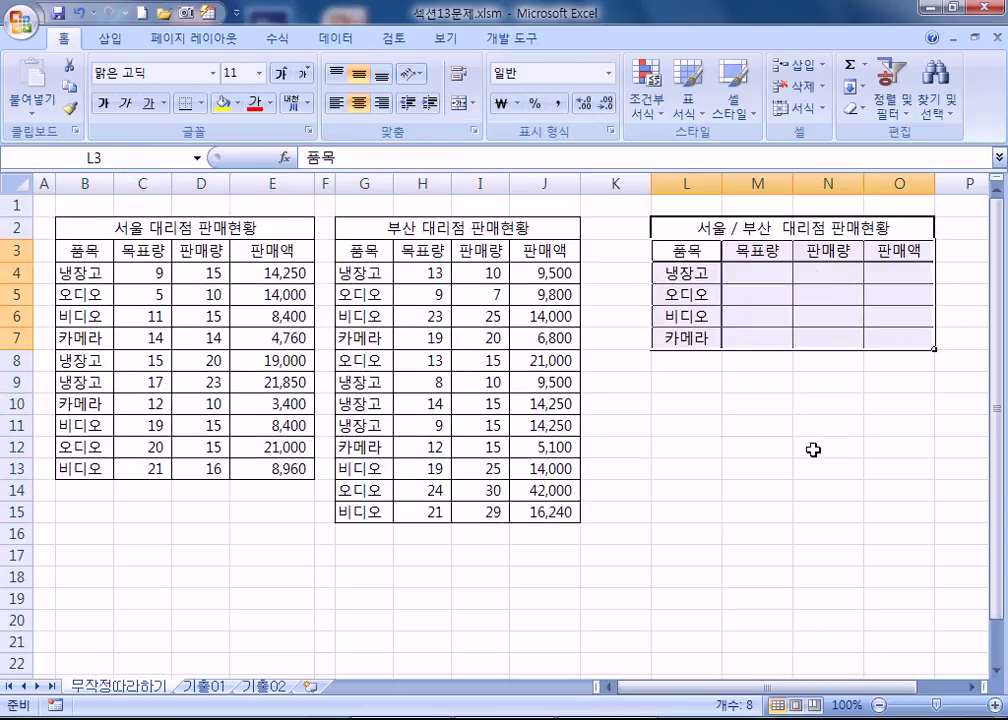
pyautogui.click(809, 460)
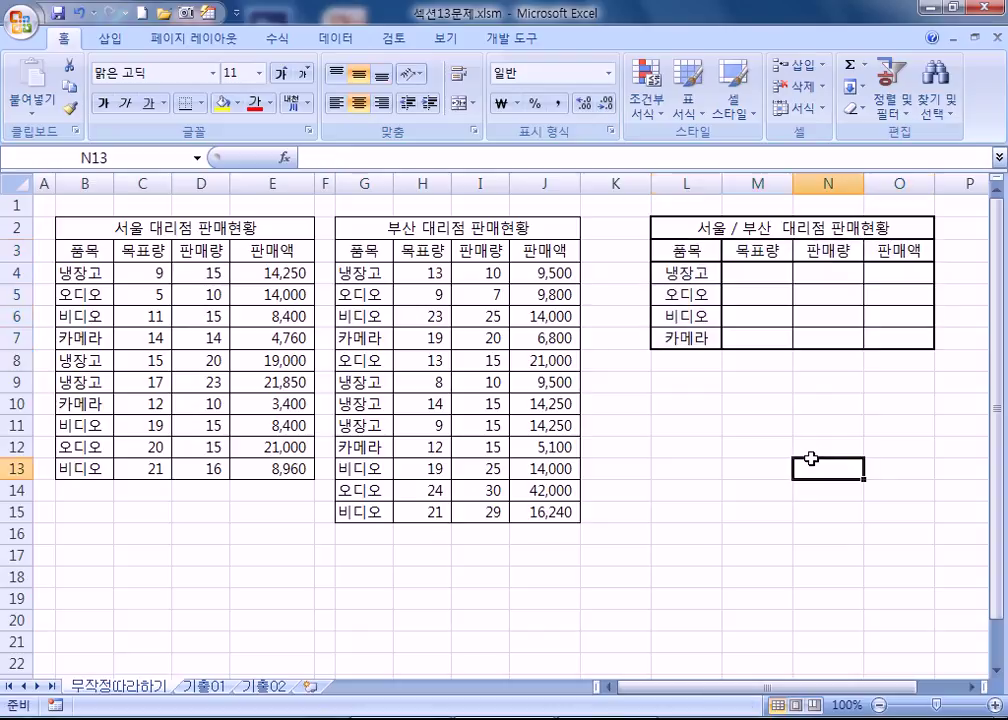
# Step: Fill the combined sales table's range L3:O7 with yellow
pyautogui.moveTo(684, 251); pyautogui.dragTo(895, 339)
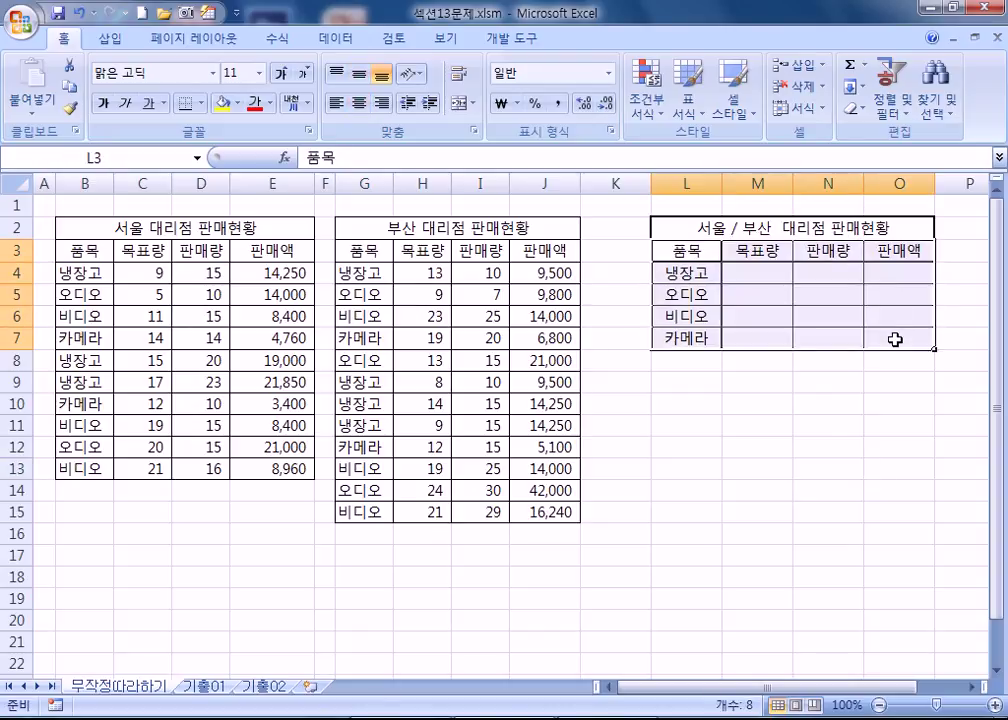
pyautogui.click(236, 103)
pyautogui.click(225, 105)
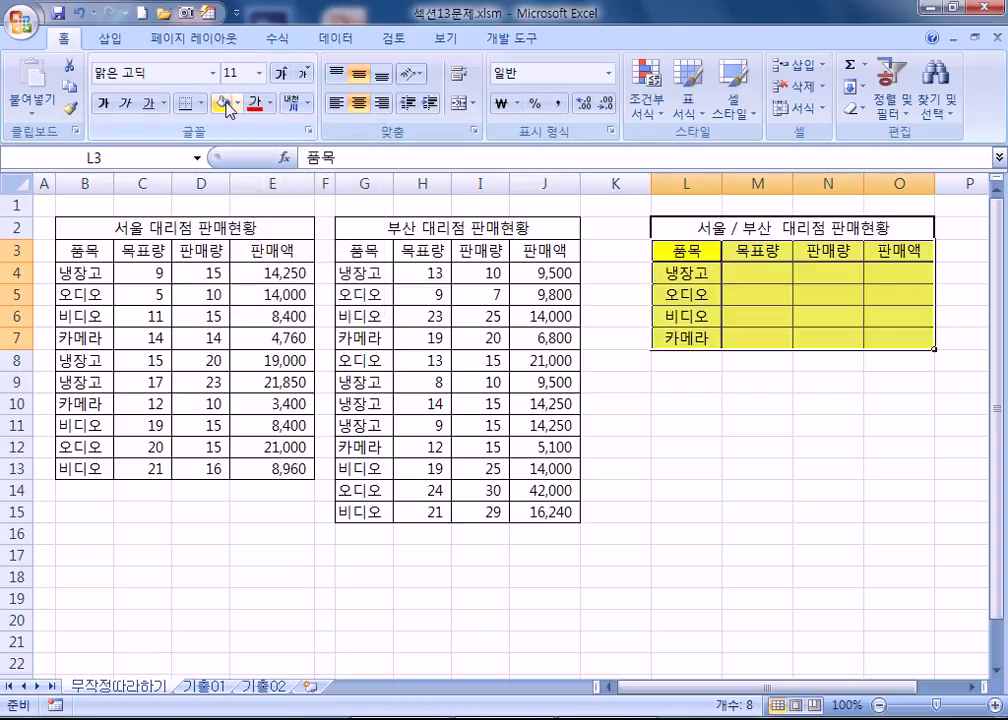
pyautogui.click(684, 424)
pyautogui.moveTo(688, 252); pyautogui.dragTo(910, 340)
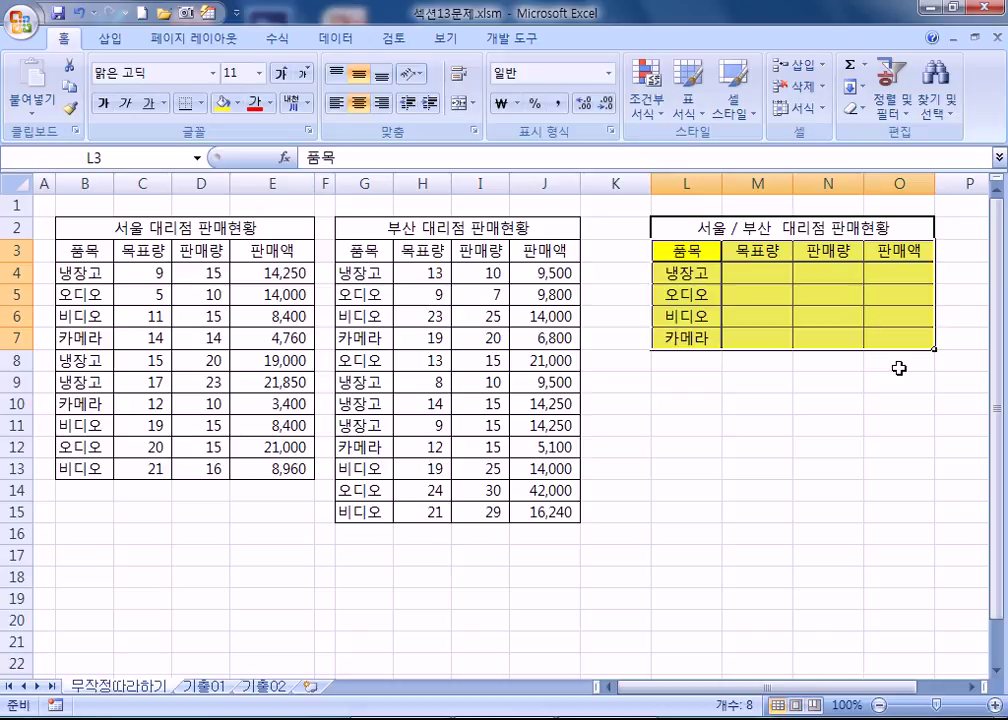
pyautogui.click(848, 470)
# Step: Set up a Consolidate into L3:O7, adding the Seoul range B3:E13 and the Busan range G3:J15 as references
pyautogui.moveTo(686, 250); pyautogui.dragTo(888, 332)
pyautogui.click(323, 40)
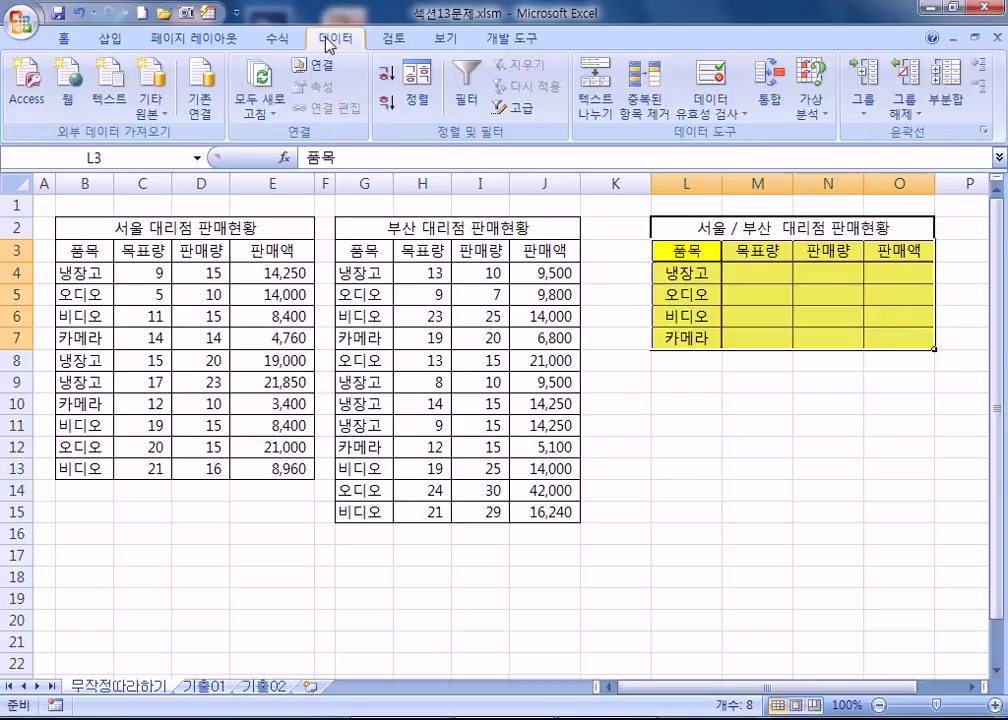
pyautogui.click(774, 96)
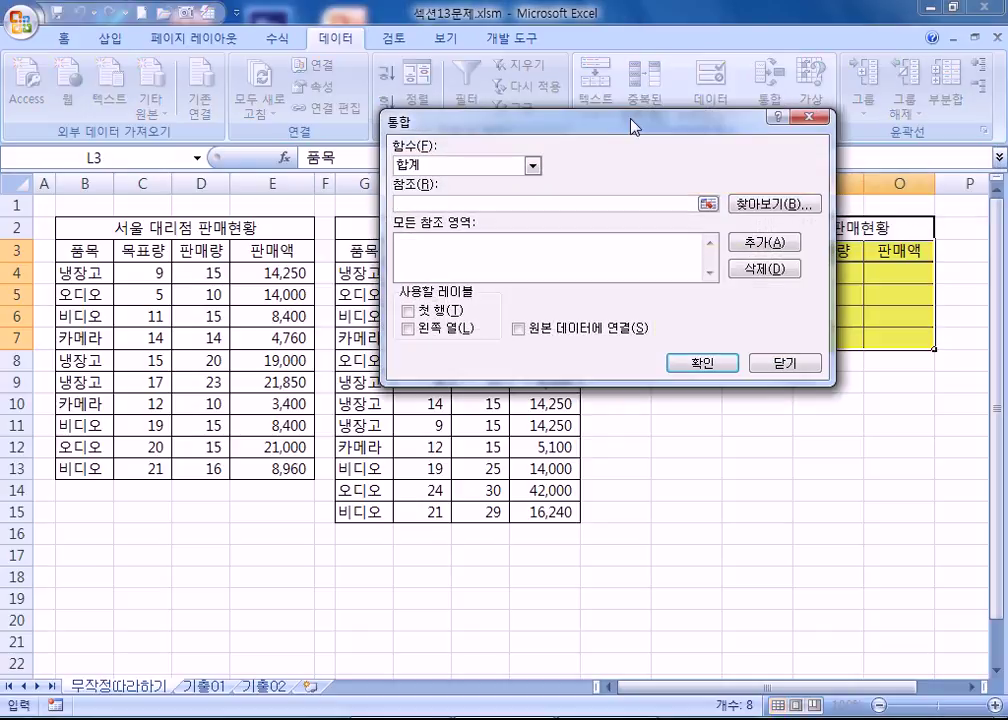
pyautogui.moveTo(617, 176); pyautogui.dragTo(673, 349)
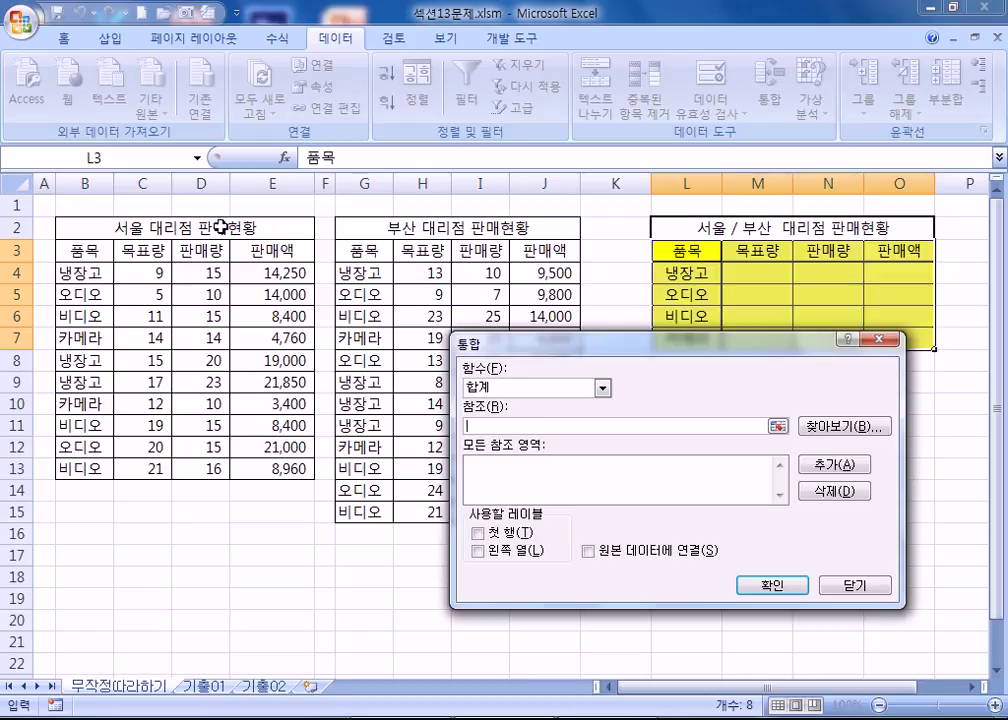
pyautogui.moveTo(75, 253); pyautogui.dragTo(278, 467)
pyautogui.click(822, 466)
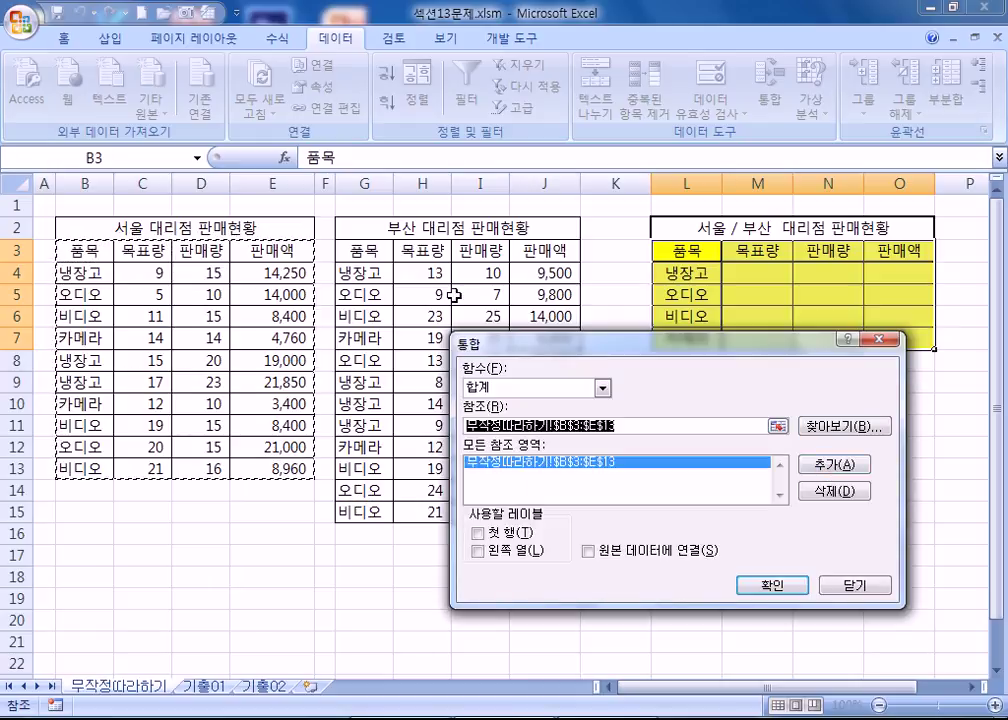
pyautogui.click(358, 251)
pyautogui.moveTo(358, 251); pyautogui.dragTo(558, 503)
pyautogui.click(828, 466)
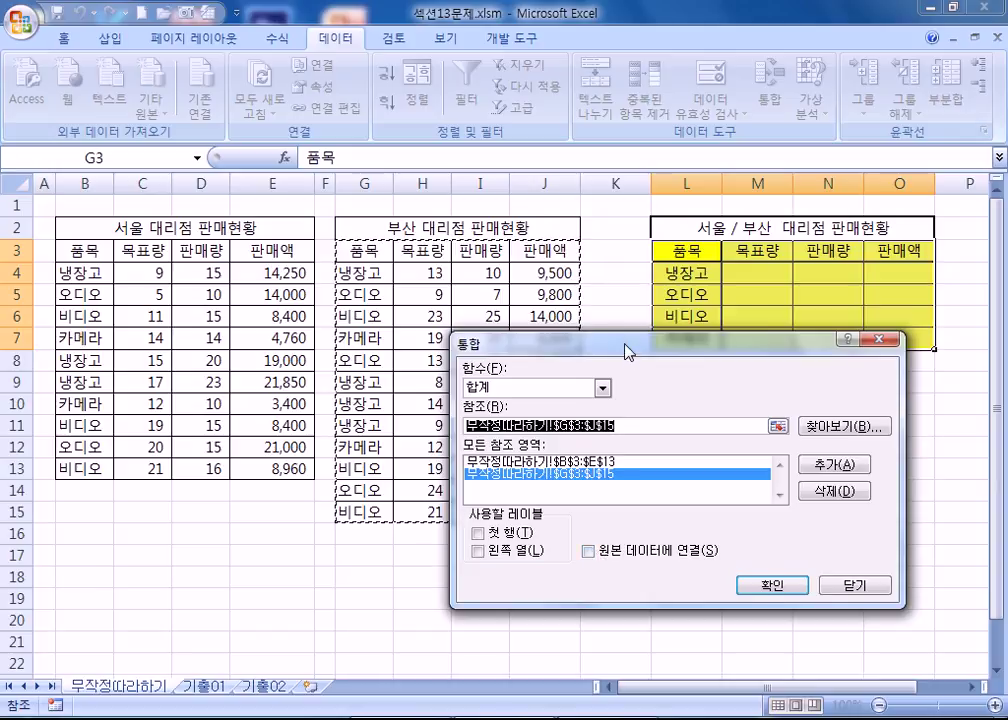
# Step: Enable the 첫 행 and 왼쪽 열 labels and run the consolidation into the combined sales table
pyautogui.moveTo(632, 345); pyautogui.dragTo(414, 176)
pyautogui.click(261, 362)
pyautogui.click(262, 380)
pyautogui.moveTo(383, 178); pyautogui.dragTo(687, 374)
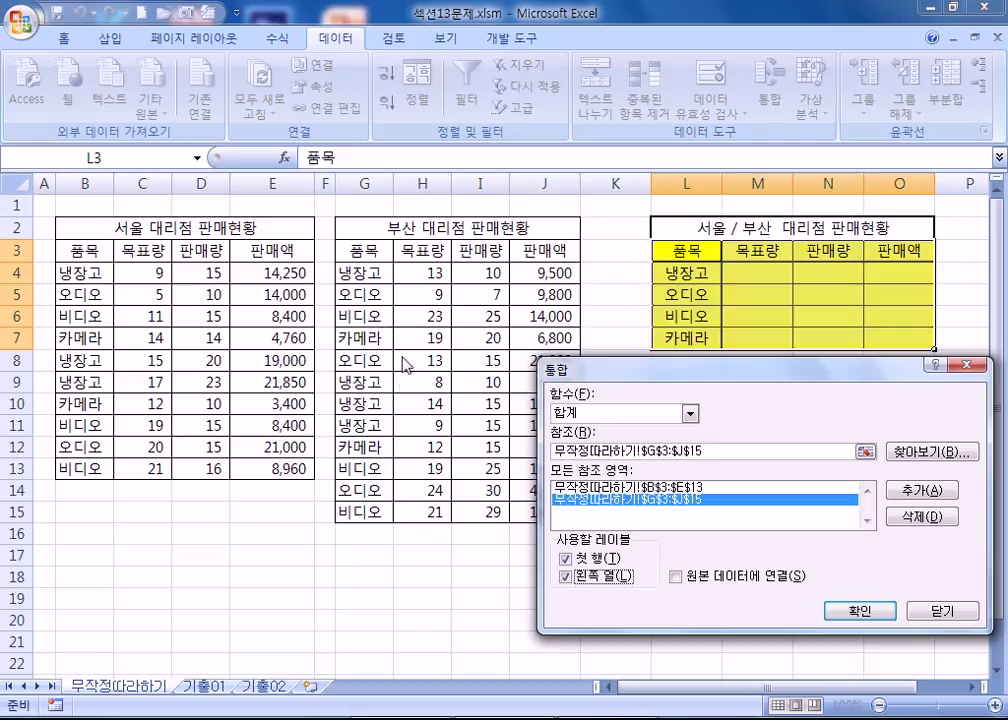
pyautogui.click(860, 610)
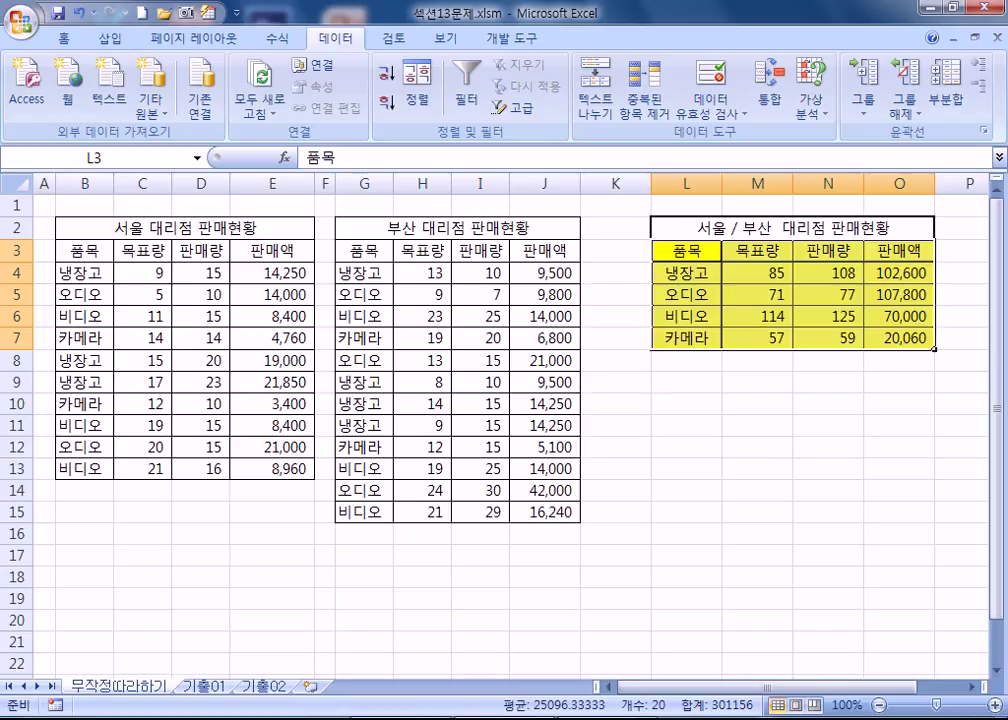
# Step: On the 기출01 sheet, start a Consolidate into I4:J9 with the function set to 평균
pyautogui.click(204, 688)
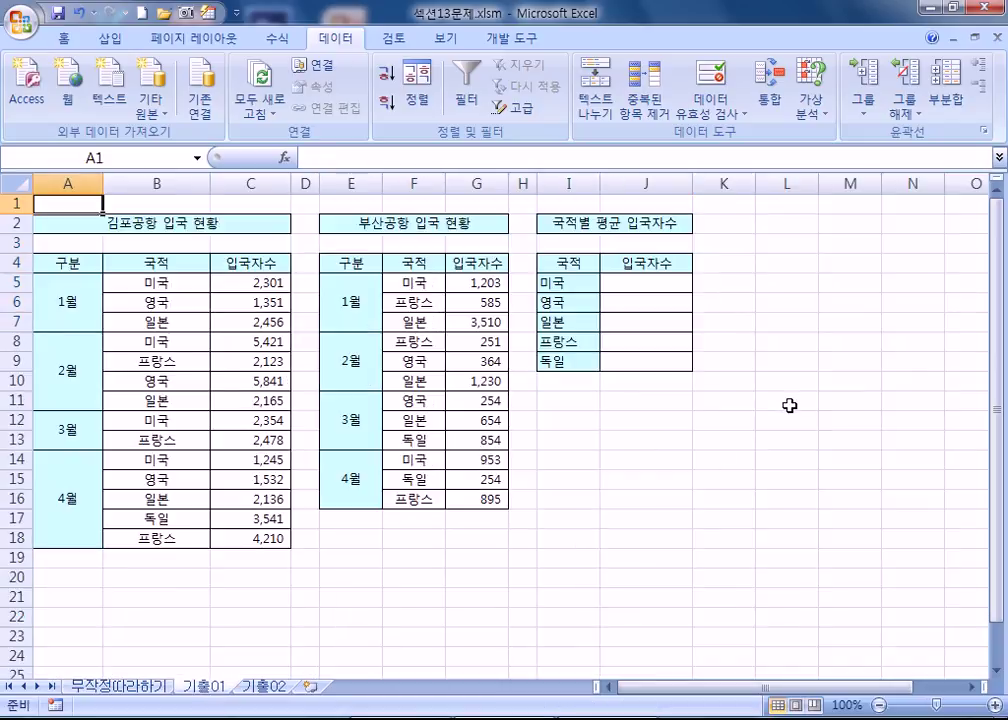
pyautogui.click(160, 688)
pyautogui.click(200, 688)
pyautogui.moveTo(568, 266); pyautogui.dragTo(643, 360)
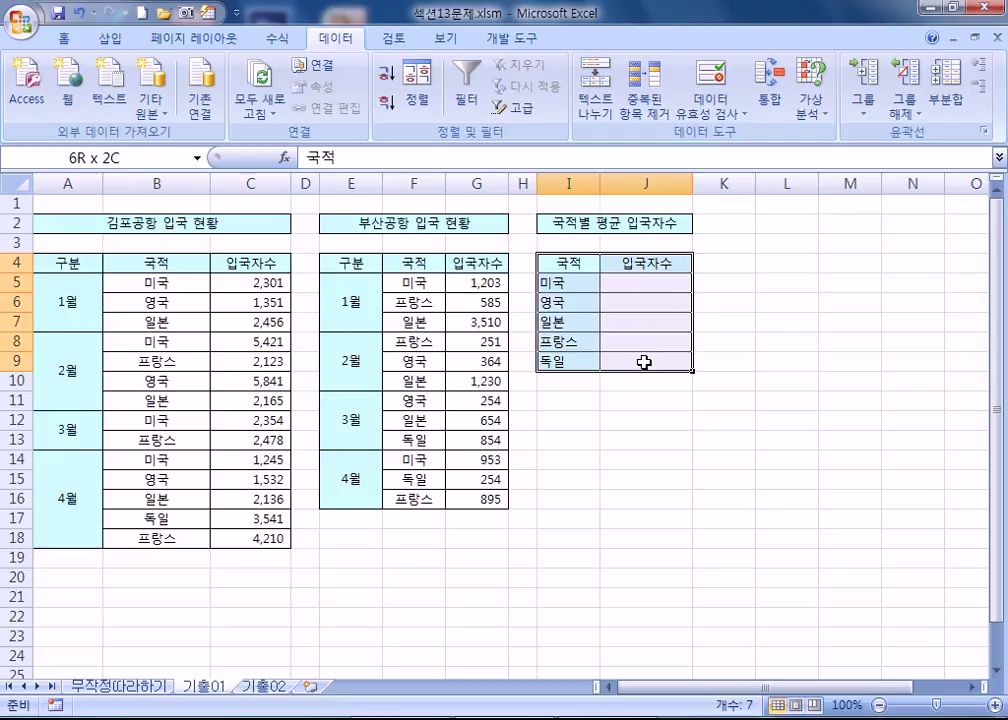
pyautogui.moveTo(571, 261); pyautogui.dragTo(652, 362)
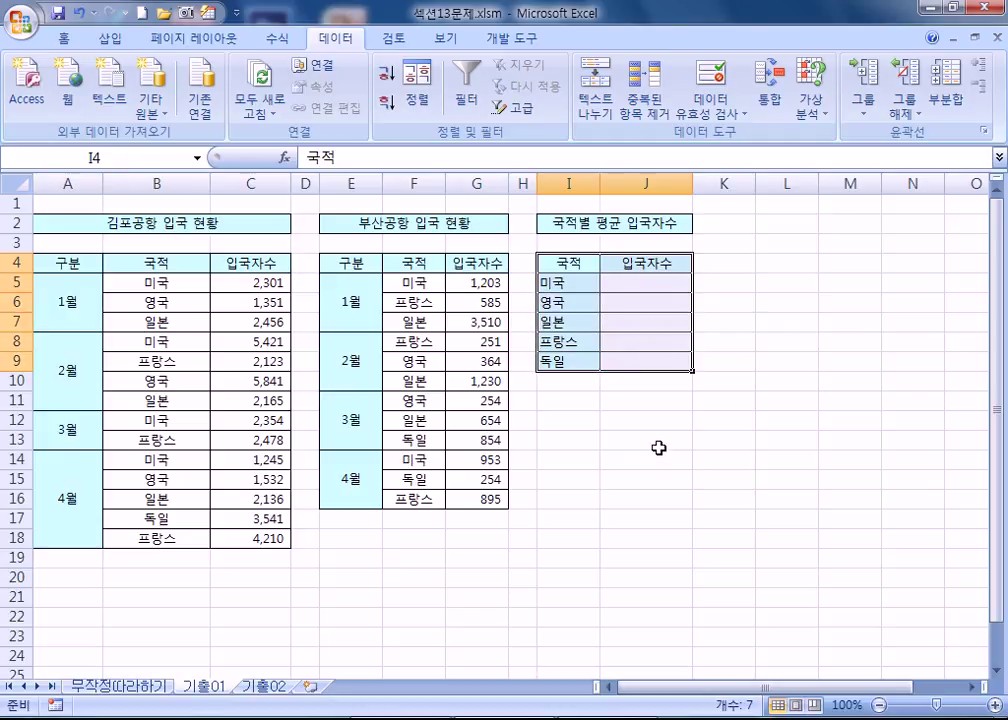
pyautogui.click(769, 100)
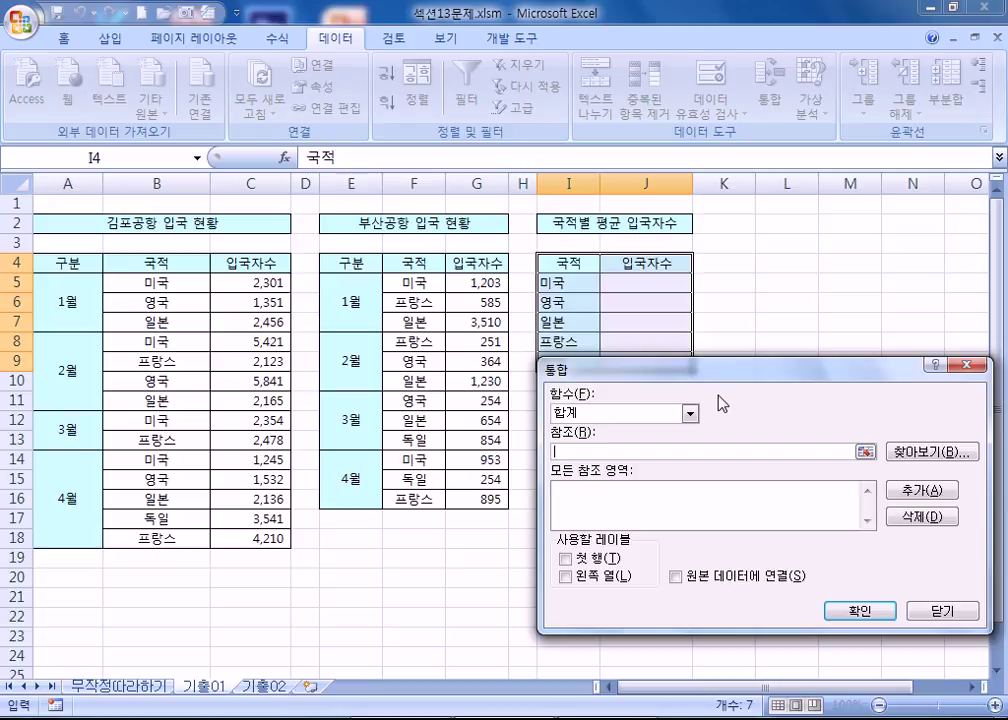
pyautogui.click(630, 416)
pyautogui.click(612, 456)
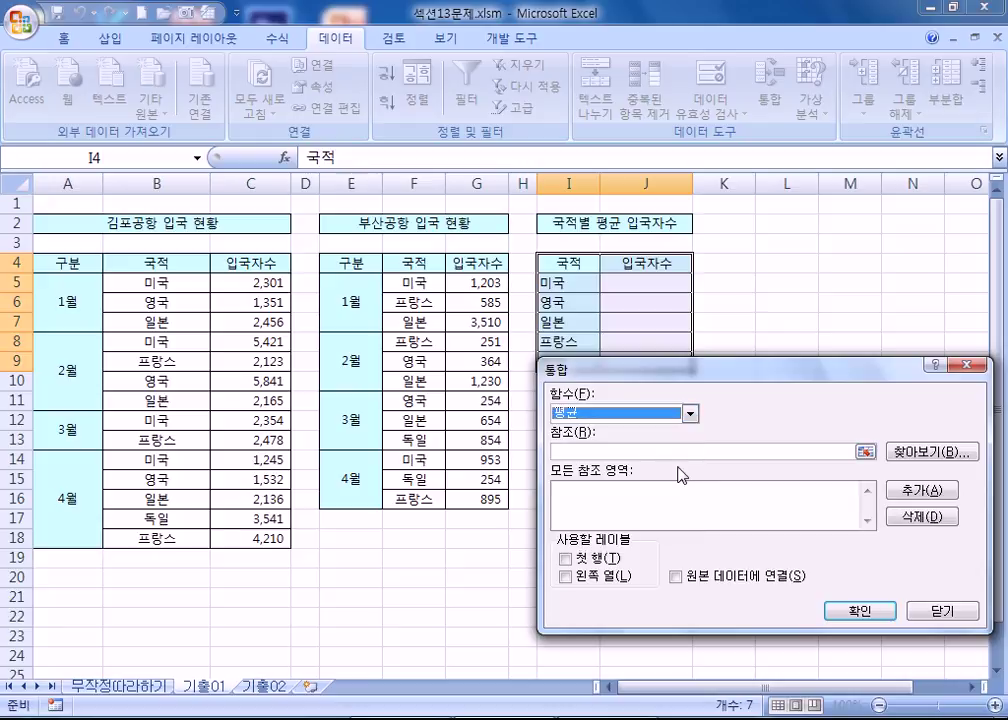
pyautogui.click(553, 452)
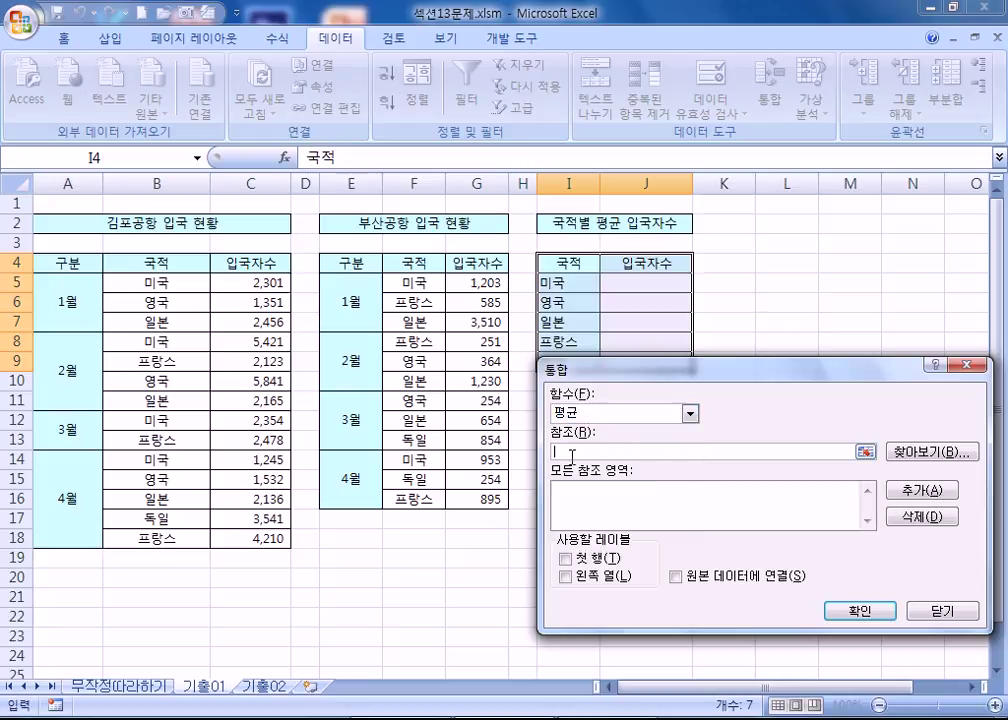
# Step: Add the Gimpo airport range A4:C18 and the Busan airport range E4:G16 as consolidation references
pyautogui.moveTo(62, 262); pyautogui.dragTo(236, 531)
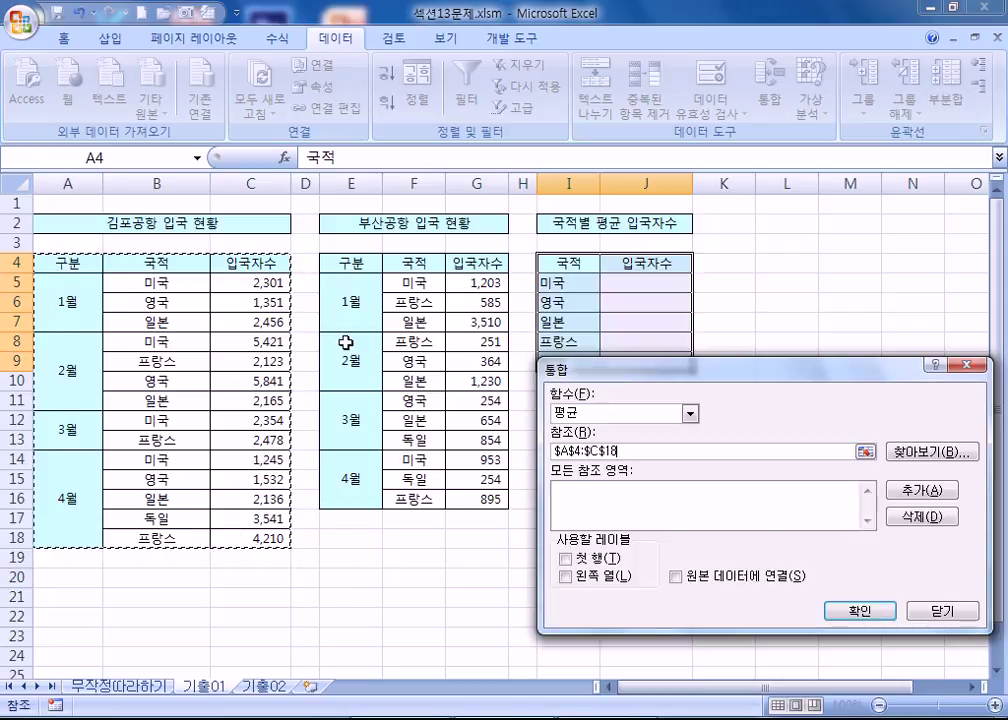
pyautogui.click(922, 491)
pyautogui.moveTo(345, 264); pyautogui.dragTo(475, 499)
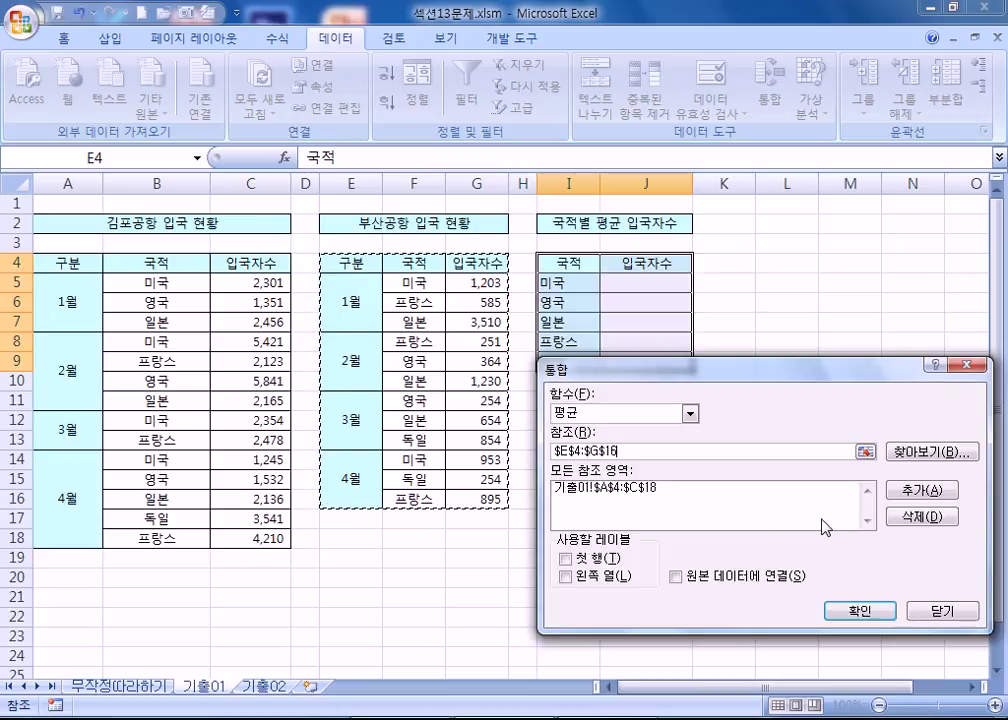
pyautogui.click(922, 491)
# Step: Enable the 첫 행 and 왼쪽 열 labels and try to run the average consolidation into I4:J9
pyautogui.click(566, 558)
pyautogui.click(566, 577)
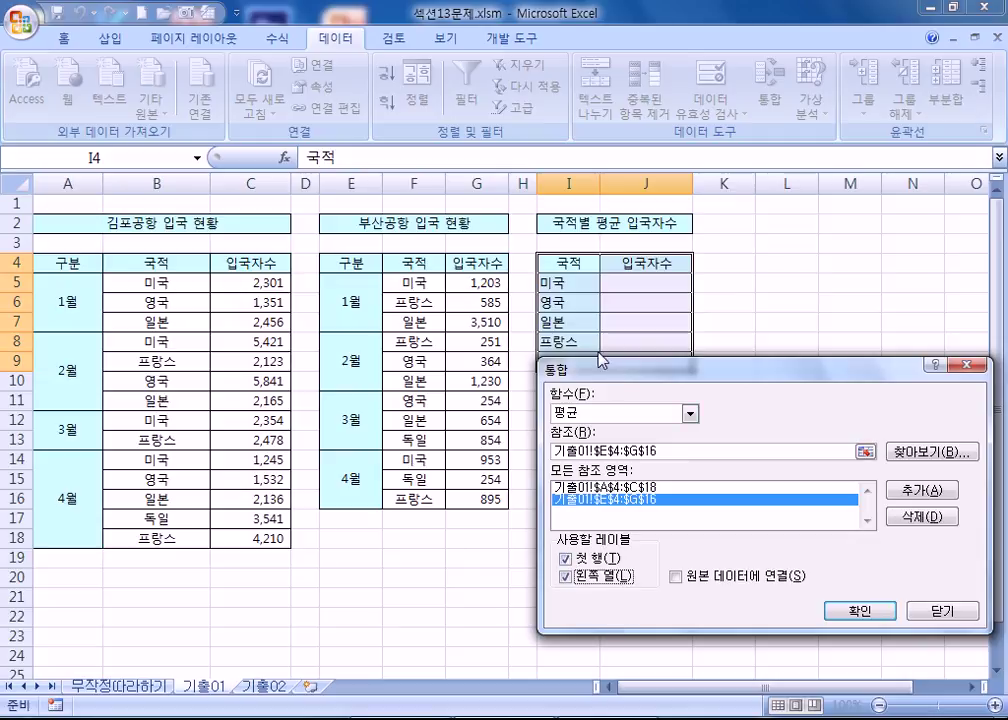
pyautogui.click(845, 611)
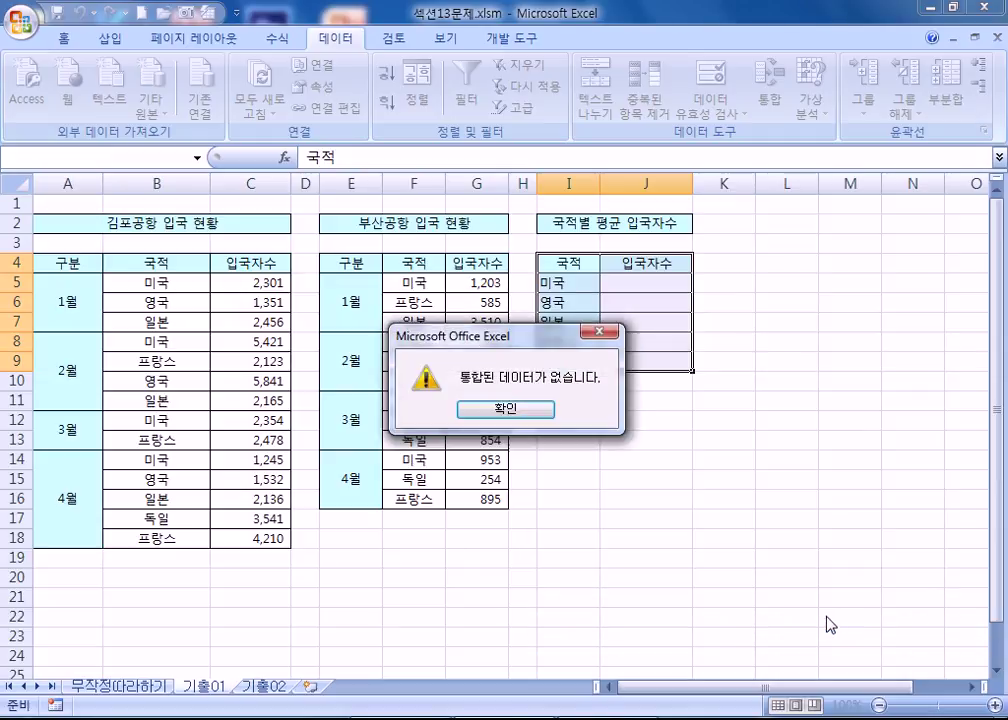
pyautogui.click(505, 411)
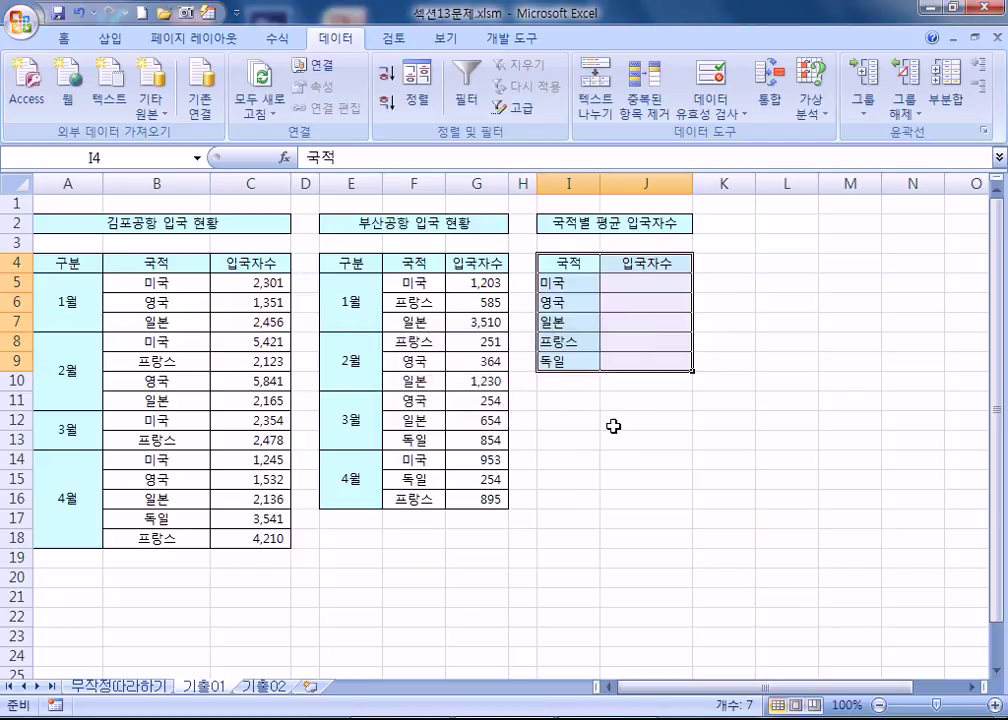
# Step: Reopen Consolidate for I4:J9 and delete both reference ranges, E4:G16 and A4:C18
pyautogui.click(753, 110)
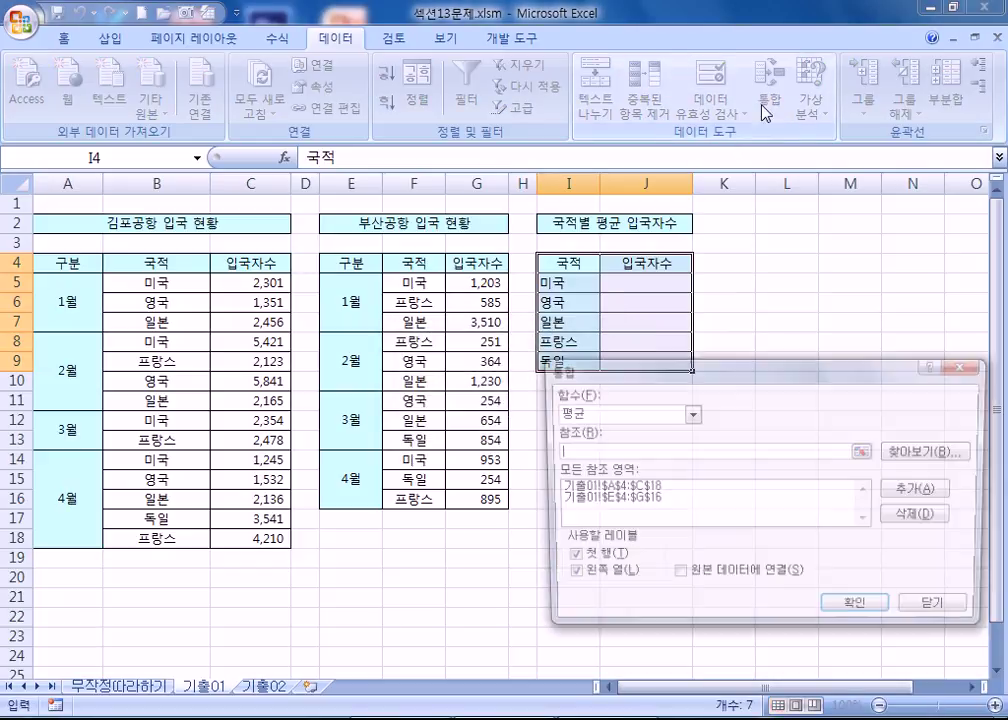
pyautogui.moveTo(750, 377); pyautogui.dragTo(795, 127)
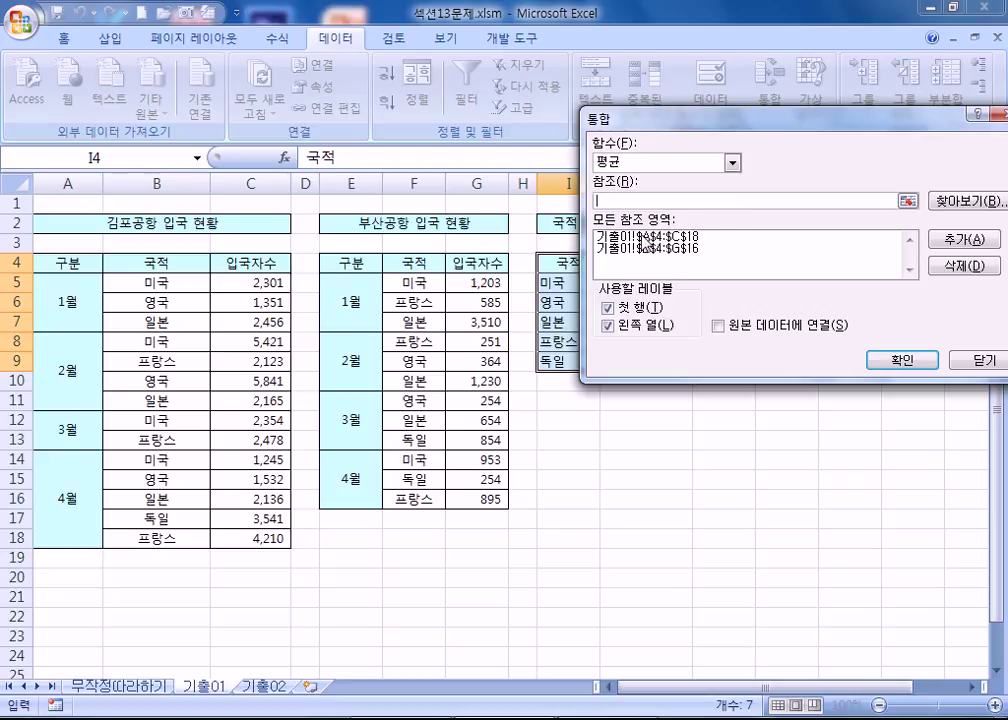
pyautogui.click(690, 236)
pyautogui.click(697, 257)
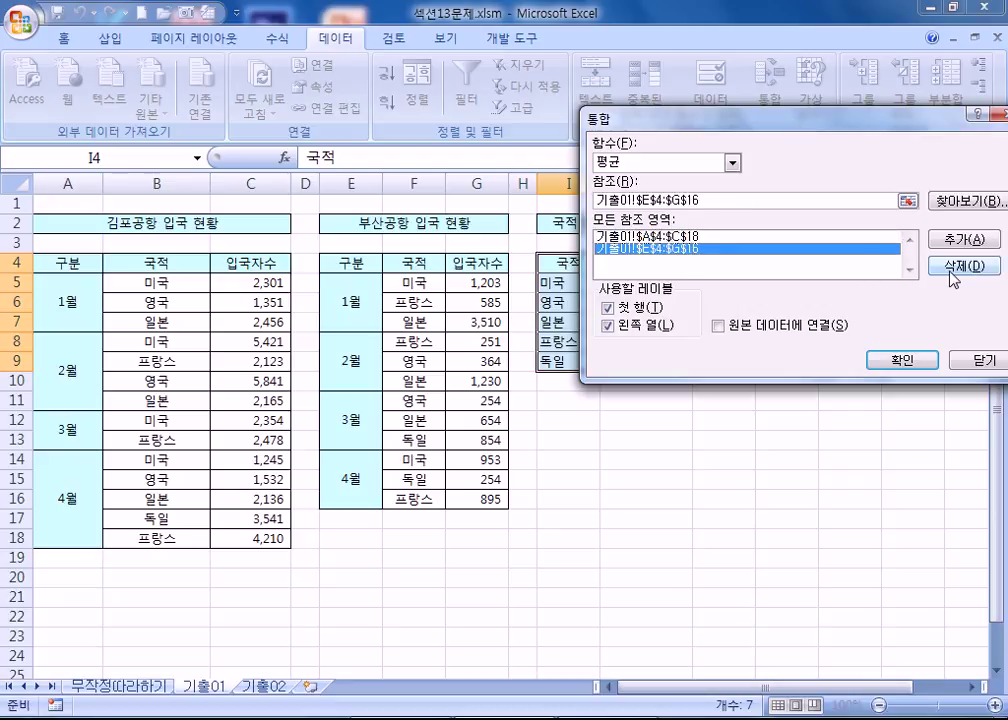
pyautogui.click(949, 279)
pyautogui.click(700, 236)
pyautogui.click(940, 275)
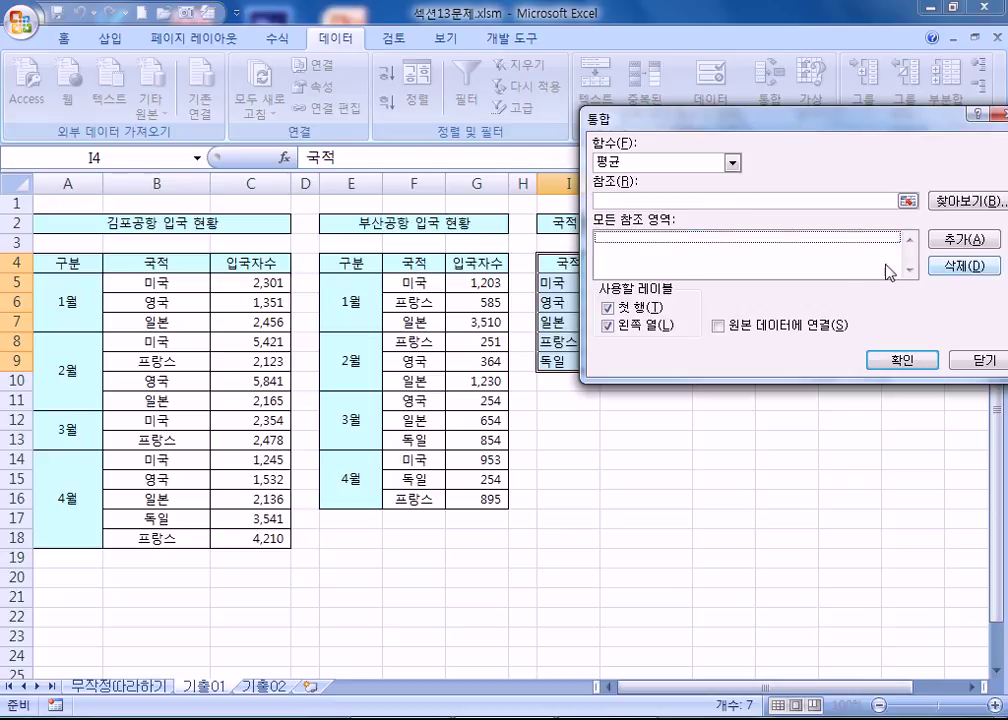
# Step: Add the Gimpo airport nationality and arrivals range B4:C18 as a consolidation reference, leaving out the 구분 column
pyautogui.click(645, 200)
pyautogui.click(60, 262)
pyautogui.moveTo(60, 262); pyautogui.dragTo(252, 530)
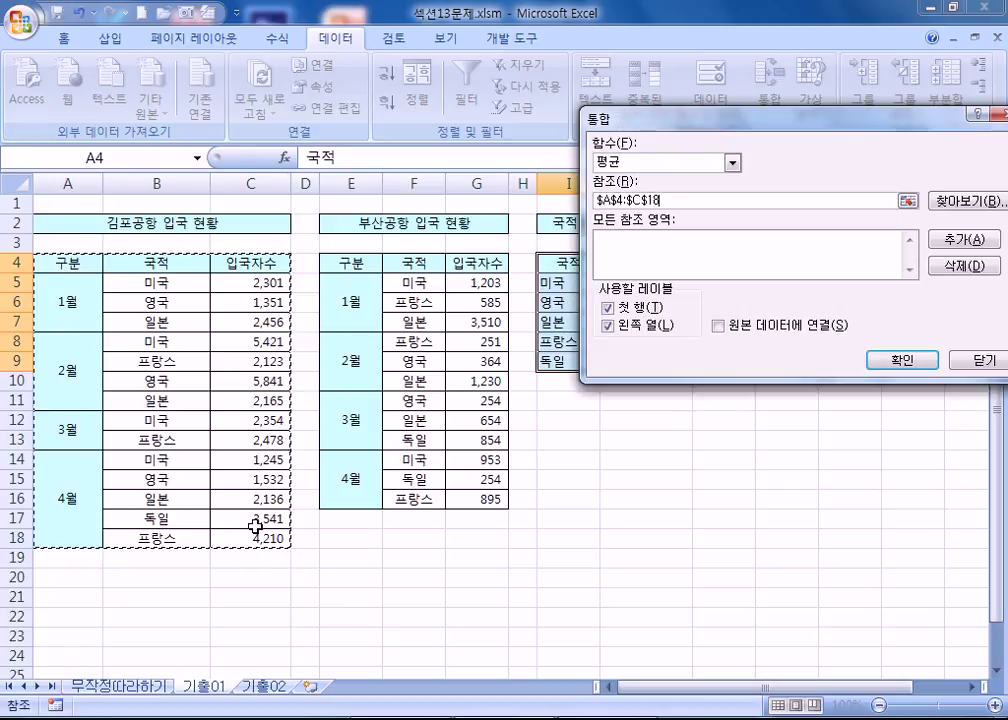
pyautogui.moveTo(672, 122); pyautogui.dragTo(620, 395)
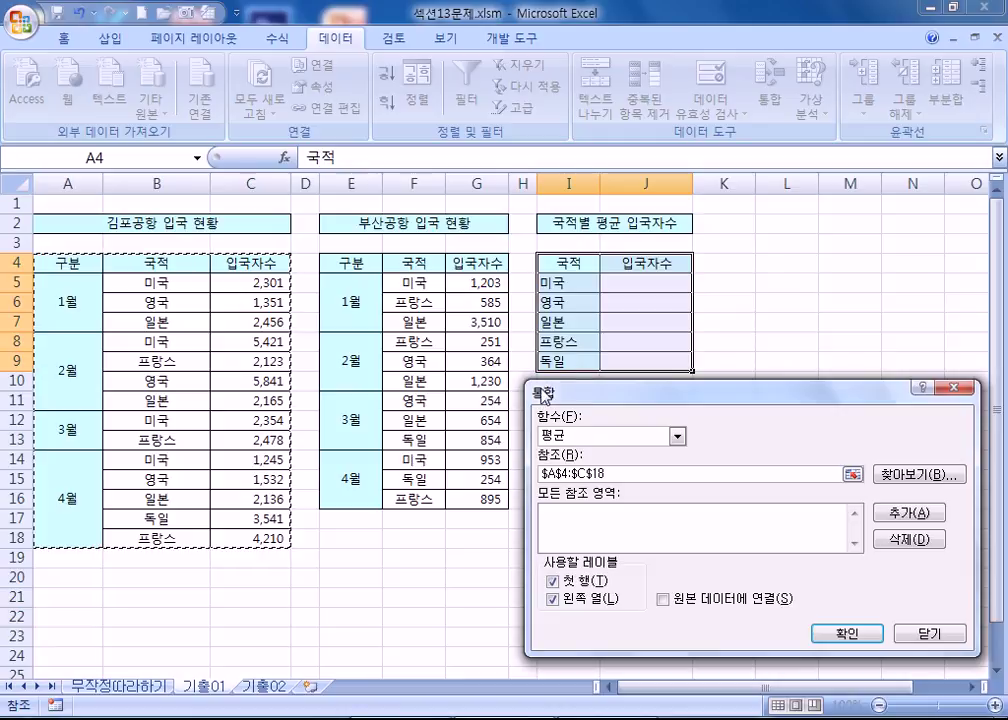
pyautogui.moveTo(144, 263); pyautogui.dragTo(247, 540)
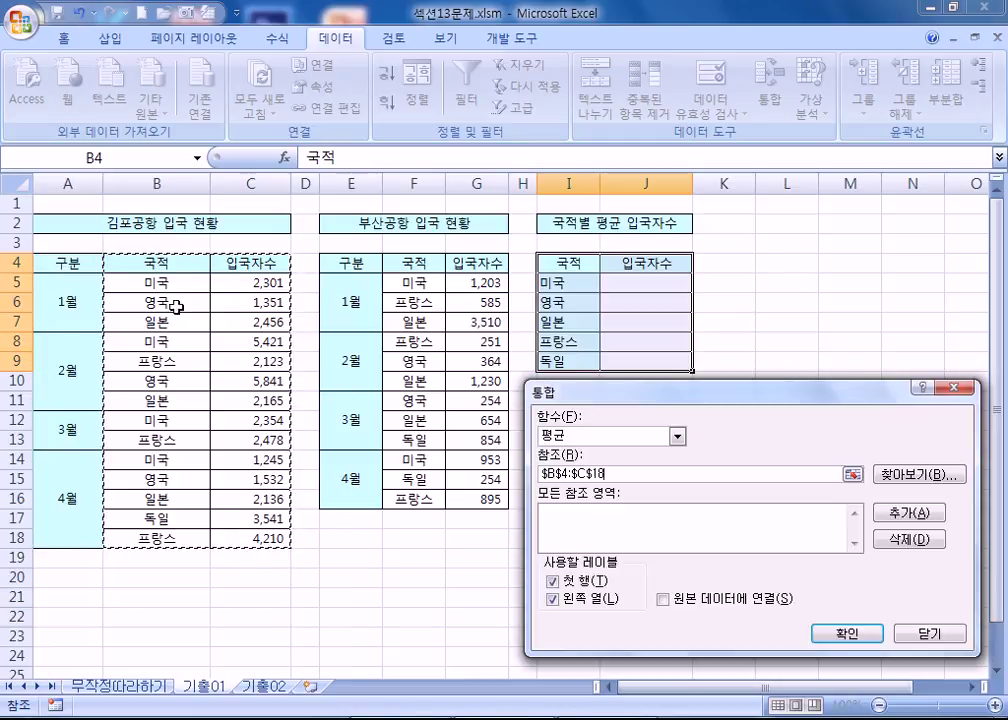
pyautogui.click(915, 515)
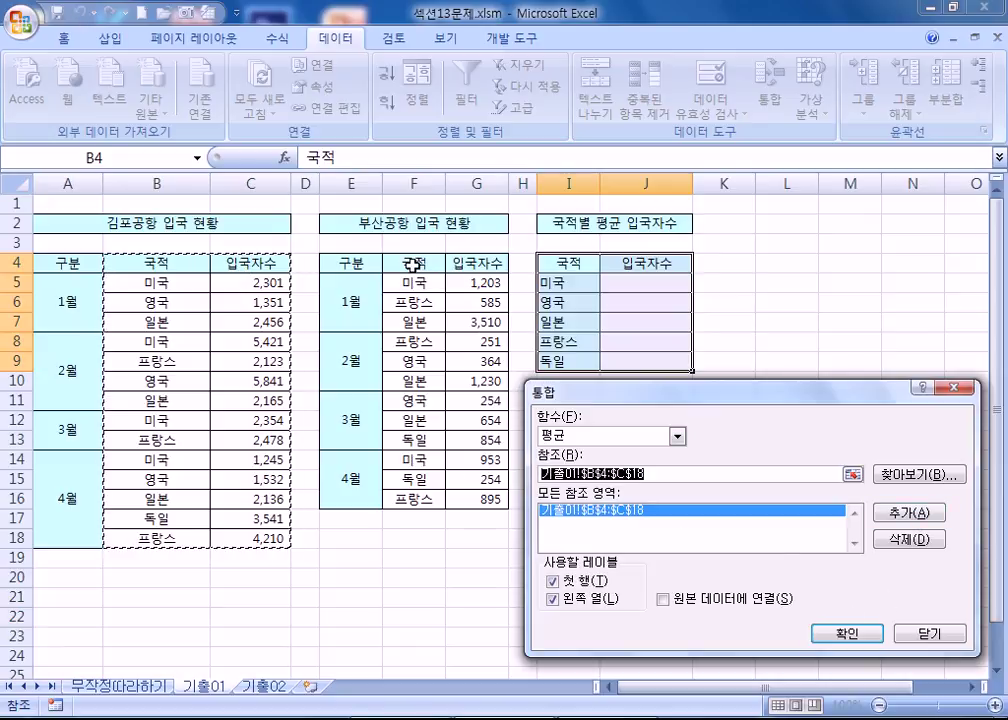
# Step: Add the Busan airport range F4:G16 as a second reference and run the 평균 consolidation into I4:J9
pyautogui.moveTo(410, 264); pyautogui.dragTo(487, 500)
pyautogui.click(897, 514)
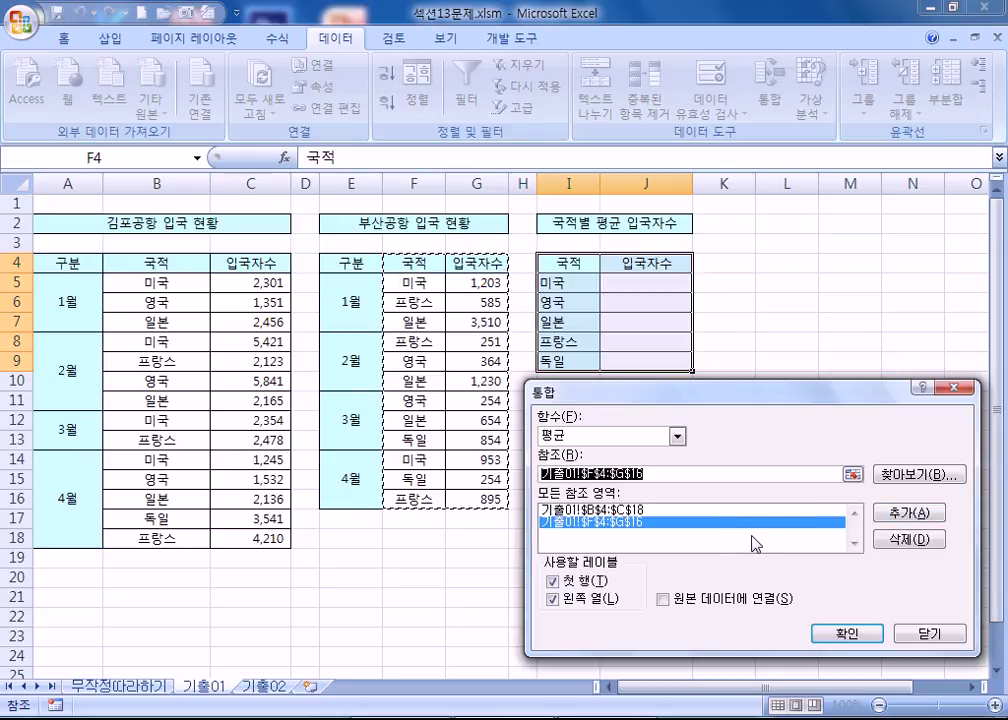
pyautogui.click(846, 634)
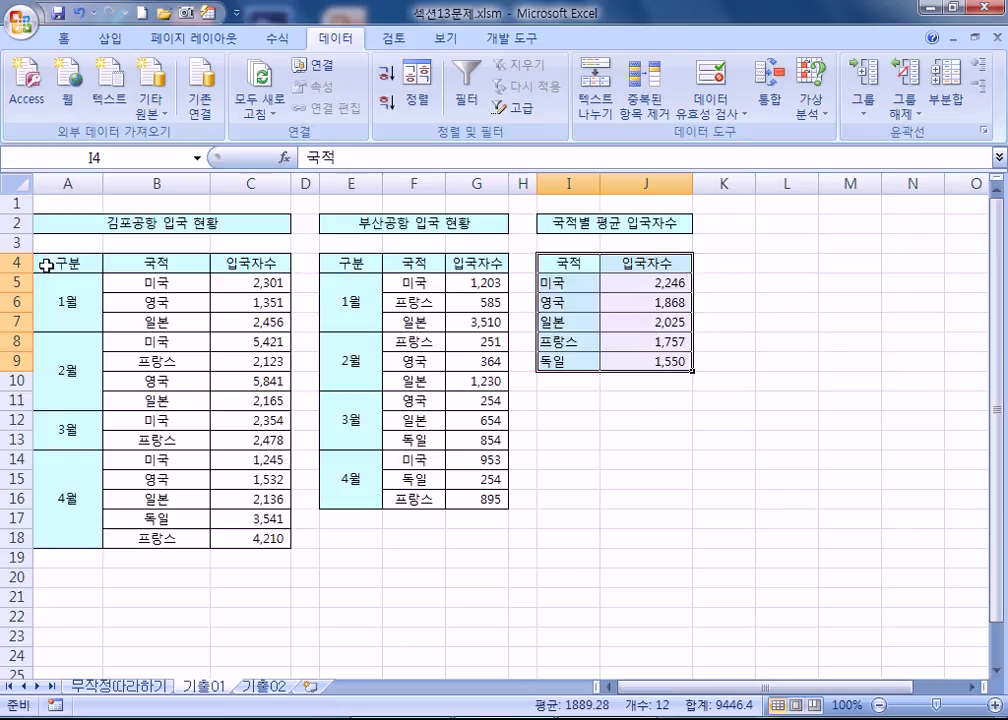
pyautogui.click(67, 182)
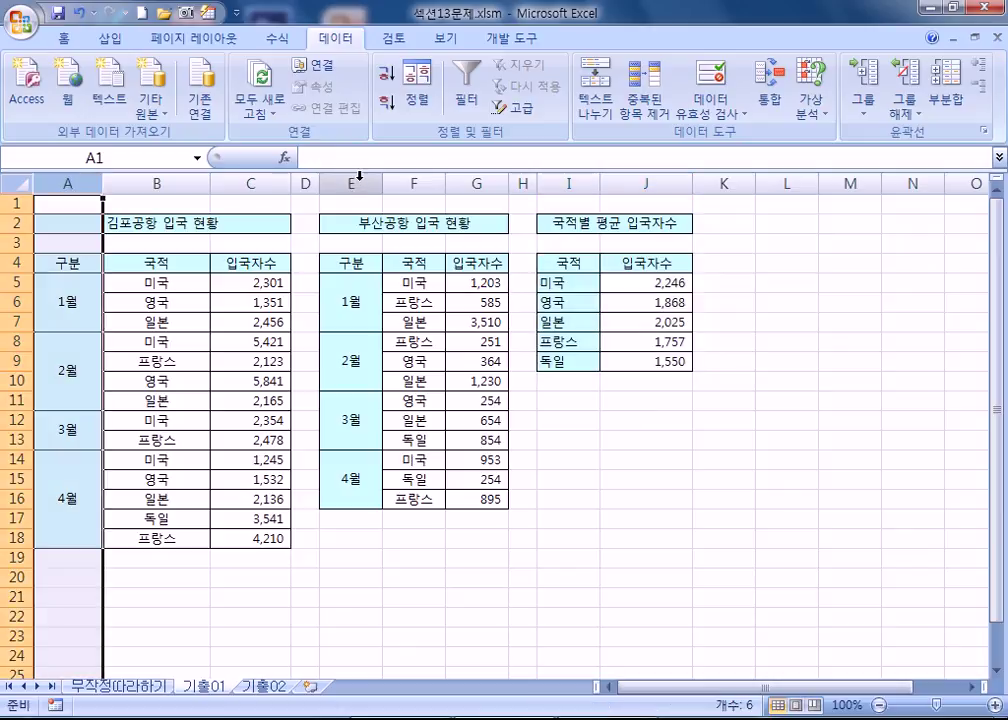
pyautogui.click(358, 182)
pyautogui.click(67, 182)
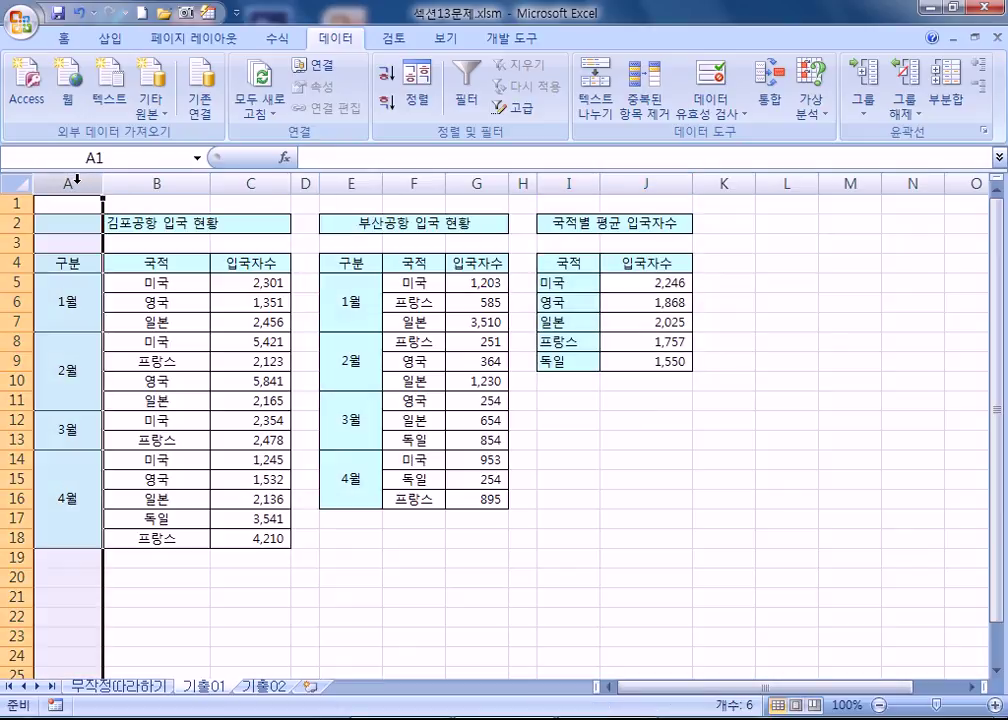
pyautogui.moveTo(195, 261); pyautogui.dragTo(267, 527)
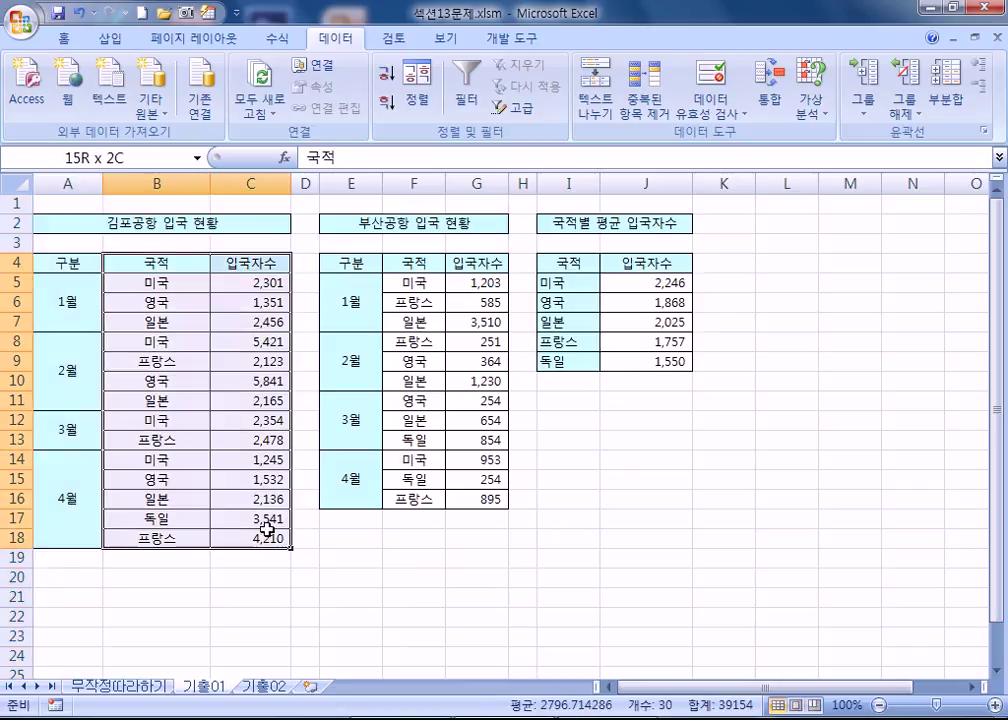
pyautogui.click(611, 393)
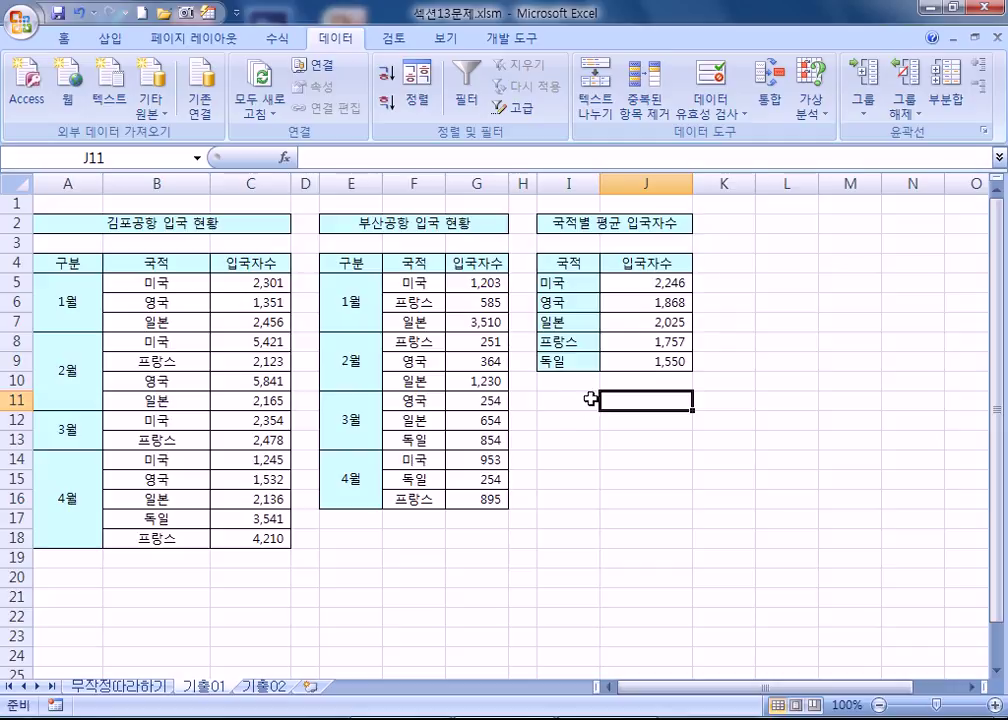
# Step: On the 기출02 sheet, enter the store-name pattern 현대* in cell E5 of the 최대 매출현황 table
pyautogui.click(260, 688)
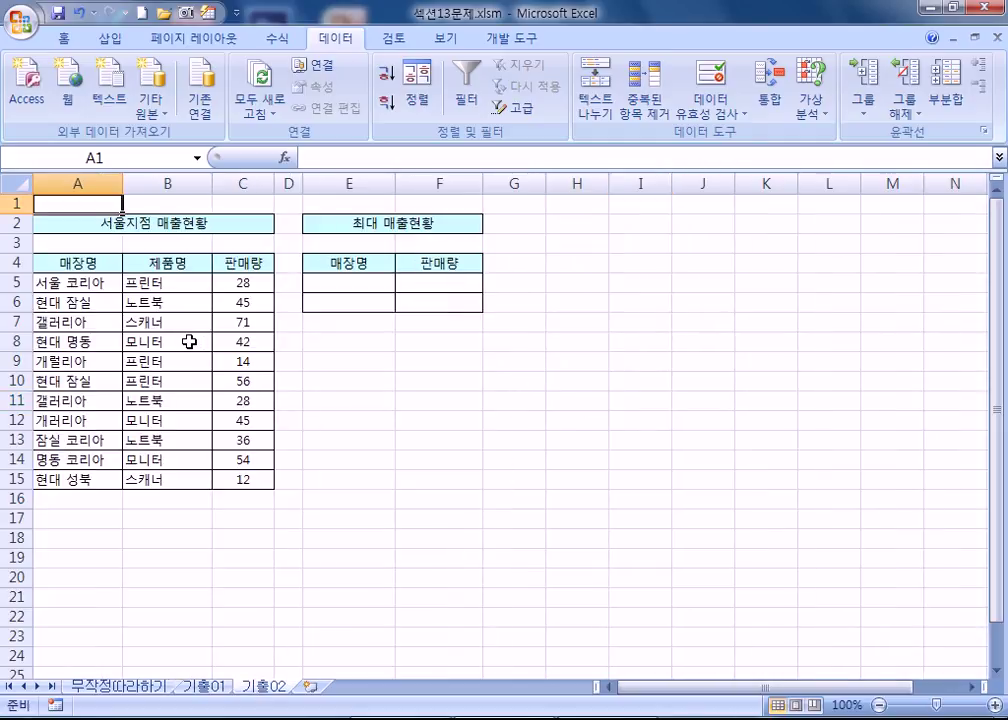
pyautogui.keyDown('ctrl'); pyautogui.scroll(3, 190, 338); pyautogui.keyUp('ctrl')
pyautogui.keyDown('ctrl'); pyautogui.scroll(-1, 190, 336); pyautogui.keyUp('ctrl')
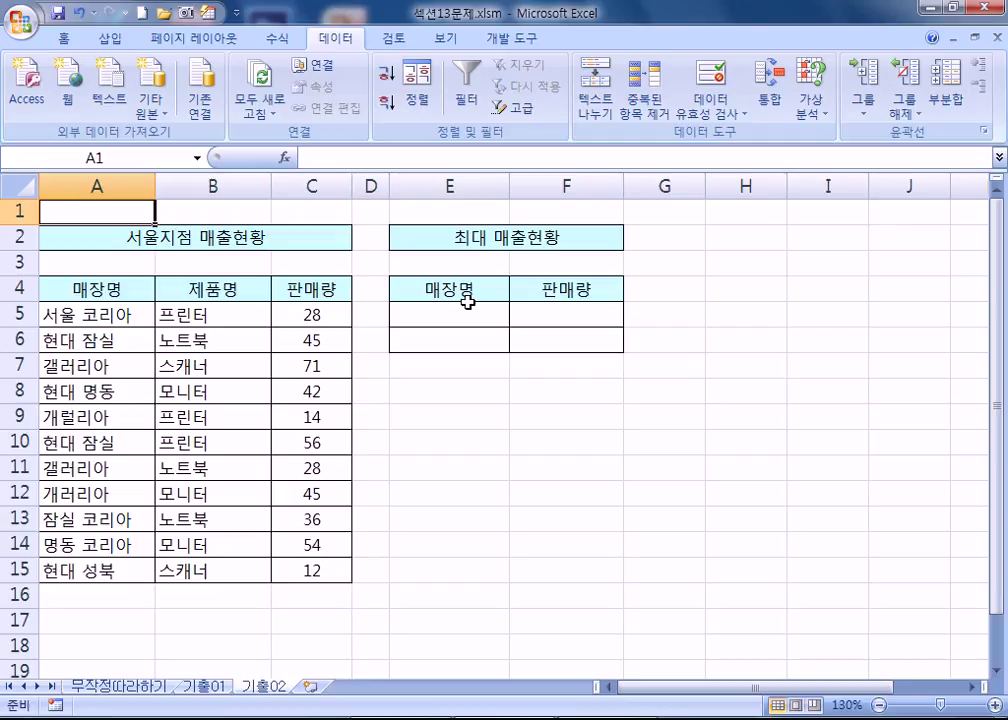
pyautogui.moveTo(423, 315); pyautogui.dragTo(424, 345)
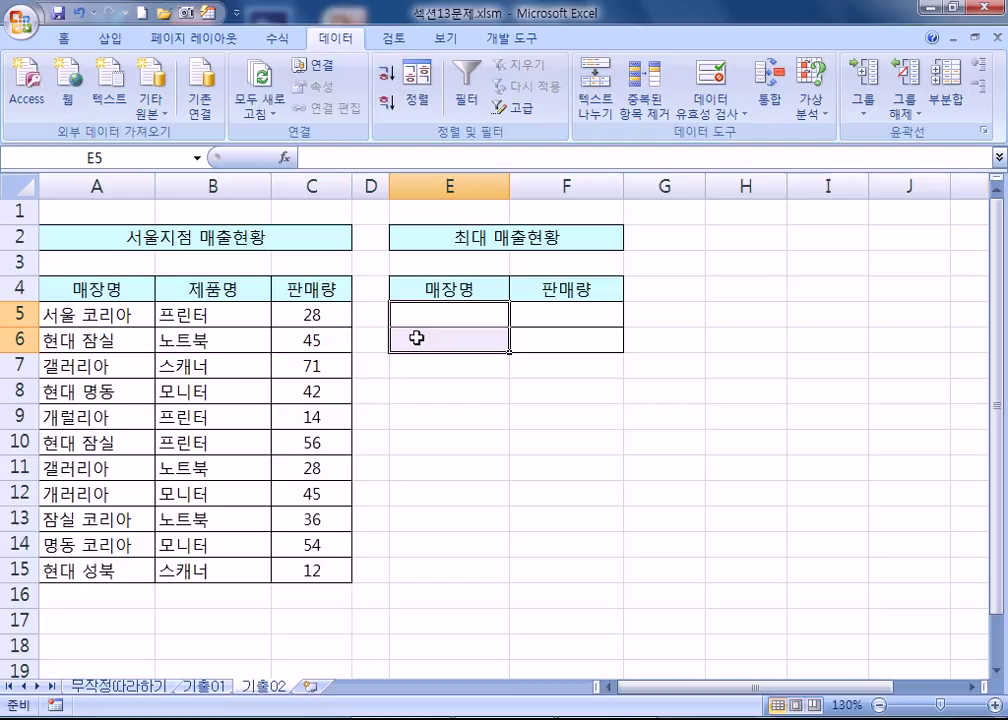
pyautogui.click(455, 366)
pyautogui.click(439, 312)
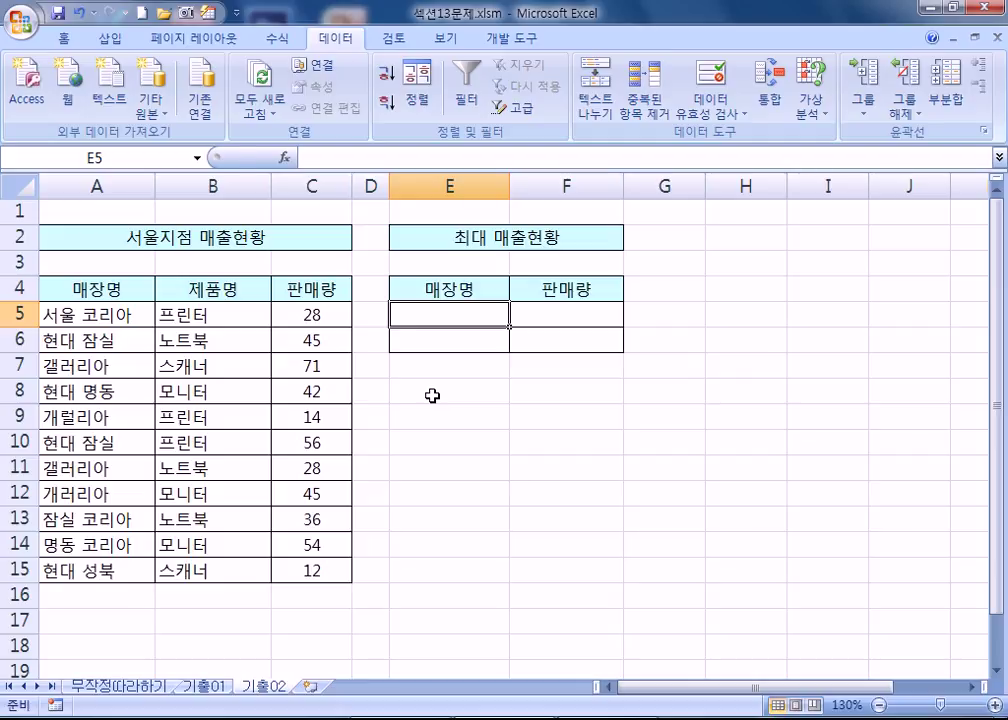
pyautogui.write('g')
pyautogui.press('BackSpace')
pyautogui.write('한ㄷ')
pyautogui.press('BackSpace')
pyautogui.press('BackSpace')
pyautogui.write('현대*')
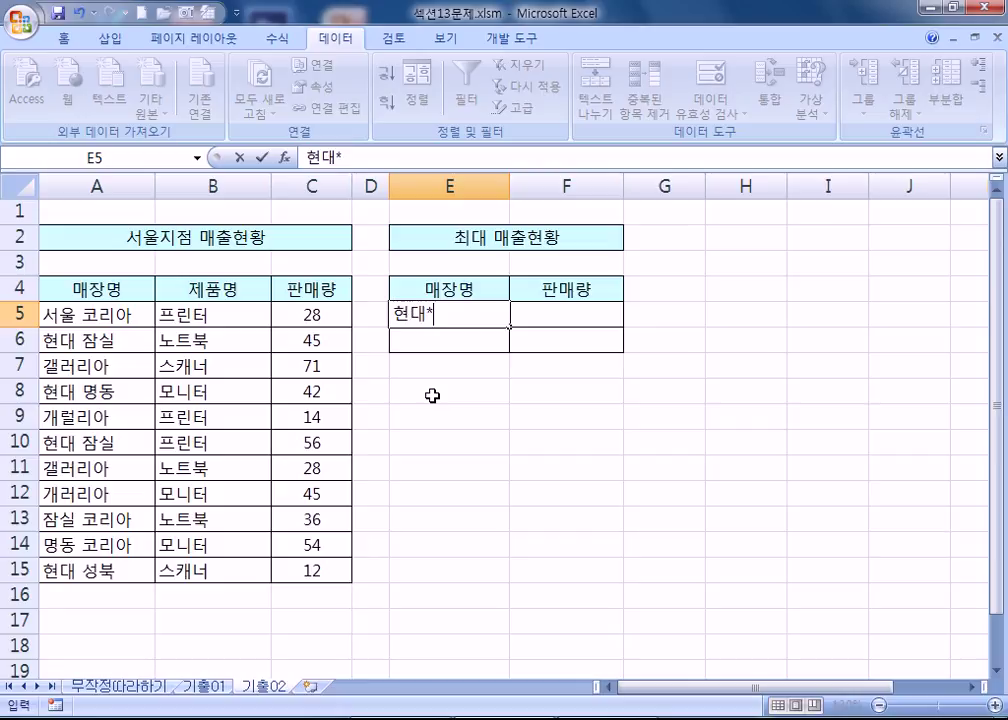
pyautogui.press('Return')
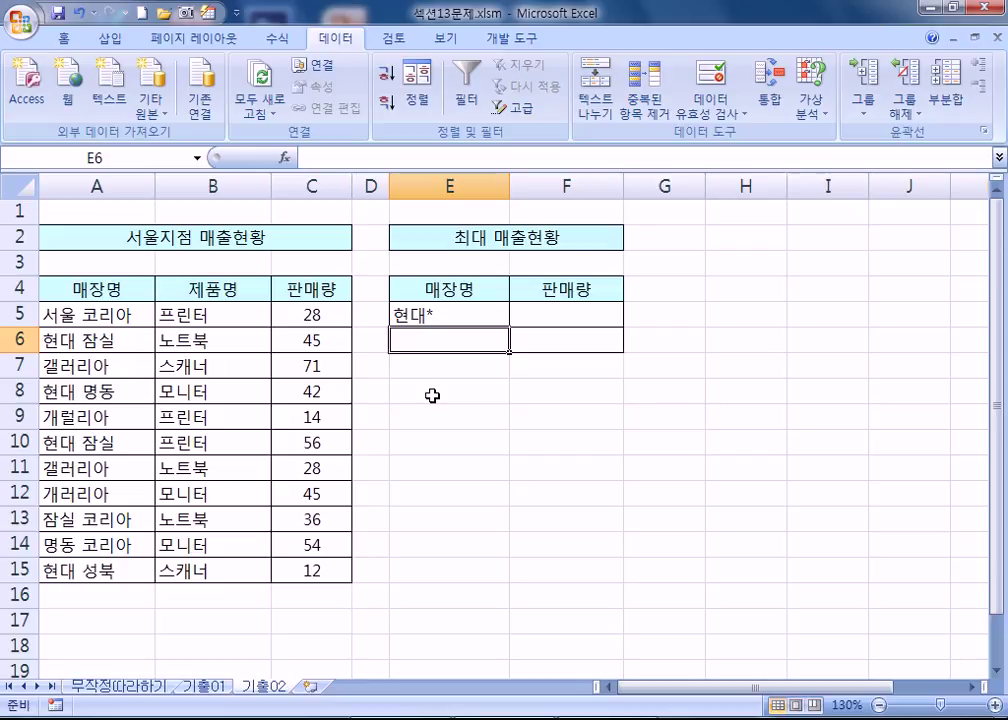
# Step: Enter the store-name pattern *코리아 in cell E6
pyautogui.write('*')
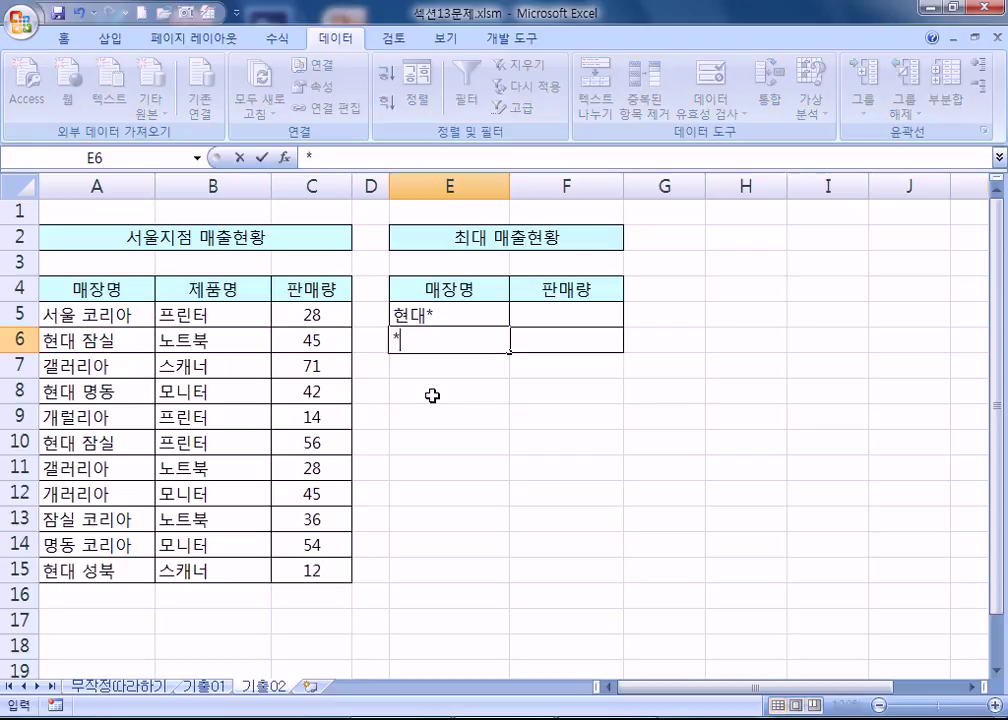
pyautogui.write('코릴아')
pyautogui.press('Return')
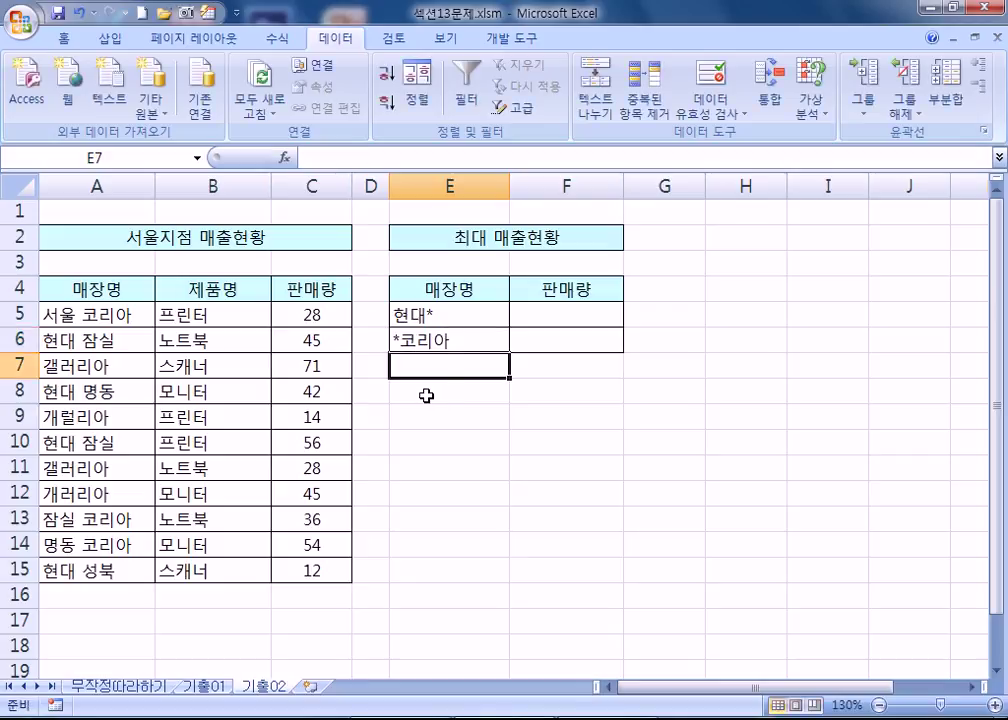
pyautogui.moveTo(459, 318); pyautogui.dragTo(470, 350)
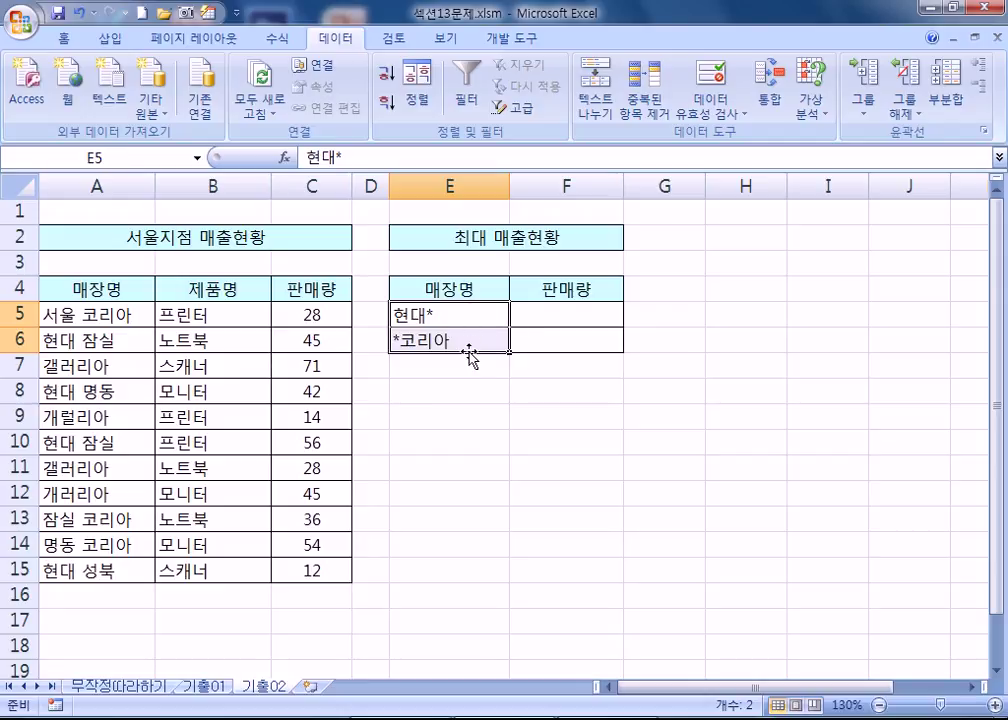
pyautogui.click(468, 362)
pyautogui.click(461, 310)
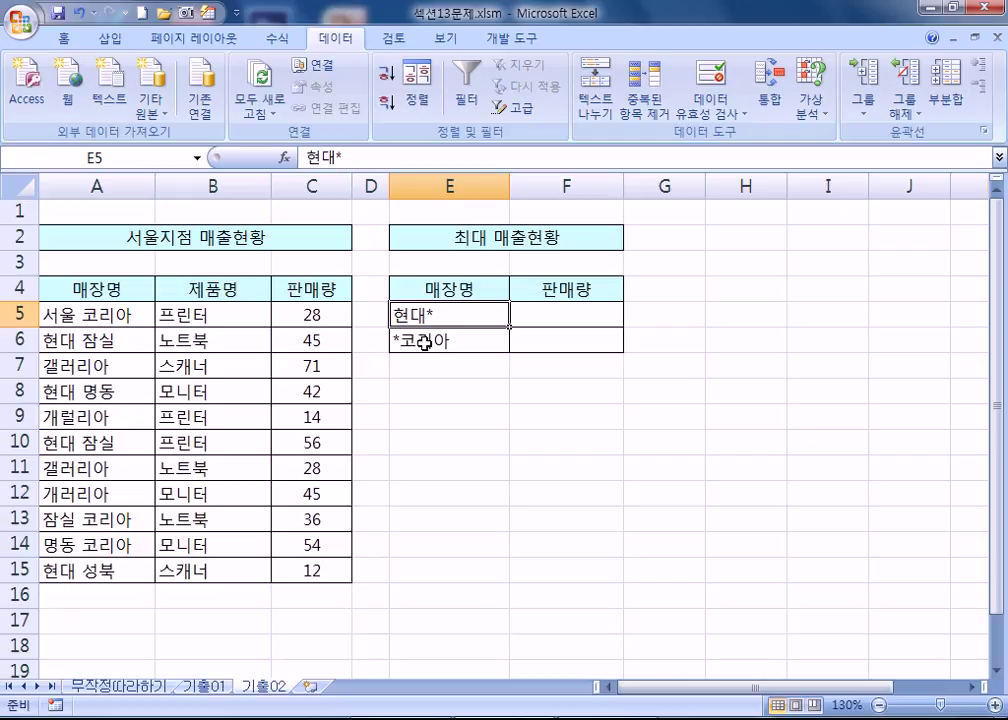
# Step: Consolidate the sales range A4:C15 into E4:F6 with the 합계 function, using the 첫 행 and 왼쪽 열 labels
pyautogui.moveTo(441, 288); pyautogui.dragTo(543, 340)
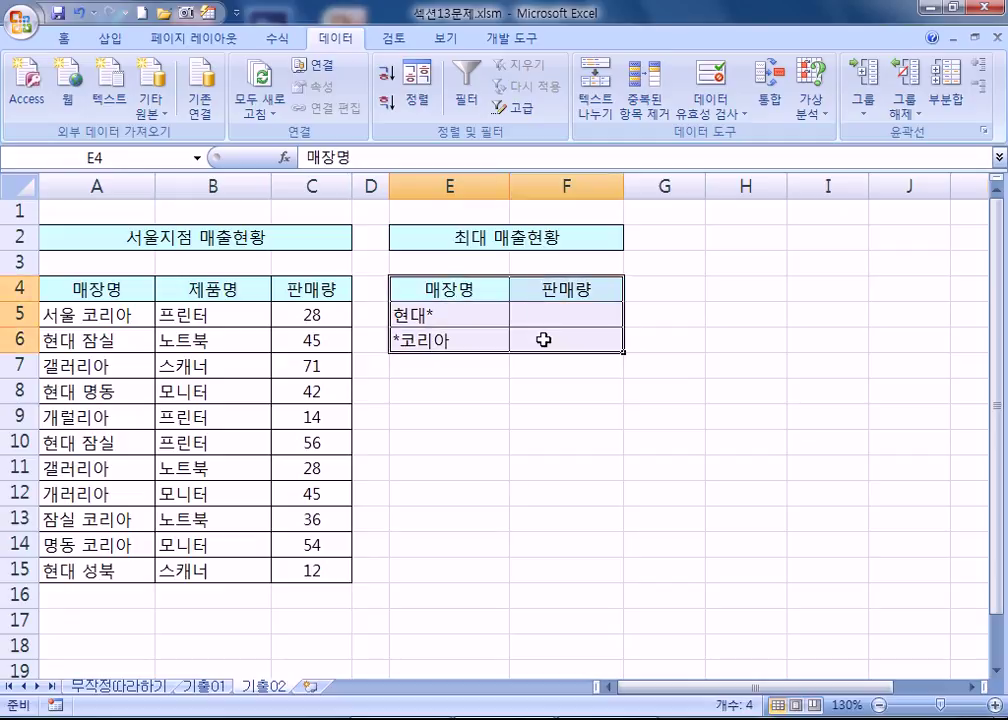
pyautogui.click(771, 105)
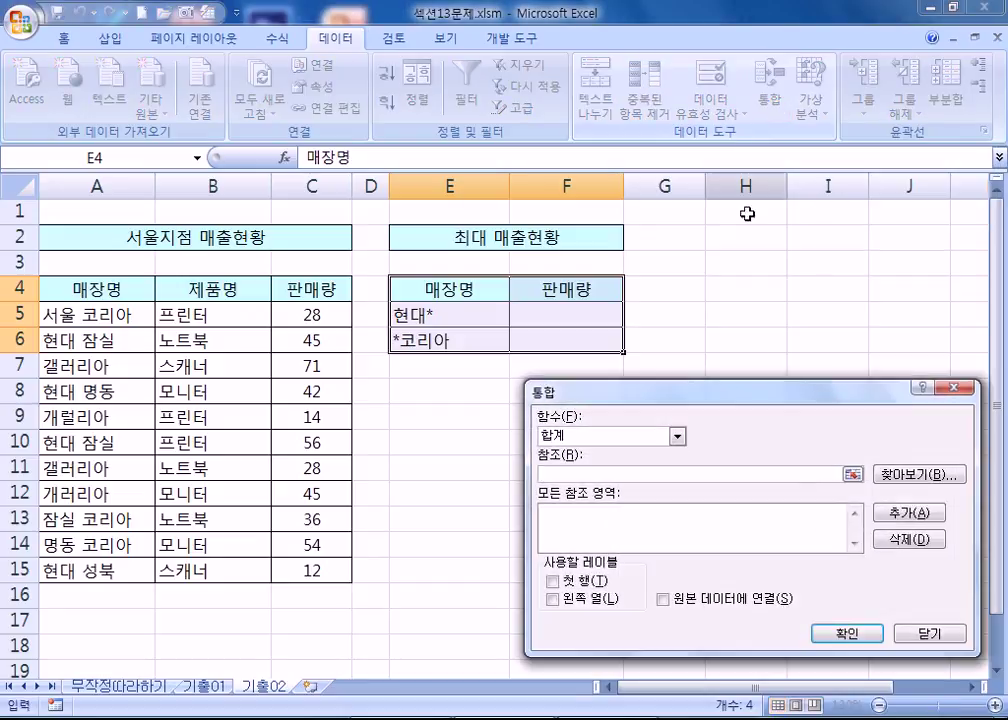
pyautogui.moveTo(79, 287); pyautogui.dragTo(313, 569)
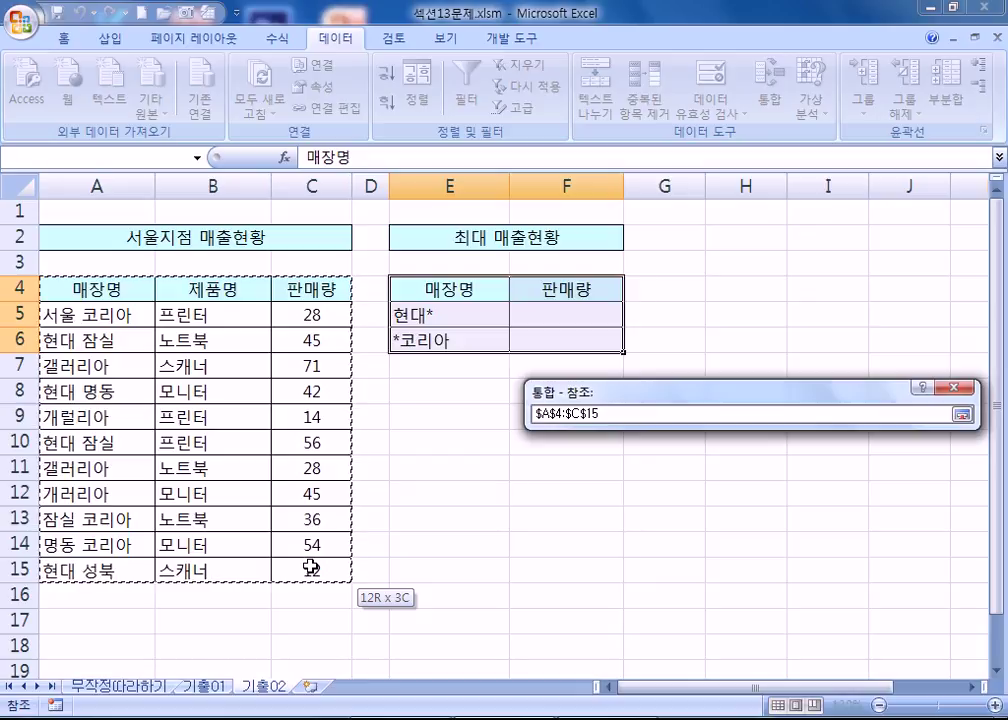
pyautogui.moveTo(603, 396); pyautogui.dragTo(645, 100)
pyautogui.click(595, 289)
pyautogui.click(595, 308)
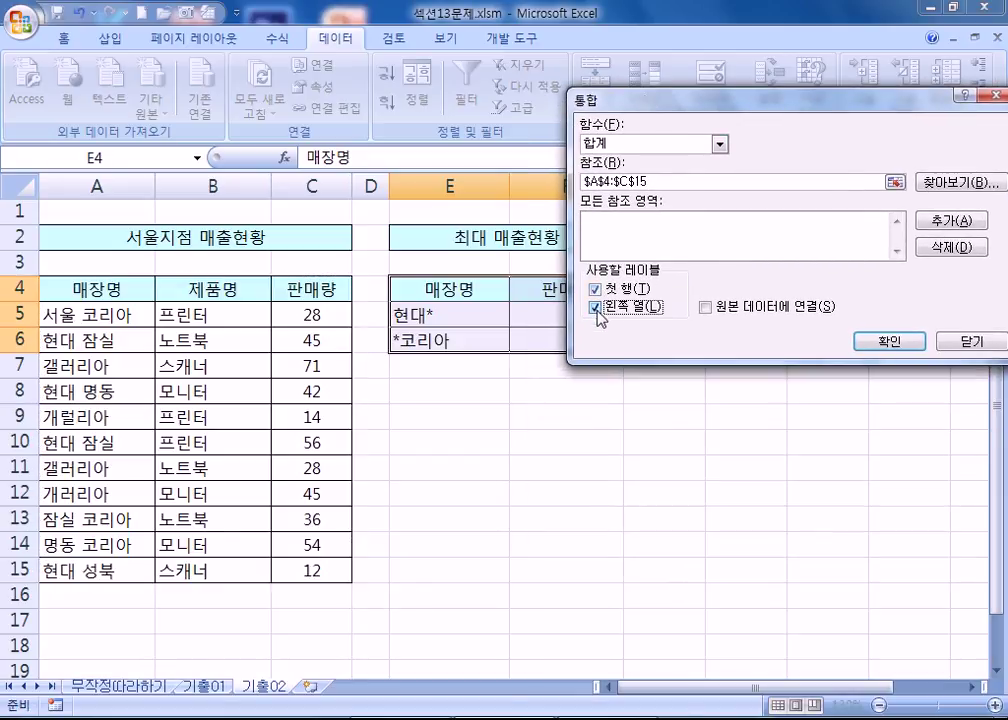
pyautogui.click(937, 220)
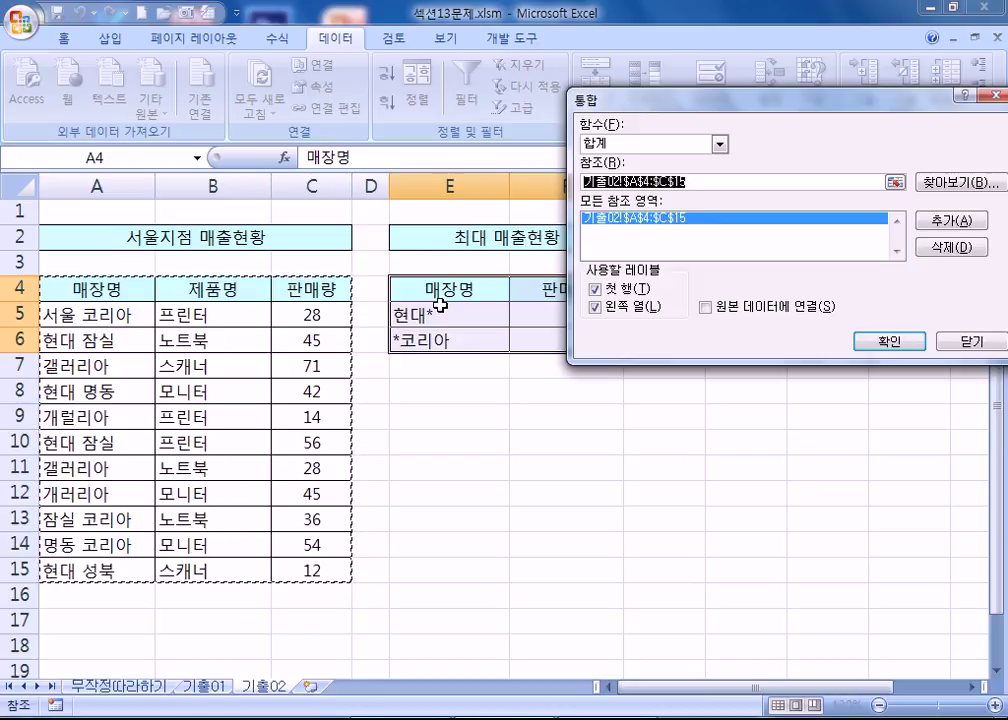
pyautogui.moveTo(668, 97); pyautogui.dragTo(748, 99)
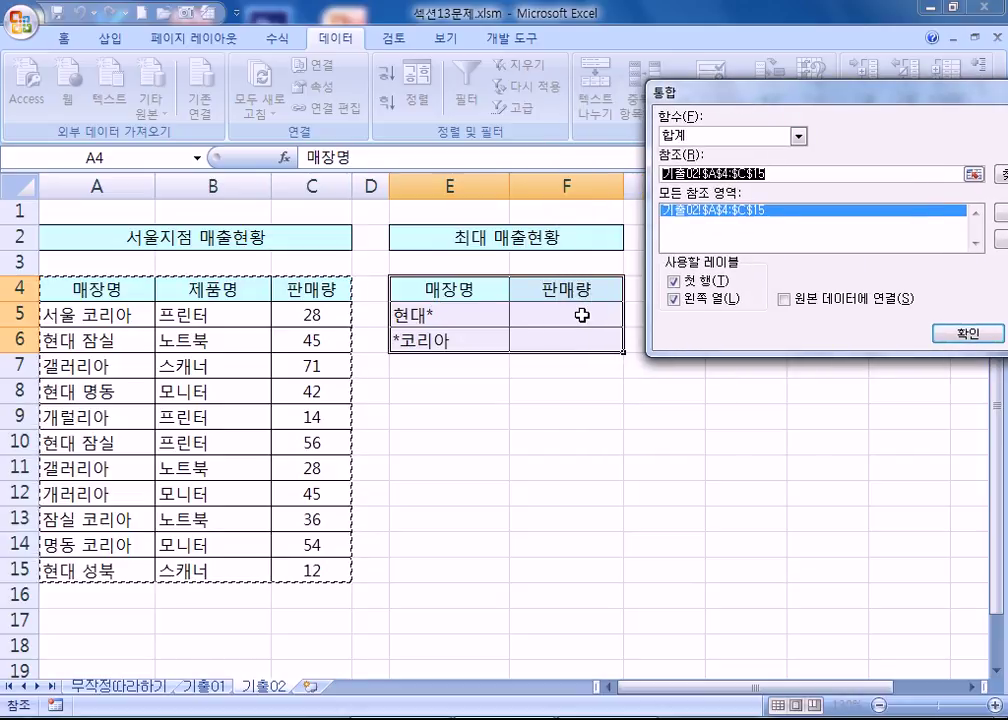
pyautogui.click(966, 336)
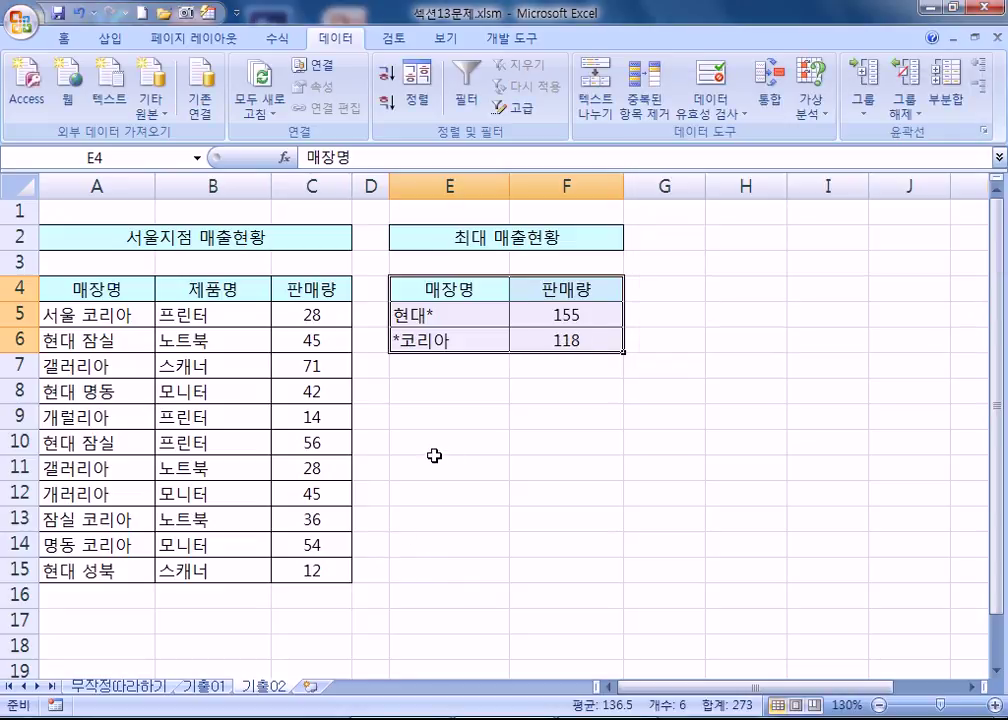
pyautogui.moveTo(434, 457); pyautogui.dragTo(434, 453)
pyautogui.click(480, 412)
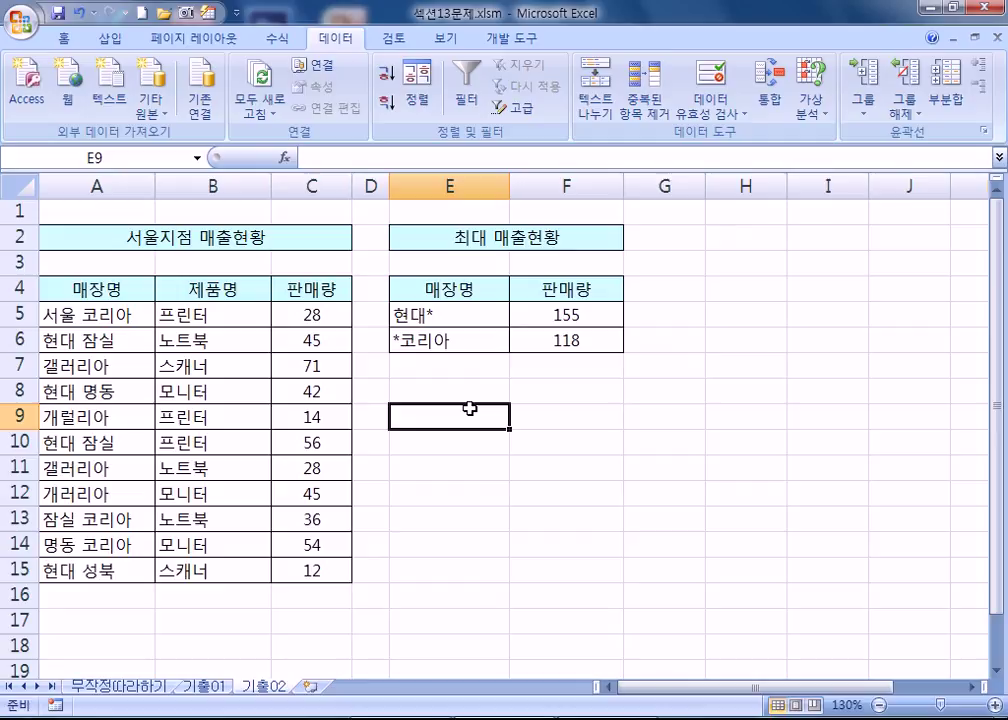
# Step: On the 무작정따라하기 sheet, remove the fill color from the consolidated table L3:O7
pyautogui.click(133, 687)
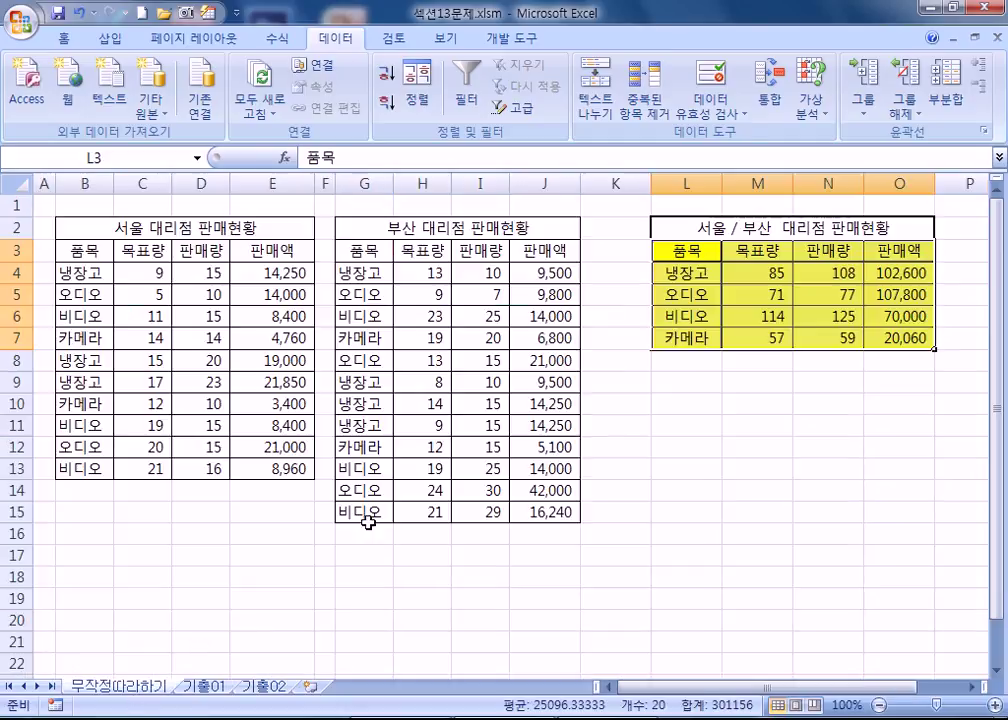
pyautogui.moveTo(690, 262); pyautogui.dragTo(878, 336)
pyautogui.click(55, 38)
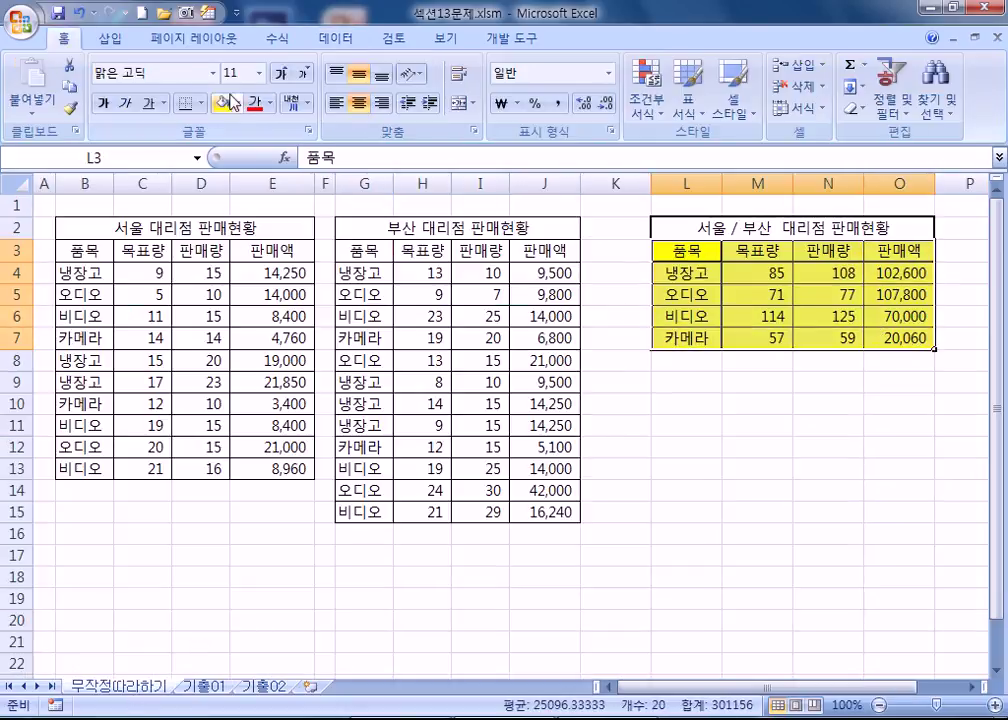
pyautogui.click(240, 103)
pyautogui.click(270, 279)
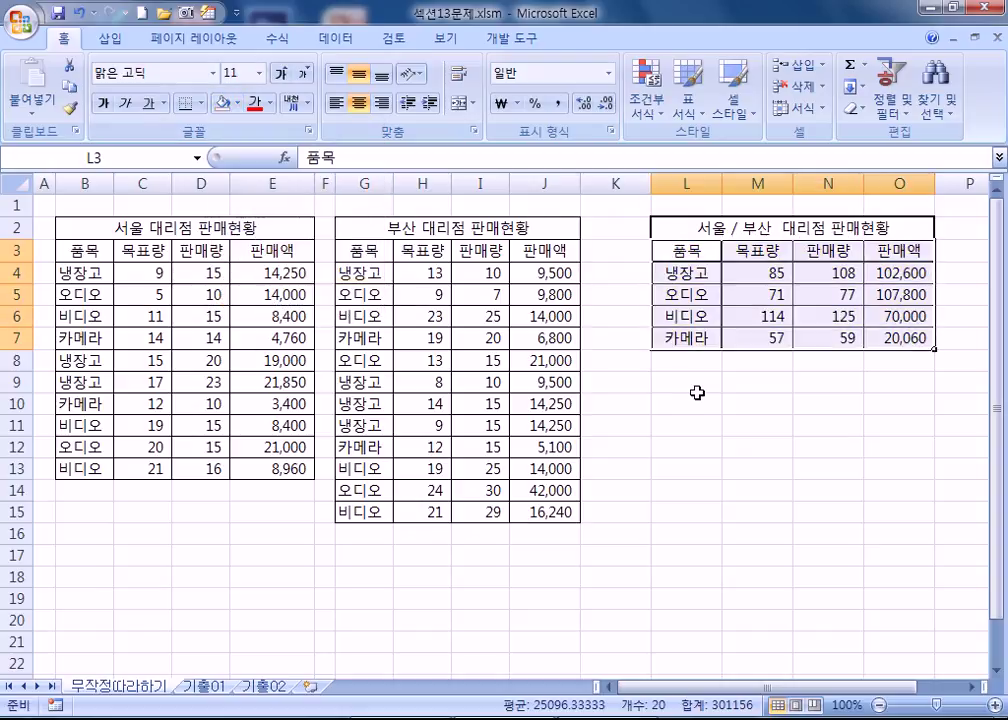
pyautogui.click(690, 383)
# Step: Reopen Consolidate for L3:O7 and delete all existing reference ranges
pyautogui.moveTo(692, 256); pyautogui.dragTo(900, 338)
pyautogui.click(338, 38)
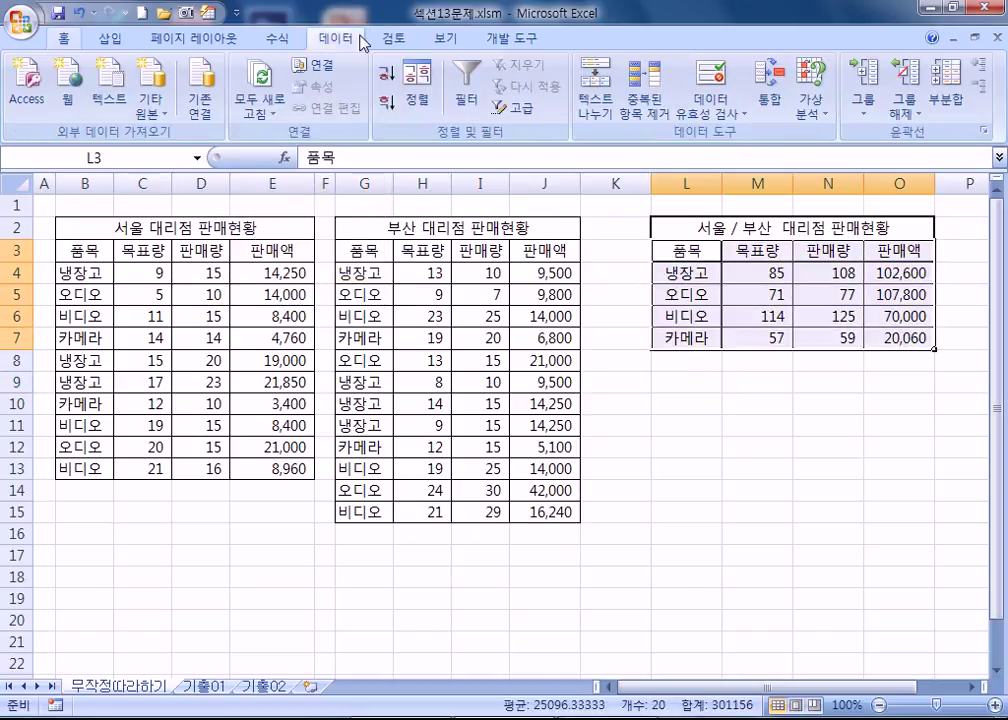
pyautogui.click(768, 100)
pyautogui.click(700, 210)
pyautogui.click(920, 240)
pyautogui.click(731, 212)
pyautogui.click(935, 240)
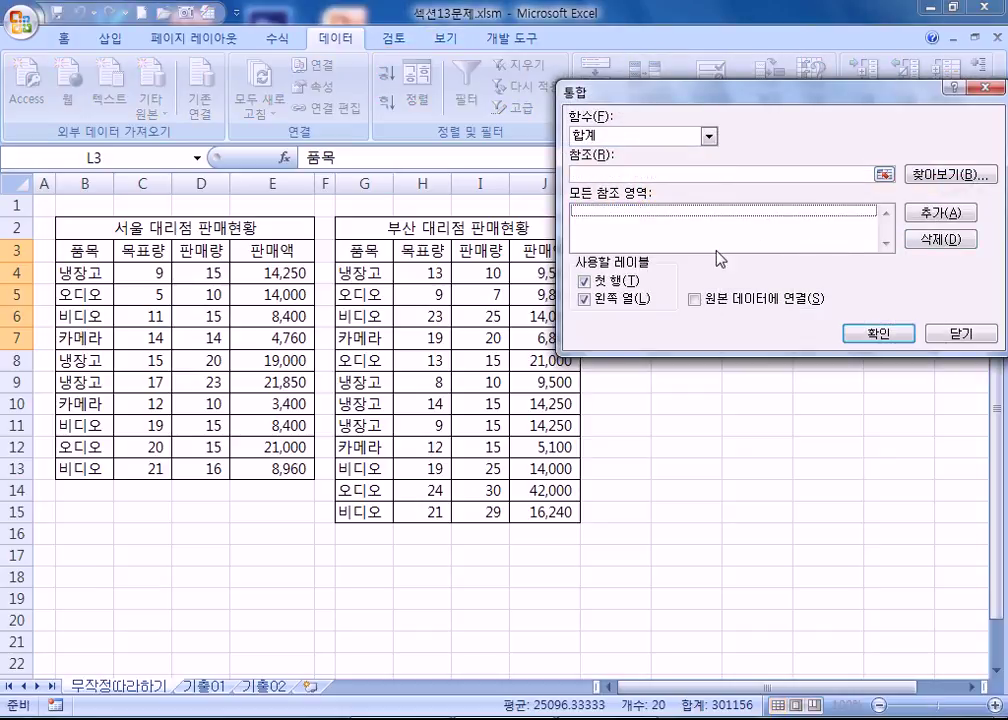
# Step: Turn off the 첫 행 and 왼쪽 열 label options and activate the empty reference field
pyautogui.click(628, 282)
pyautogui.click(612, 297)
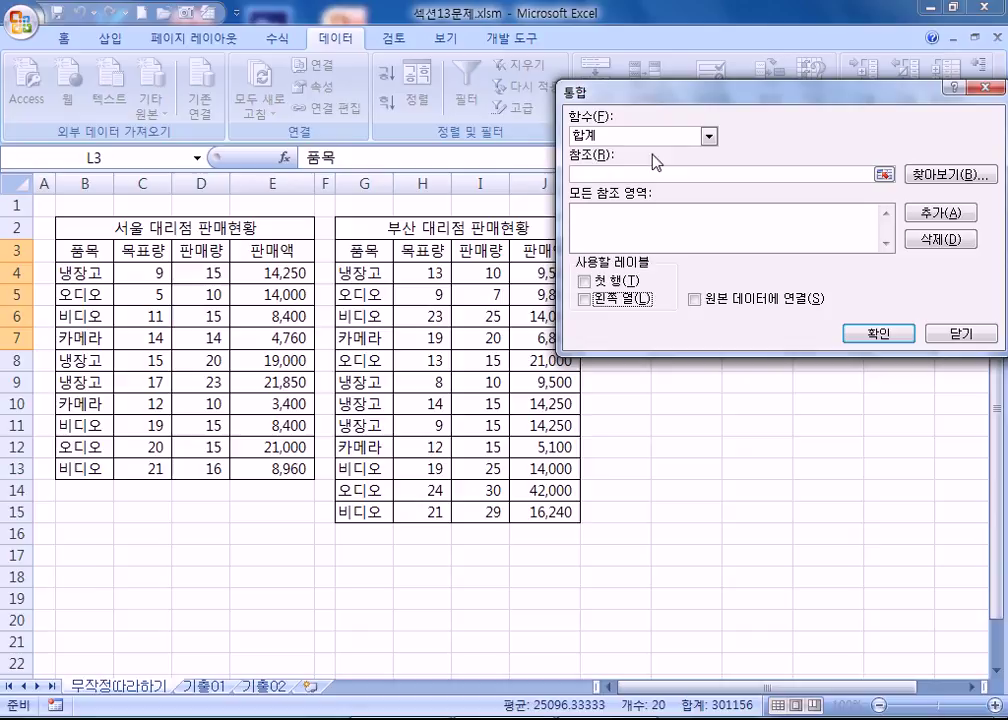
pyautogui.moveTo(651, 106); pyautogui.dragTo(656, 130)
pyautogui.click(623, 197)
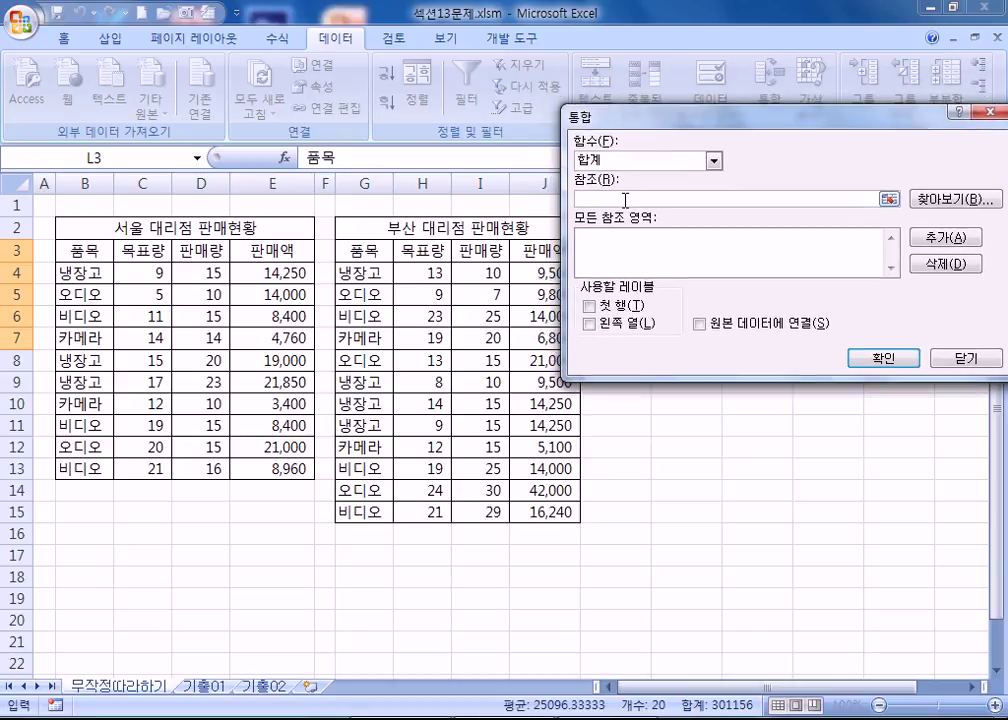
# Step: Consolidate B3:E13 and G3:J15 into L3:O7 with the 합계 function, using the 첫 행 and 왼쪽 열 labels
pyautogui.moveTo(62, 258); pyautogui.dragTo(265, 445)
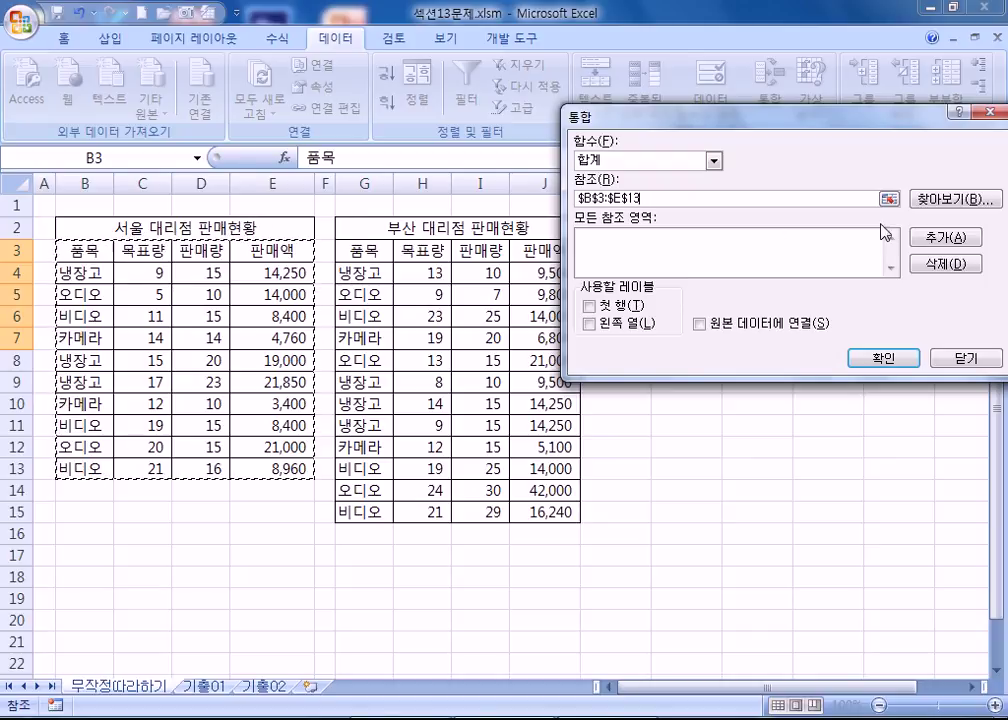
pyautogui.click(943, 236)
pyautogui.moveTo(376, 254); pyautogui.dragTo(540, 511)
pyautogui.click(943, 238)
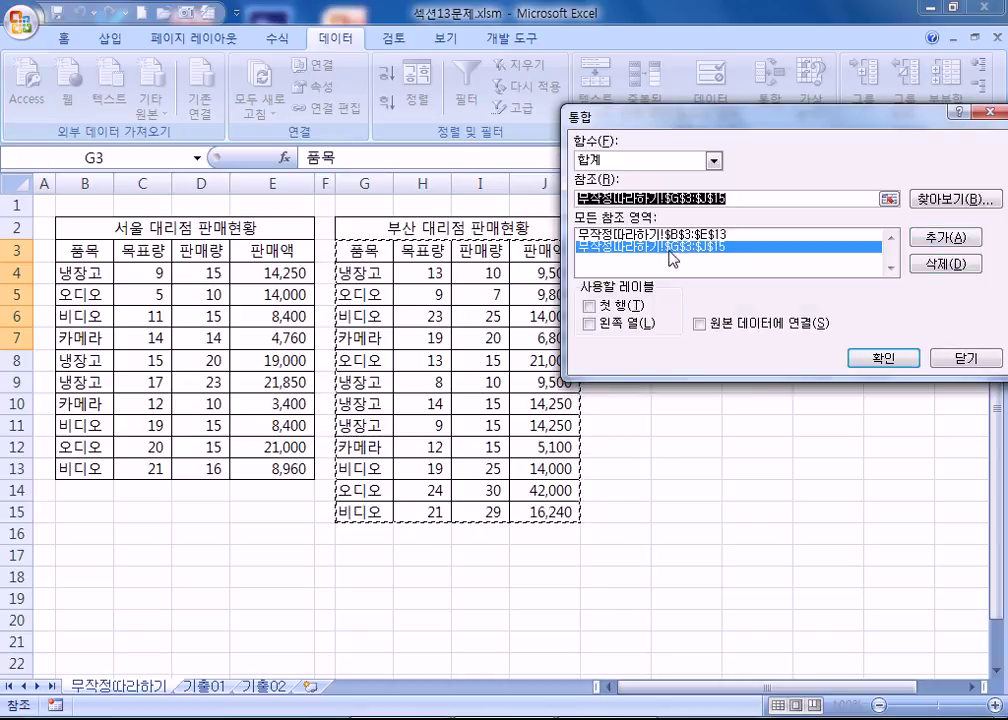
pyautogui.click(591, 308)
pyautogui.click(590, 324)
pyautogui.click(871, 359)
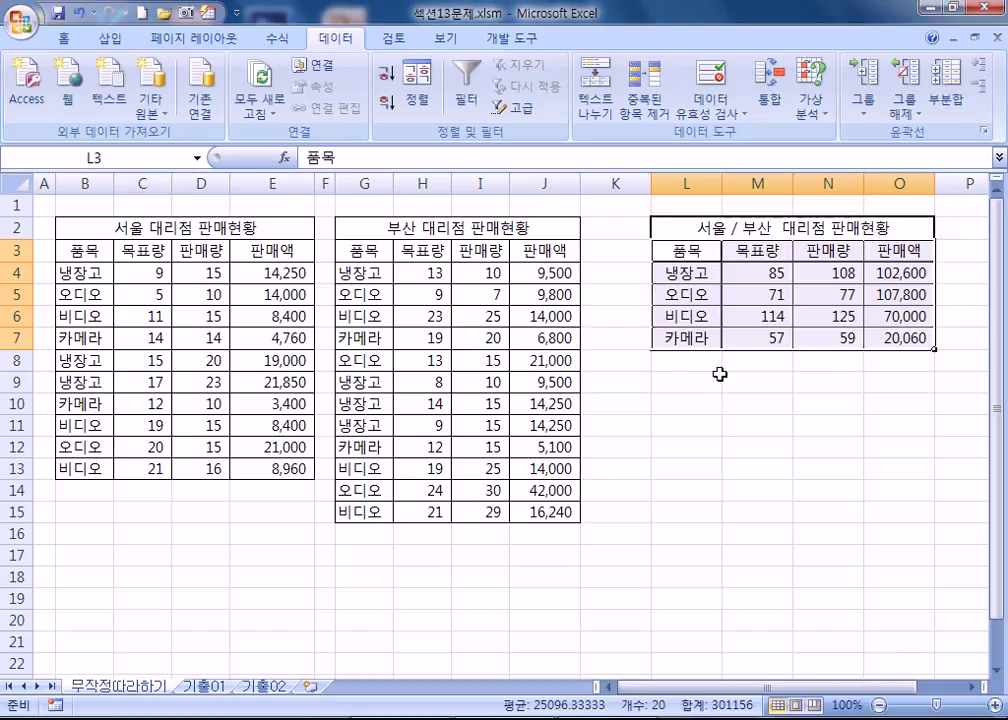
pyautogui.click(658, 468)
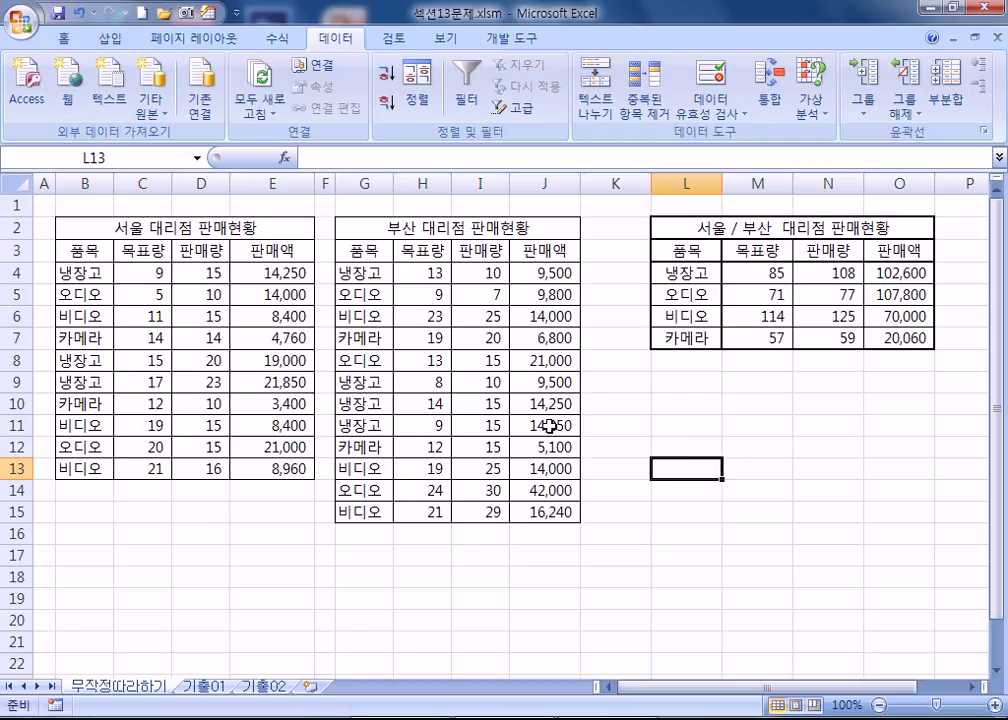
# Step: Open the workbook 섹션14문제.xlsm from the 01 섹션 folder
pyautogui.click(18, 24)
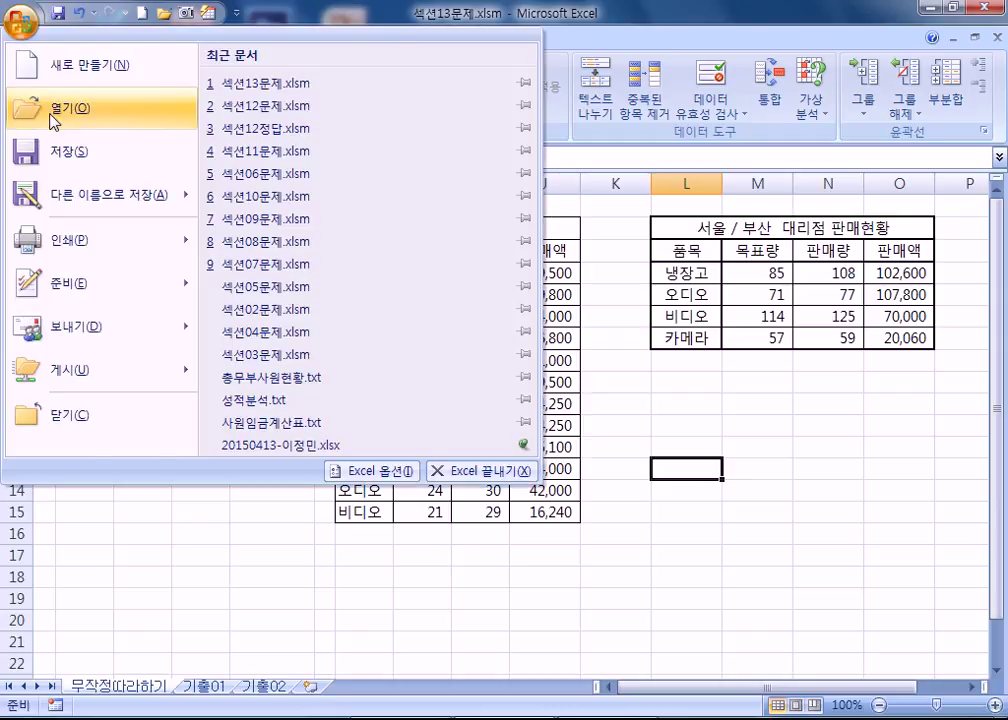
pyautogui.click(80, 110)
pyautogui.click(510, 323)
pyautogui.scroll(-7, 510, 320)
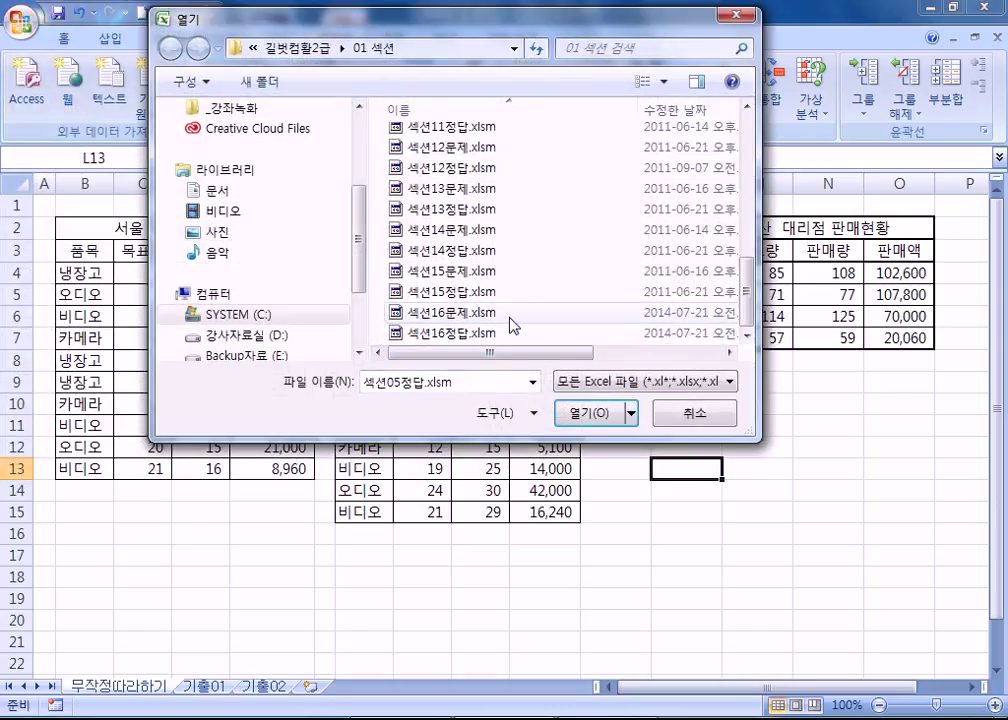
pyautogui.click(458, 232)
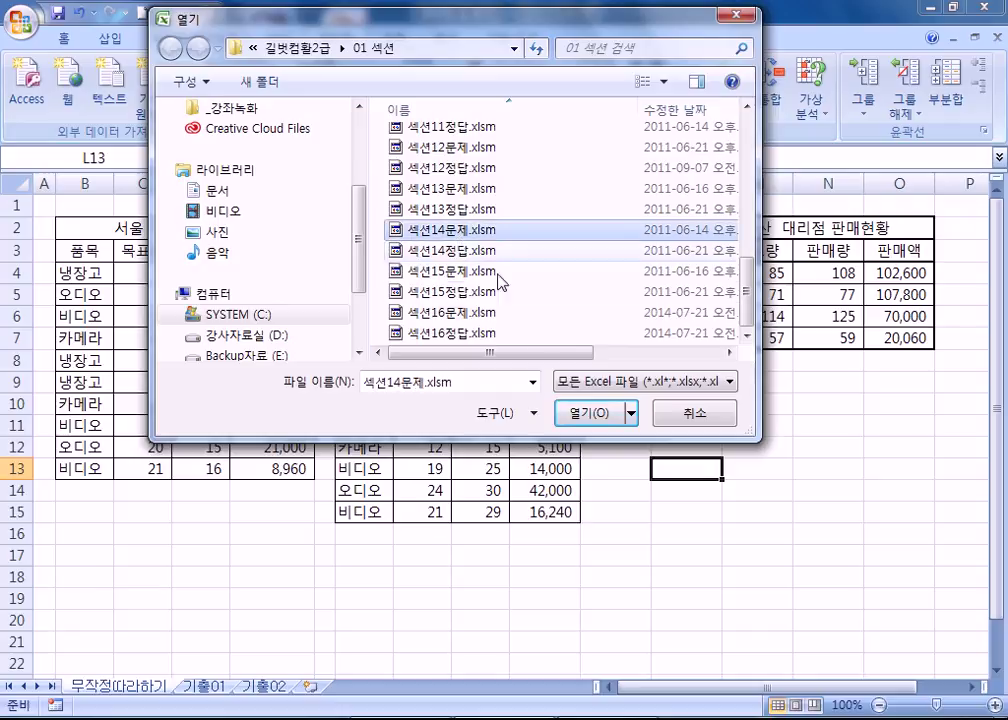
pyautogui.click(590, 413)
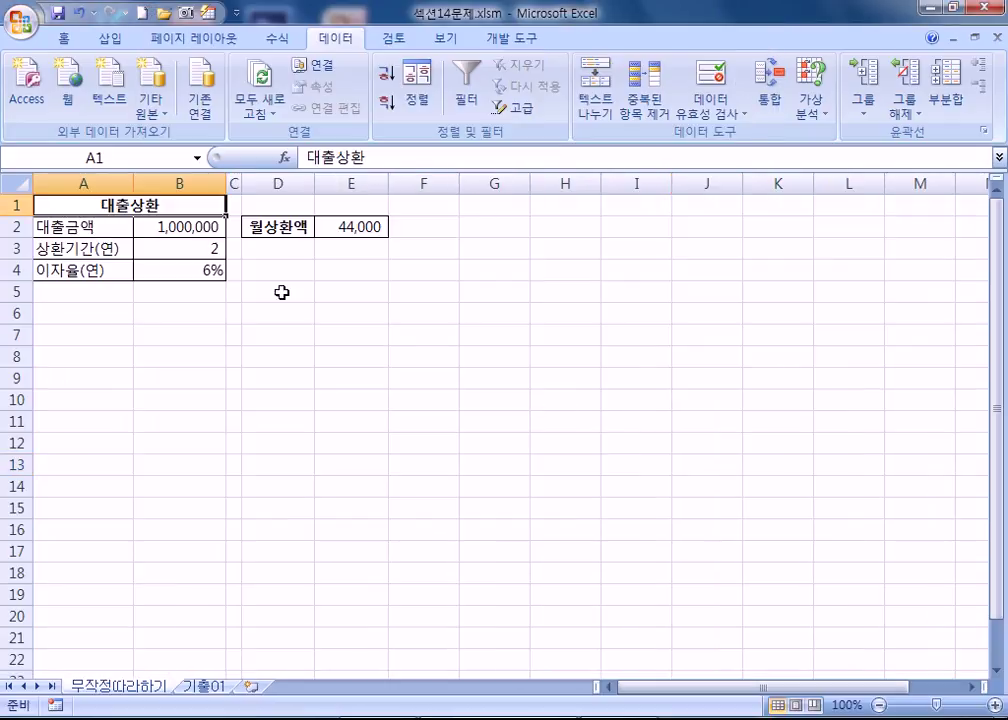
# Step: Review the loan inputs B2:B4 and the 월상환액 formula, and enter 20000 in E3 as the target monthly repayment
pyautogui.scroll(5, 111, 384)
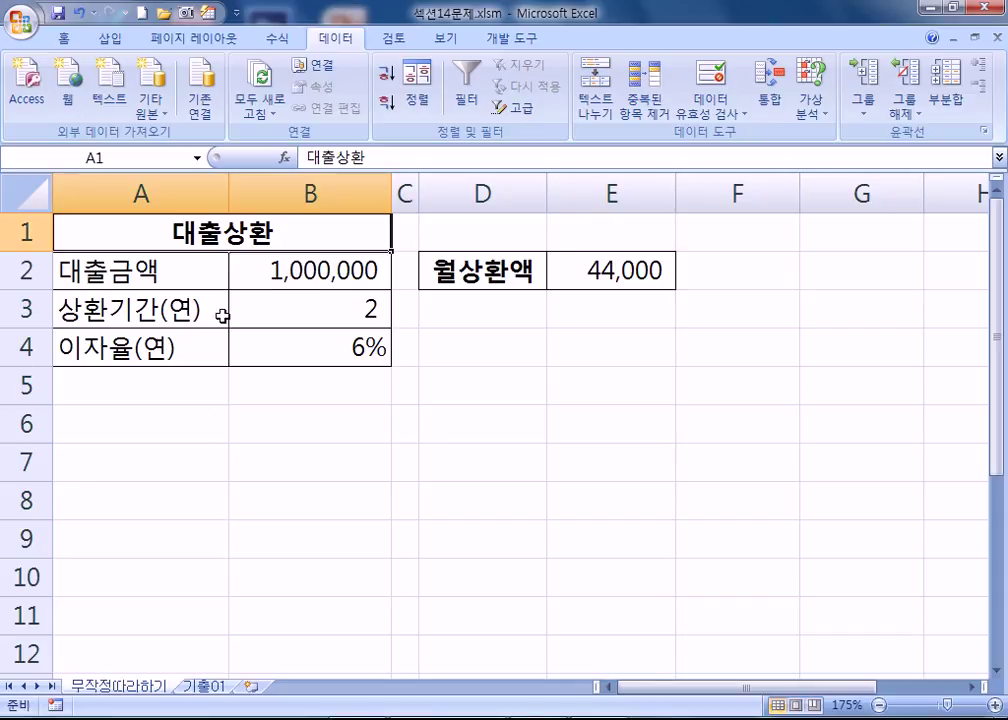
pyautogui.click(279, 281)
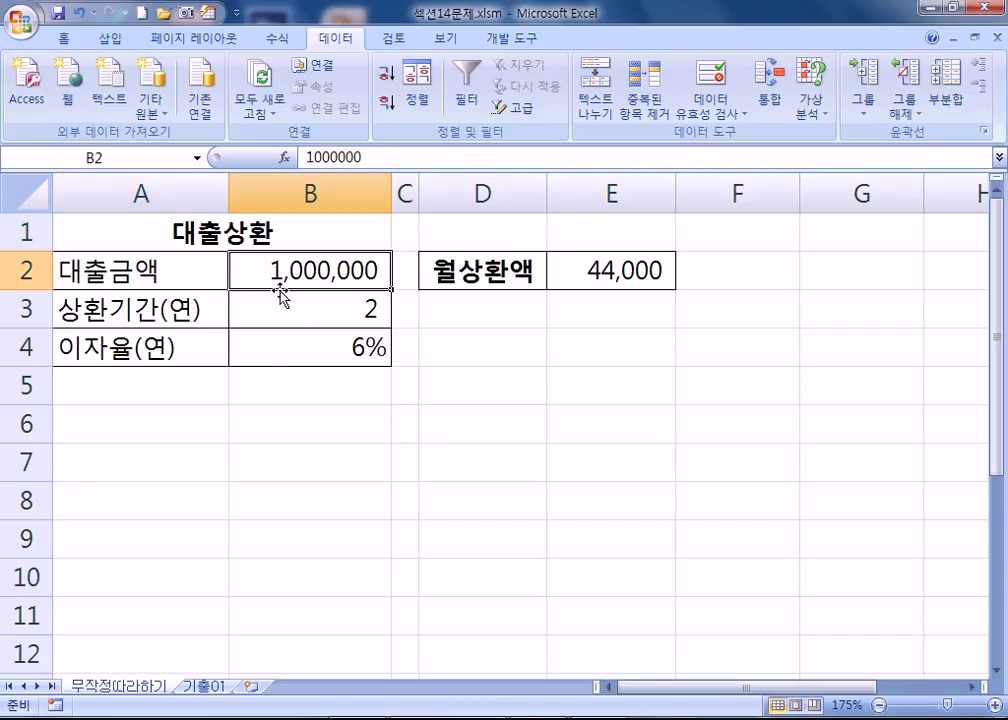
pyautogui.click(320, 314)
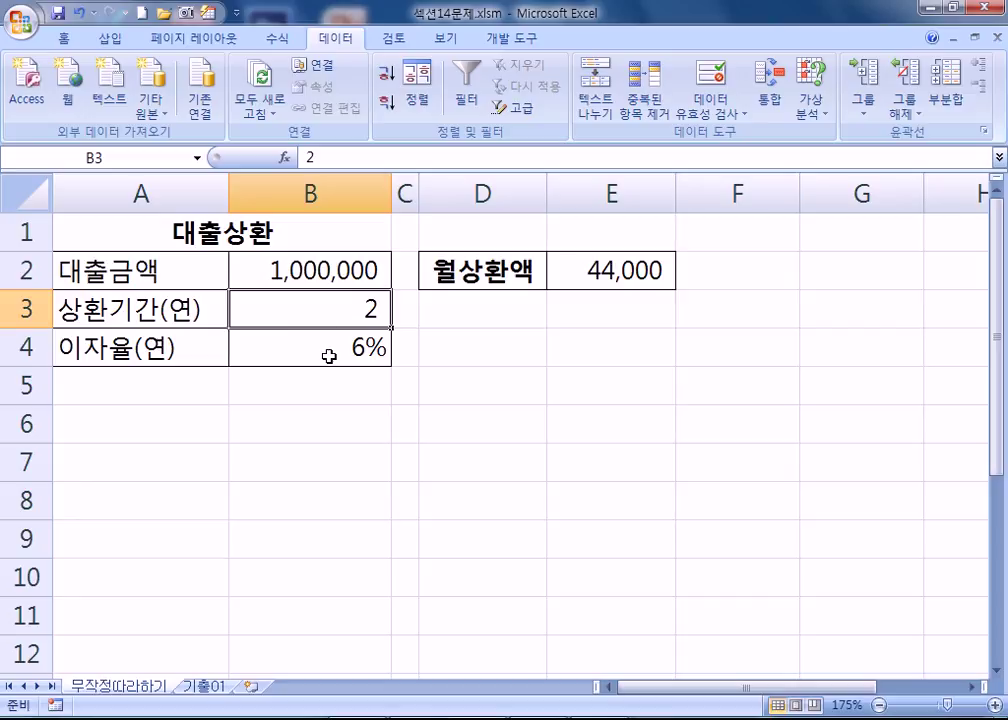
pyautogui.click(325, 354)
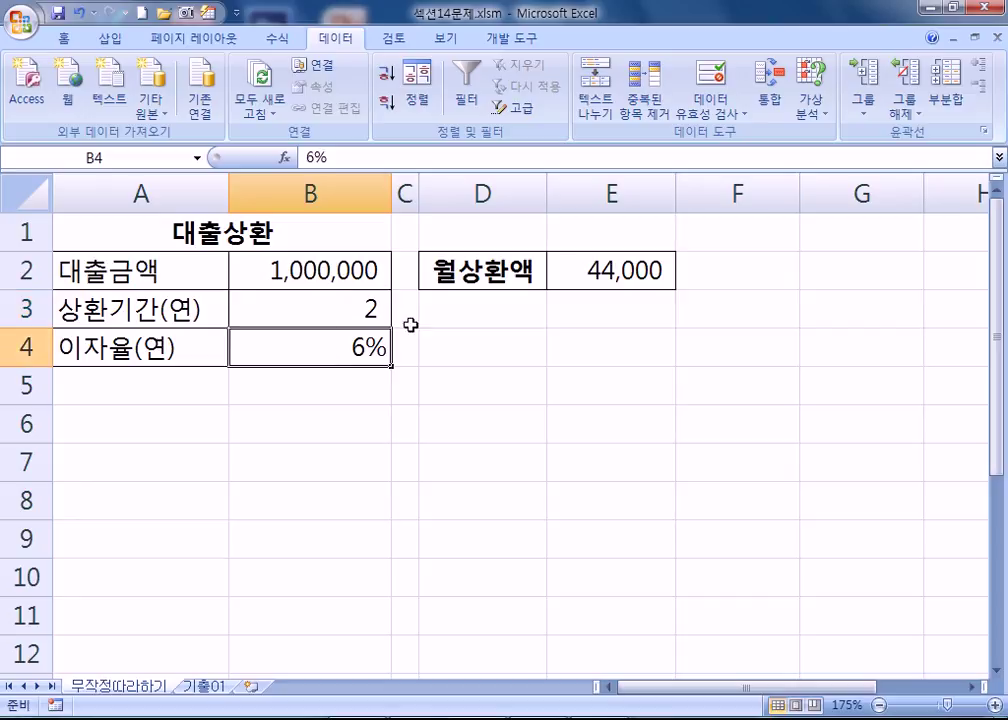
pyautogui.click(562, 271)
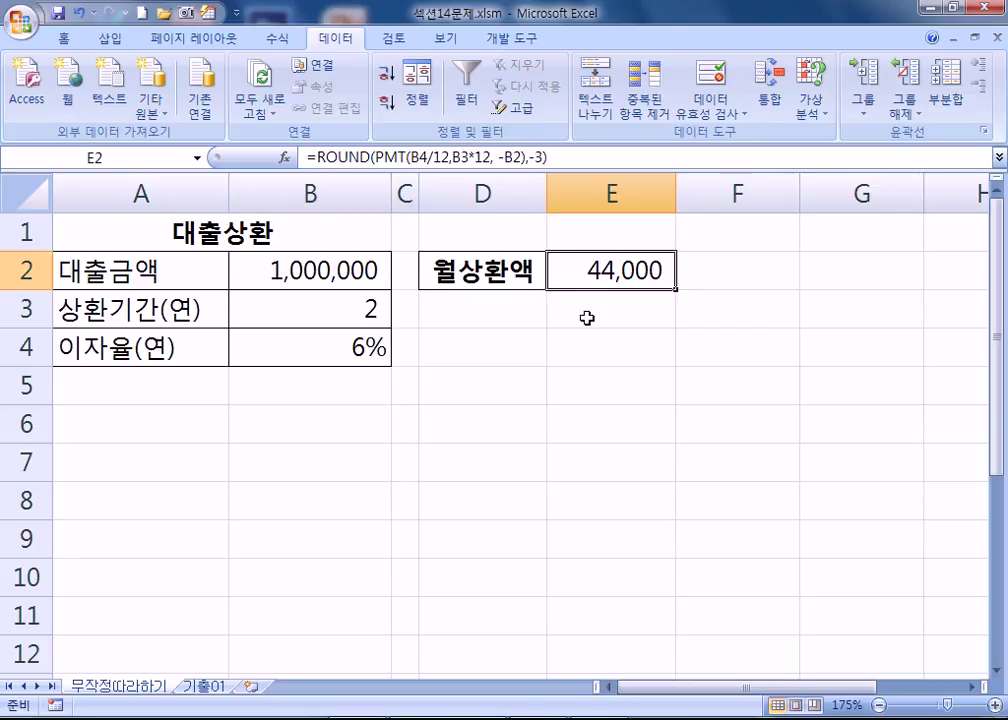
pyautogui.click(585, 321)
pyautogui.write('20000')
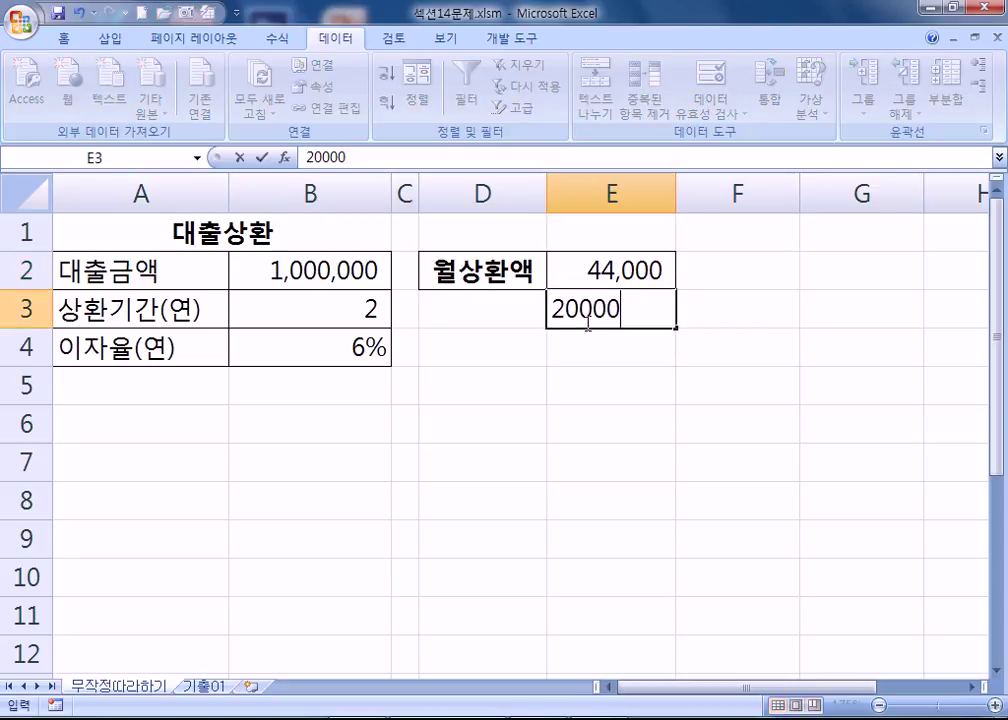
pyautogui.press('Return')
pyautogui.click(598, 317)
# Step: Try a 상환기간(연) of 3 in B3 and check the 월상환액 in E2 against the target in E3
pyautogui.moveTo(283, 270); pyautogui.dragTo(291, 346)
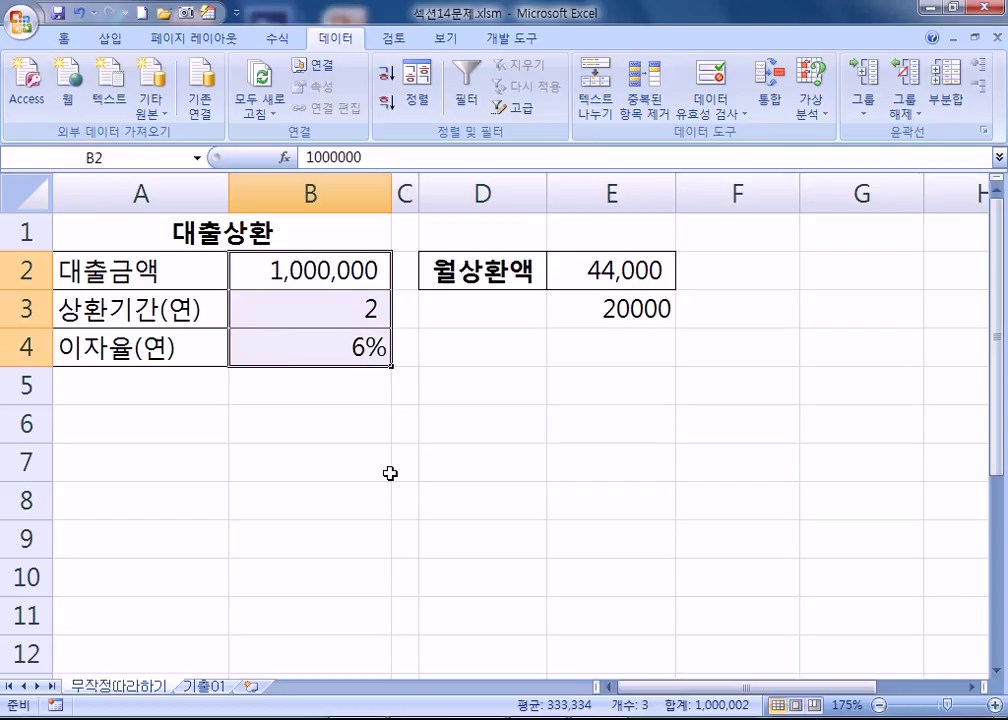
pyautogui.click(266, 279)
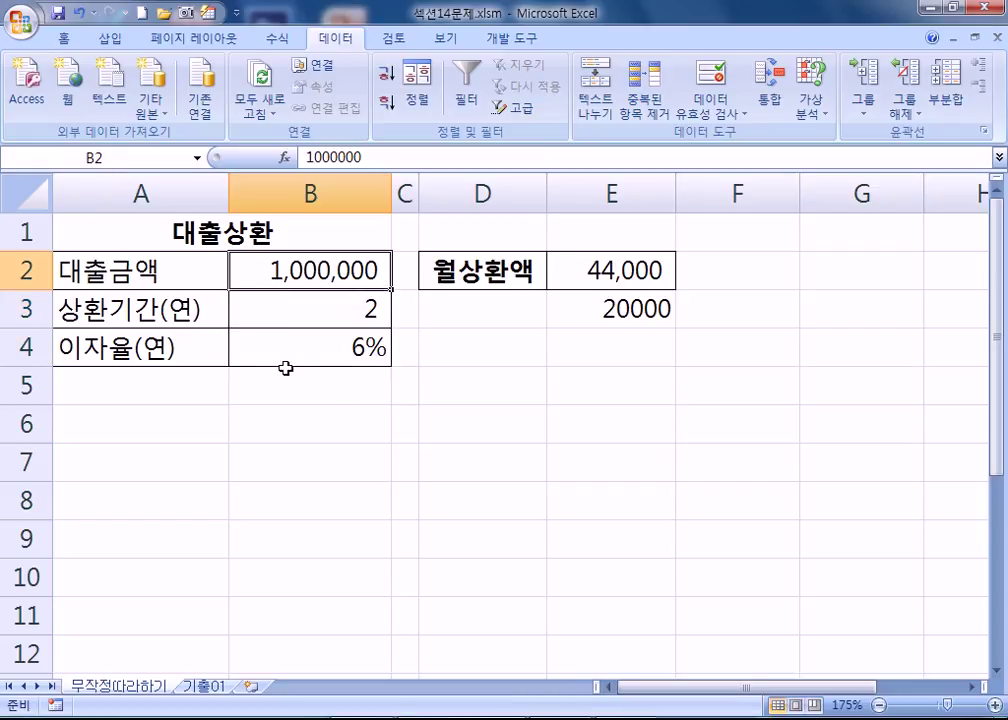
pyautogui.click(299, 351)
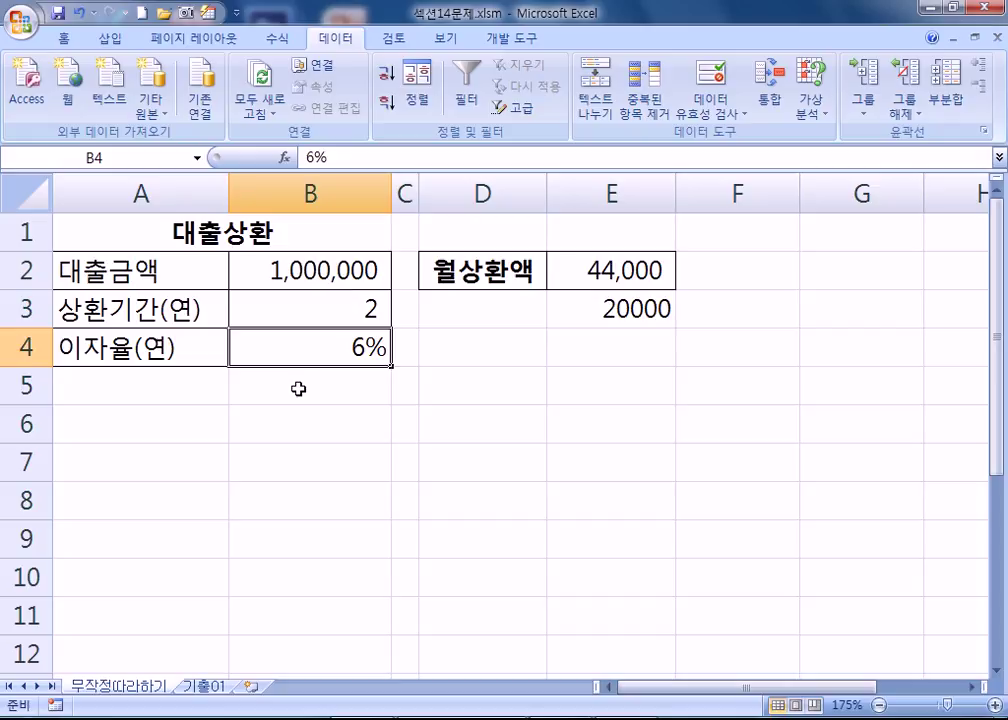
pyautogui.click(295, 307)
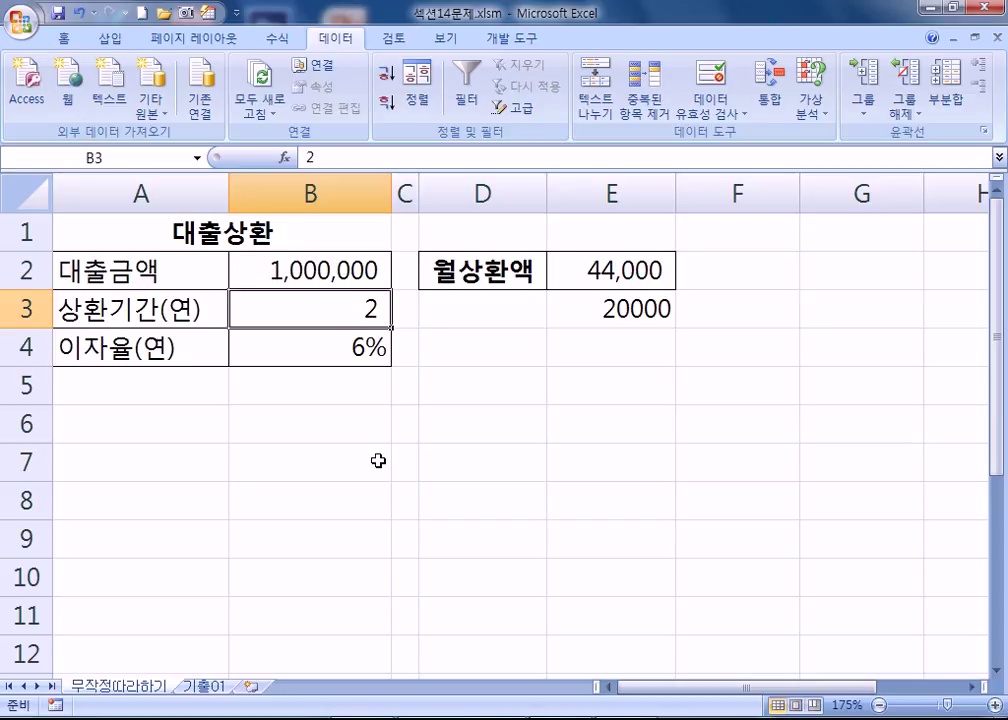
pyautogui.click(592, 312)
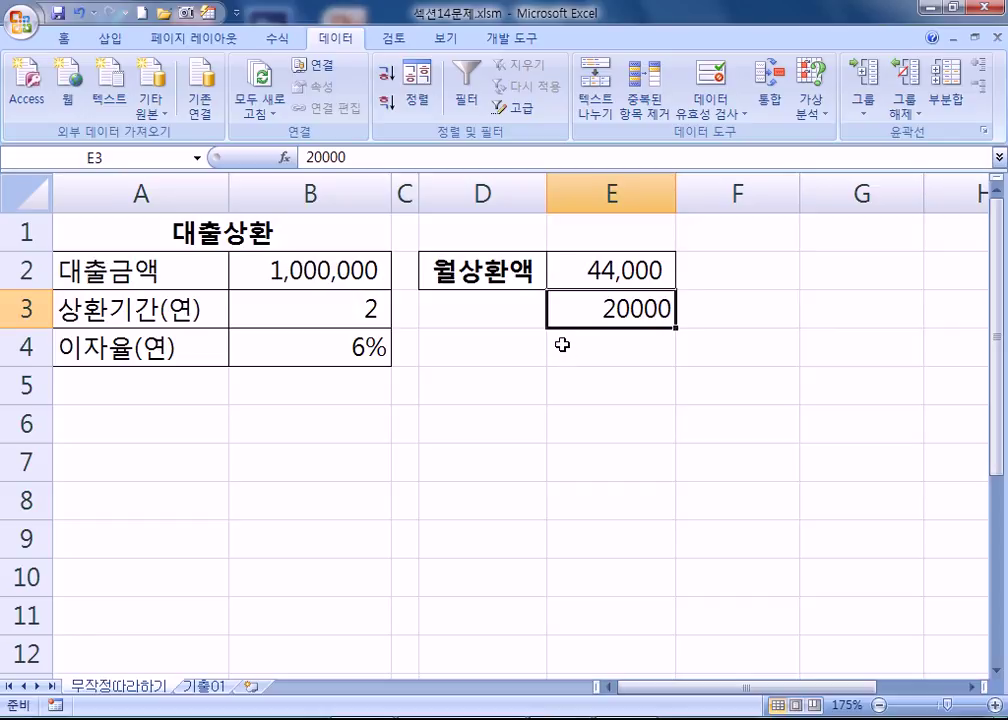
pyautogui.click(388, 316)
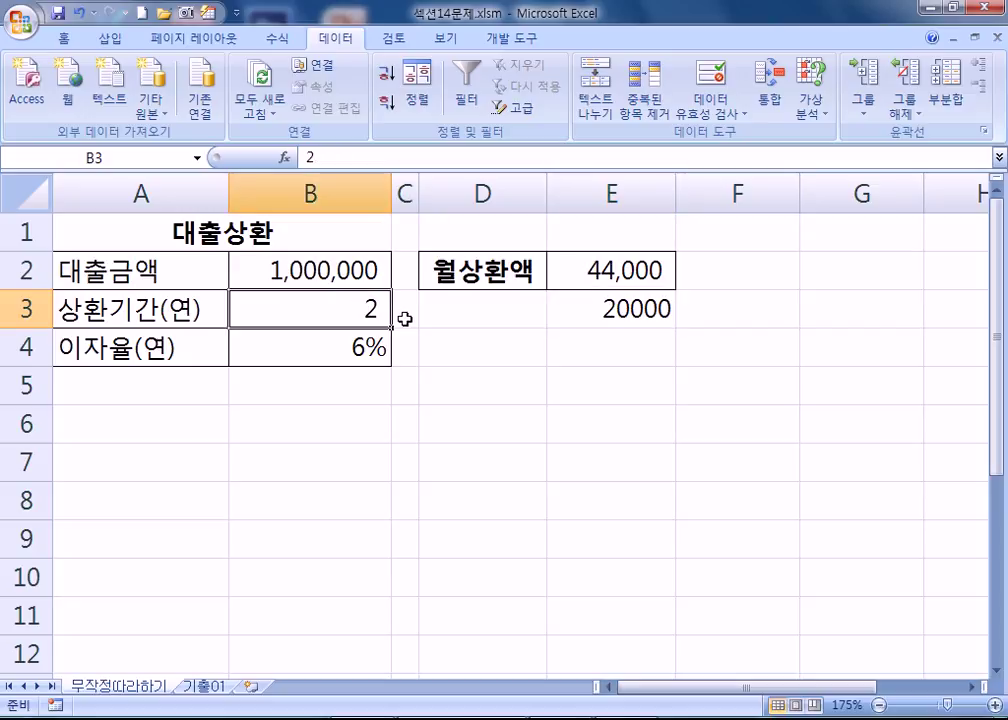
pyautogui.write('3')
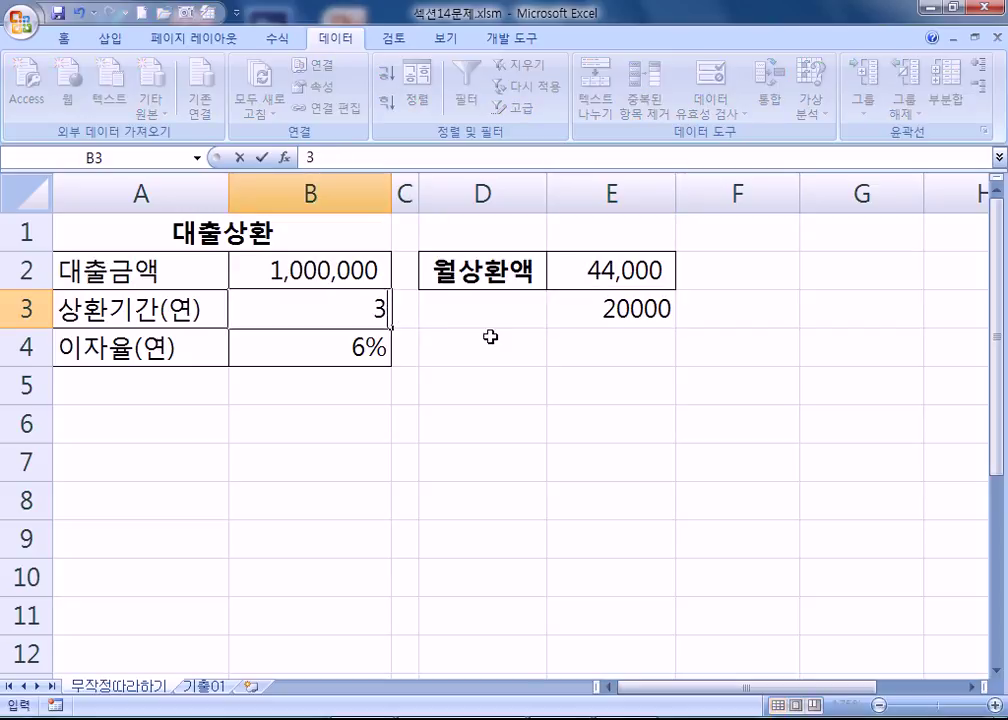
pyautogui.press('Return')
pyautogui.click(595, 270)
# Step: Try 상환기간(연) values of 4 and 5 in B3, checking the 월상환액 in E2 for each
pyautogui.click(355, 315)
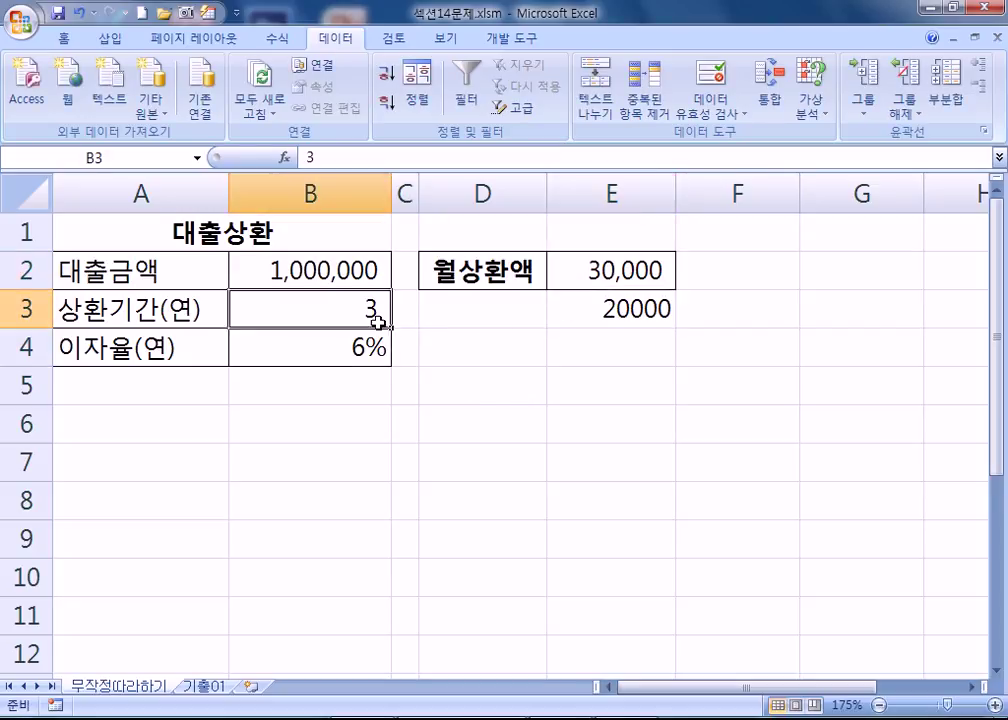
pyautogui.write('4')
pyautogui.click(620, 271)
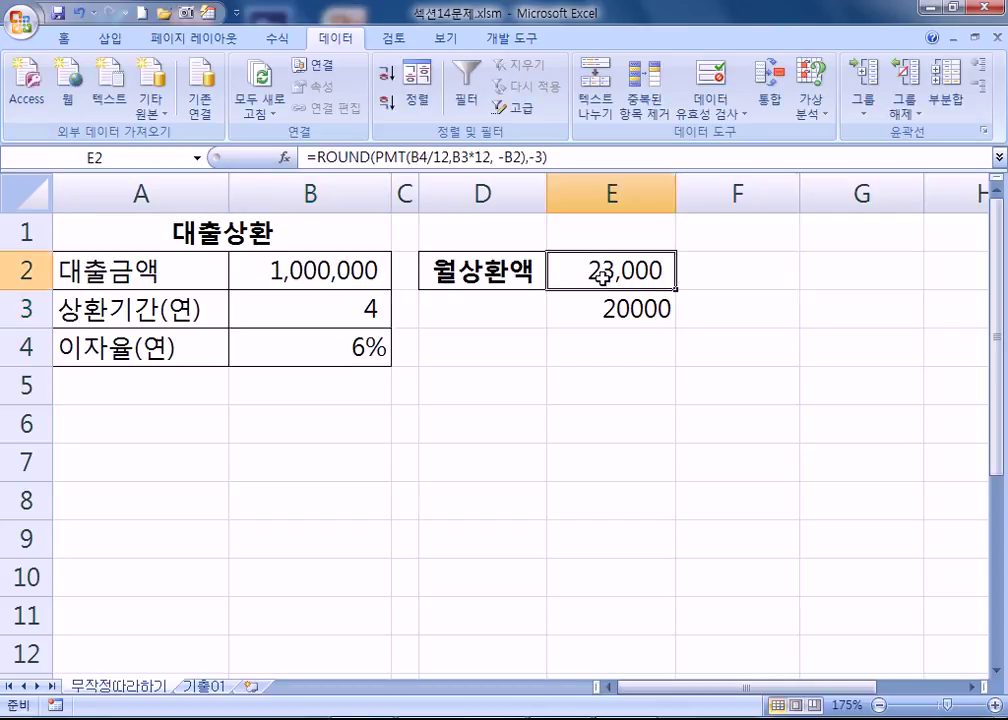
pyautogui.click(389, 305)
pyautogui.write('5')
pyautogui.press('Return')
pyautogui.click(596, 270)
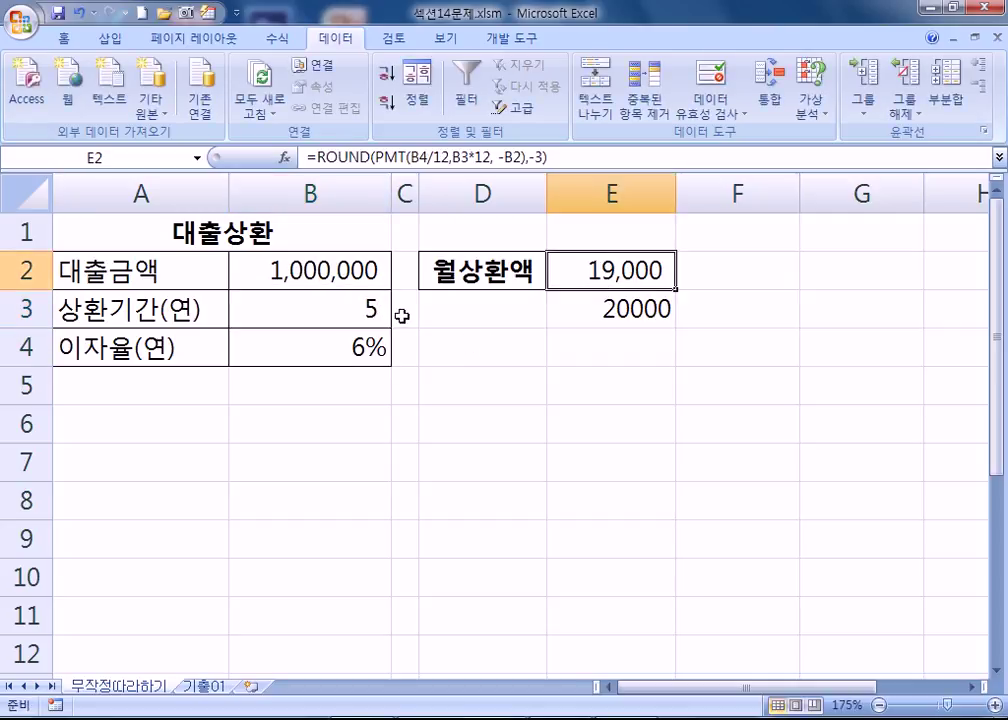
# Step: Change the 상환기간(연) in B3 back to 4
pyautogui.click(361, 314)
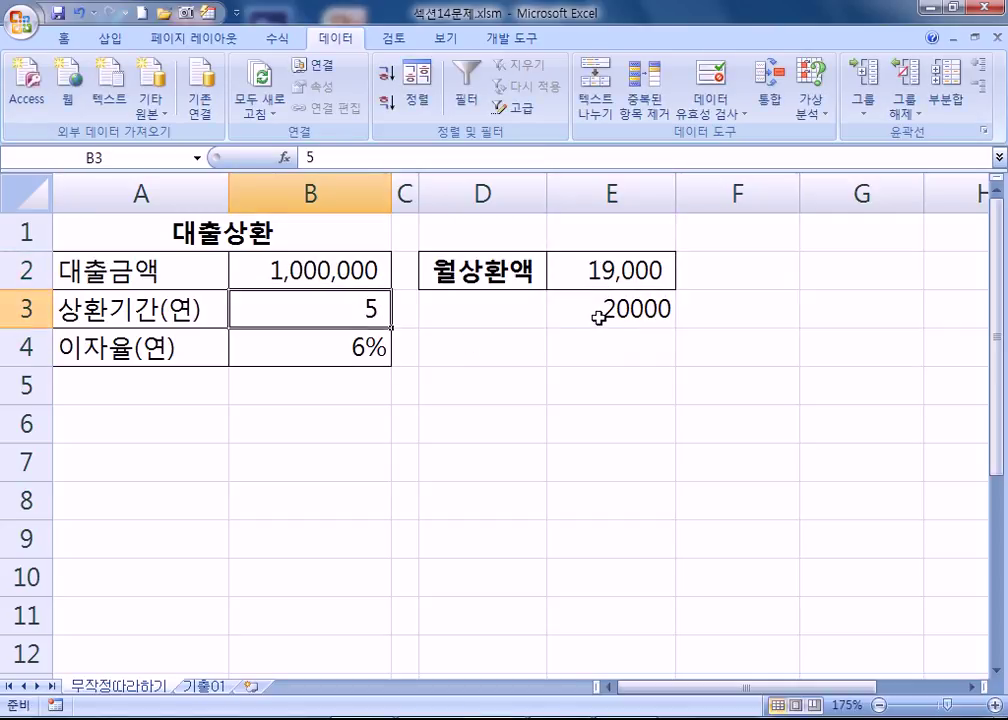
pyautogui.write('3')
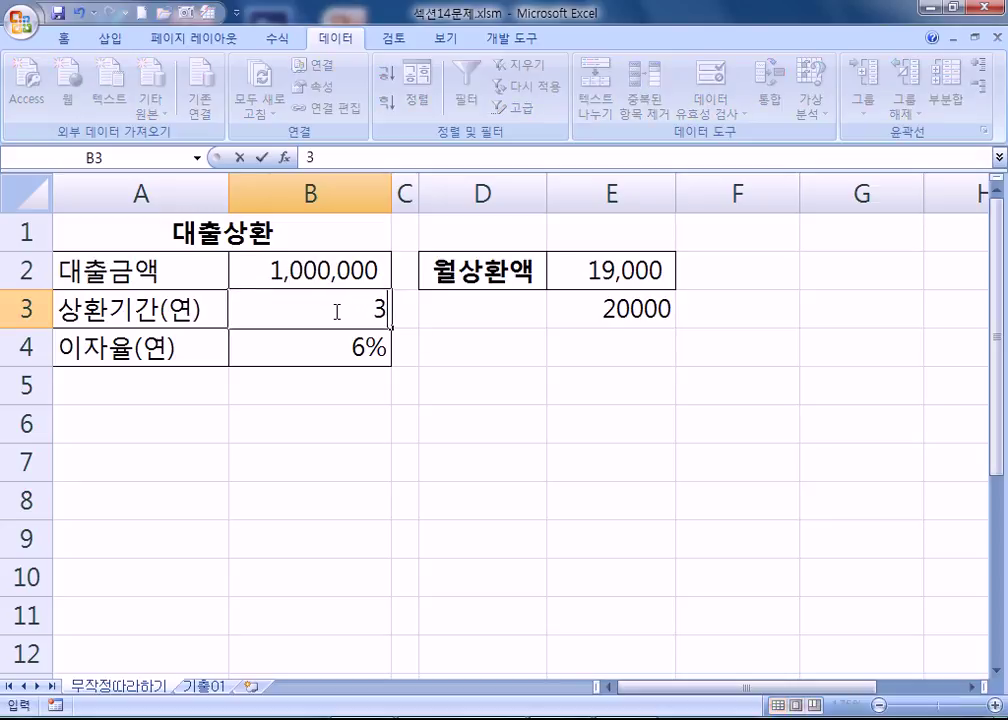
pyautogui.press('BackSpace')
pyautogui.write('4')
pyautogui.press('Return')
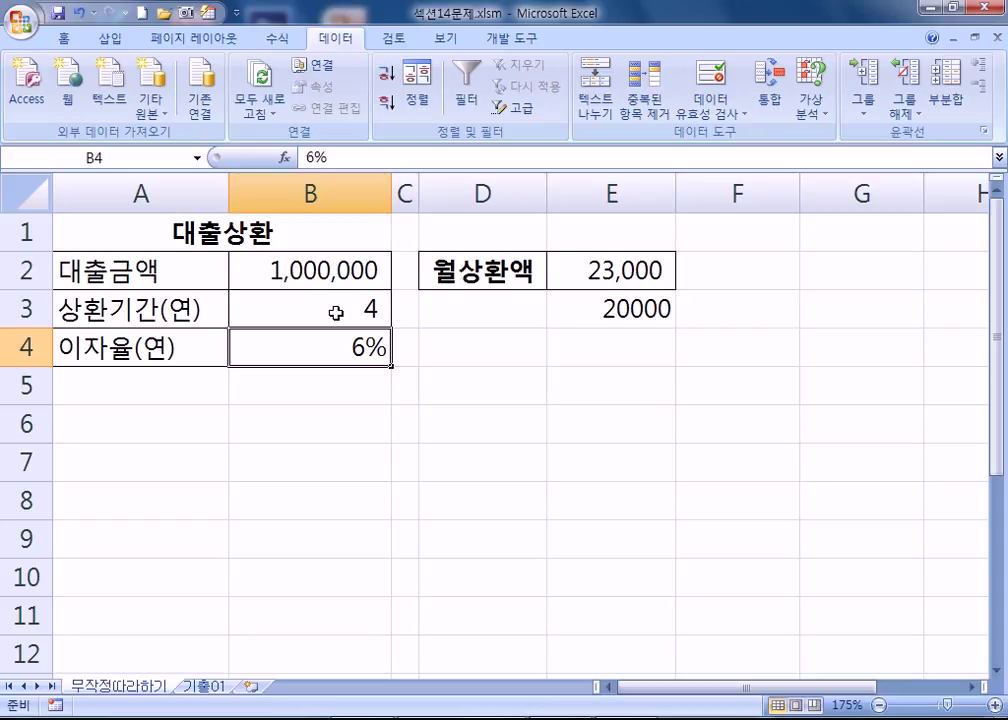
# Step: Restore the 상환기간(연) in B3 to 2 and clear the target value from E3
pyautogui.click(335, 313)
pyautogui.write('2')
pyautogui.press('Return')
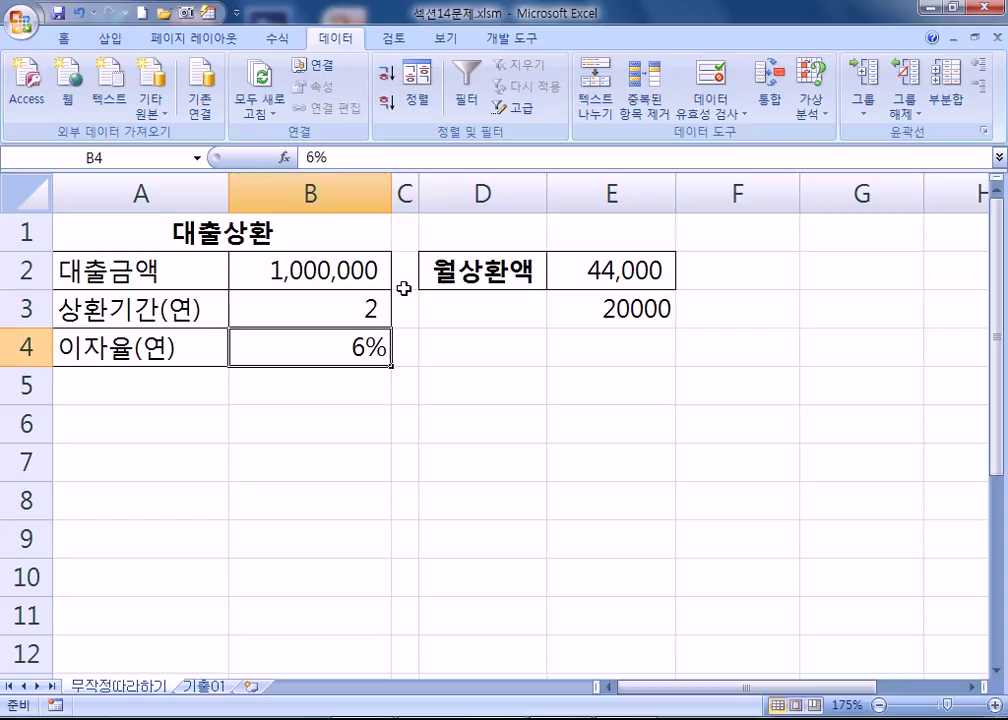
pyautogui.click(630, 313)
pyautogui.press('Delete')
pyautogui.click(614, 350)
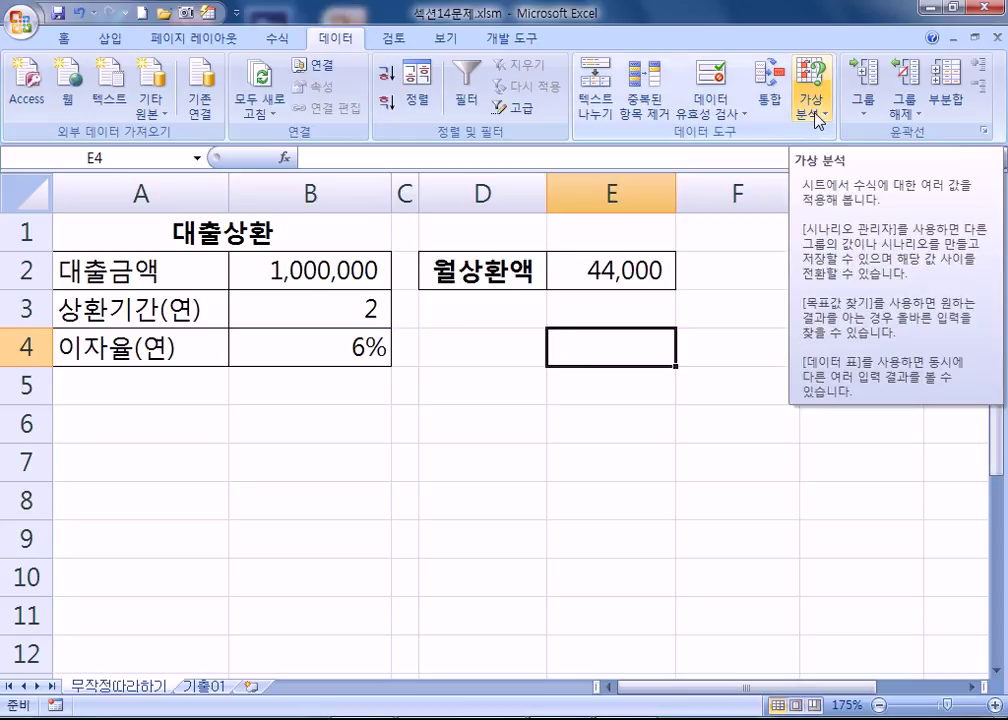
pyautogui.click(816, 117)
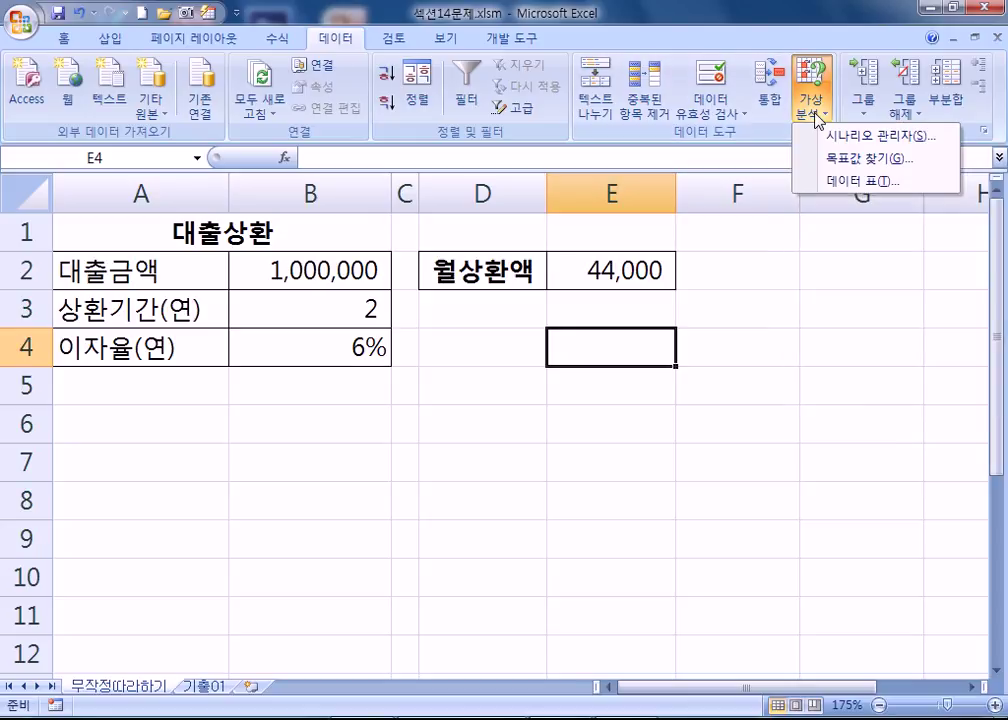
pyautogui.click(831, 162)
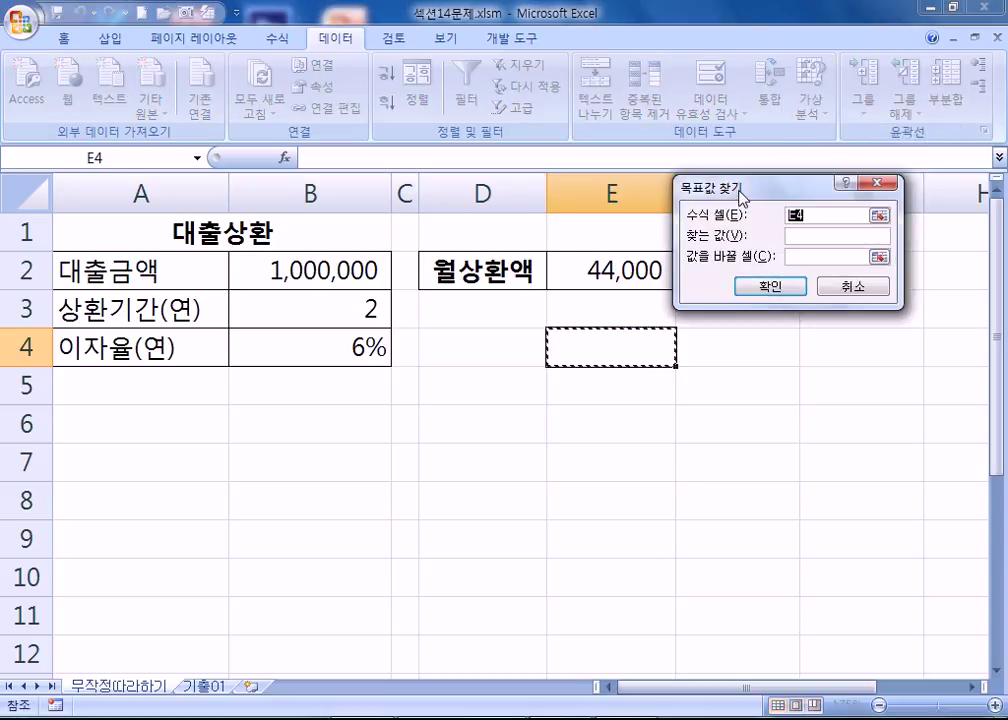
pyautogui.moveTo(765, 223); pyautogui.dragTo(492, 320)
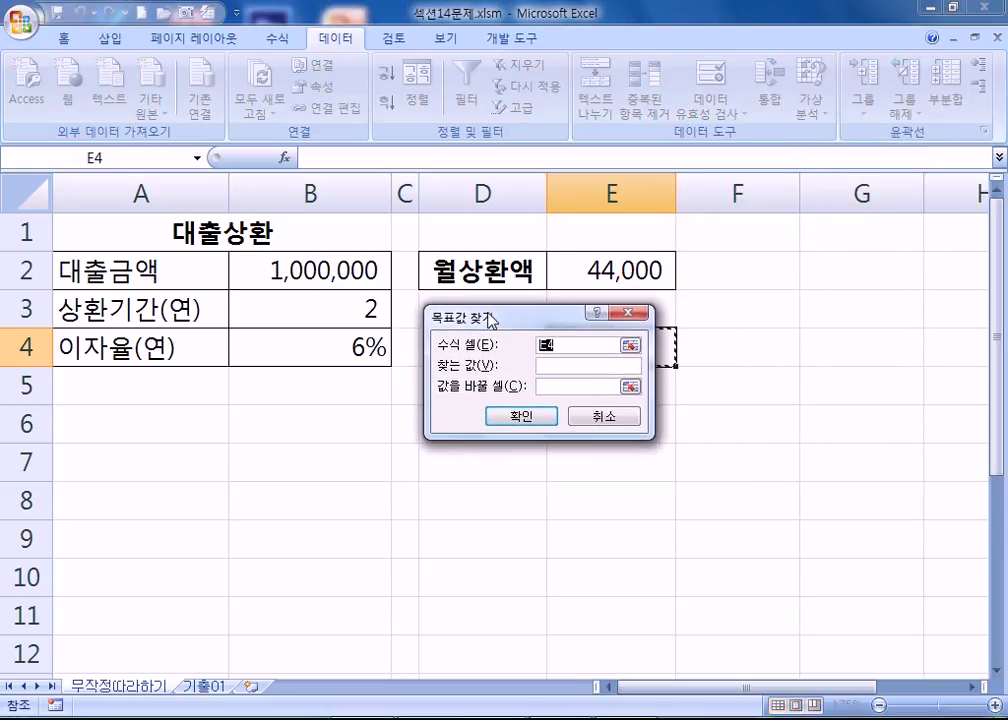
pyautogui.click(612, 272)
pyautogui.moveTo(555, 321); pyautogui.dragTo(603, 317)
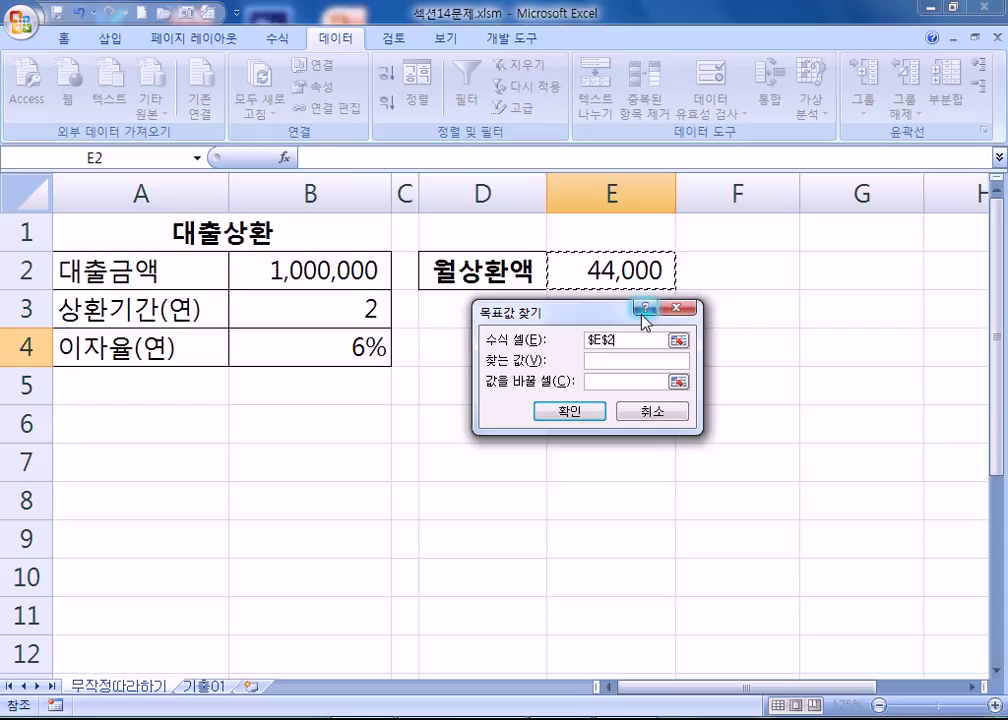
pyautogui.press('Escape')
# Step: Inspect the 월상환액 formula in E2 and the loan cells it refers to
pyautogui.click(585, 271)
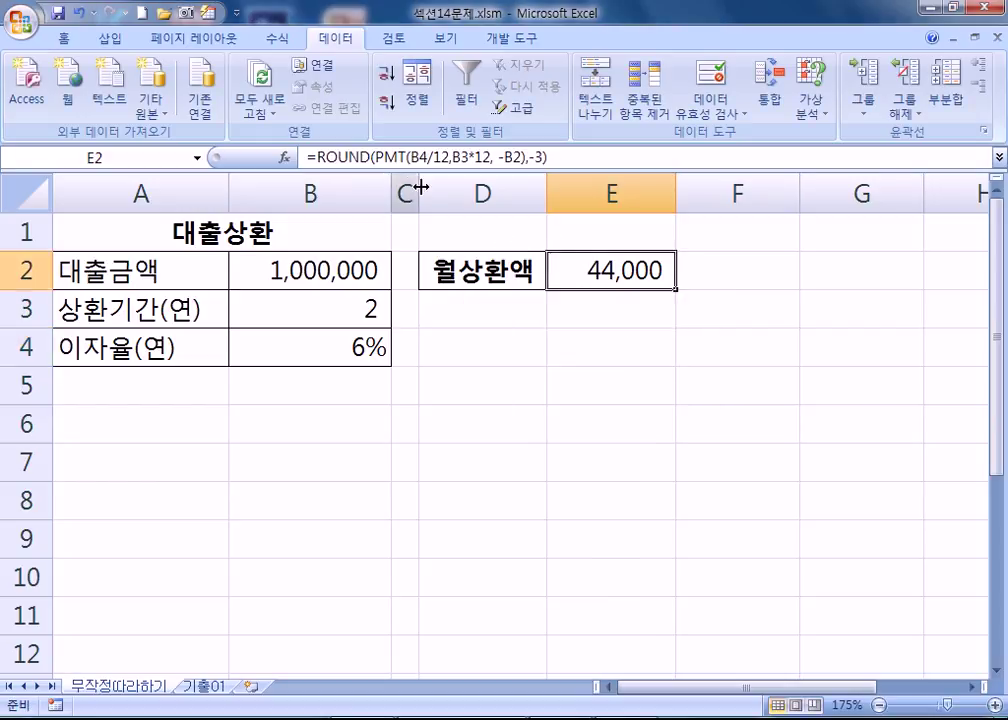
pyautogui.press('F2')
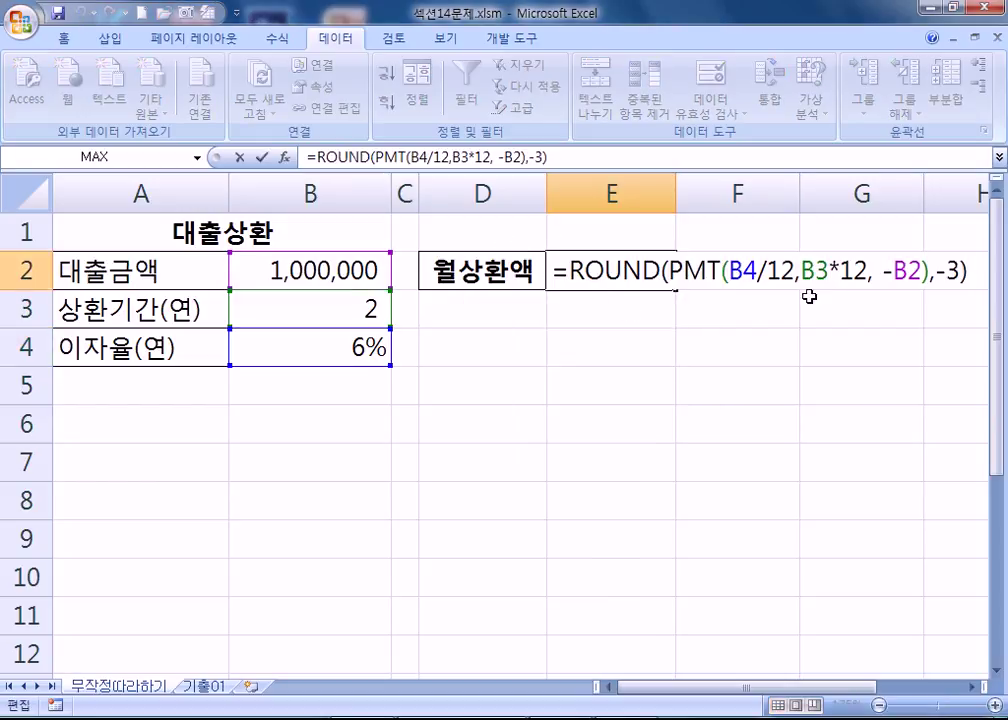
pyautogui.hotkey('ctrl', 'Return')
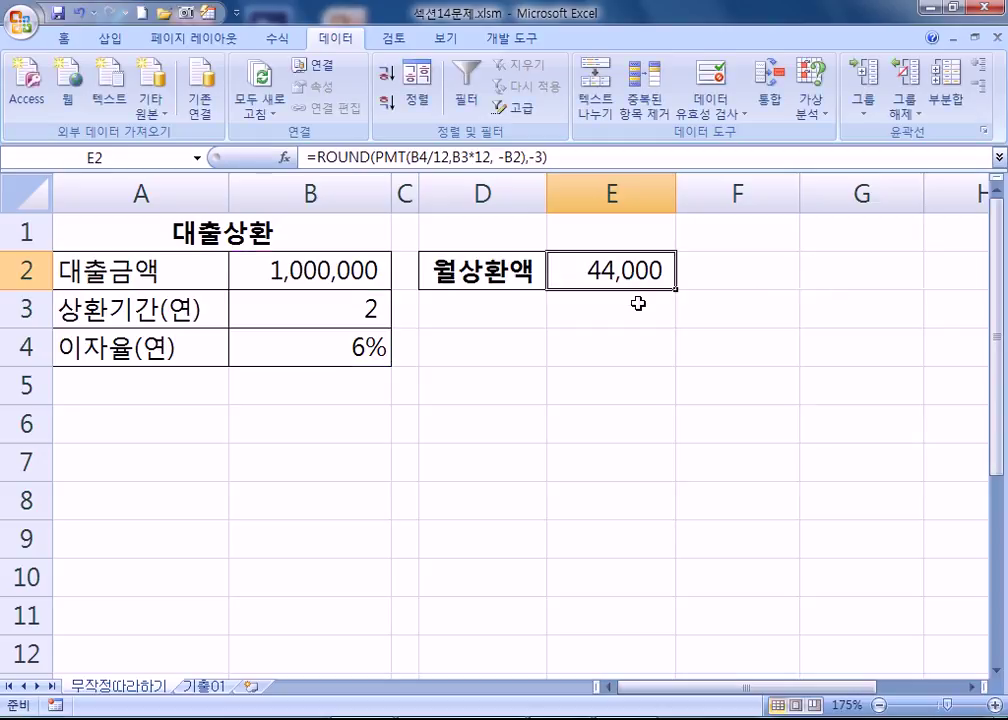
# Step: Run Goal Seek with E2 as the formula cell, 20000 as the target and B3 as the changing cell, and keep the solution
pyautogui.click(657, 292)
pyautogui.click(816, 108)
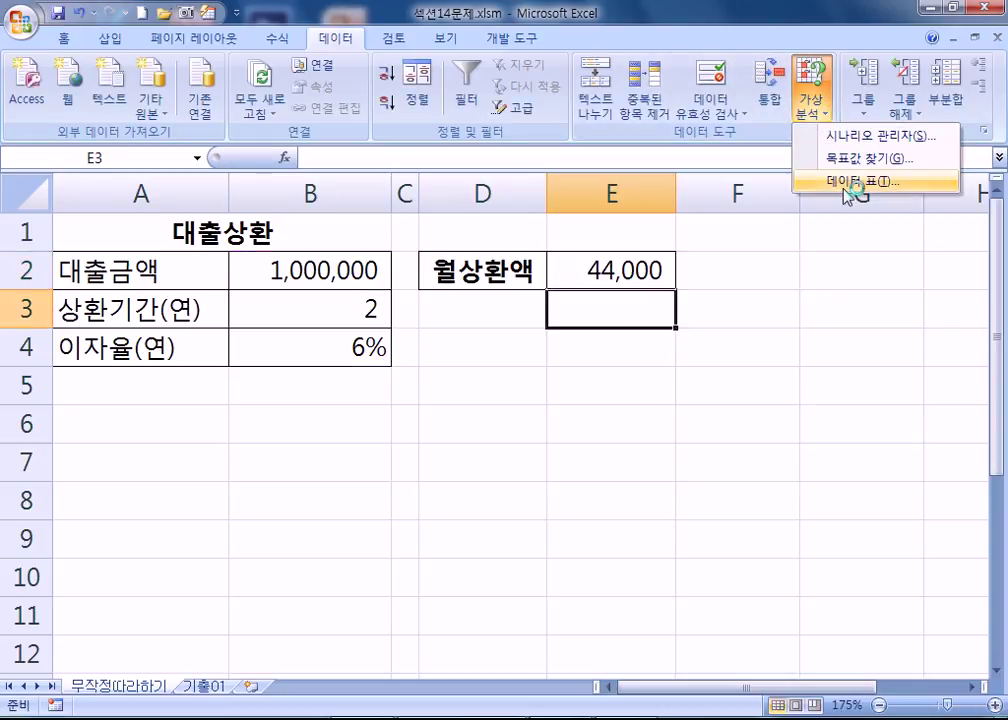
pyautogui.click(830, 158)
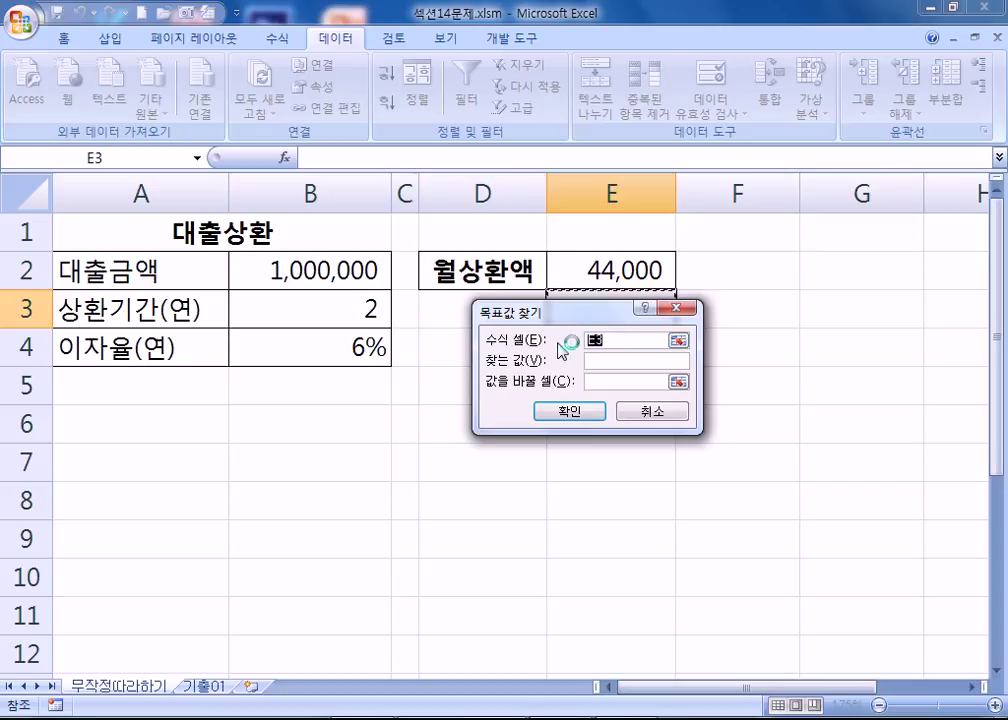
pyautogui.click(594, 267)
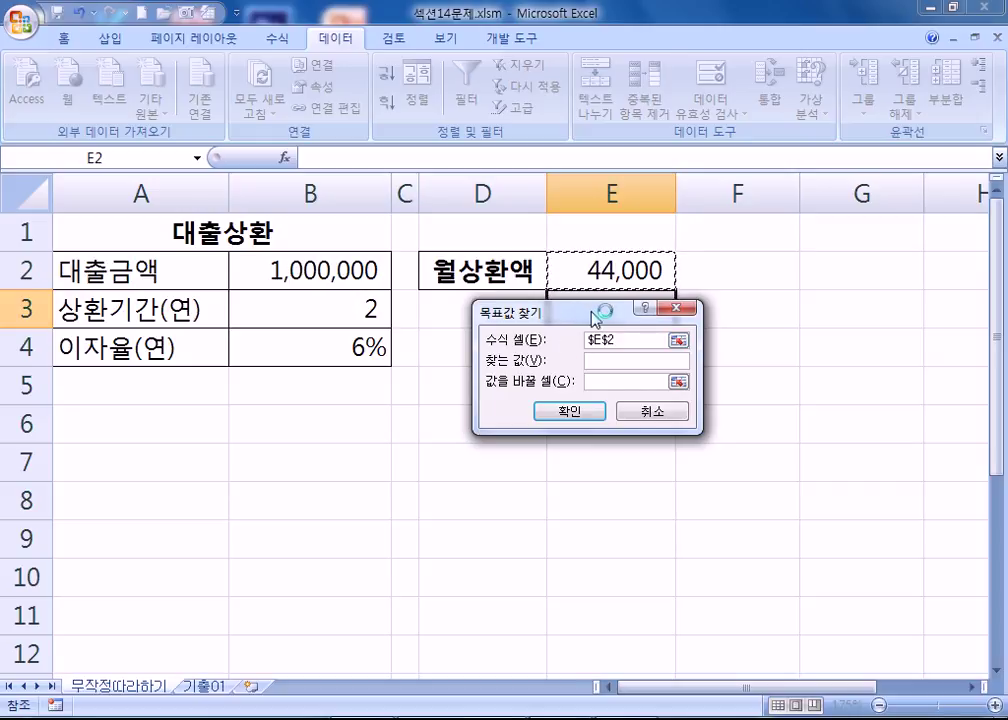
pyautogui.moveTo(598, 320); pyautogui.dragTo(596, 308)
pyautogui.click(607, 349)
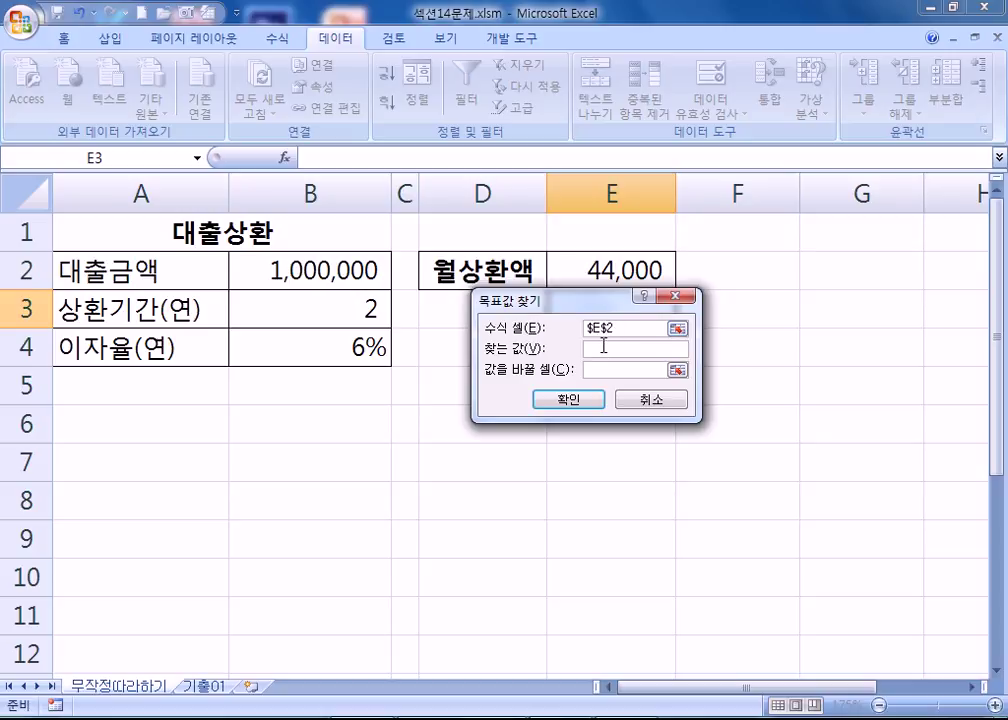
pyautogui.write('20000')
pyautogui.click(607, 369)
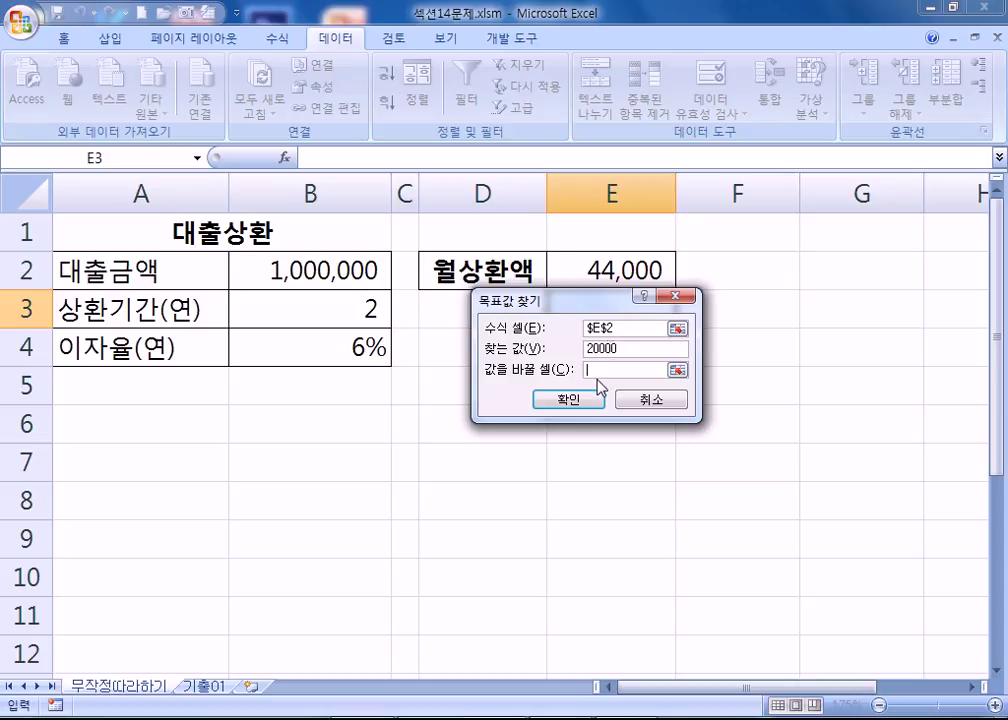
pyautogui.click(301, 308)
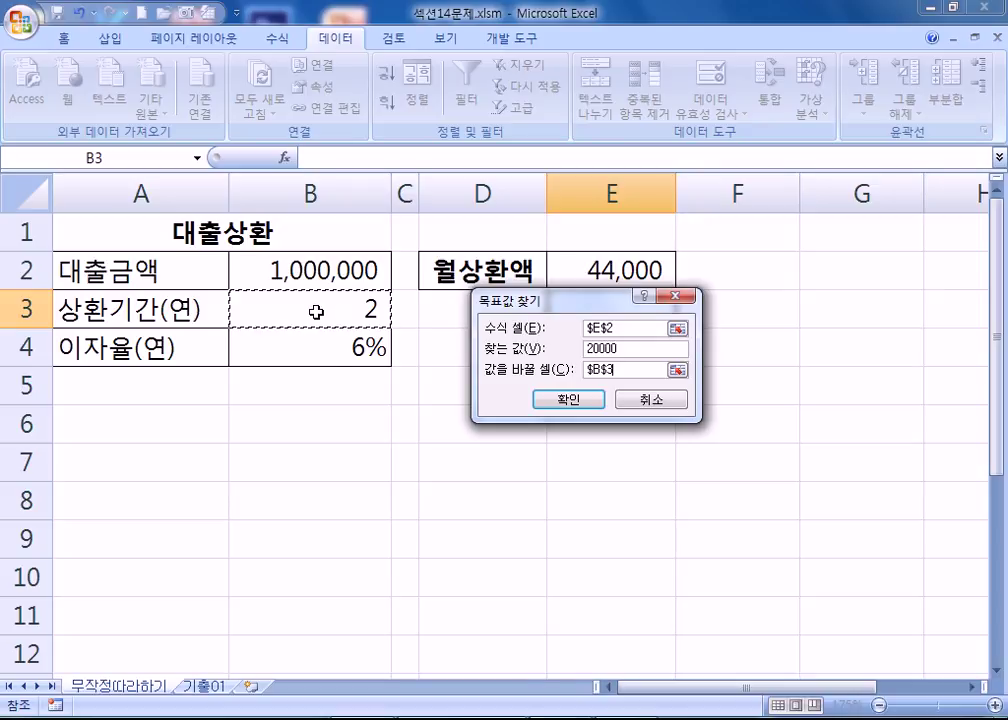
pyautogui.click(576, 401)
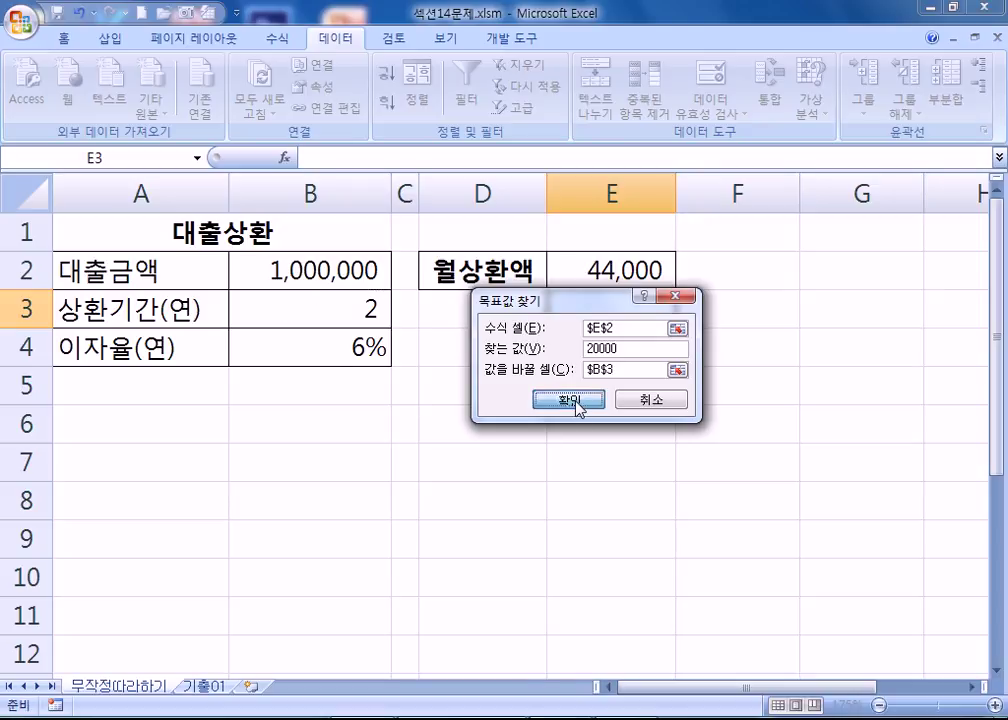
pyautogui.click(533, 401)
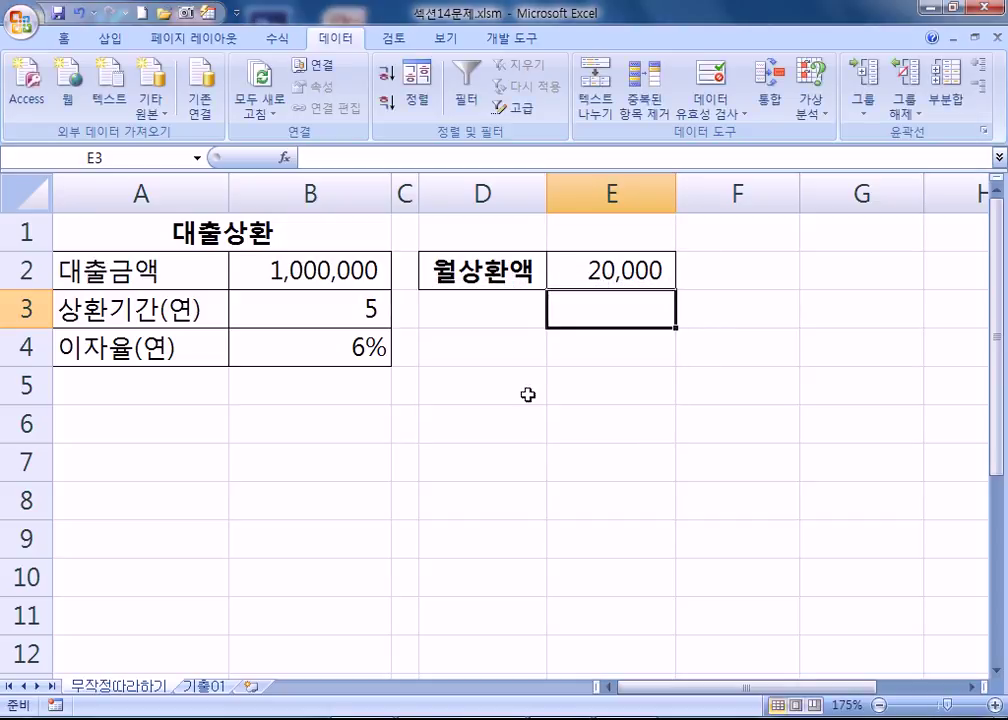
# Step: Examine the full unrounded 상환기간(연) value stored in B3, leaving the cell unedited
pyautogui.click(331, 314)
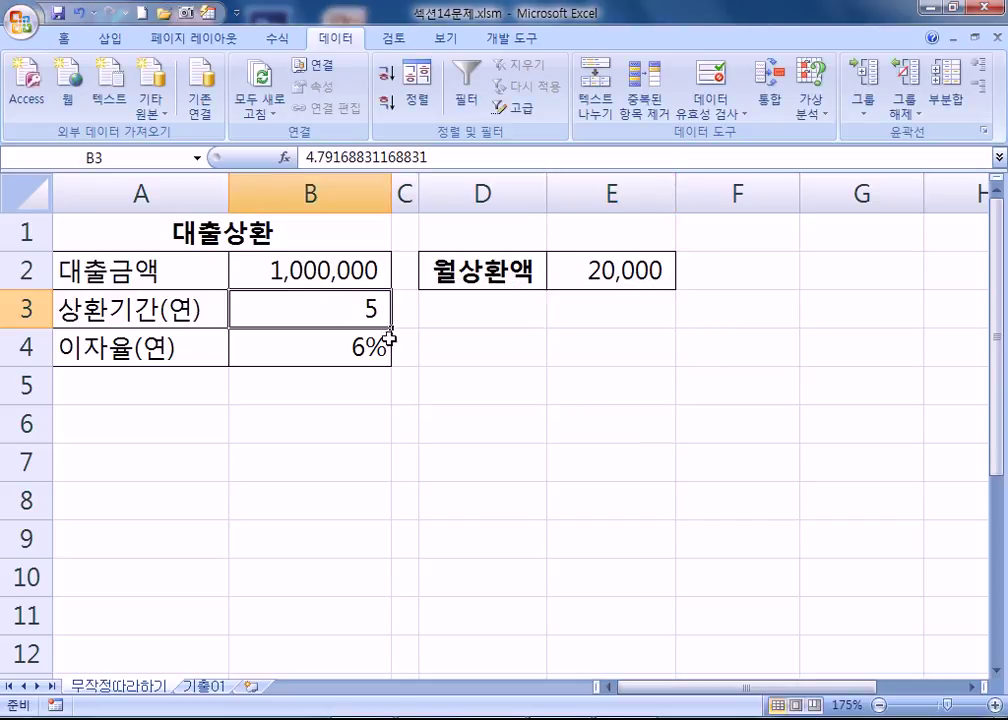
pyautogui.press('F2')
pyautogui.moveTo(169, 309); pyautogui.dragTo(353, 374)
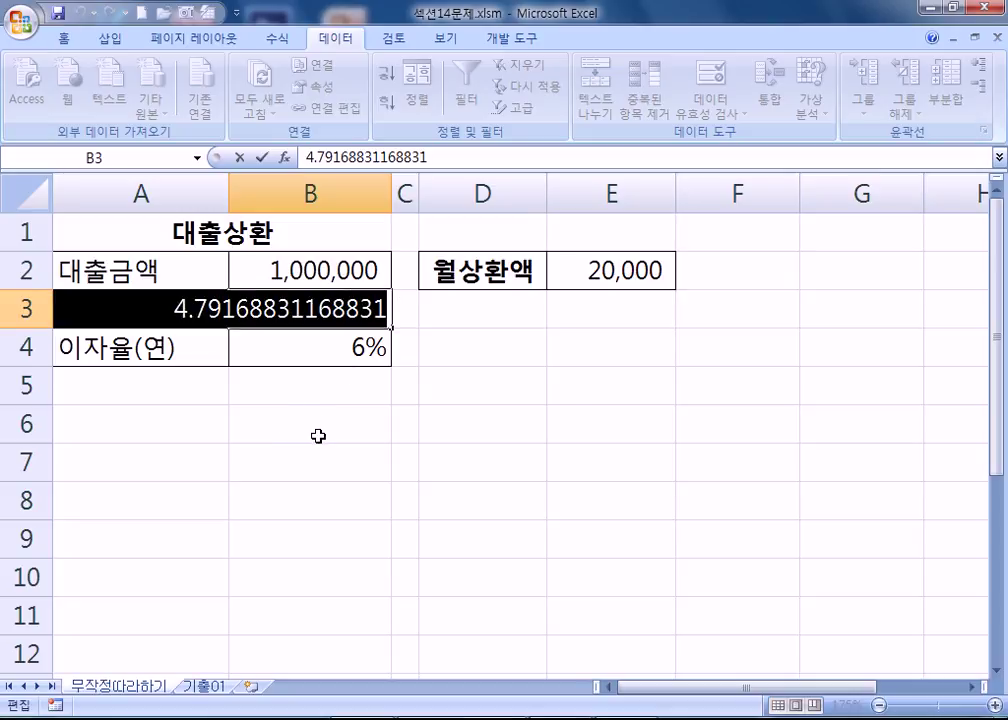
pyautogui.press('Escape')
pyautogui.press('F2')
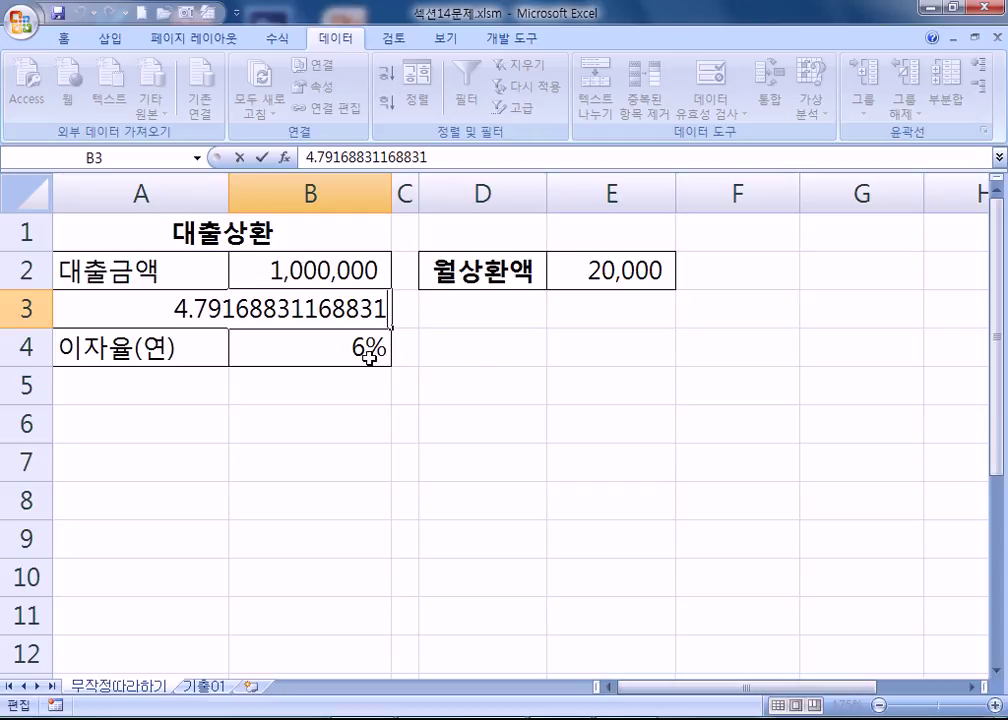
pyautogui.moveTo(178, 305); pyautogui.dragTo(409, 303)
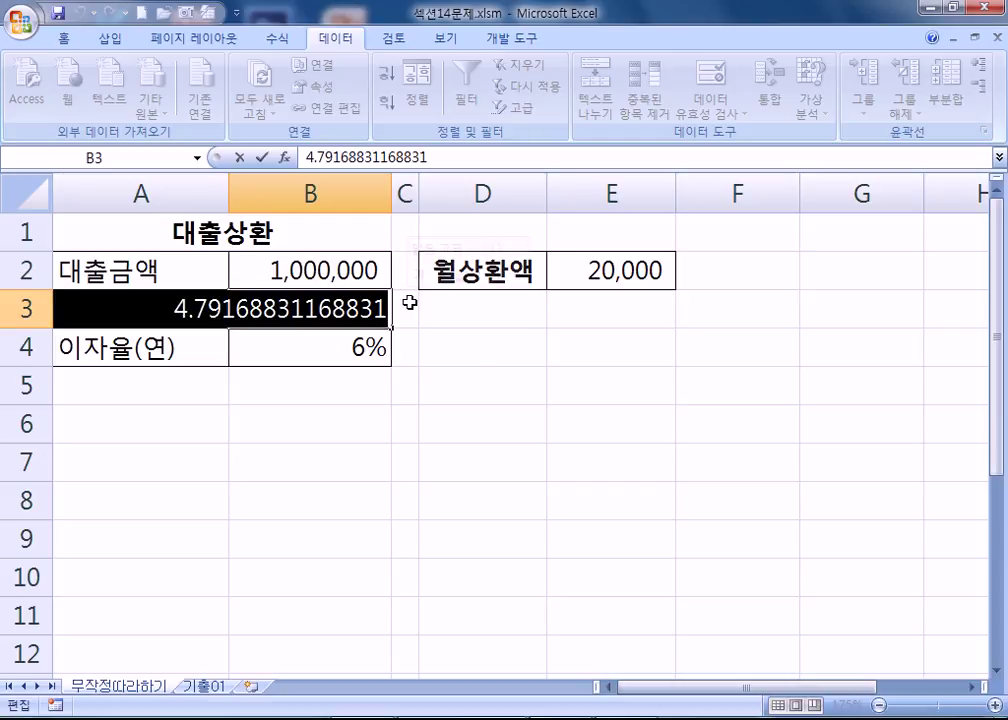
pyautogui.press('Escape')
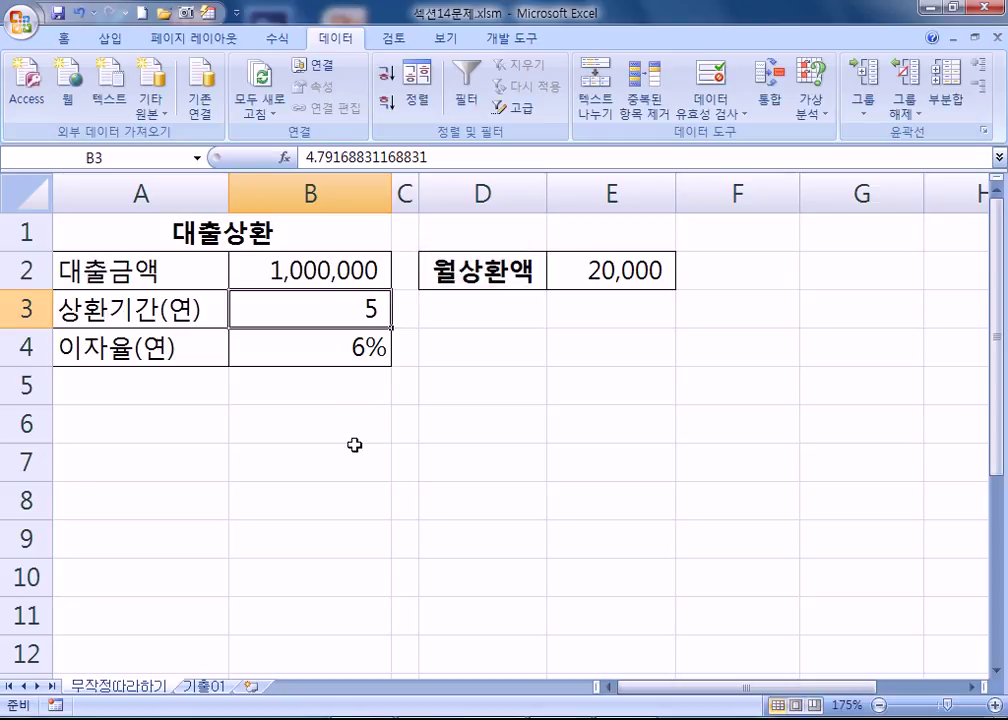
# Step: On sheet 기출01, fill the 계열C 광고 비용 cell D7 with yellow and colour the 광고 비용 total in F7 red
pyautogui.click(203, 687)
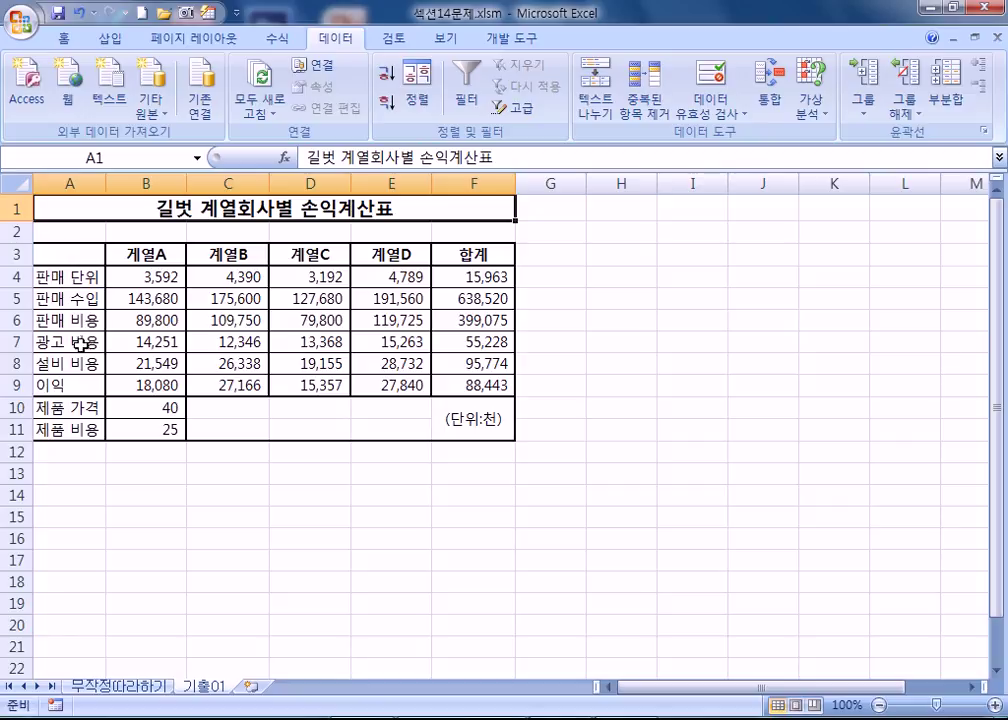
pyautogui.click(298, 342)
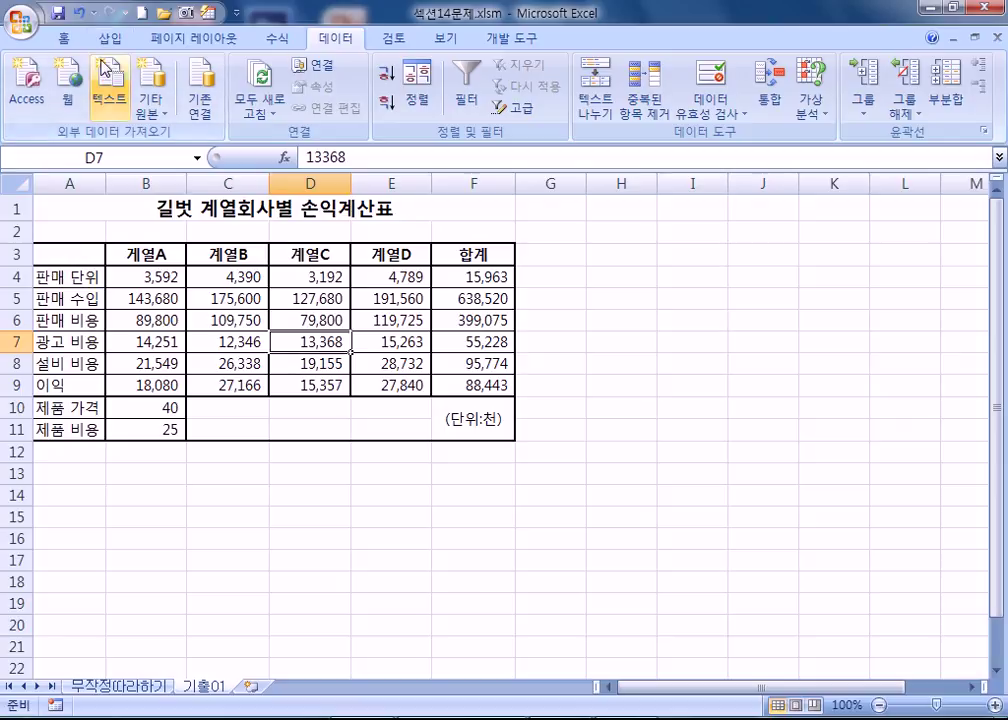
pyautogui.click(63, 38)
pyautogui.click(240, 104)
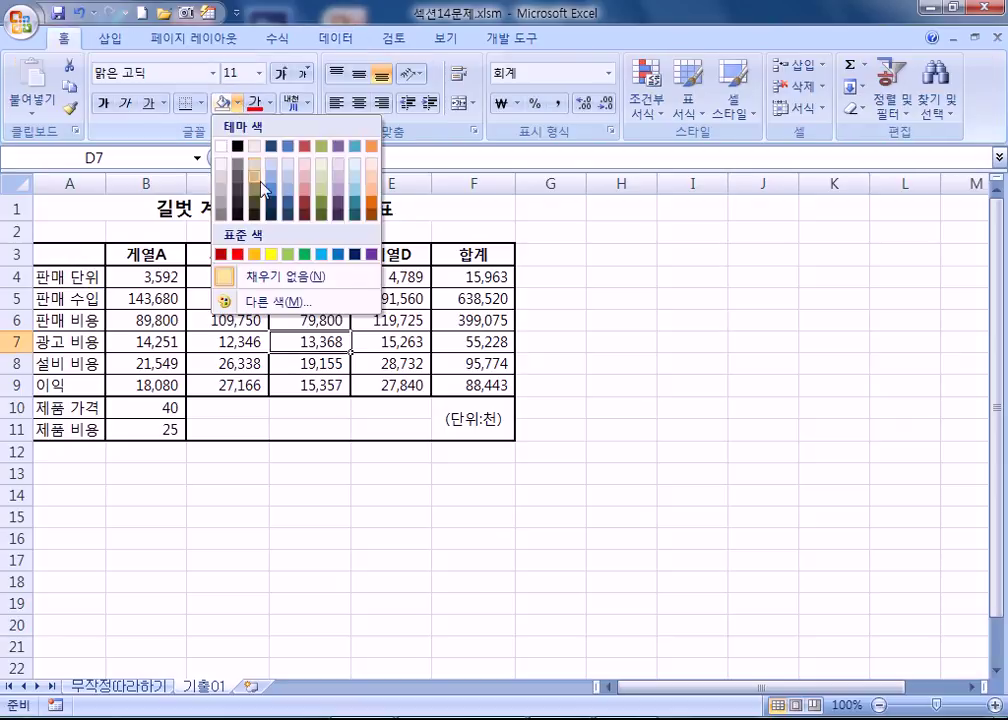
pyautogui.click(265, 257)
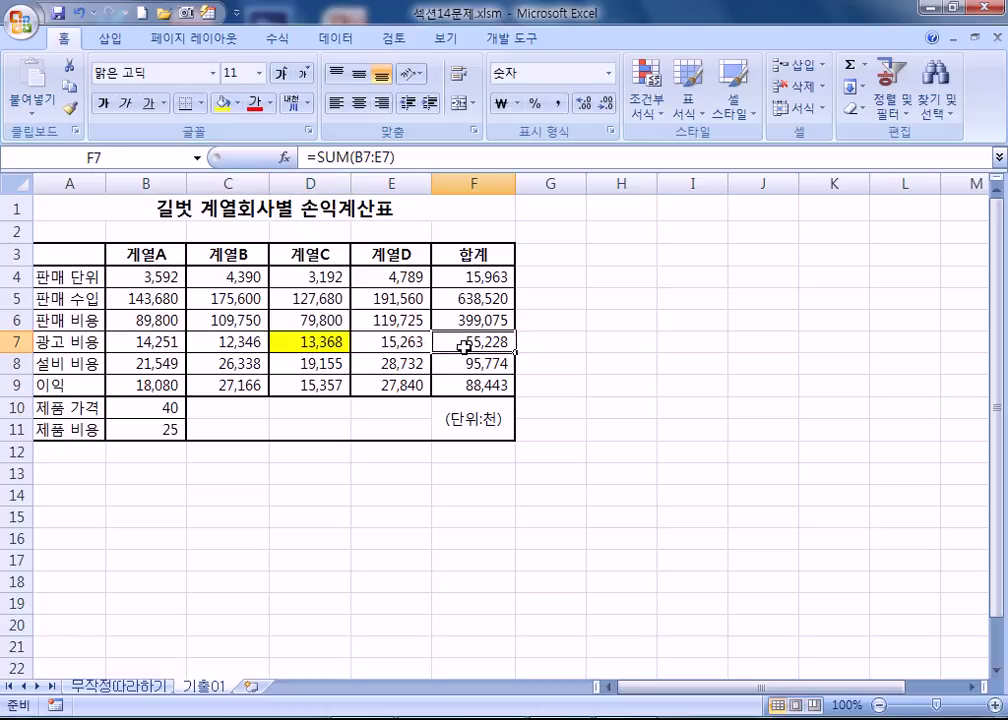
pyautogui.click(256, 104)
# Step: Inspect the 광고 비용 total formula in F7 and the B7:E7 cells it sums, including D7
pyautogui.press('F2')
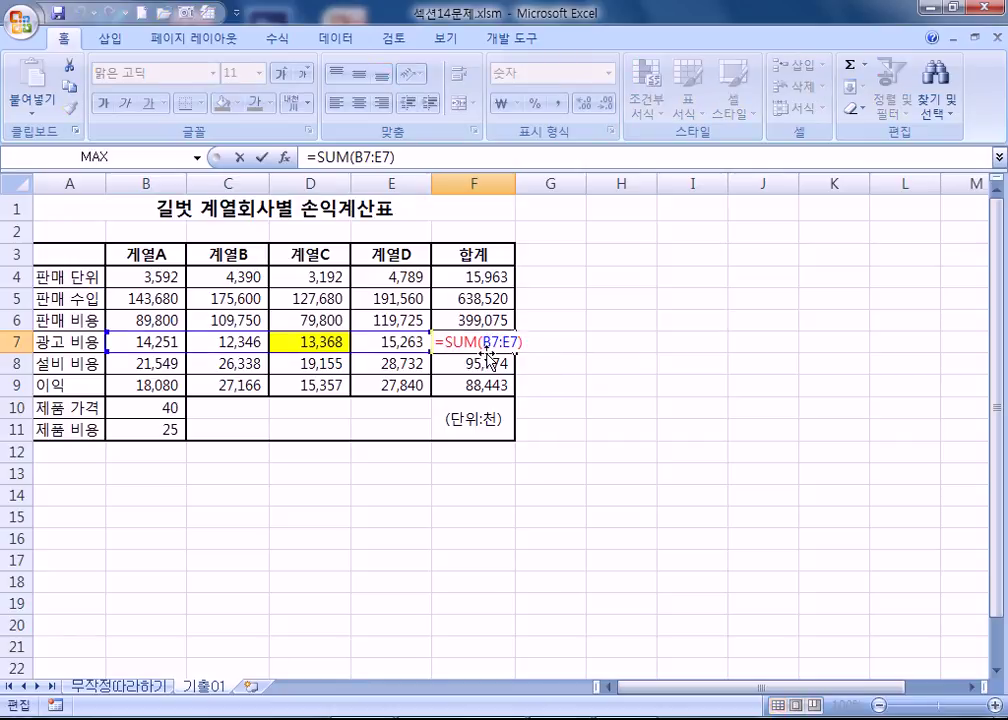
pyautogui.press('Escape')
pyautogui.moveTo(176, 340); pyautogui.dragTo(398, 343)
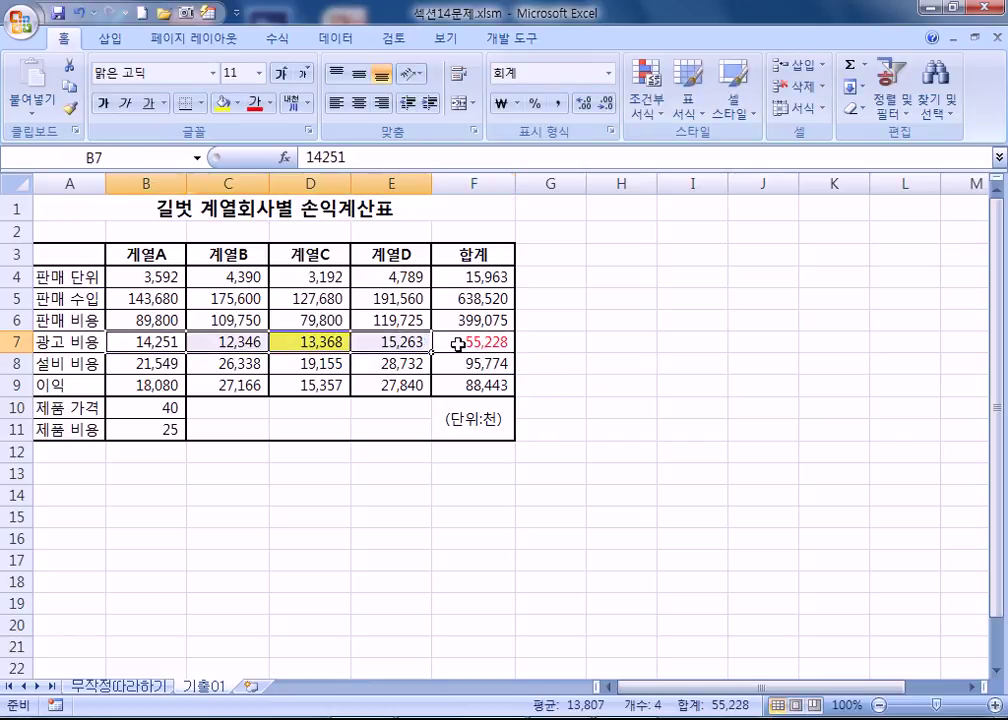
pyautogui.click(450, 344)
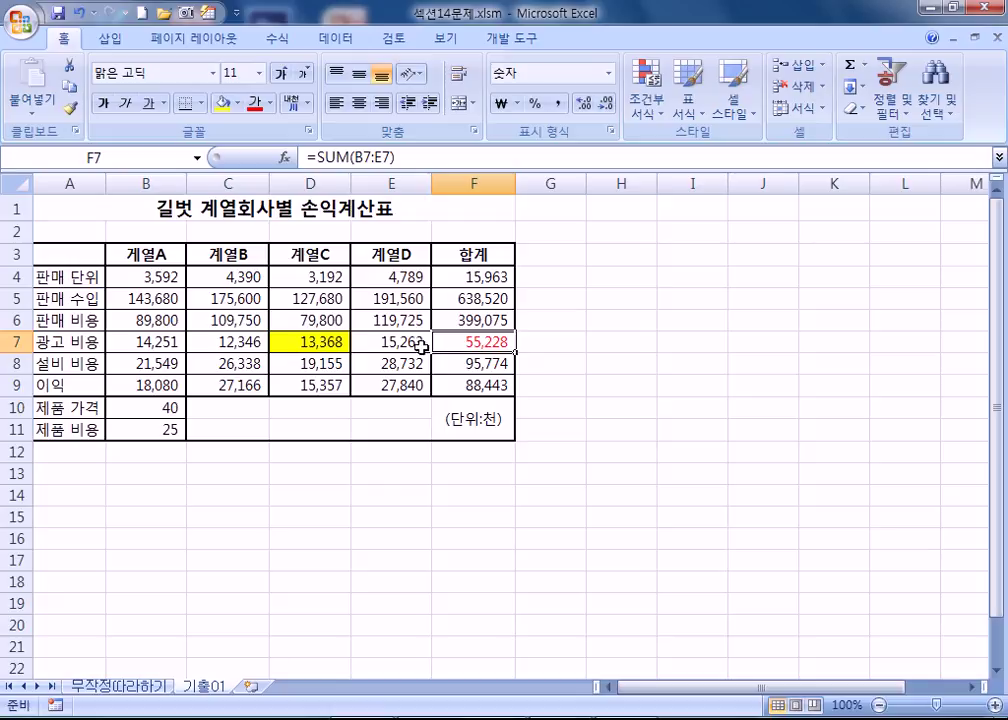
pyautogui.click(279, 342)
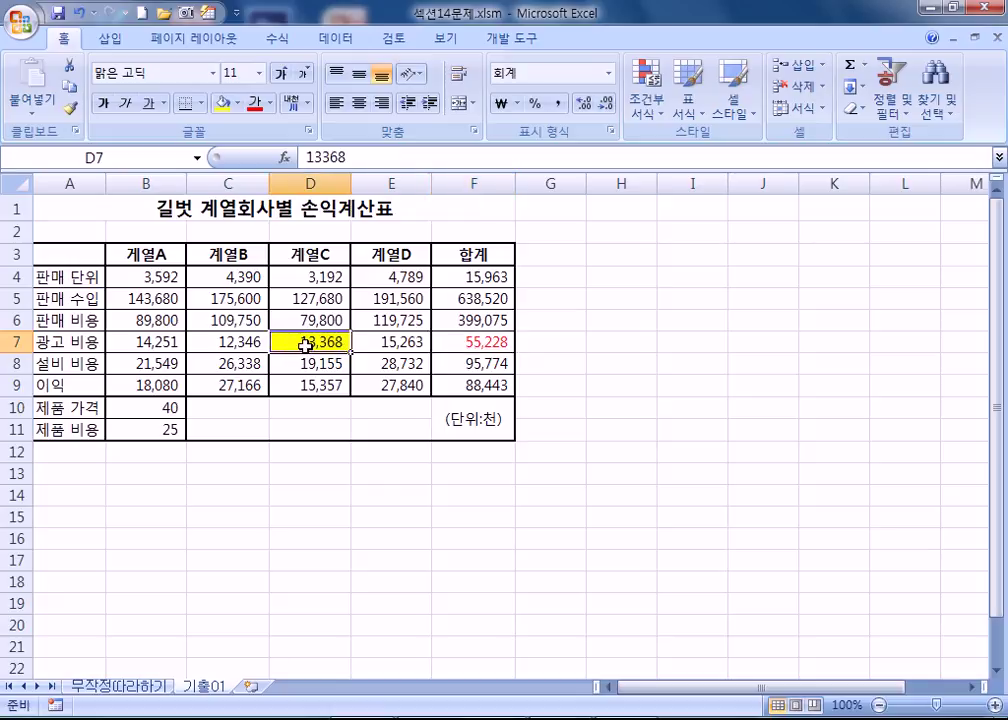
pyautogui.click(457, 342)
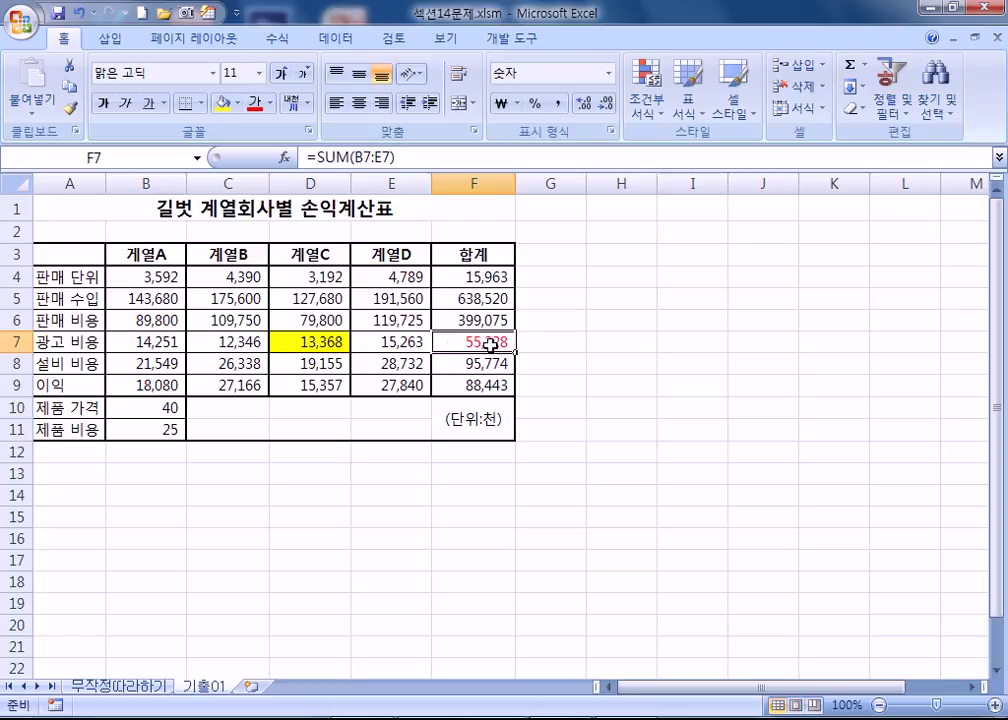
# Step: Try 7000 as the 계열C 광고 비용 in D7, check the total in F7, and undo the entry
pyautogui.click(342, 343)
pyautogui.write('7000')
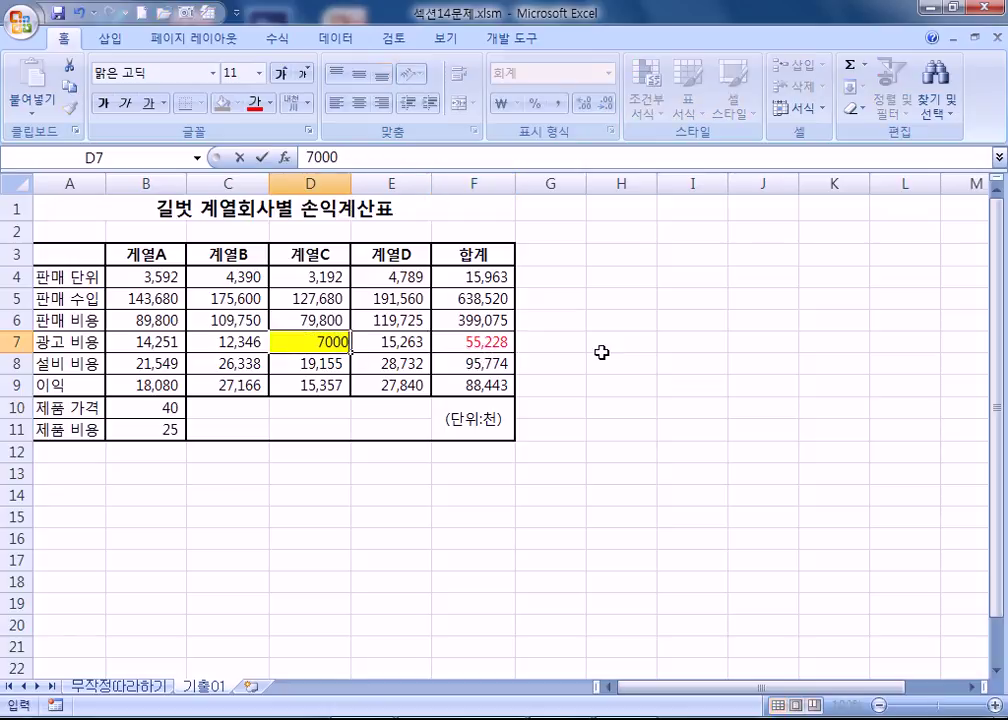
pyautogui.press('Return')
pyautogui.press('Up')
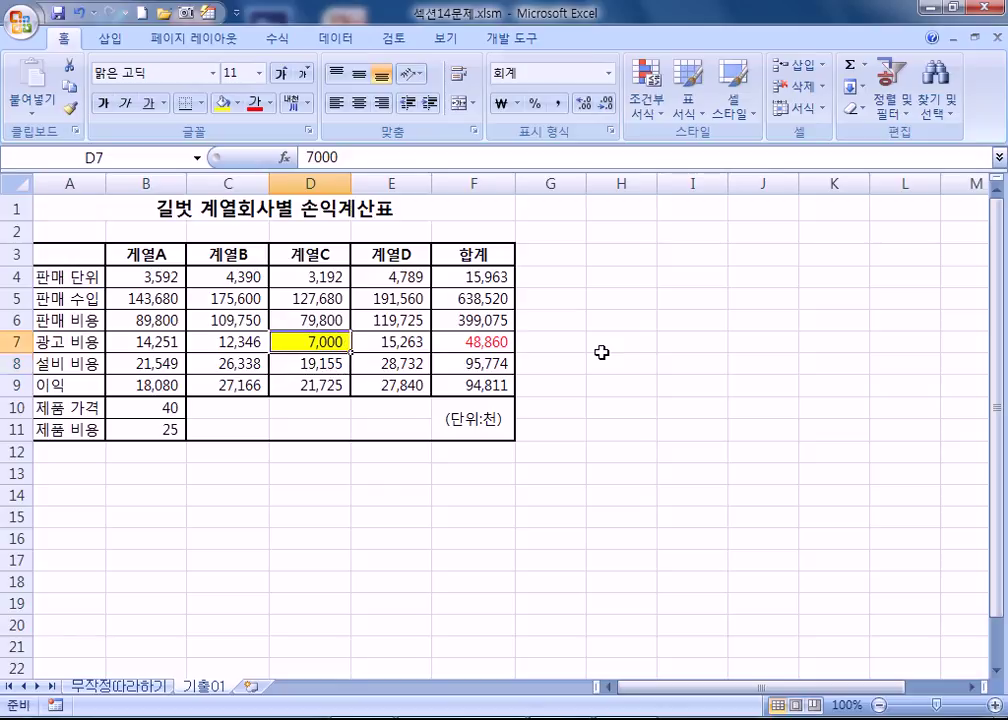
pyautogui.hotkey('ctrl', 'z')
# Step: Try 7200 as the 계열C 광고 비용 in D7, check the total in F7, and undo the entry
pyautogui.write('72000')
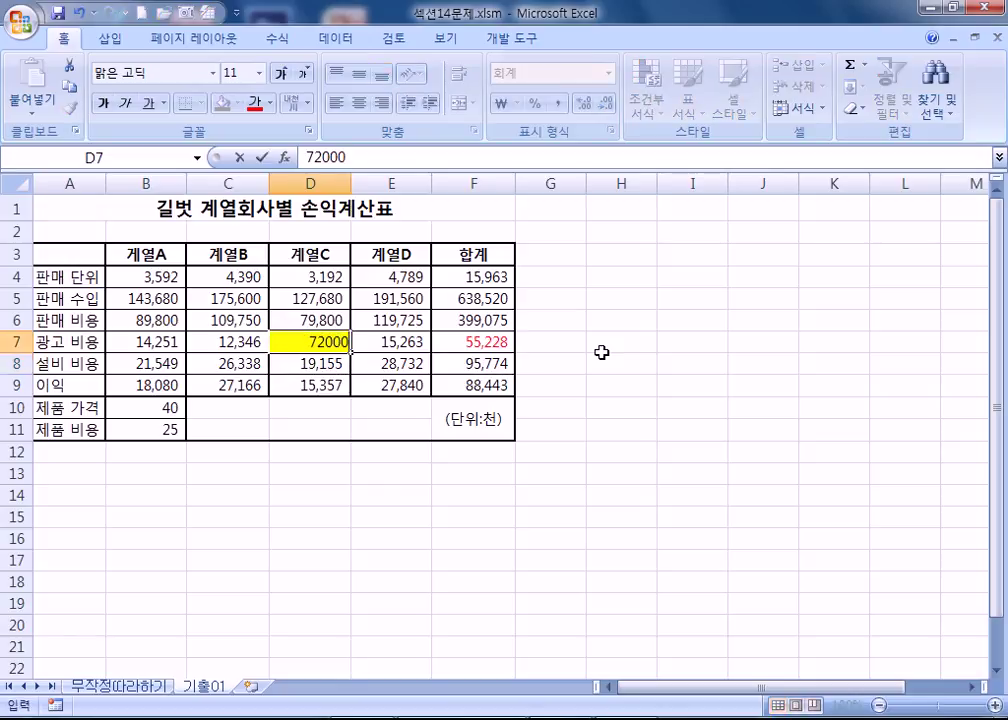
pyautogui.press('Return')
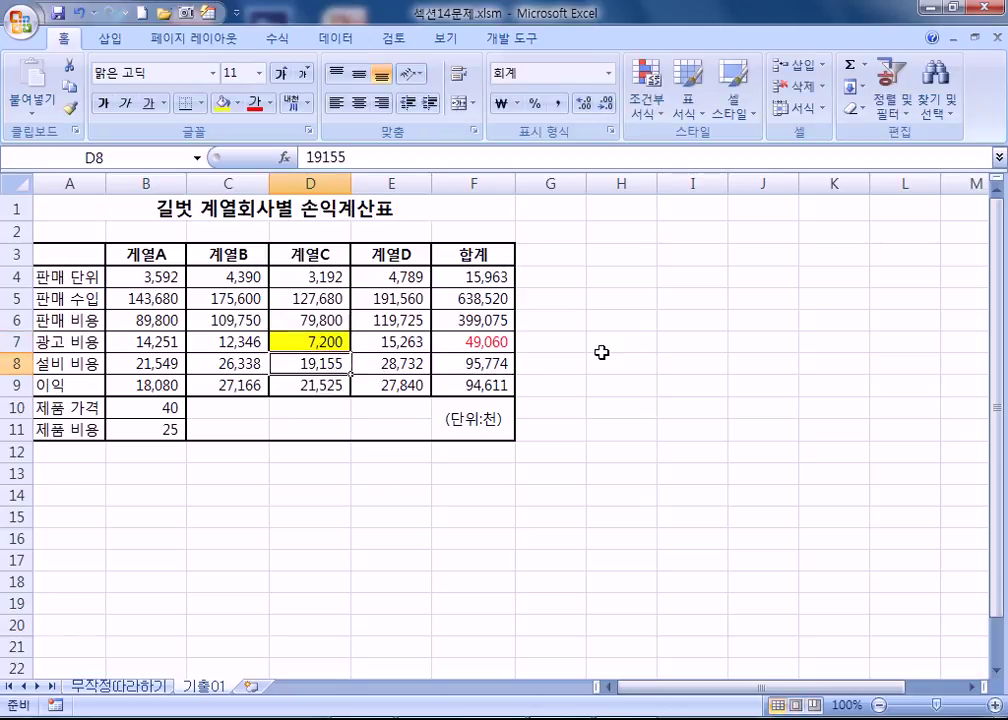
pyautogui.press('Up')
pyautogui.hotkey('ctrl', 'z')
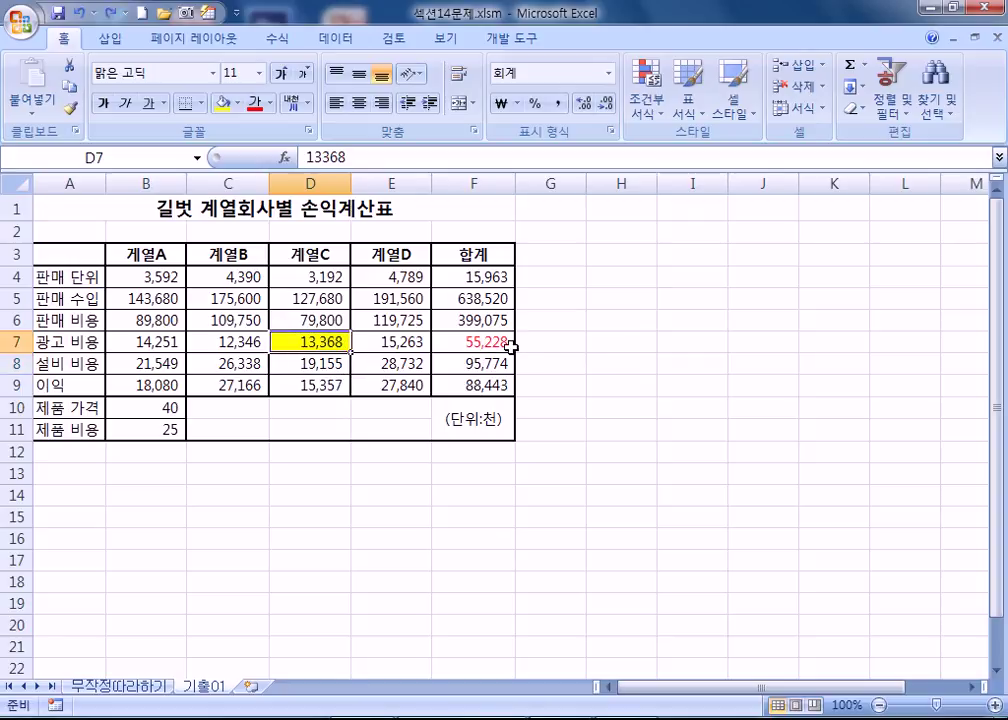
# Step: Use Goal Seek to bring the 광고 비용 total in F7 to 50000 by changing D7, and keep the solution
pyautogui.click(594, 369)
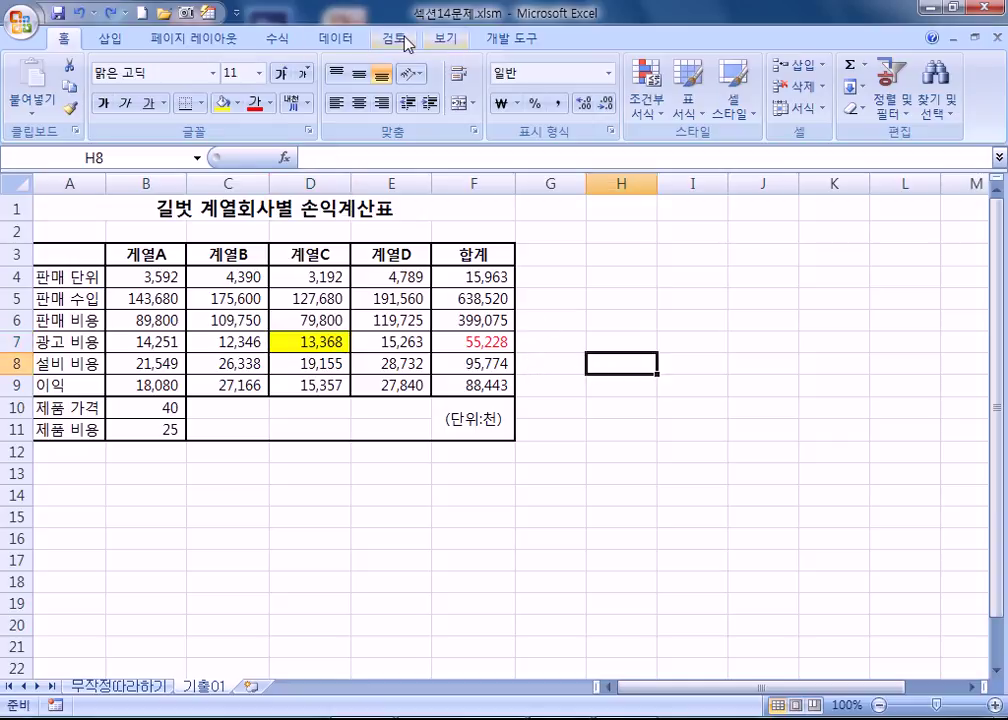
pyautogui.click(350, 38)
pyautogui.click(810, 105)
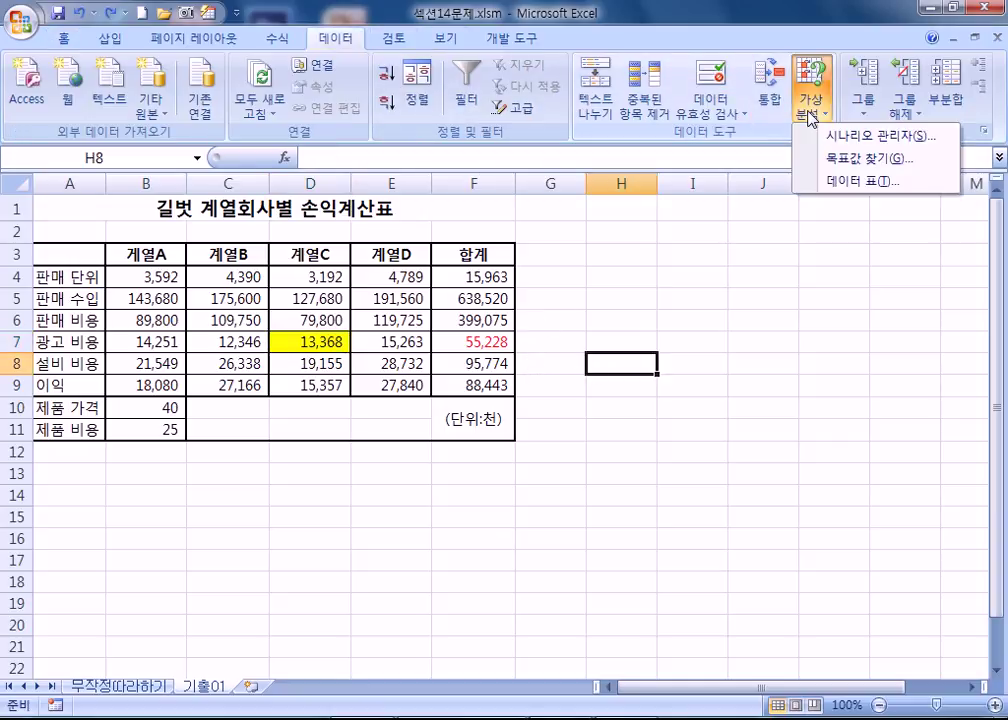
pyautogui.click(829, 160)
pyautogui.moveTo(499, 302); pyautogui.dragTo(598, 300)
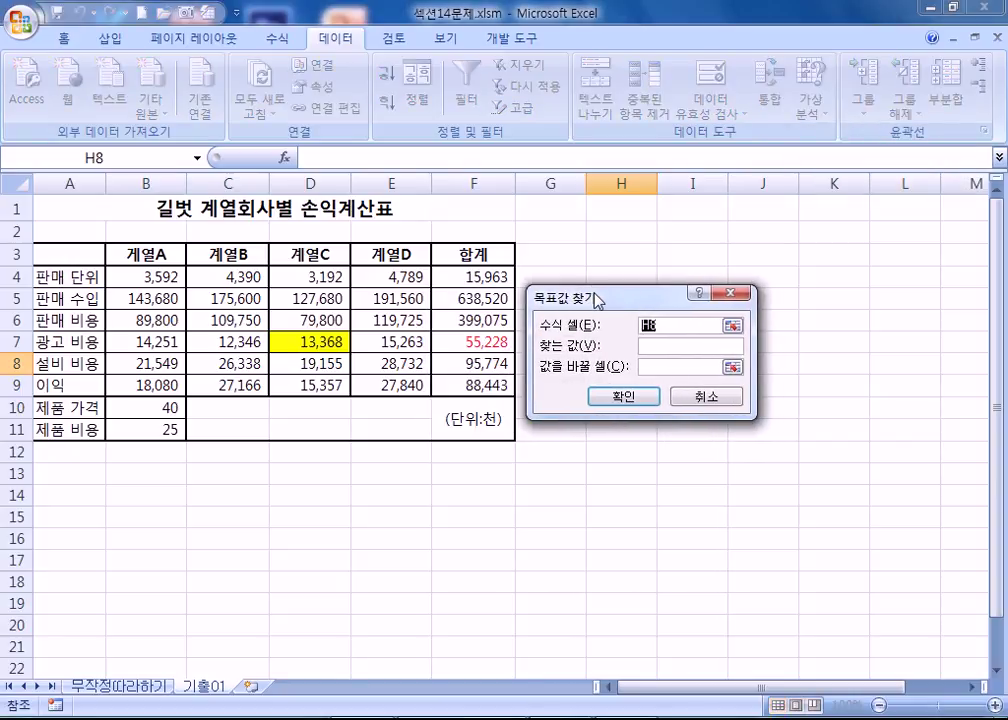
pyautogui.click(463, 340)
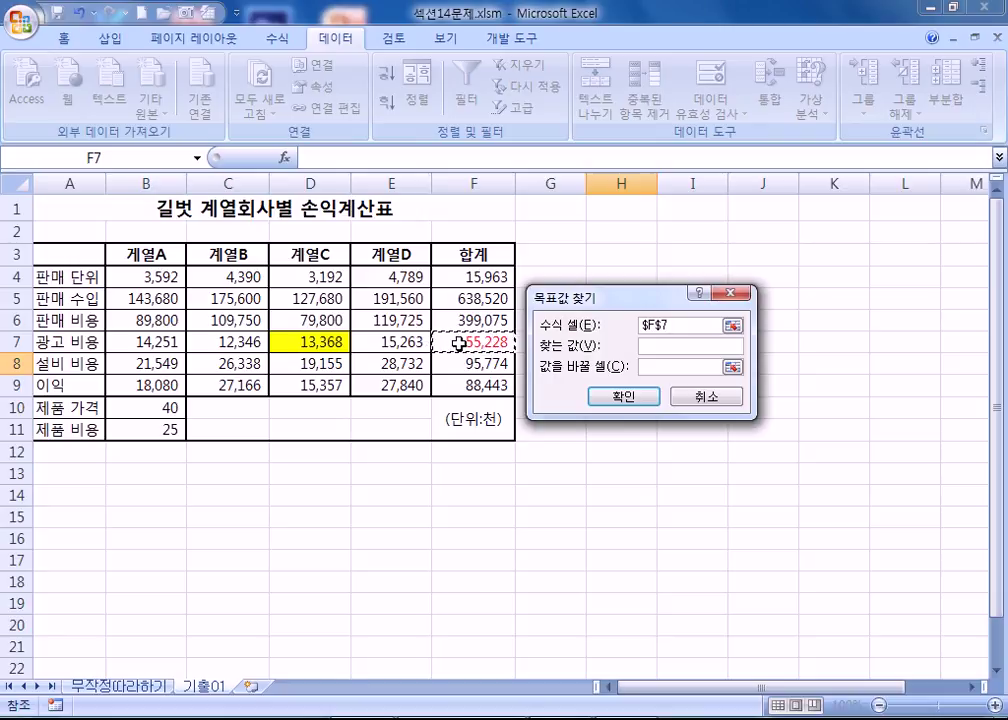
pyautogui.click(684, 346)
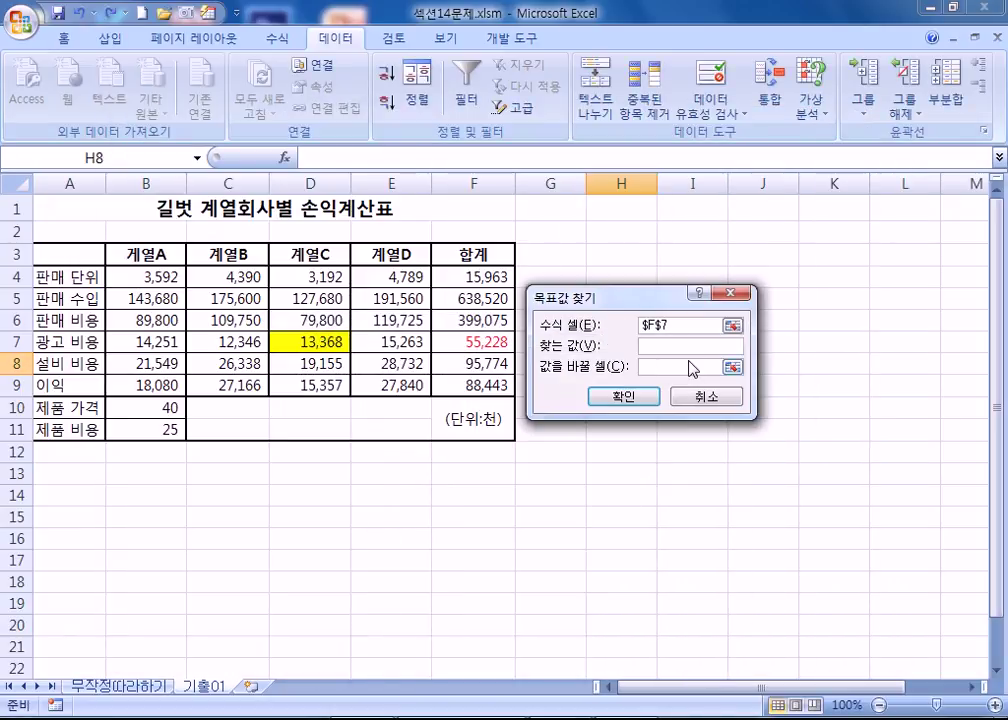
pyautogui.write('50000')
pyautogui.click(712, 365)
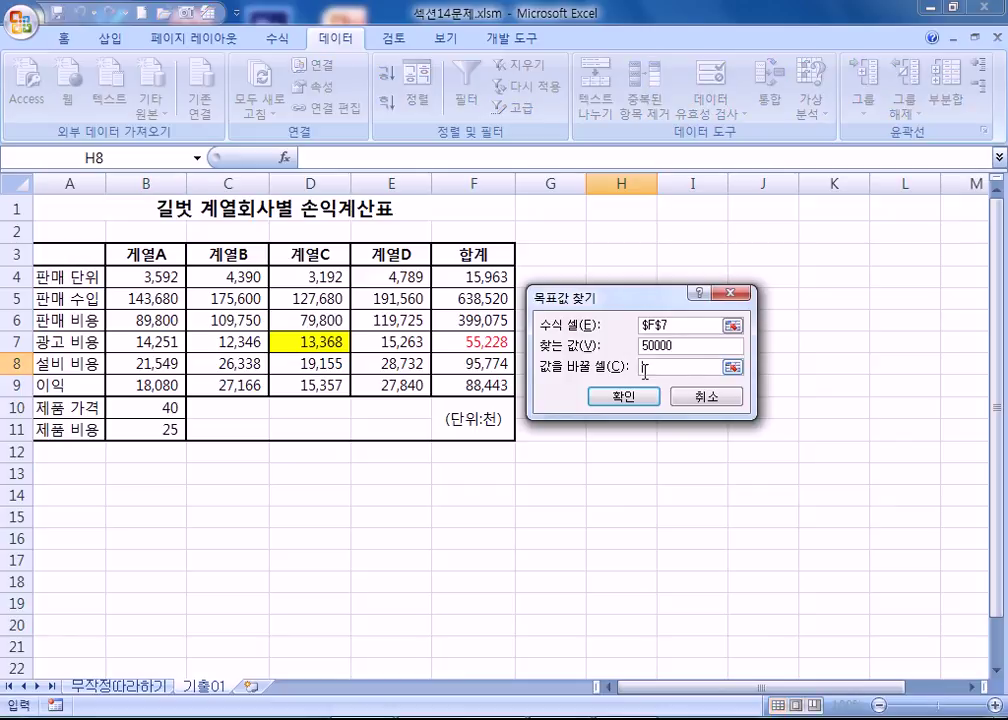
pyautogui.click(289, 342)
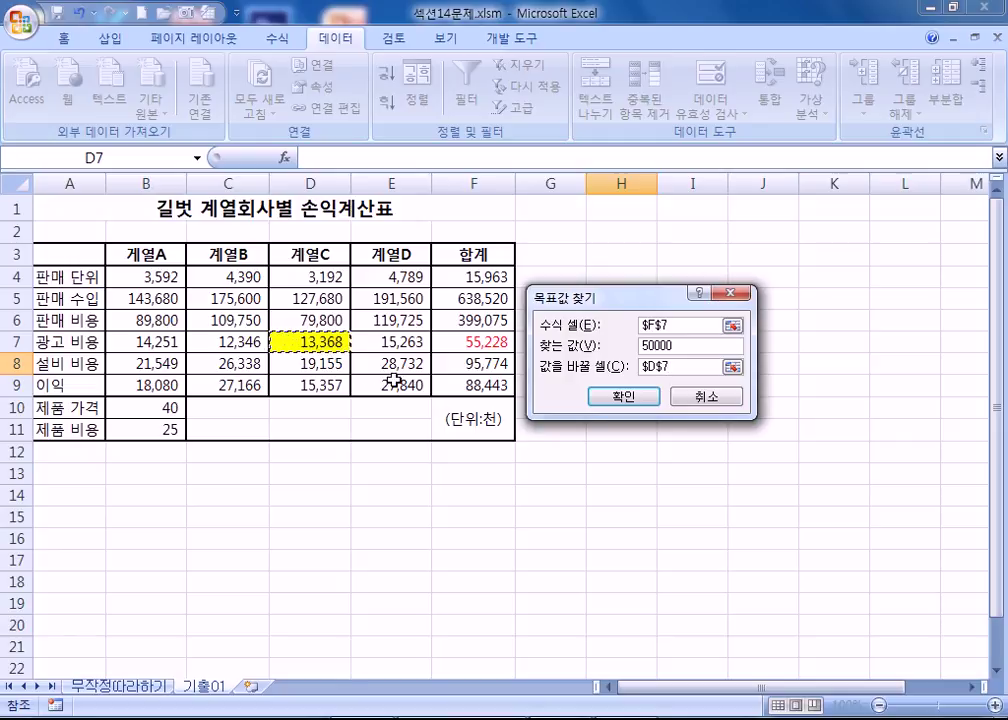
pyautogui.click(637, 398)
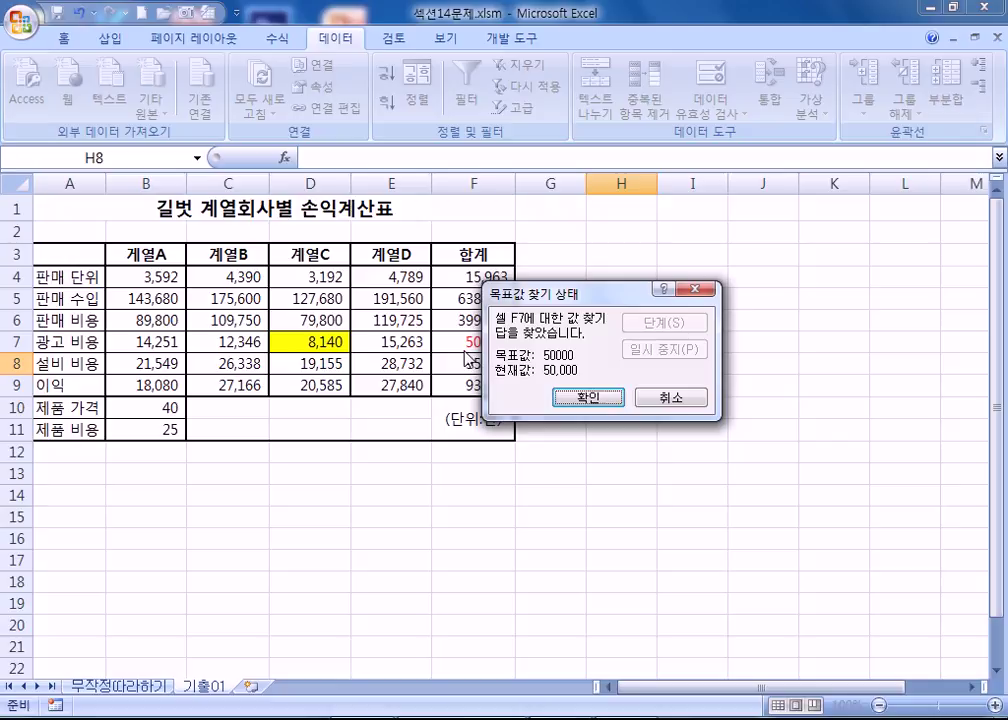
pyautogui.click(585, 397)
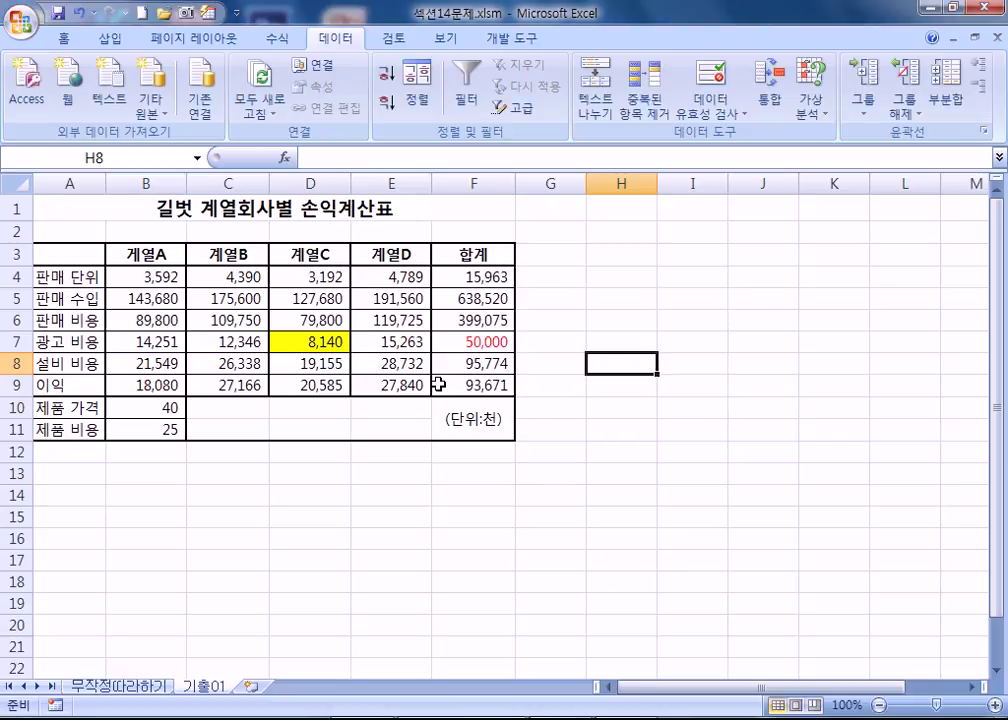
pyautogui.click(398, 512)
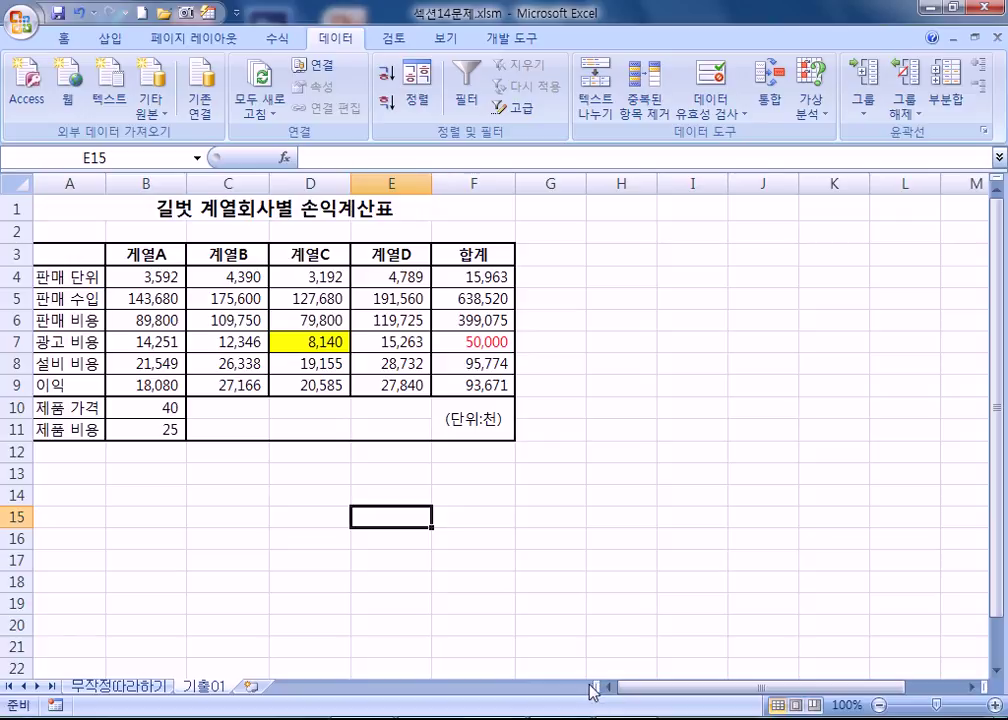
# Step: Open the workbook 섹션15문제.xlsm from the 01 섹션 folder
pyautogui.click(22, 22)
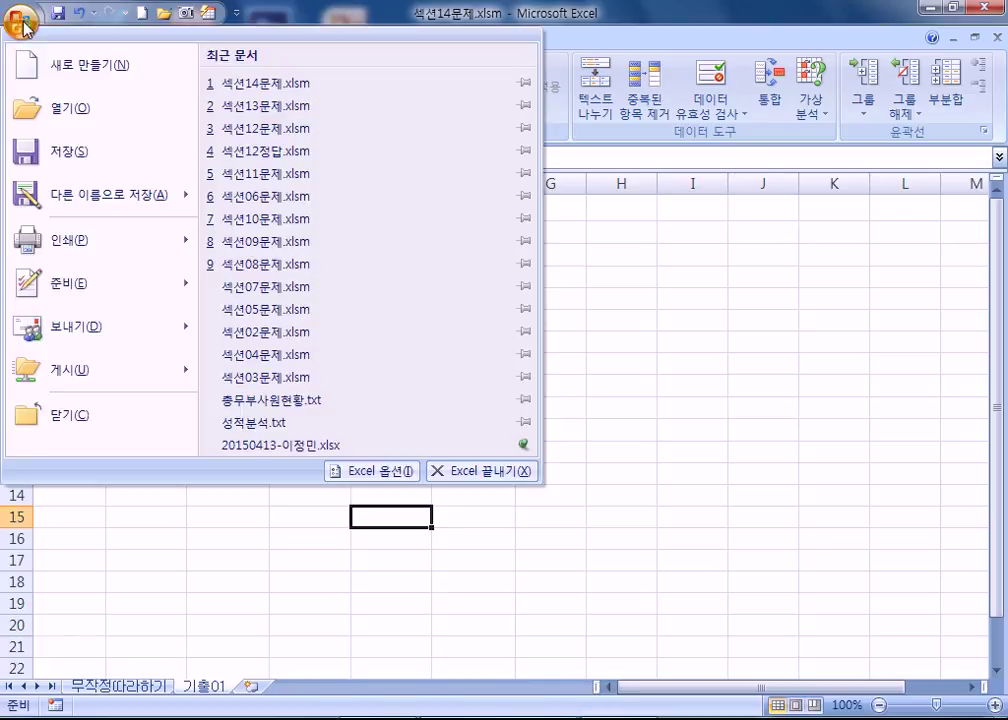
pyautogui.click(80, 107)
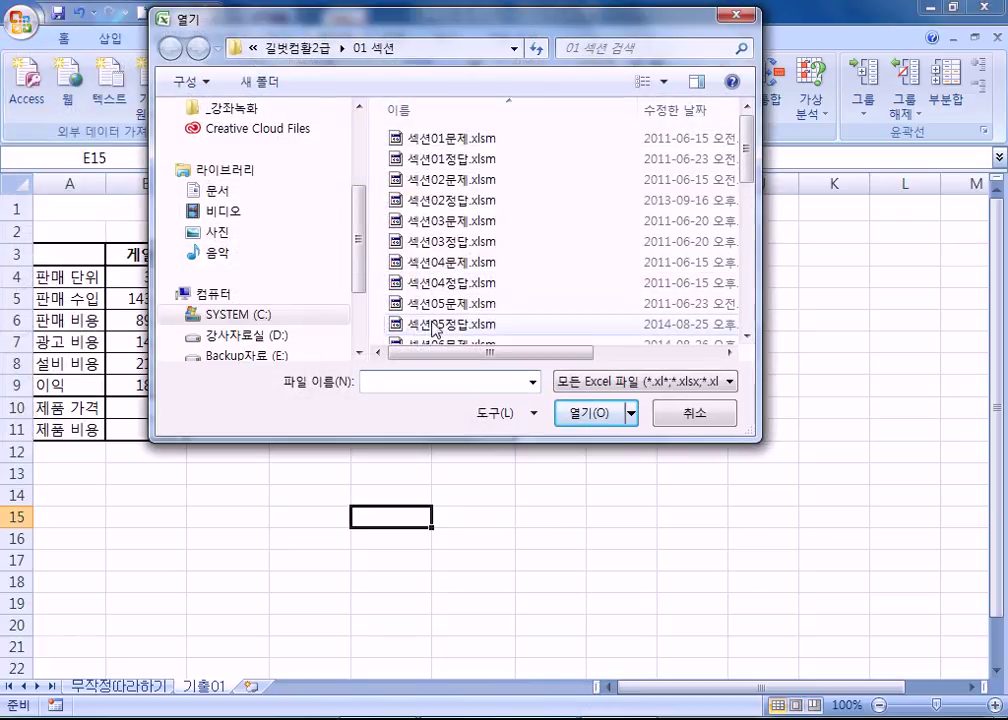
pyautogui.click(432, 324)
pyautogui.scroll(-7, 445, 334)
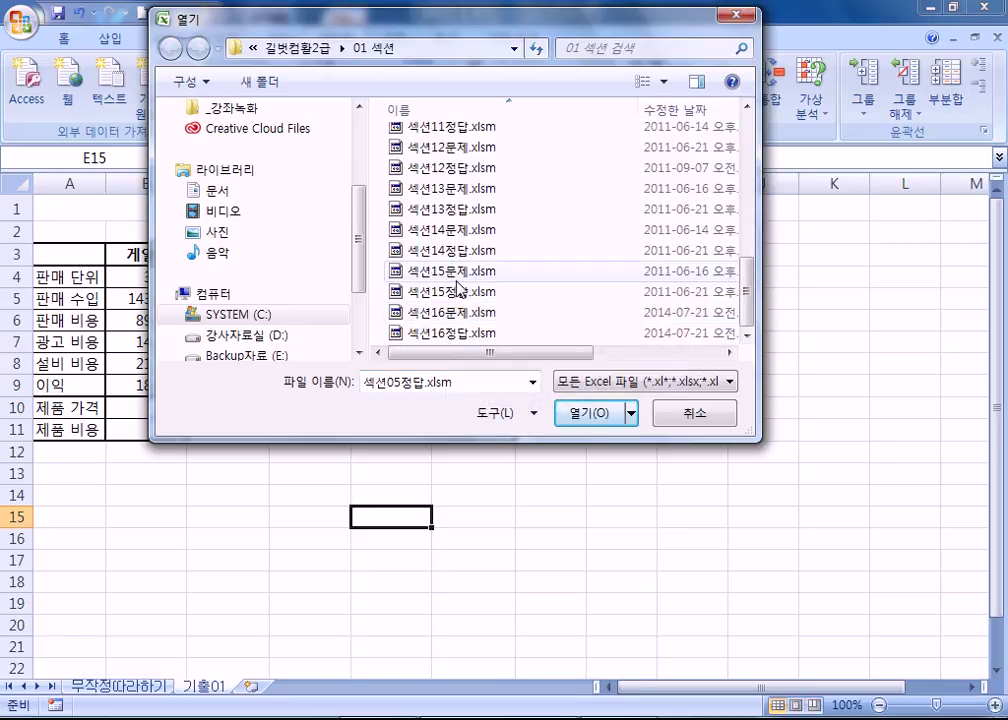
pyautogui.doubleClick(455, 271)
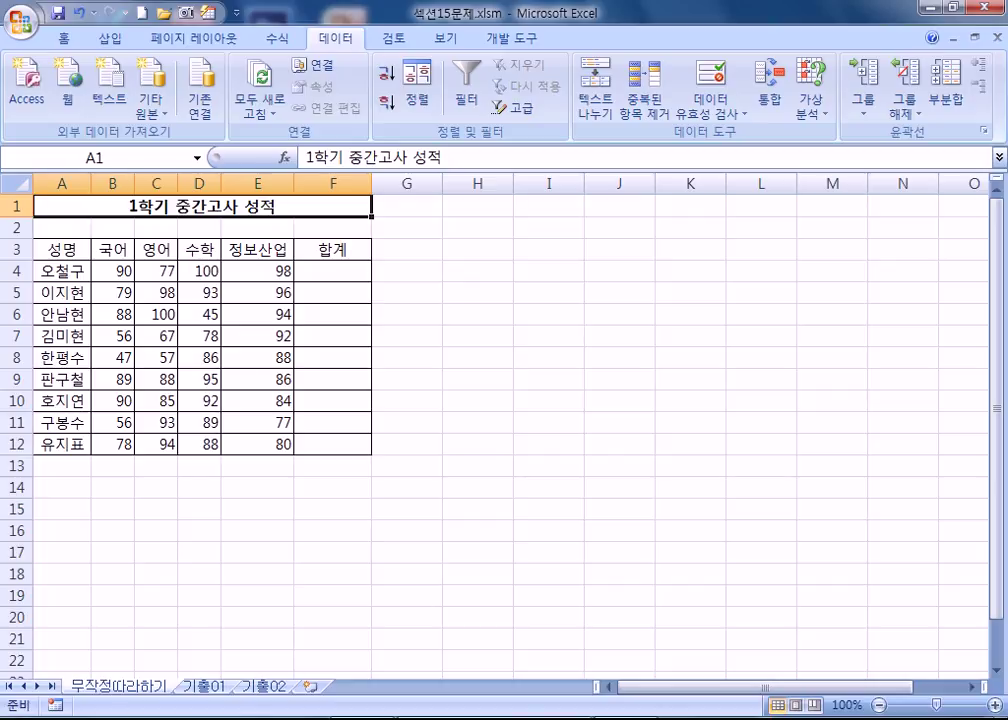
# Step: Launch Notepad and place its empty window beside the 1학기 중간고사 성적 table
pyautogui.press('super')
pyautogui.click(52, 67)
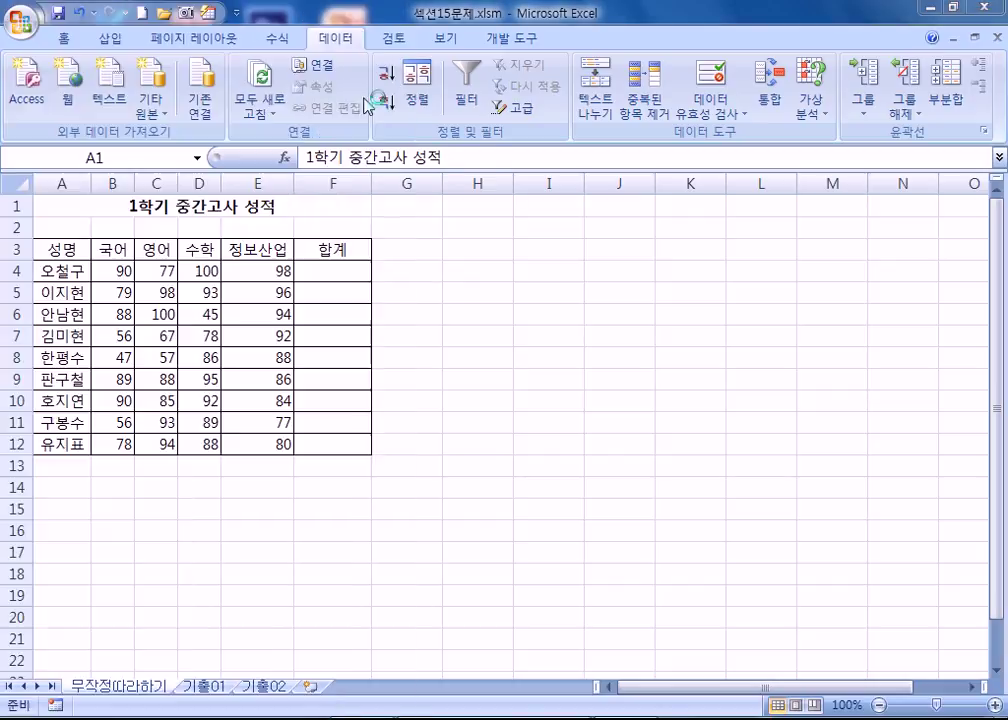
pyautogui.moveTo(55, 97); pyautogui.dragTo(410, 93)
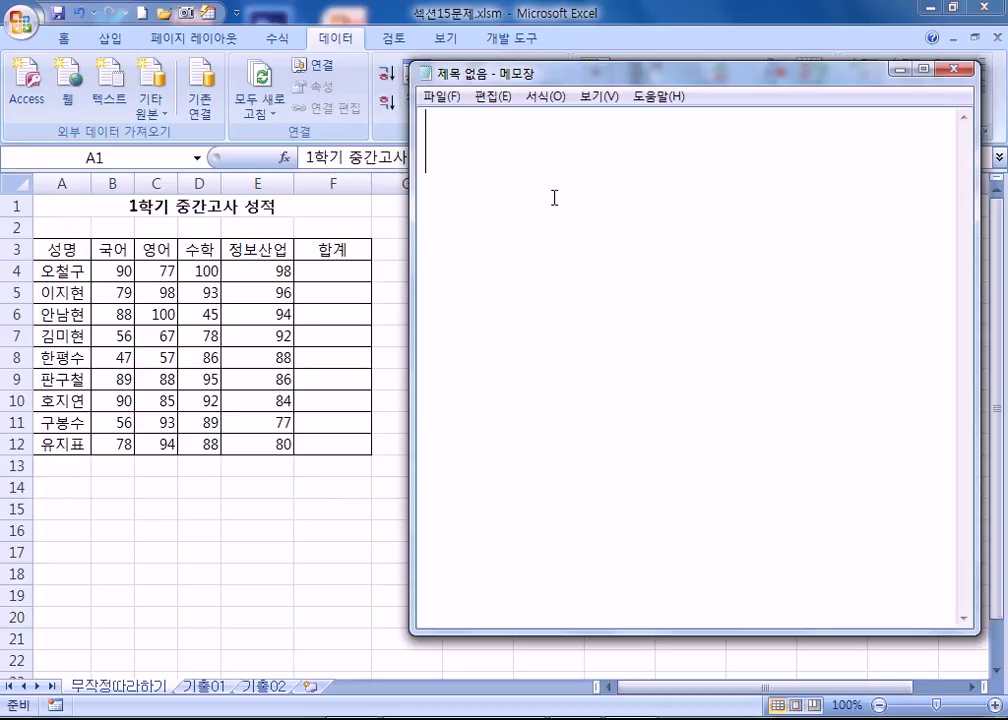
# Step: Write "매크로 : 프로그램" as the first line of the Notepad note
pyautogui.write('ao')
pyautogui.press('BackSpace')
pyautogui.press('BackSpace')
pyautogui.press('Hangul')
pyautogui.write('매크로 : 프고')
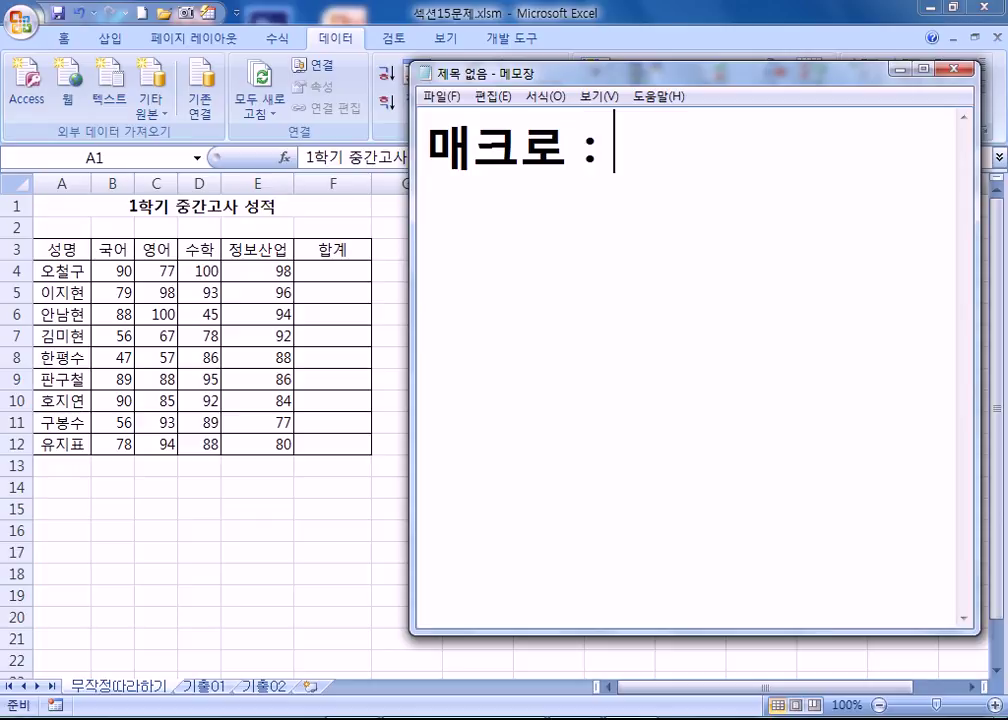
pyautogui.press('BackSpace')
pyautogui.press('BackSpace')
pyautogui.write('로그램')
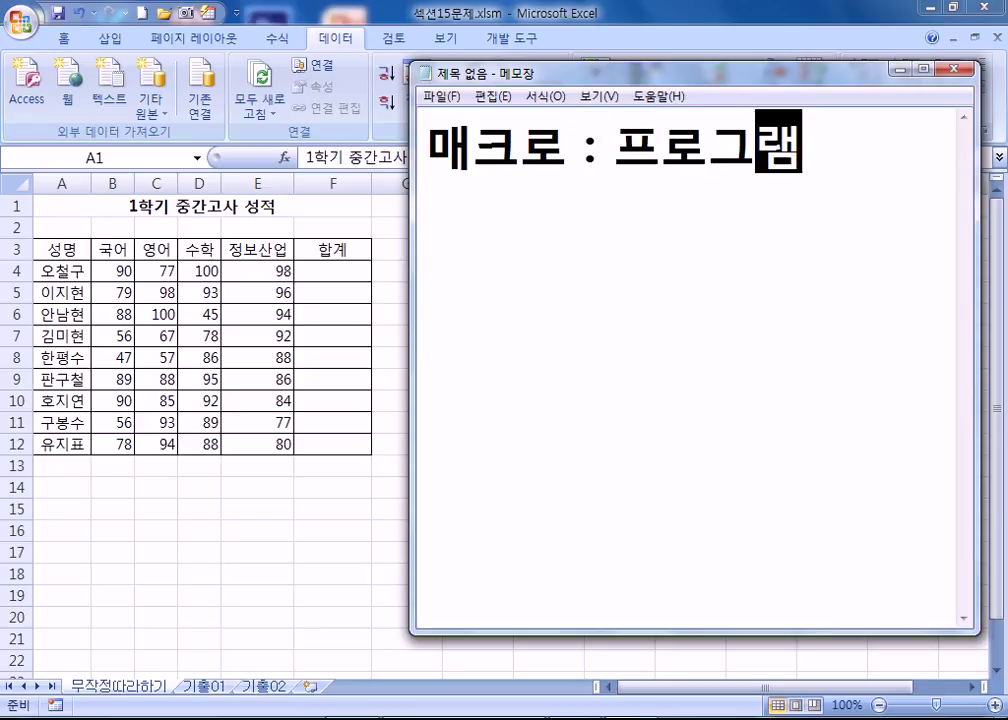
pyautogui.press('Return')
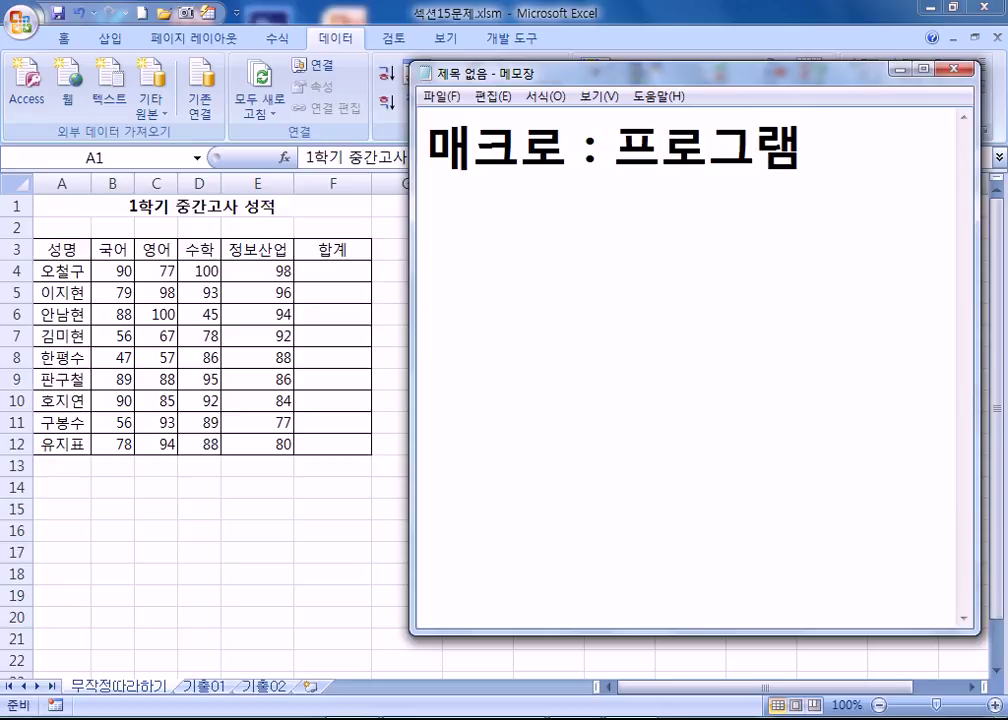
# Step: Add the lines "구분동작" and "팔다리운동" below the macro definition in the note
pyautogui.write('구분동ㅈㅏㄱ')
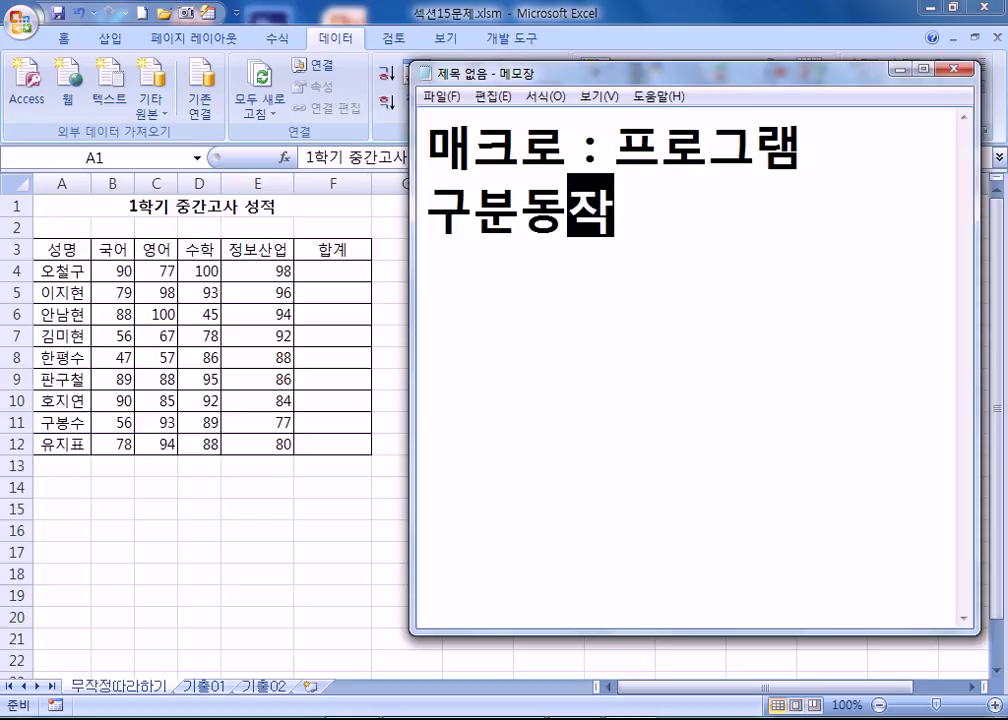
pyautogui.press('Return')
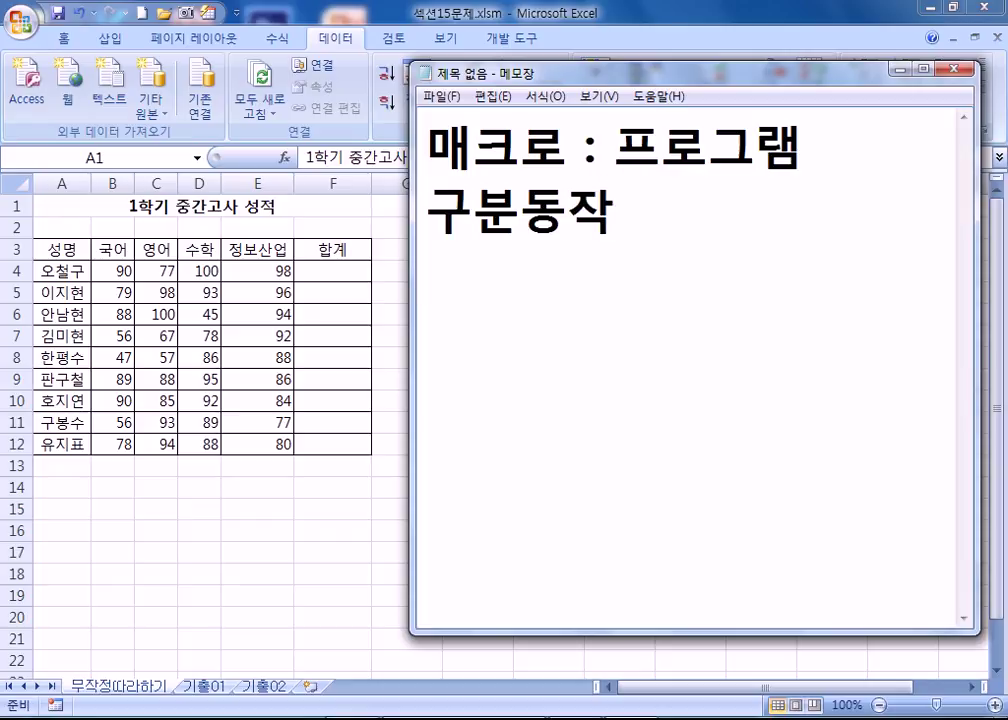
pyautogui.write('팔달')
pyautogui.write('리운동')
pyautogui.press('Return')
# Step: List the example motions "1. 팔을 들어서 머리위로 올린다." and "2. 머리위에 있는 팔을 내린다." under 팔다리운동
pyautogui.write('1.')
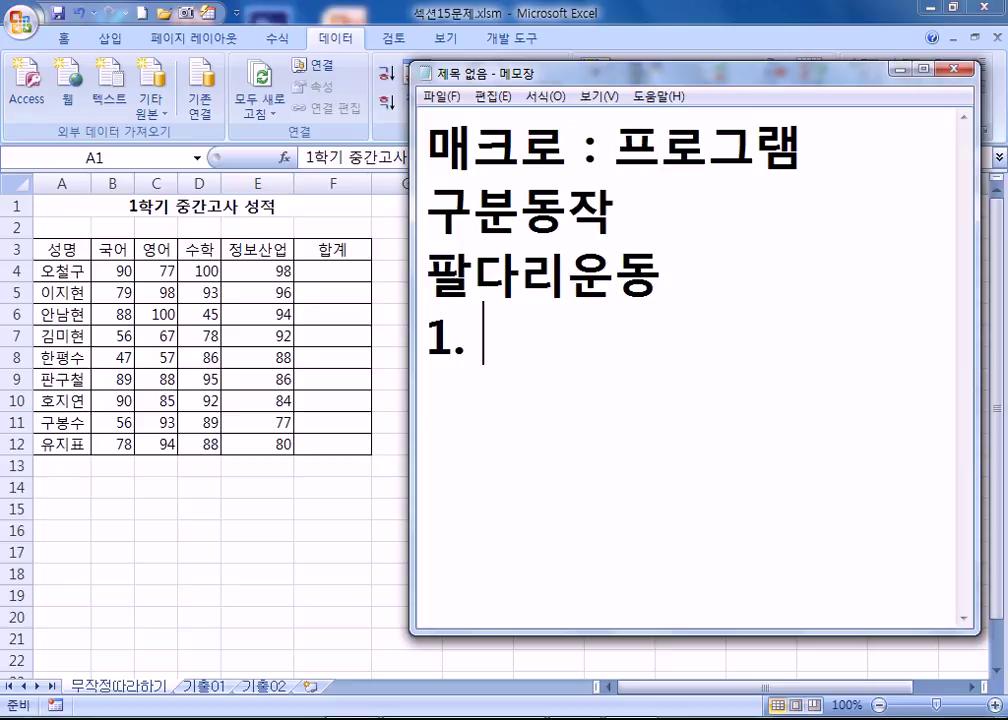
pyautogui.write('팔을 들어서 머리위로 올ㄹ린다.')
pyautogui.press('Return')
pyautogui.write('2. ')
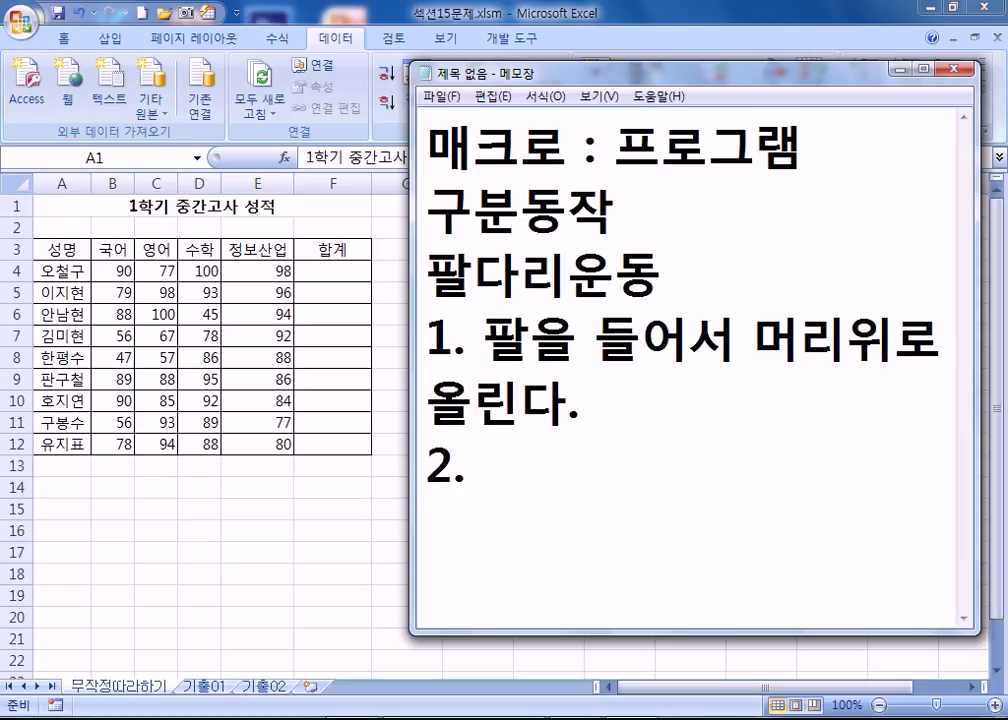
pyautogui.write('머리위')
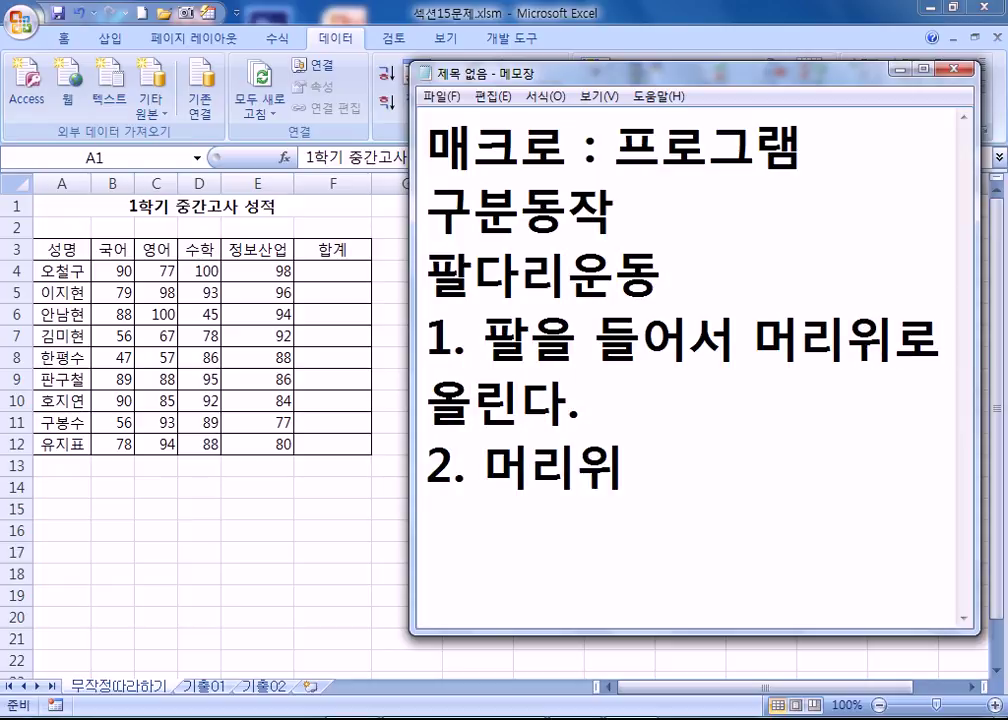
pyautogui.write('에 있는 ')
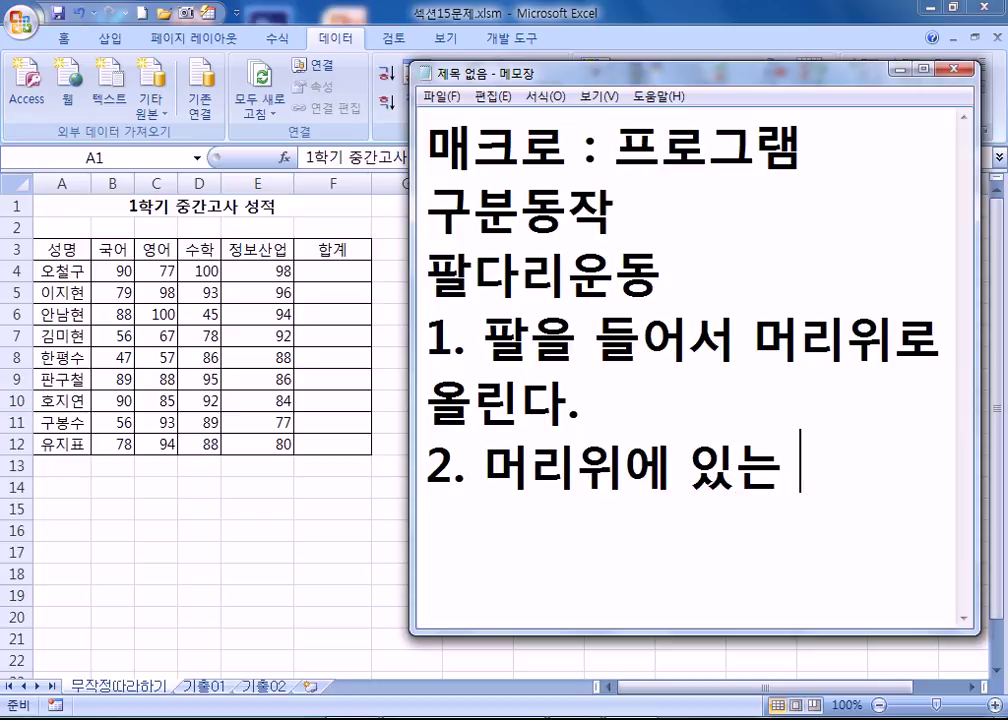
pyautogui.write('팔을 내린다')
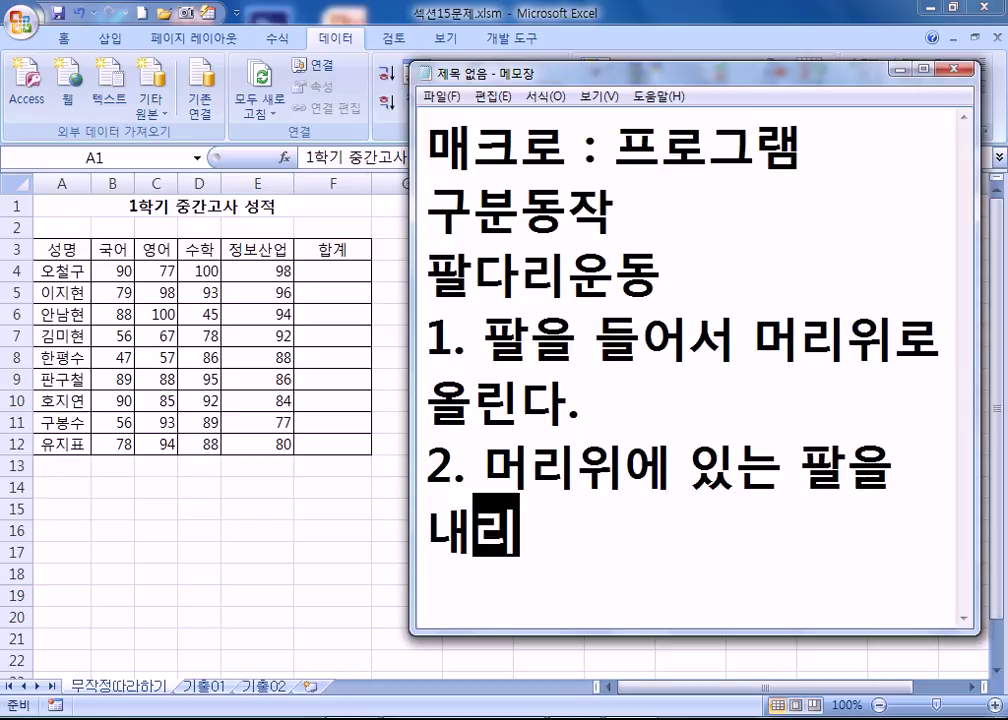
pyautogui.write('.')
pyautogui.press('Return')
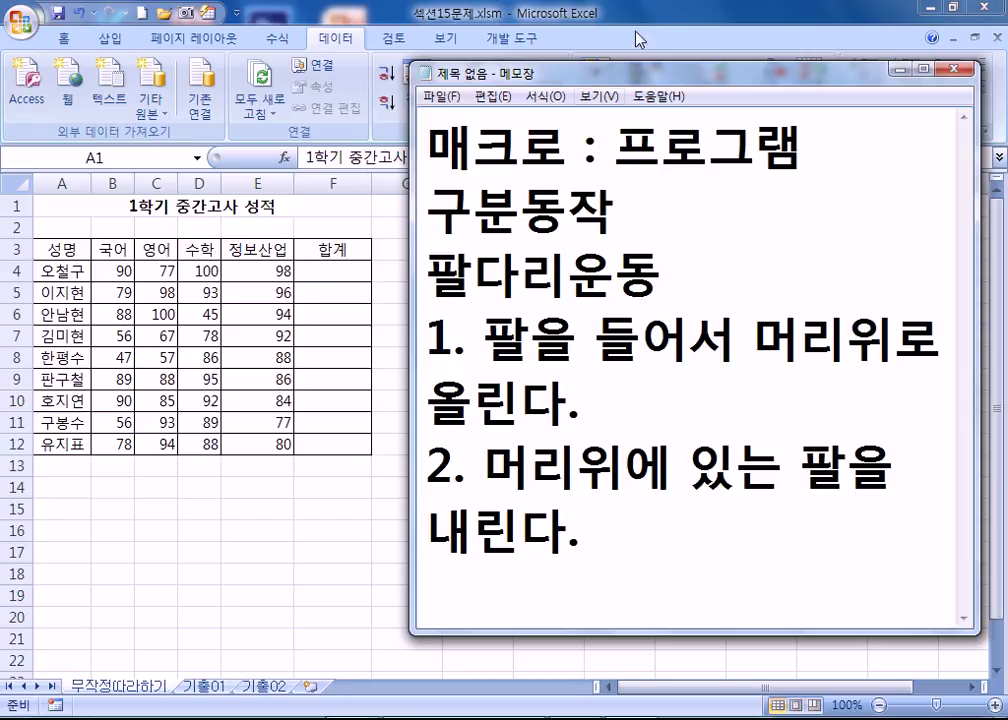
# Step: Stretch the Notepad window to full height and switch back to Excel to examine the 합계 column from F4
pyautogui.moveTo(634, 62); pyautogui.dragTo(644, 2)
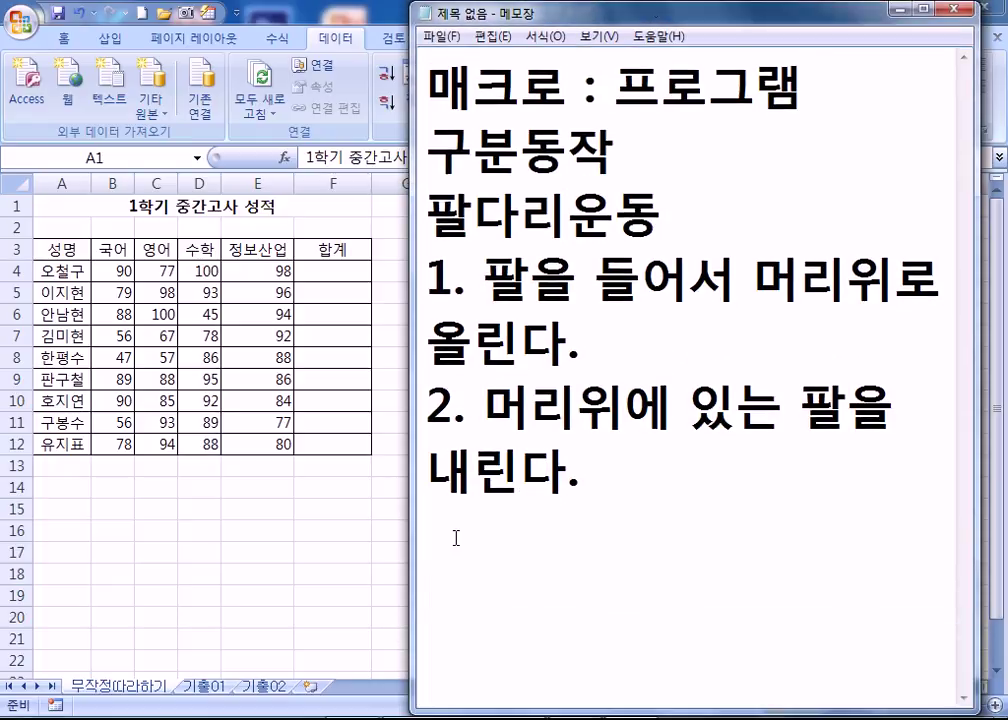
pyautogui.click(367, 221)
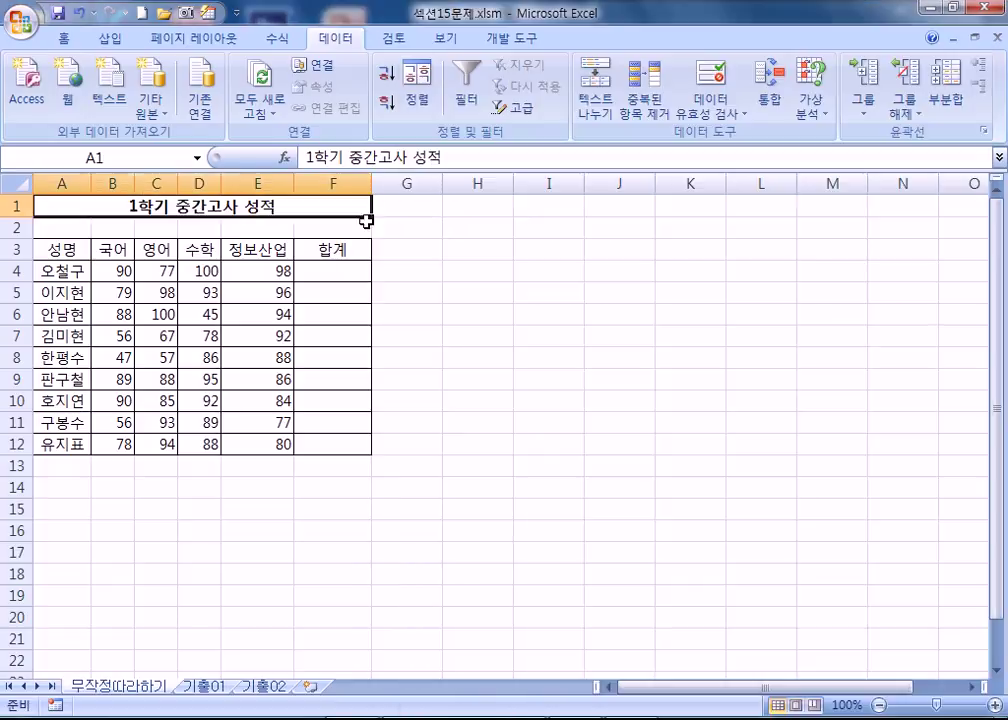
pyautogui.click(330, 269)
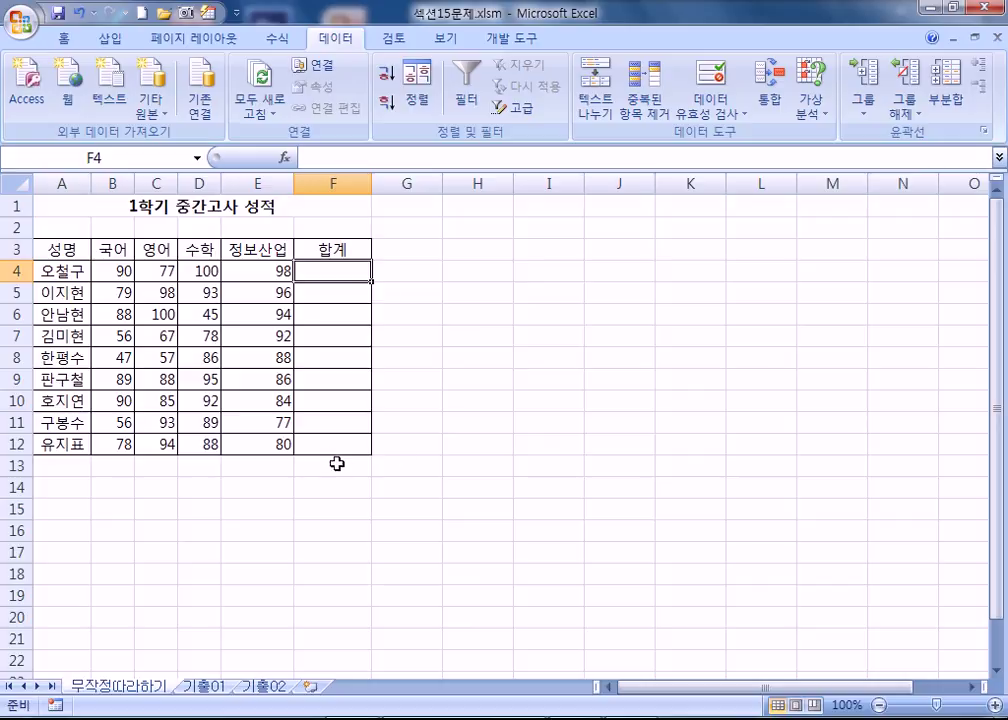
pyautogui.click(571, 375)
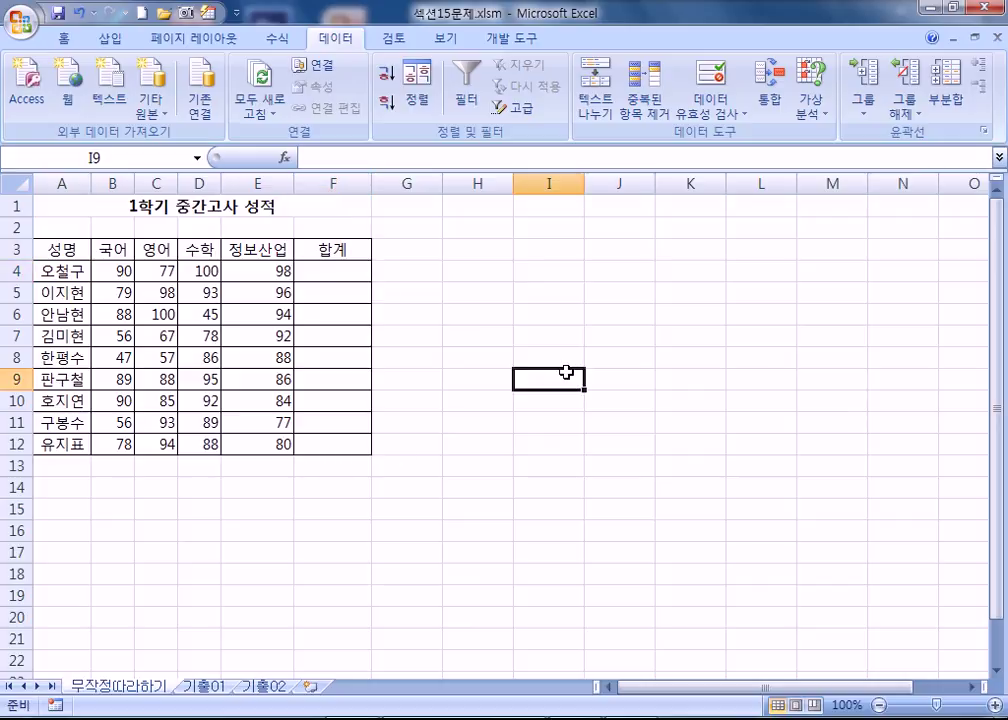
pyautogui.click(345, 277)
pyautogui.click(479, 283)
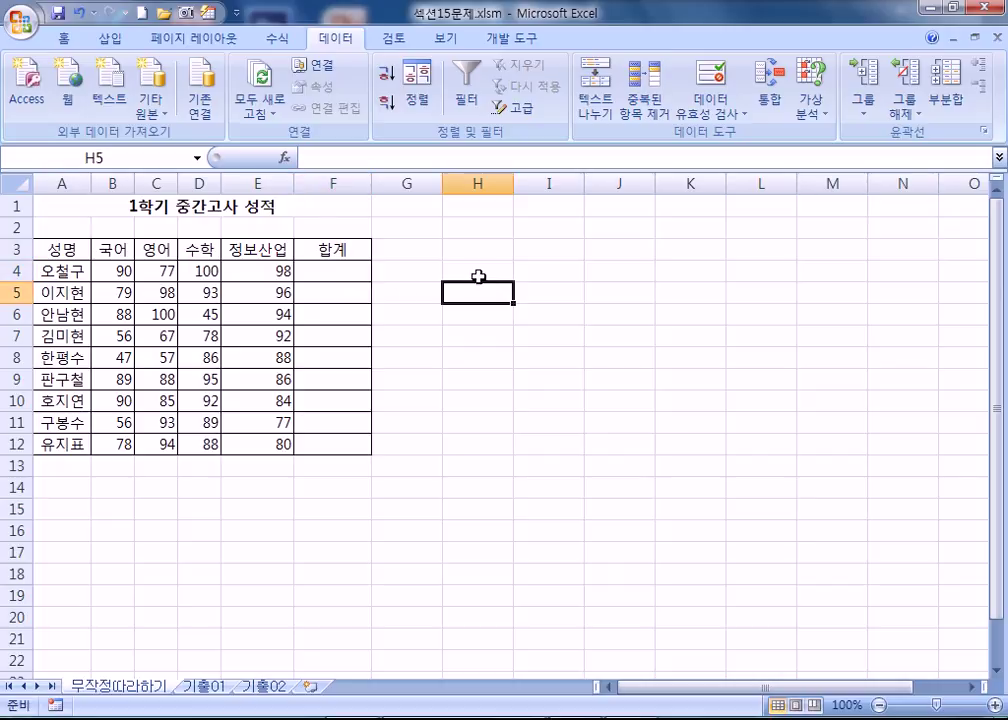
# Step: Switch to Notepad, clear the whole note, and write "1. F4셀로 이동" as its first line
pyautogui.hotkey('alt', 'Tab')
pyautogui.hotkey('ctrl', 'a')
pyautogui.press('BackSpace')
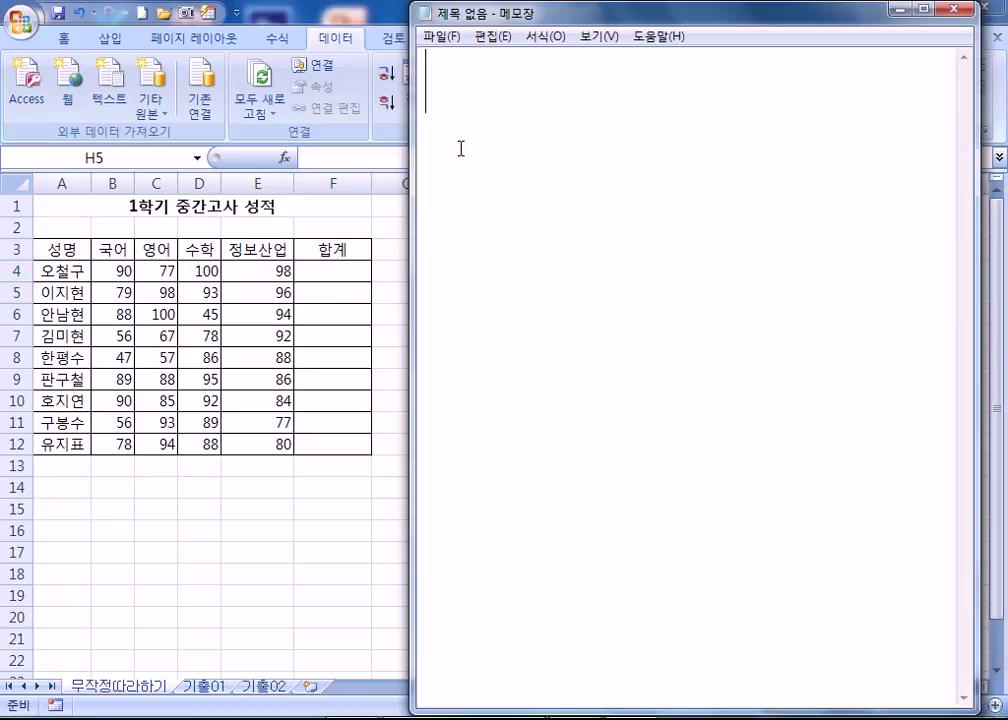
pyautogui.write('1.')
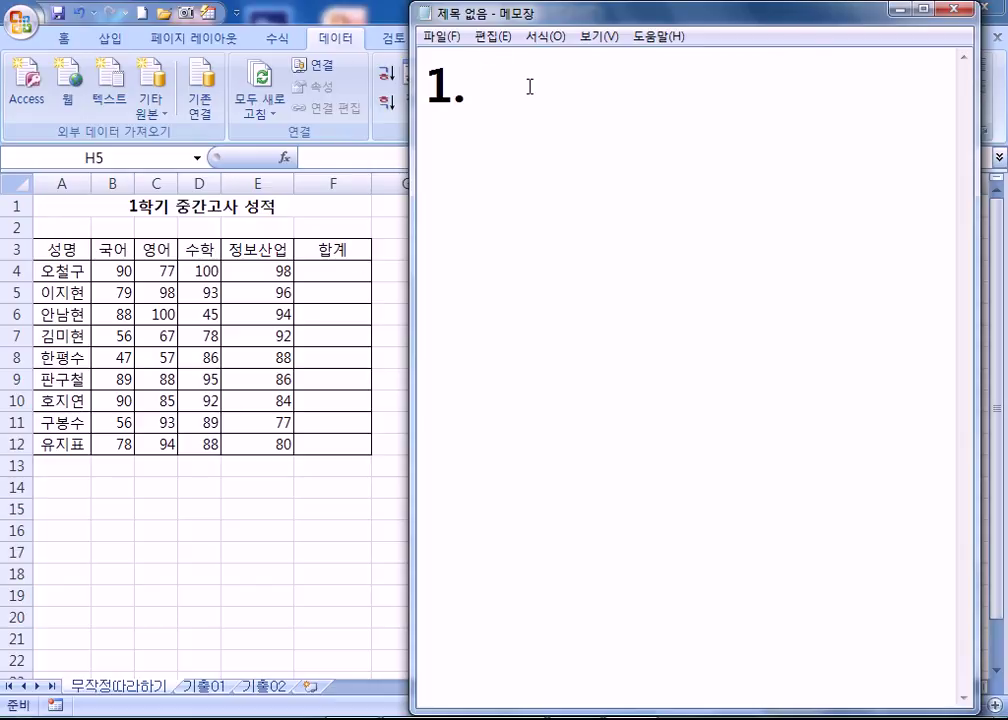
pyautogui.write(' F4셀로 이동')
pyautogui.press('Return')
# Step: Add the lines "2. 합계를 계산" and "3. 자동채우기" to the note
pyautogui.write('2. ')
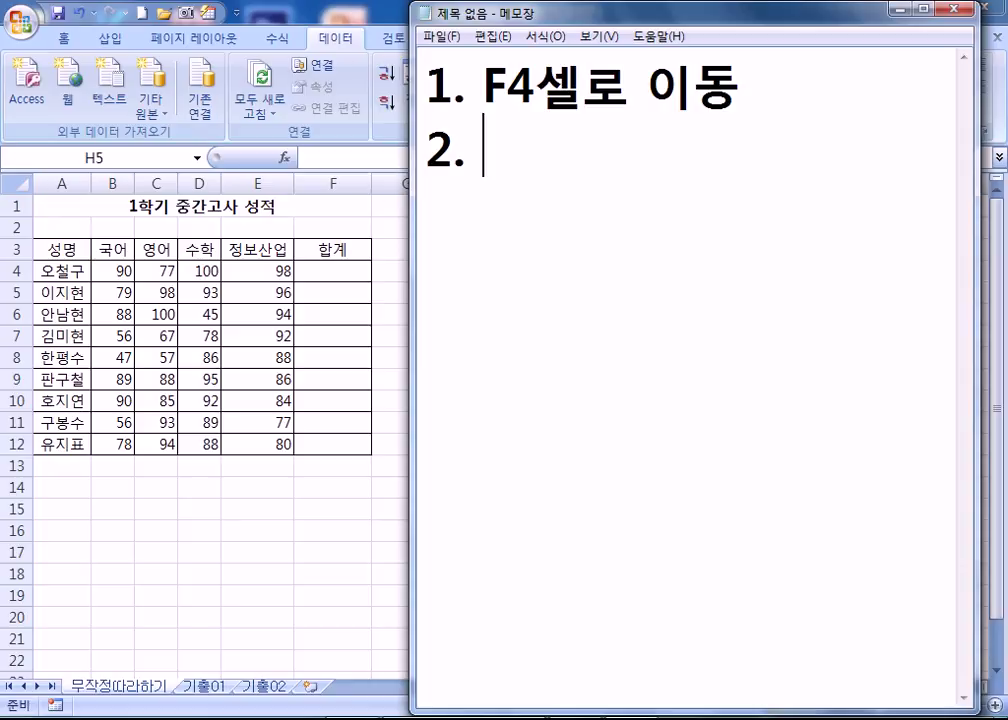
pyautogui.write('합계')
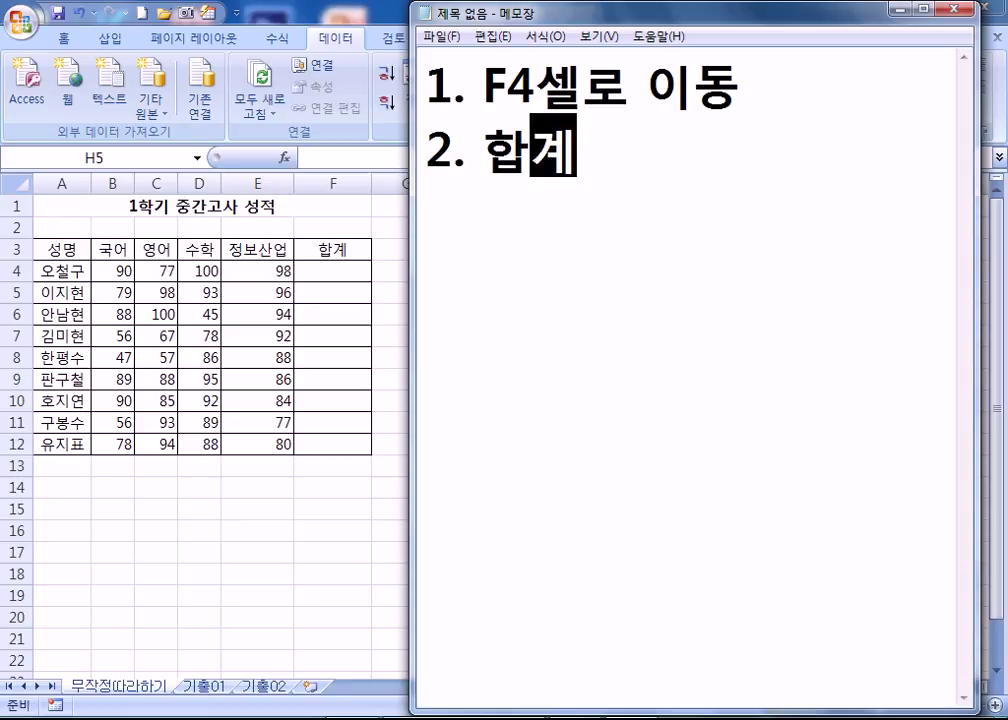
pyautogui.write('를 계산')
pyautogui.press('Return')
pyautogui.write('3')
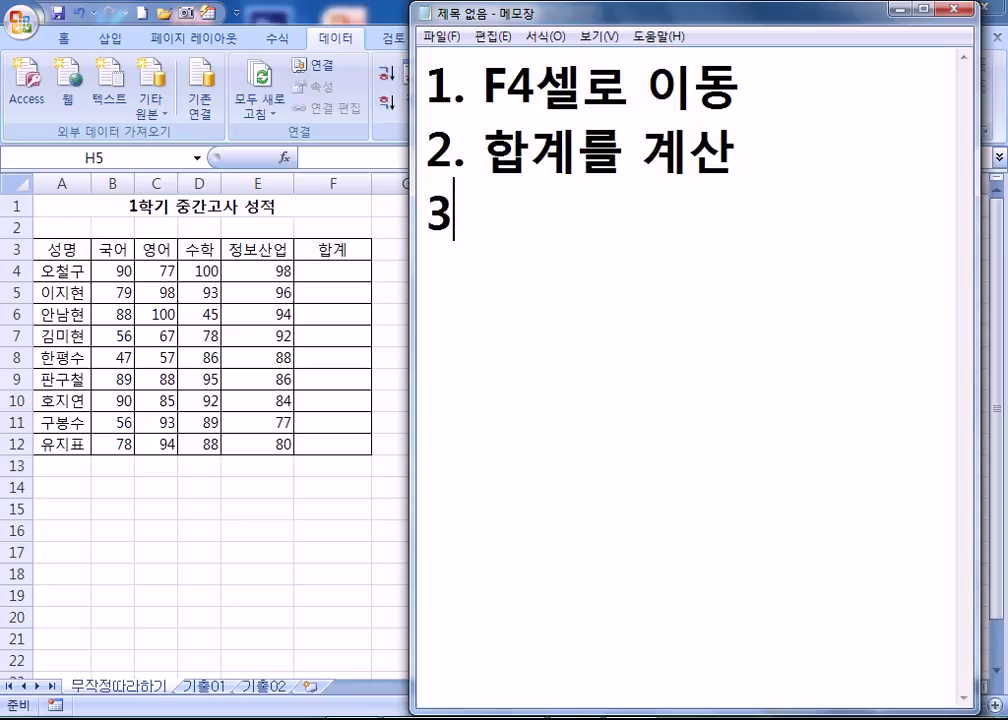
pyautogui.write('. 자동채우기')
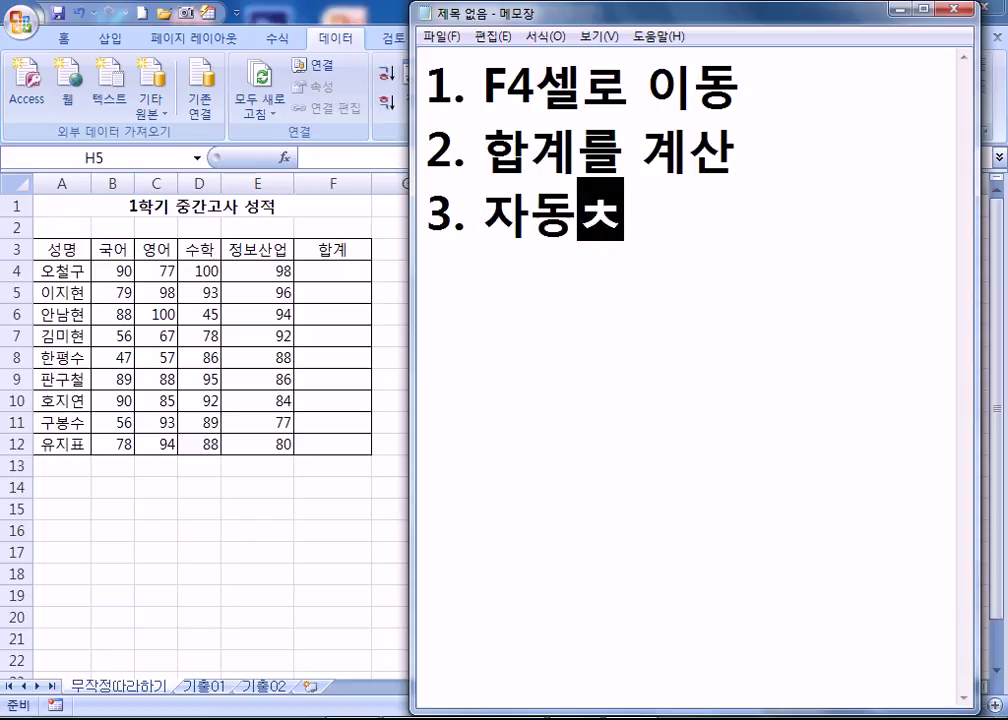
pyautogui.press('Return')
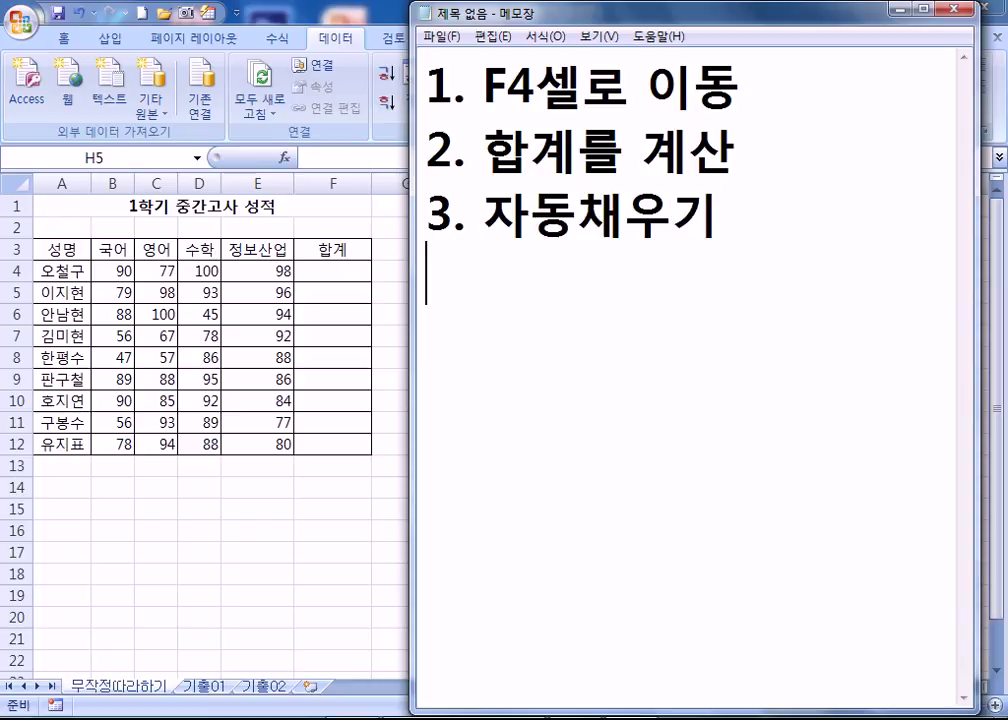
# Step: Switch to Excel and rehearse moving to cell F4 from different starting cells on the sheet
pyautogui.hotkey('alt', 'Tab')
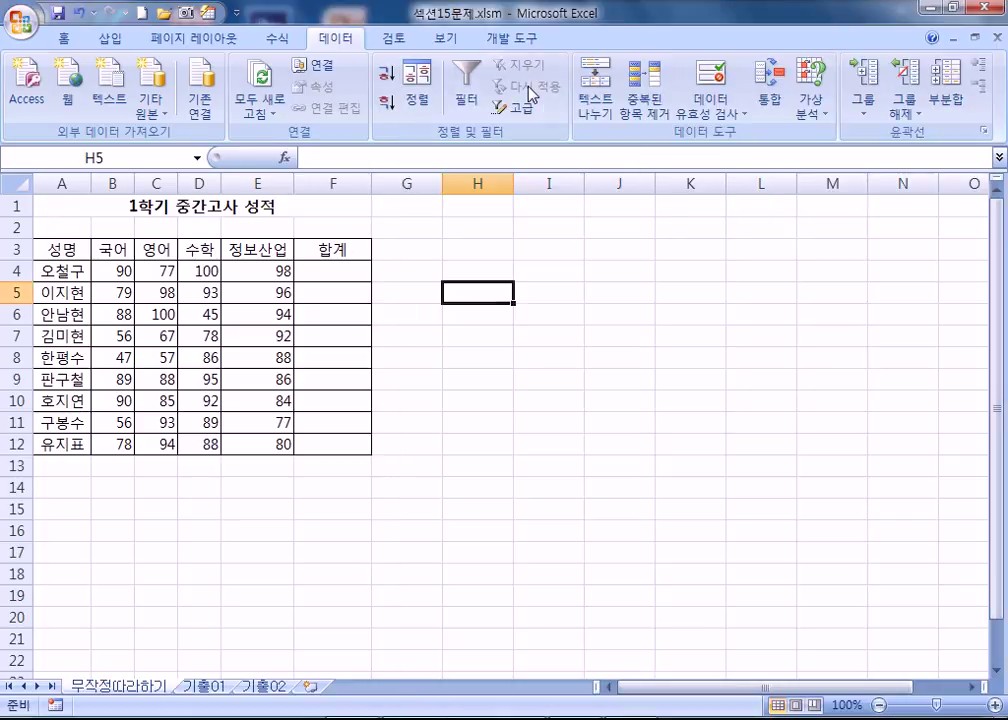
pyautogui.click(336, 276)
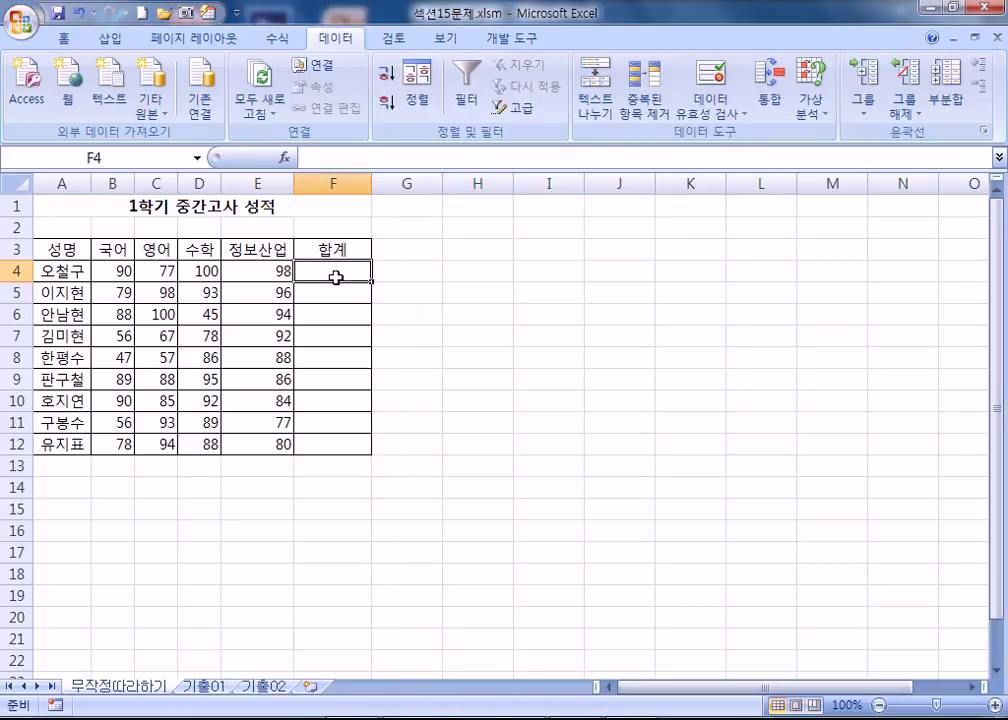
pyautogui.click(486, 310)
pyautogui.click(755, 272)
pyautogui.click(155, 208)
pyautogui.hotkey('ctrl', 'End')
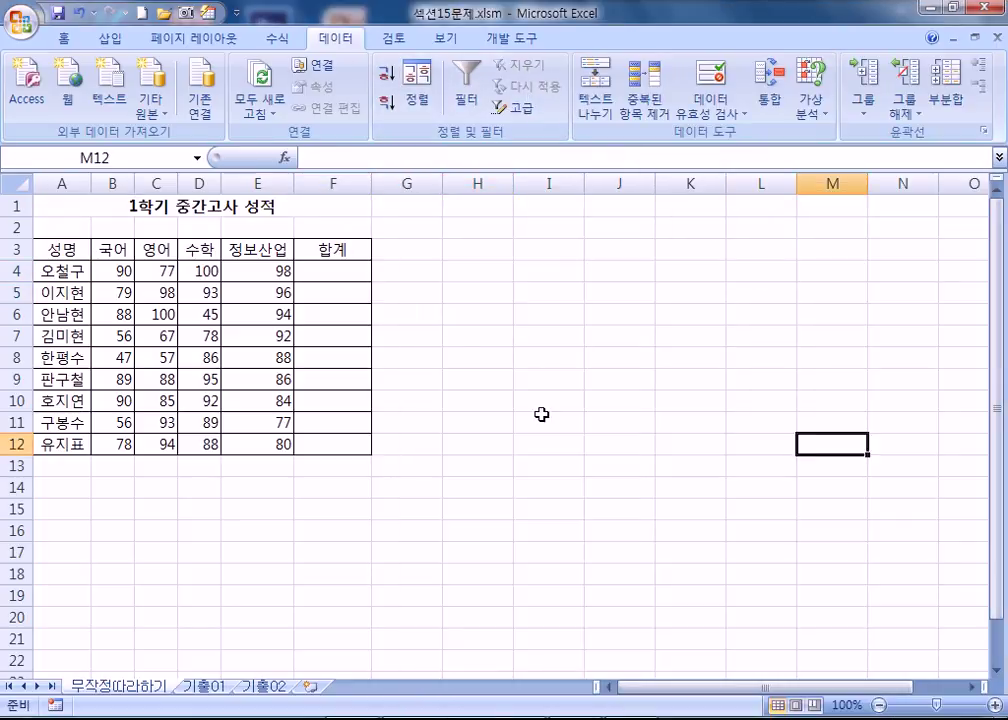
pyautogui.click(336, 271)
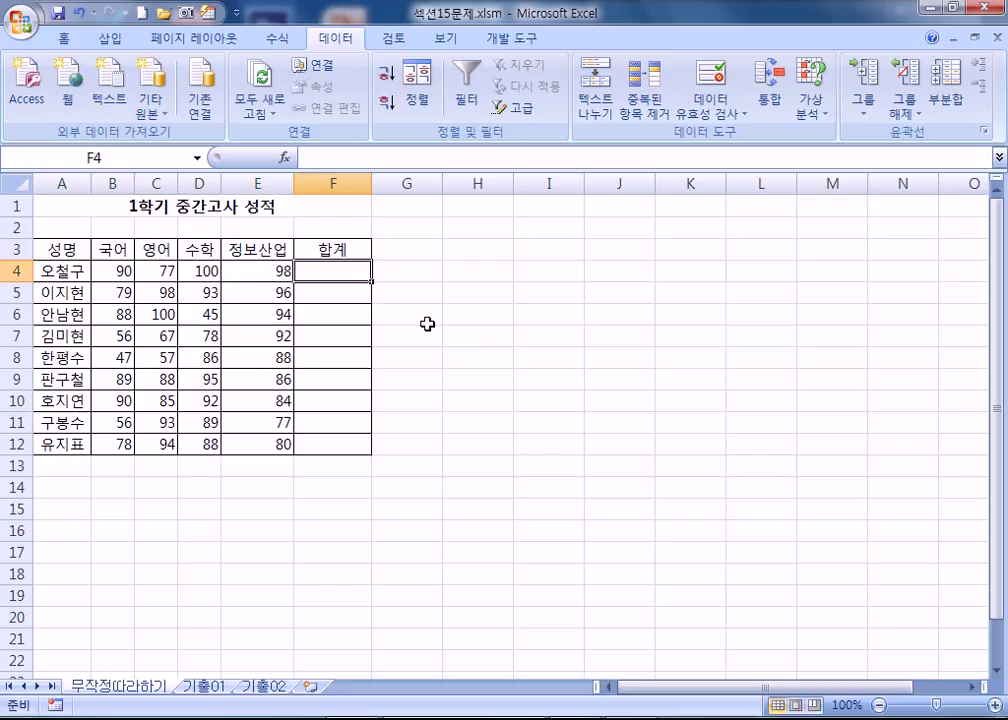
# Step: Walk through summing B4:E4 and filling from F4 down to F12, and compare this with the Notepad steps
pyautogui.moveTo(132, 268); pyautogui.dragTo(294, 271)
pyautogui.click(345, 270)
pyautogui.moveTo(370, 281); pyautogui.dragTo(369, 453)
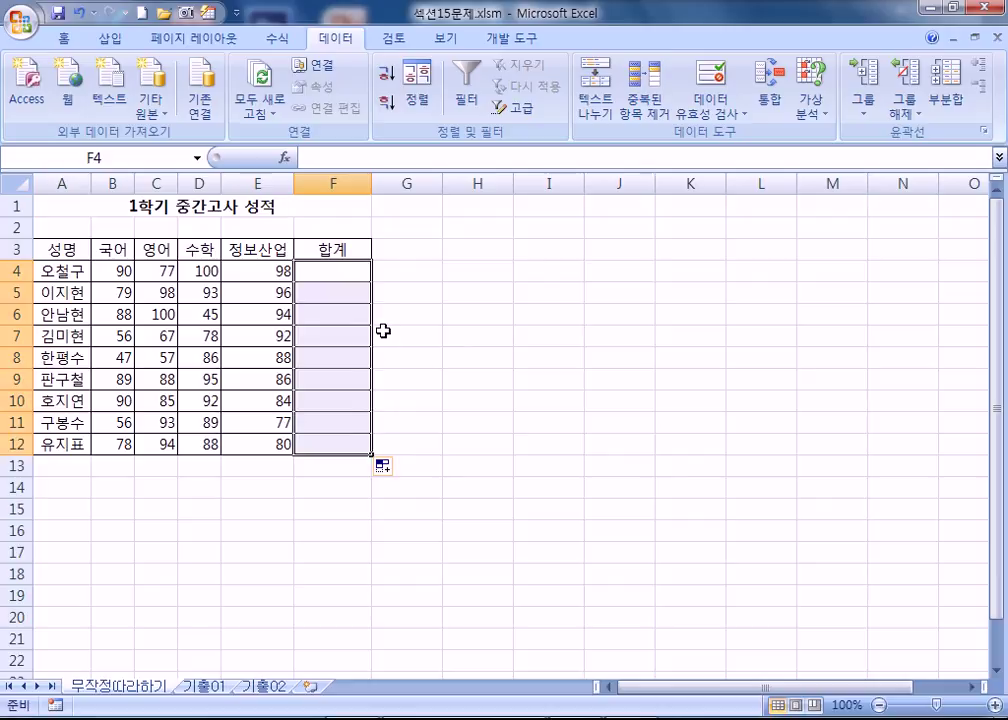
pyautogui.click(500, 462)
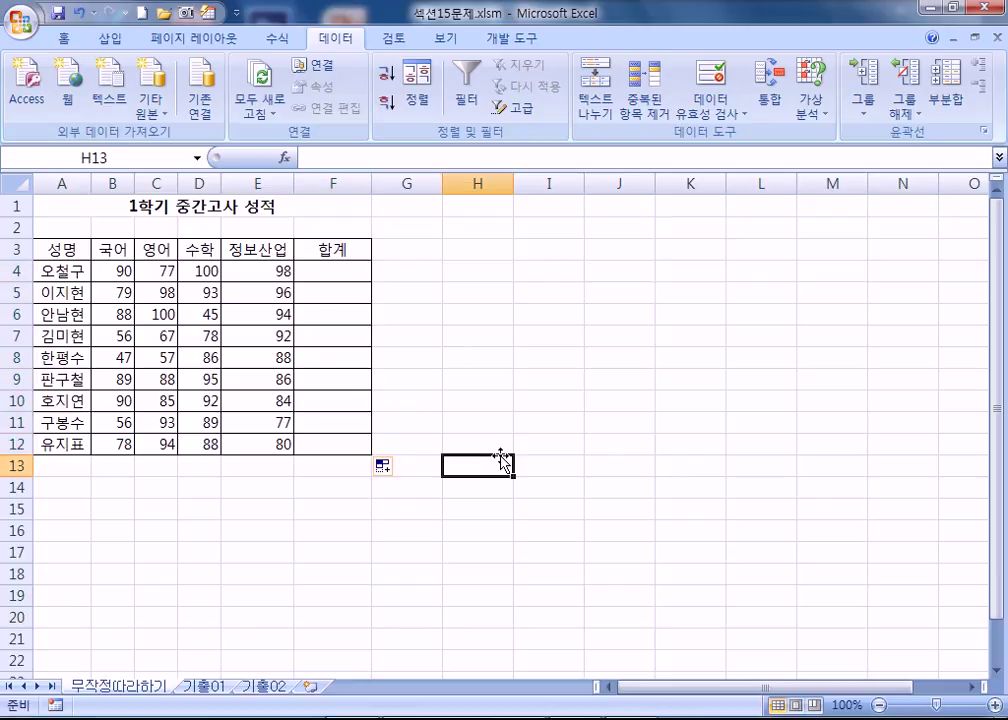
pyautogui.hotkey('alt', 'Tab')
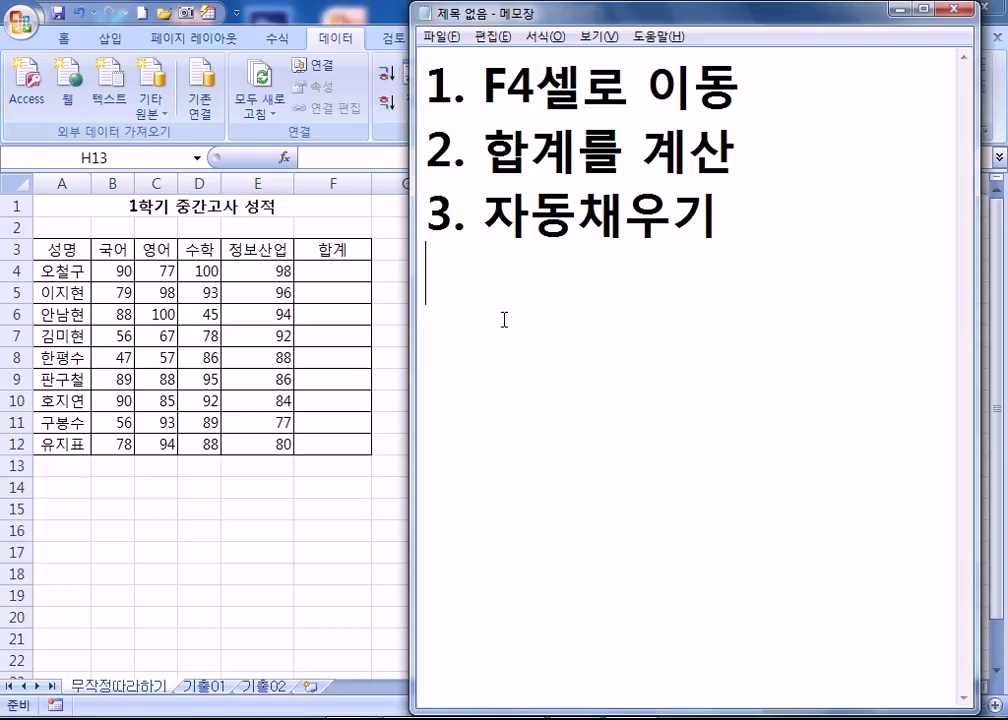
pyautogui.hotkey('alt', 'Tab')
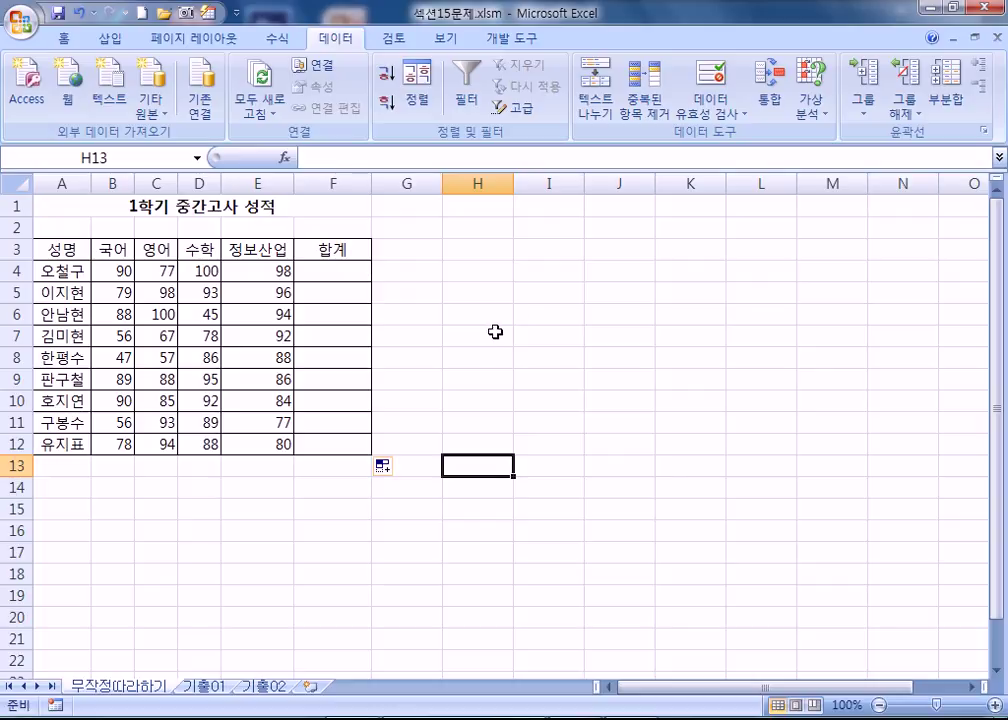
# Step: Insert a rounded rectangle about 1.75 cm high and 3.81 cm wide over cells H3:I5
pyautogui.click(108, 42)
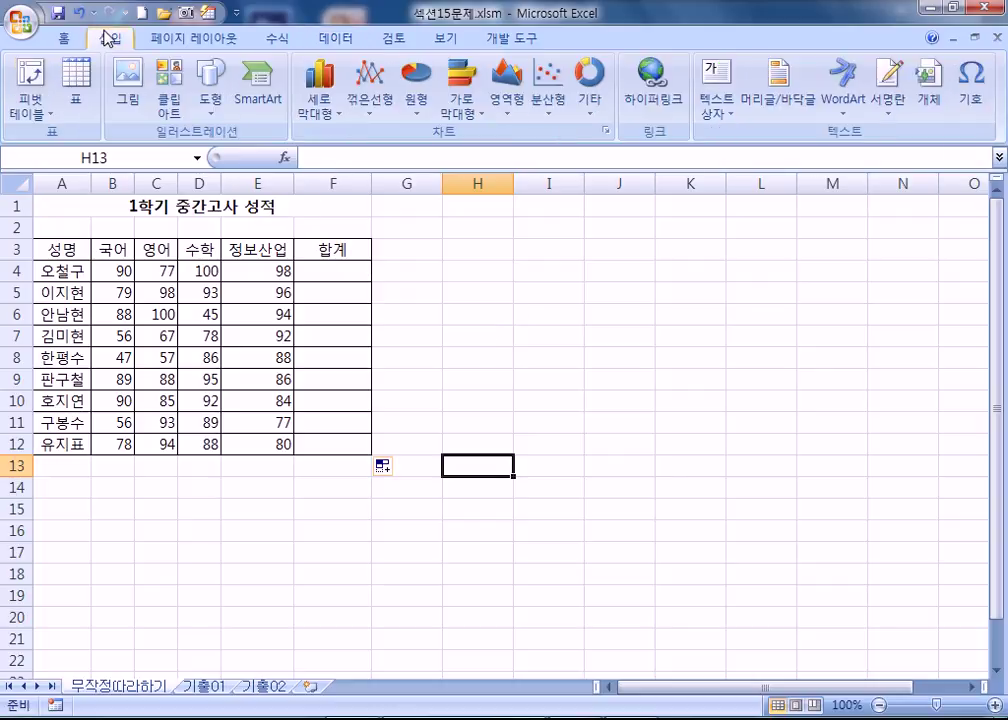
pyautogui.click(211, 92)
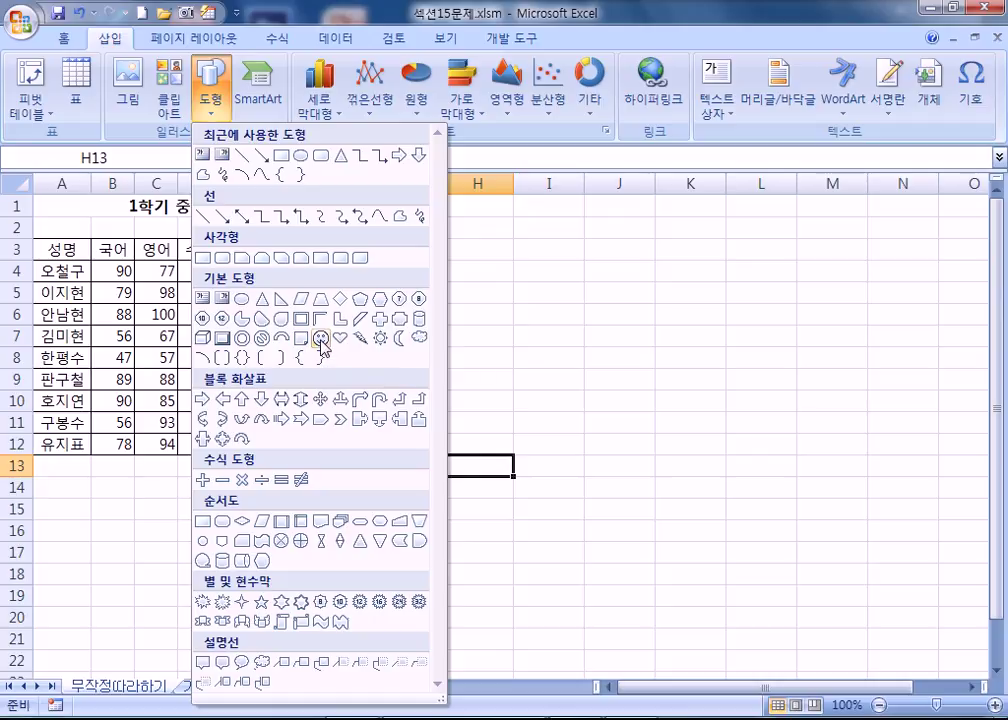
pyautogui.click(224, 259)
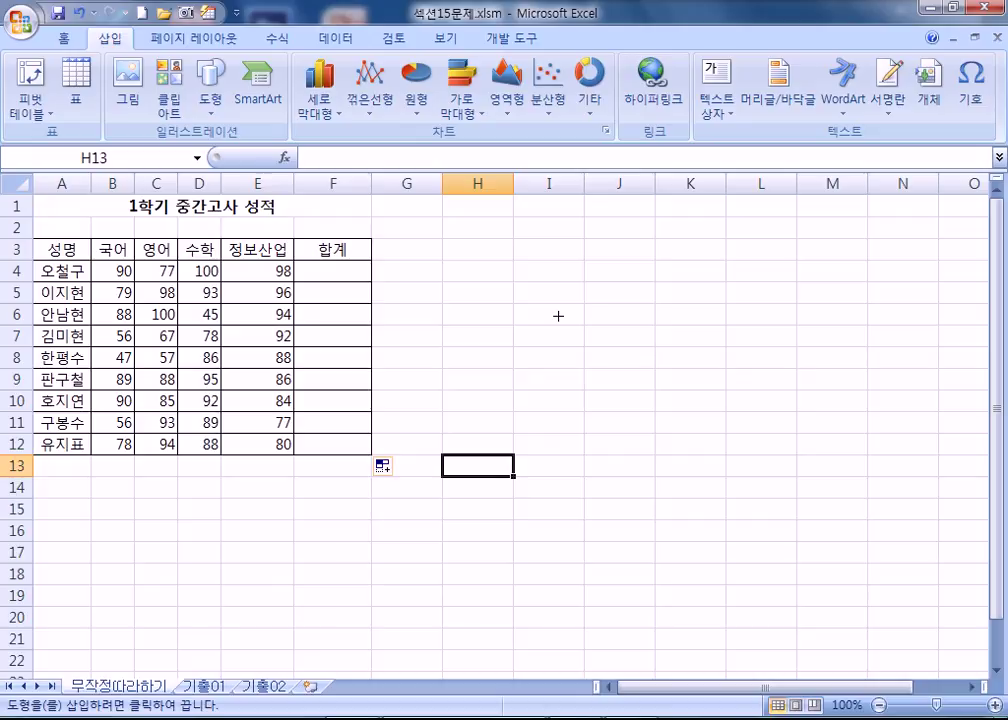
pyautogui.moveTo(439, 237)
pyautogui.mouseDown()
pyautogui.moveTo(488, 257)
pyautogui.moveTo(495, 279)
pyautogui.moveTo(559, 292)
pyautogui.mouseUp()
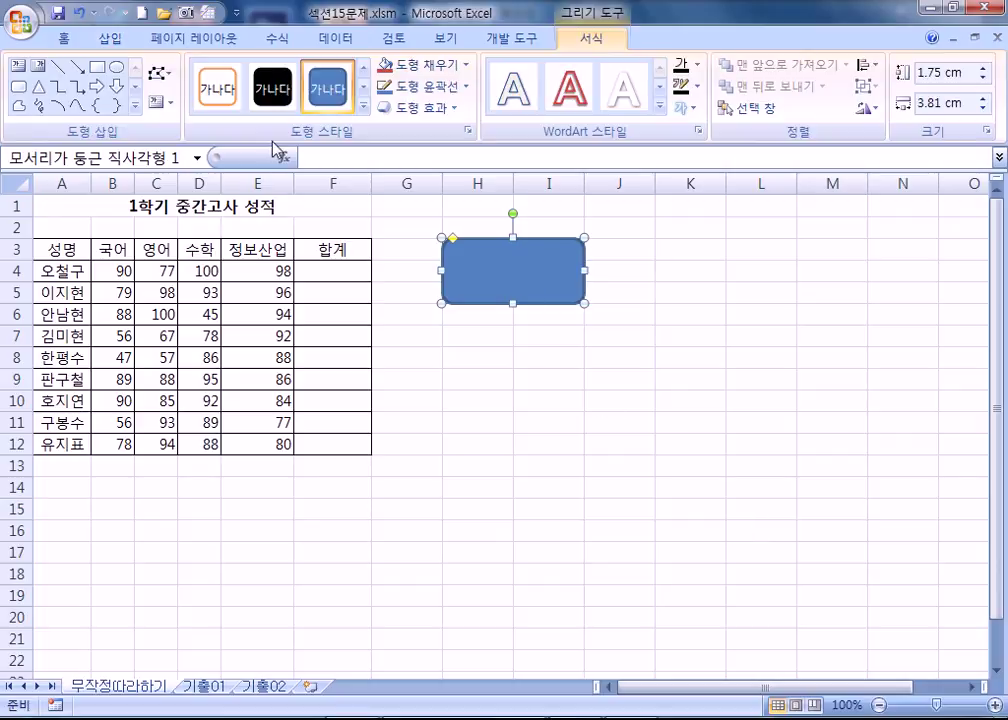
pyautogui.moveTo(522, 338); pyautogui.dragTo(630, 400)
pyautogui.click(500, 274)
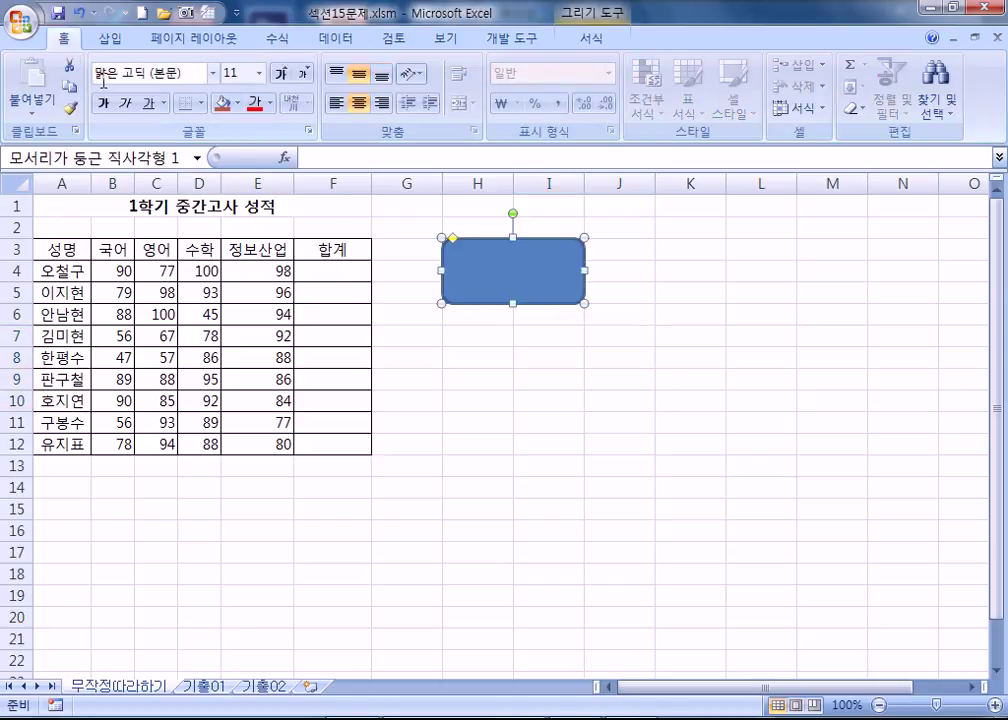
pyautogui.doubleClick(490, 276)
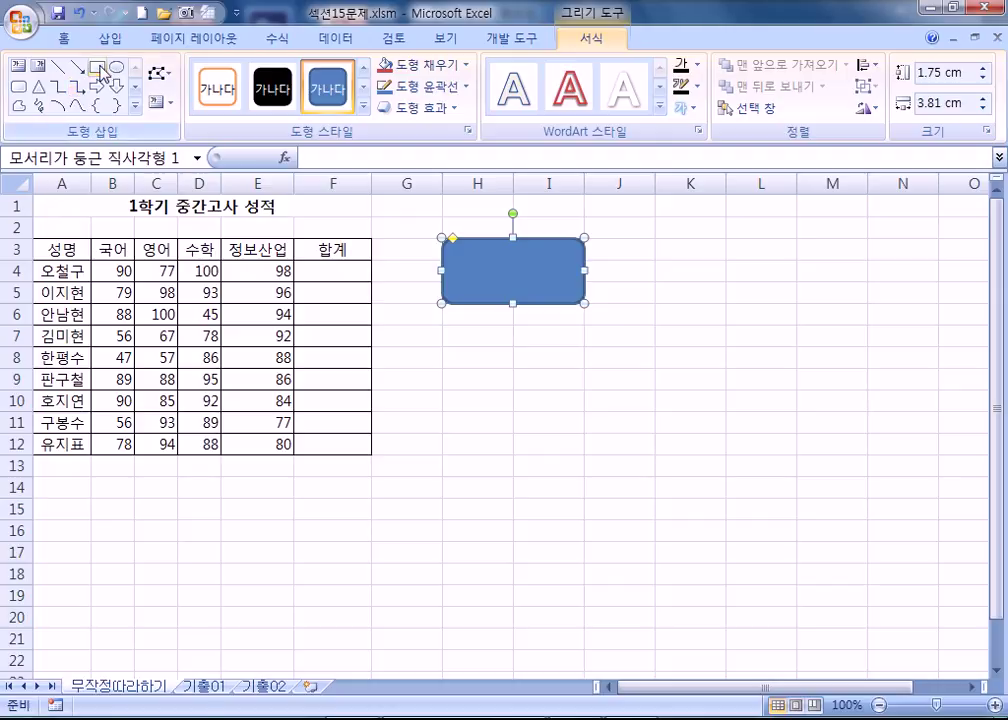
# Step: Draw two plain rectangles about 1.75 cm high, one around J8:K10 and one over L3:M5
pyautogui.click(97, 67)
pyautogui.moveTo(581, 348); pyautogui.dragTo(743, 413)
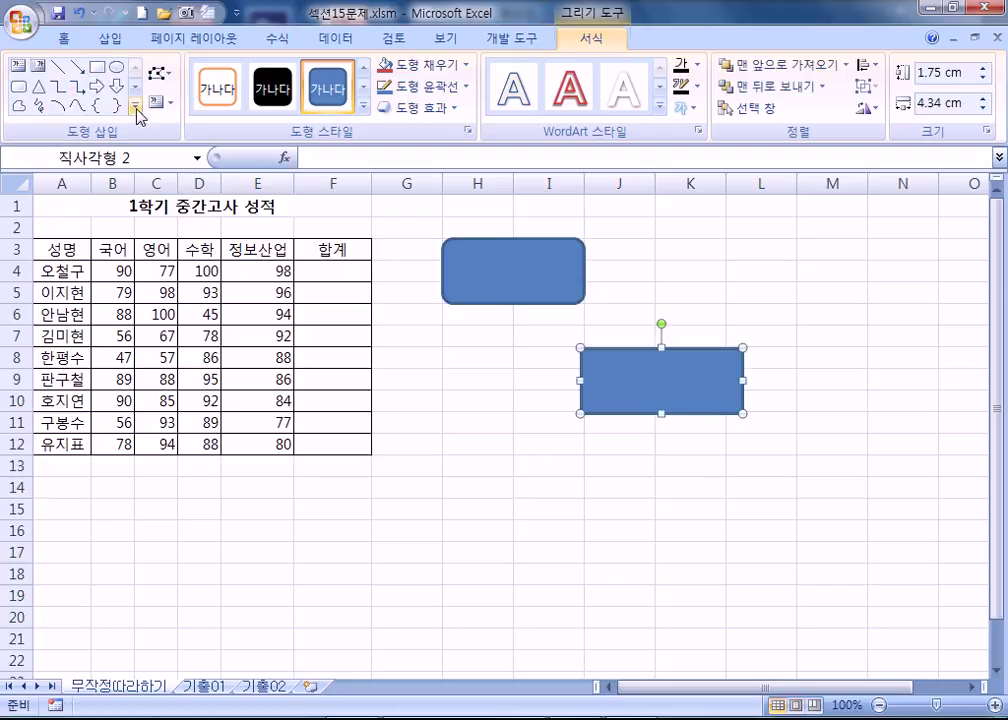
pyautogui.click(97, 67)
pyautogui.moveTo(725, 238); pyautogui.dragTo(868, 303)
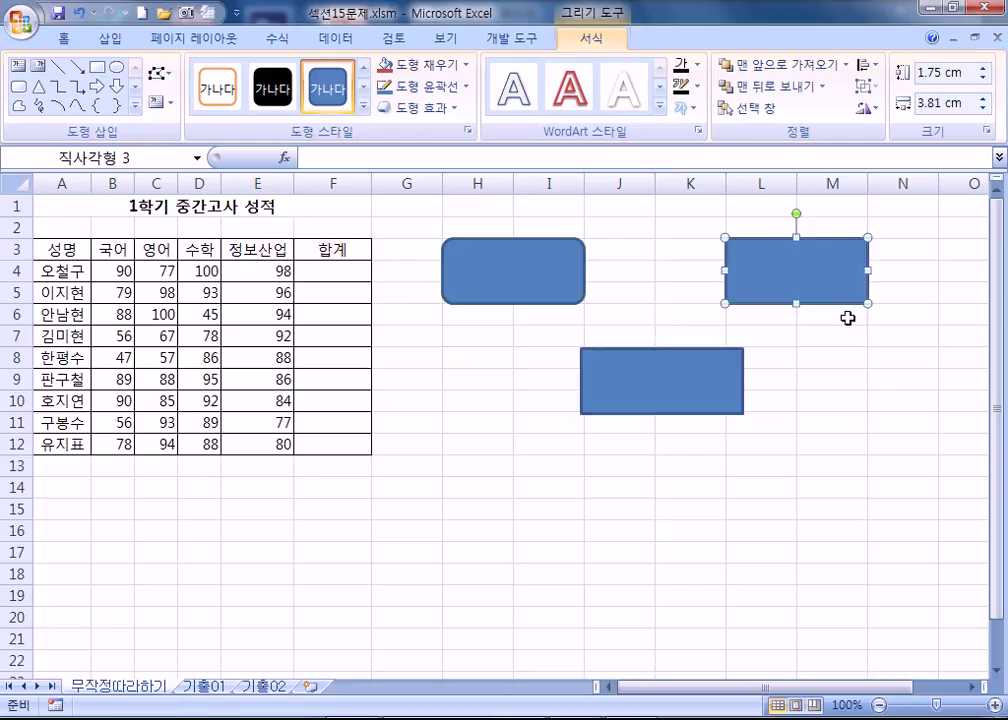
pyautogui.click(31, 96)
# Step: Insert a smiley face shape about 1.75 cm high and 1.91 cm wide over cells H8:H10
pyautogui.click(110, 39)
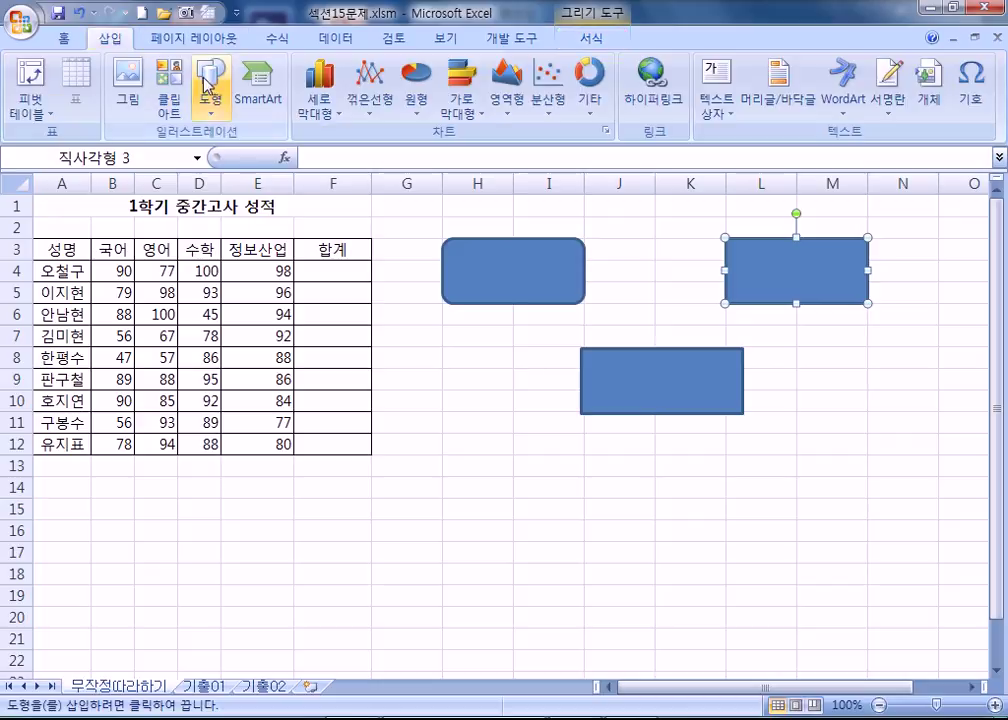
pyautogui.click(258, 85)
pyautogui.press('Escape')
pyautogui.click(210, 85)
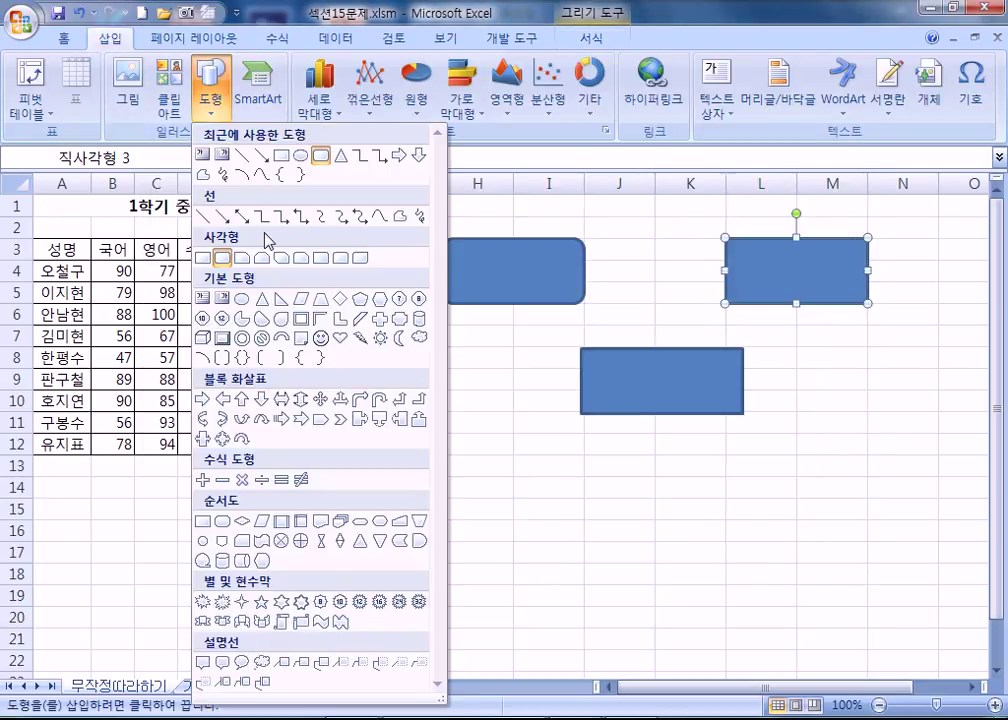
pyautogui.click(318, 340)
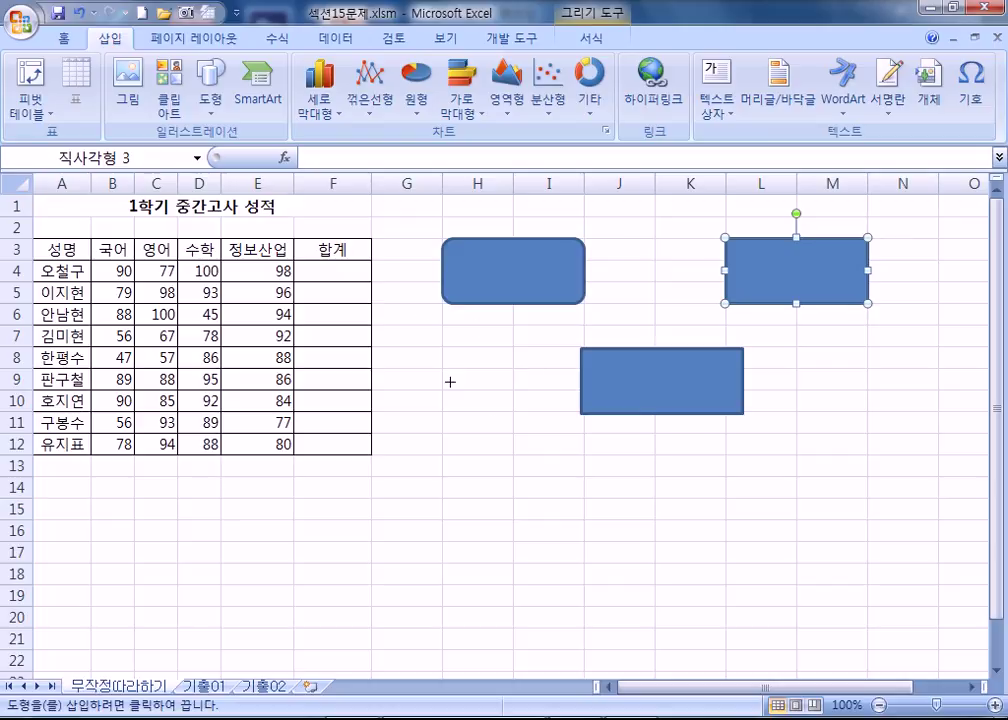
pyautogui.moveTo(443, 347); pyautogui.dragTo(514, 412)
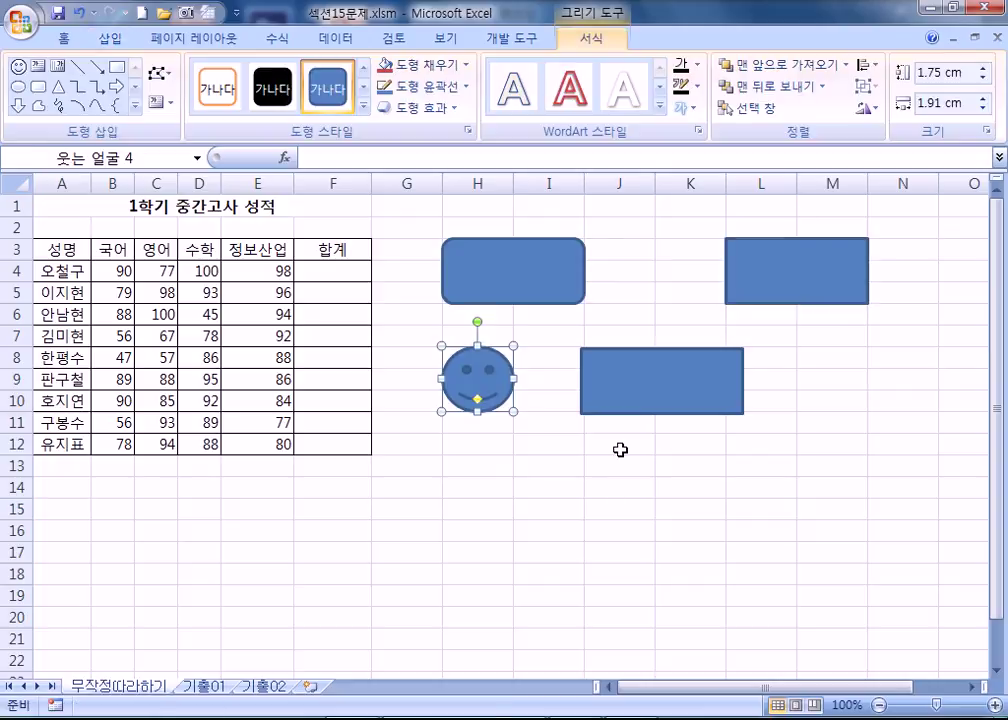
# Step: Label the rounded rectangle with the text "합계구하기" and deselect it
pyautogui.click(544, 283)
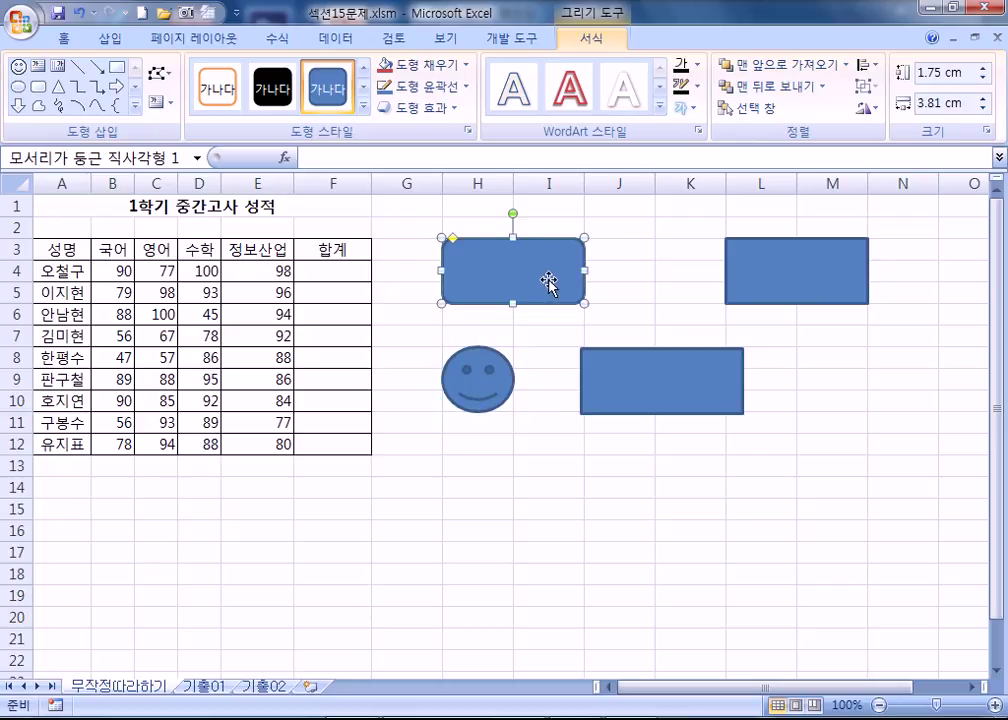
pyautogui.write('합ㄱ')
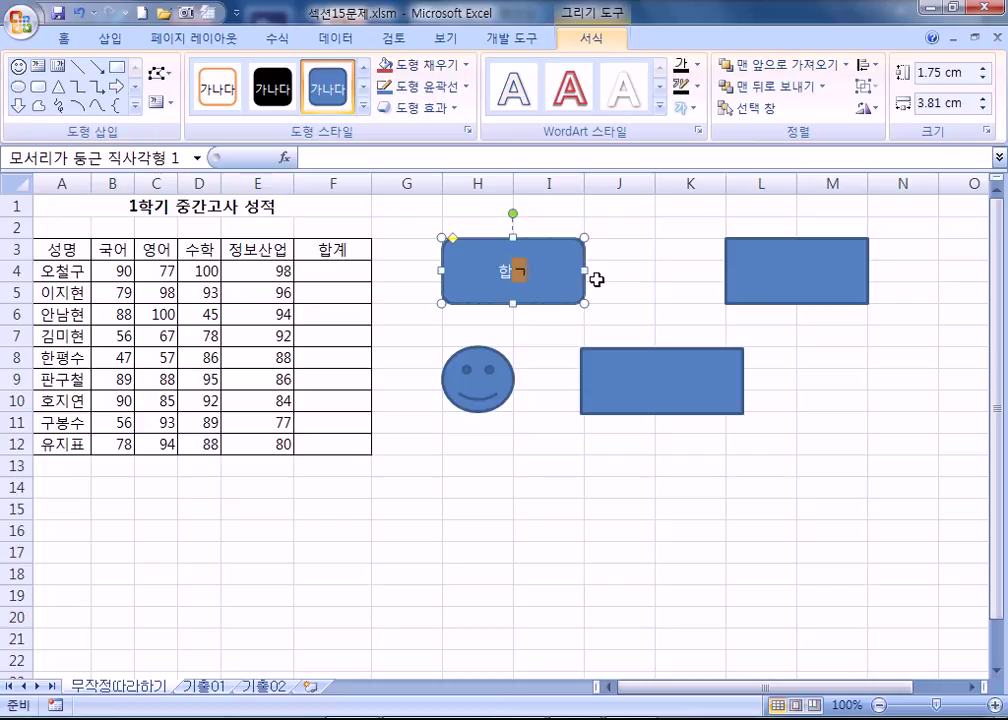
pyautogui.write('계구하기')
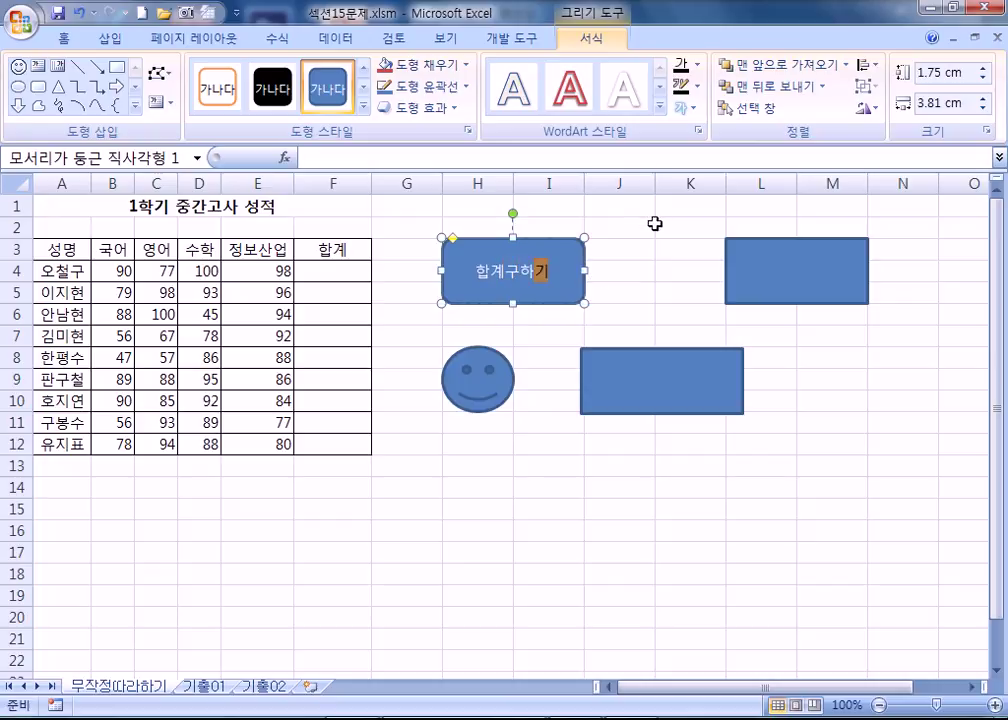
pyautogui.click(652, 274)
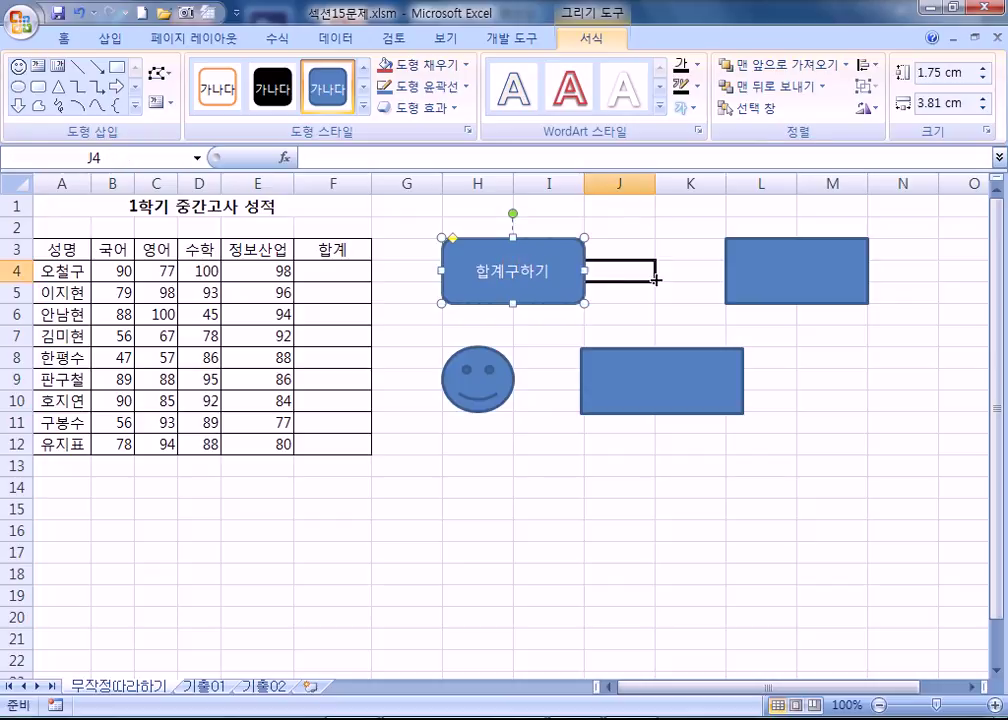
pyautogui.click(589, 302)
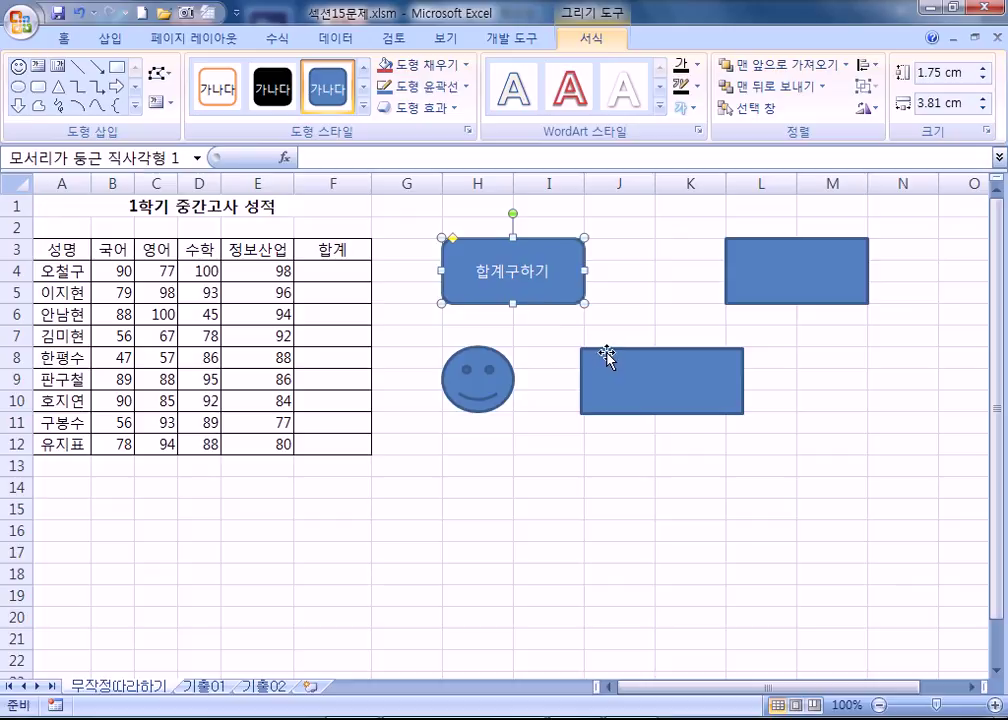
pyautogui.click(668, 288)
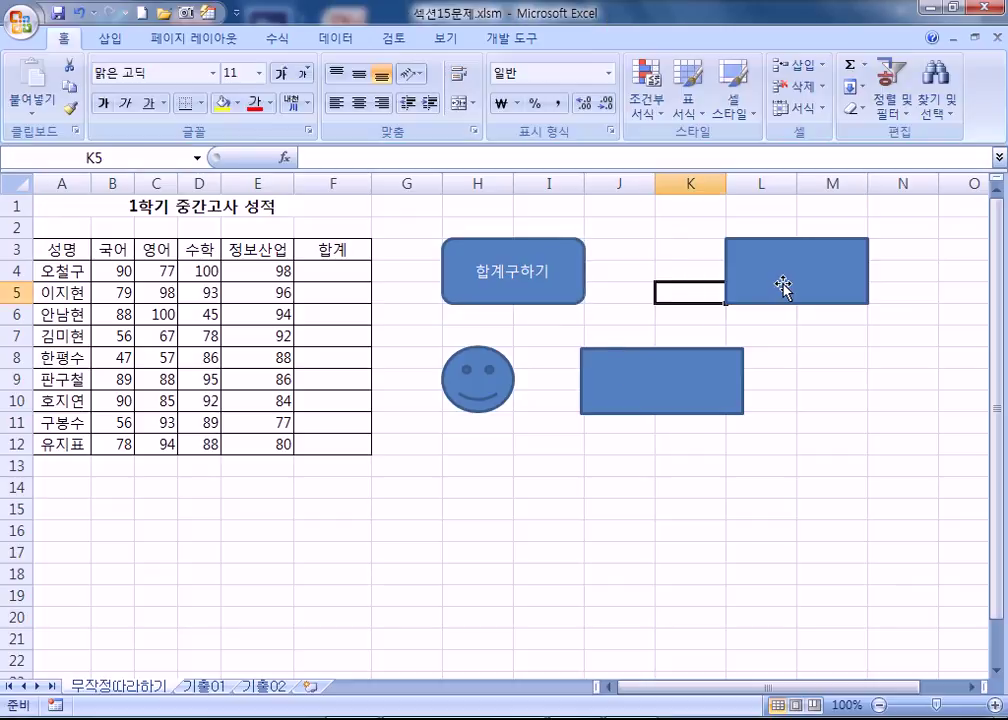
# Step: Delete the two plain rectangles and the smiley face from the sheet
pyautogui.click(781, 286)
pyautogui.keyDown('shift'); pyautogui.click(695, 362); pyautogui.keyUp('shift')
pyautogui.press('Delete')
pyautogui.click(511, 390)
pyautogui.press('Delete')
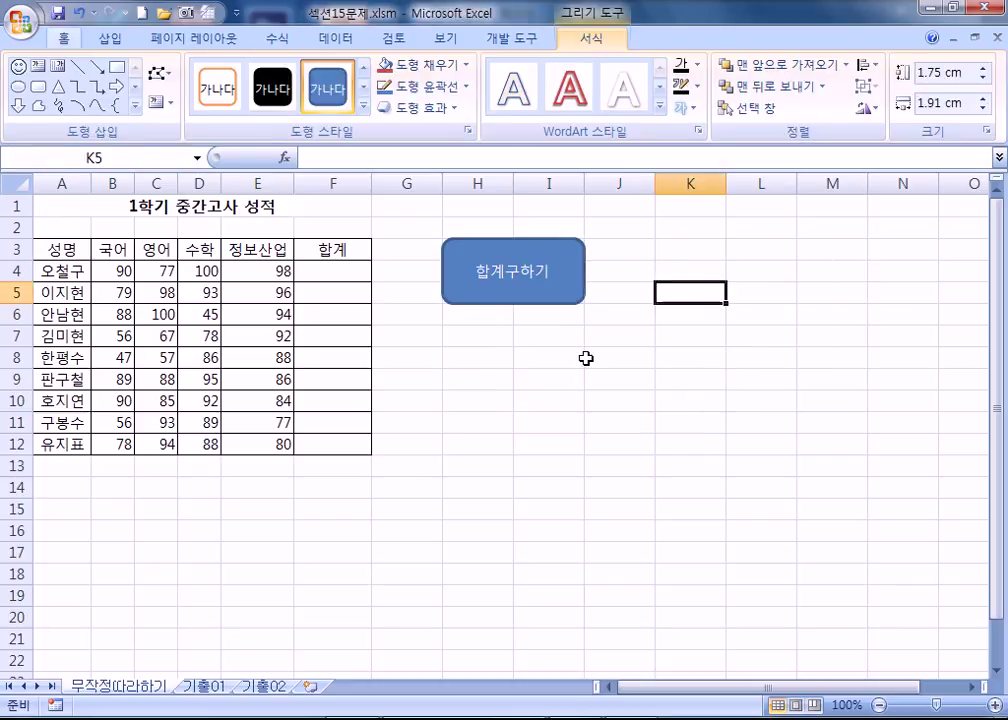
pyautogui.click(513, 292)
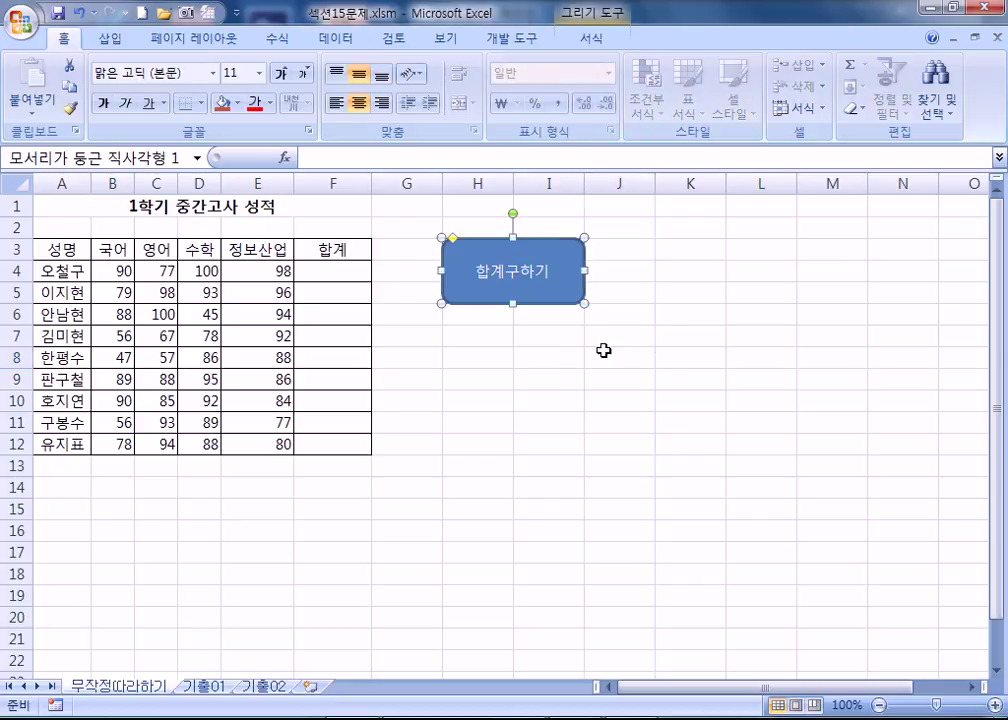
pyautogui.click(668, 337)
pyautogui.click(564, 290)
pyautogui.moveTo(332, 285); pyautogui.dragTo(333, 425)
pyautogui.click(640, 400)
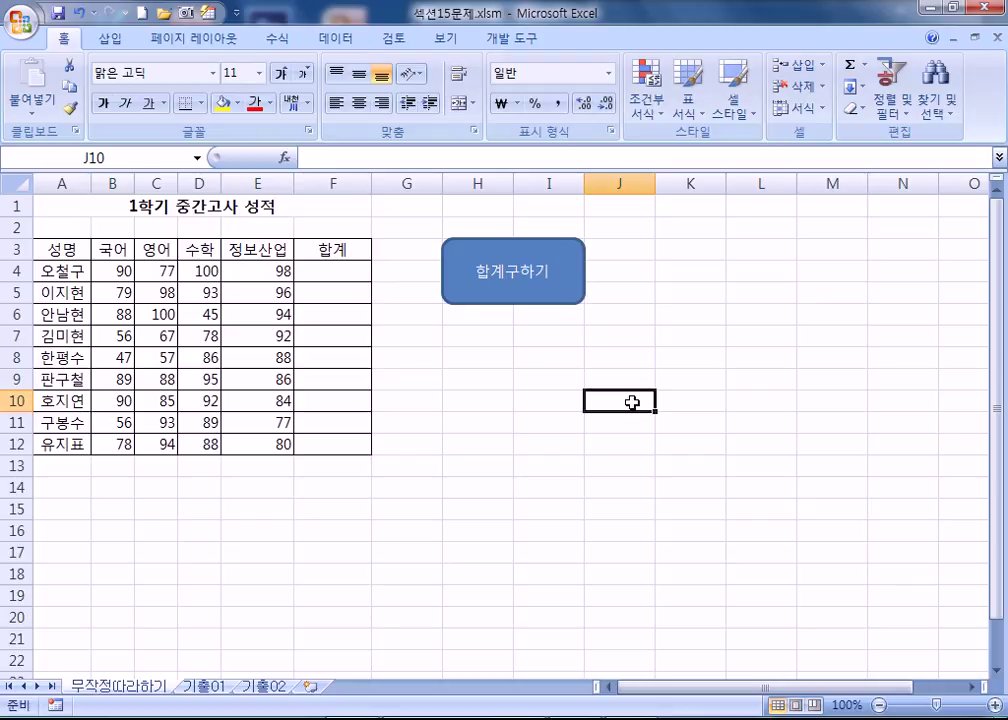
# Step: Rehearse the noted macro steps by summing B4:E4 in F4 and autofilling down to F12, and clear the totals again
pyautogui.hotkey('alt', 'Tab')
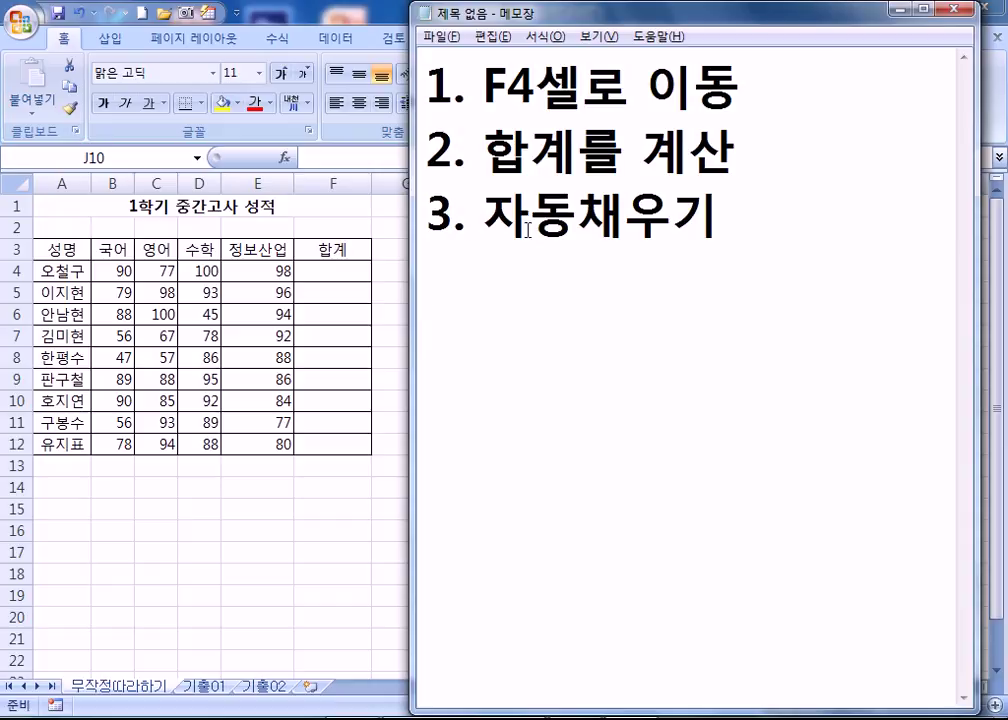
pyautogui.click(326, 272)
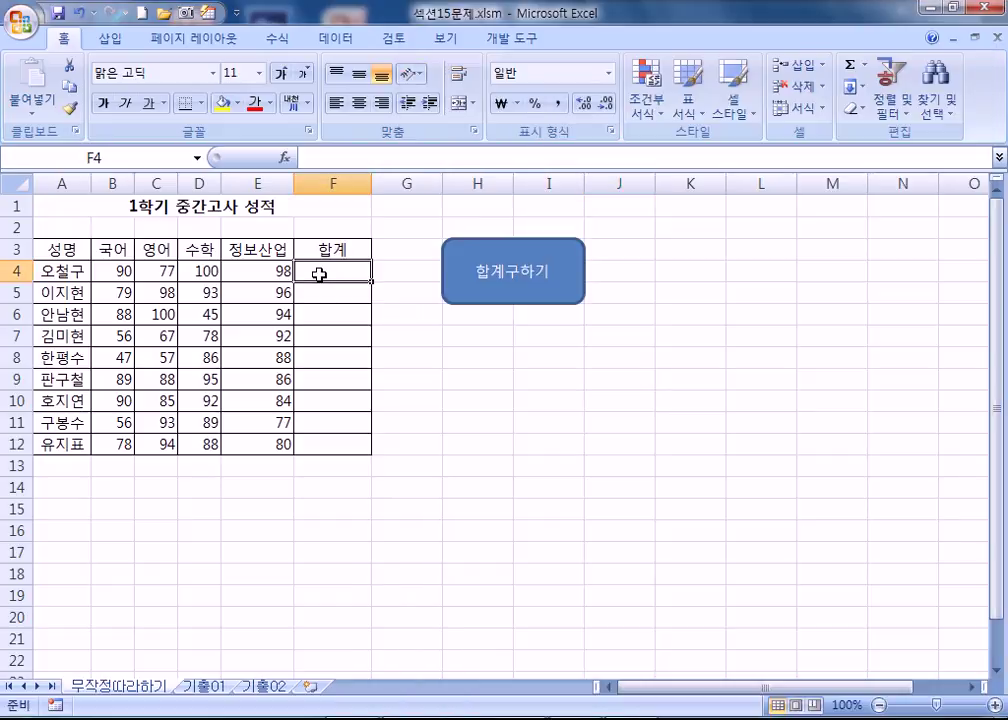
pyautogui.click(848, 68)
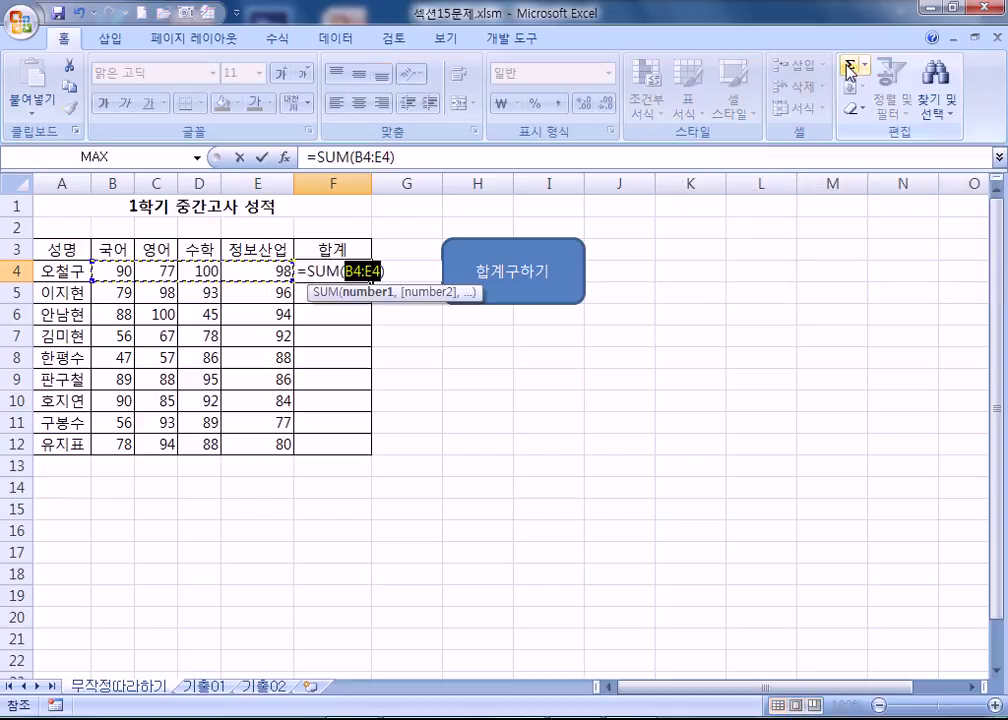
pyautogui.press('Return')
pyautogui.click(333, 272)
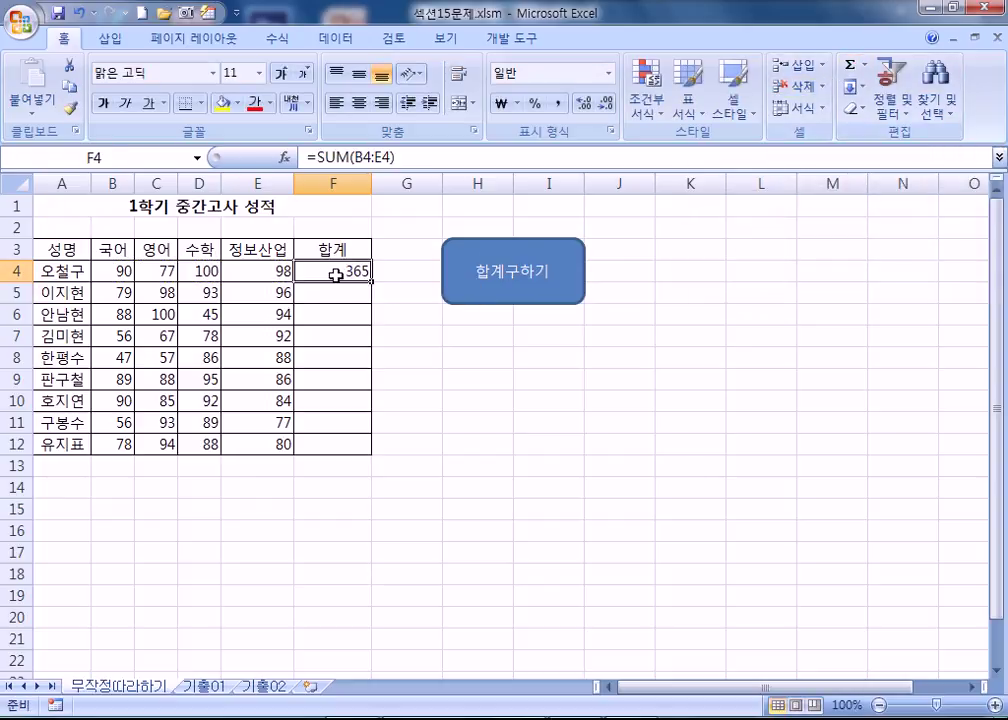
pyautogui.moveTo(363, 277); pyautogui.dragTo(371, 454)
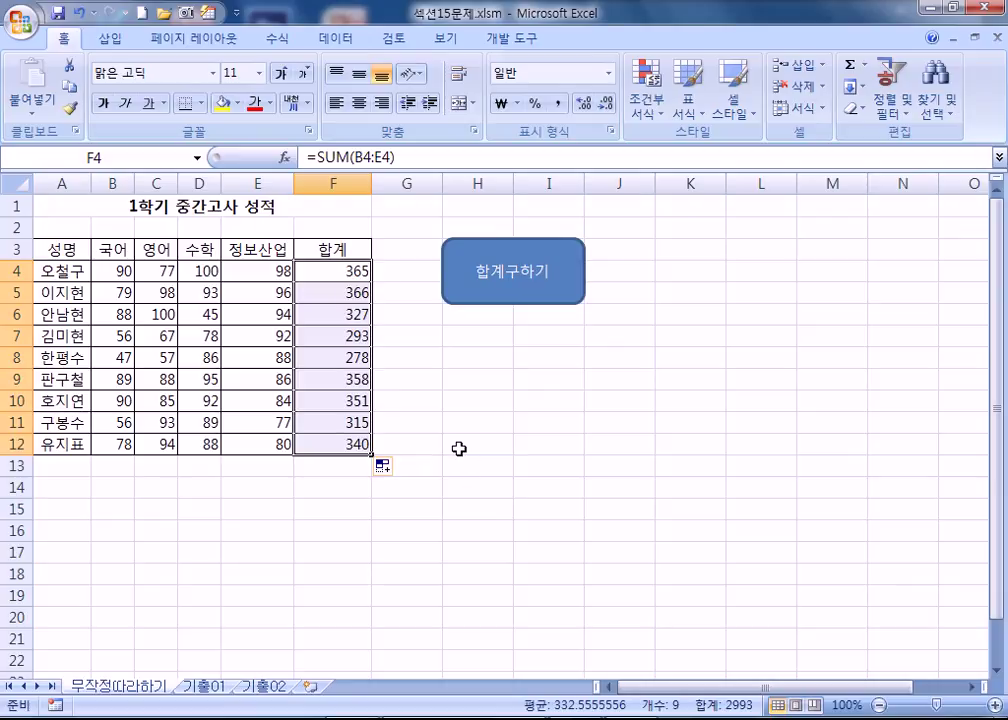
pyautogui.press('Delete')
pyautogui.click(468, 454)
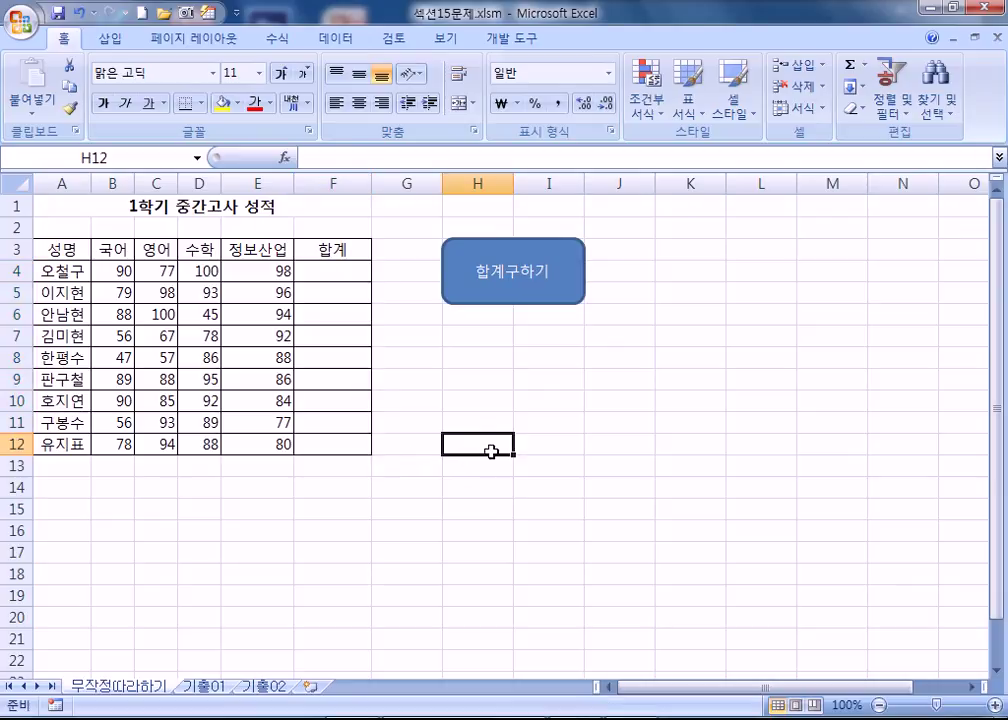
pyautogui.click(550, 302)
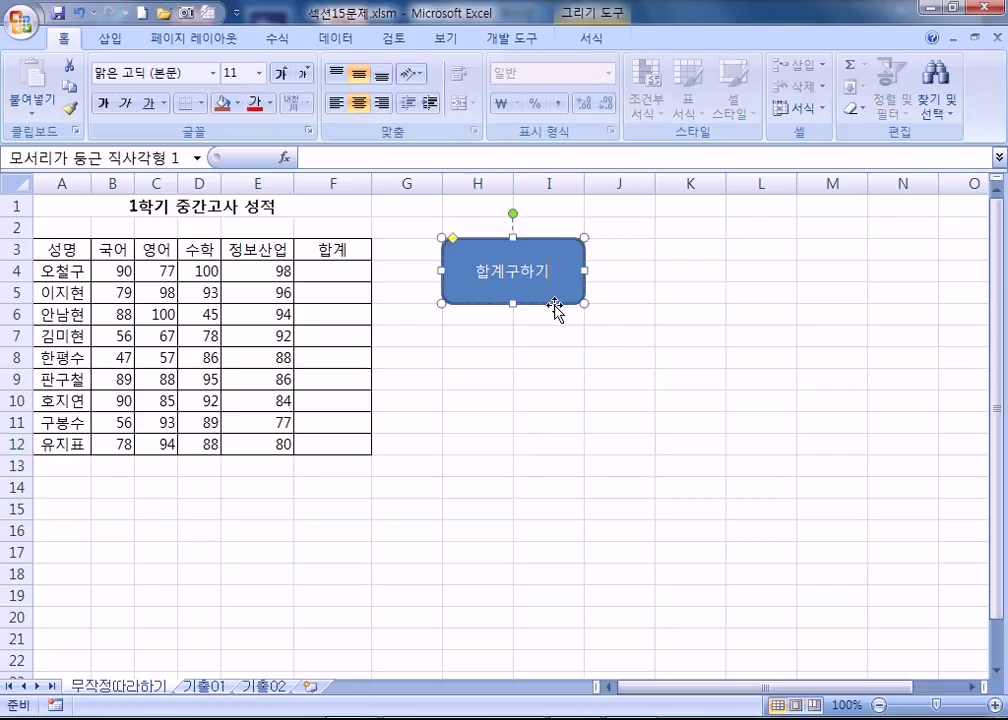
pyautogui.moveTo(326, 270); pyautogui.dragTo(333, 444)
pyautogui.click(518, 444)
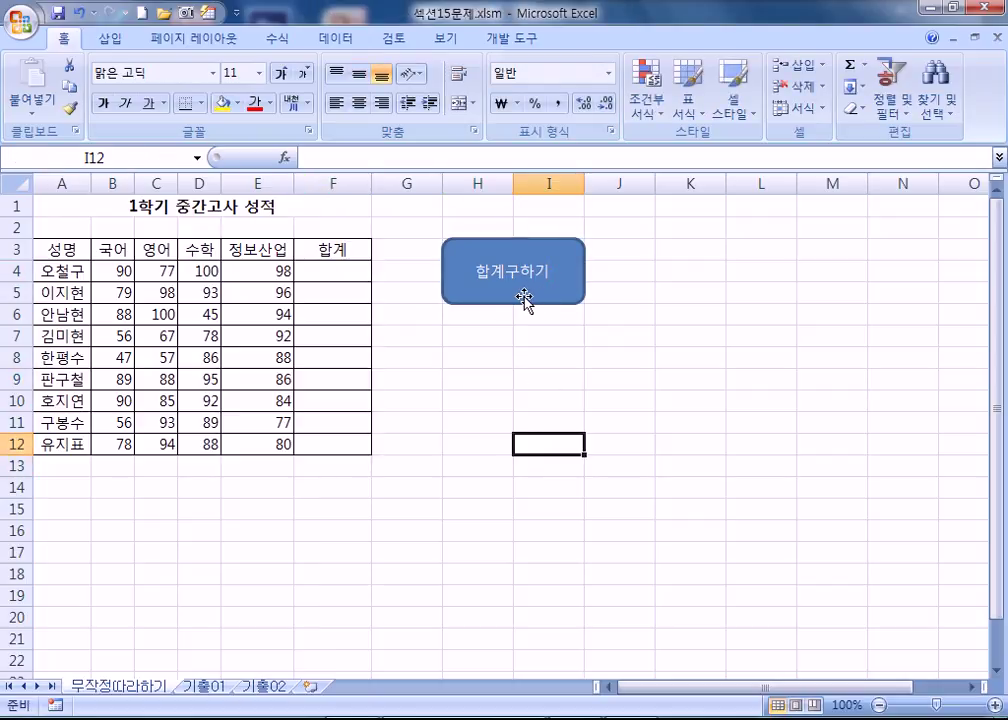
pyautogui.click(551, 396)
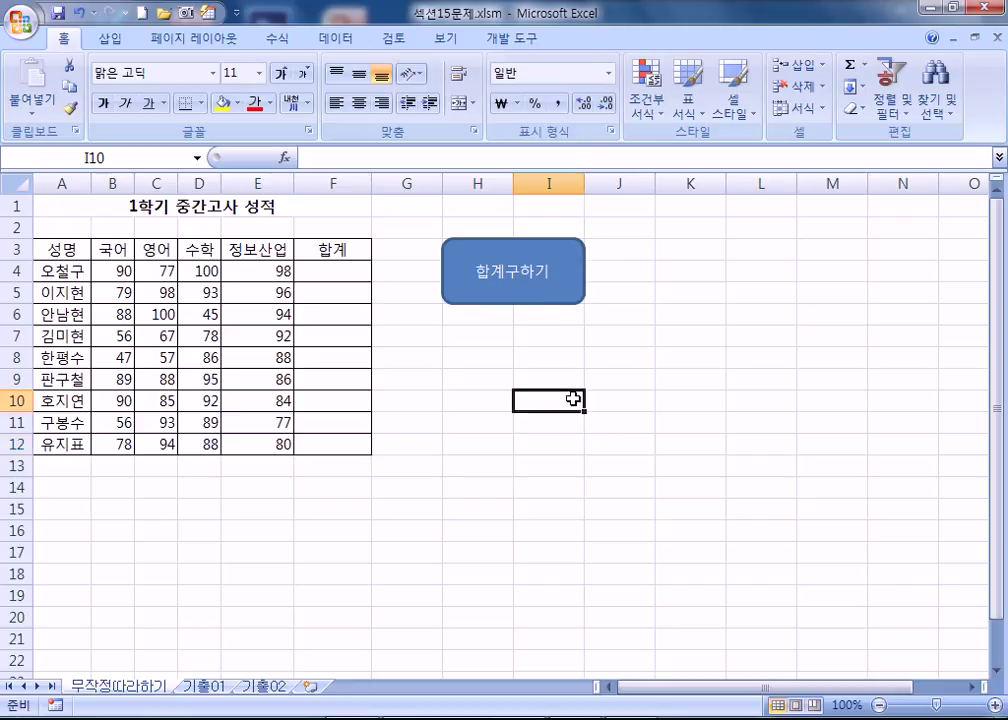
pyautogui.keyDown('ctrl'); pyautogui.click(557, 287); pyautogui.keyUp('ctrl')
pyautogui.rightClick(557, 287)
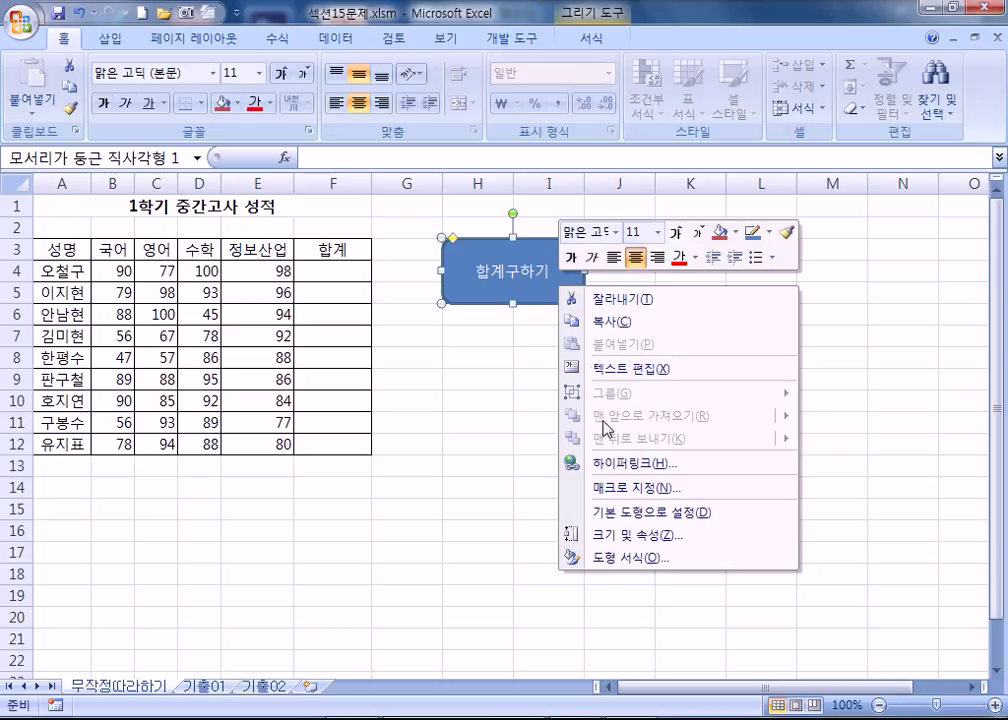
pyautogui.click(614, 489)
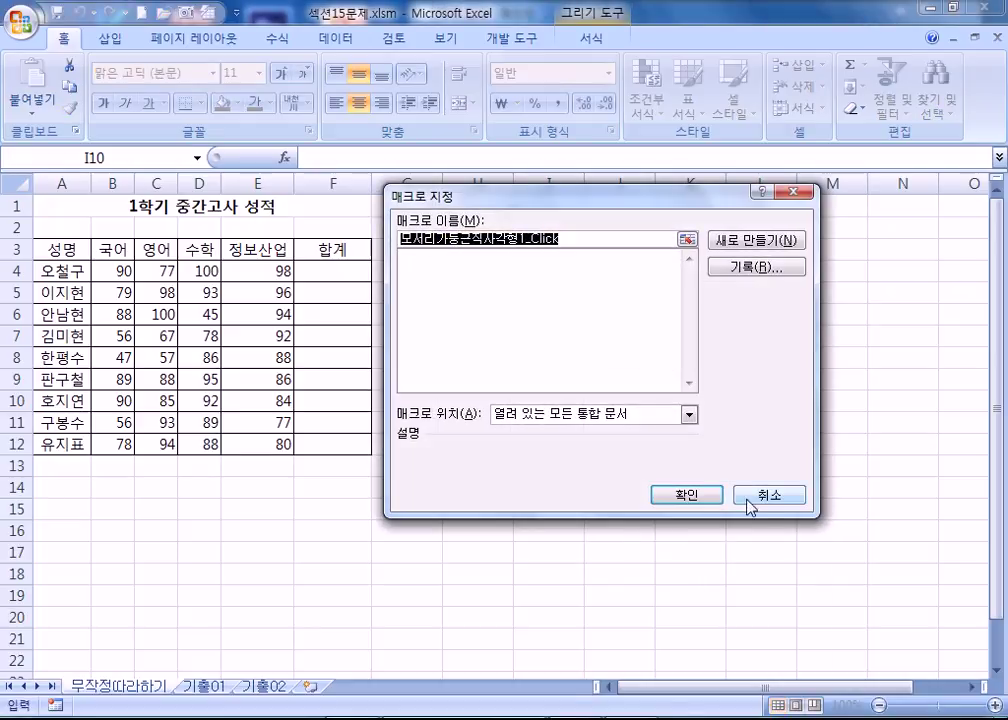
pyautogui.click(745, 494)
pyautogui.click(653, 718)
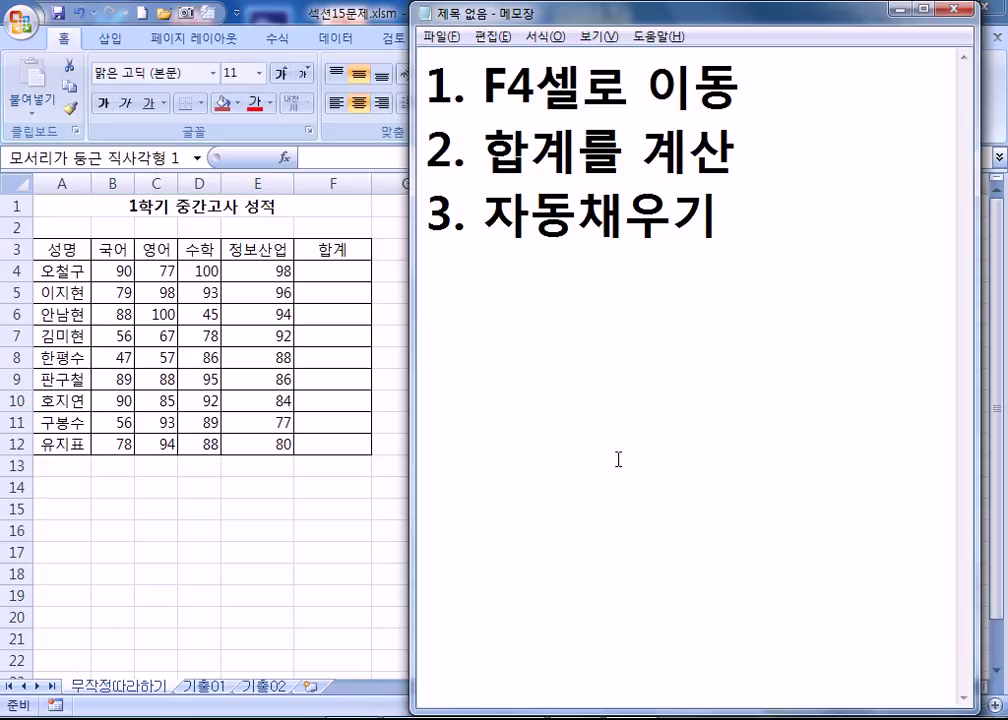
pyautogui.hotkey('alt', 'Tab')
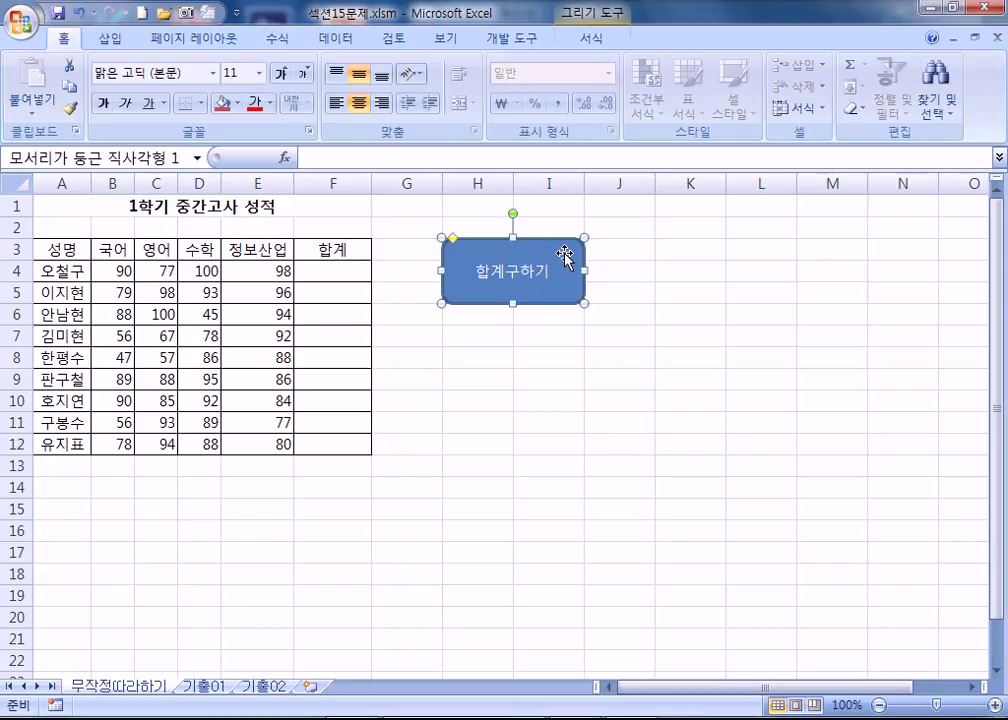
# Step: Begin assigning a macro to the 합계구하기 shape and name the macro 합계구하기
pyautogui.rightClick(480, 254)
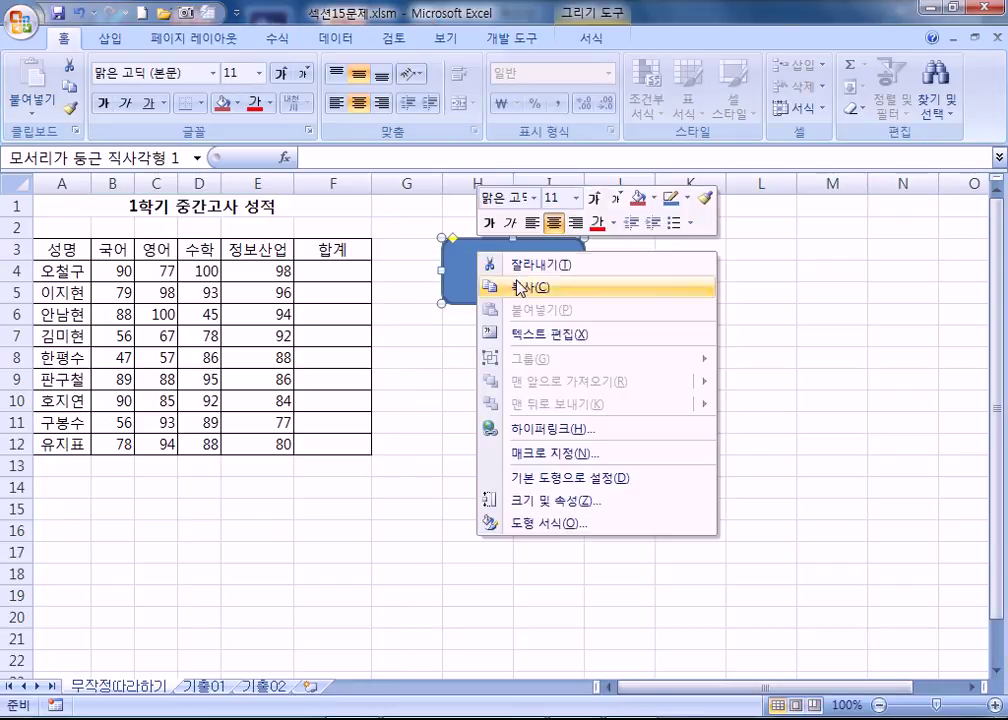
pyautogui.click(585, 453)
pyautogui.moveTo(518, 200); pyautogui.dragTo(578, 130)
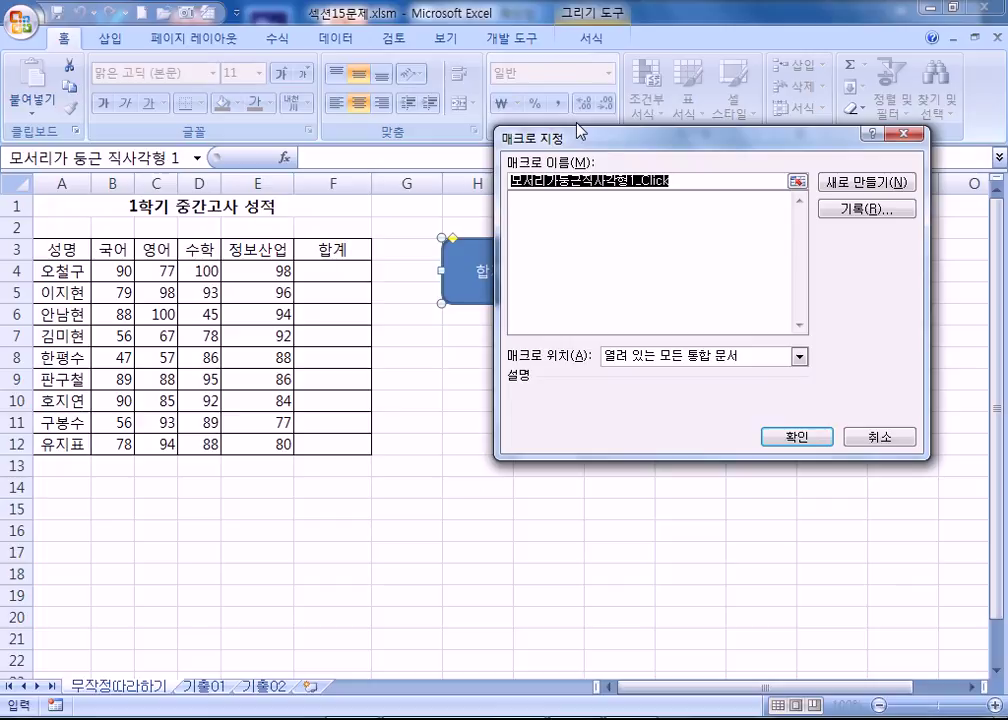
pyautogui.click(605, 208)
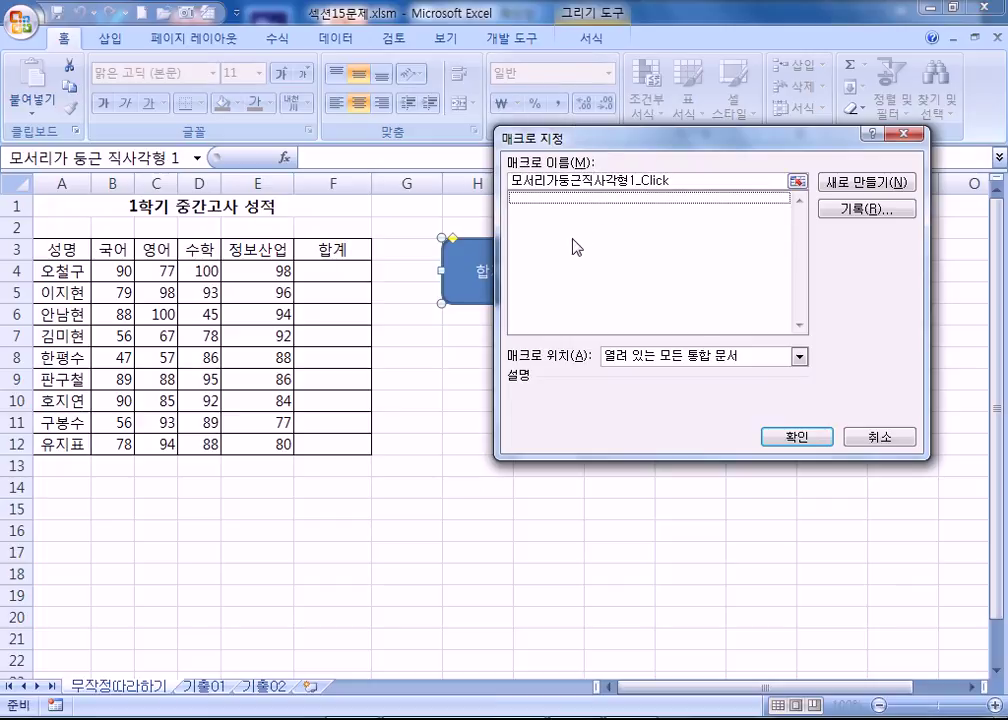
pyautogui.doubleClick(674, 183)
pyautogui.write('합')
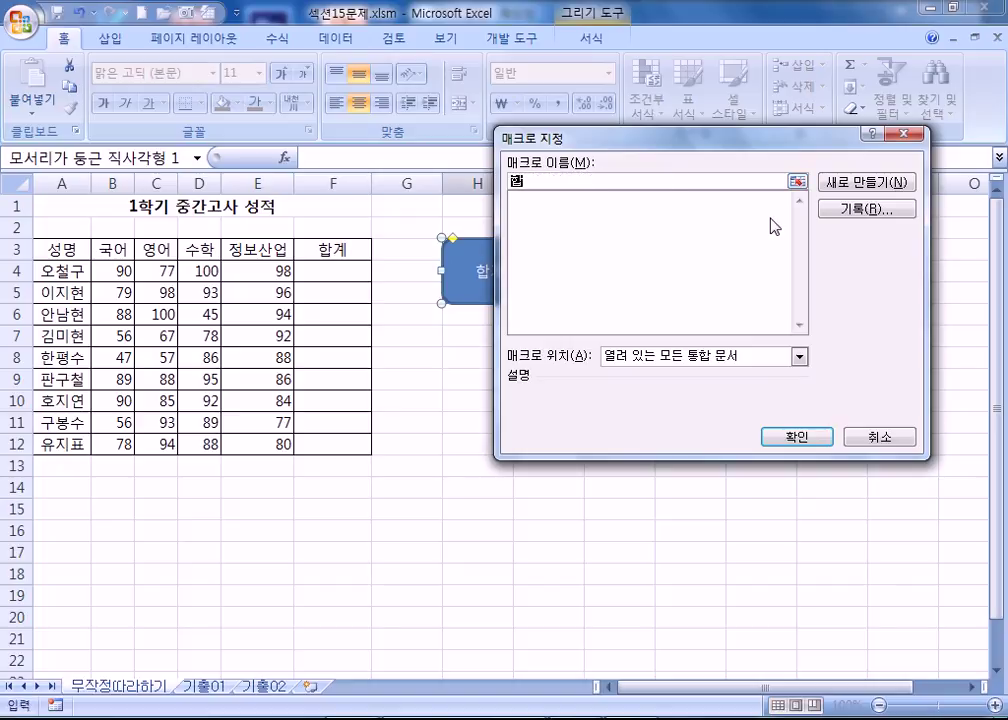
pyautogui.write('계구하기')
pyautogui.click(582, 195)
pyautogui.click(582, 181)
# Step: Start recording the 합계구하기 macro, storing it in the current workbook (현재 통합 문서) without a shortcut key
pyautogui.click(860, 216)
pyautogui.click(656, 216)
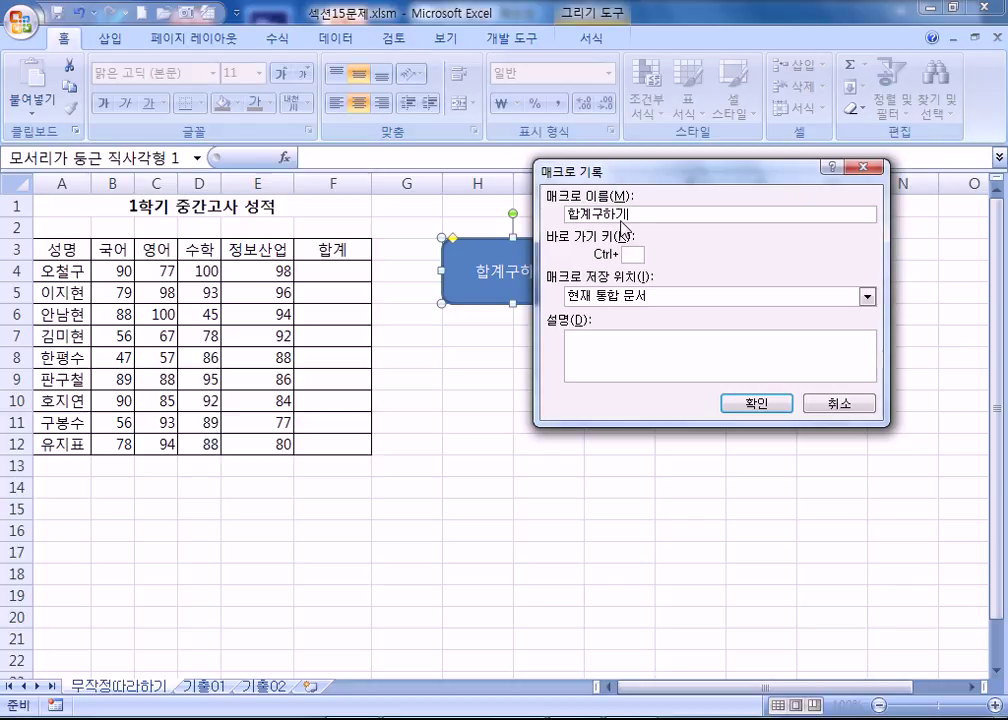
pyautogui.click(757, 404)
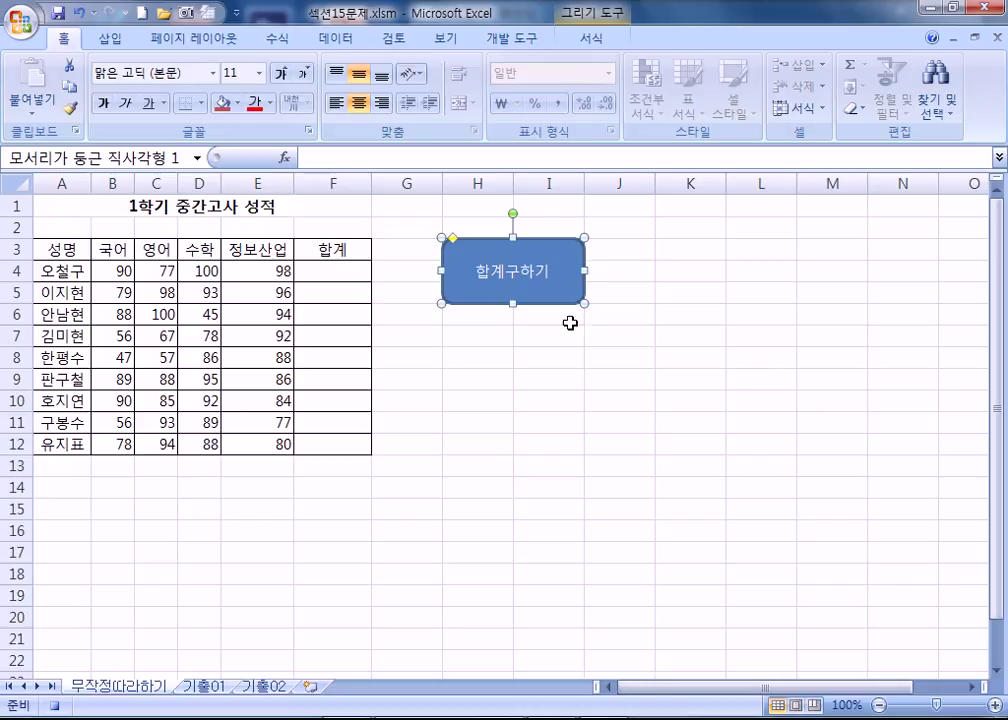
# Step: Enter =SUM(B4:E4) in F4 and autofill the formula down to F12 for the macro
pyautogui.click(323, 269)
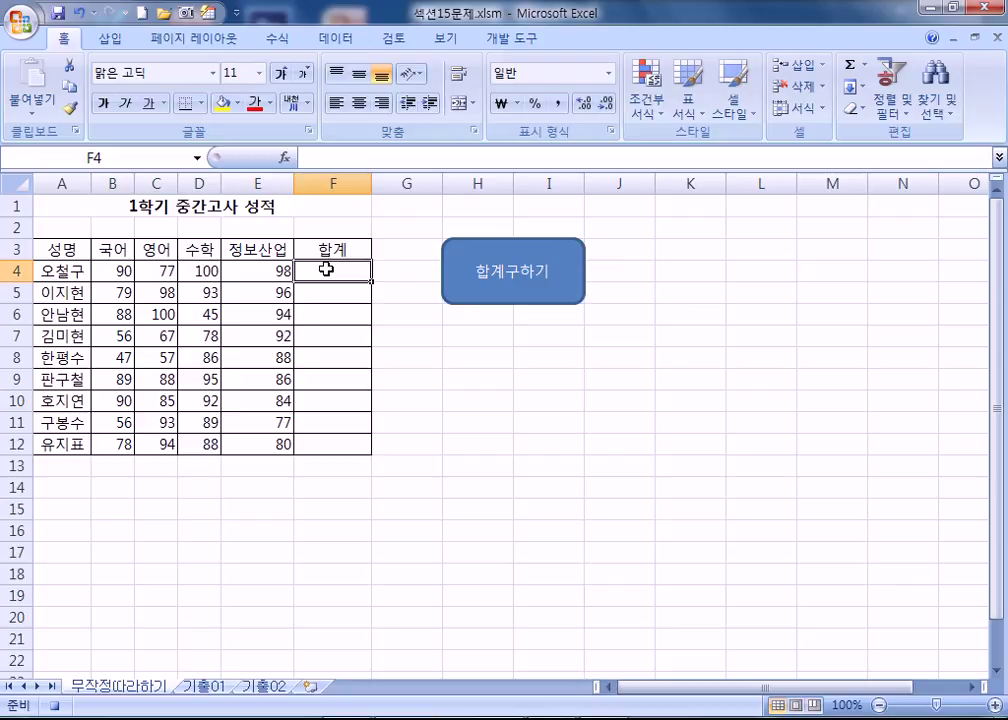
pyautogui.write('=sum(')
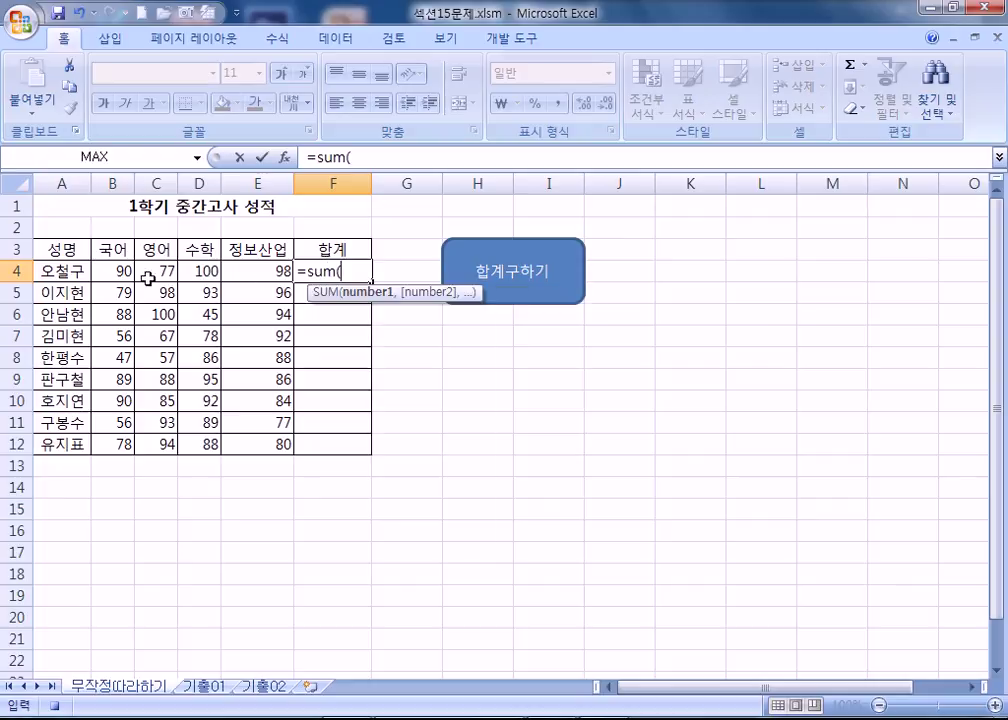
pyautogui.moveTo(110, 268); pyautogui.dragTo(259, 272)
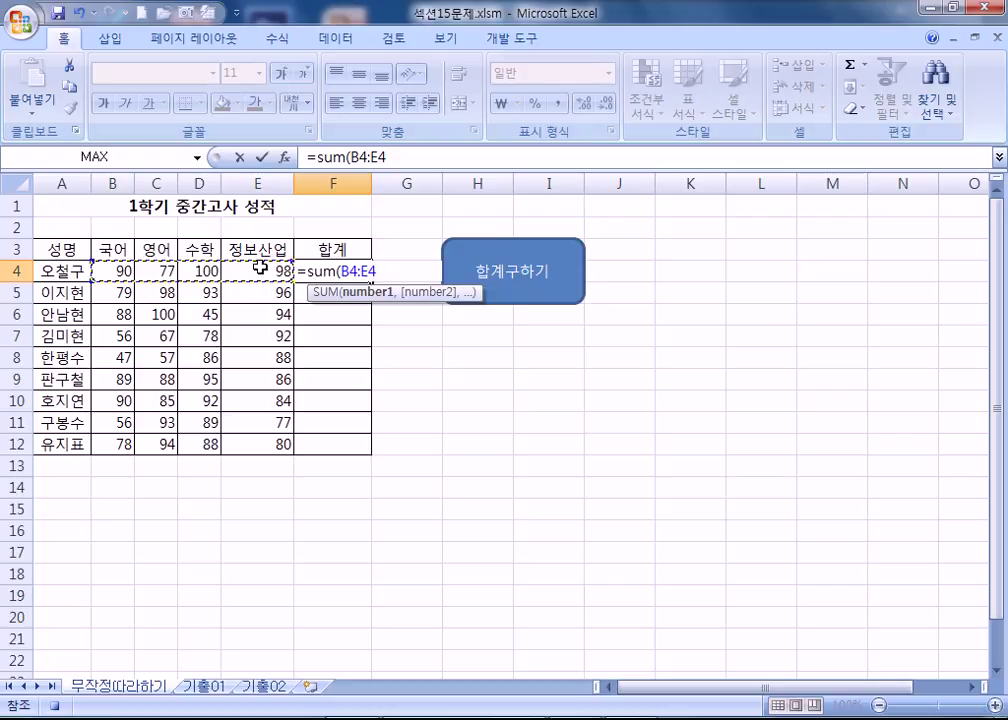
pyautogui.press('Return')
pyautogui.write('0')
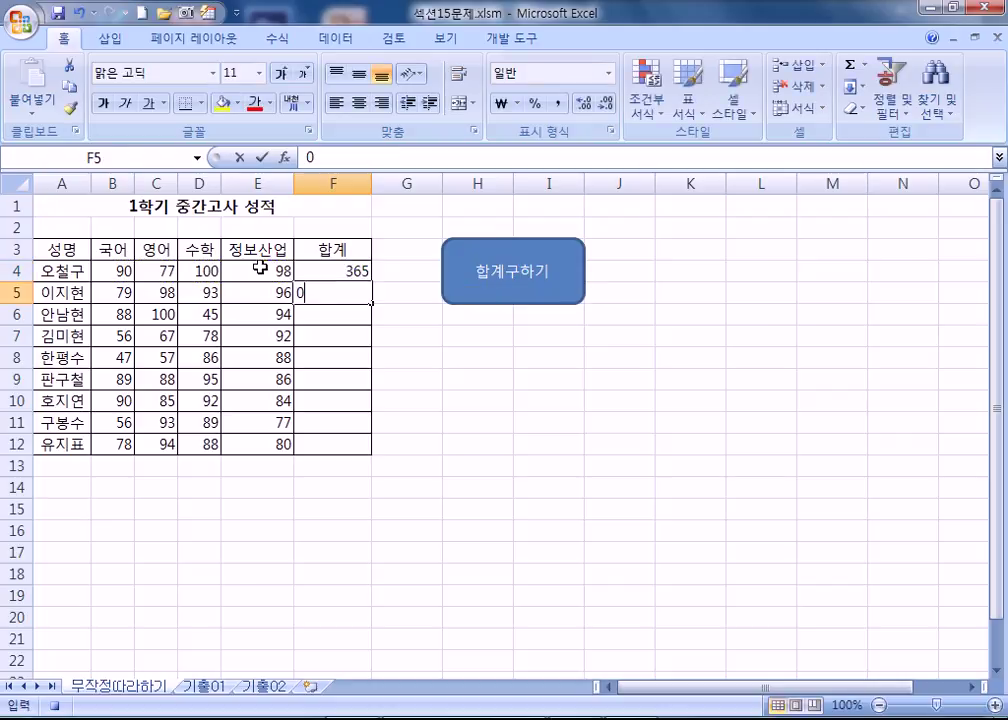
pyautogui.click(360, 268)
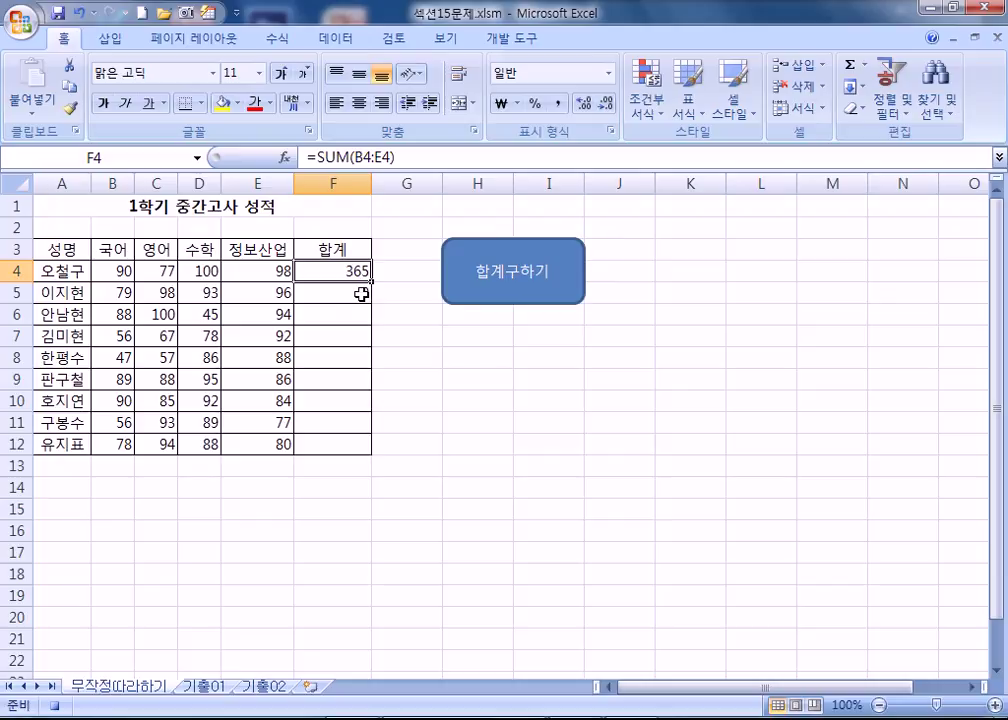
pyautogui.moveTo(371, 281); pyautogui.dragTo(371, 459)
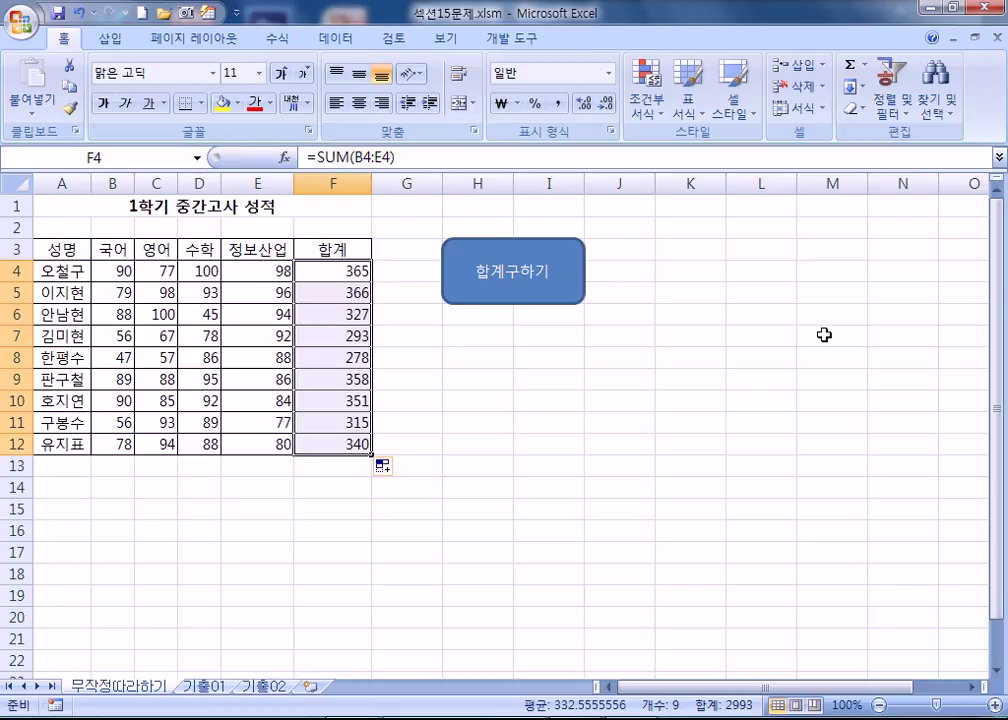
# Step: Clear the totals in F4:F12 and test the macro by running it from the 합계구하기 shape
pyautogui.moveTo(333, 270); pyautogui.dragTo(341, 446)
pyautogui.moveTo(328, 272); pyautogui.dragTo(332, 466)
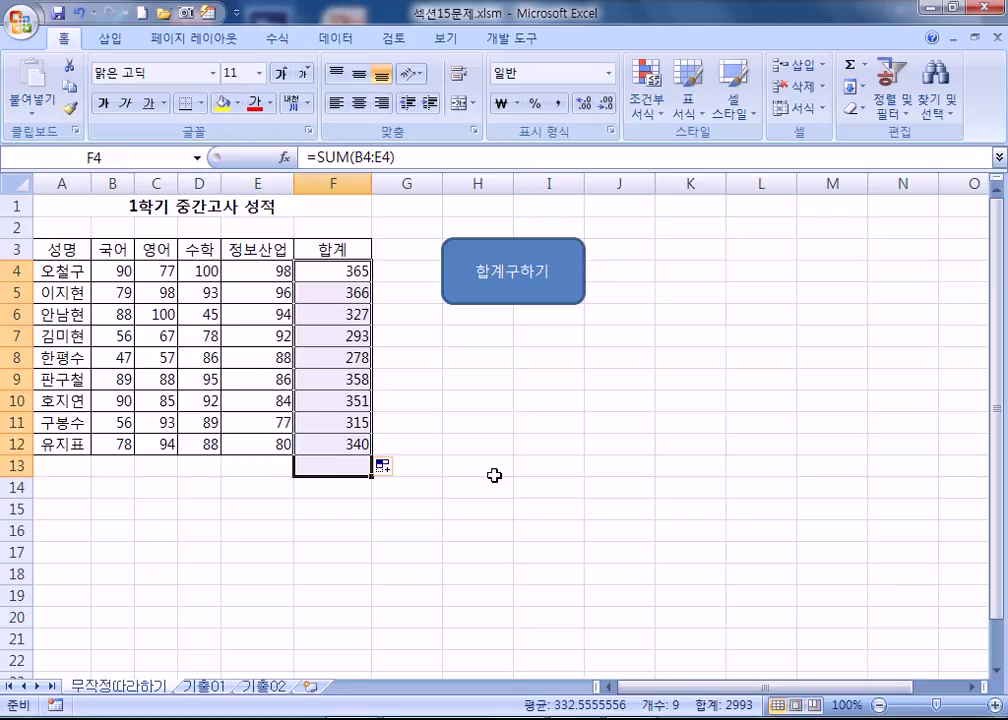
pyautogui.click(448, 484)
pyautogui.moveTo(338, 276); pyautogui.dragTo(308, 448)
pyautogui.press('Delete')
pyautogui.click(628, 470)
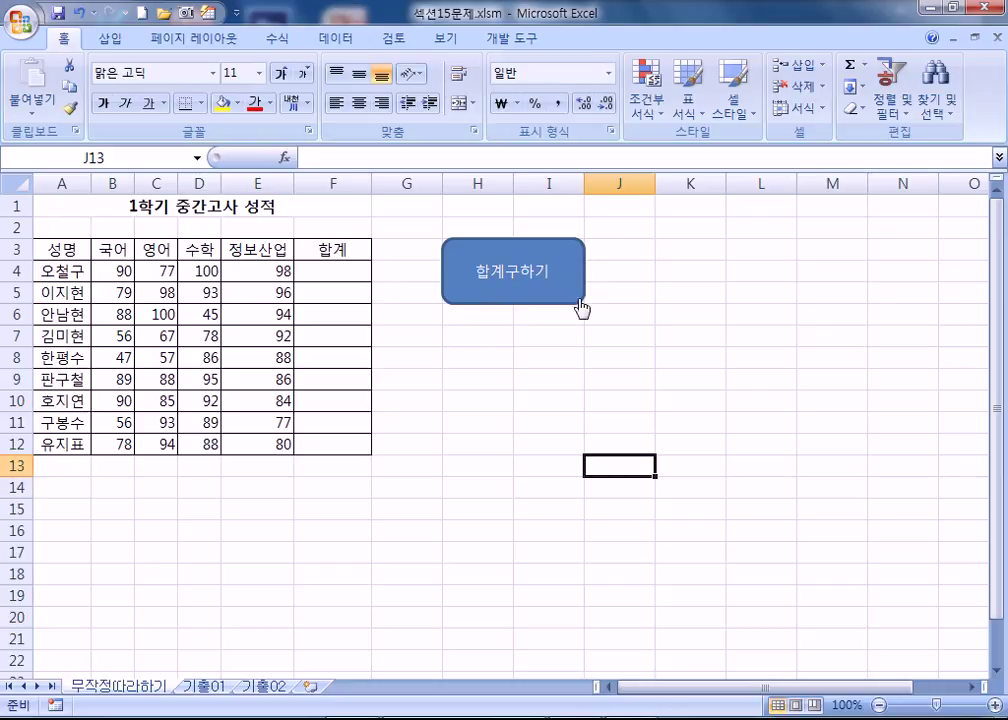
pyautogui.click(527, 298)
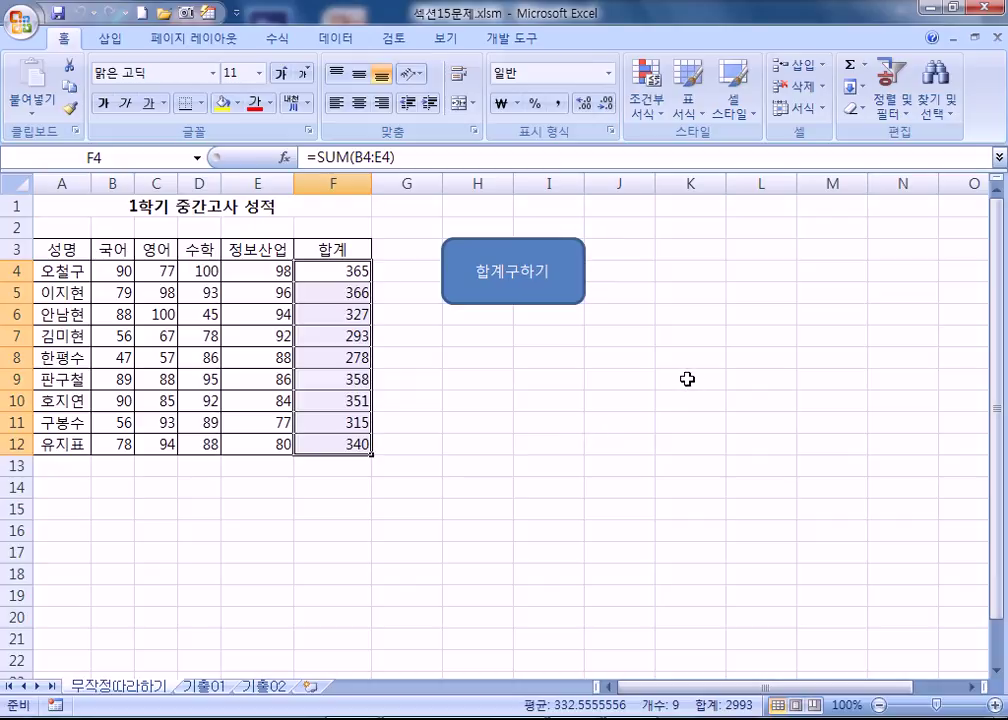
pyautogui.click(520, 340)
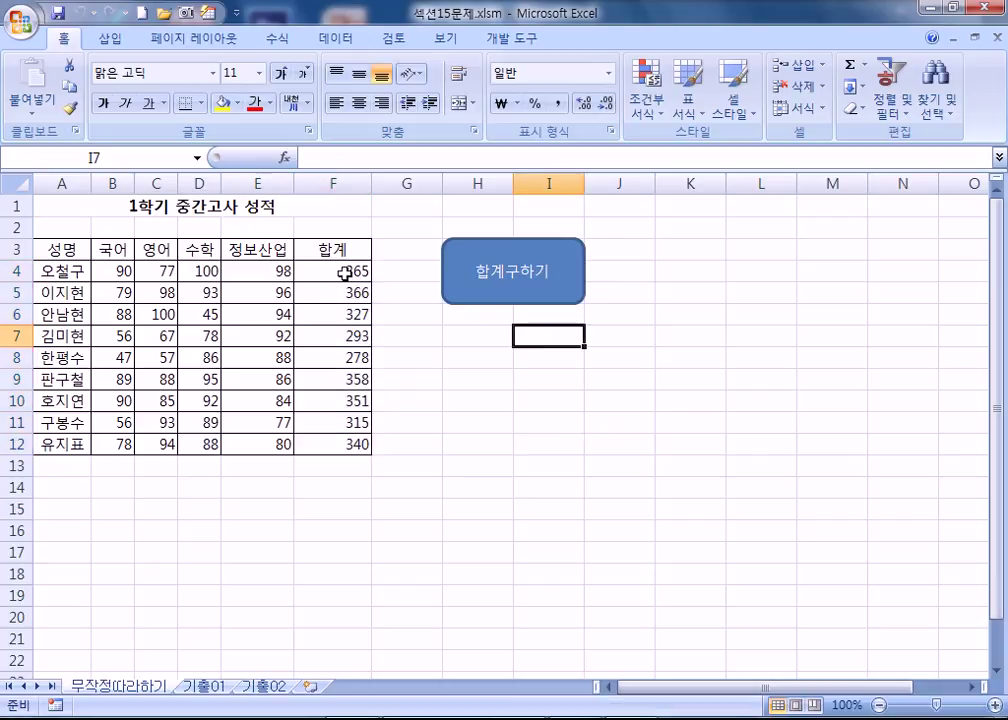
# Step: Clear F5:F12, leaving the formula in F4, and enter 0 in F5
pyautogui.click(340, 271)
pyautogui.moveTo(337, 293); pyautogui.dragTo(336, 444)
pyautogui.press('Delete')
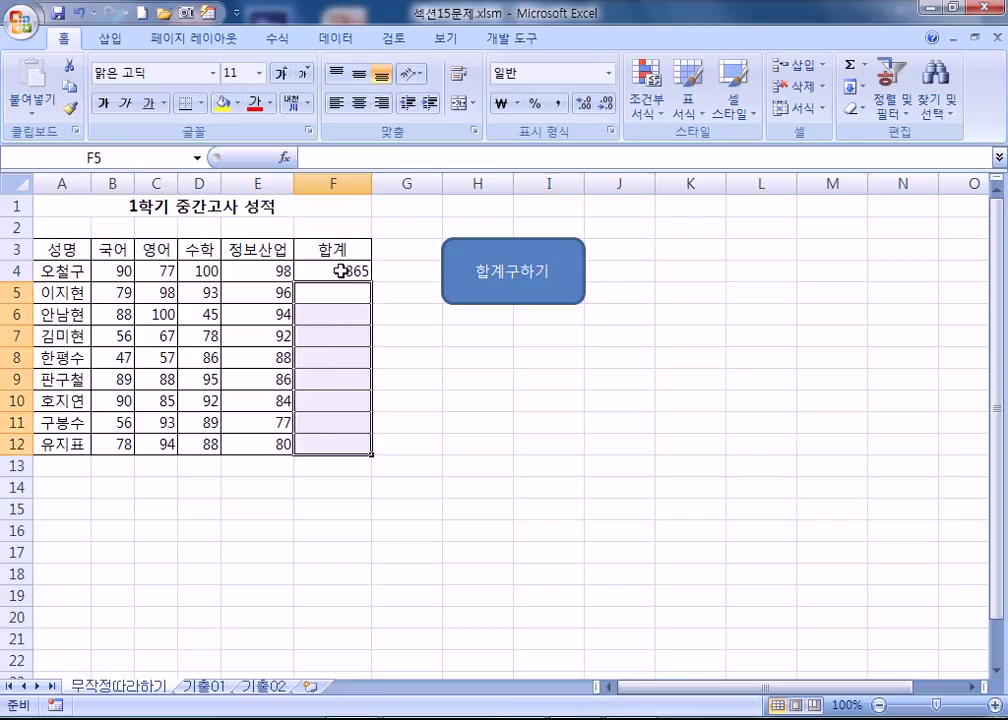
pyautogui.click(338, 270)
pyautogui.click(342, 292)
pyautogui.write('0')
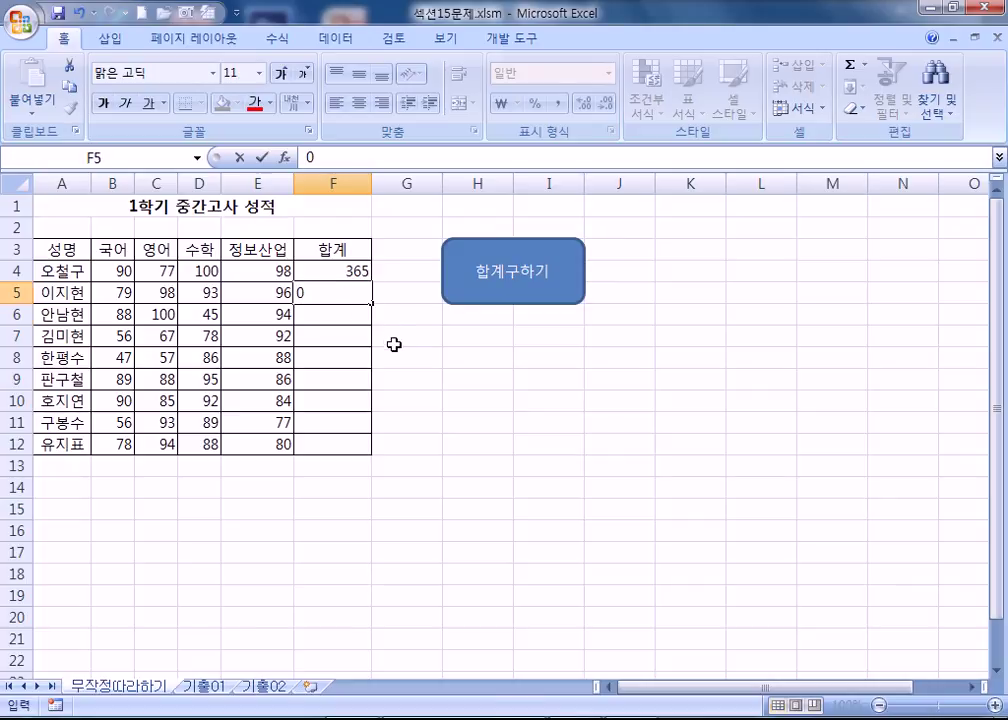
pyautogui.press('Return')
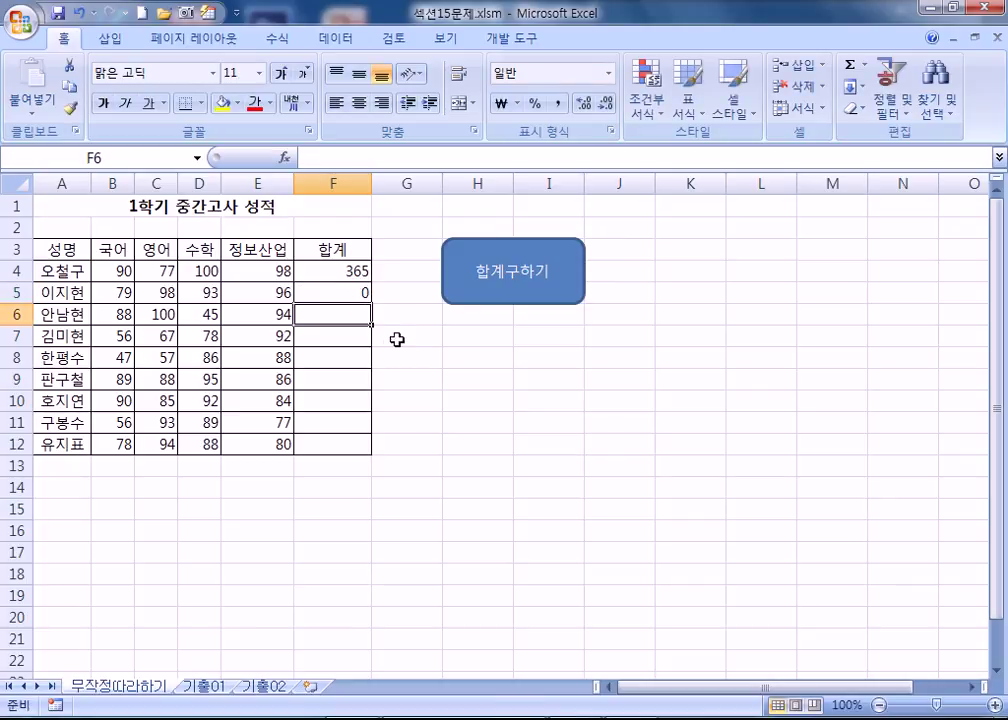
pyautogui.click(345, 292)
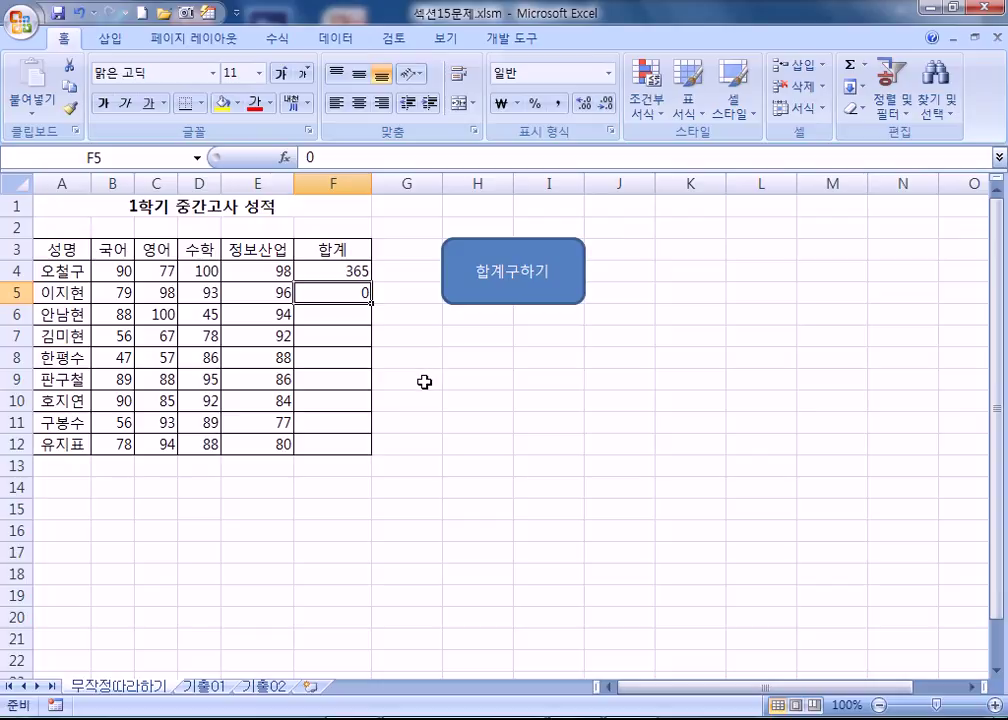
# Step: Switch to Notepad and insert the line 불필요한 내용이 첨가 between items 2 and 3 of the macro procedure
pyautogui.hotkey('alt', 'Tab')
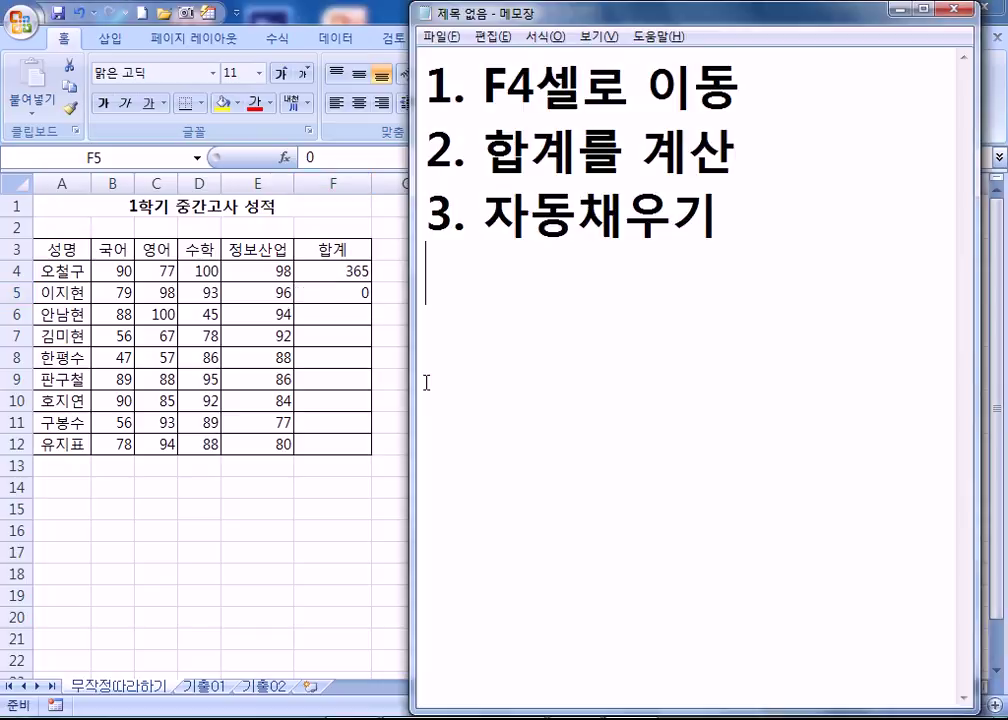
pyautogui.click(771, 147)
pyautogui.write('\\')
pyautogui.press('Return')
pyautogui.press('BackSpace')
pyautogui.press('BackSpace')
pyautogui.press('Return')
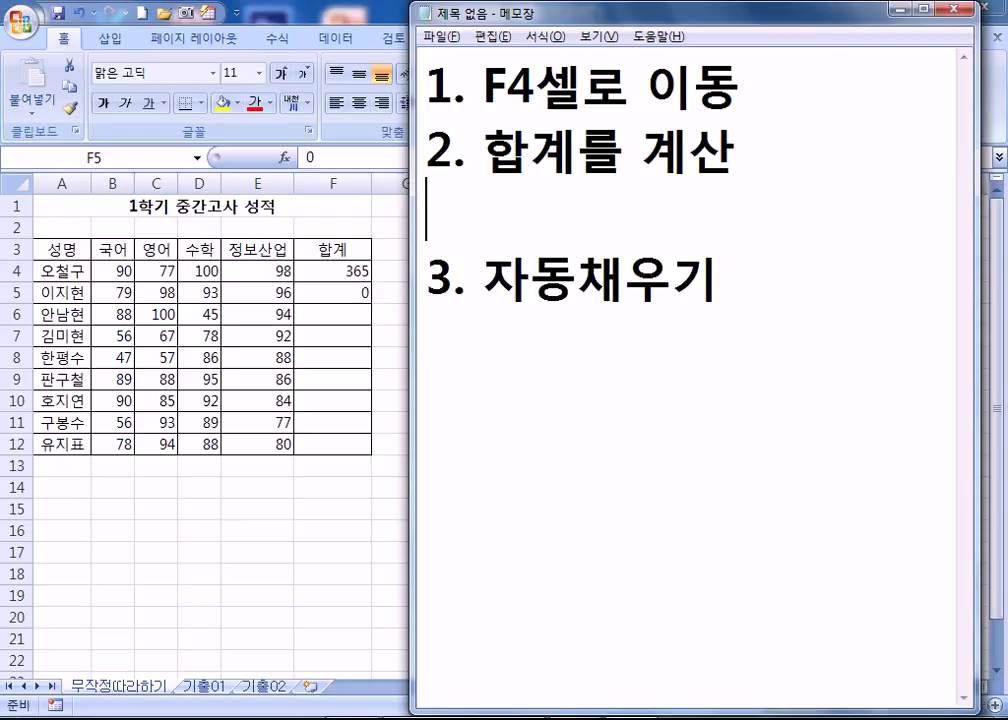
pyautogui.write('QMF')
pyautogui.press('BackSpace')
pyautogui.press('BackSpace')
pyautogui.press('BackSpace')
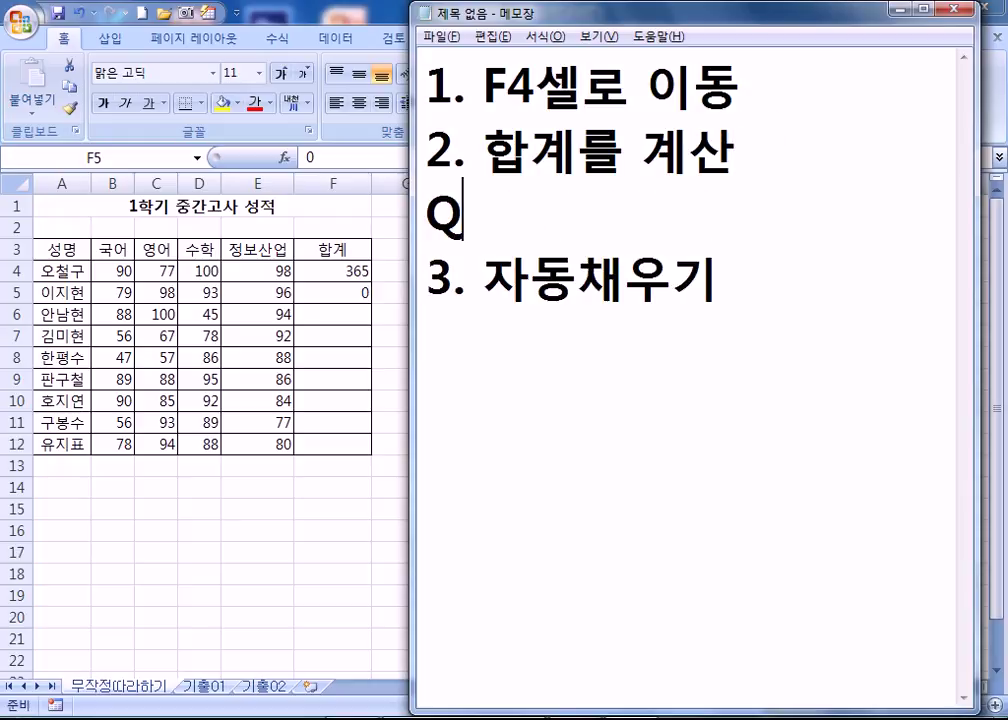
pyautogui.press('Hangul')
pyautogui.write('불필요한')
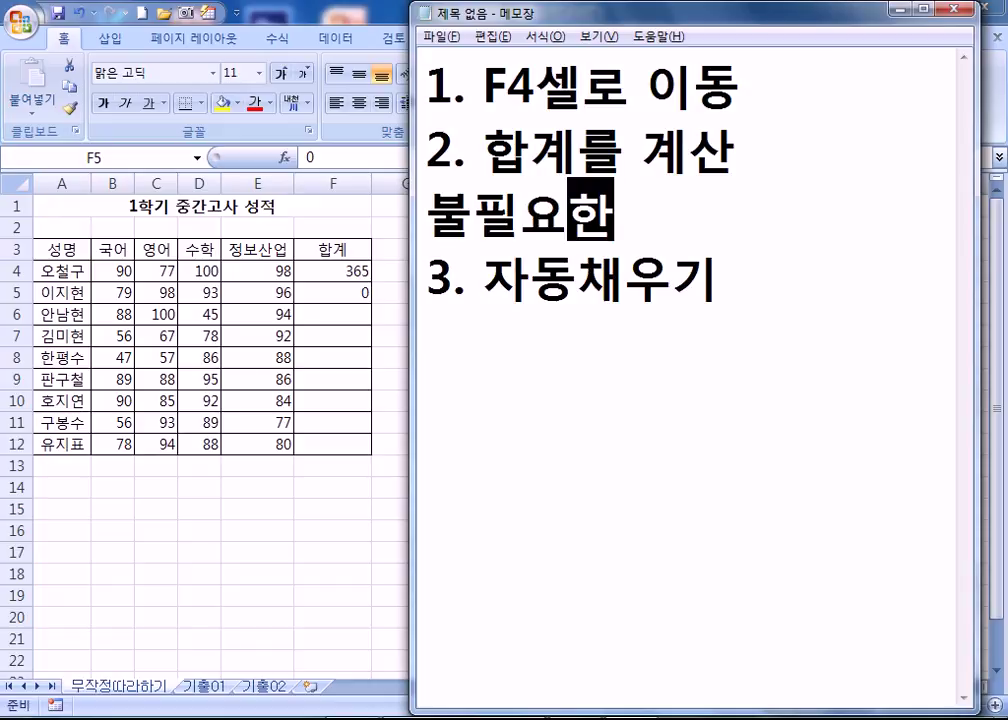
pyautogui.write(' 내용이 ㅊㅓㅁ가')
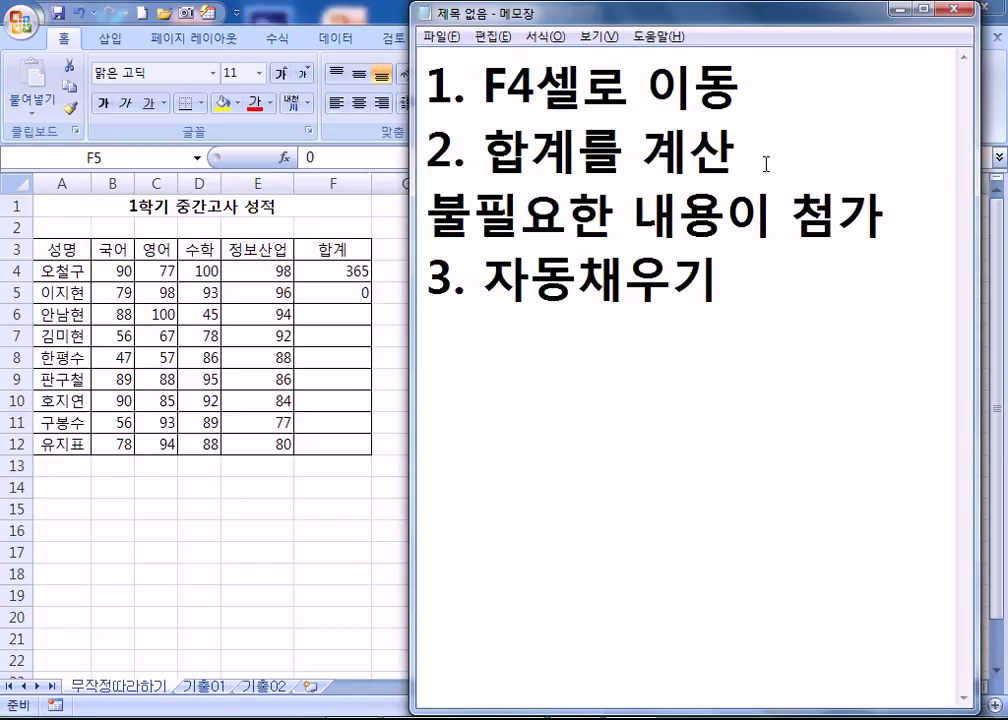
# Step: Switch back to Excel and close 섹션15문제.xlsm without saving the changes
pyautogui.hotkey('alt', 'Tab')
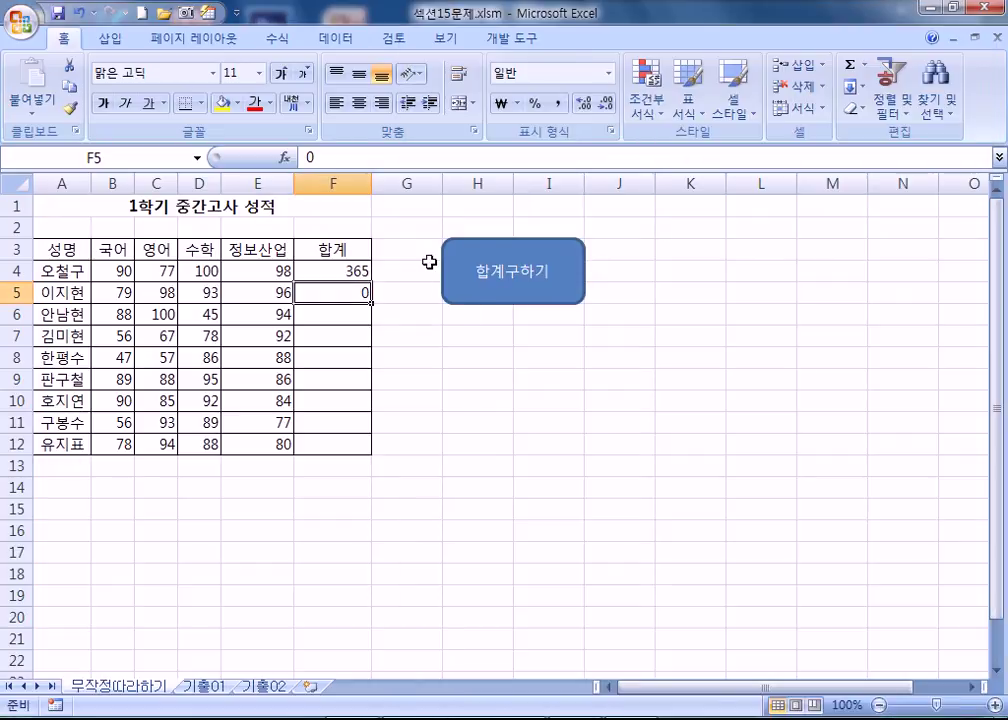
pyautogui.hotkey('shift', 'F11')
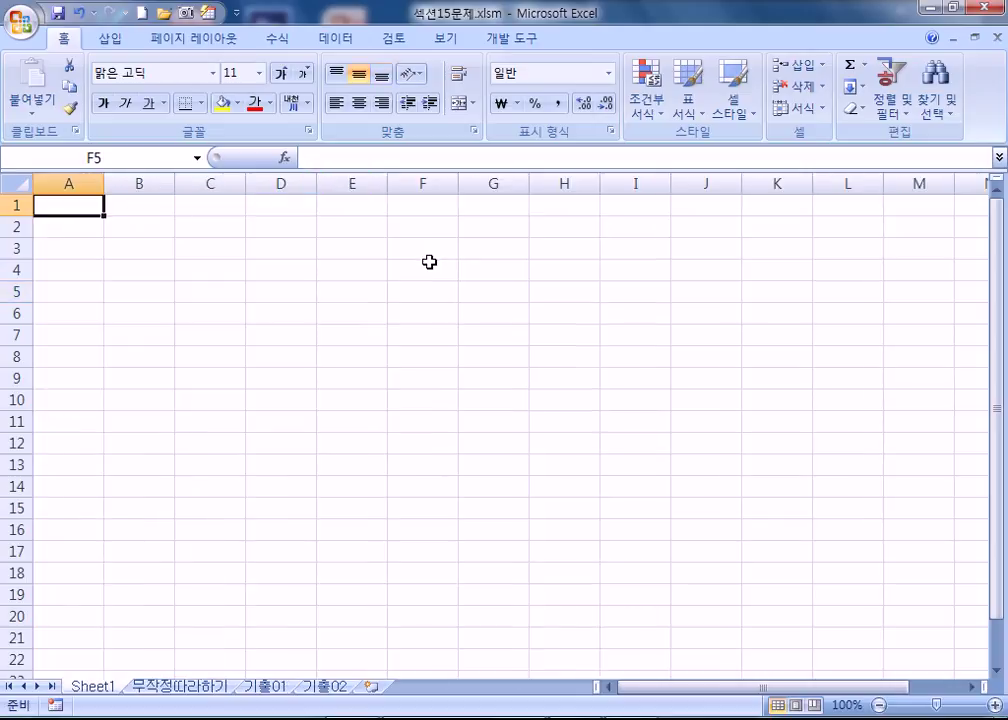
pyautogui.hotkey('alt', 'F4')
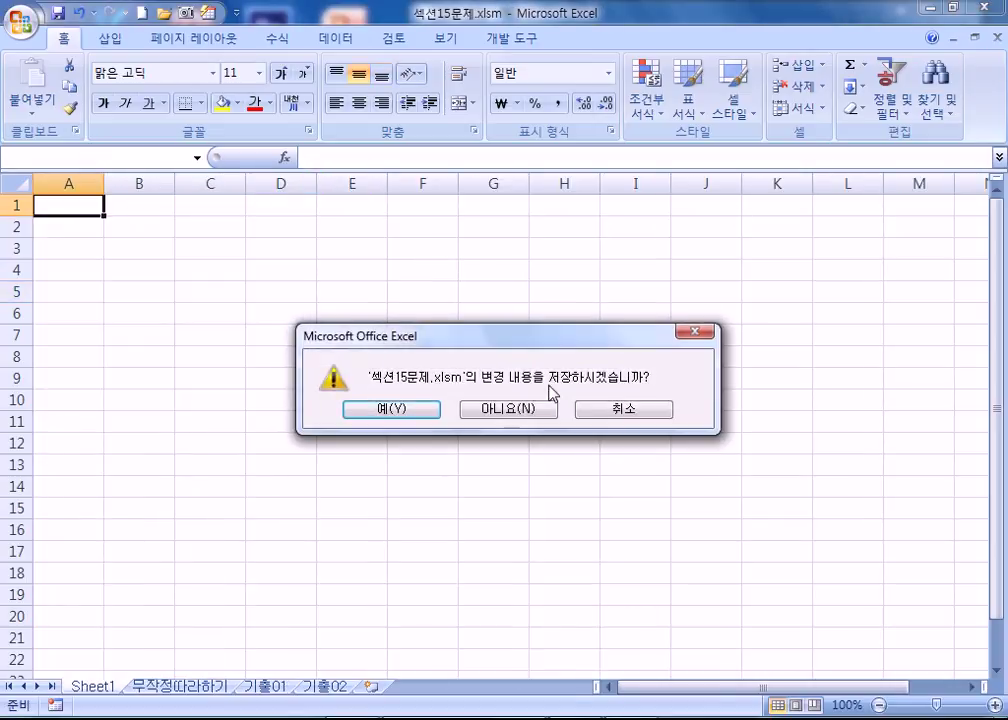
pyautogui.click(518, 406)
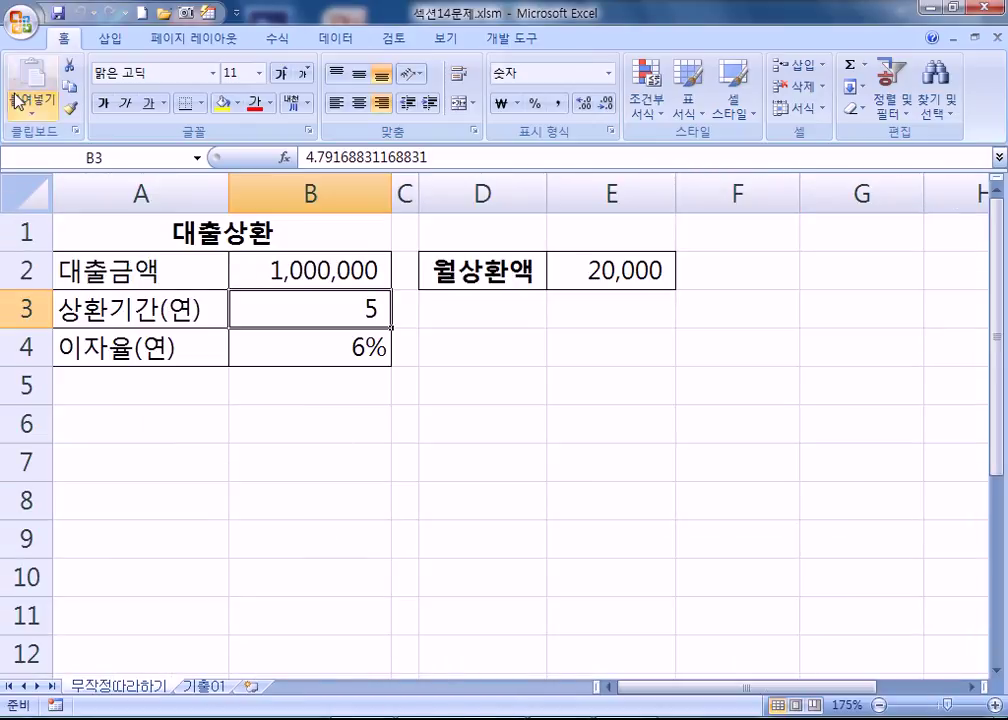
# Step: Open a fresh copy of 섹션15문제.xlsm from the 01 섹션 folder
pyautogui.click(20, 22)
pyautogui.click(67, 103)
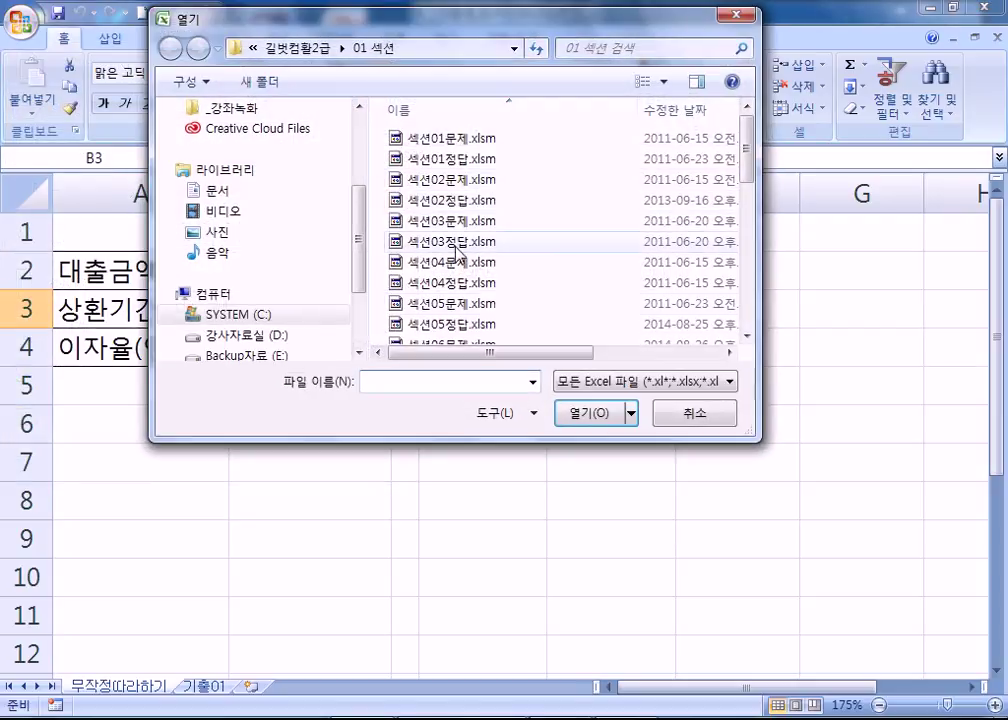
pyautogui.click(515, 297)
pyautogui.scroll(-7, 529, 326)
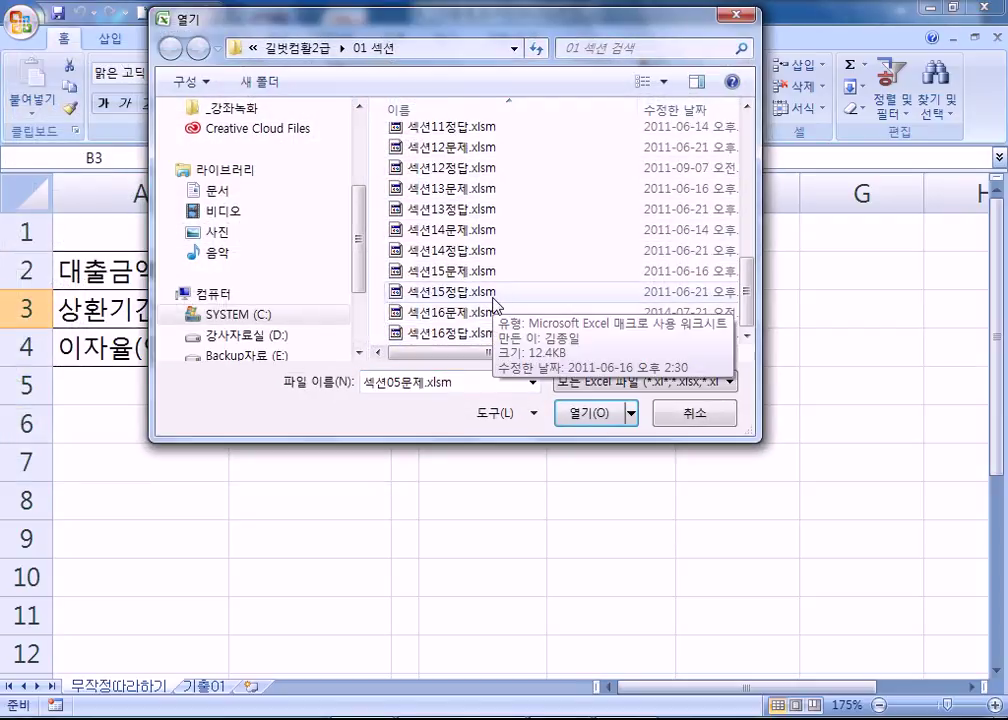
pyautogui.doubleClick(450, 270)
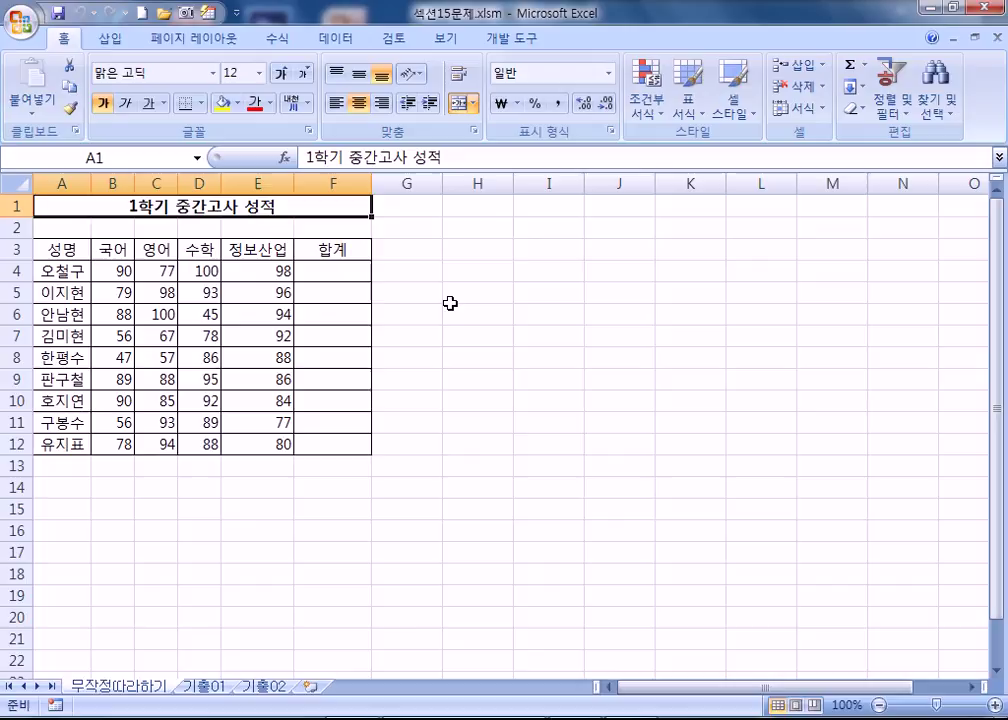
# Step: Draw a rounded rectangle about 3.81 cm wide and 1.67 cm high over cells H3:I5
pyautogui.click(335, 268)
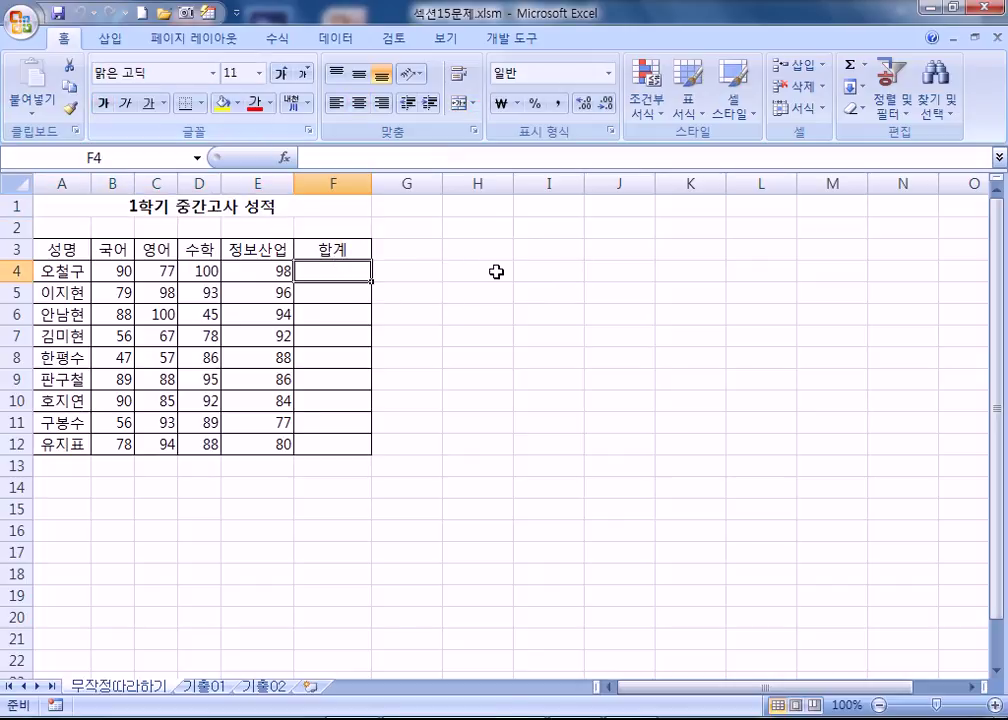
pyautogui.click(548, 314)
pyautogui.click(109, 38)
pyautogui.click(210, 97)
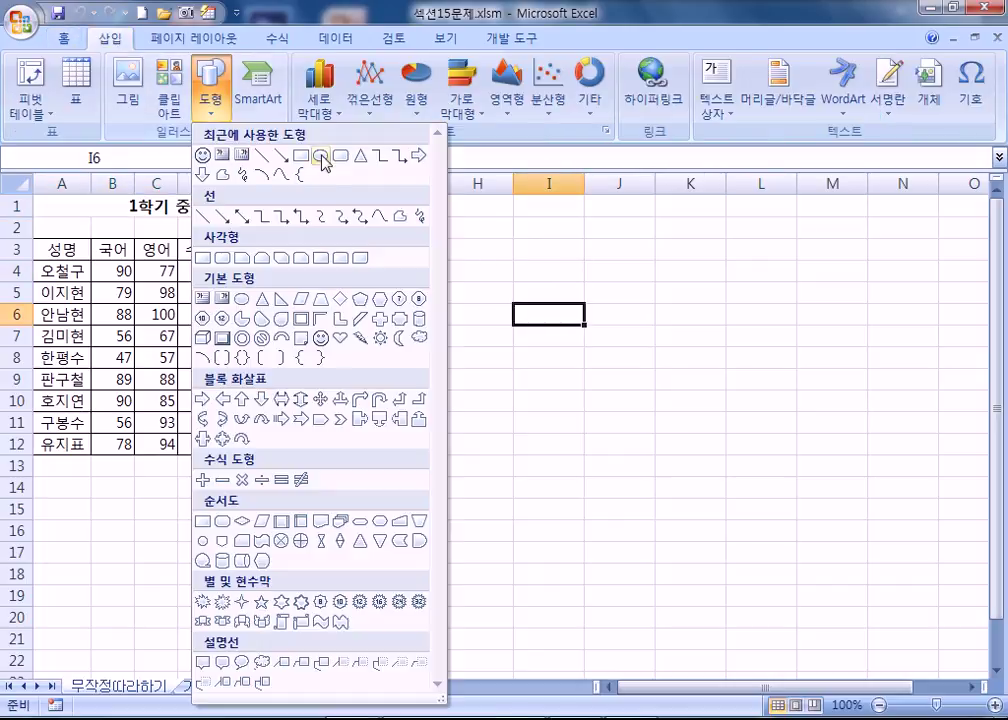
pyautogui.click(220, 258)
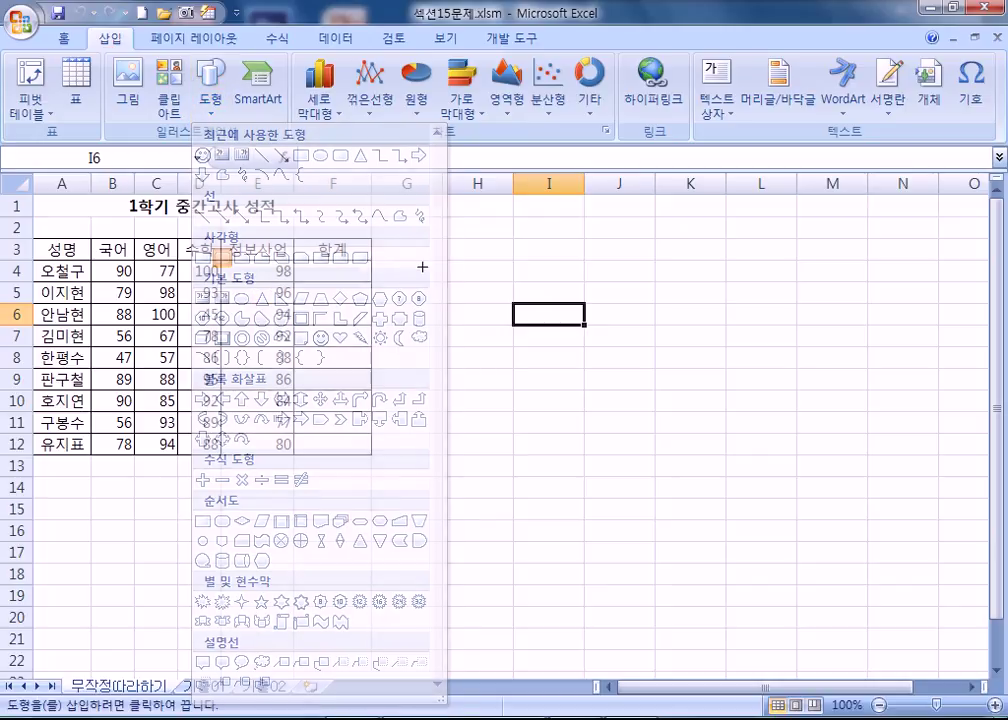
pyautogui.moveTo(450, 242); pyautogui.dragTo(585, 303)
pyautogui.moveTo(442, 271); pyautogui.dragTo(436, 271)
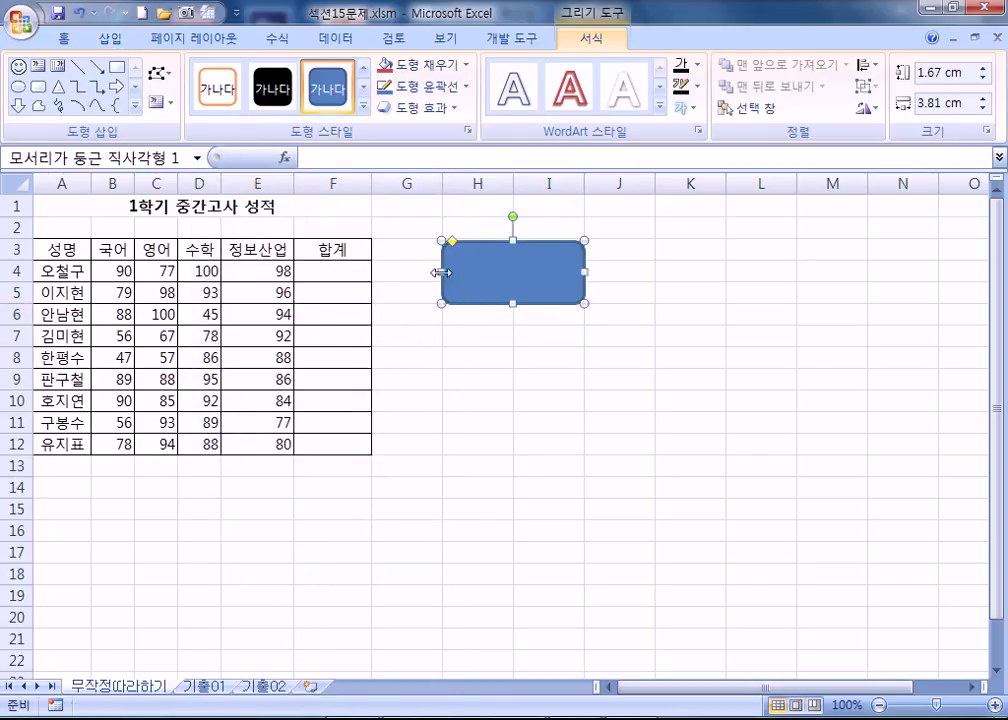
# Step: Label the rounded rectangle 합계구하기
pyautogui.write('GKQ')
pyautogui.hotkey('shift', 'Home')
pyautogui.write('합')
pyautogui.press('BackSpace')
pyautogui.press('BackSpace')
pyautogui.press('BackSpace')
pyautogui.write('합ㄱ')
pyautogui.write('구하기')
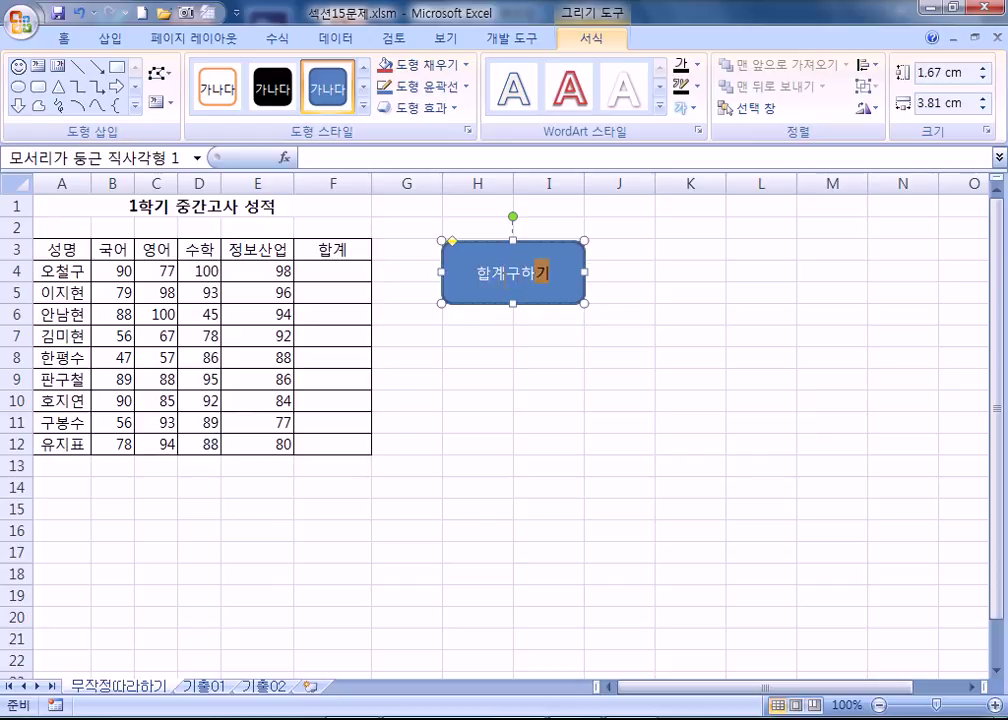
# Step: Assign the macro name 합계구하기 to the rounded rectangle without recording, and check the workbook's macro list
pyautogui.rightClick(570, 253)
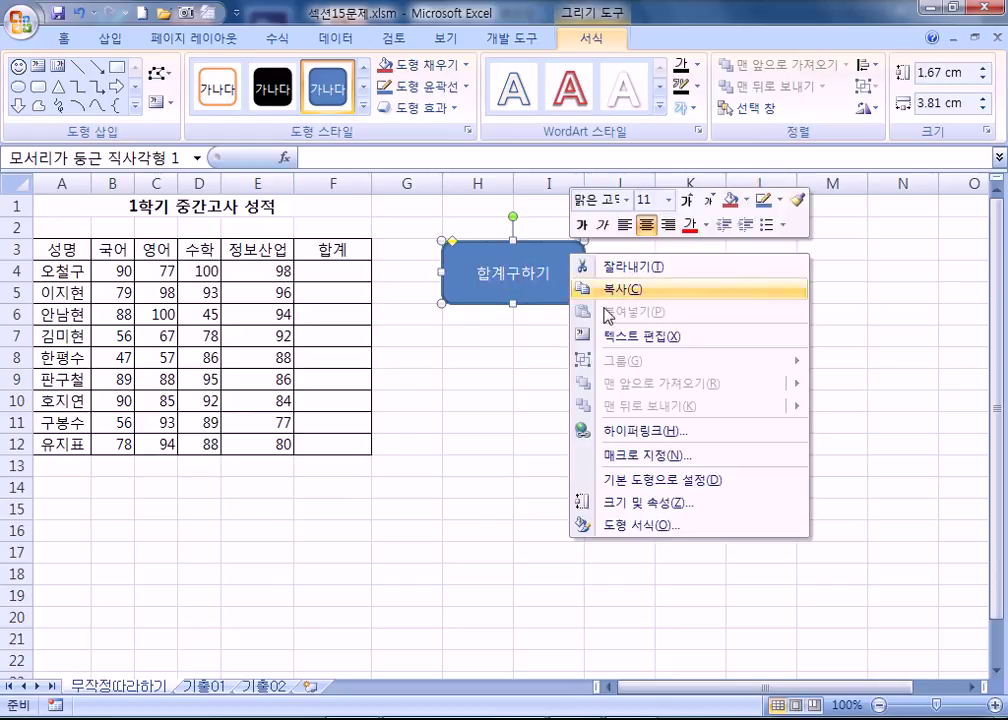
pyautogui.click(653, 461)
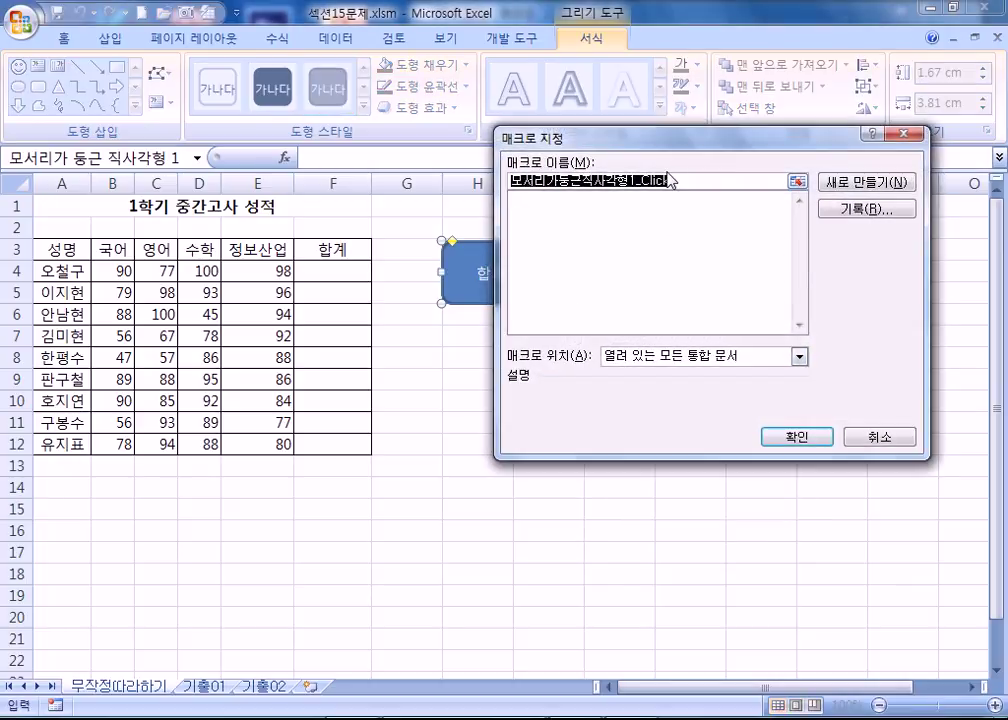
pyautogui.write('합계')
pyautogui.write('구하기')
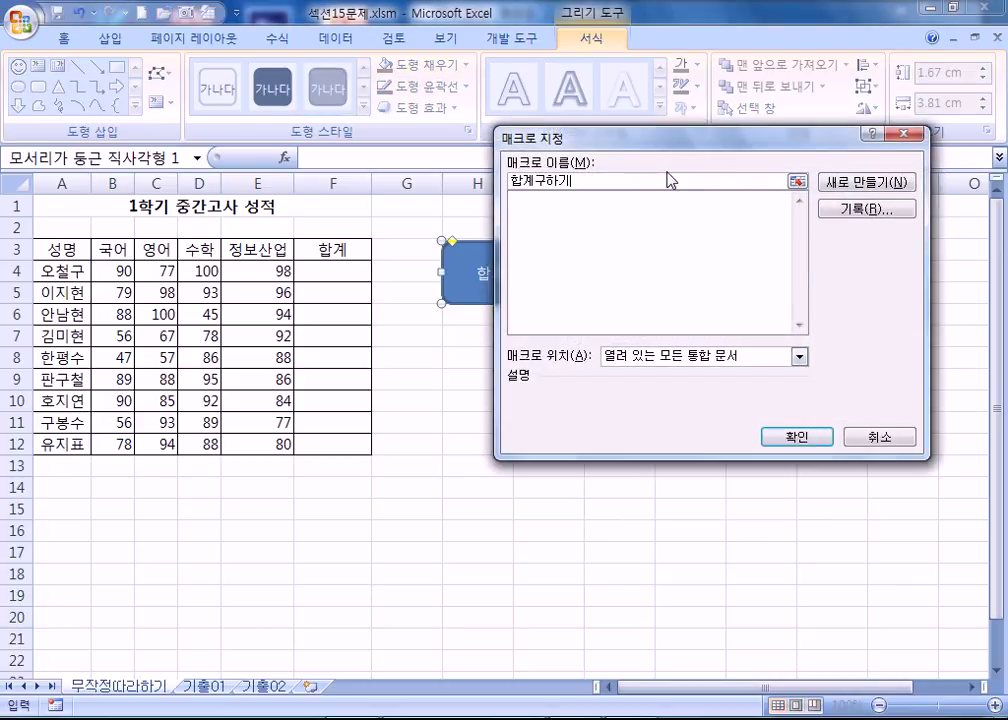
pyautogui.press('Return')
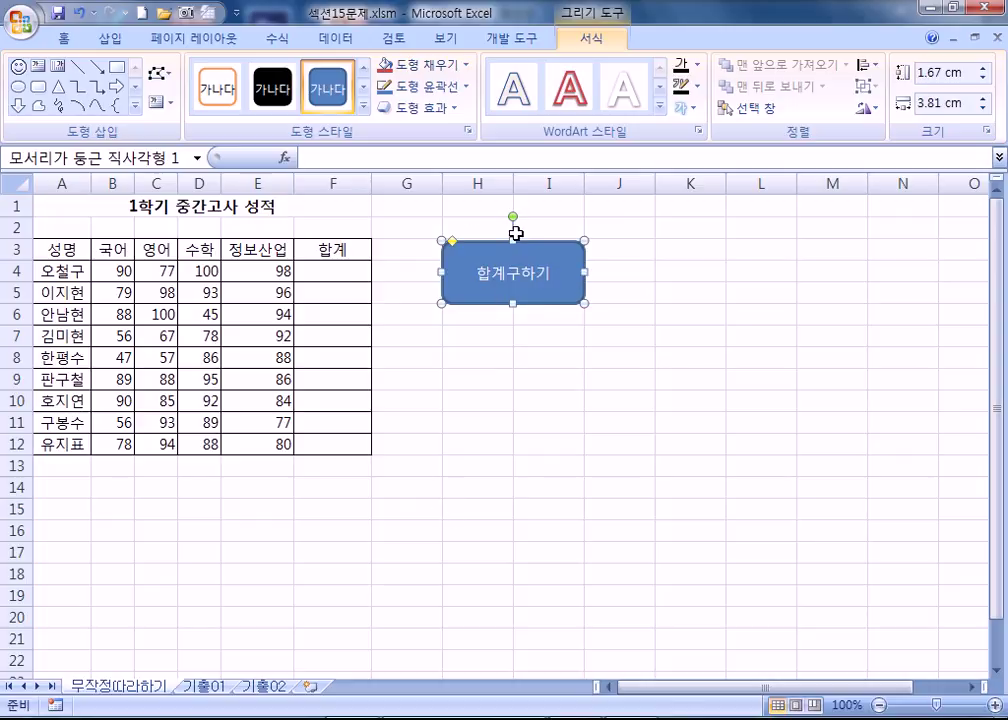
pyautogui.hotkey('alt', 'F8')
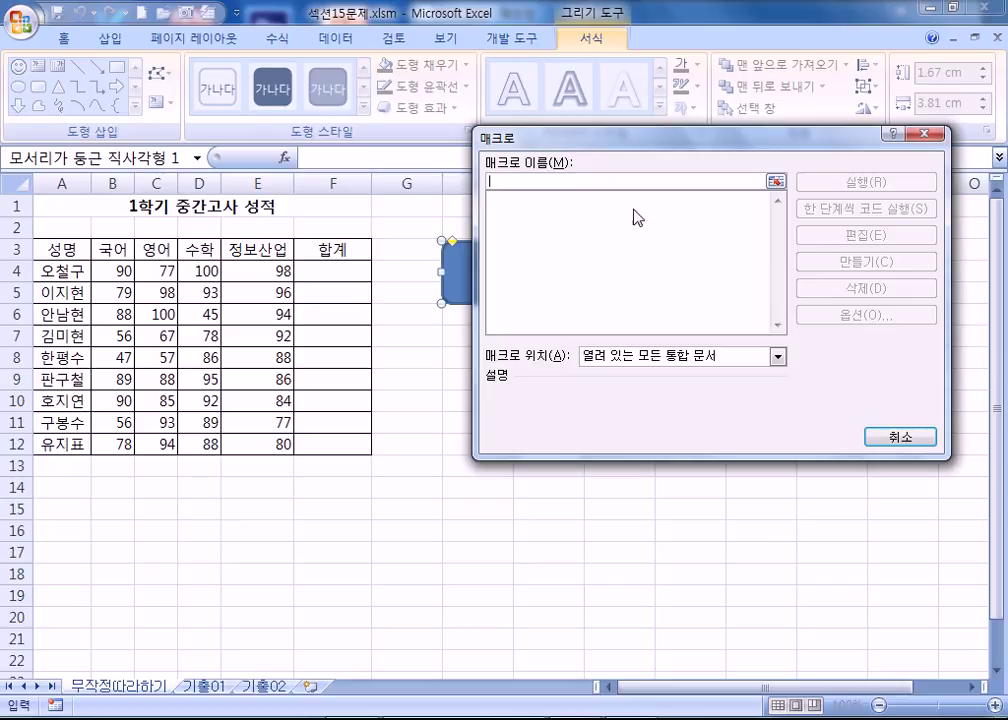
pyautogui.press('Escape')
# Step: Remove the workbook prefix from the shape's assigned macro name and start recording 합계구하기 in the current workbook (현재 통합 문서)
pyautogui.rightClick(570, 269)
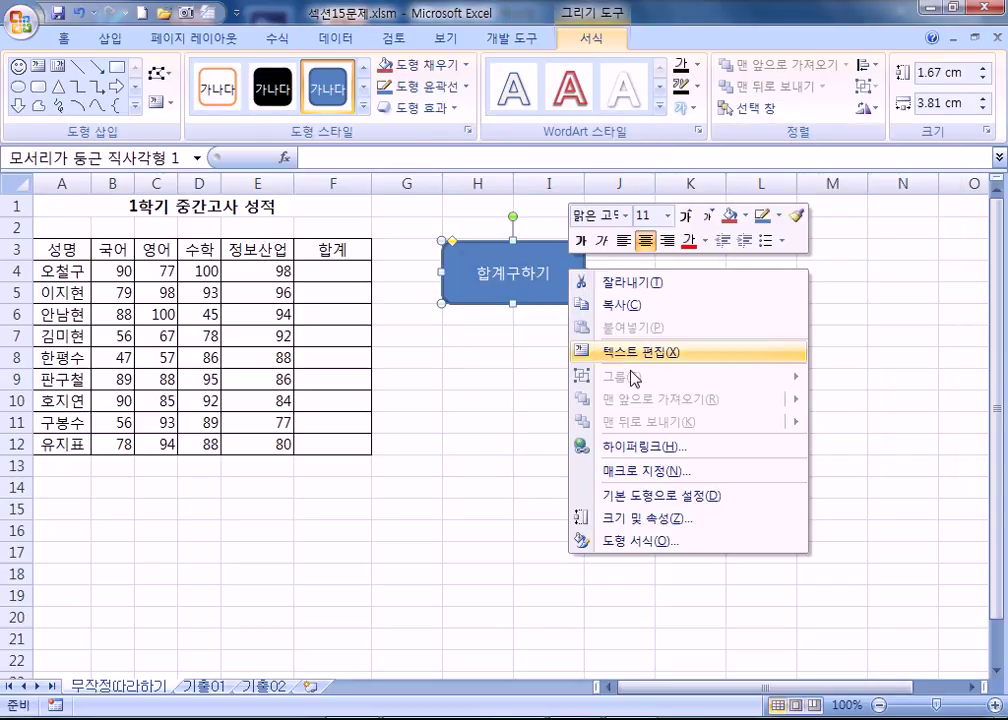
pyautogui.click(648, 485)
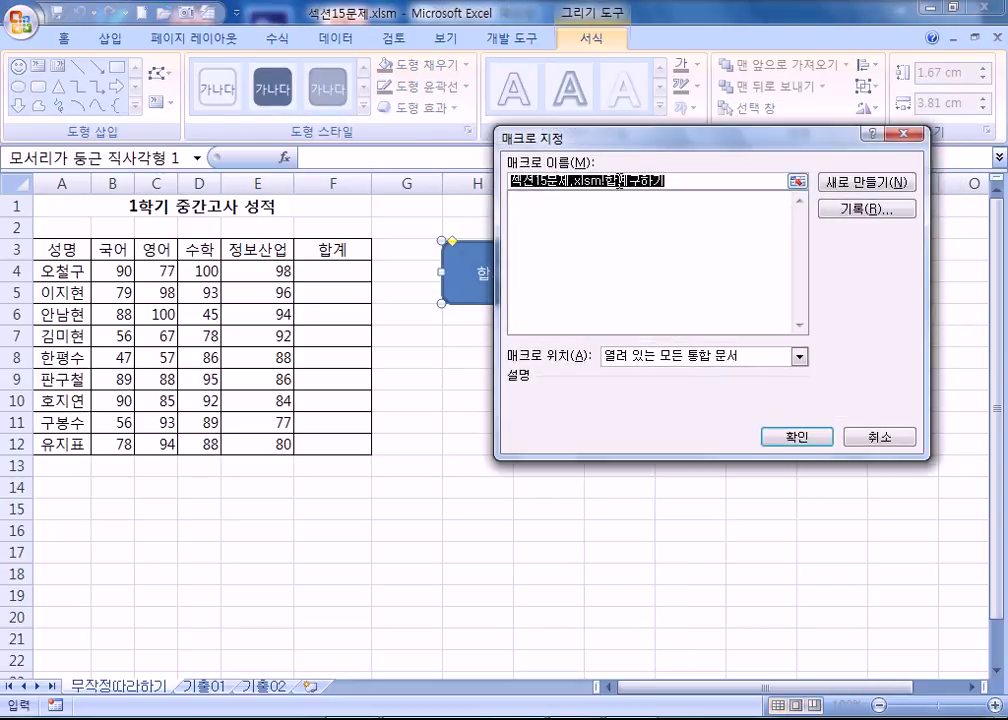
pyautogui.click(619, 182)
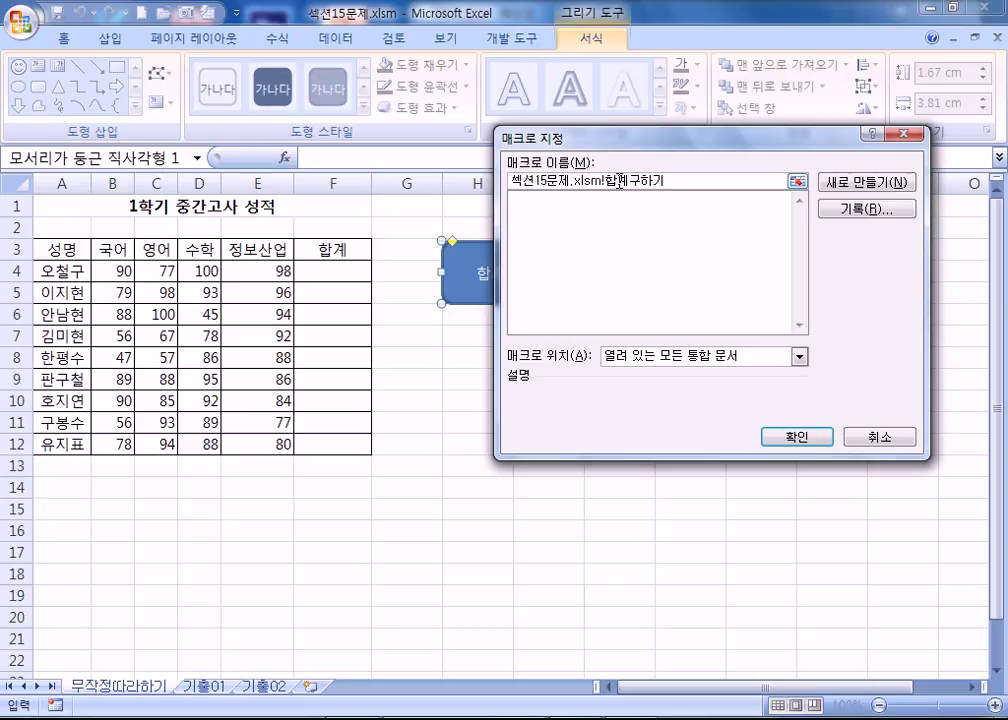
pyautogui.press('Delete')
pyautogui.press('Delete')
pyautogui.press('Delete')
pyautogui.press('Delete')
pyautogui.press('Delete')
pyautogui.press('Delete')
pyautogui.press('Delete')
pyautogui.press('Delete')
pyautogui.press('Delete')
pyautogui.press('Delete')
pyautogui.press('Delete')
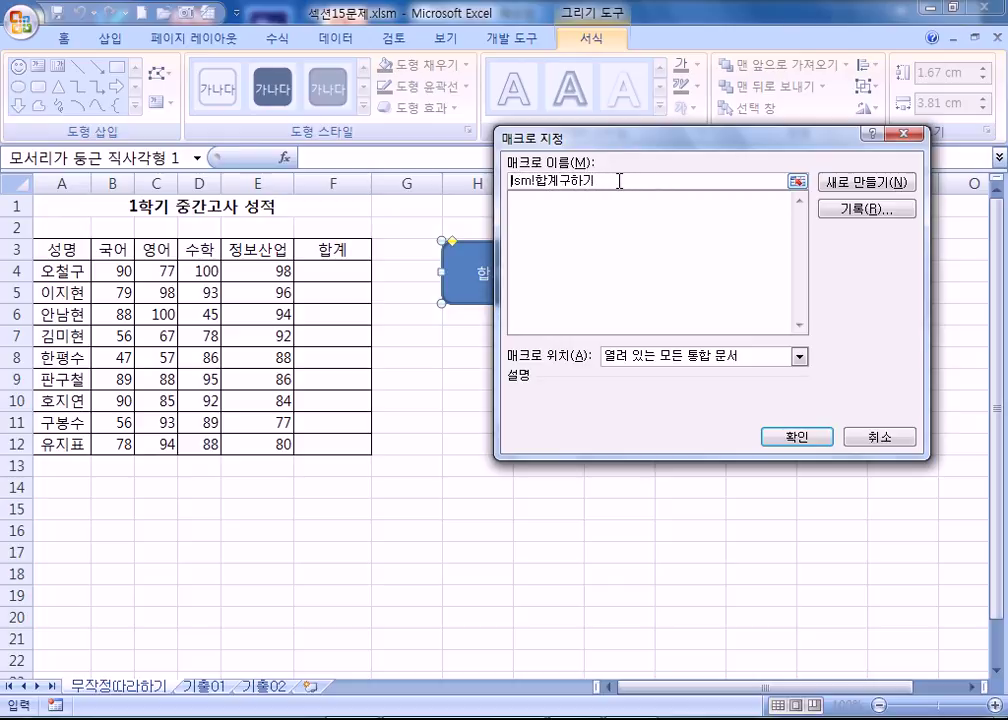
pyautogui.press('Delete')
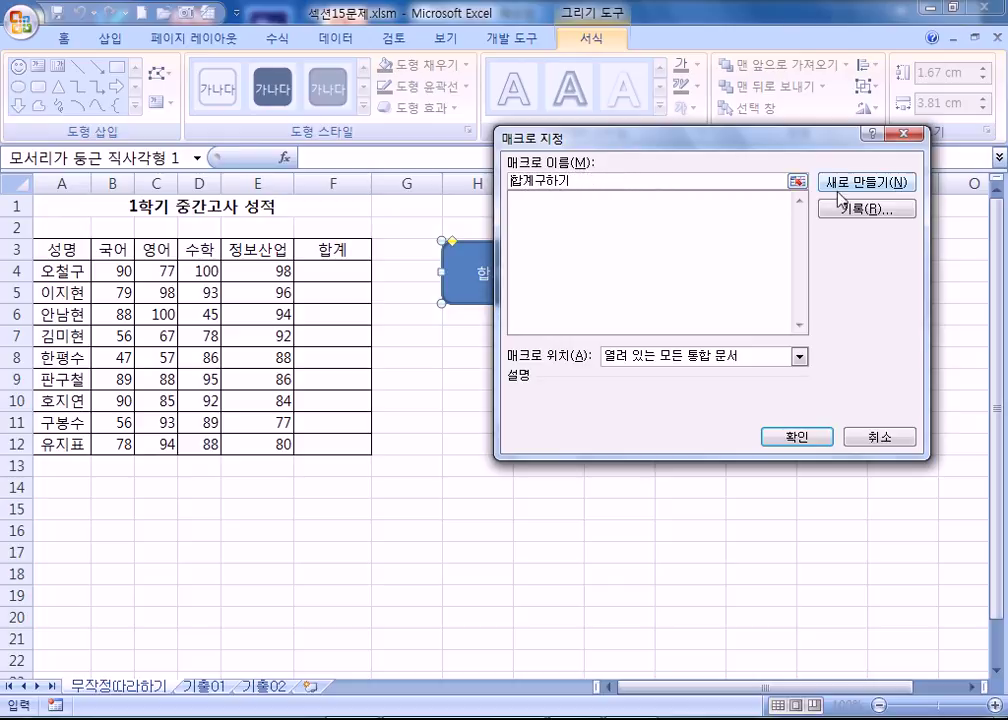
pyautogui.click(855, 211)
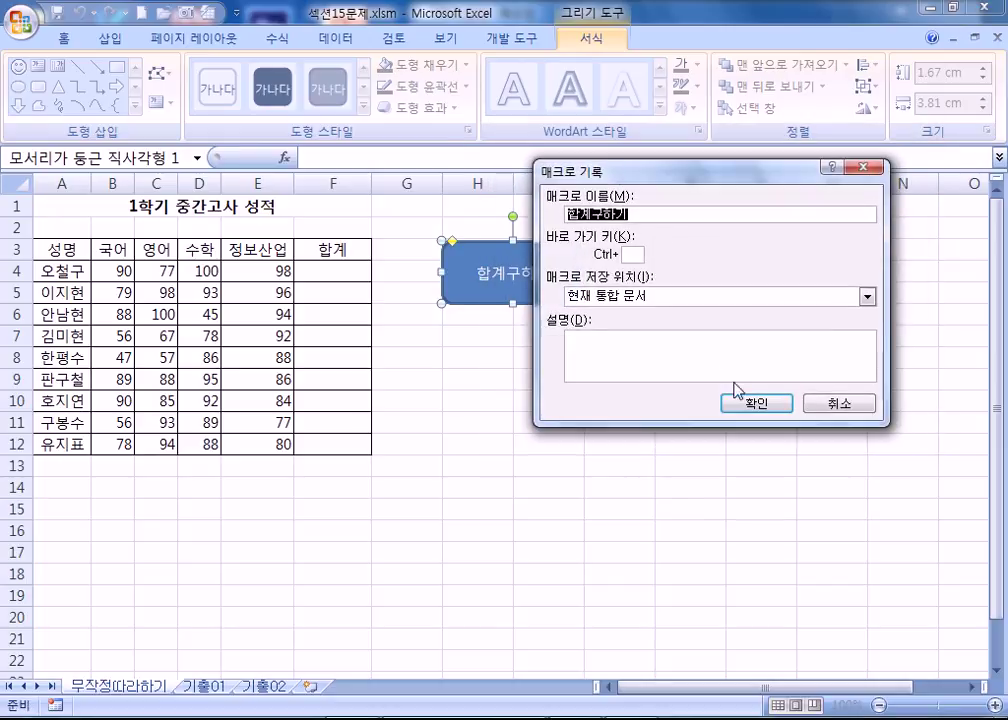
pyautogui.click(756, 405)
# Step: Enter =SUM(B4:E4) in F4 and an unnecessary 0 in F5 while recording the macro
pyautogui.click(323, 273)
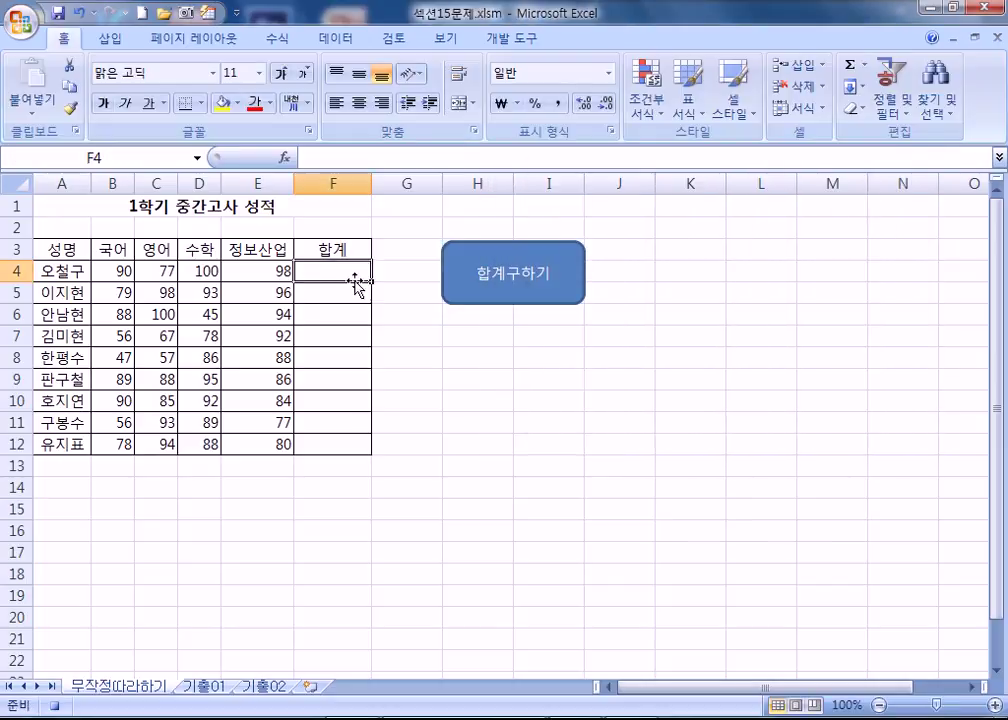
pyautogui.write('=SUM(')
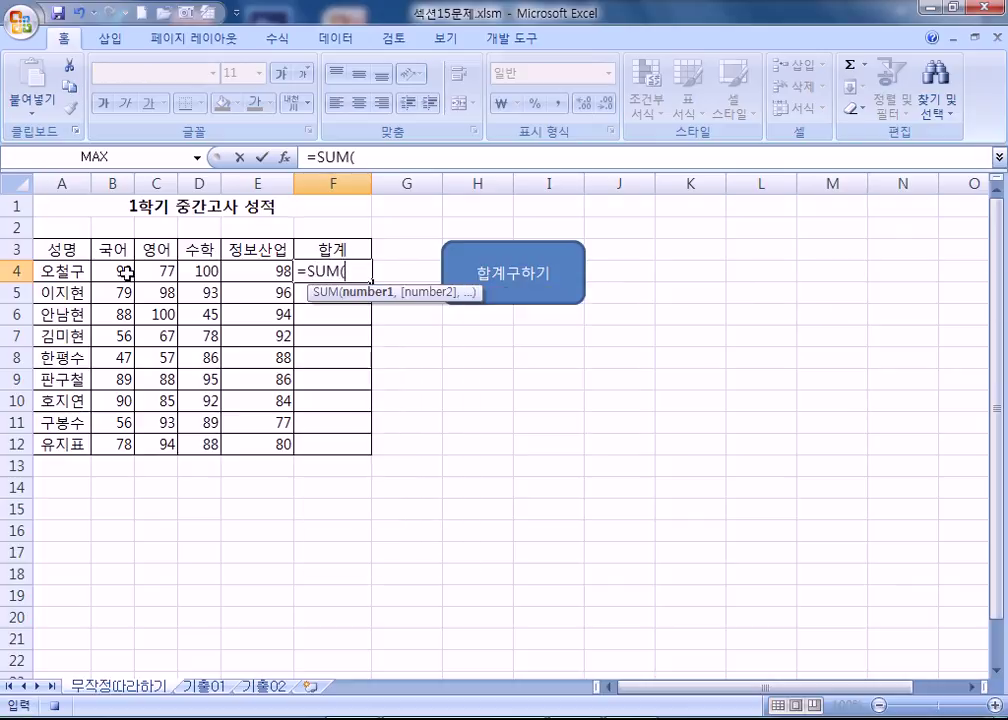
pyautogui.moveTo(119, 270); pyautogui.dragTo(275, 271)
pyautogui.press('Return')
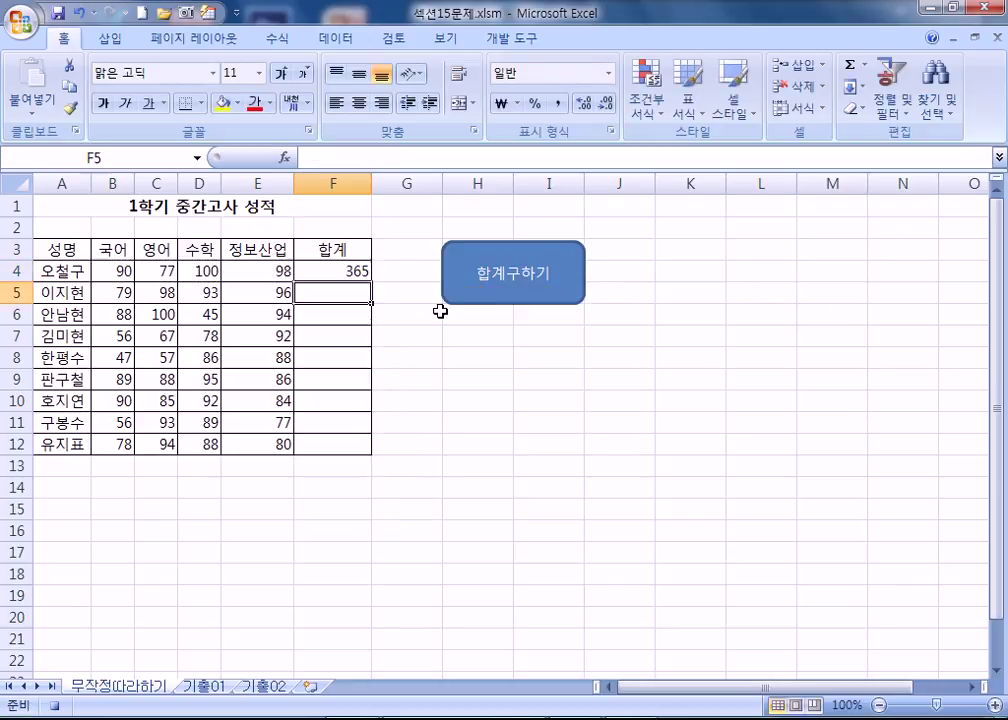
pyautogui.write('0')
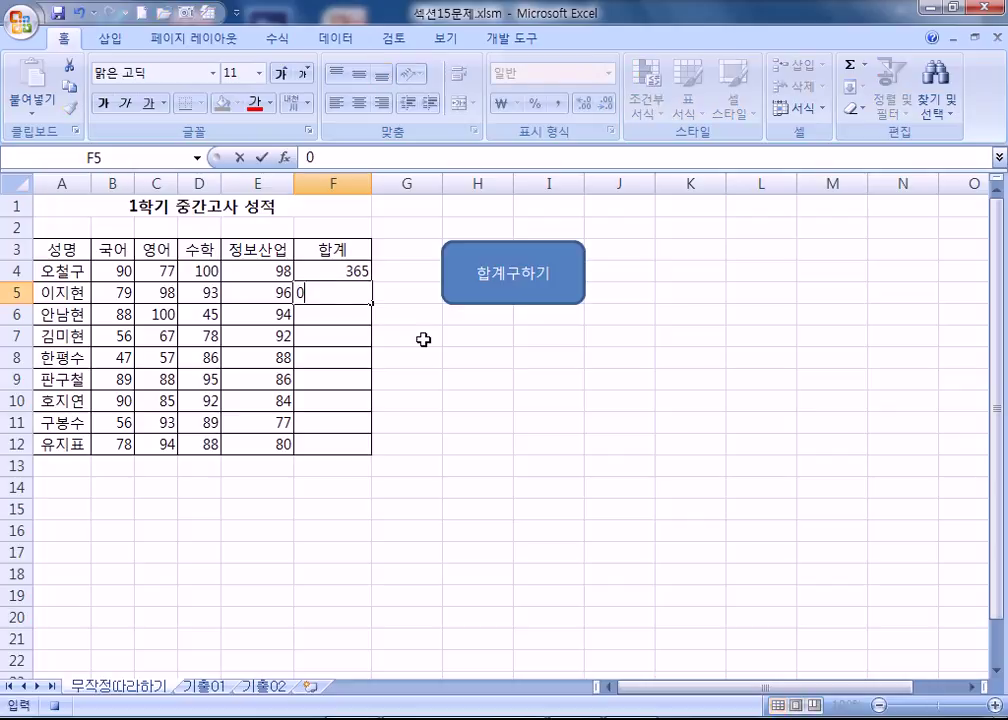
pyautogui.press('Return')
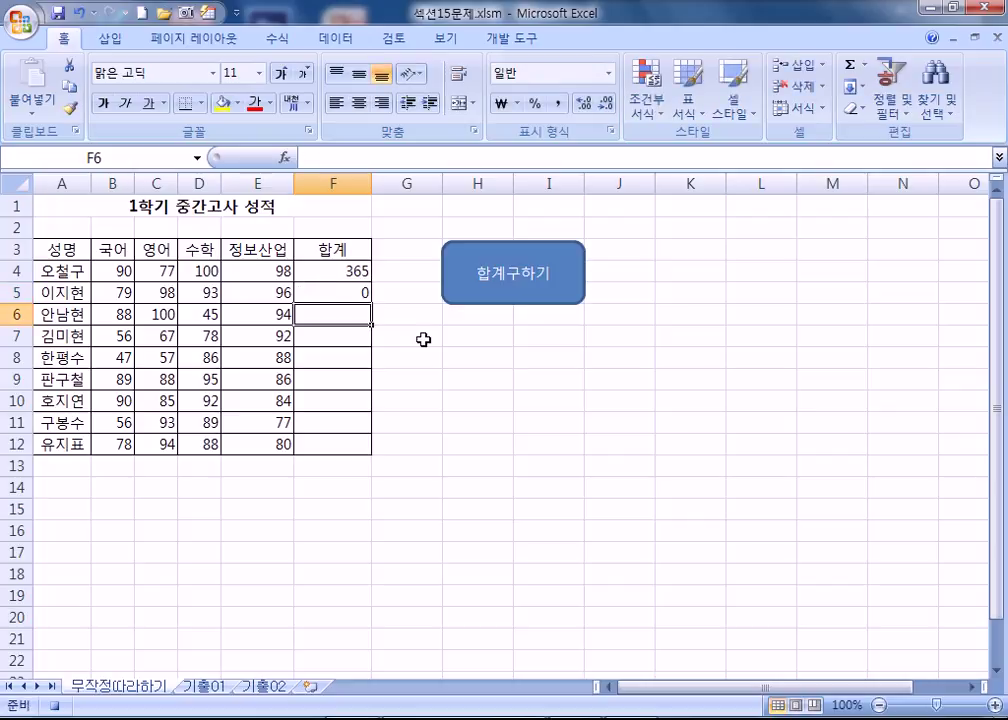
# Step: Autofill the total formula from F4 down to F12 and select F4 again
pyautogui.click(342, 268)
pyautogui.moveTo(371, 283); pyautogui.dragTo(362, 450)
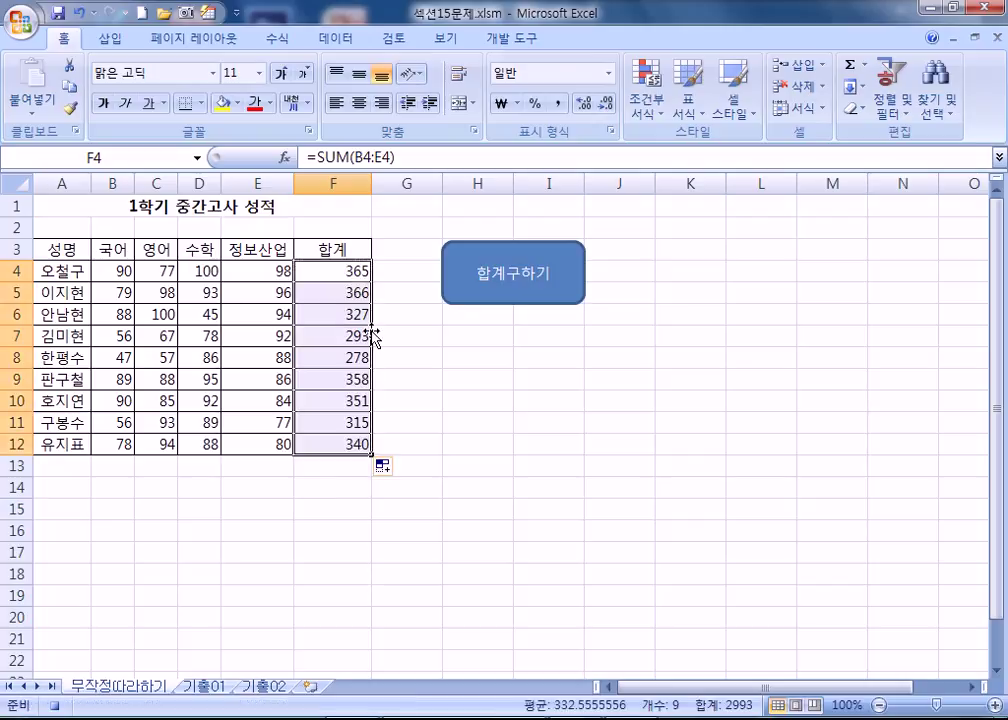
pyautogui.click(364, 271)
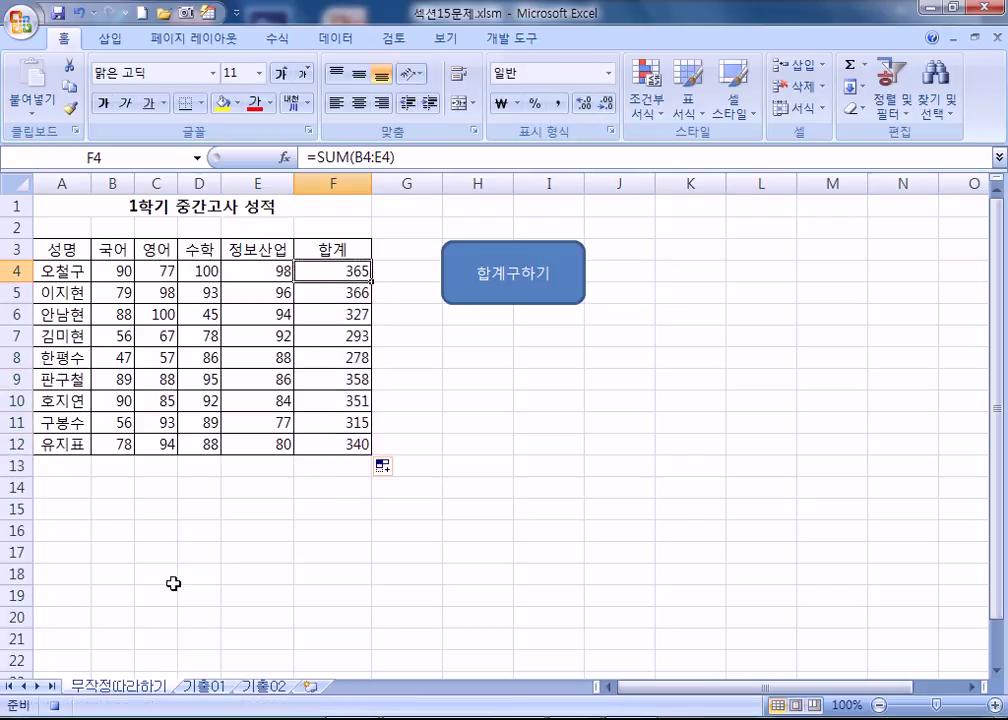
# Step: Stop the macro recording and open the code of the 합계구하기 macro for editing
pyautogui.click(55, 705)
pyautogui.rightClick(565, 305)
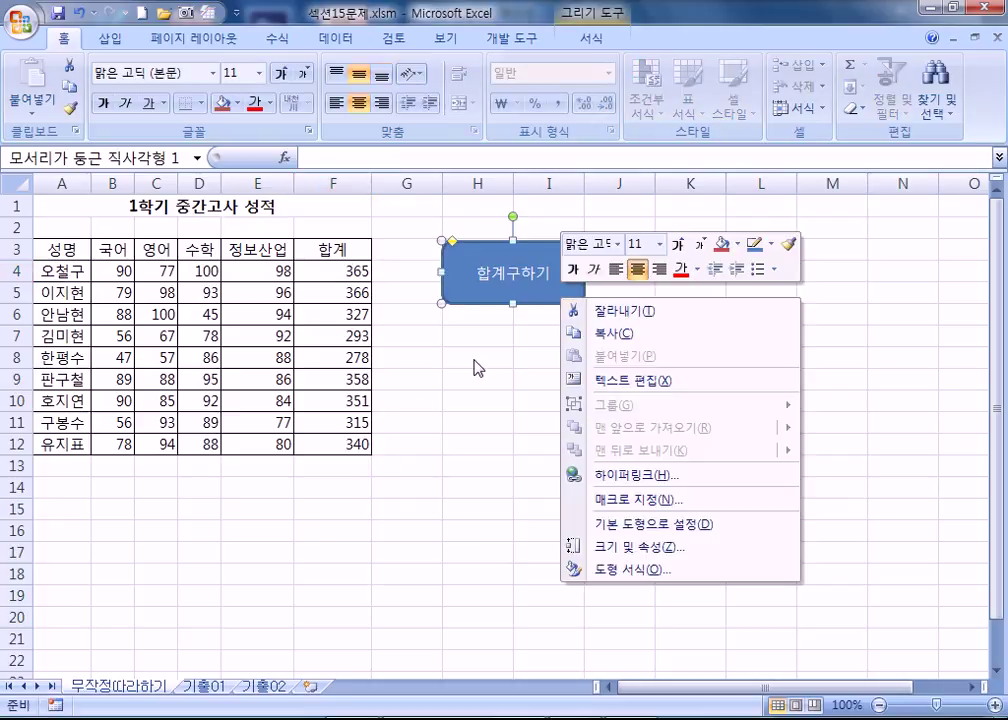
pyautogui.press('Escape')
pyautogui.click(520, 39)
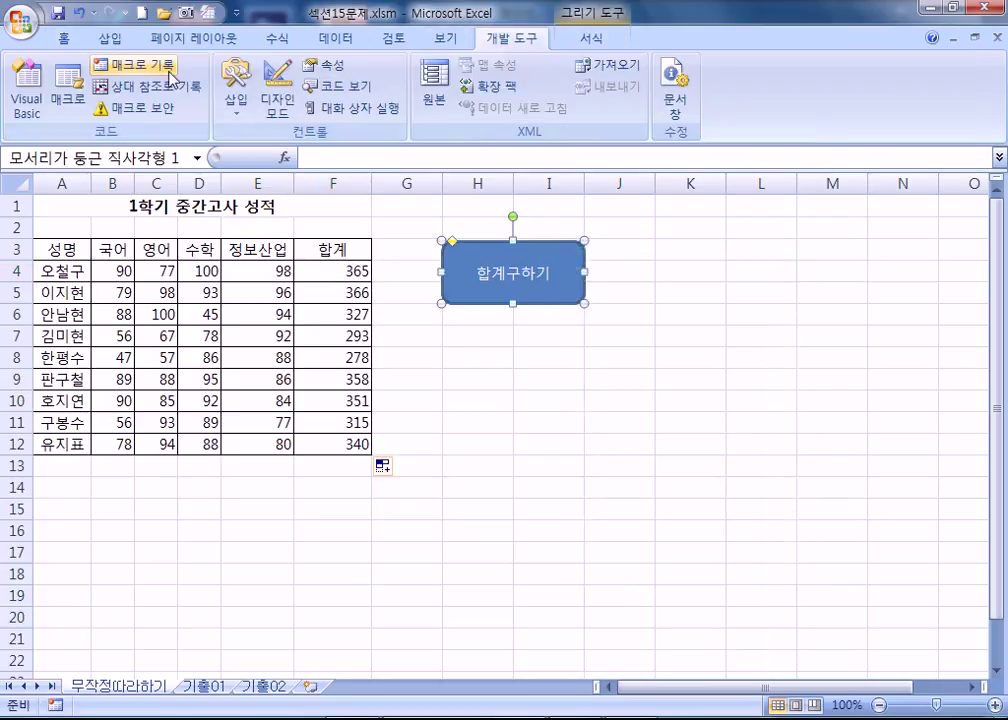
pyautogui.click(75, 84)
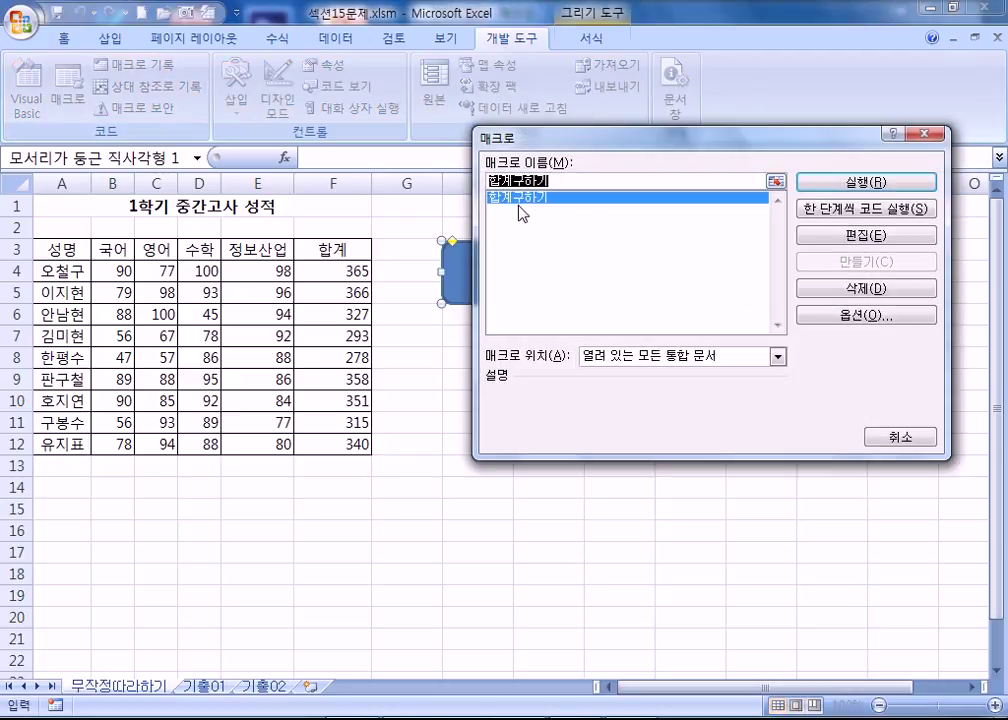
pyautogui.click(800, 240)
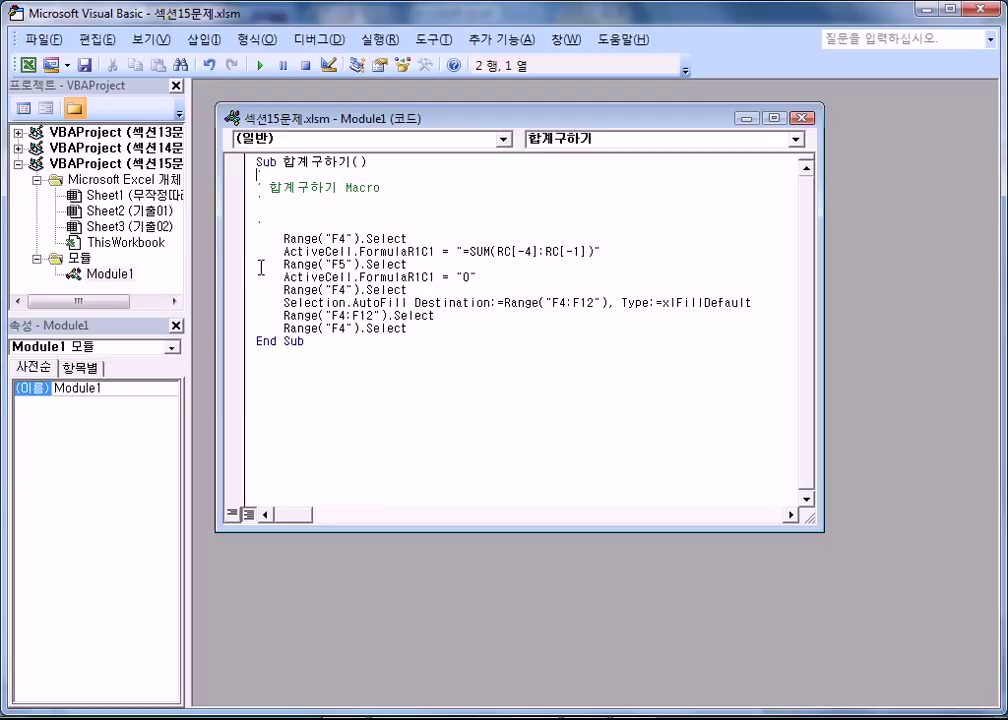
# Step: Delete the lines Range("F5").Select and ActiveCell.FormulaR1C1 = "0" from the 합계구하기 macro and close the code editor
pyautogui.moveTo(261, 268); pyautogui.dragTo(505, 273)
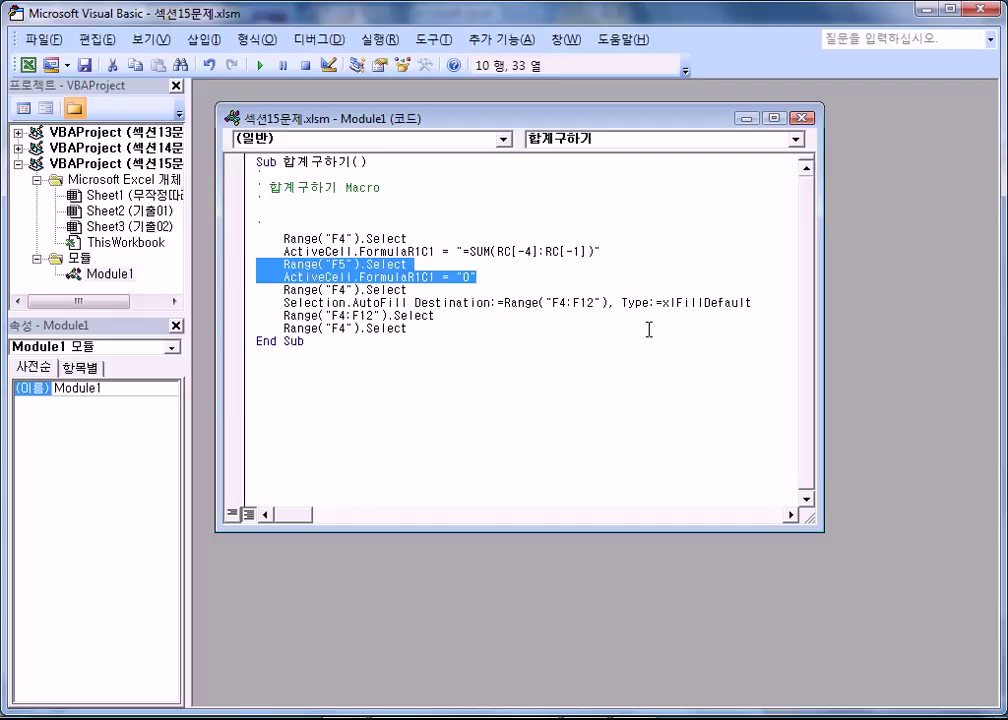
pyautogui.press('Delete')
pyautogui.press('Delete')
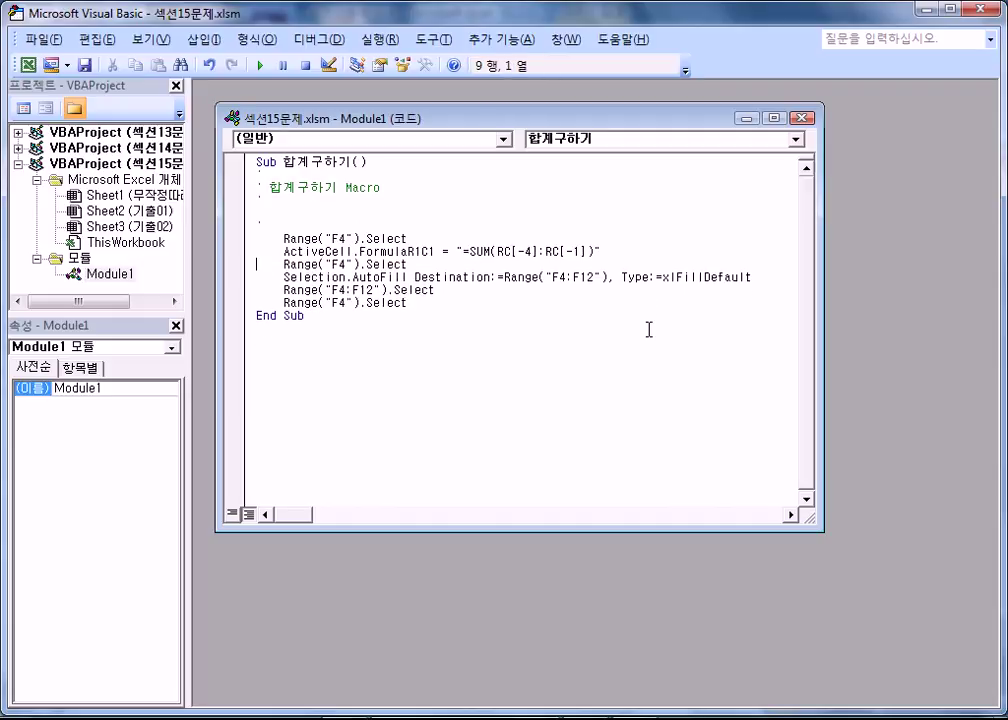
pyautogui.click(990, 8)
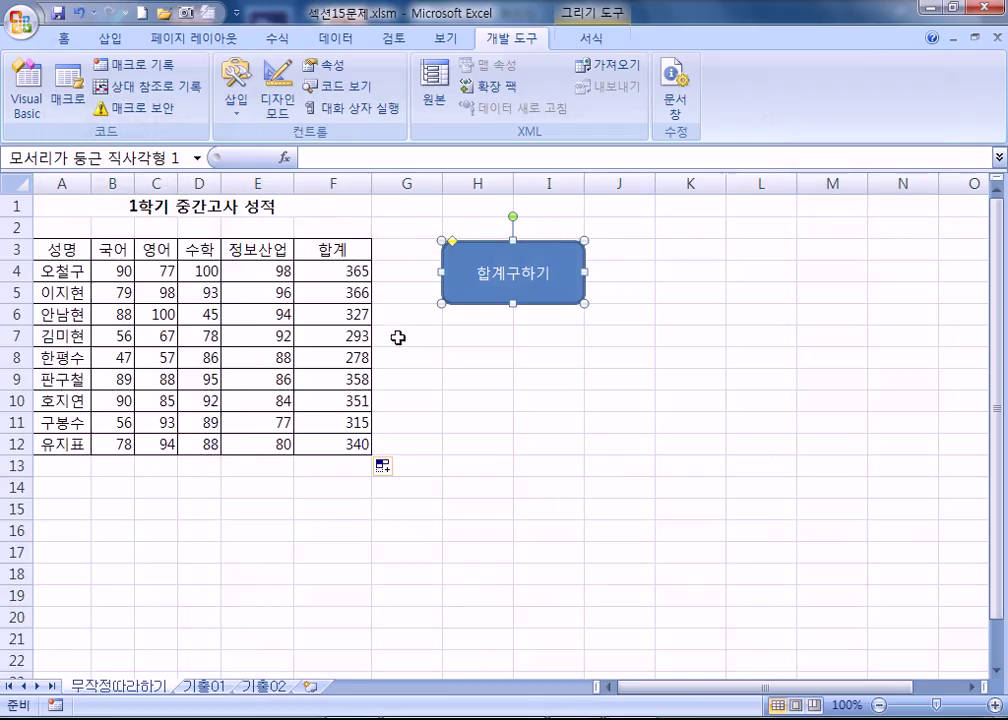
# Step: Clear the totals in F4:F12 and run the edited macro from the 합계구하기 shape
pyautogui.moveTo(345, 272); pyautogui.dragTo(332, 445)
pyautogui.press('Delete')
pyautogui.click(541, 427)
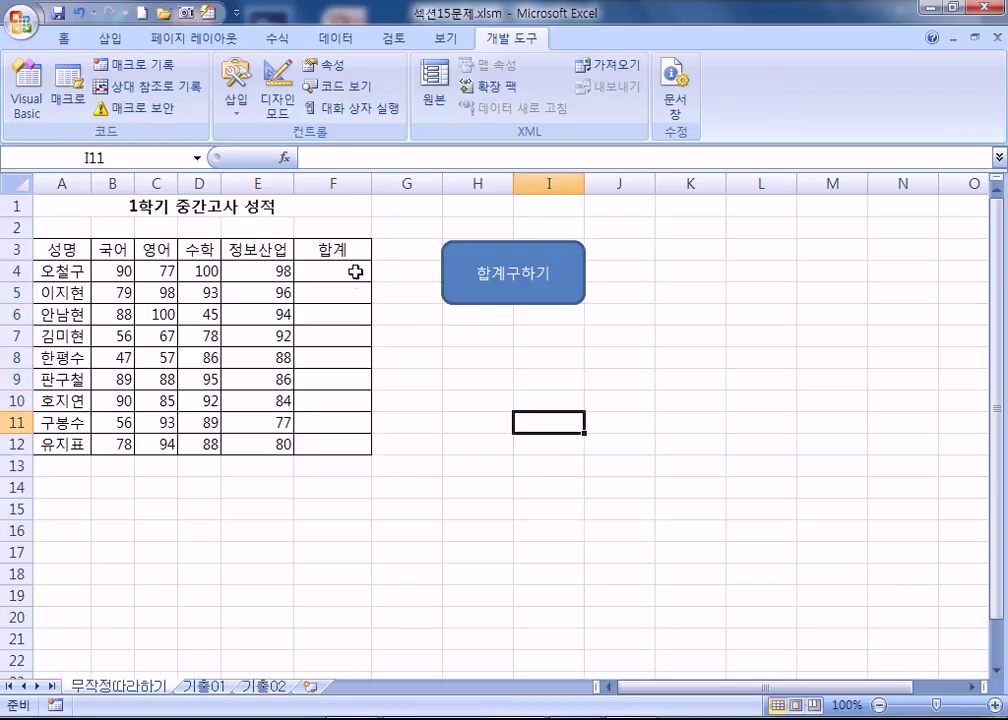
pyautogui.click(355, 272)
pyautogui.click(355, 292)
pyautogui.click(355, 270)
pyautogui.click(535, 400)
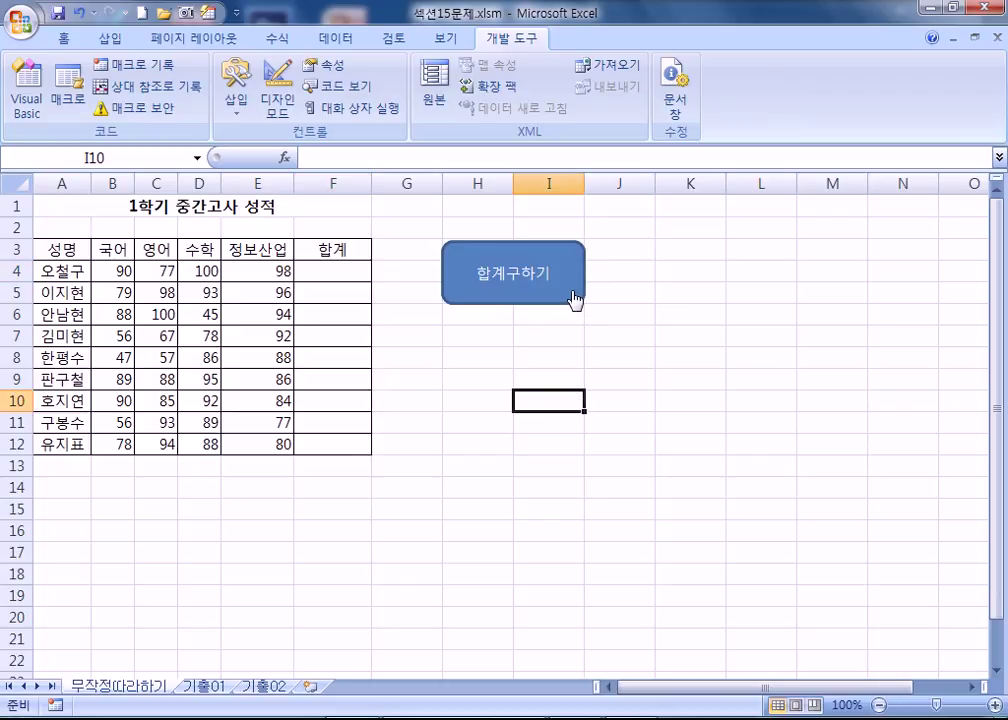
pyautogui.click(577, 298)
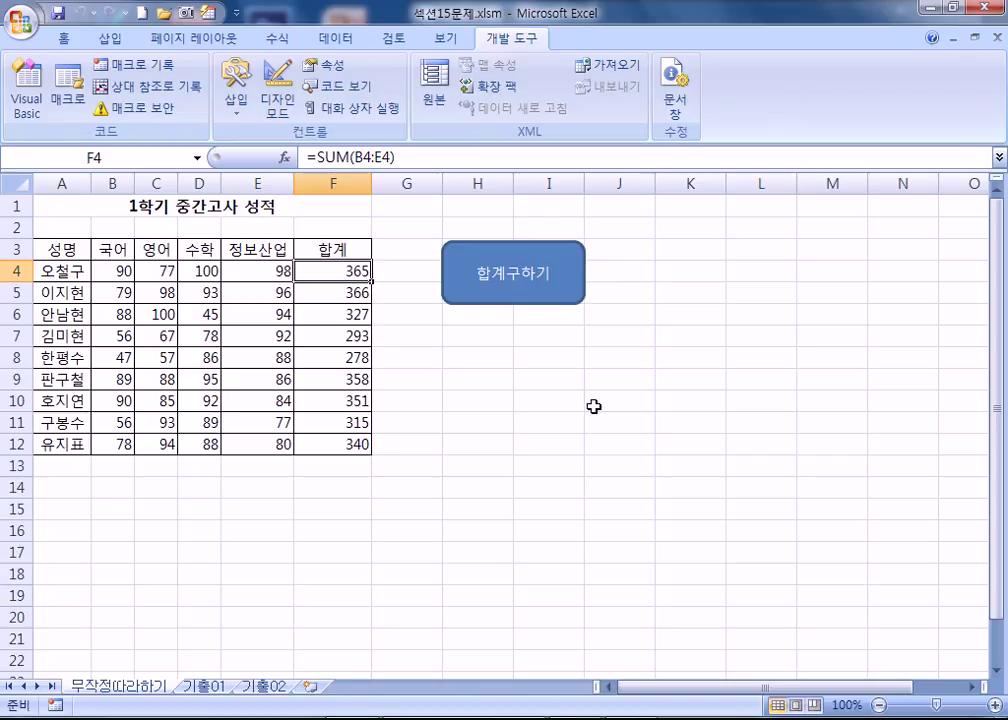
# Step: Clear the total cells F4:F12 after the macro test run
pyautogui.moveTo(338, 272); pyautogui.dragTo(333, 445)
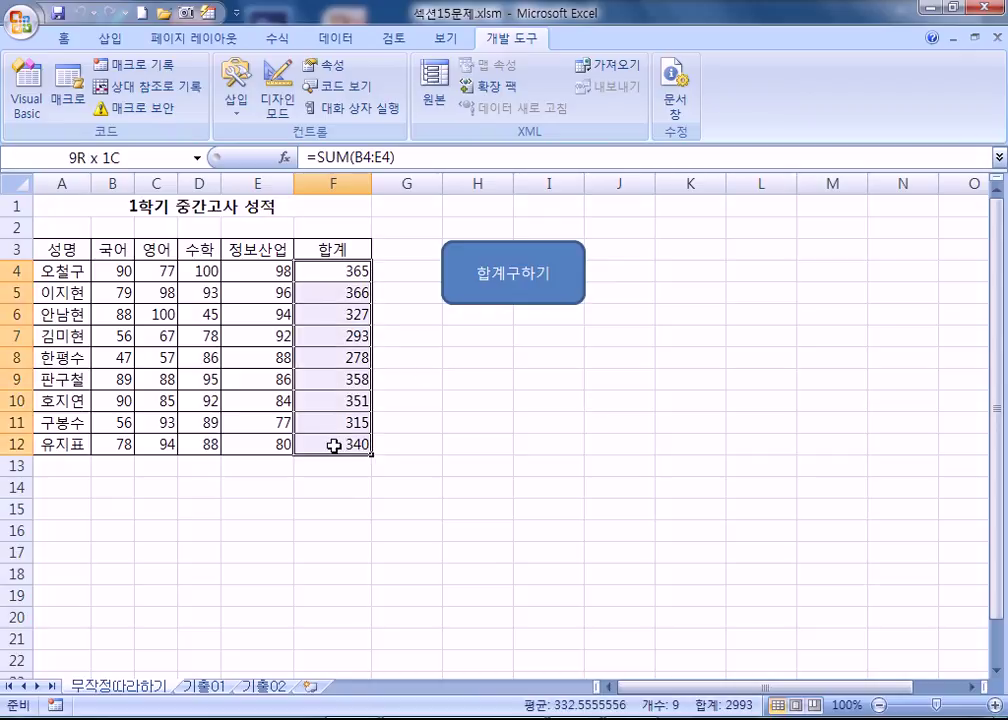
pyautogui.press('Delete')
pyautogui.click(510, 450)
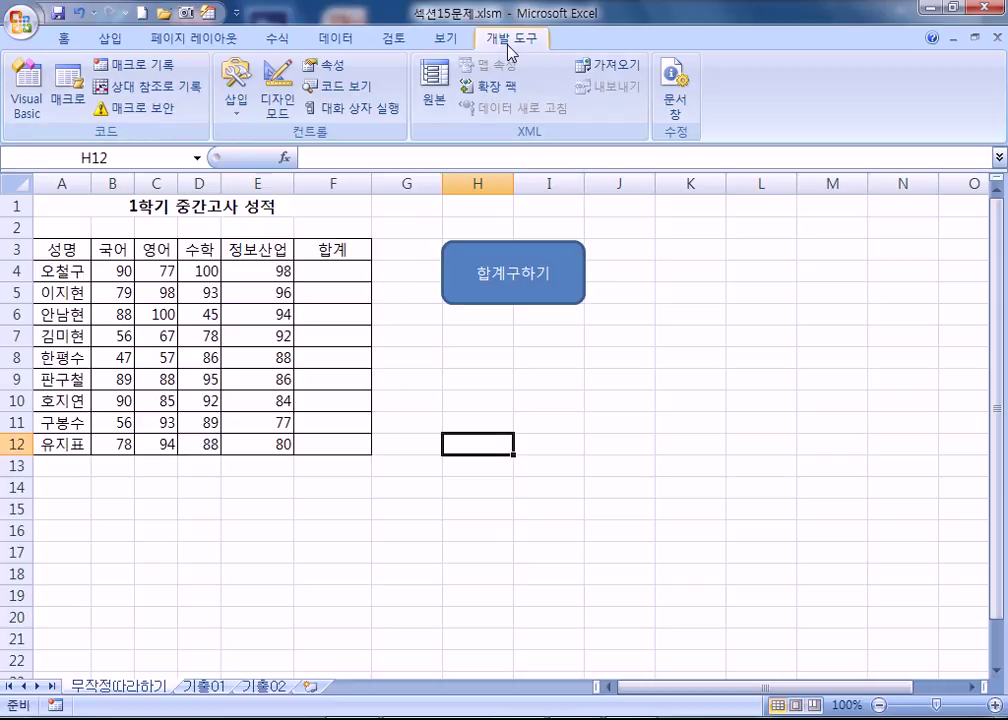
# Step: Turn off the display of the 개발 도구 (Developer) tab on the ribbon in the Excel options
pyautogui.click(445, 38)
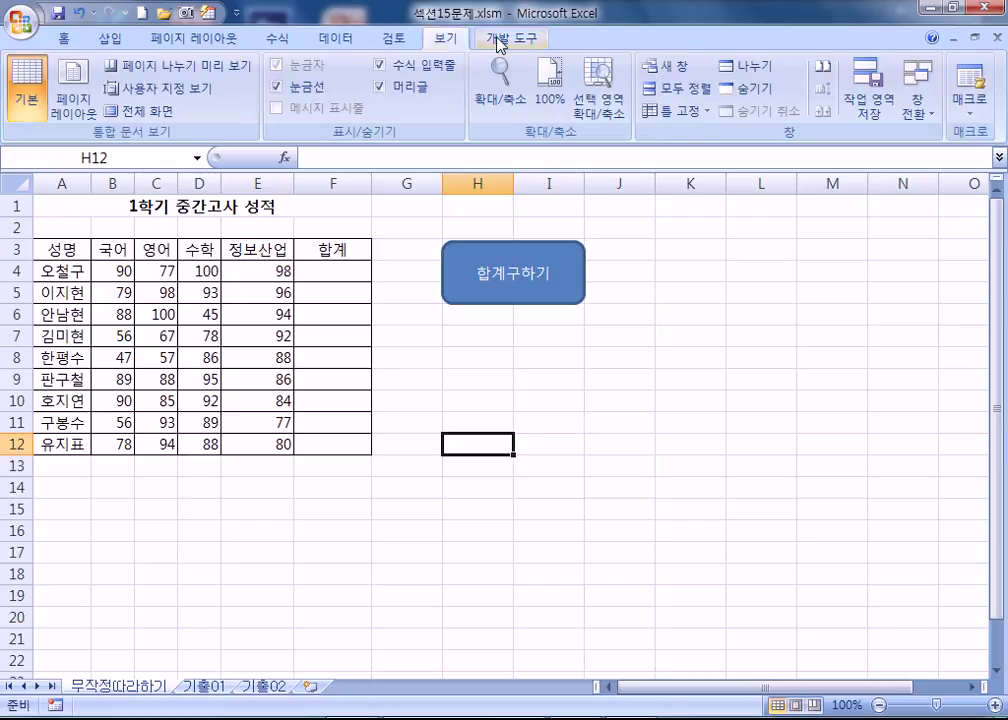
pyautogui.click(500, 42)
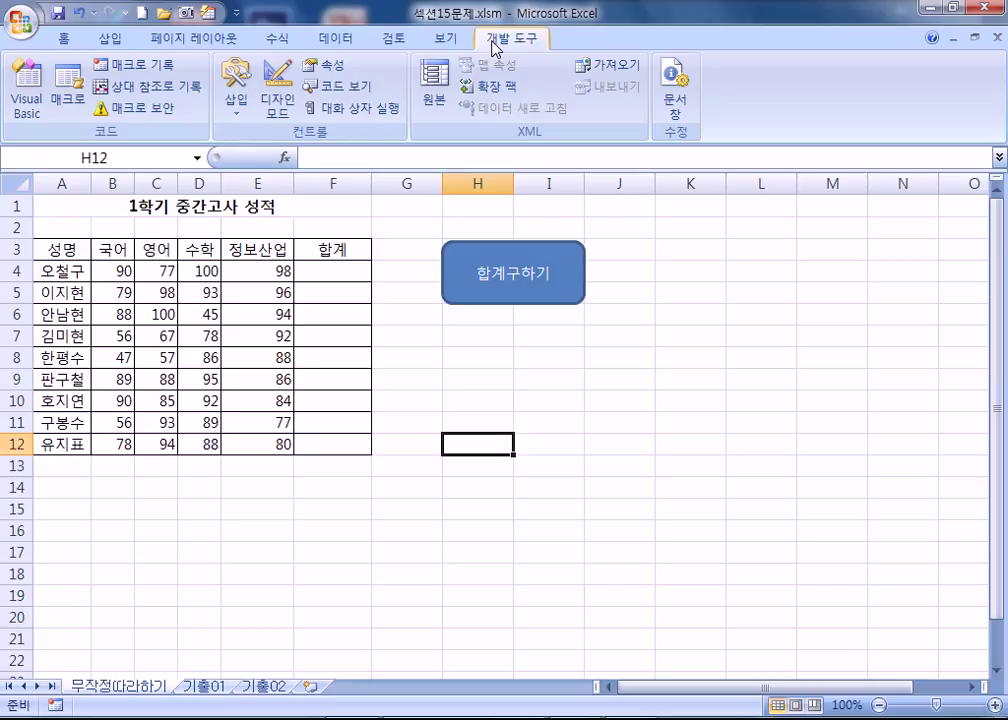
pyautogui.click(17, 28)
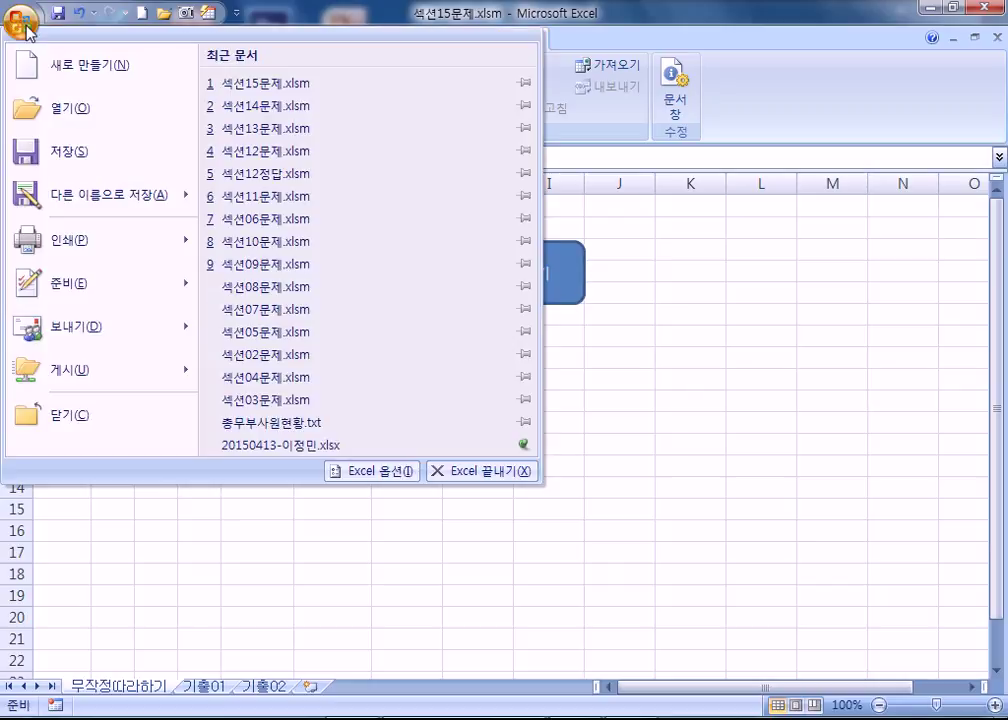
pyautogui.click(383, 479)
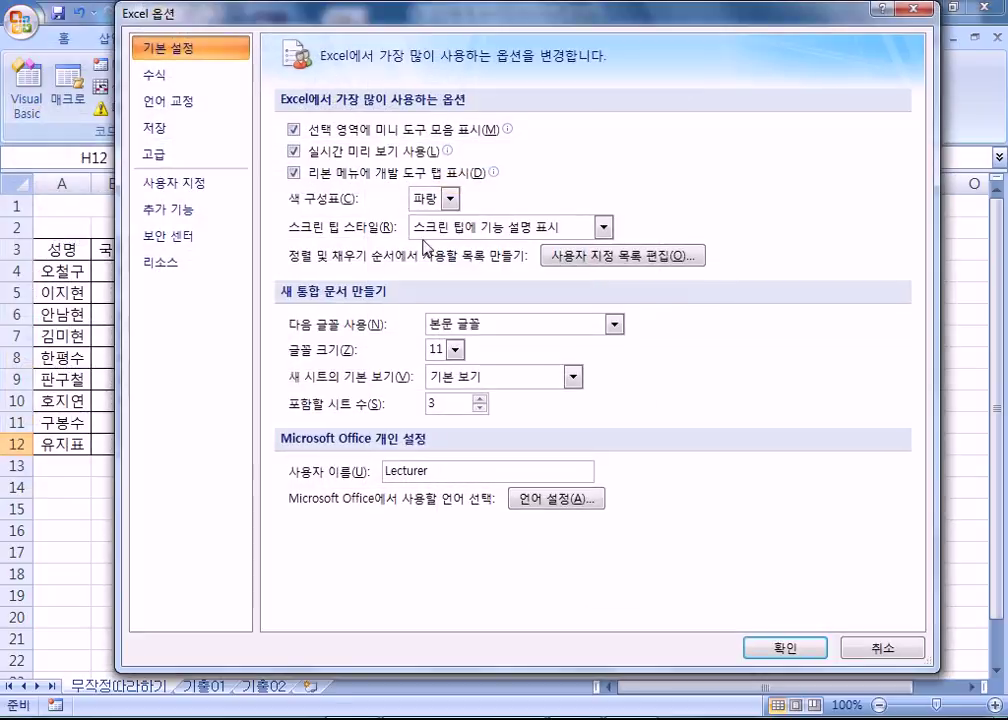
pyautogui.click(294, 173)
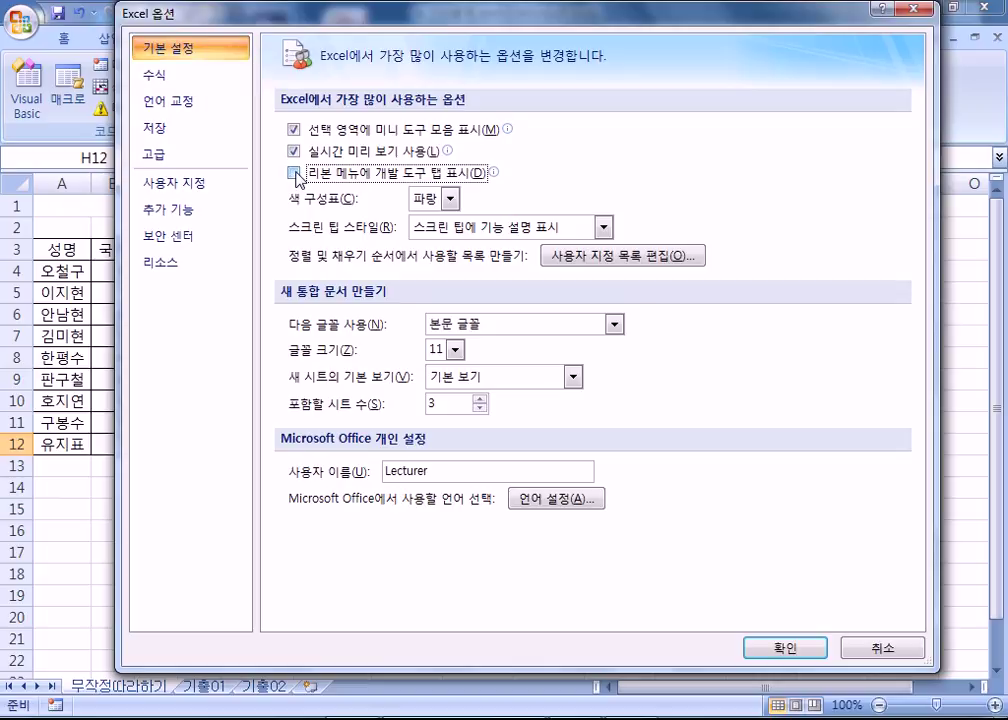
pyautogui.click(790, 648)
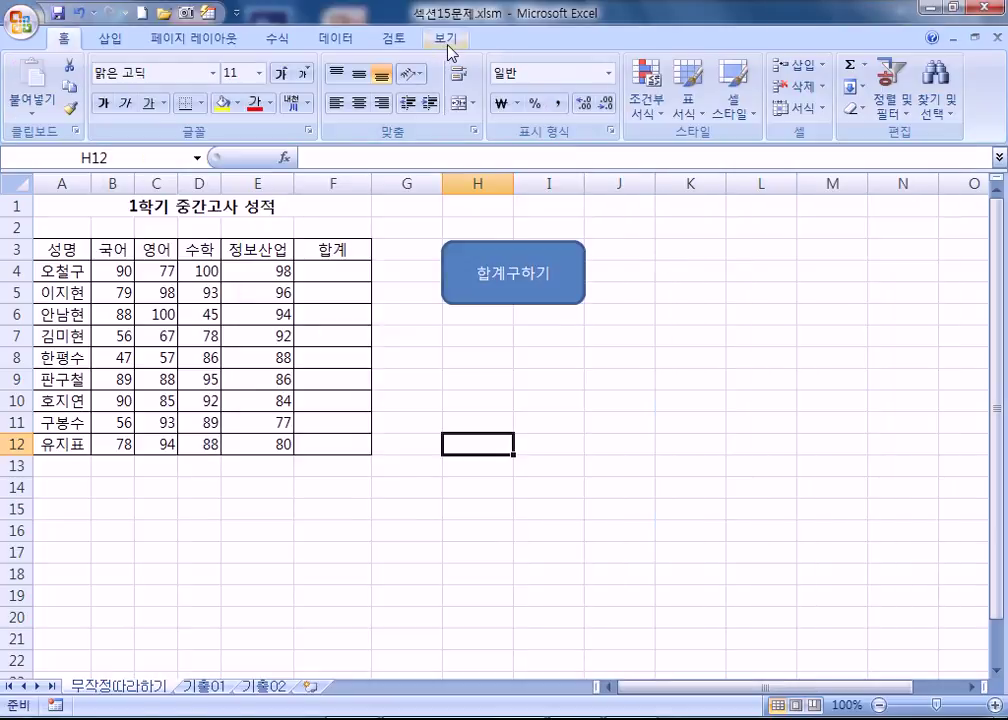
# Step: Turn the 개발 도구 (Developer) tab display back on in the Excel options and show that tab
pyautogui.click(22, 26)
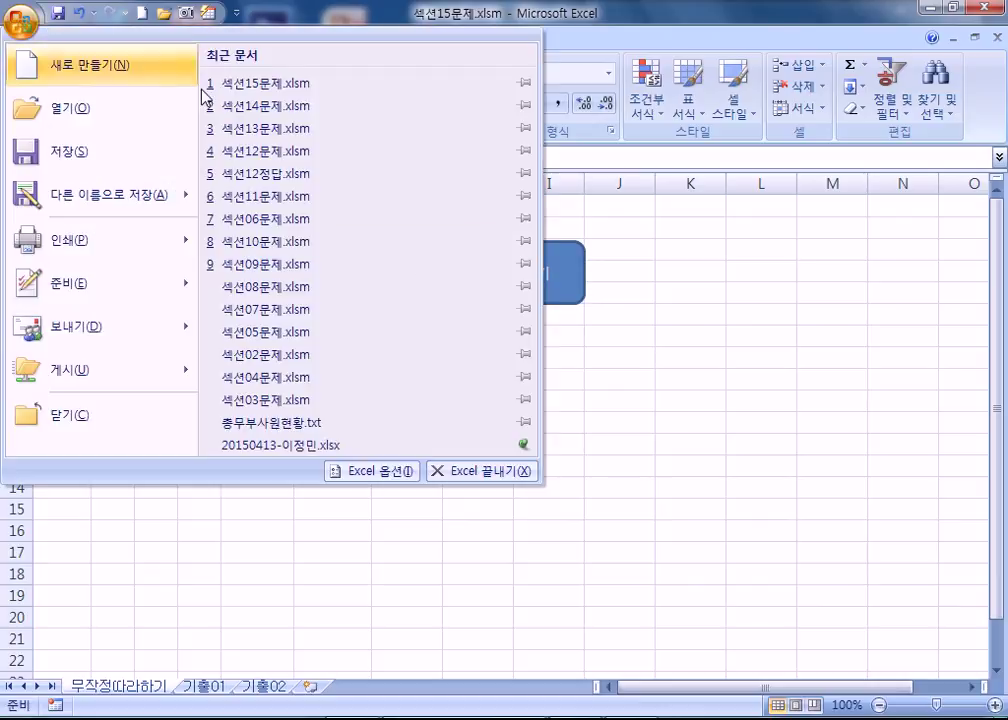
pyautogui.click(389, 485)
pyautogui.click(294, 173)
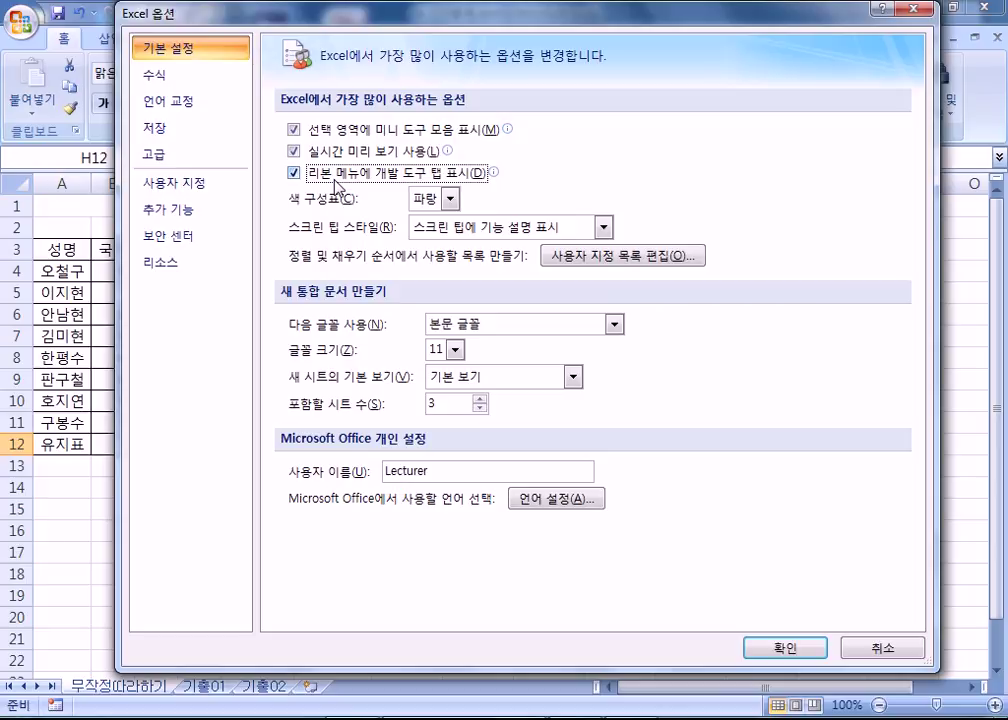
pyautogui.moveTo(416, 27); pyautogui.dragTo(442, 163)
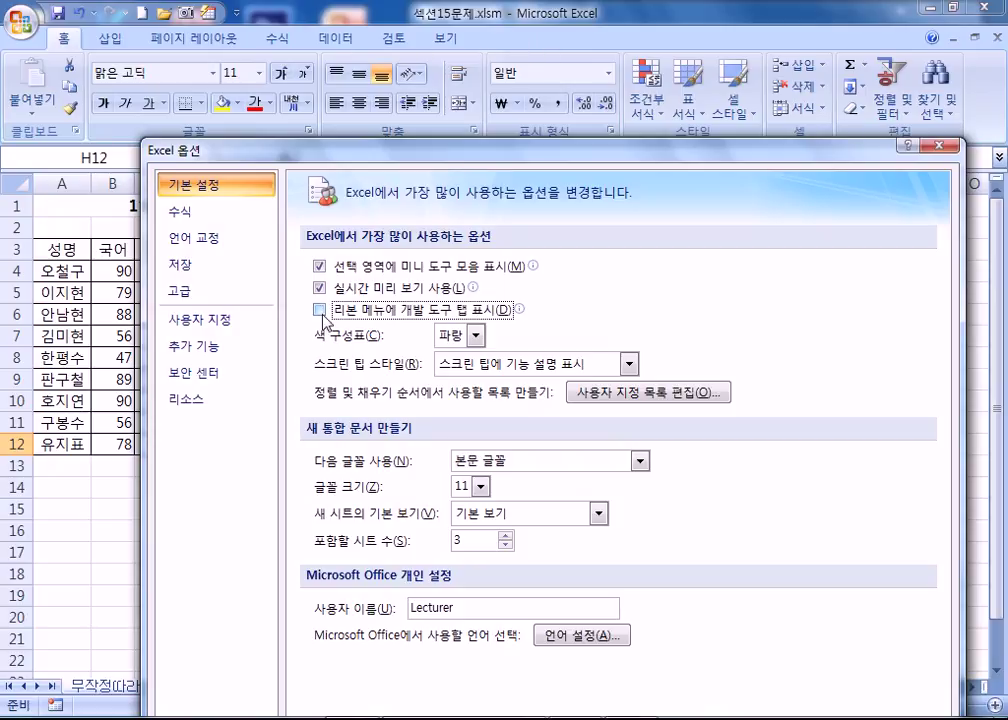
pyautogui.moveTo(420, 150); pyautogui.dragTo(450, 12)
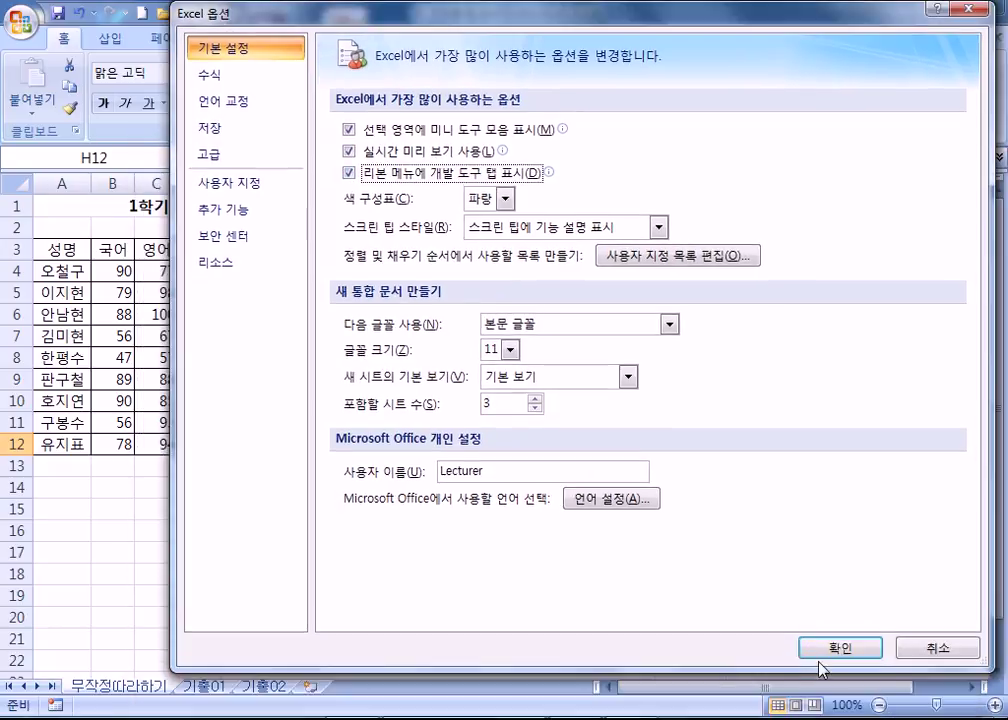
pyautogui.click(840, 648)
pyautogui.click(517, 40)
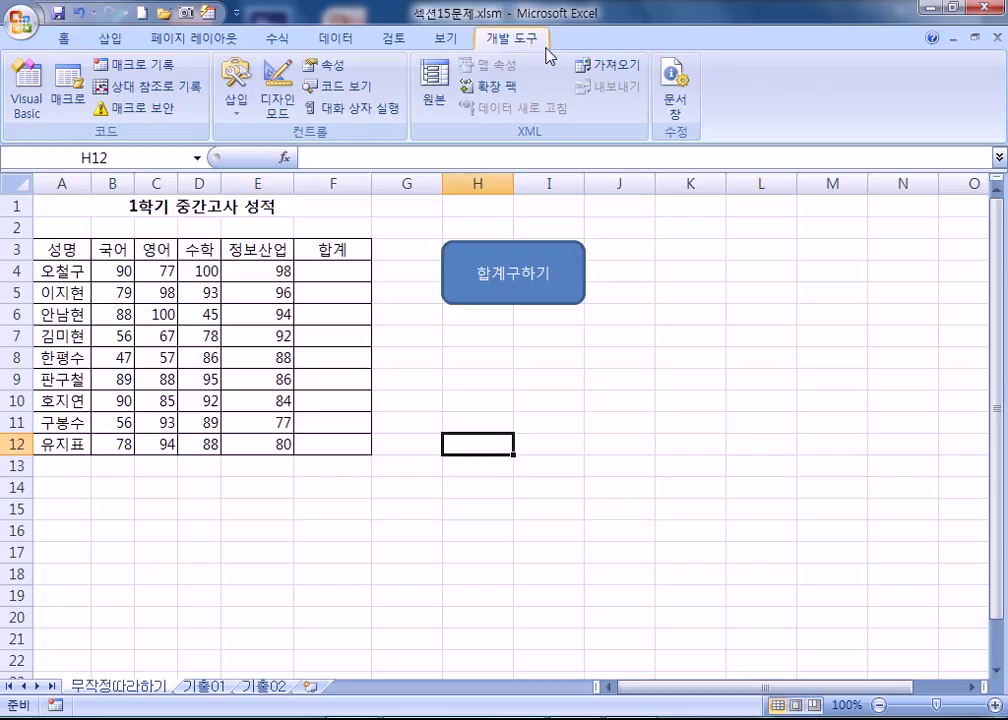
pyautogui.click(448, 40)
pyautogui.click(498, 42)
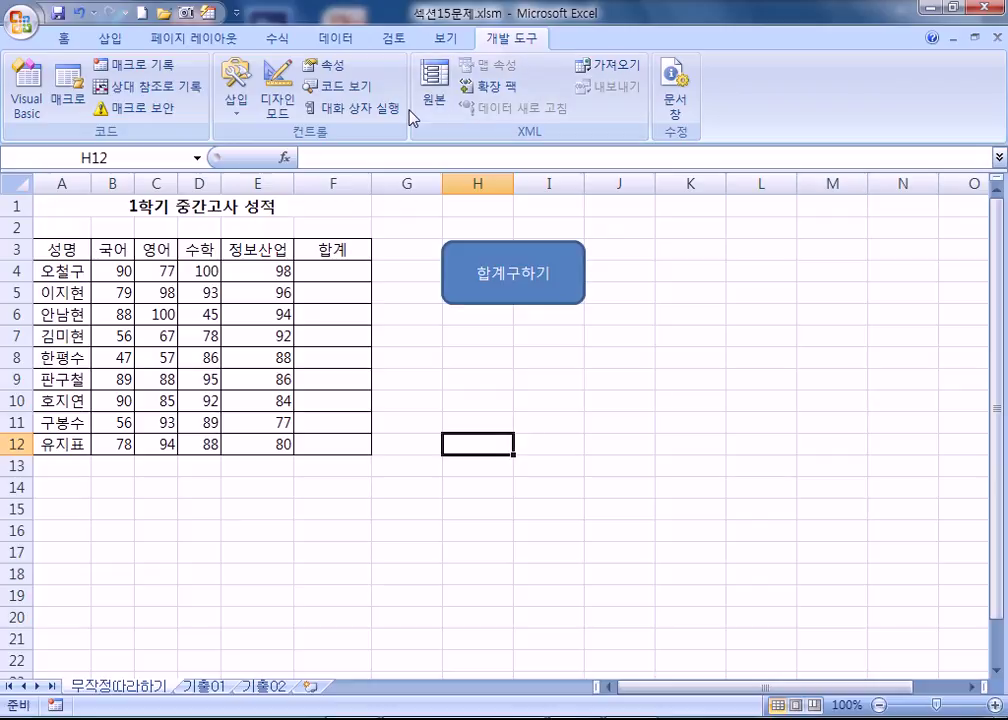
pyautogui.click(441, 42)
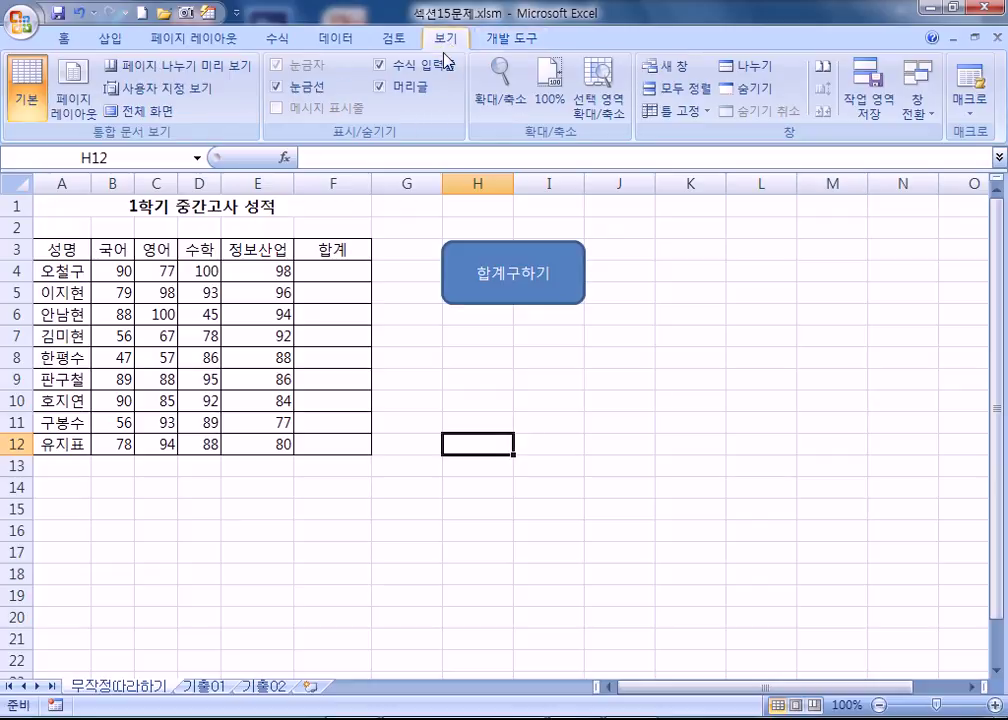
pyautogui.click(512, 38)
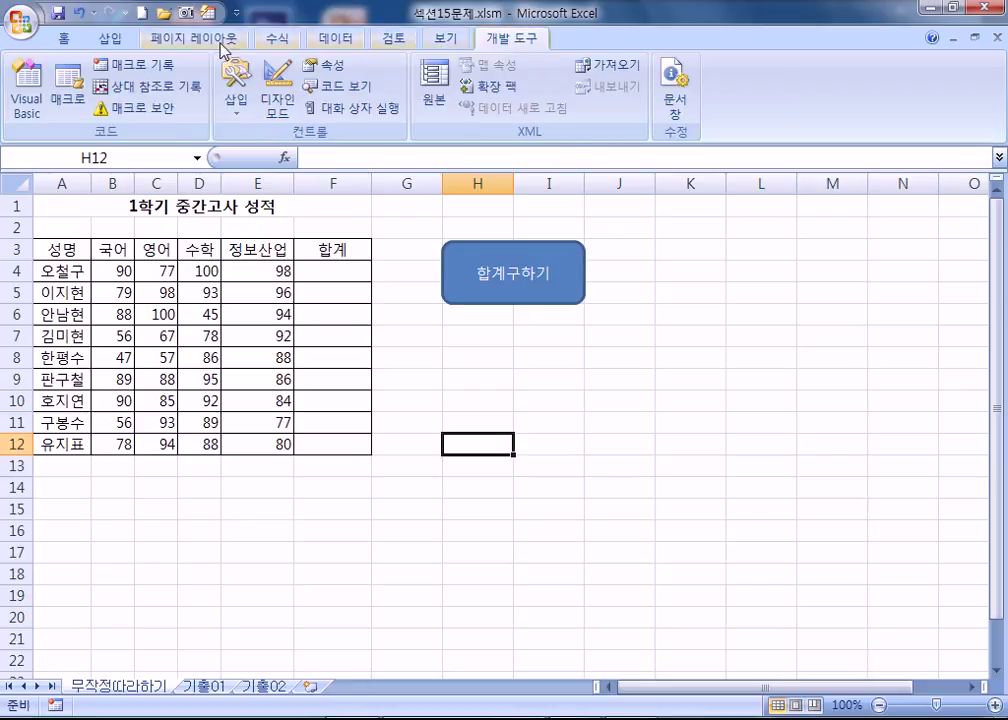
# Step: Review the Developer tab display setting in the Excel options and close the dialog with it enabled
pyautogui.click(36, 30)
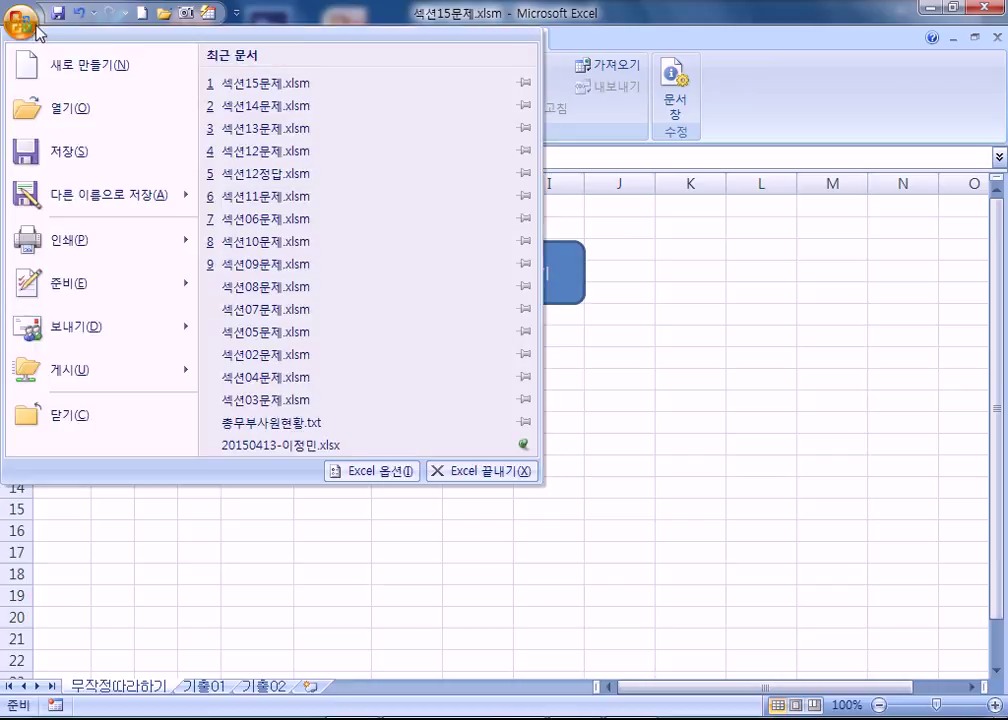
pyautogui.click(372, 476)
pyautogui.click(350, 175)
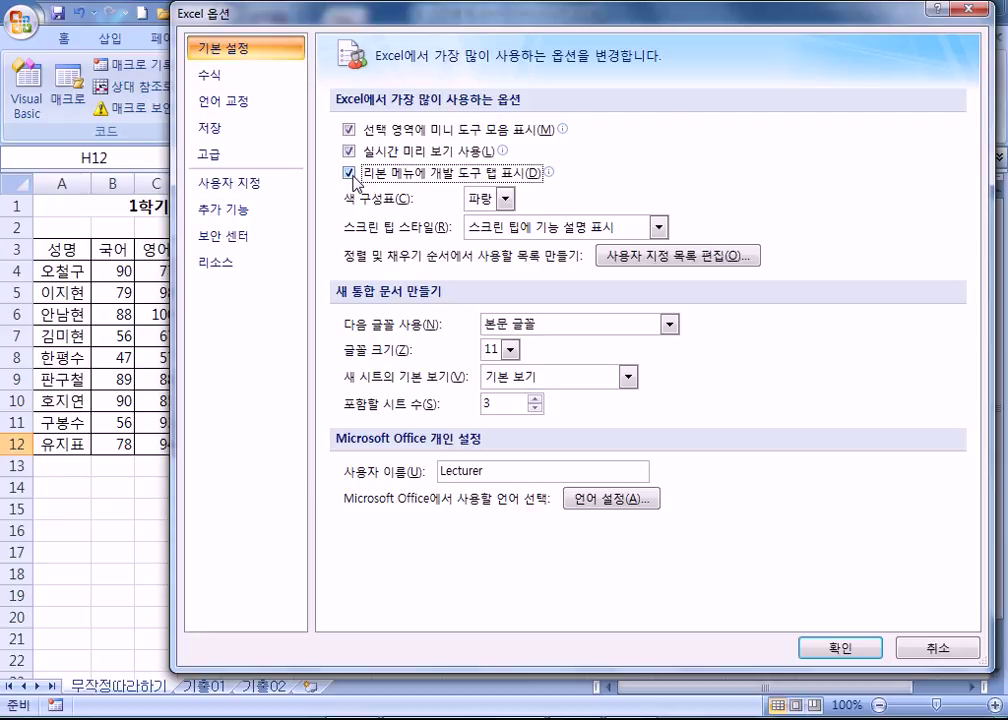
pyautogui.click(838, 648)
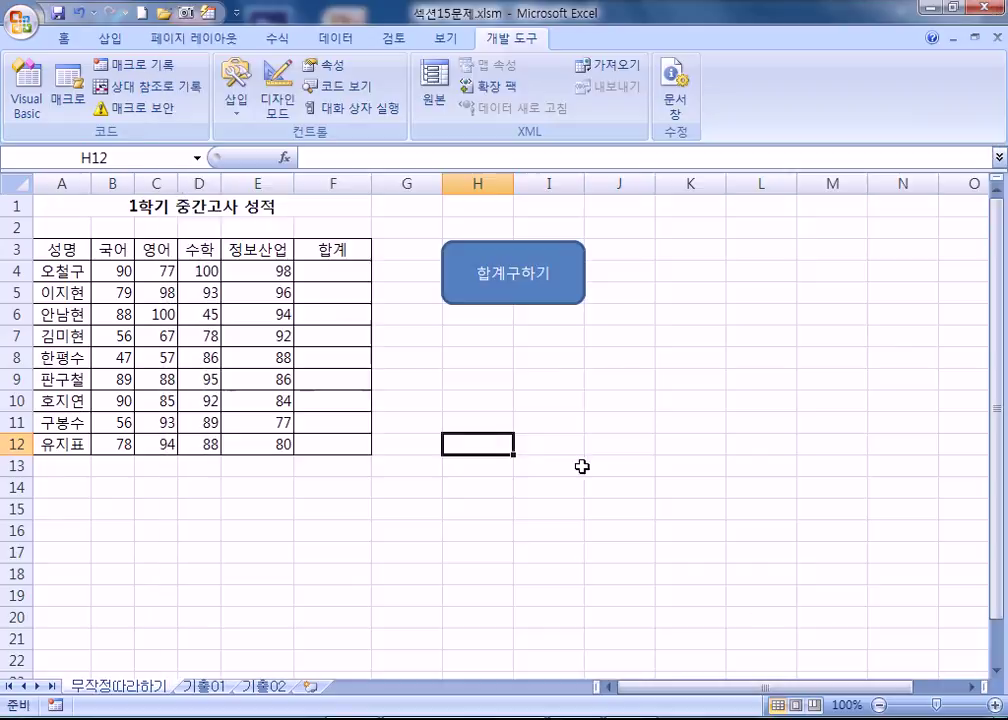
pyautogui.click(550, 514)
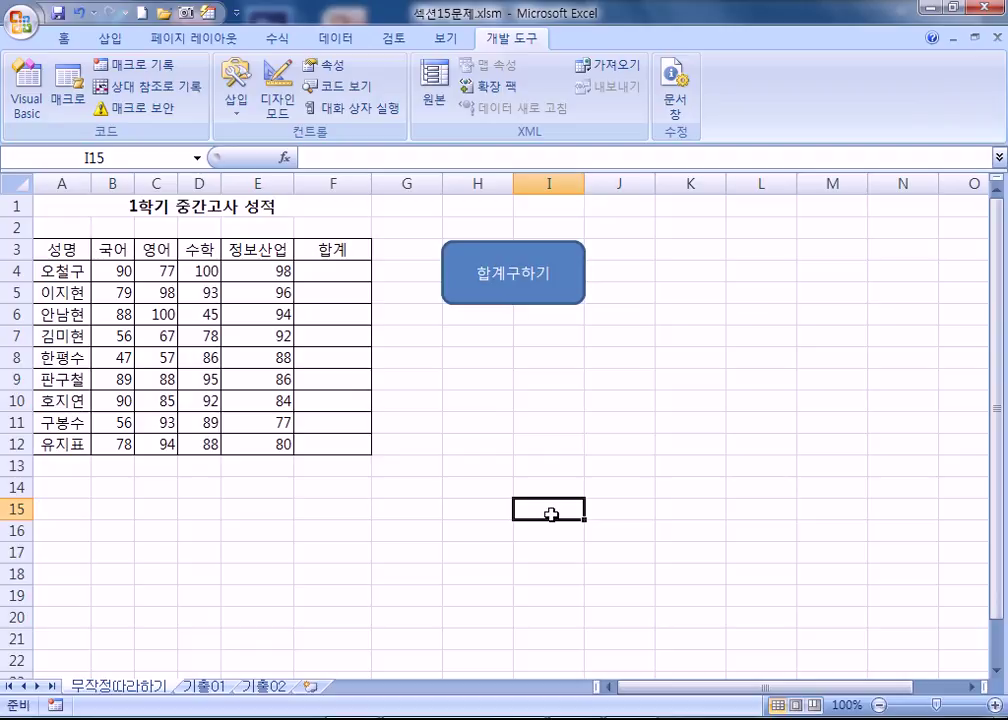
# Step: Start Microsoft Excel 2010 and dismiss its activation wizard
pyautogui.click(82, 118)
pyautogui.press('super')
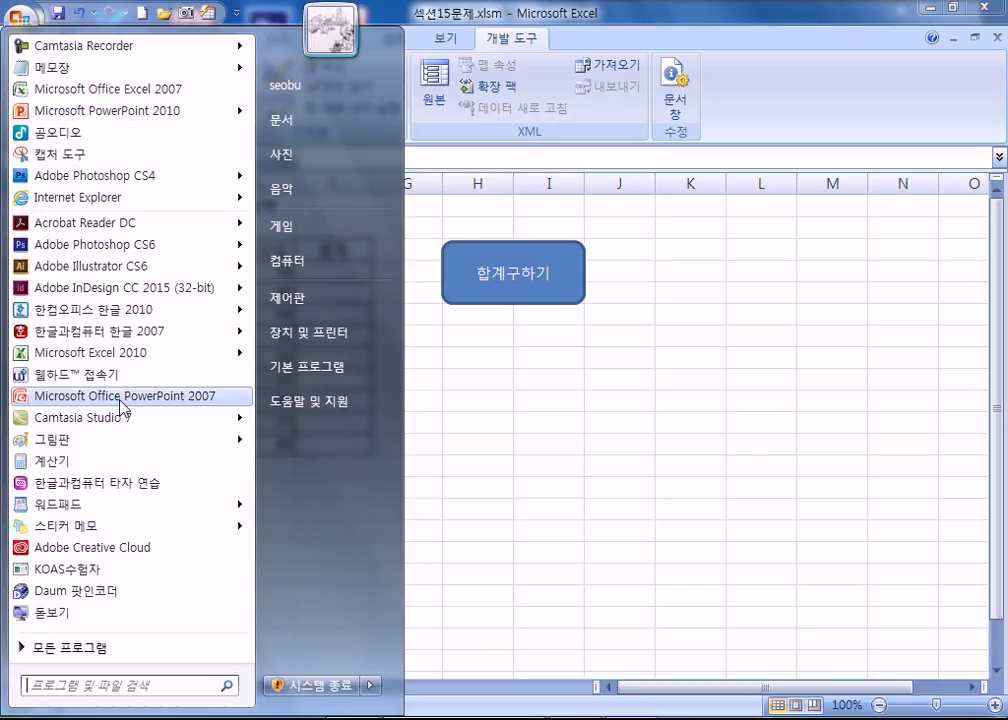
pyautogui.click(138, 355)
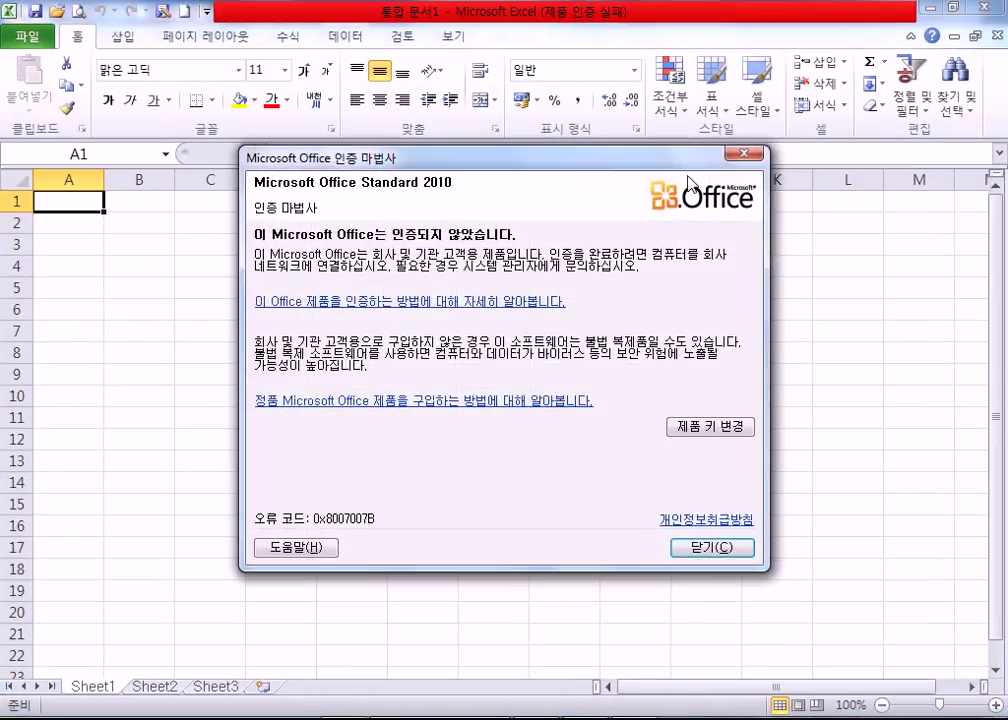
pyautogui.click(742, 154)
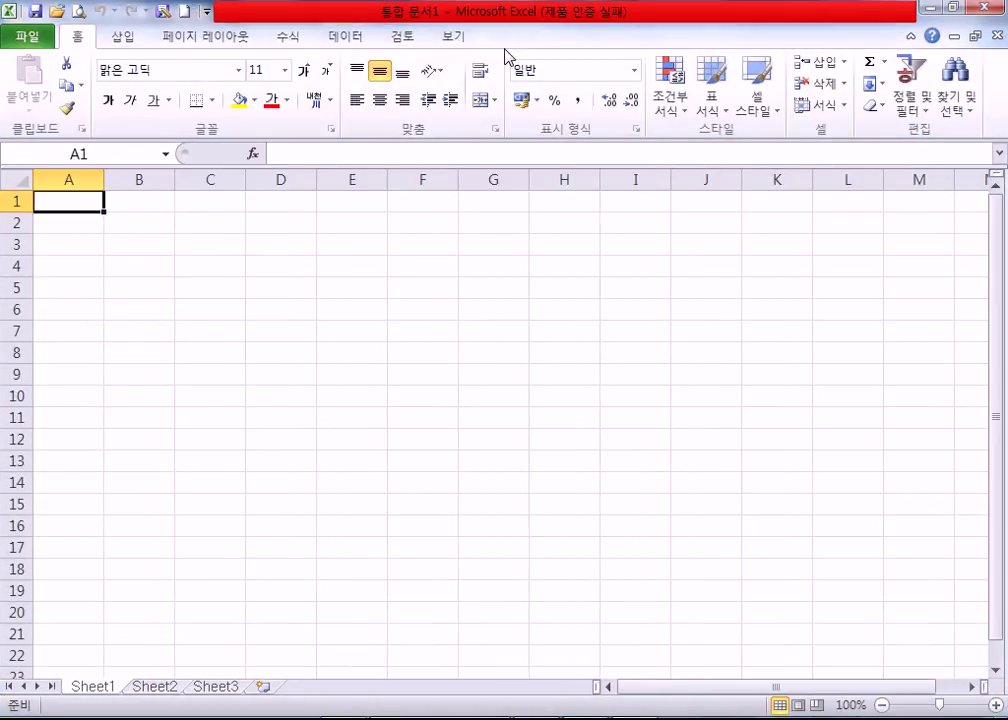
# Step: Enable the 개발 도구 (Developer) tab in Excel 2010's 리본 사용자 지정 options, apply the change, and show that tab
pyautogui.click(28, 40)
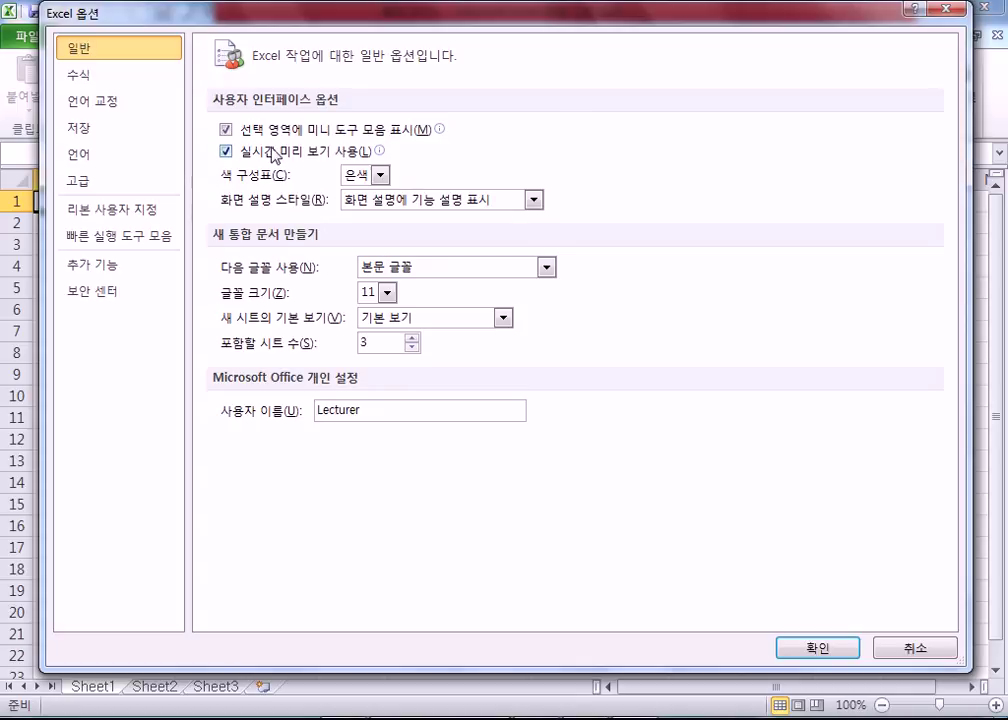
pyautogui.moveTo(390, 11); pyautogui.dragTo(434, 11)
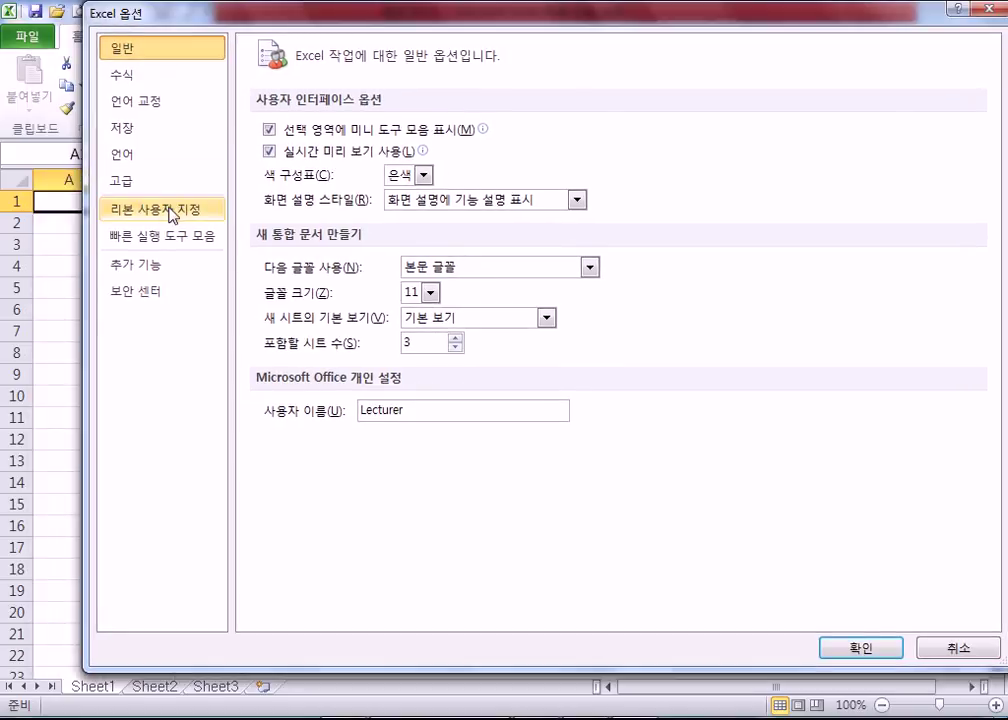
pyautogui.click(121, 220)
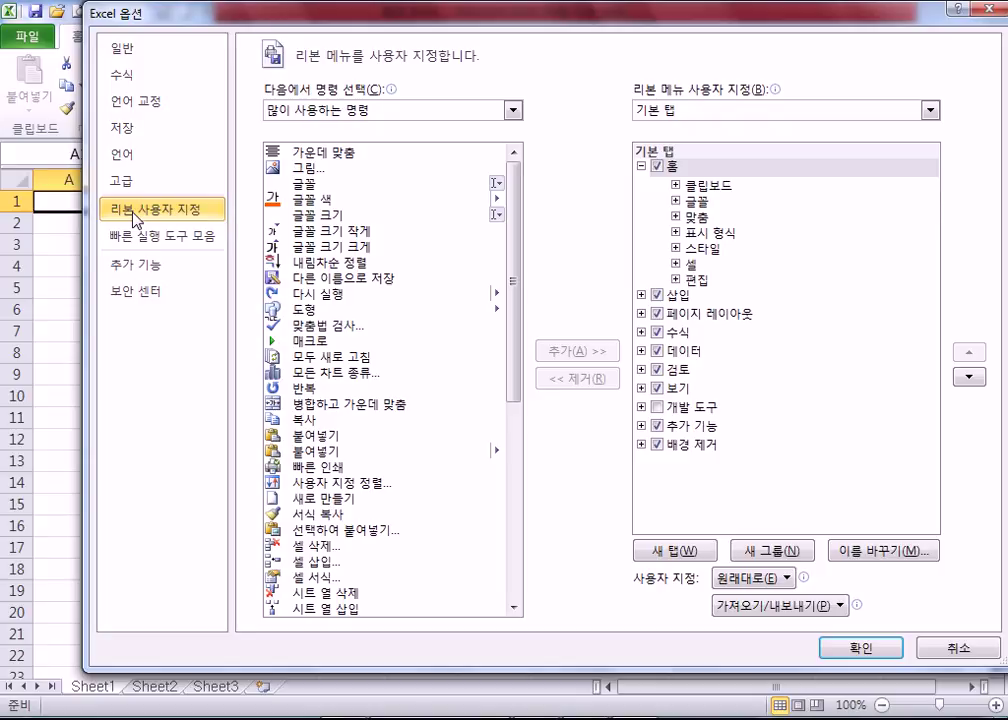
pyautogui.click(160, 48)
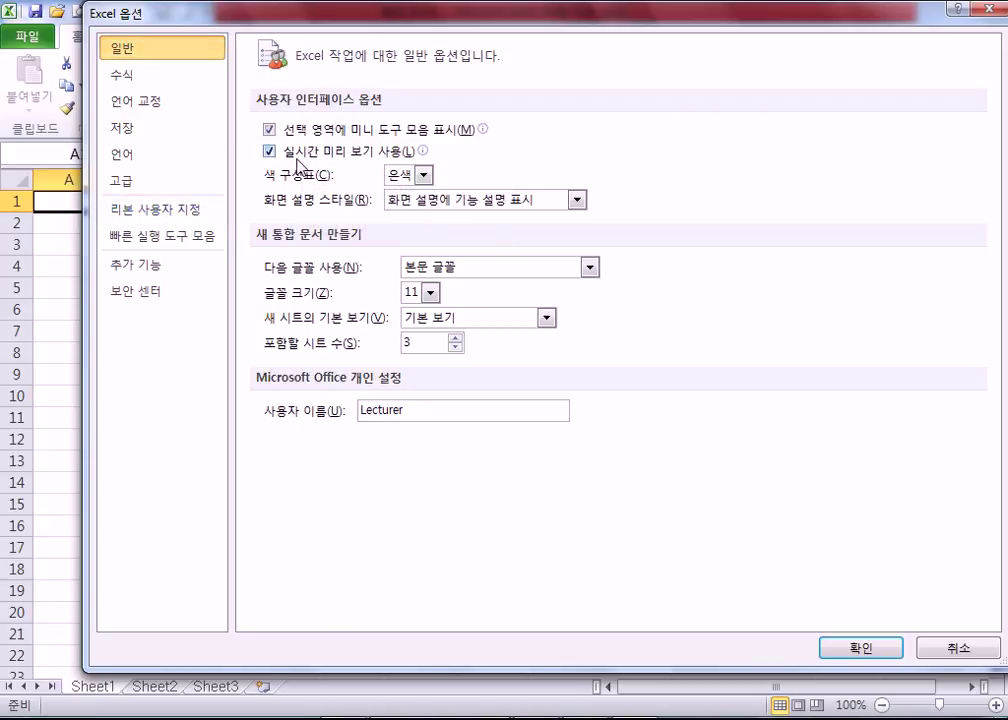
pyautogui.moveTo(298, 160)
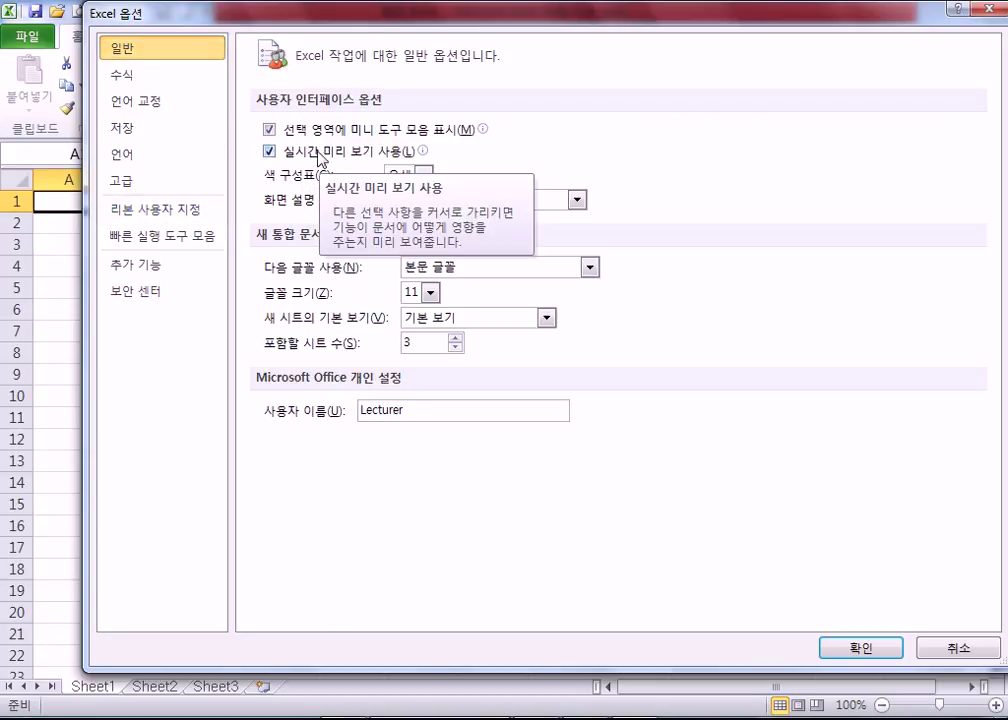
pyautogui.click(163, 215)
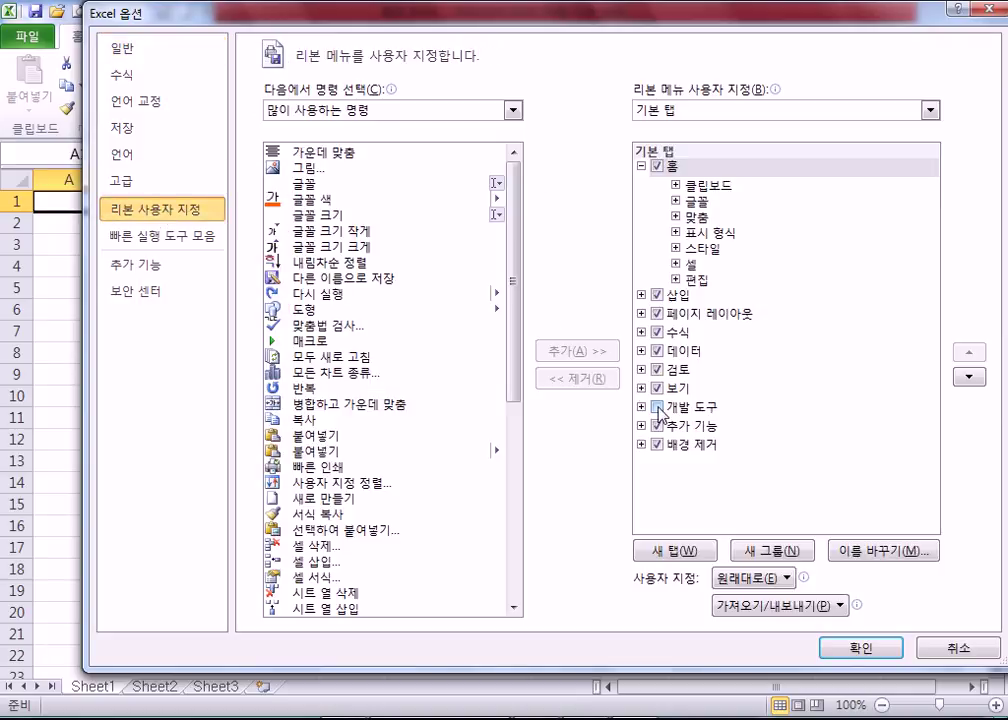
pyautogui.click(641, 167)
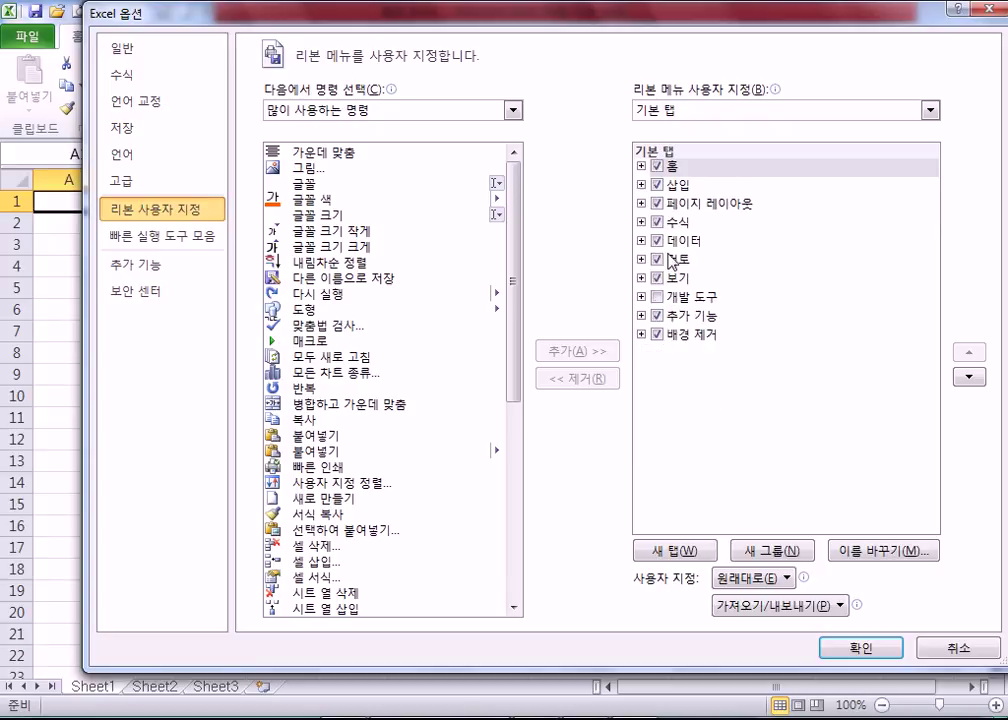
pyautogui.click(657, 298)
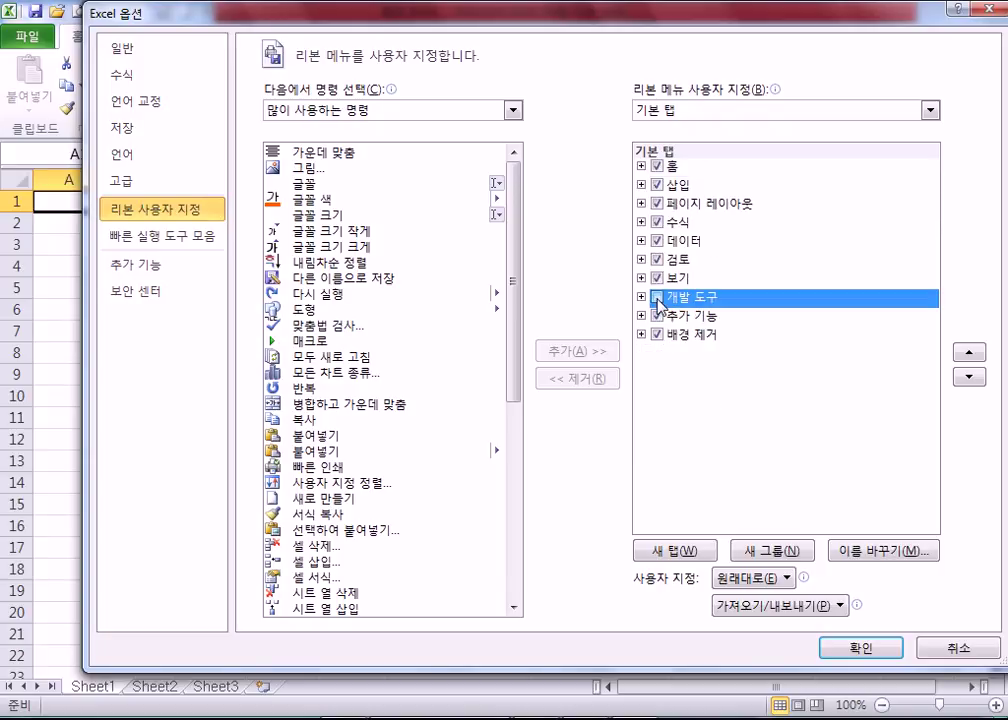
pyautogui.click(857, 649)
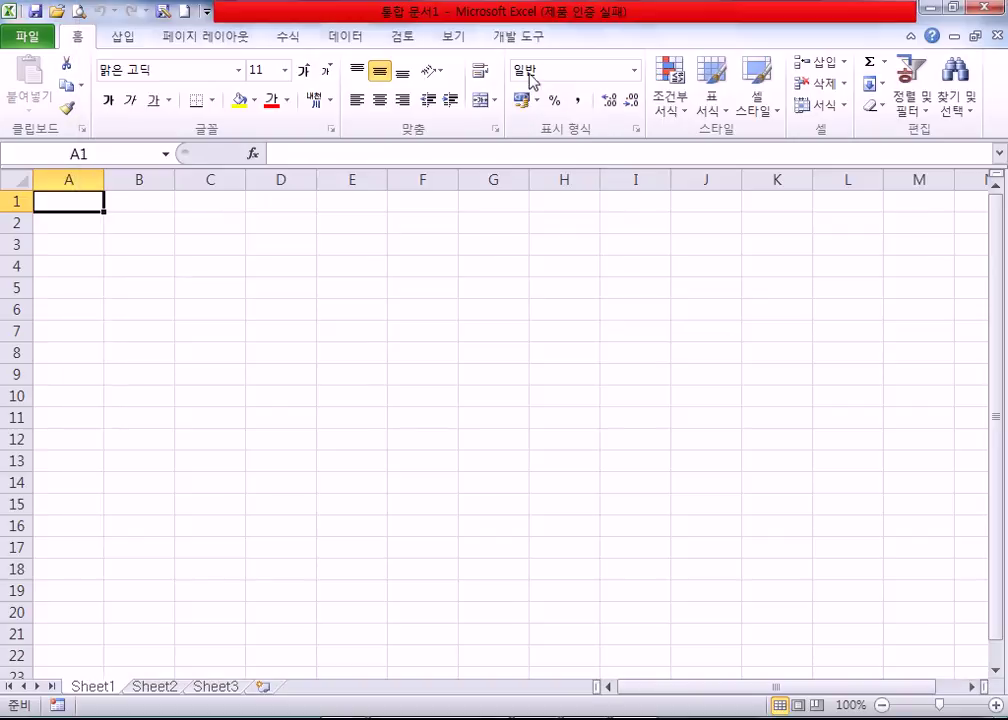
pyautogui.click(520, 40)
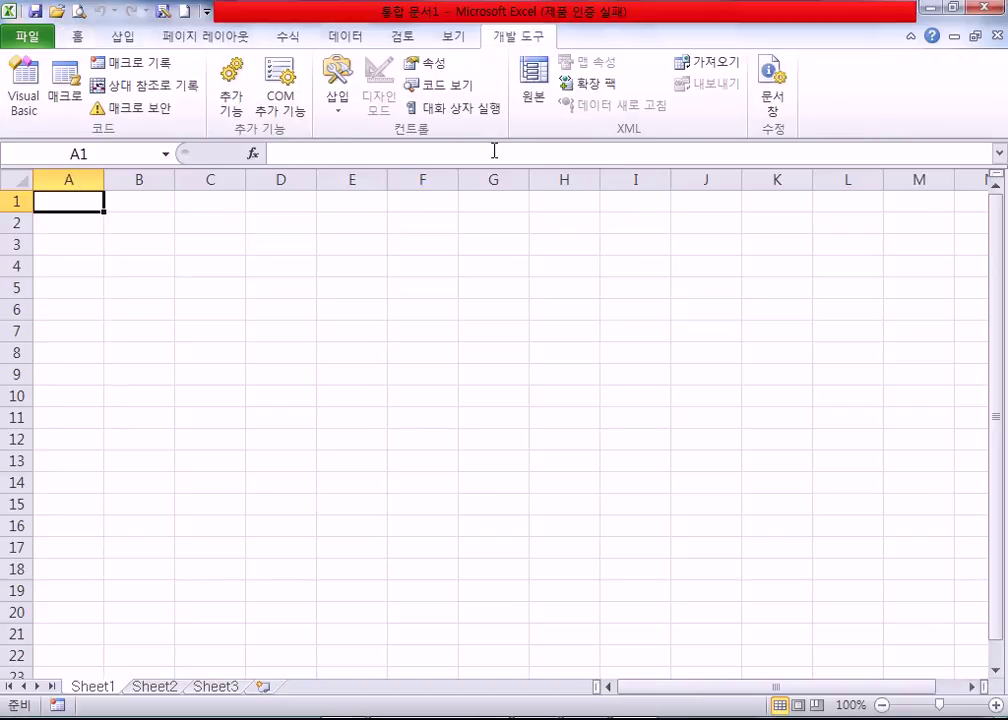
# Step: Turn the 개발 도구 tab off and back on in the 리본 사용자 지정 options and apply
pyautogui.click(27, 37)
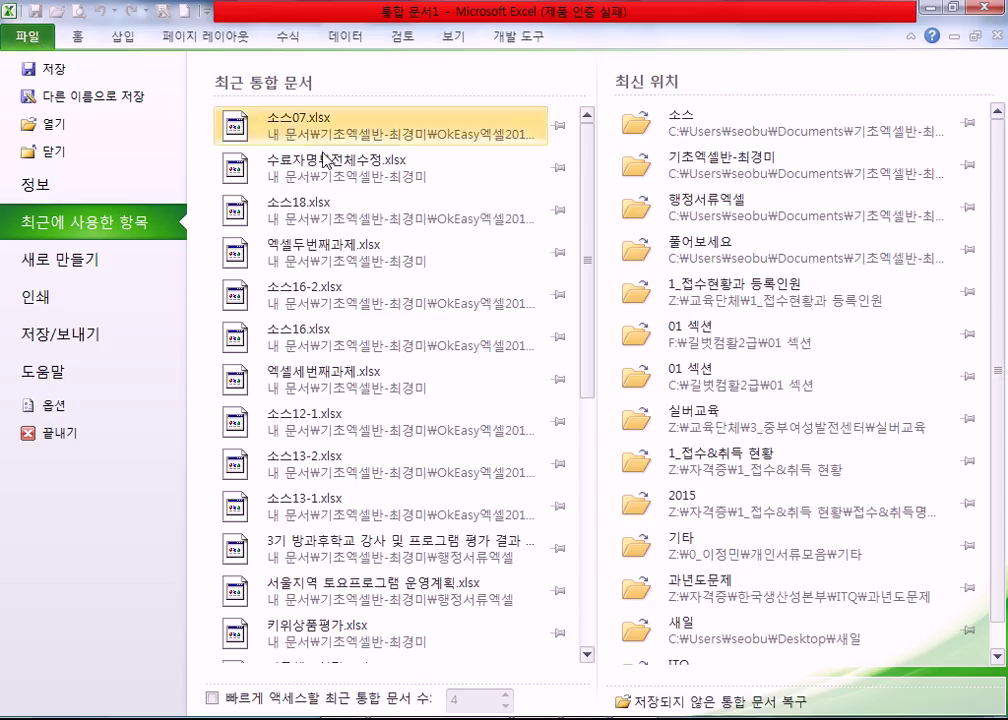
pyautogui.click(55, 405)
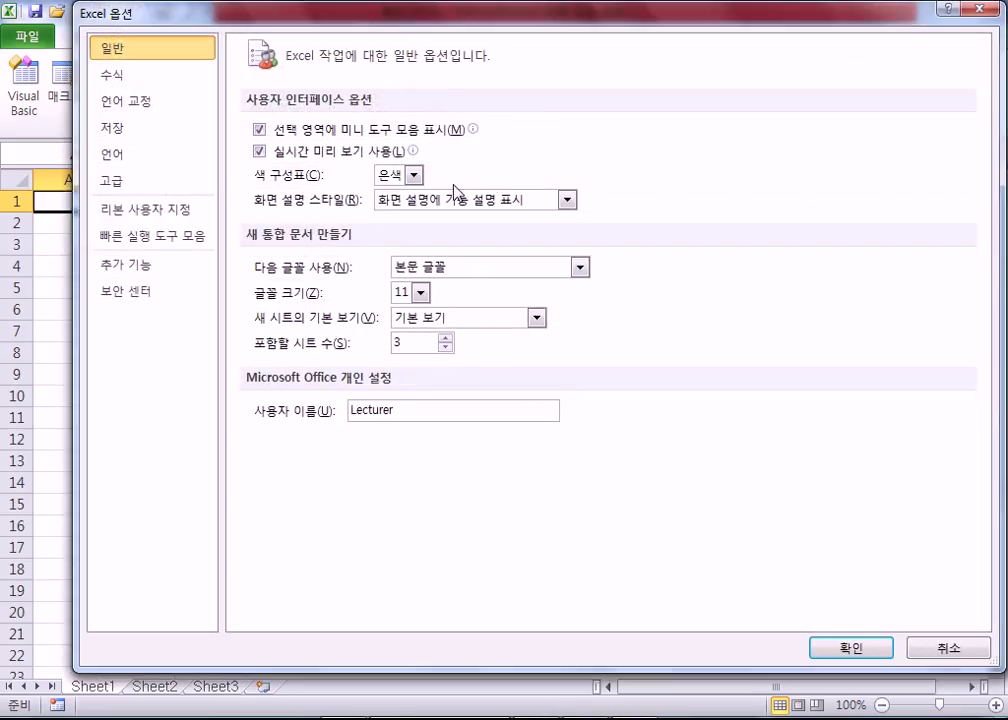
pyautogui.click(145, 218)
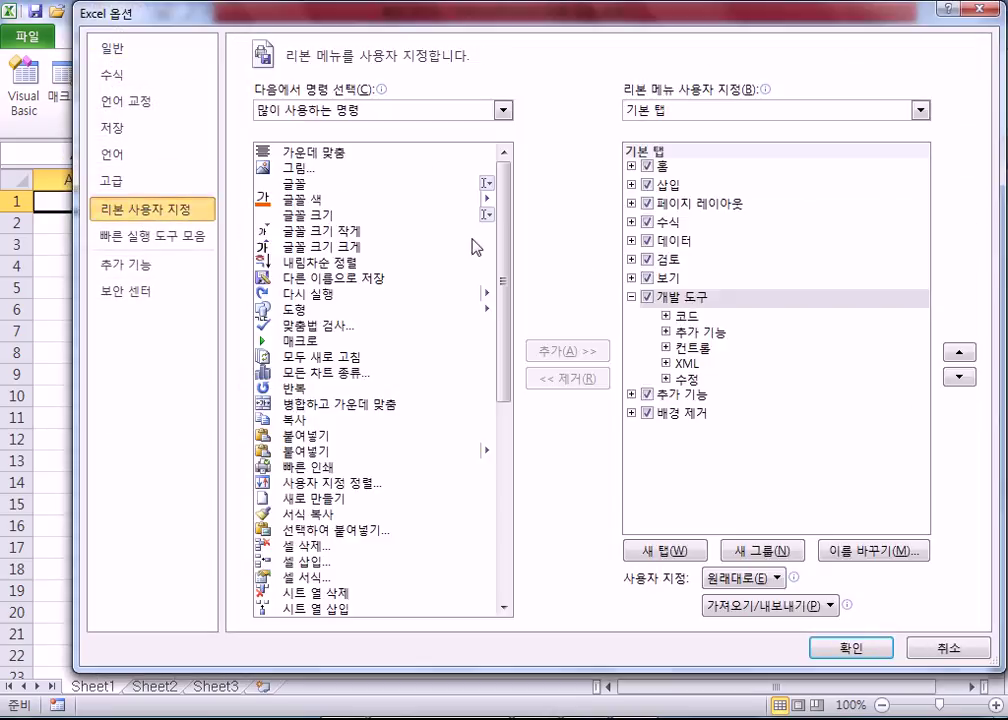
pyautogui.click(646, 300)
pyautogui.click(647, 300)
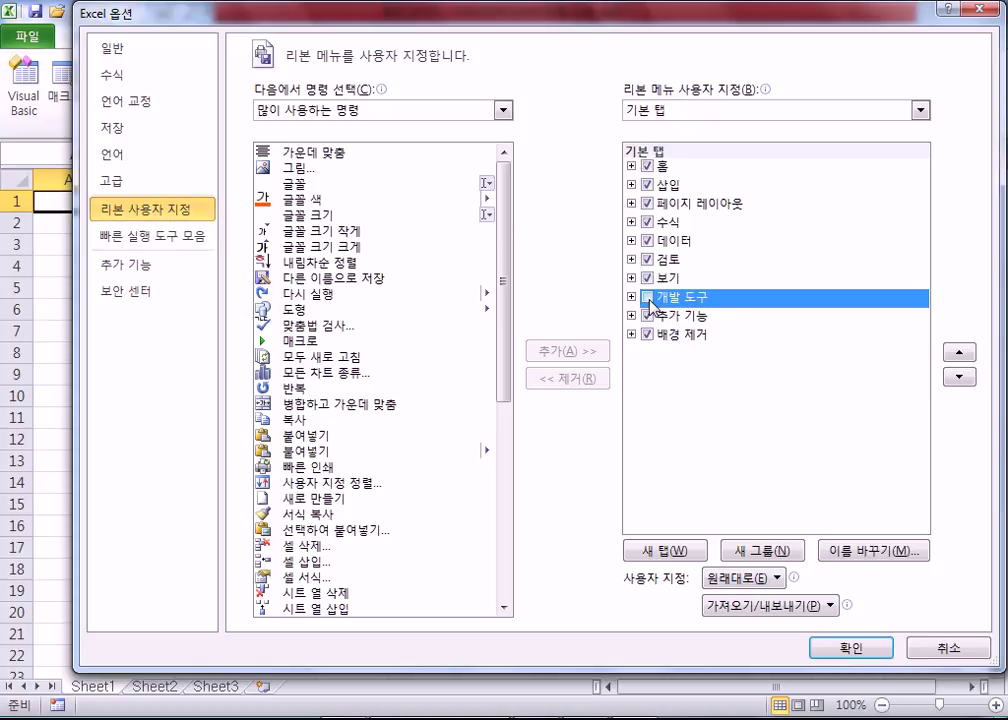
pyautogui.click(647, 298)
pyautogui.click(820, 648)
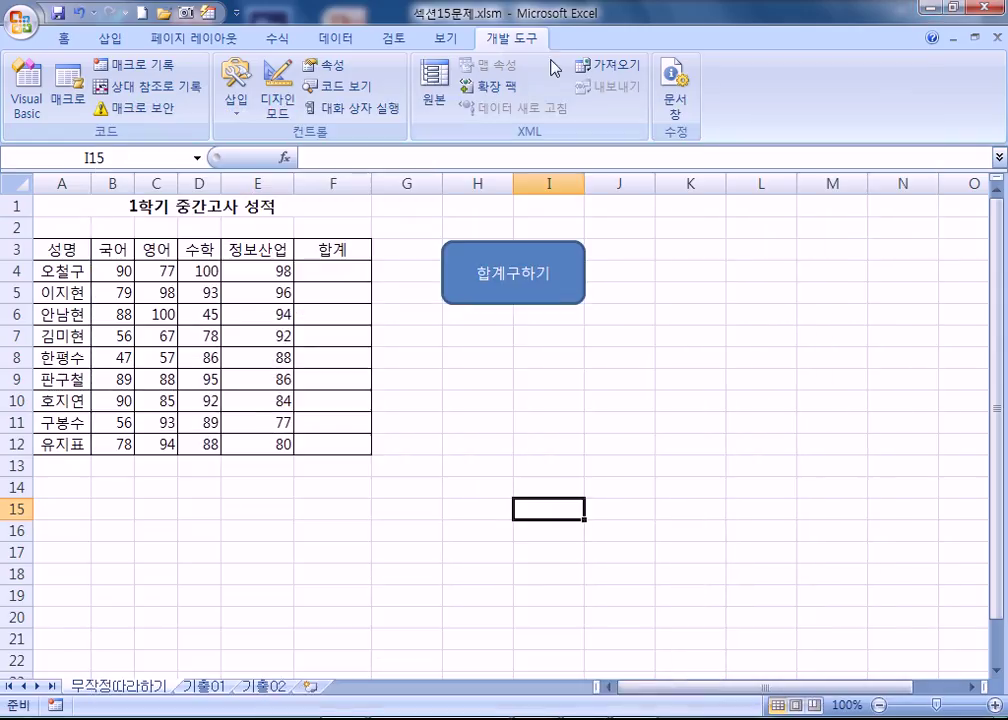
# Step: Review the 리본 메뉴에 개발 도구 탭 표시 setting in the Excel 2007 options and close the dialog with it enabled
pyautogui.click(22, 20)
pyautogui.click(372, 471)
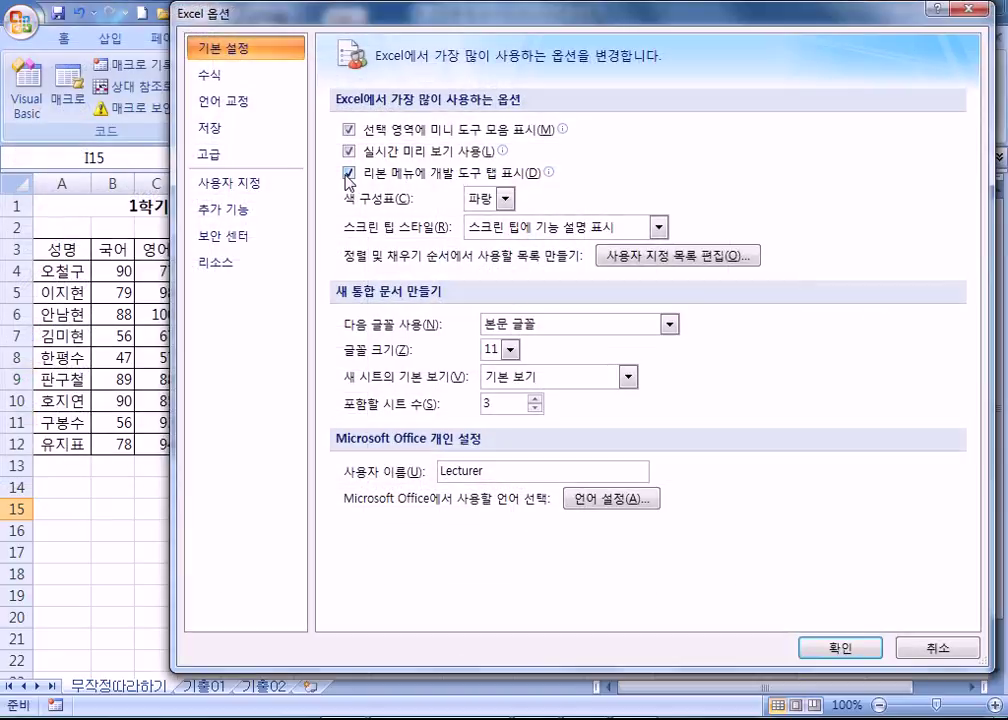
pyautogui.click(349, 172)
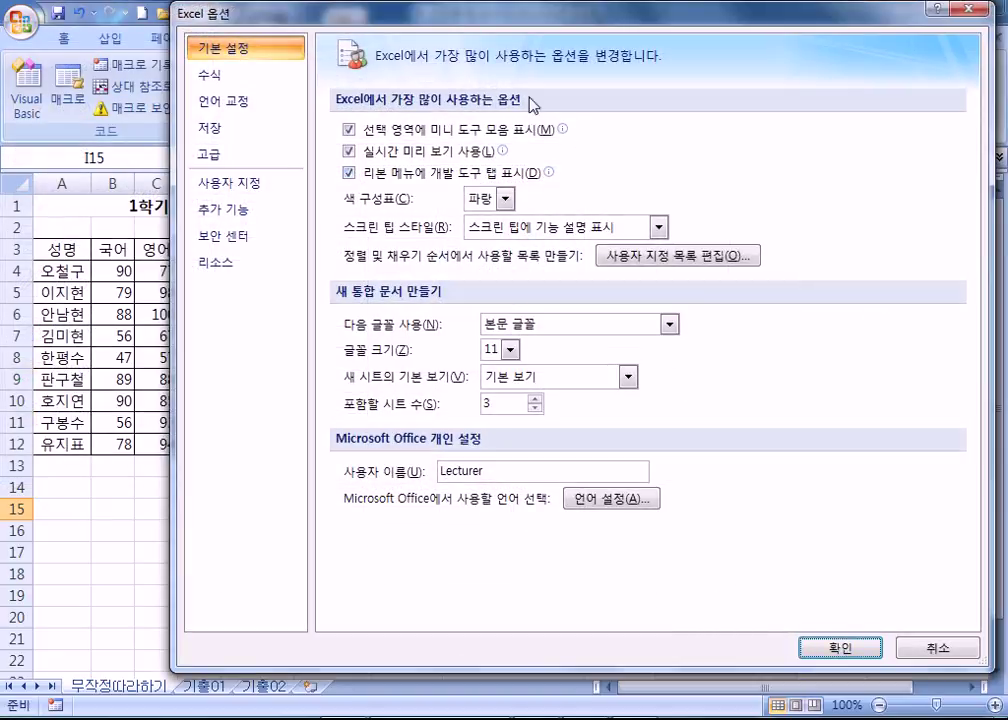
pyautogui.click(846, 646)
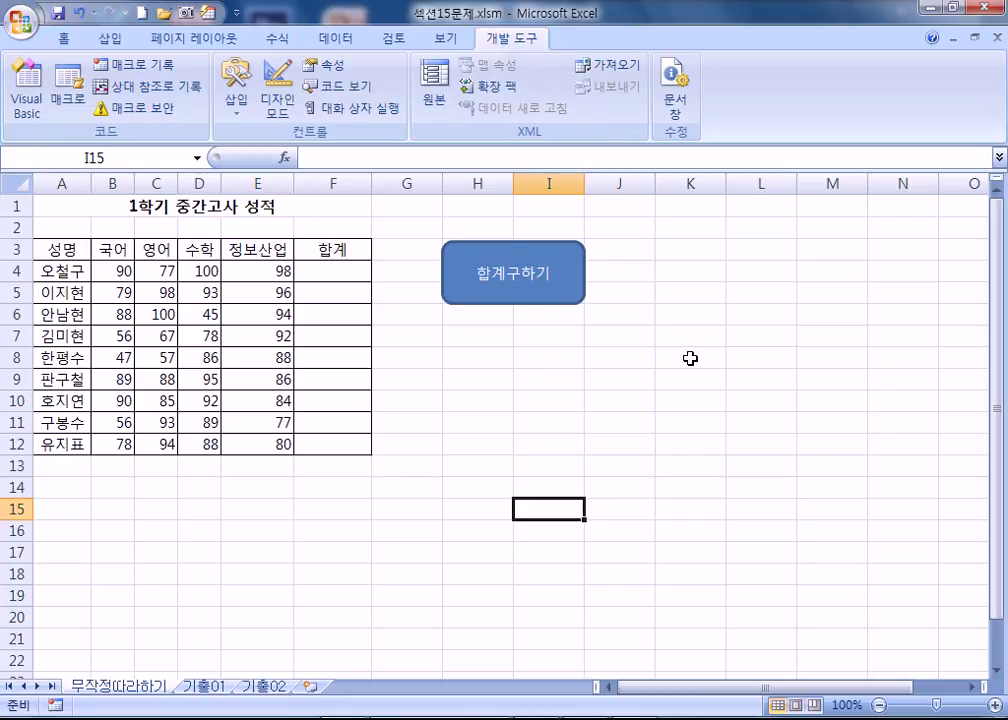
# Step: Delete the 합계구하기 macro from the workbook and try running it from its rounded rectangle on the sheet
pyautogui.click(68, 95)
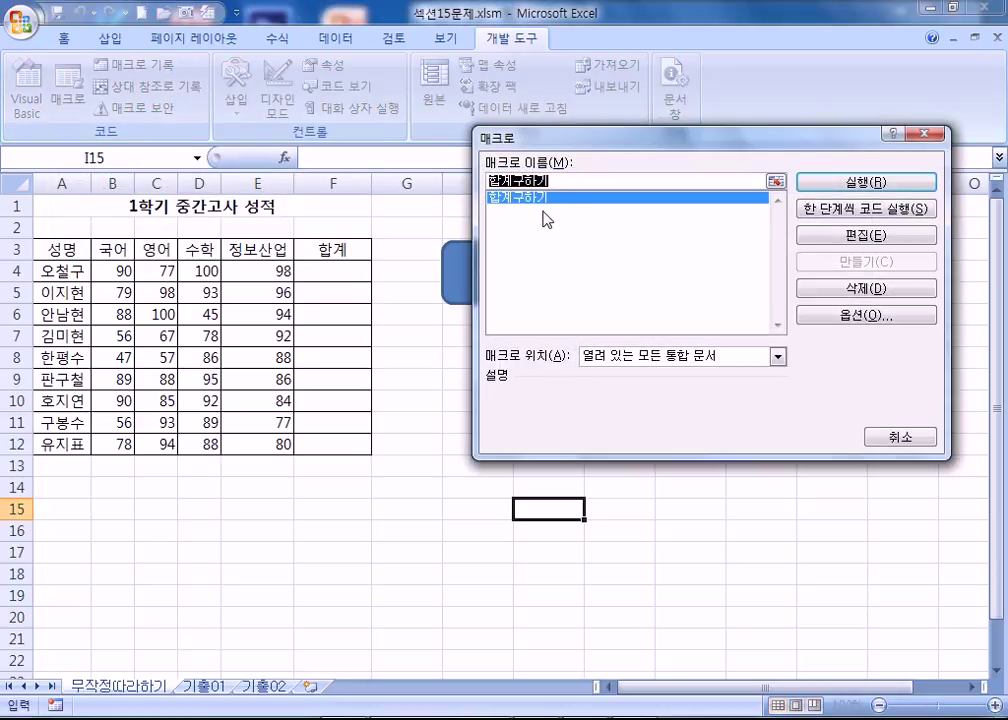
pyautogui.click(532, 199)
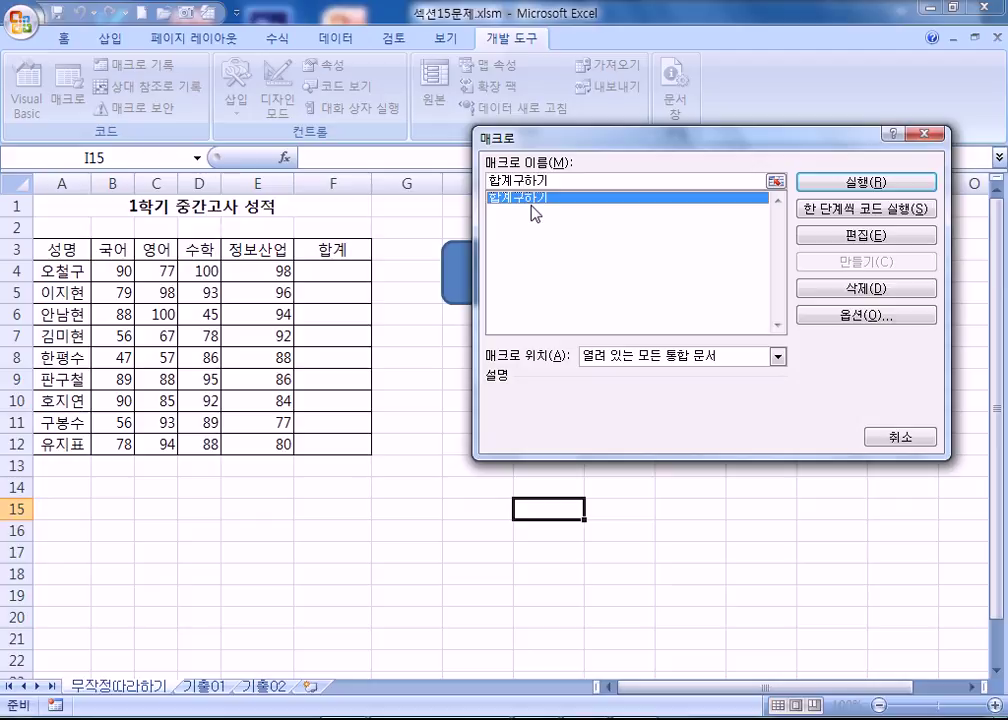
pyautogui.click(866, 290)
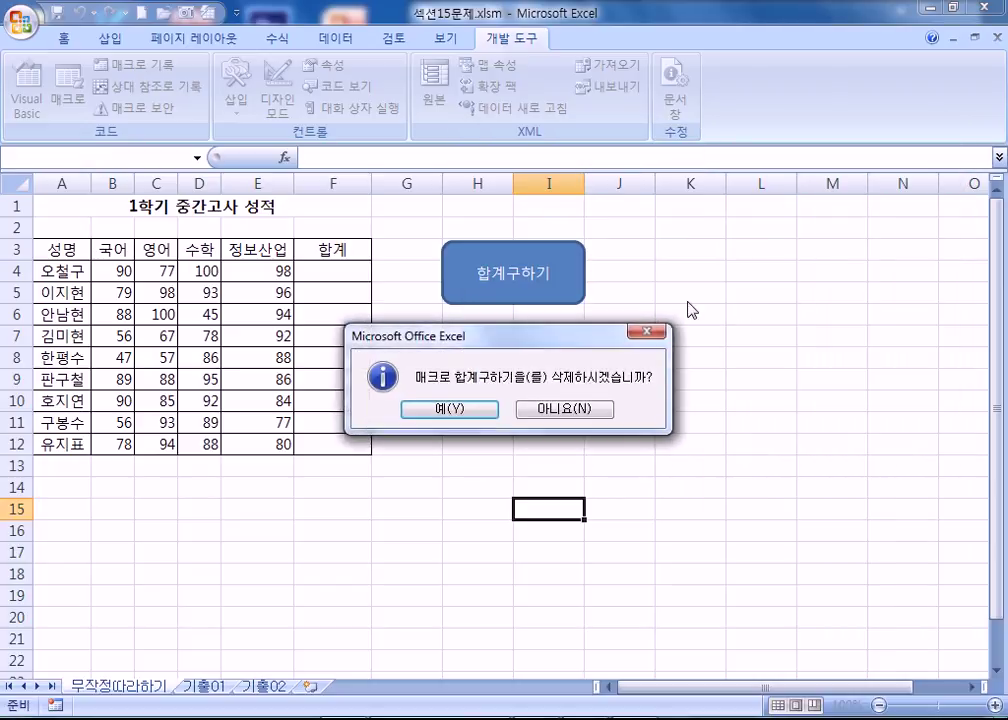
pyautogui.click(484, 412)
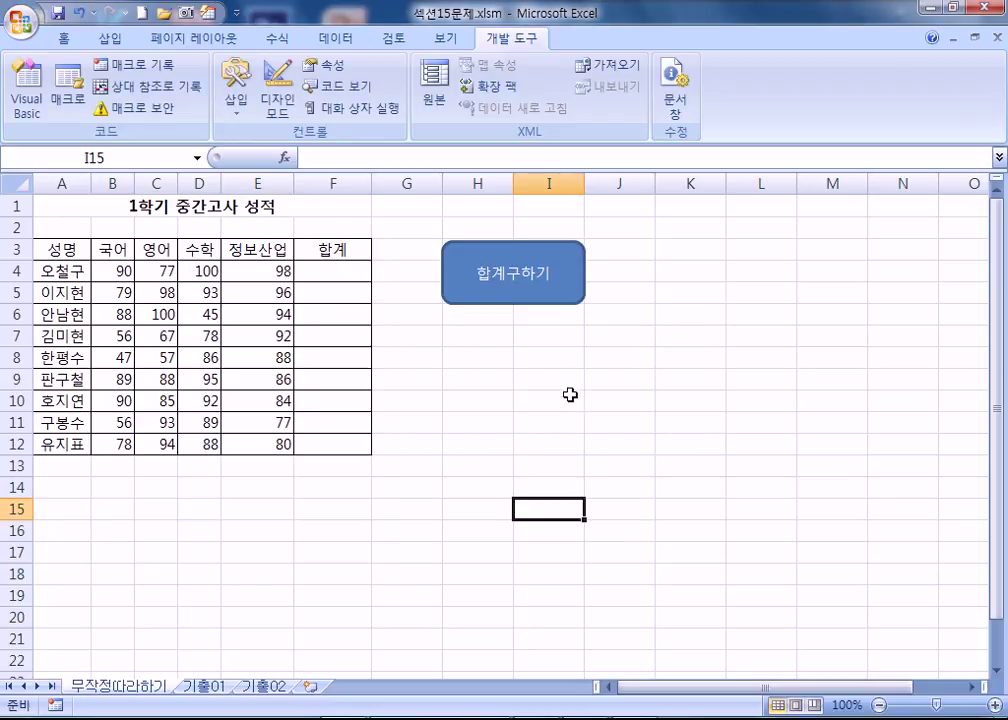
pyautogui.click(567, 308)
pyautogui.click(518, 408)
# Step: Assign a newly recorded macro named 합계구하기, without the file name prefix, to the rounded rectangle and start recording in the current workbook
pyautogui.rightClick(567, 293)
pyautogui.click(569, 487)
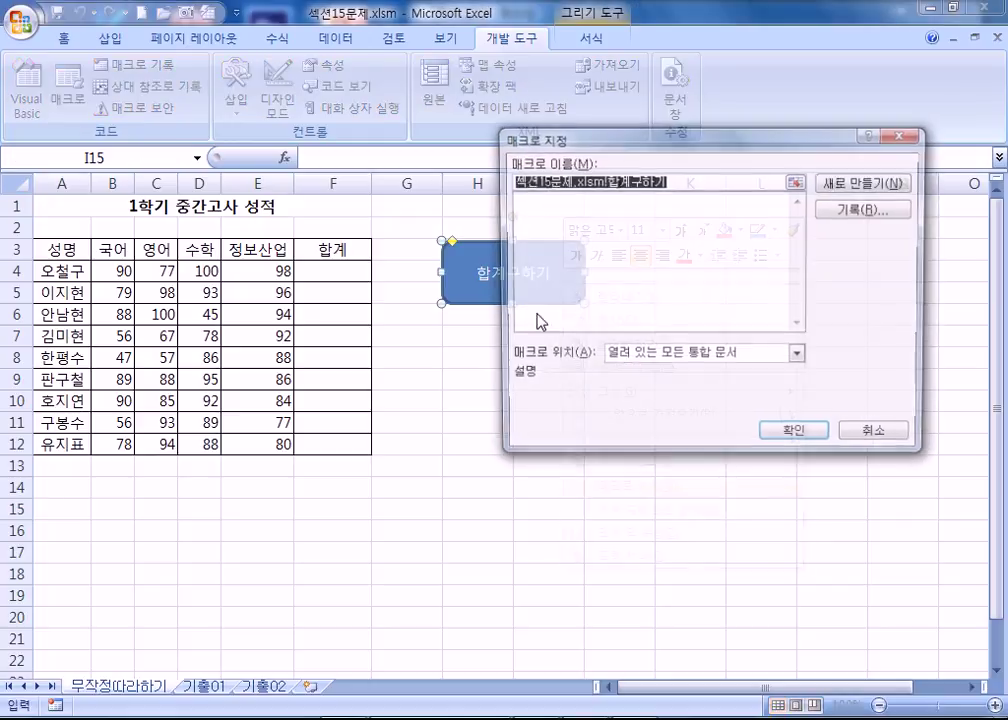
pyautogui.moveTo(600, 181); pyautogui.dragTo(372, 170)
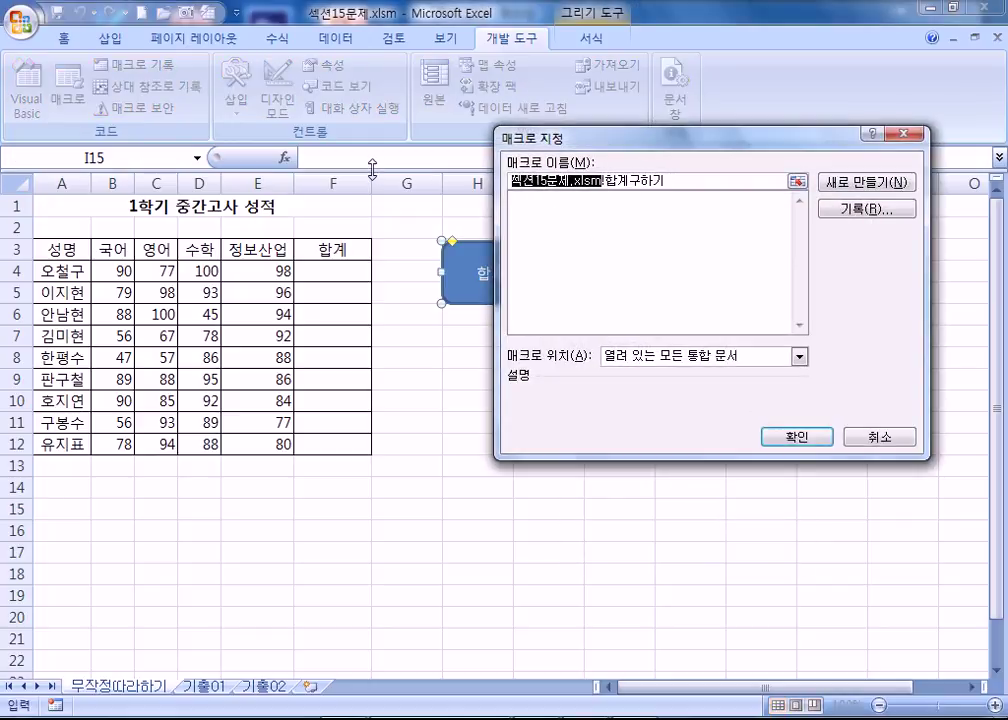
pyautogui.press('Delete')
pyautogui.press('Delete')
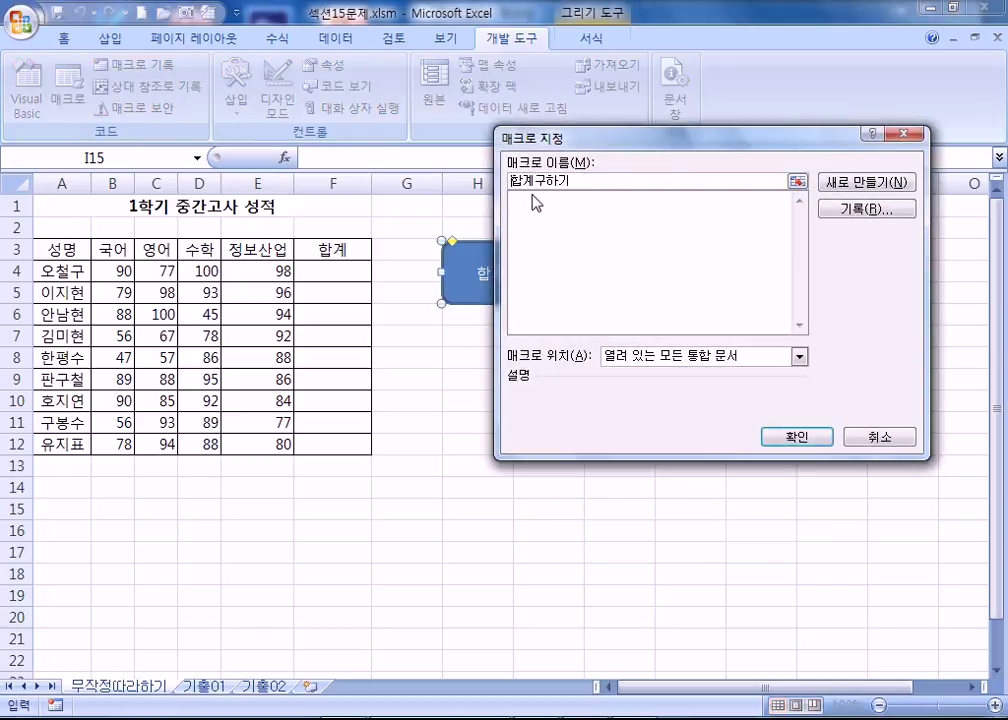
pyautogui.click(835, 210)
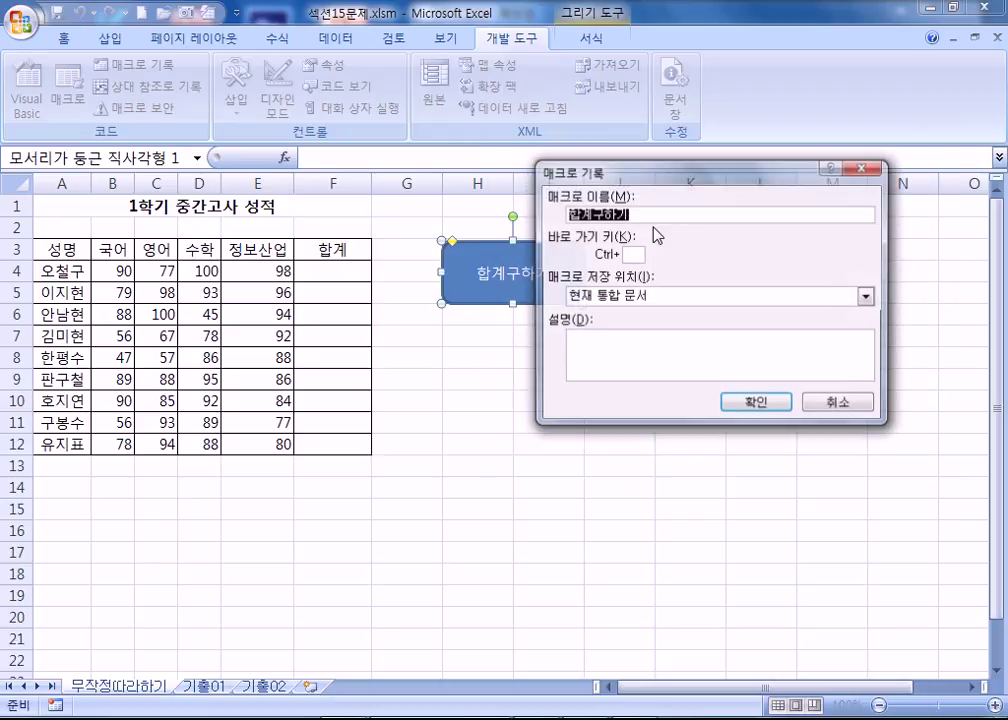
pyautogui.click(748, 403)
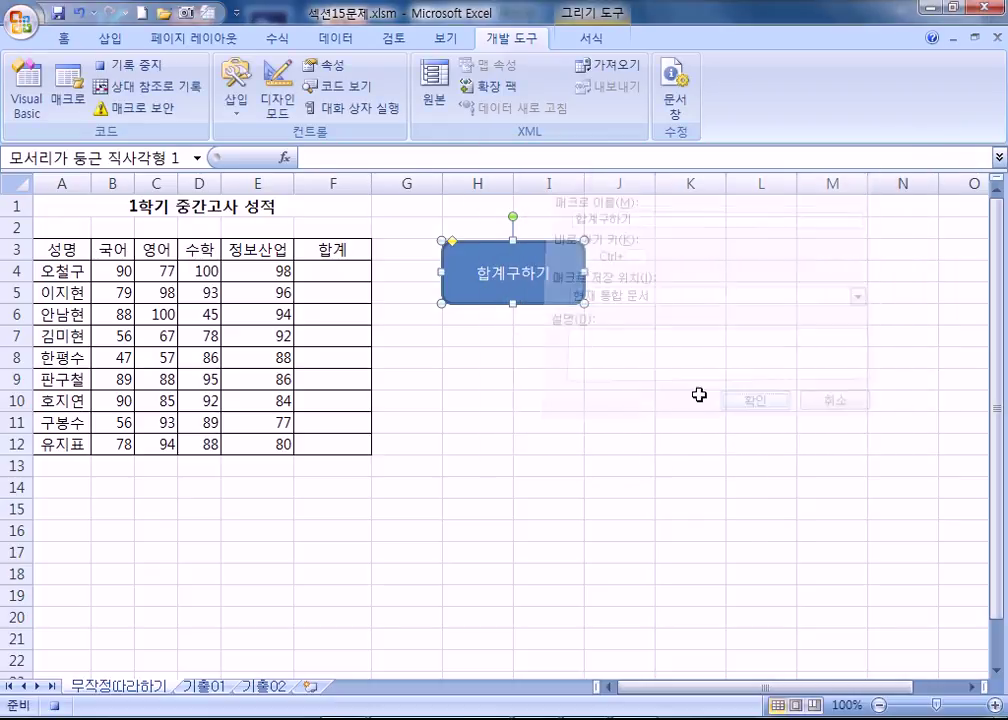
# Step: Record =SUM(B4:E4) in F4 filled down to F12, stop the macro recording, and deselect the range
pyautogui.click(322, 270)
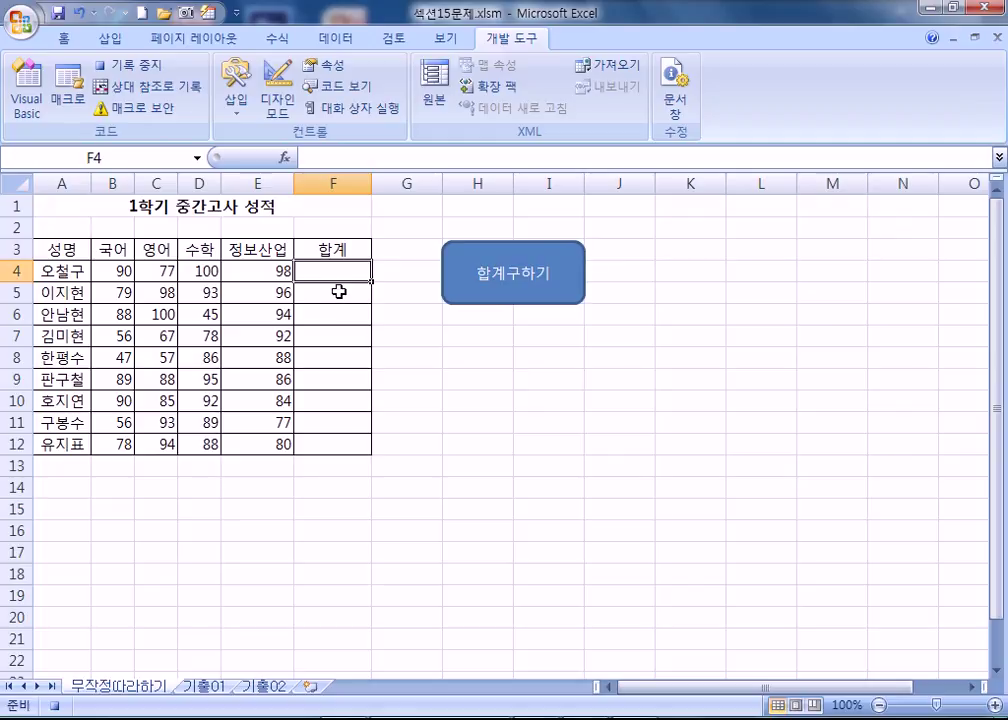
pyautogui.write('=SUM(')
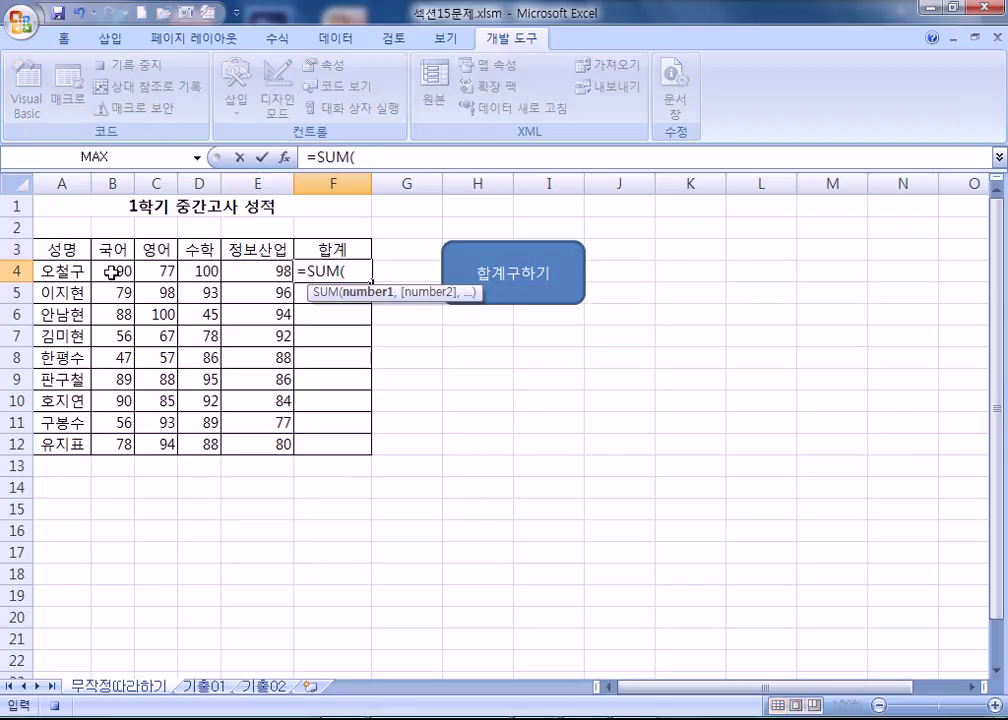
pyautogui.moveTo(110, 271); pyautogui.dragTo(247, 270)
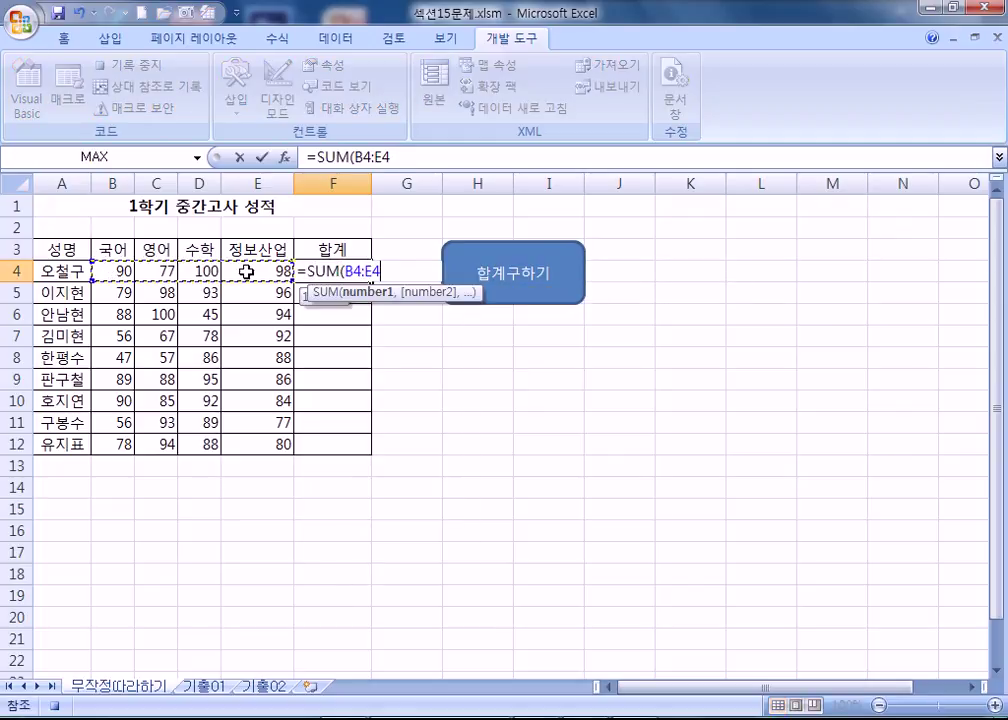
pyautogui.press('Return')
pyautogui.click(360, 269)
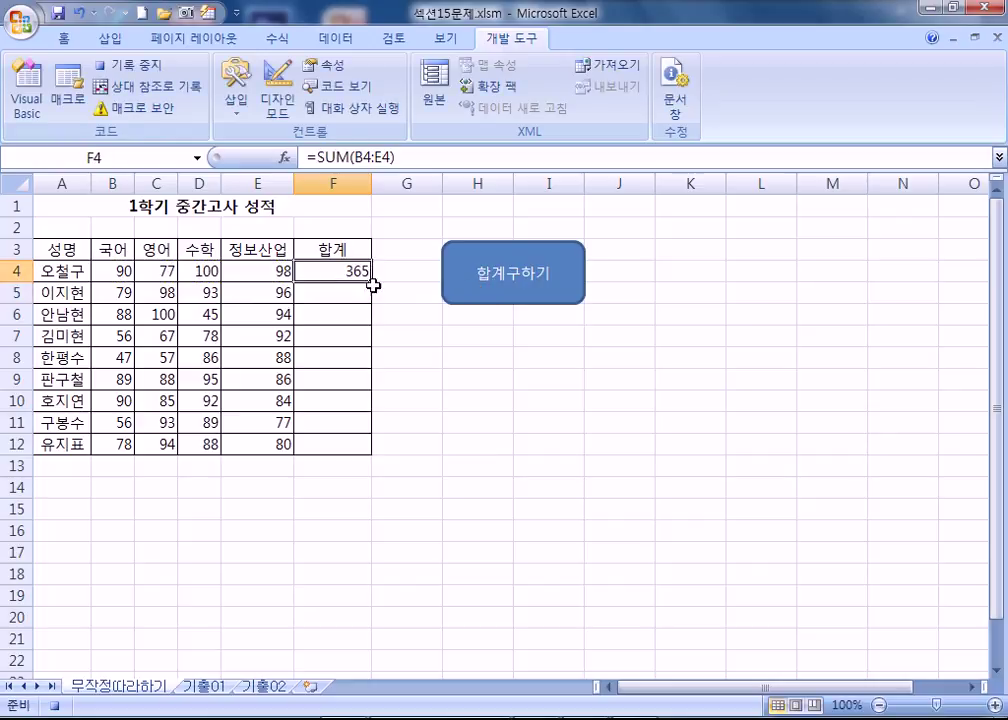
pyautogui.moveTo(371, 283); pyautogui.dragTo(368, 456)
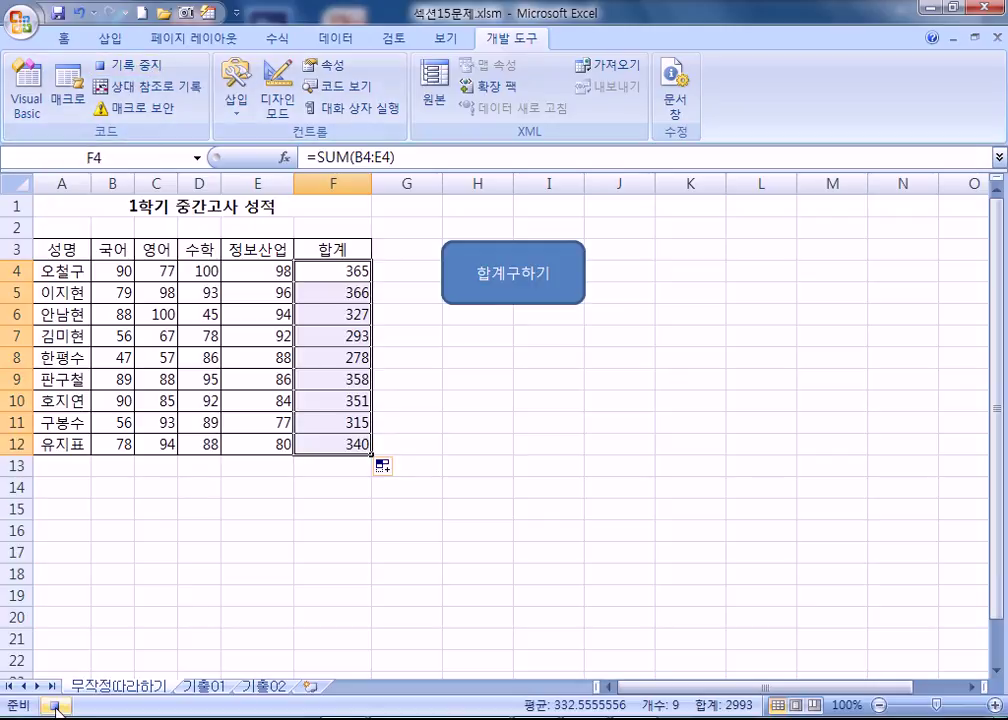
pyautogui.click(119, 68)
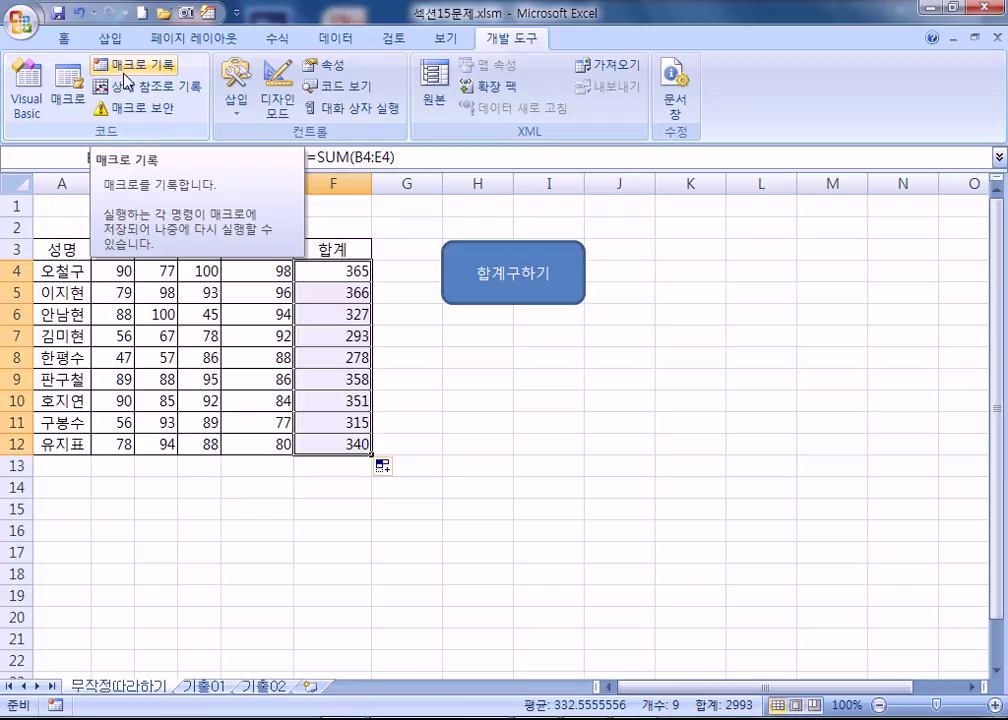
pyautogui.click(577, 430)
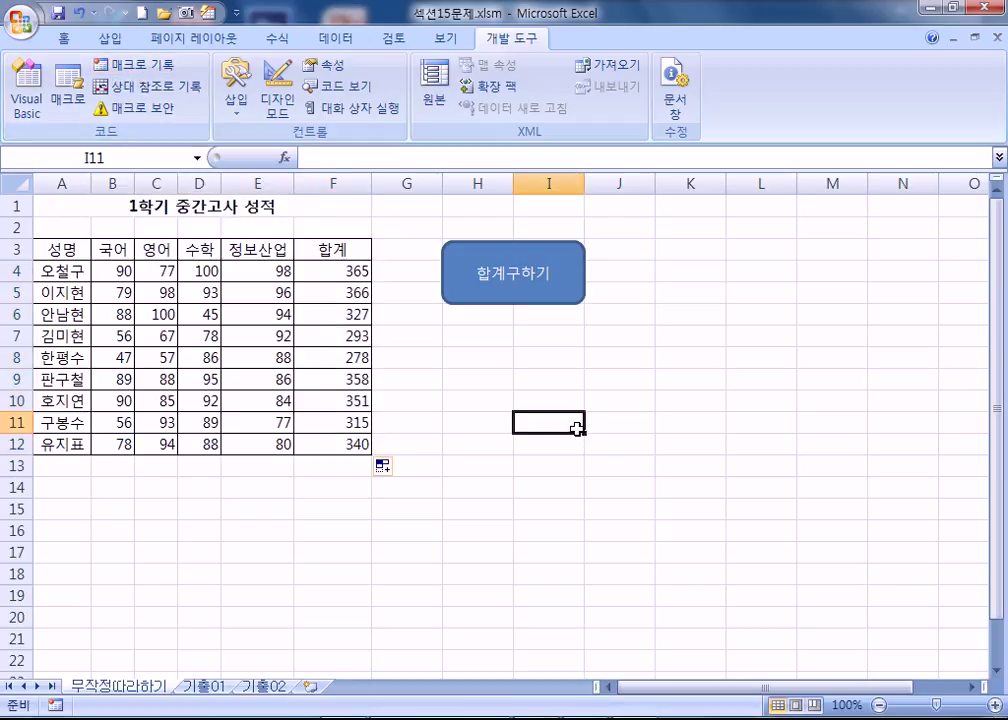
# Step: Clear the totals in F4:F12 and test the recorded macro by running it from the 합계구하기 rounded rectangle
pyautogui.moveTo(353, 279); pyautogui.dragTo(360, 446)
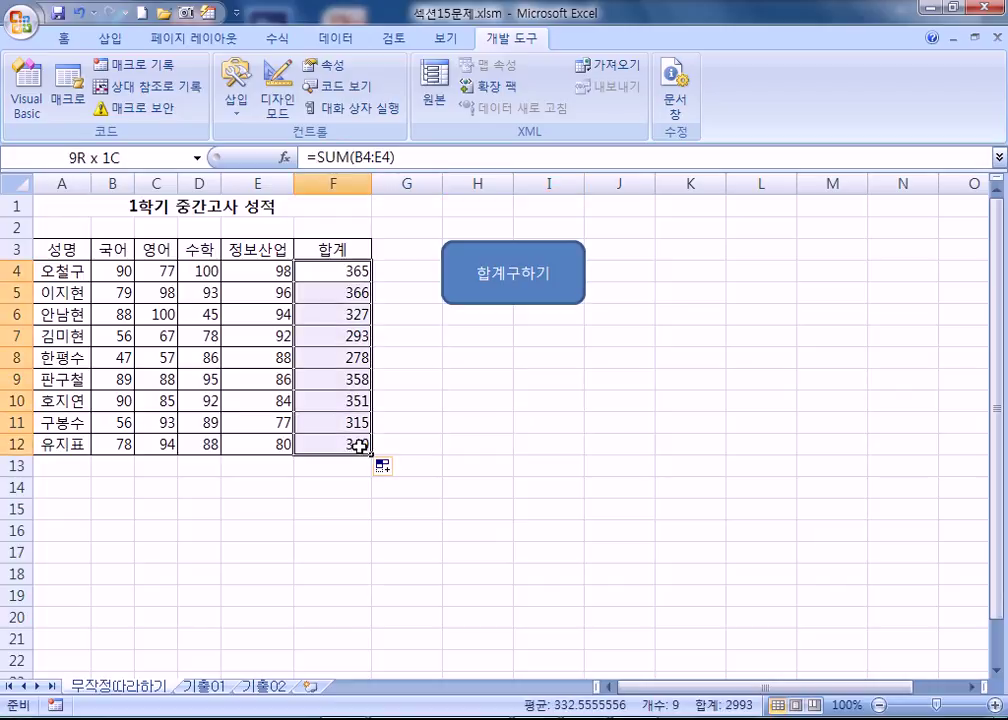
pyautogui.click(520, 487)
pyautogui.click(343, 271)
pyautogui.moveTo(343, 271); pyautogui.dragTo(337, 441)
pyautogui.press('Delete')
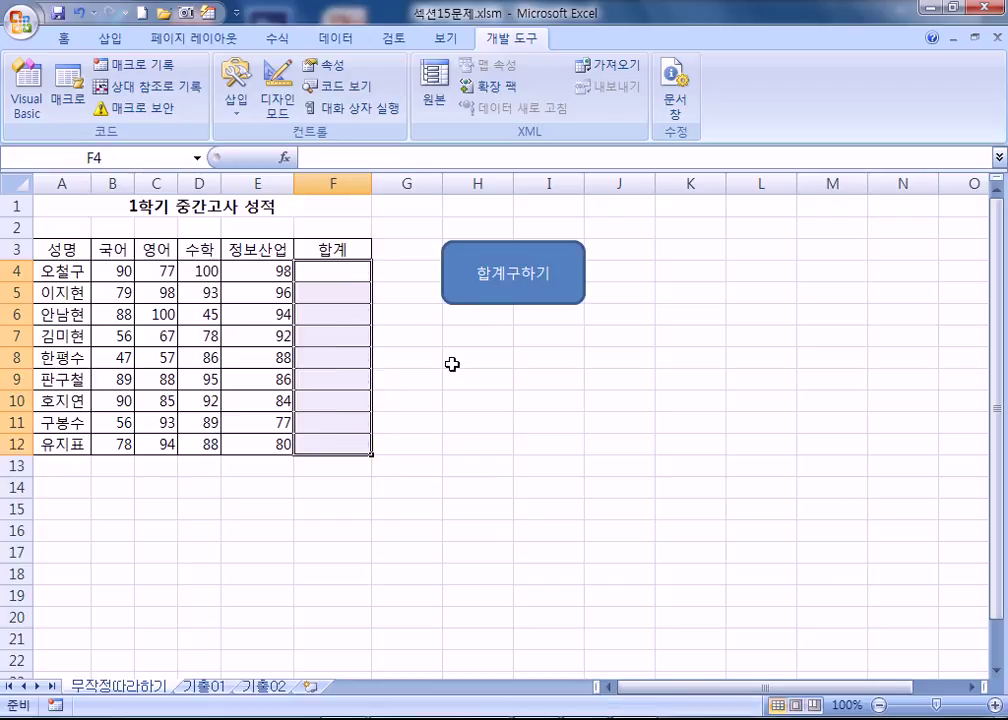
pyautogui.click(589, 440)
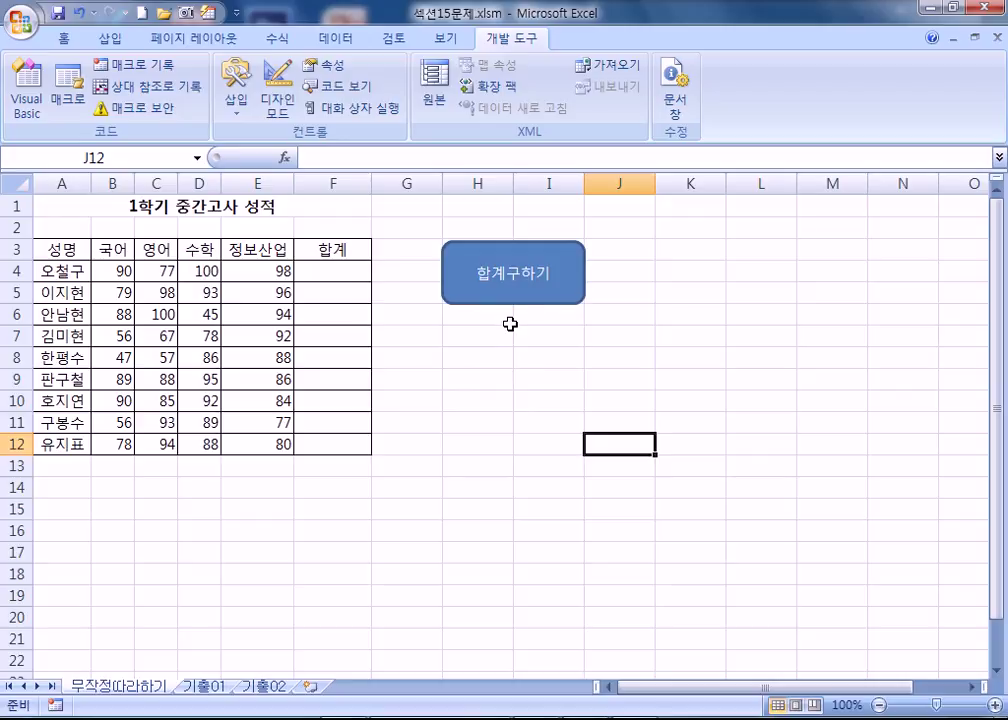
pyautogui.click(524, 297)
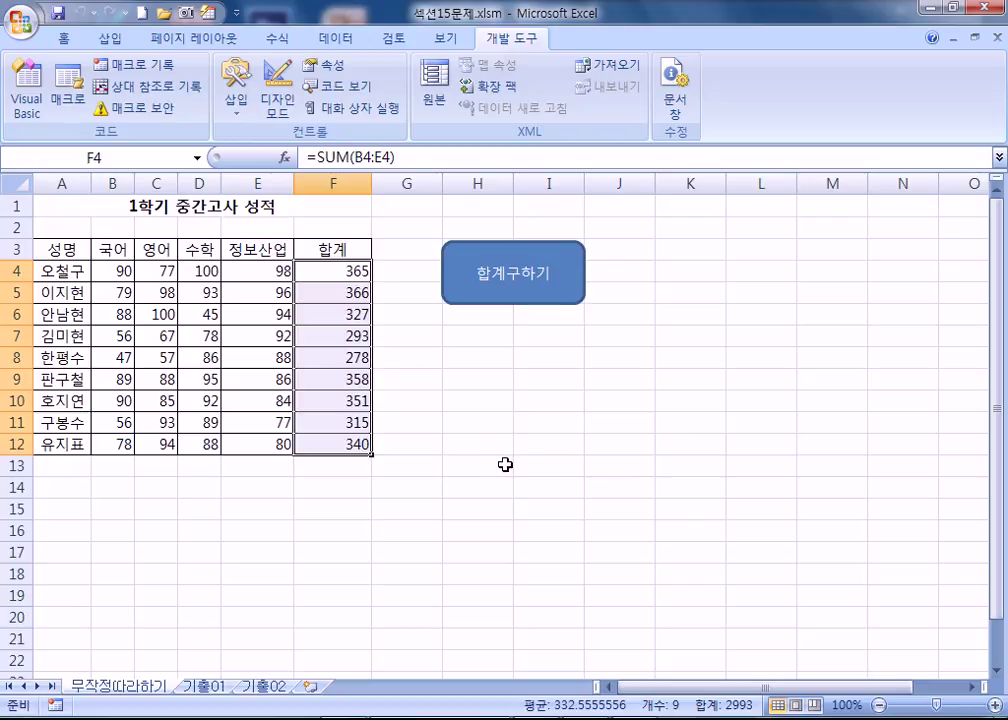
# Step: Clear the totals that the macro filled into F4:F12 and delete the 합계구하기 rounded rectangle from the sheet
pyautogui.press('Delete')
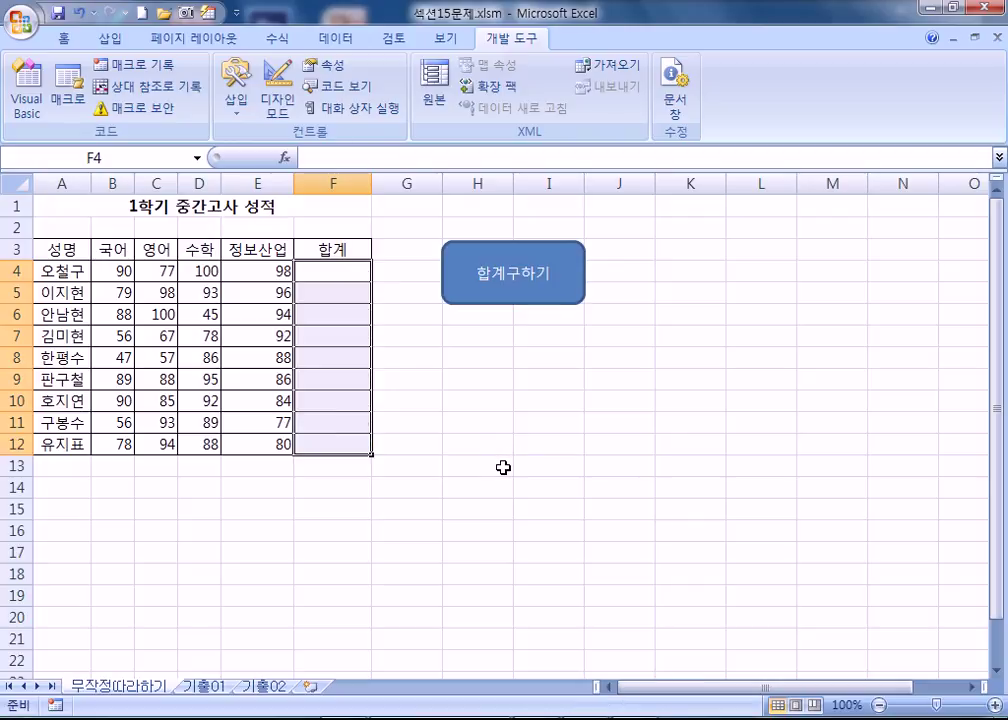
pyautogui.click(609, 447)
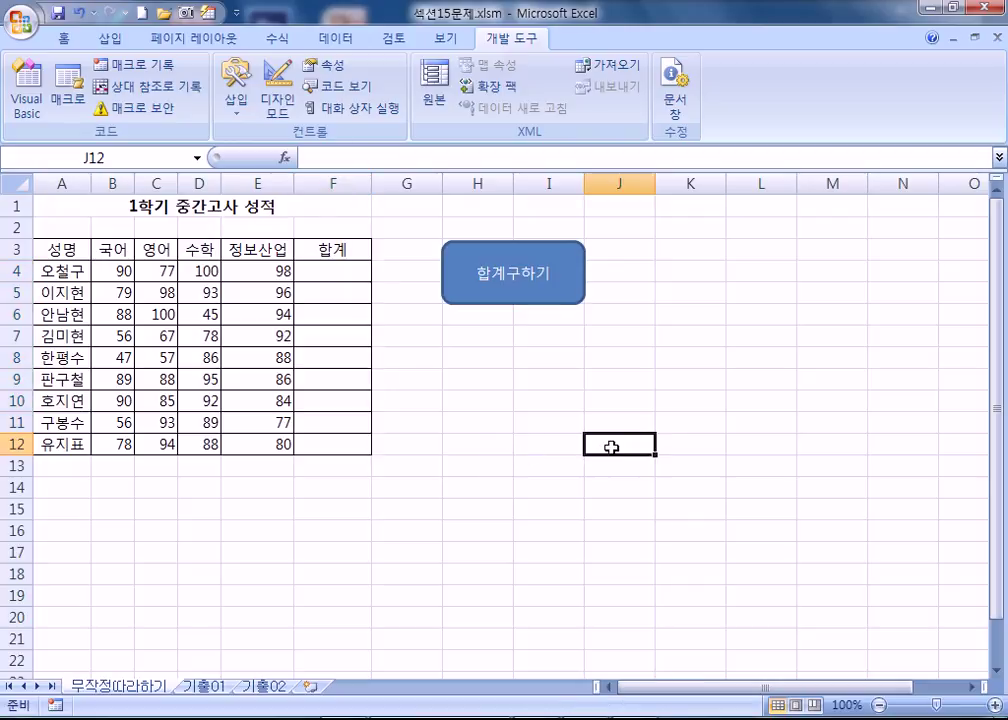
pyautogui.rightClick(574, 299)
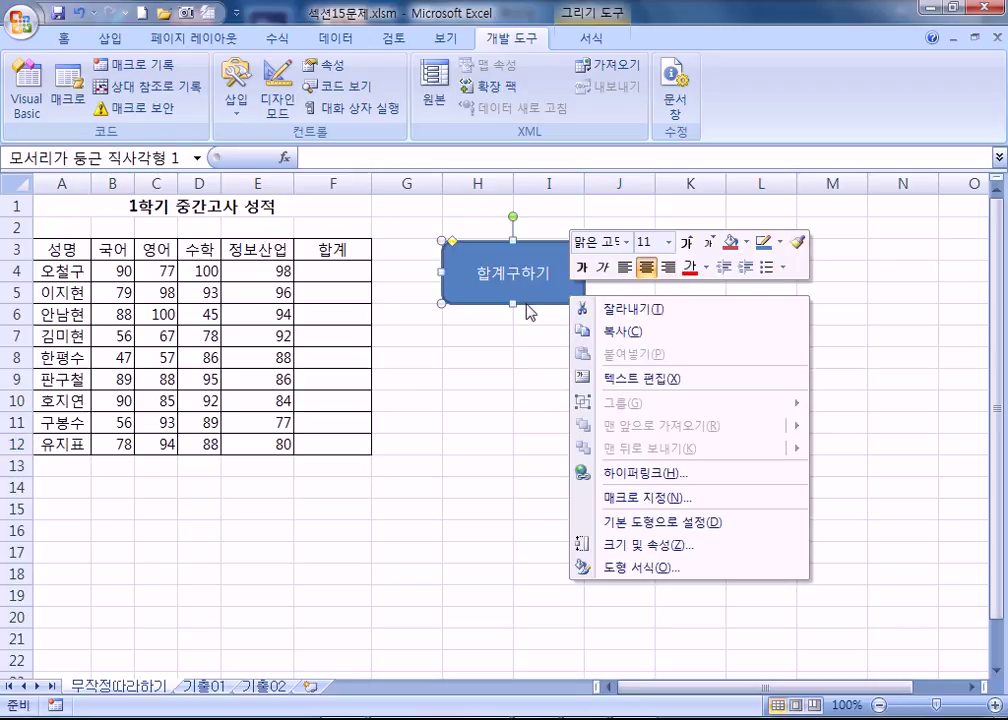
pyautogui.click(554, 299)
pyautogui.rightClick(558, 300)
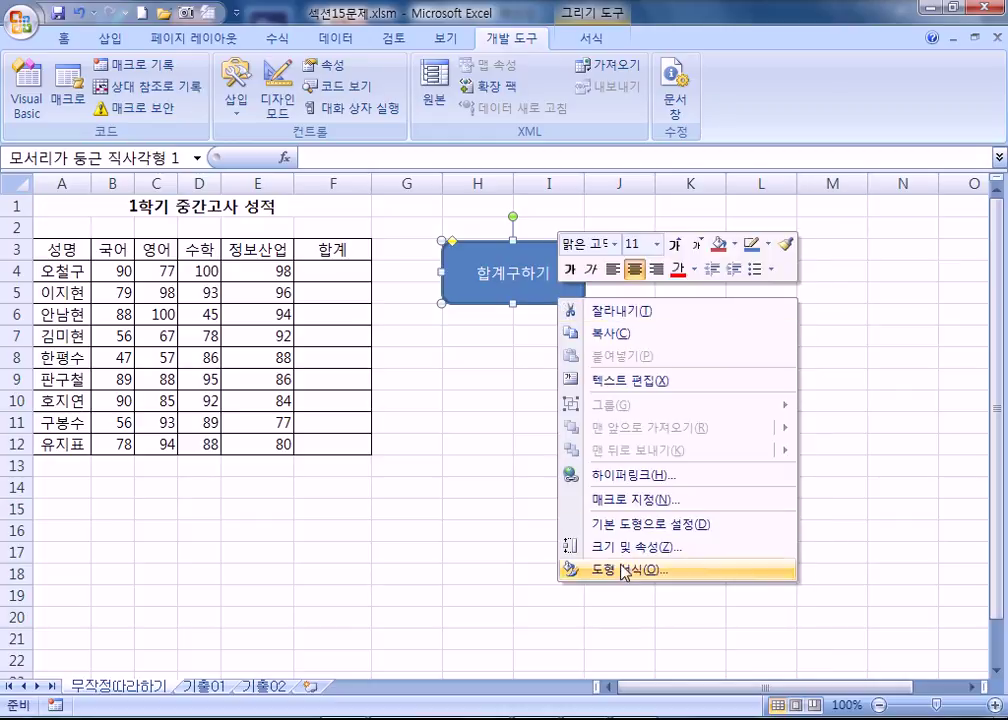
pyautogui.click(535, 302)
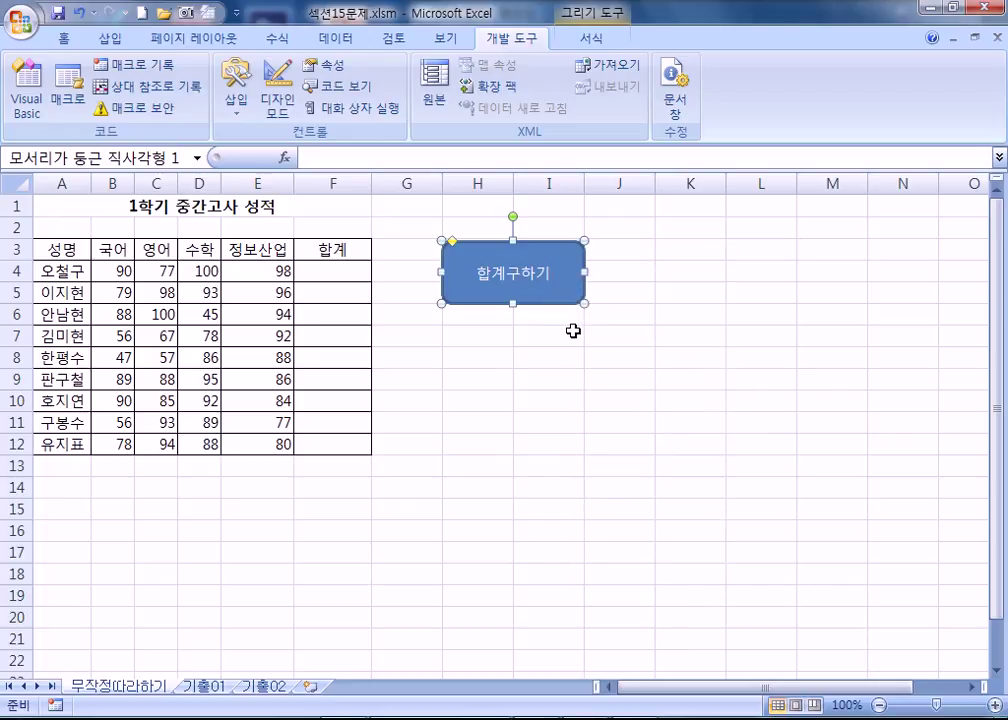
pyautogui.press('Delete')
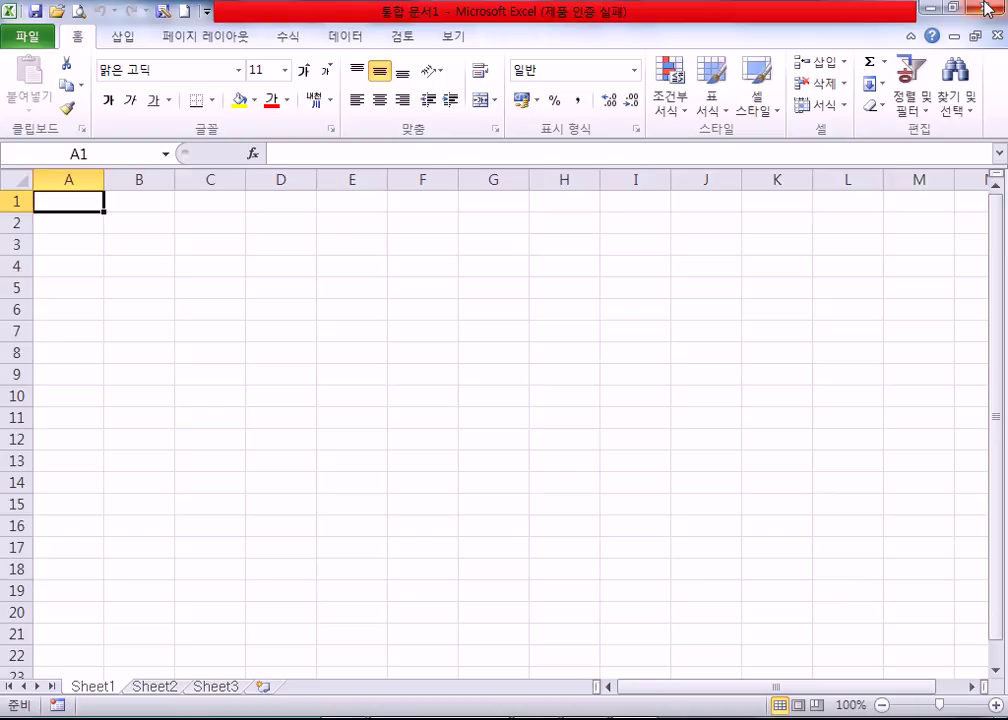
# Step: Close the blank Excel 2010 workbook 통합 문서1 and return to the grade table in 섹션15문제.xlsm
pyautogui.click(987, 8)
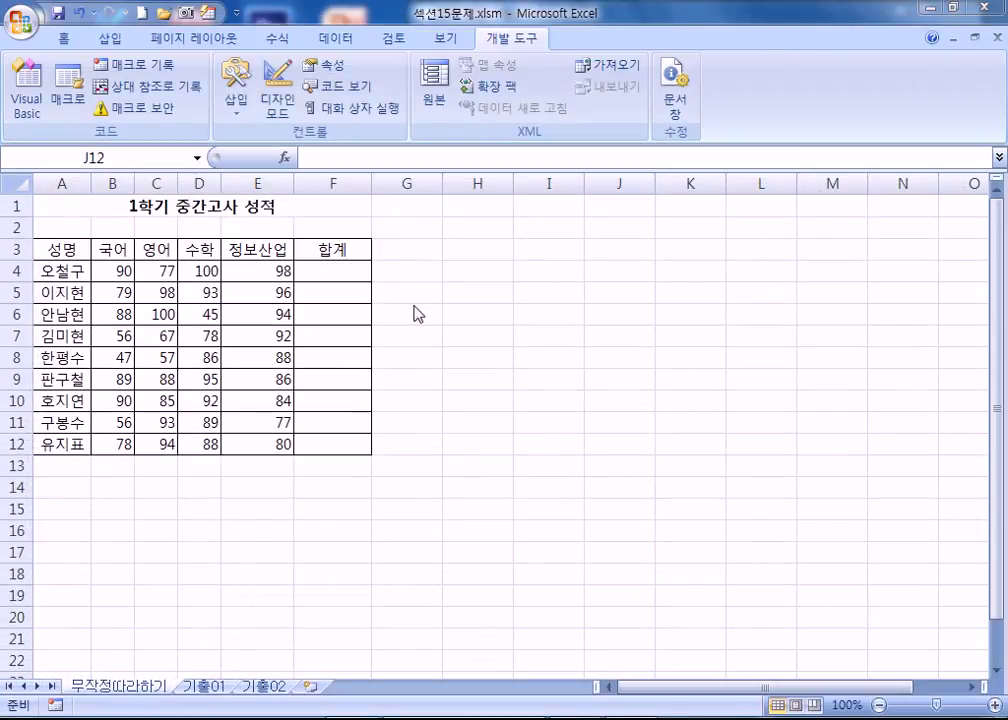
pyautogui.click(329, 271)
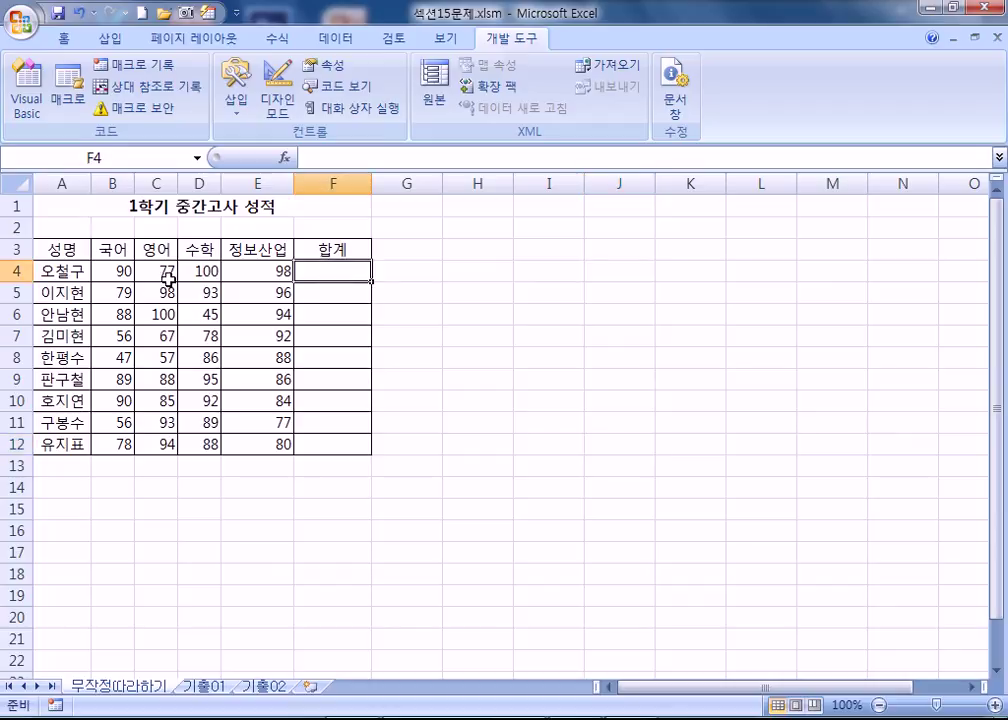
pyautogui.click(460, 381)
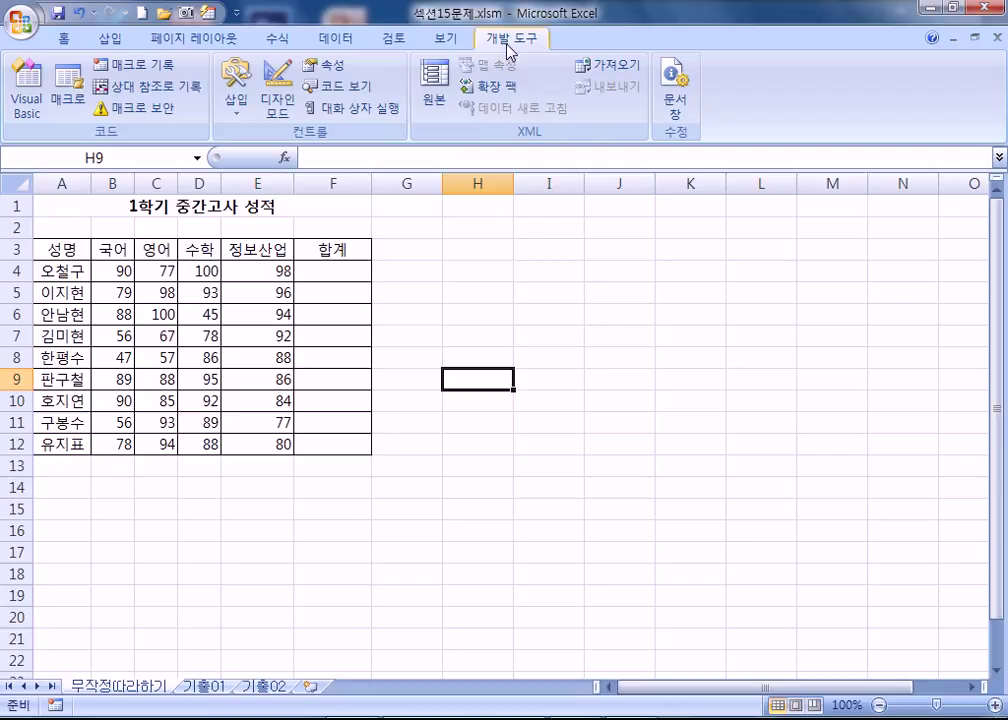
pyautogui.click(110, 40)
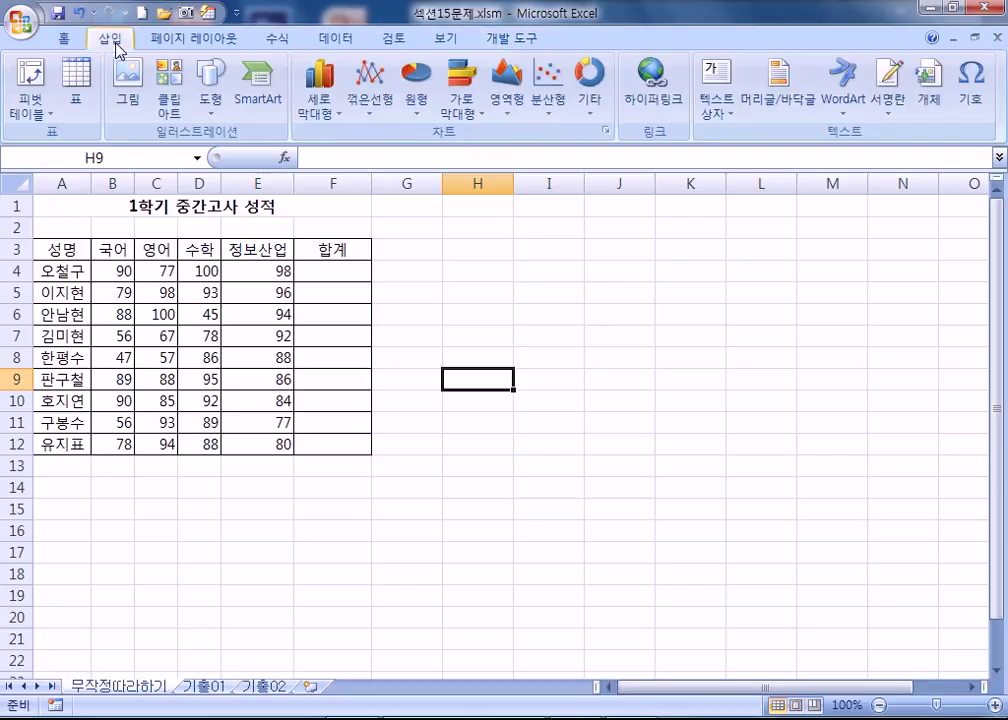
pyautogui.click(208, 88)
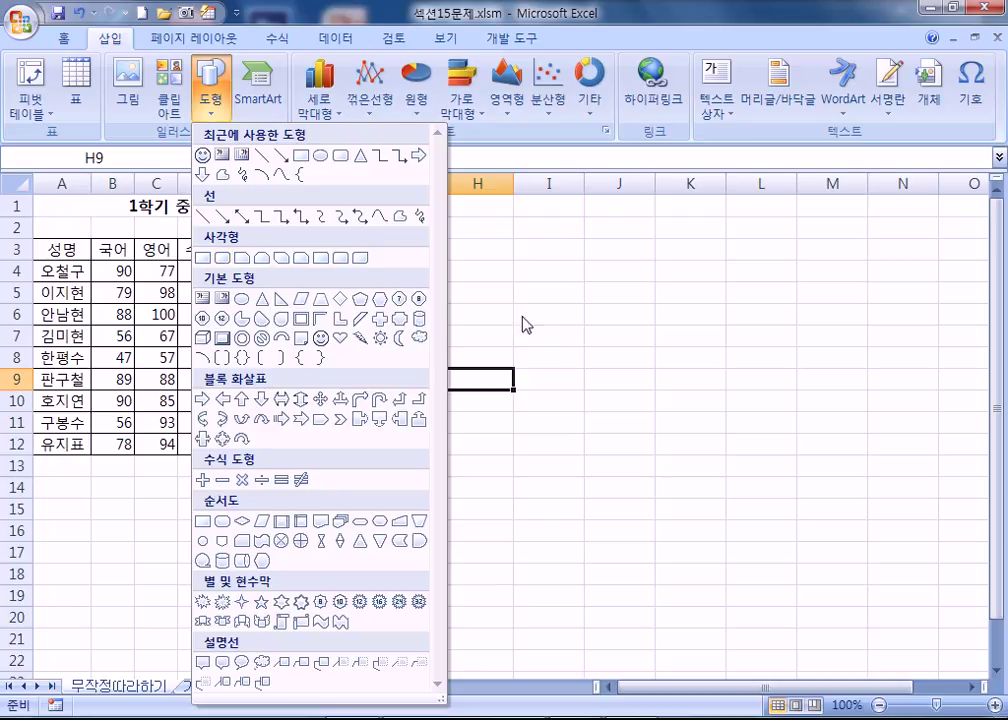
pyautogui.click(502, 45)
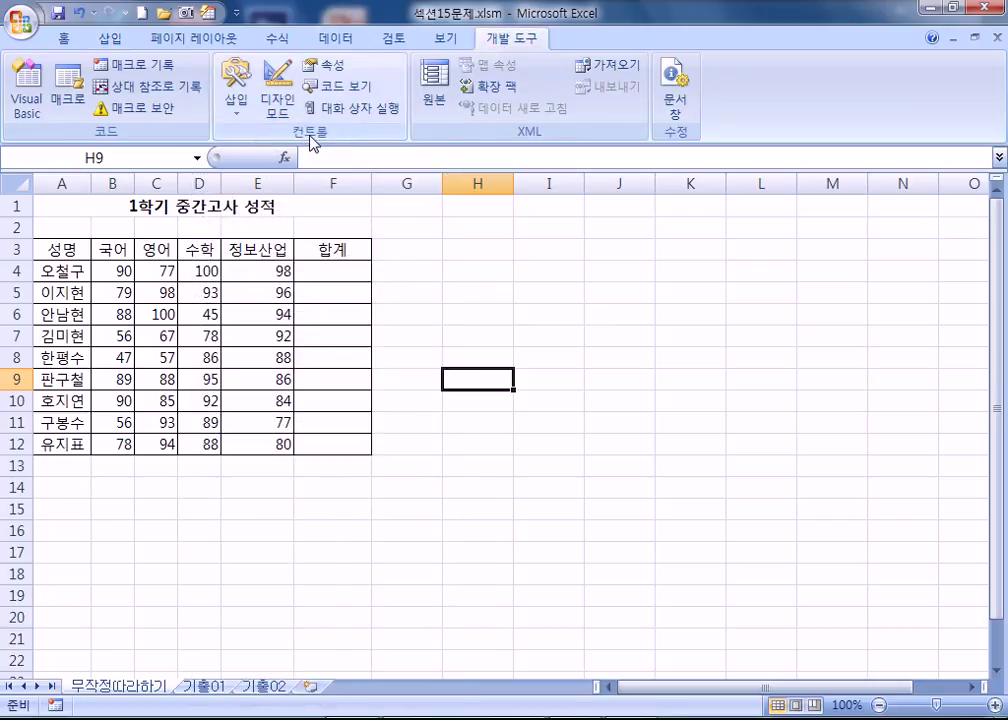
# Step: Draw a form control button (양식 컨트롤) below the grade table, covering cells C14:D15
pyautogui.click(238, 111)
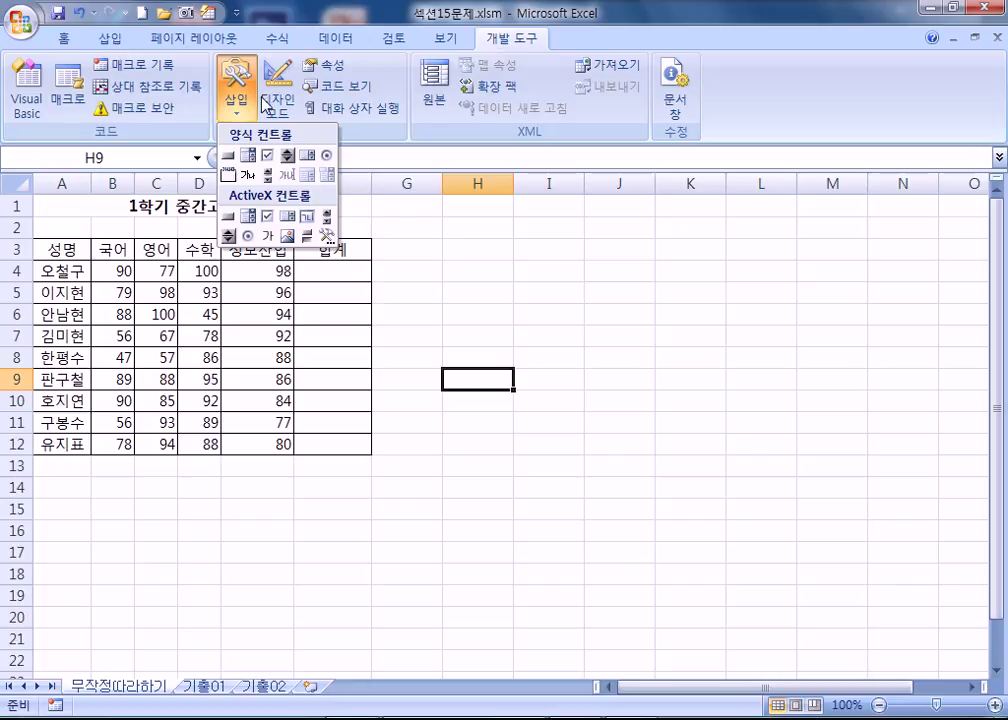
pyautogui.click(229, 157)
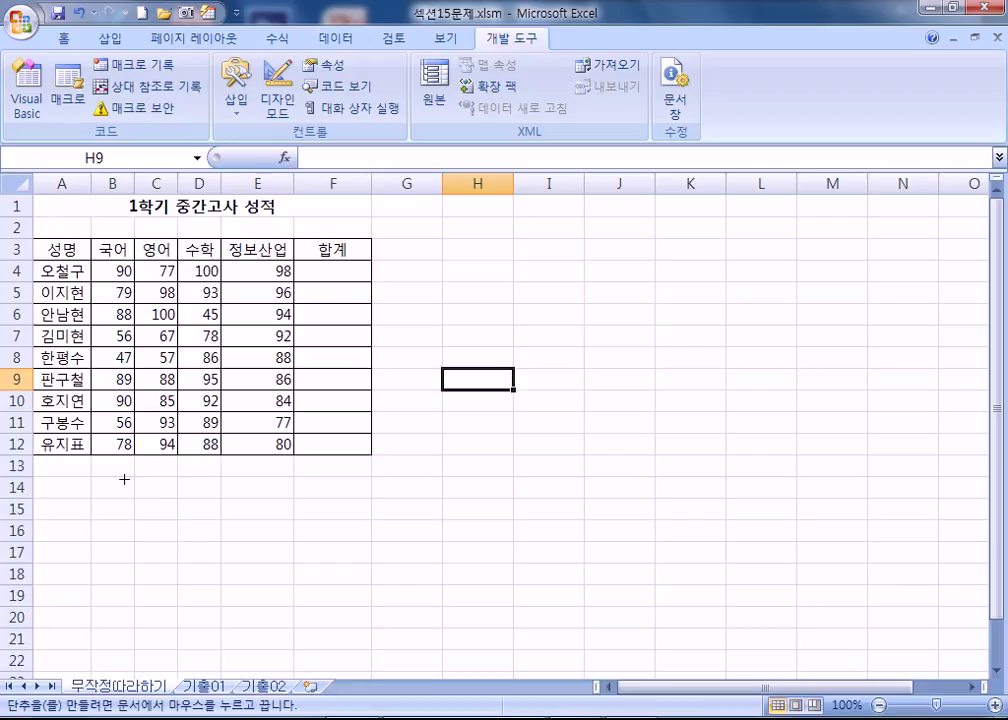
pyautogui.moveTo(131, 472); pyautogui.dragTo(224, 523)
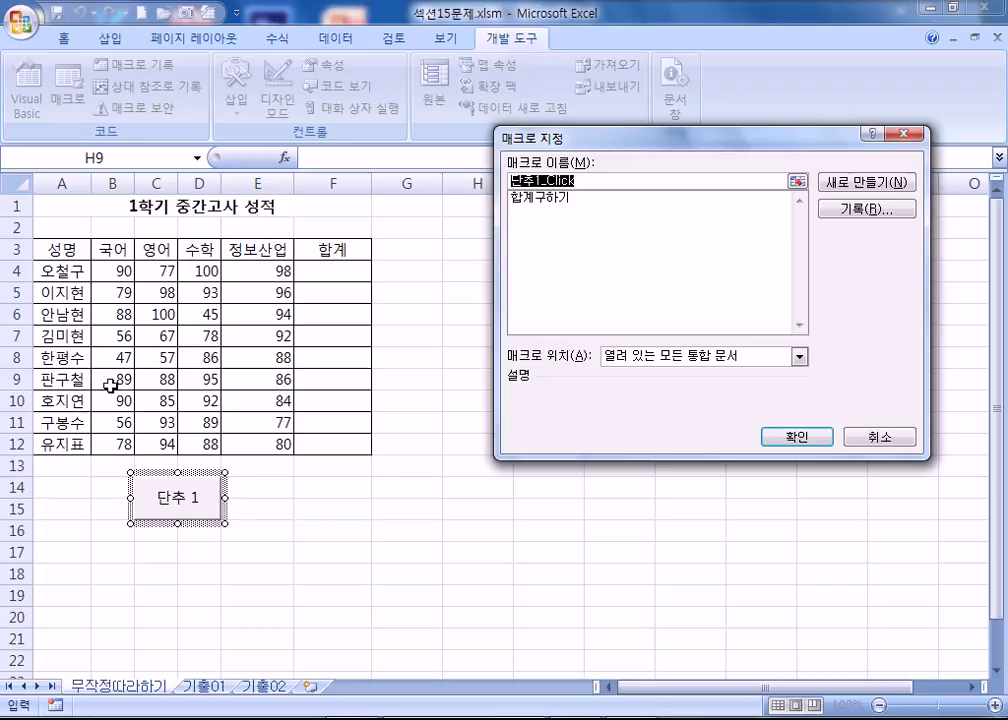
# Step: Assign a newly recorded macro named 합계 to the button and start recording it in the current workbook
pyautogui.moveTo(598, 149); pyautogui.dragTo(585, 229)
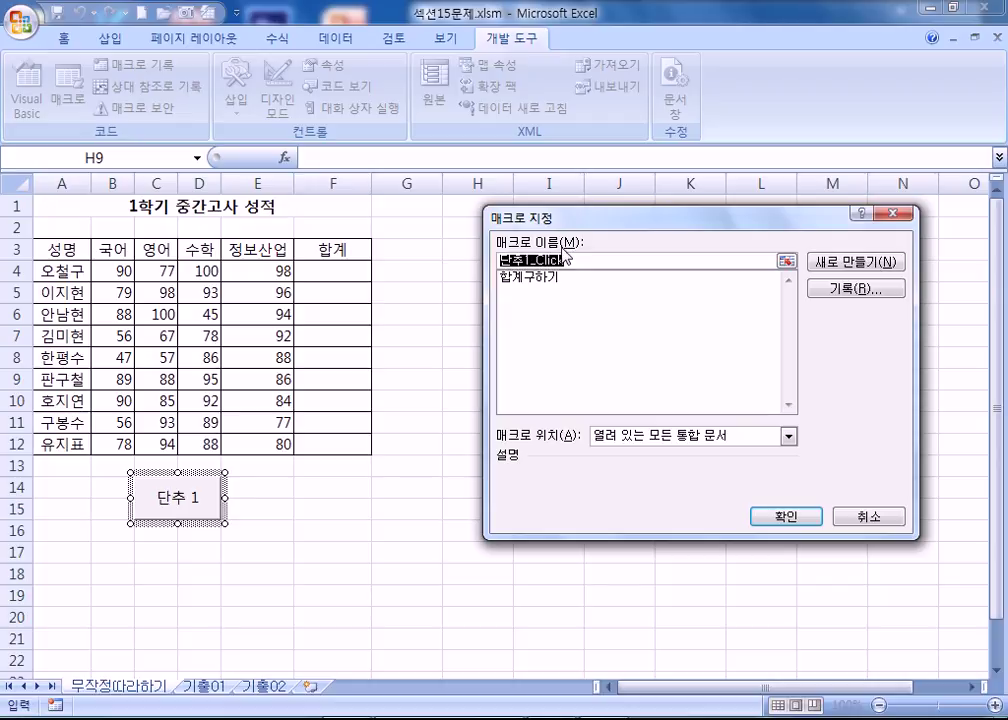
pyautogui.write('GKQR')
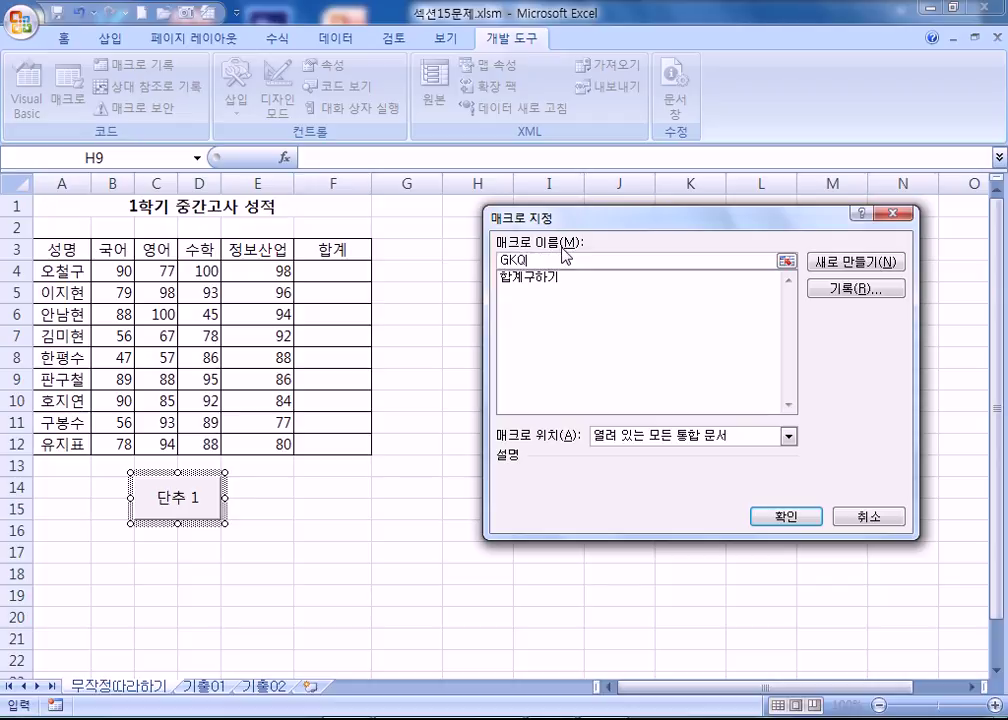
pyautogui.press('BackSpace')
pyautogui.press('BackSpace')
pyautogui.press('BackSpace')
pyautogui.press('BackSpace')
pyautogui.write('합계')
pyautogui.click(848, 292)
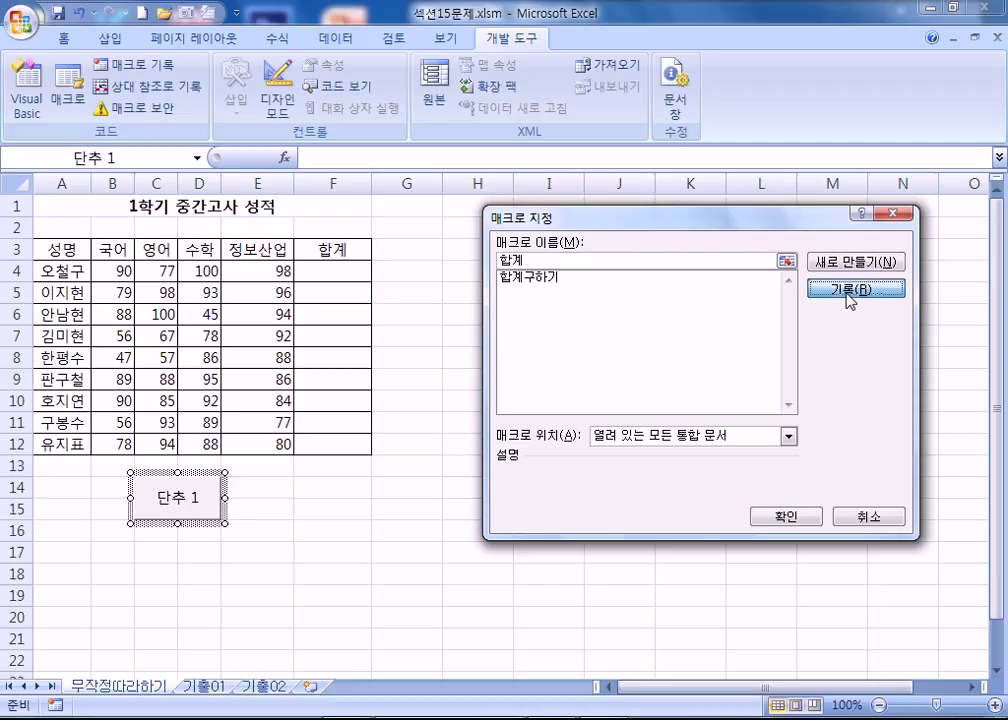
pyautogui.click(848, 292)
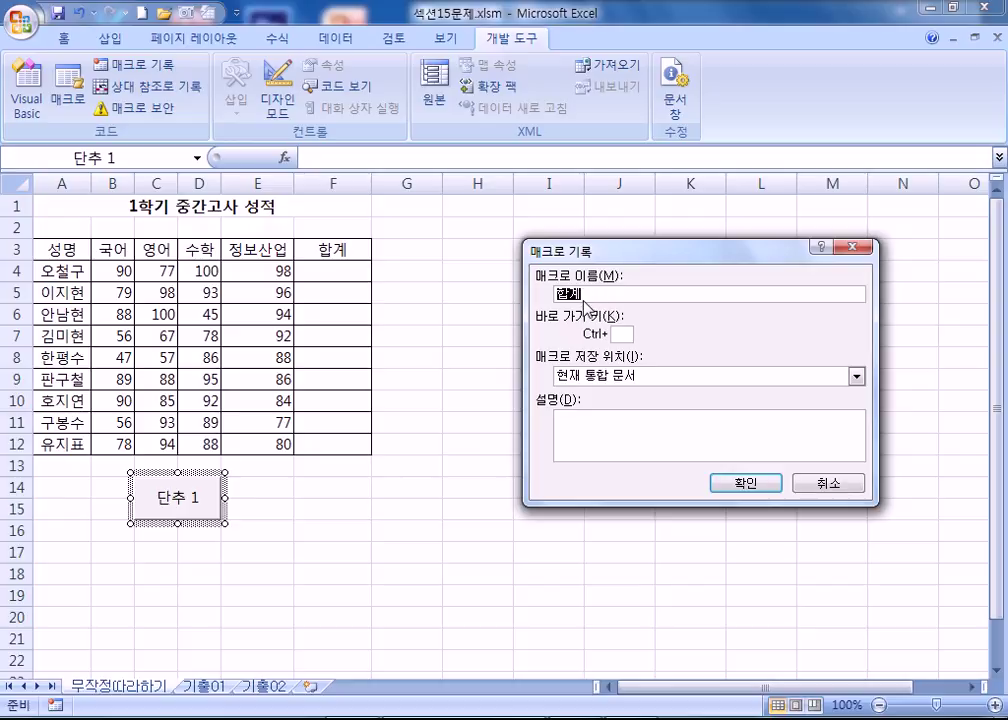
pyautogui.click(757, 494)
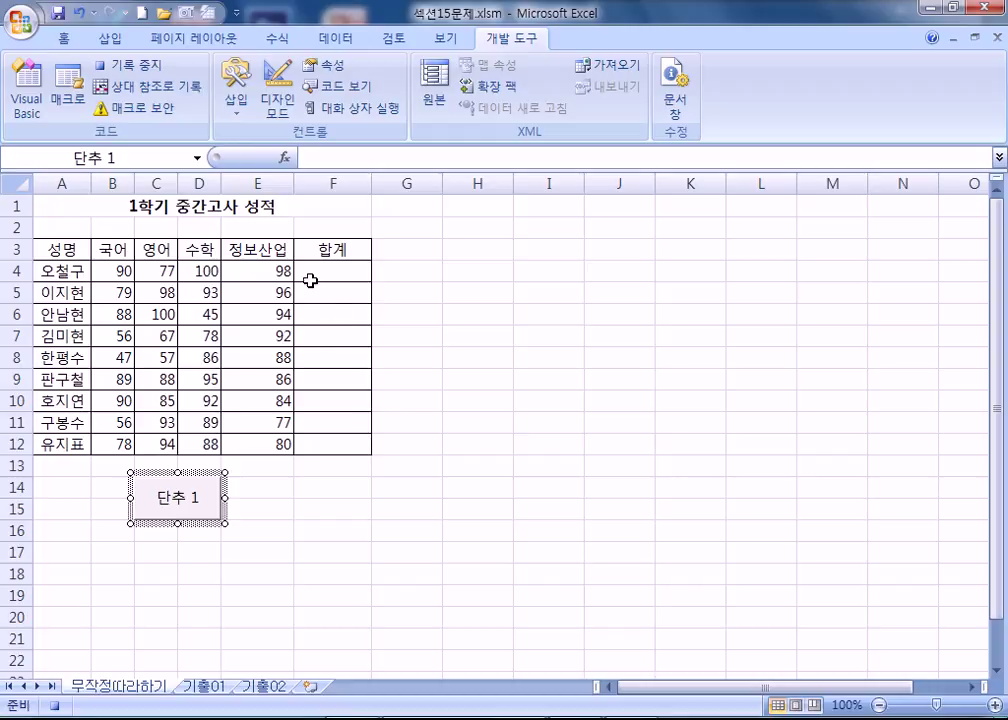
# Step: Record AutoSum (자동 합계) on the range B4:F12 to fill the 합계 column and stop the macro recording
pyautogui.moveTo(119, 271); pyautogui.dragTo(345, 442)
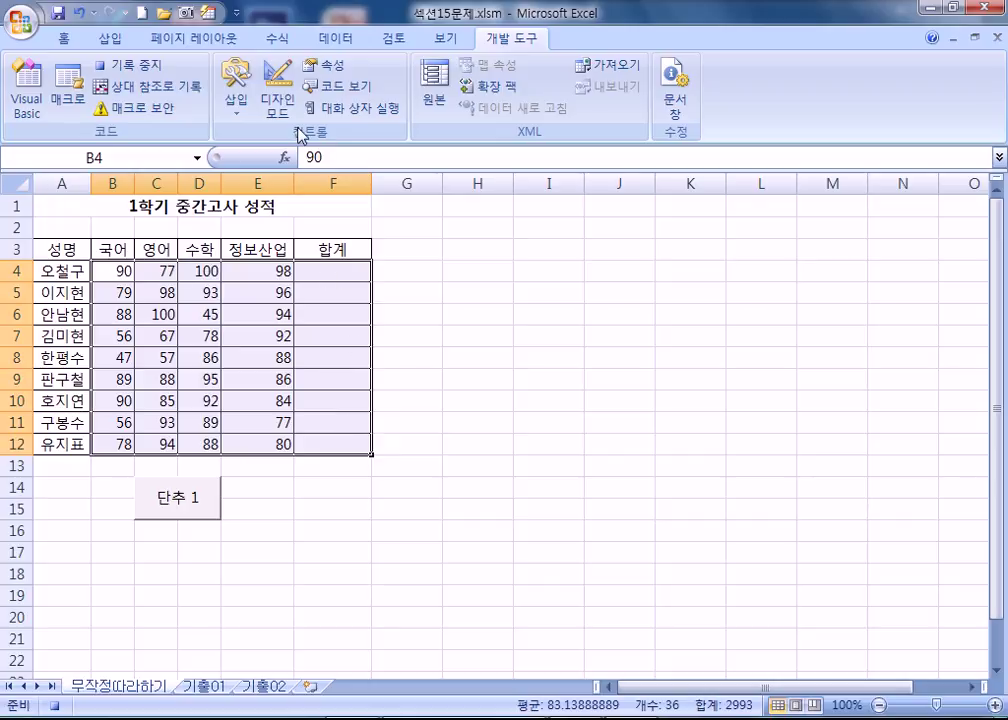
pyautogui.click(279, 41)
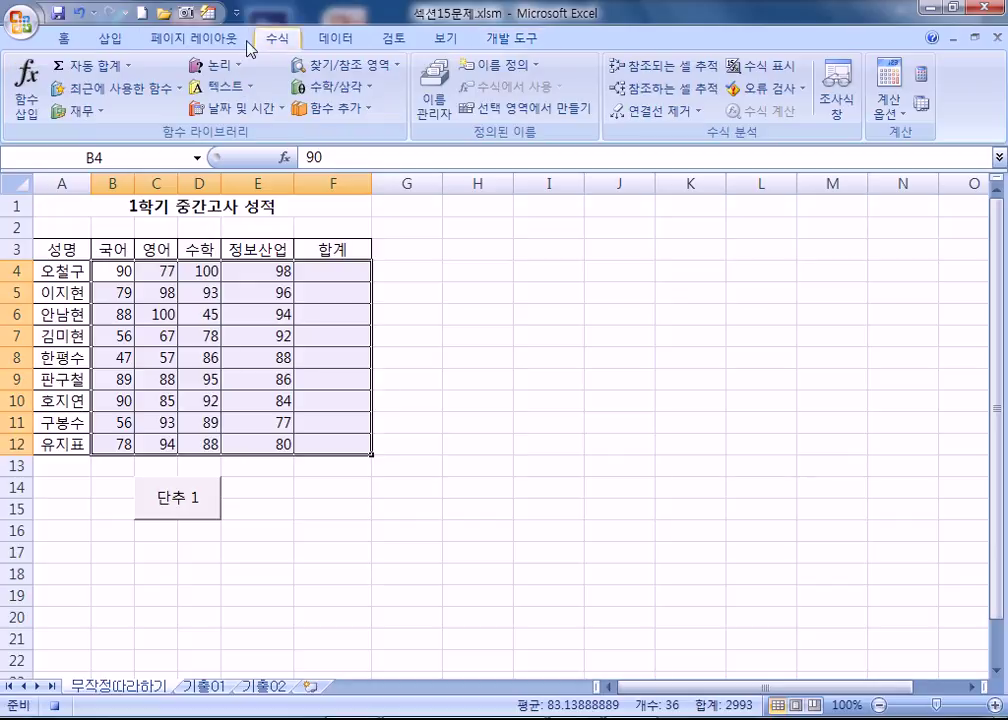
pyautogui.click(66, 40)
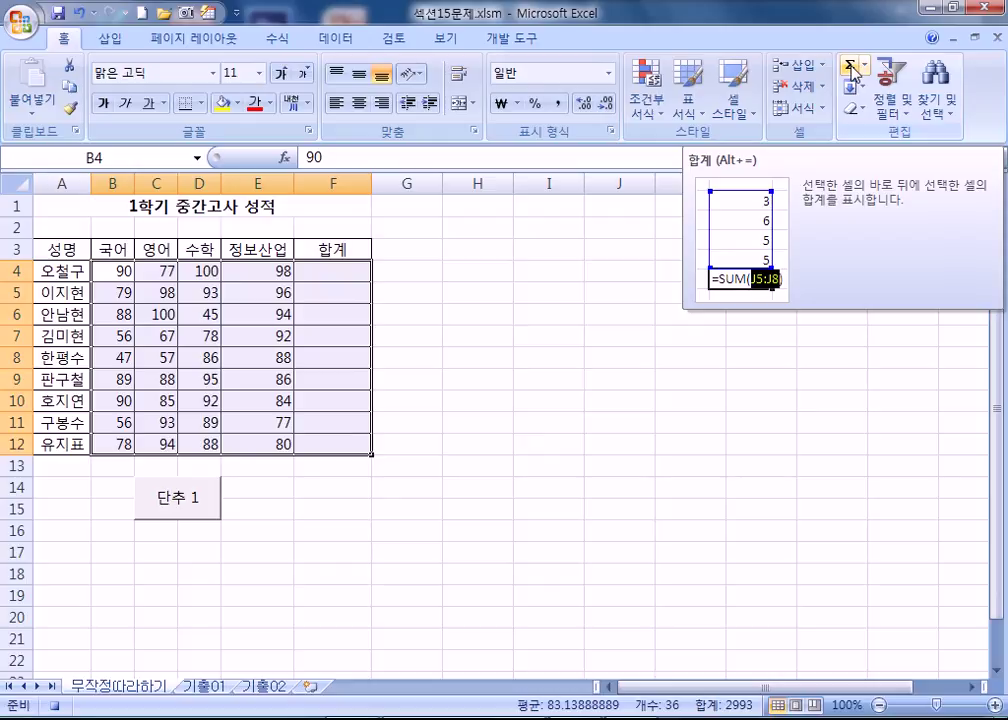
pyautogui.click(281, 40)
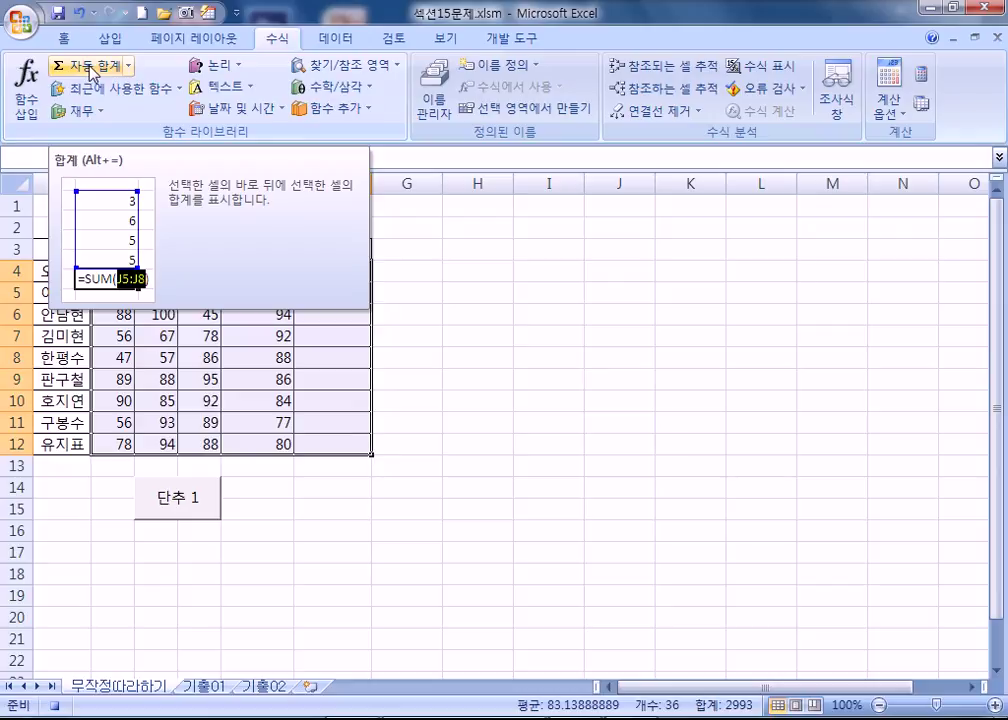
pyautogui.click(92, 66)
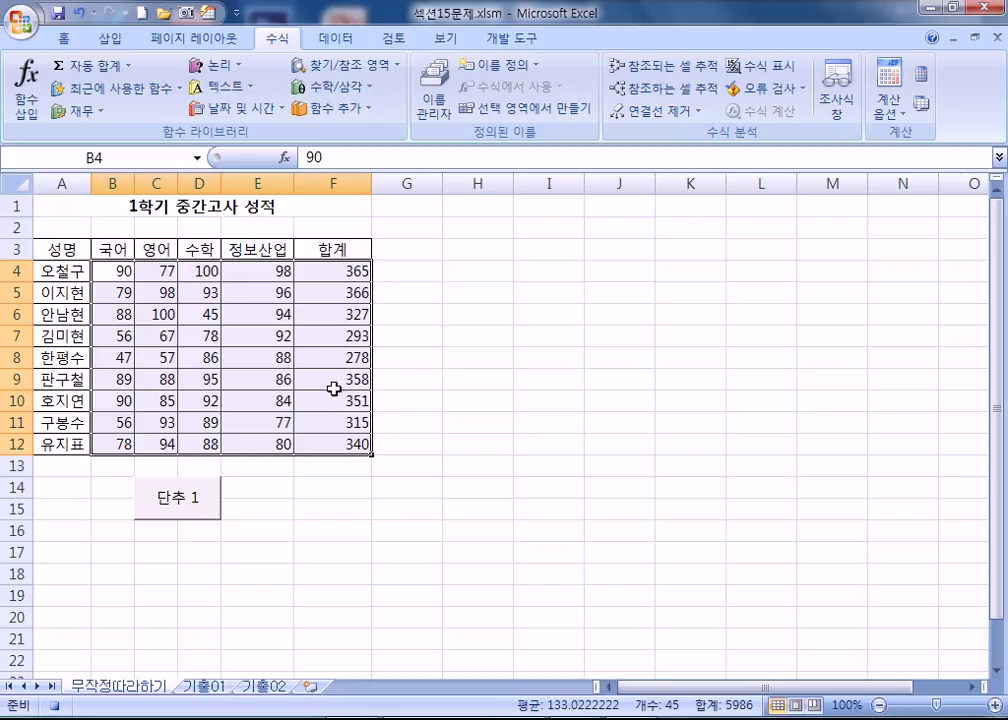
pyautogui.click(510, 38)
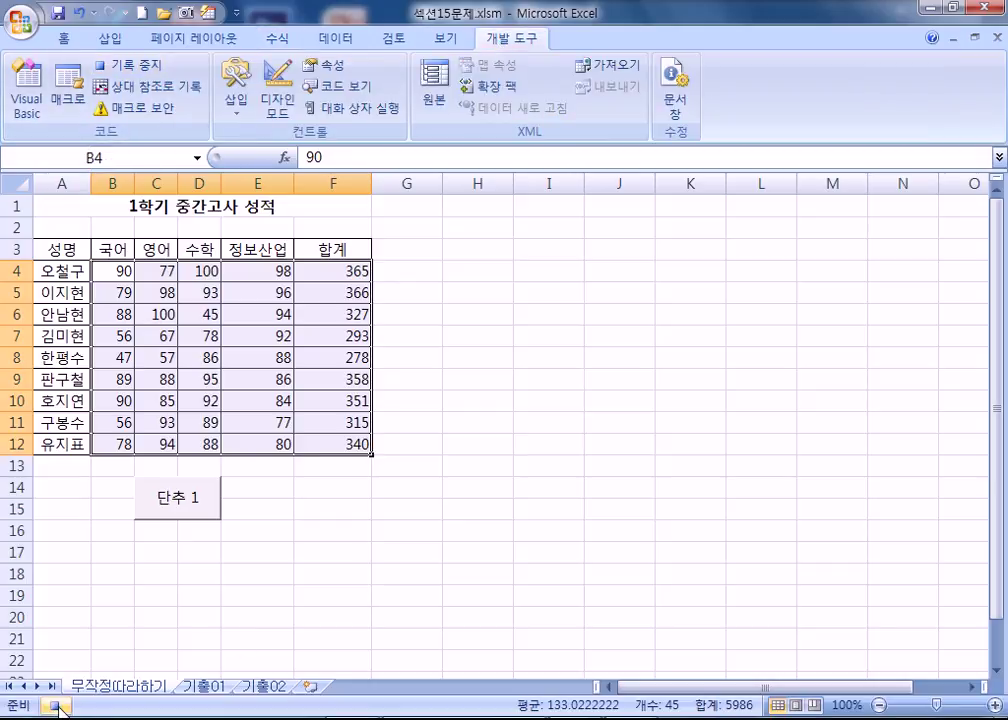
pyautogui.click(137, 70)
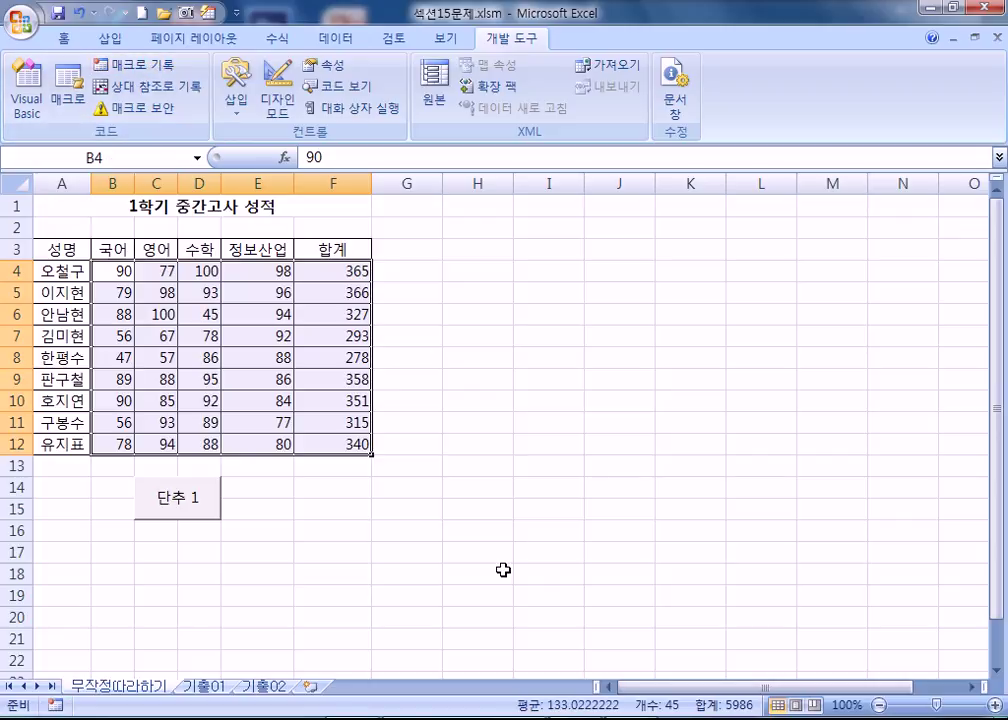
# Step: Clear the totals in F4:F12, test the 합계 macro by running it from the 단추 1 button, and deselect the range
pyautogui.click(462, 487)
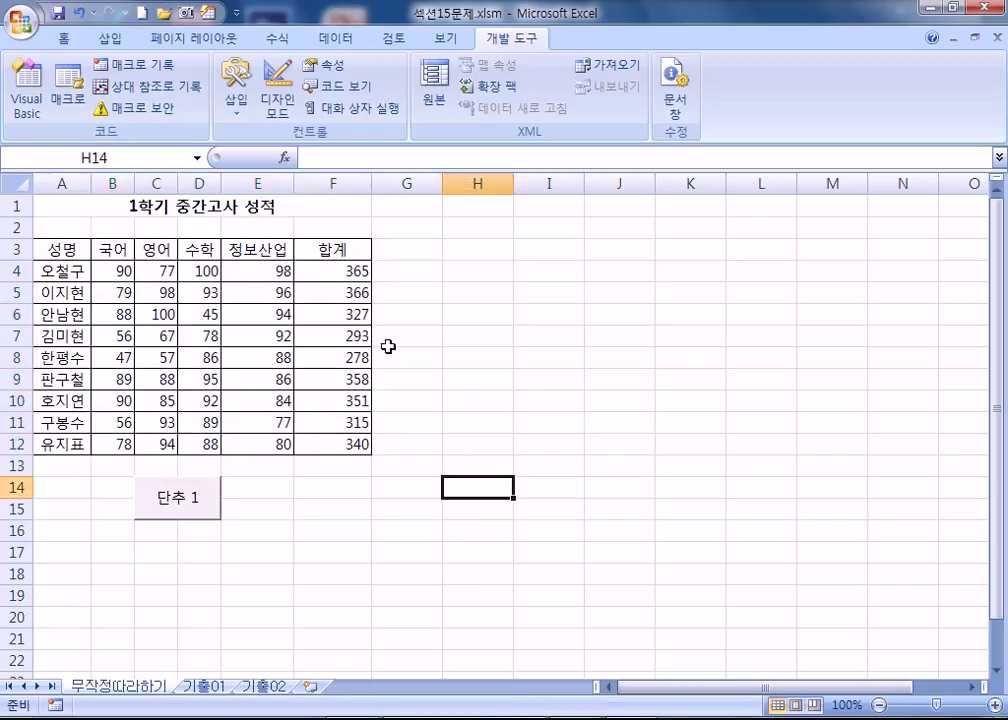
pyautogui.moveTo(364, 268); pyautogui.dragTo(338, 446)
pyautogui.press('Delete')
pyautogui.click(495, 418)
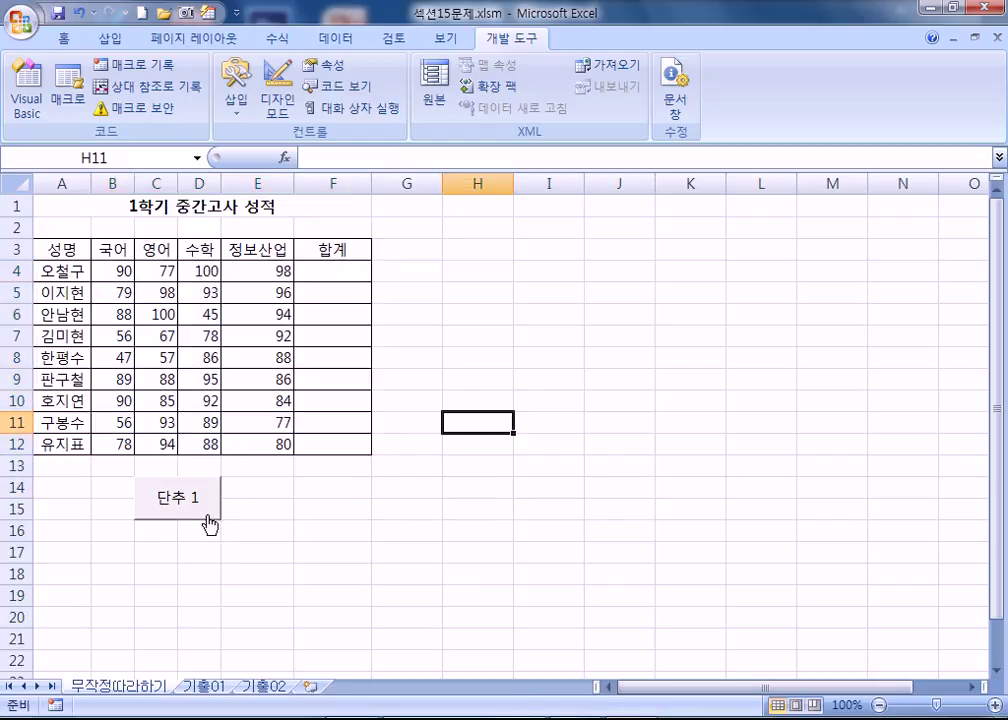
pyautogui.click(209, 524)
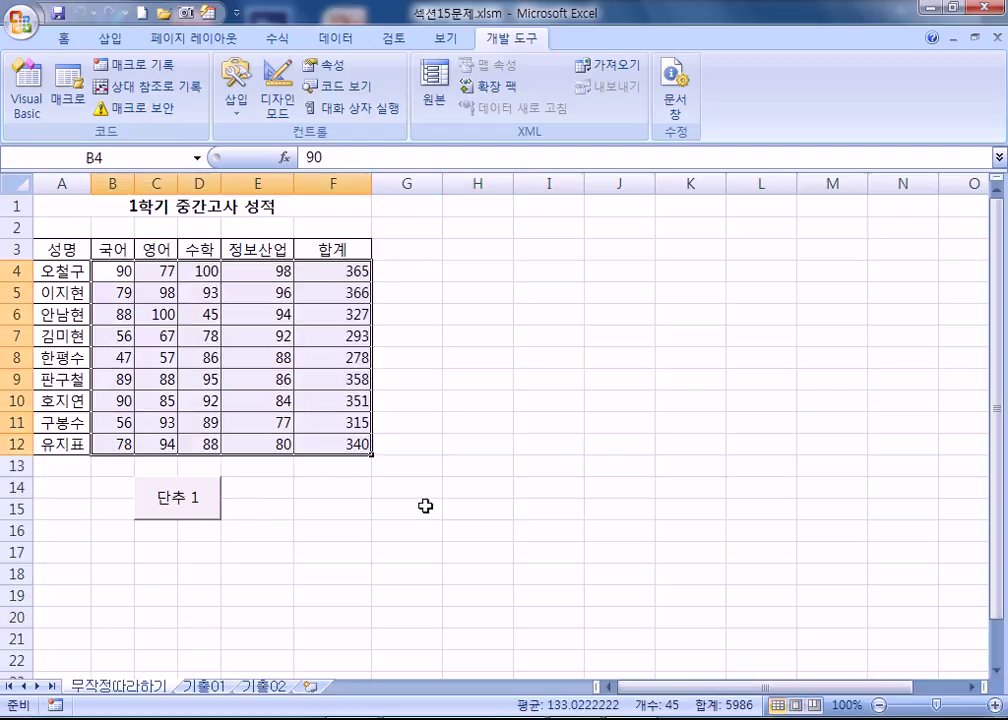
pyautogui.click(426, 512)
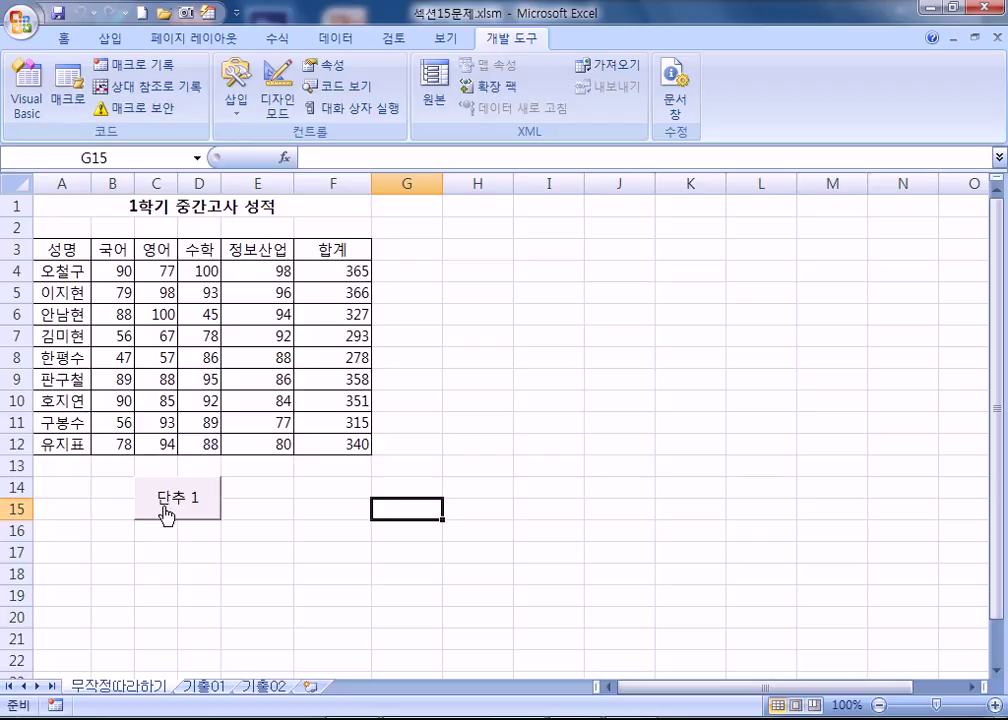
# Step: Insert a rectangle with rounded top corners, about 5.5 by 2.81 cm, beside the grade table and label it 제목
pyautogui.scroll(-1, 290, 500)
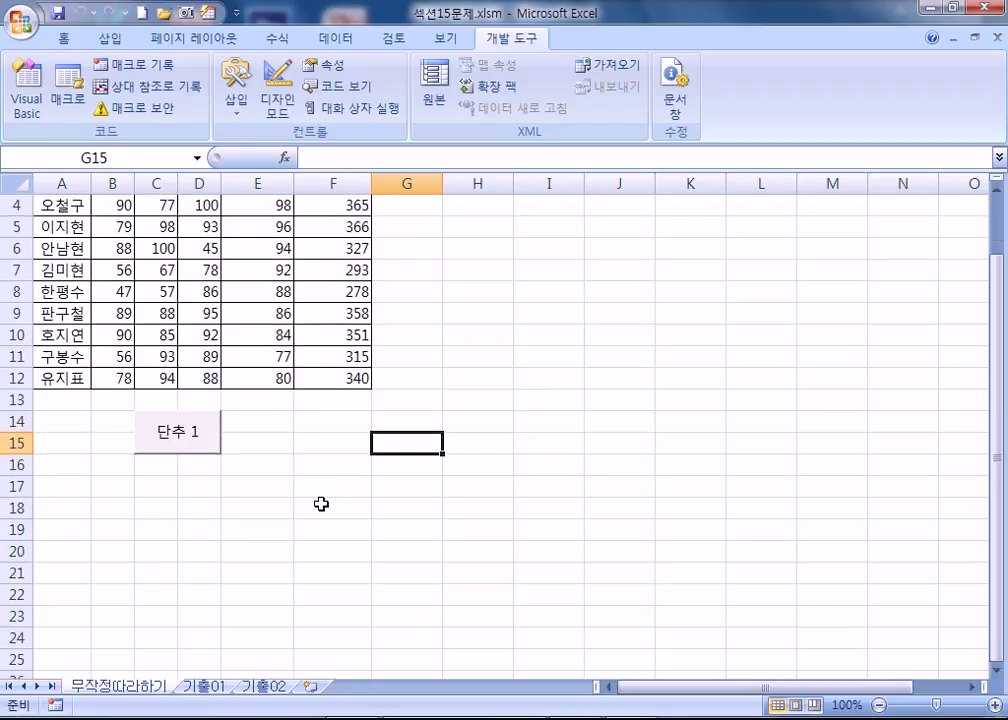
pyautogui.click(199, 450)
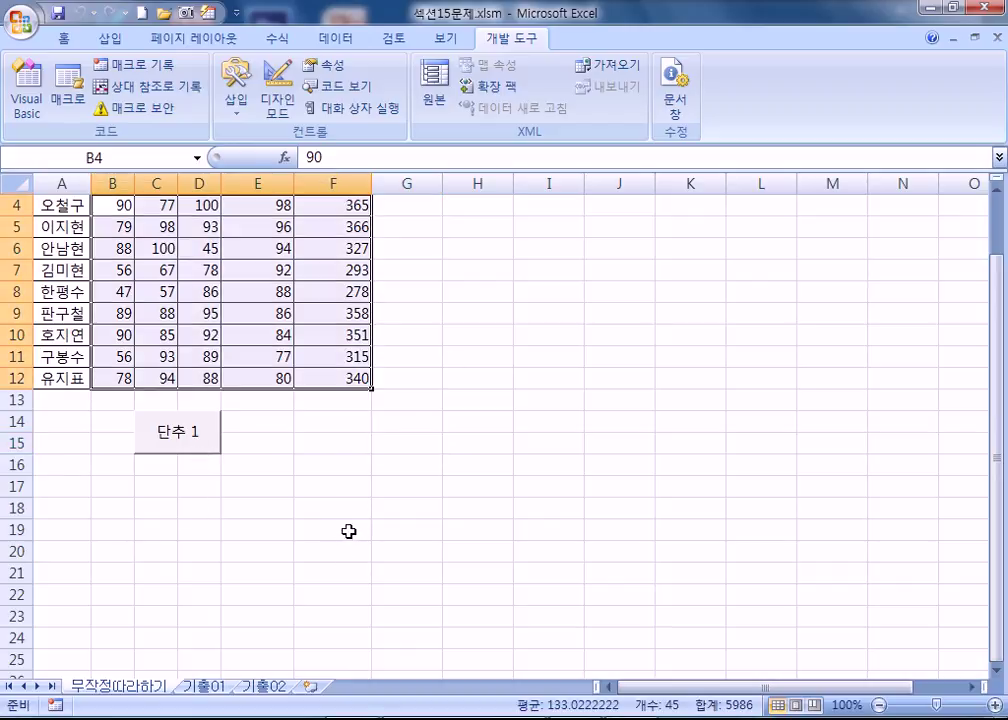
pyautogui.click(73, 38)
pyautogui.click(123, 38)
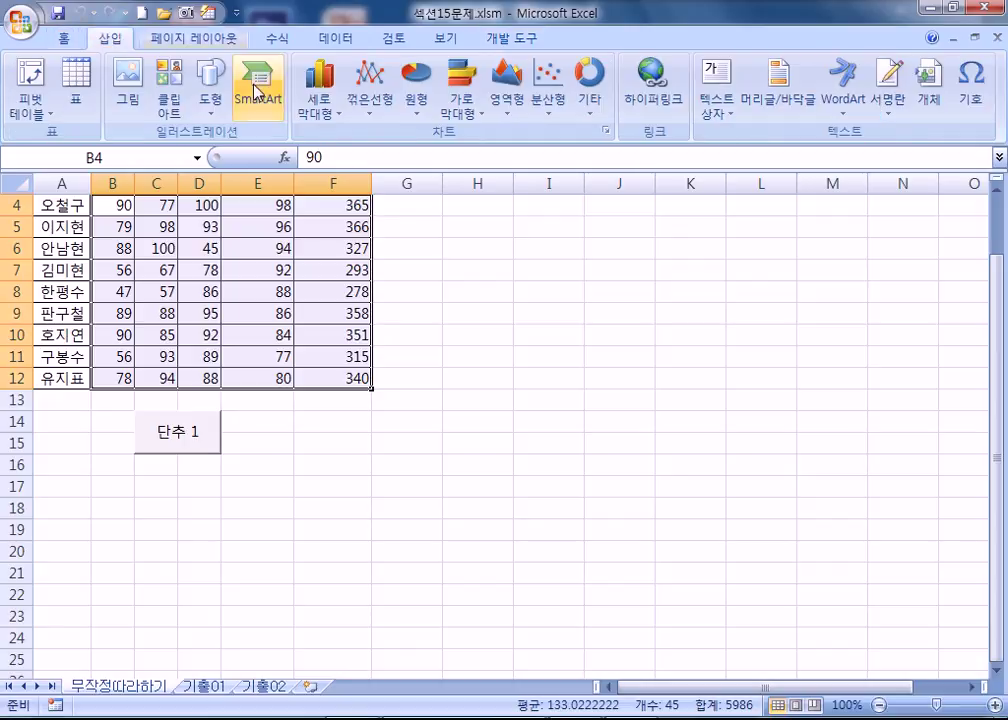
pyautogui.click(209, 95)
pyautogui.click(337, 261)
pyautogui.moveTo(533, 280); pyautogui.dragTo(737, 384)
pyautogui.click(666, 597)
pyautogui.click(720, 388)
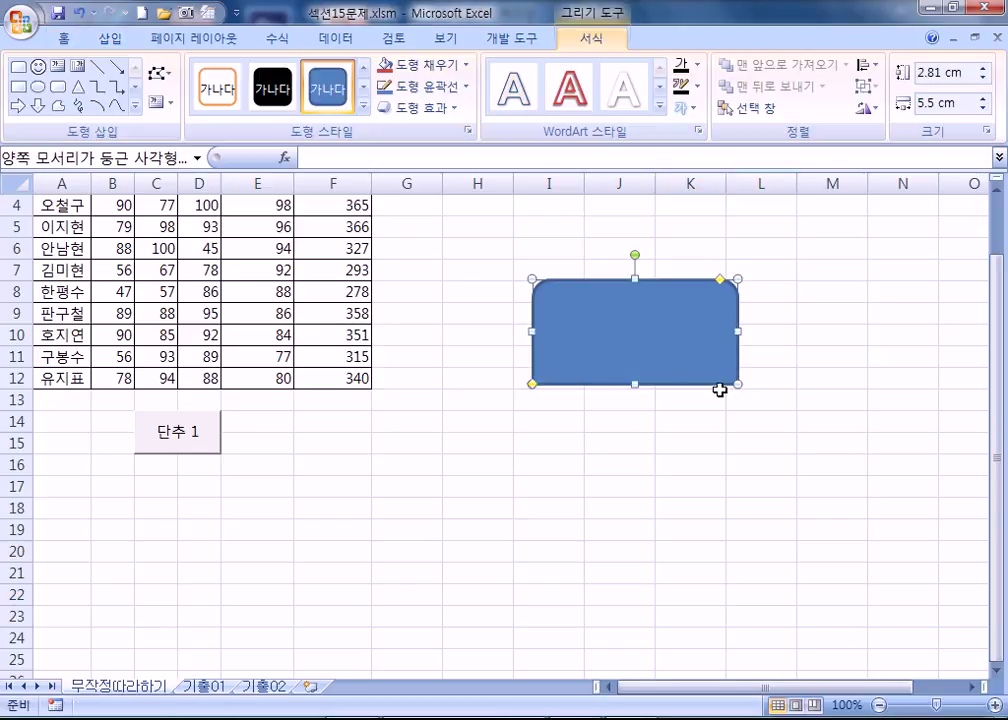
pyautogui.write('제목')
pyautogui.click(872, 414)
pyautogui.click(697, 368)
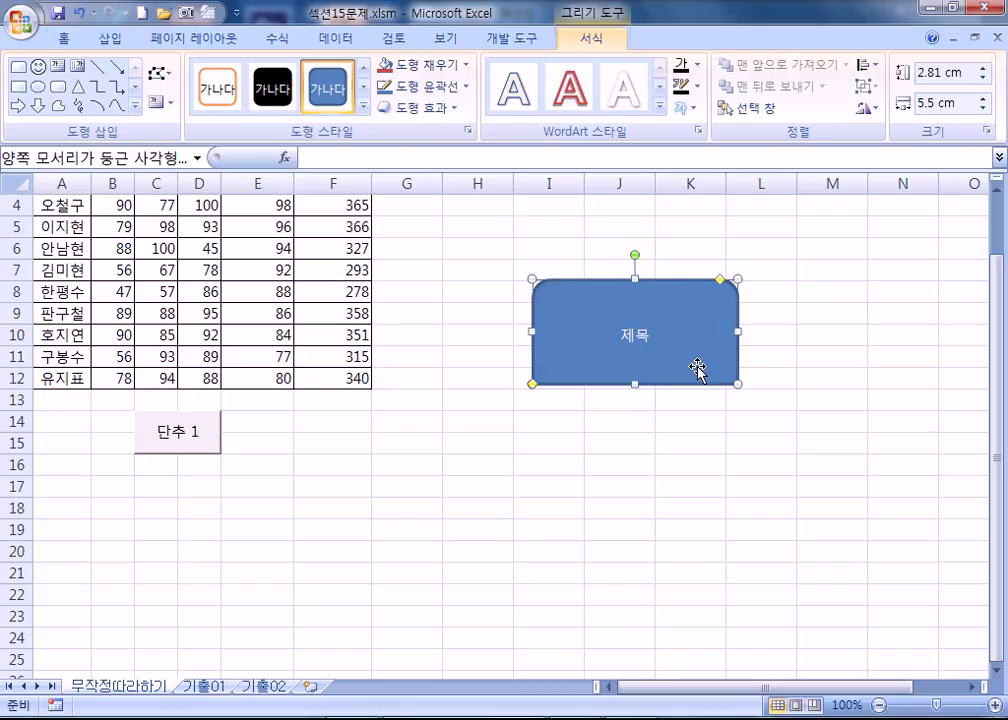
# Step: Delete the 제목 shape, run the macro from the 단추 1 button again, and deselect the range
pyautogui.press('Delete')
pyautogui.click(214, 437)
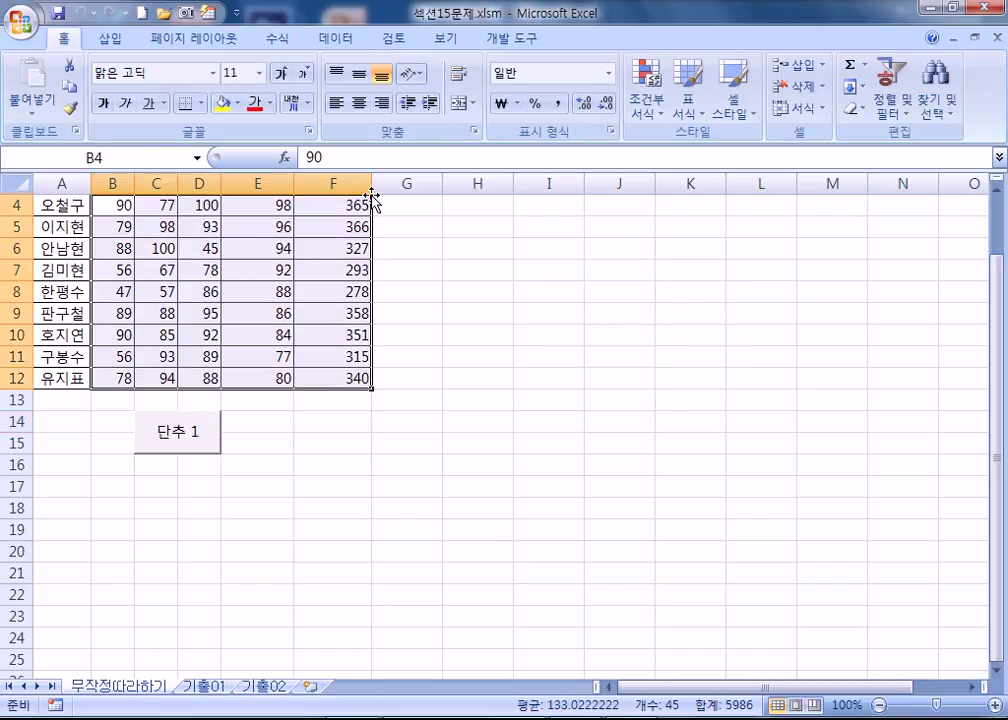
pyautogui.click(459, 556)
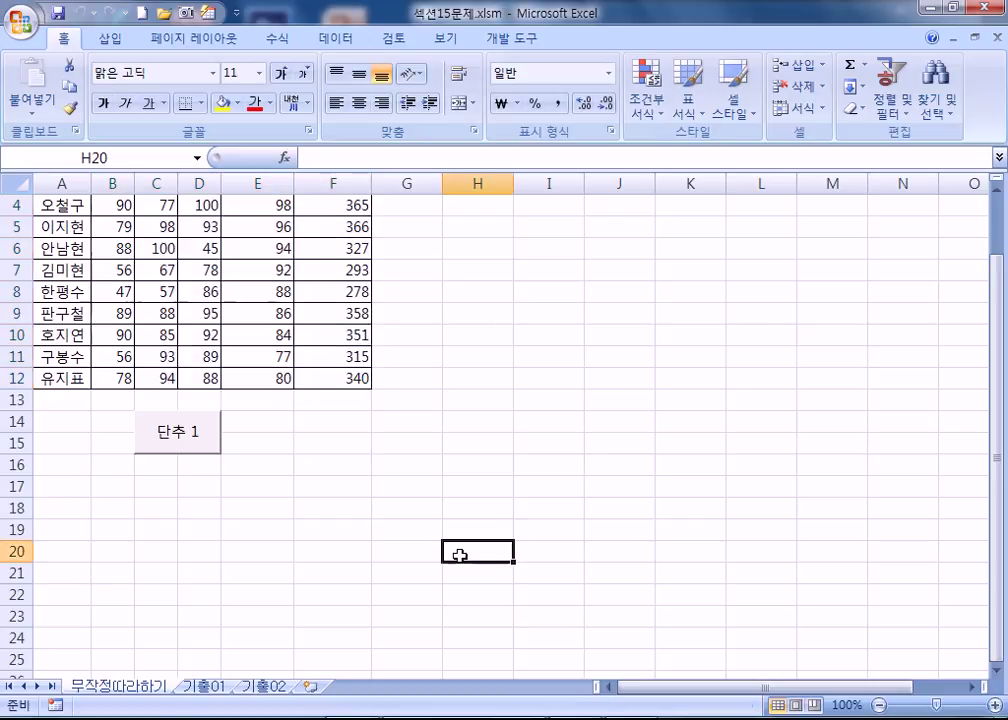
# Step: Change the text on the 단추 1 button to 합계
pyautogui.rightClick(204, 446)
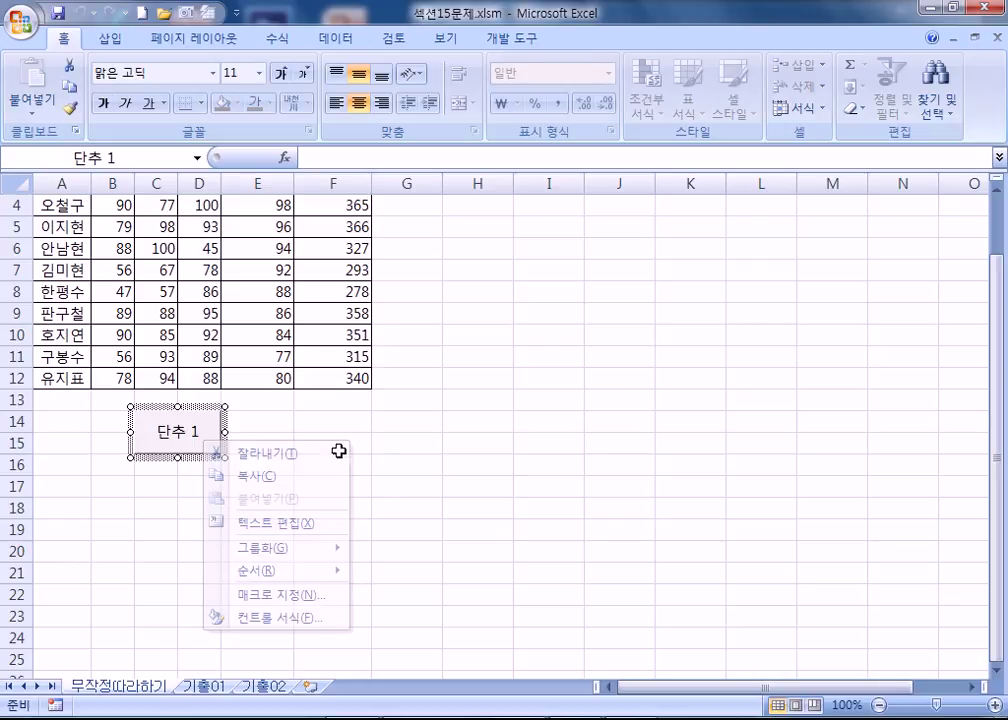
pyautogui.scroll(-3, 286, 439)
pyautogui.click(248, 309)
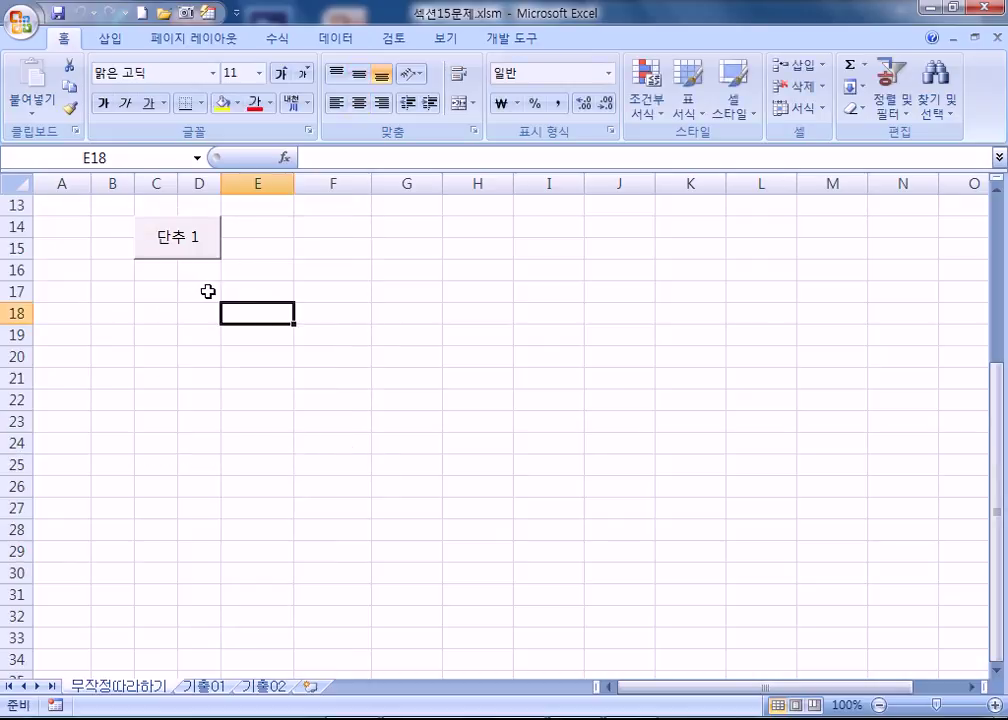
pyautogui.scroll(1, 205, 295)
pyautogui.rightClick(201, 307)
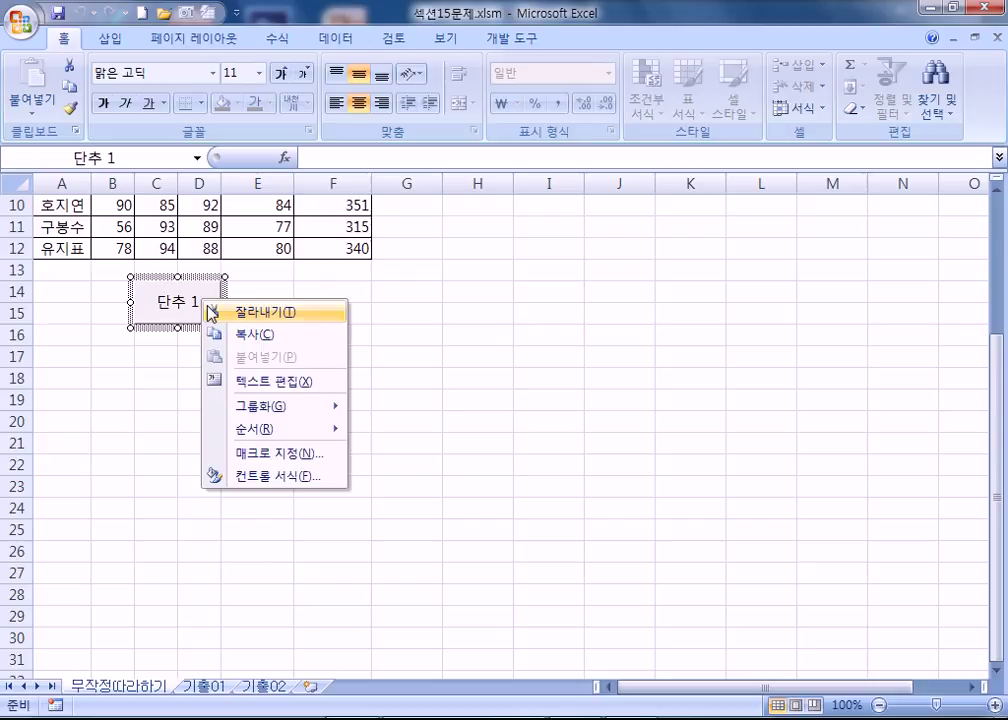
pyautogui.click(299, 384)
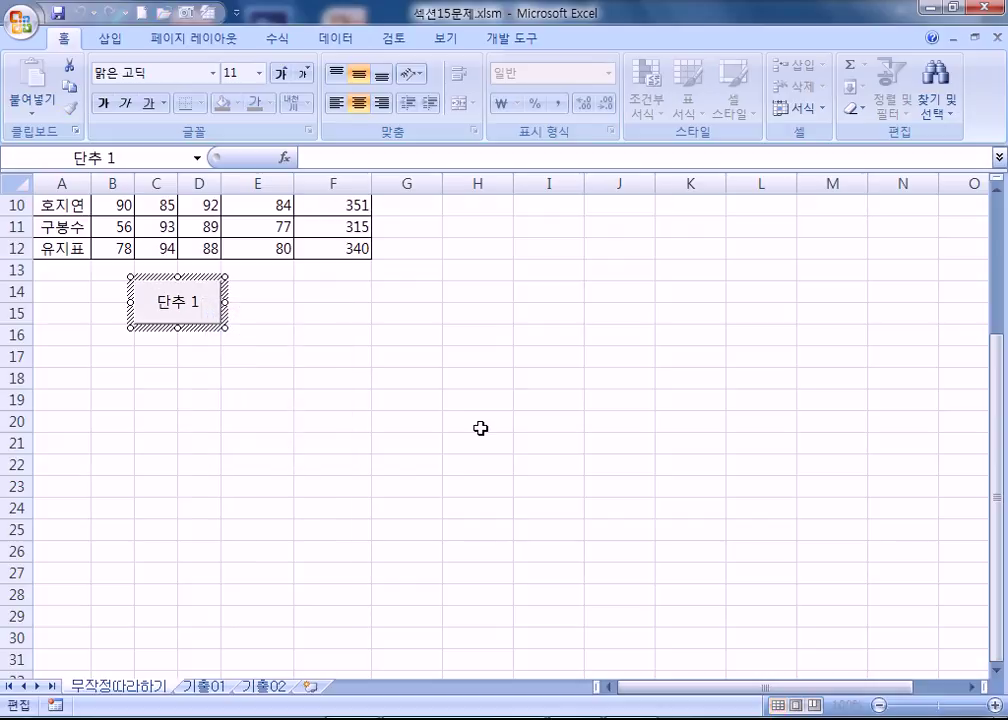
pyautogui.write('합ㄱ')
pyautogui.press('Delete')
pyautogui.press('Delete')
pyautogui.press('Delete')
pyautogui.press('Delete')
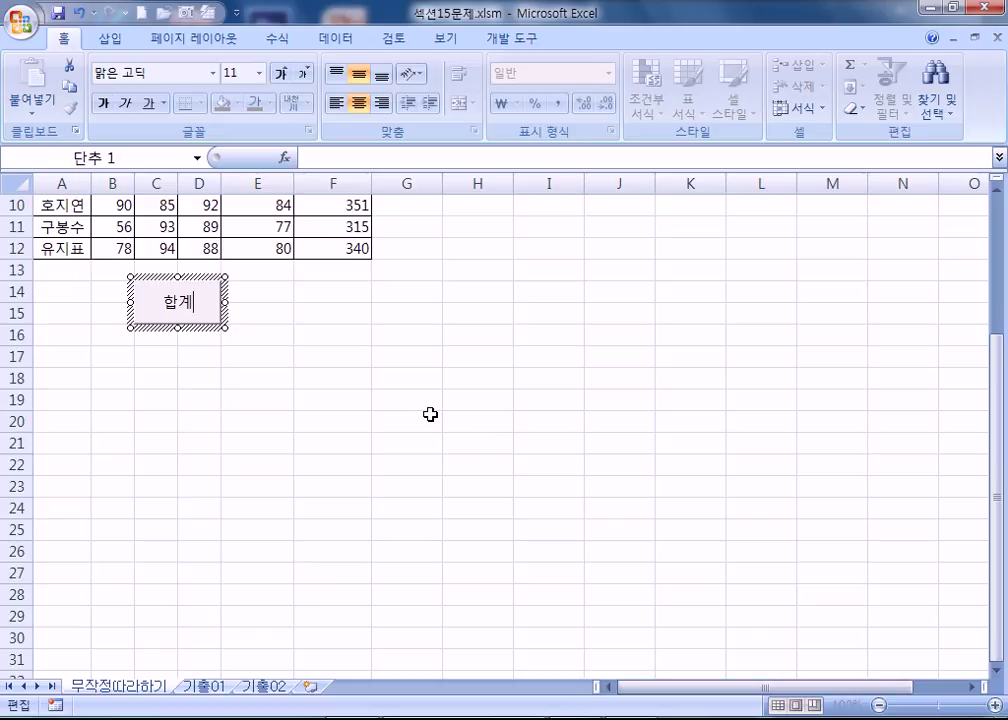
pyautogui.click(432, 417)
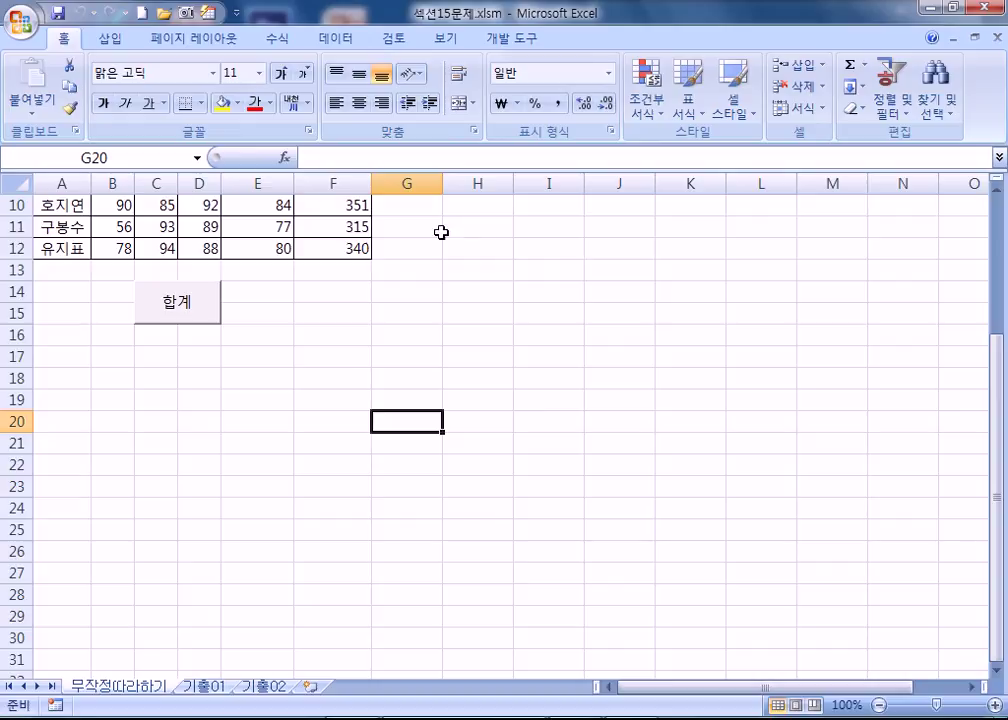
pyautogui.scroll(3, 345, 392)
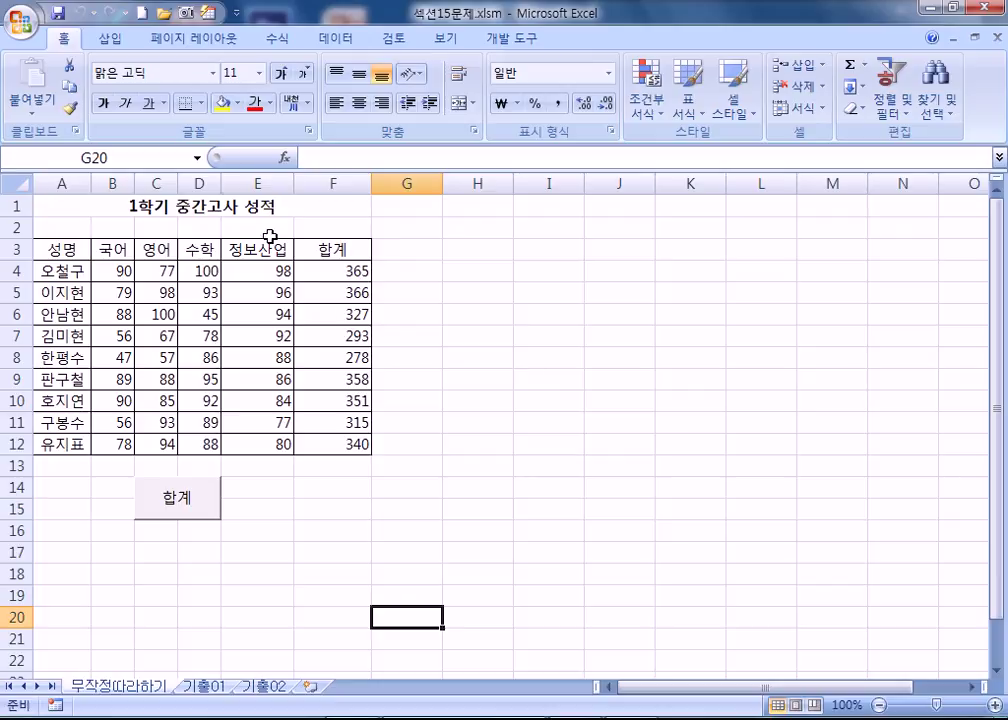
pyautogui.click(509, 42)
pyautogui.click(236, 92)
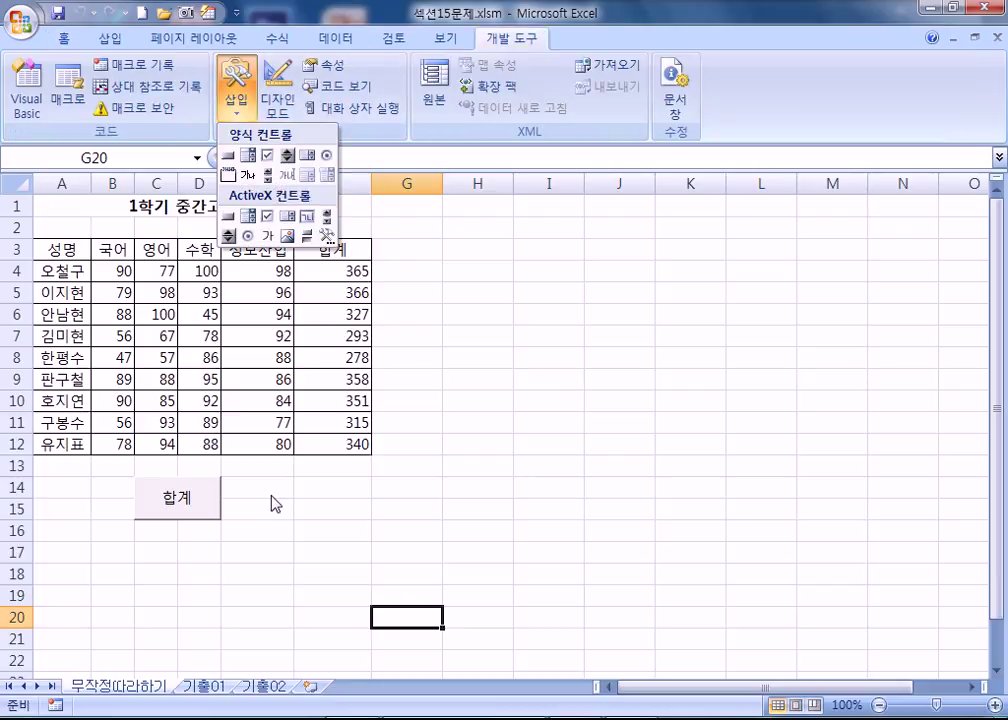
pyautogui.click(371, 506)
pyautogui.moveTo(304, 472); pyautogui.dragTo(320, 511)
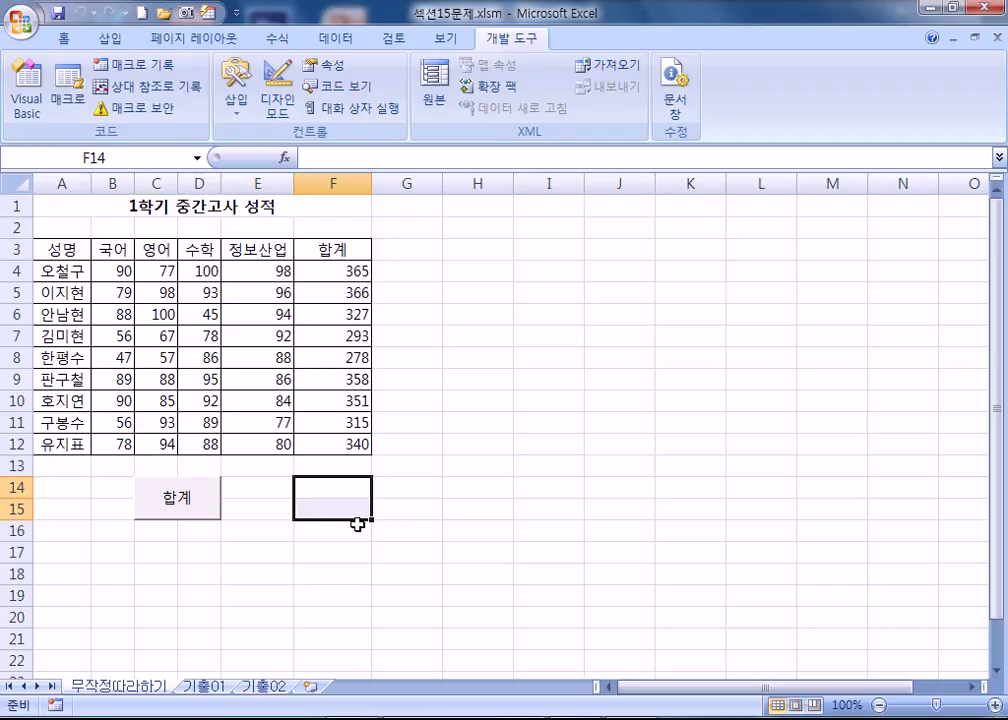
pyautogui.click(335, 490)
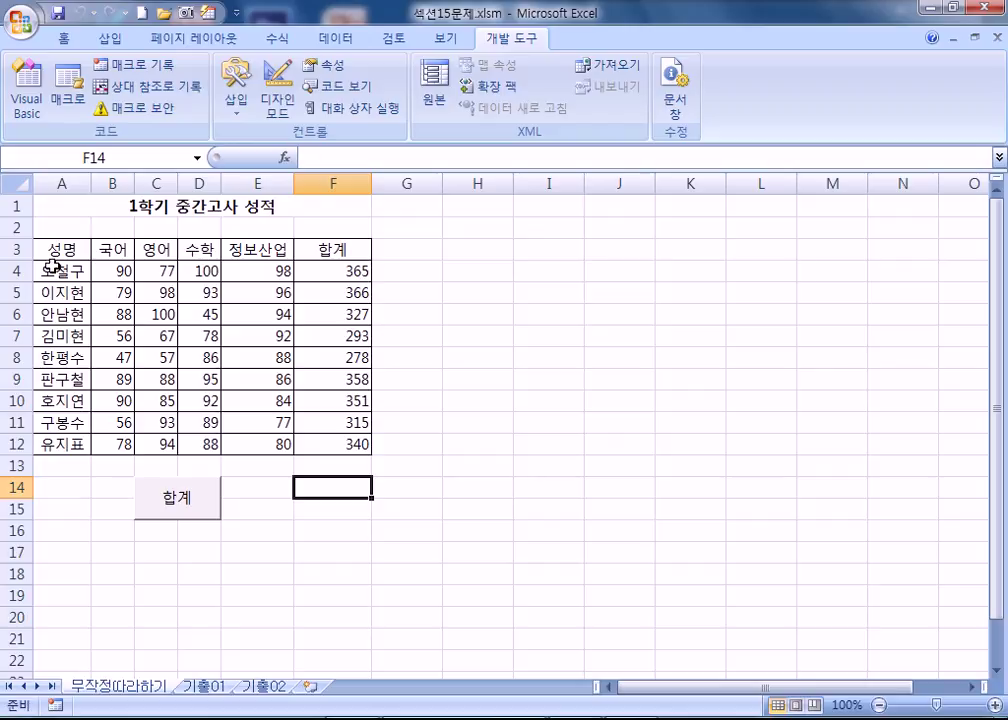
# Step: Preview a red (빨강) fill on the header cells A3:F3 and close the colour choices without applying it
pyautogui.moveTo(47, 248); pyautogui.dragTo(315, 256)
pyautogui.click(64, 38)
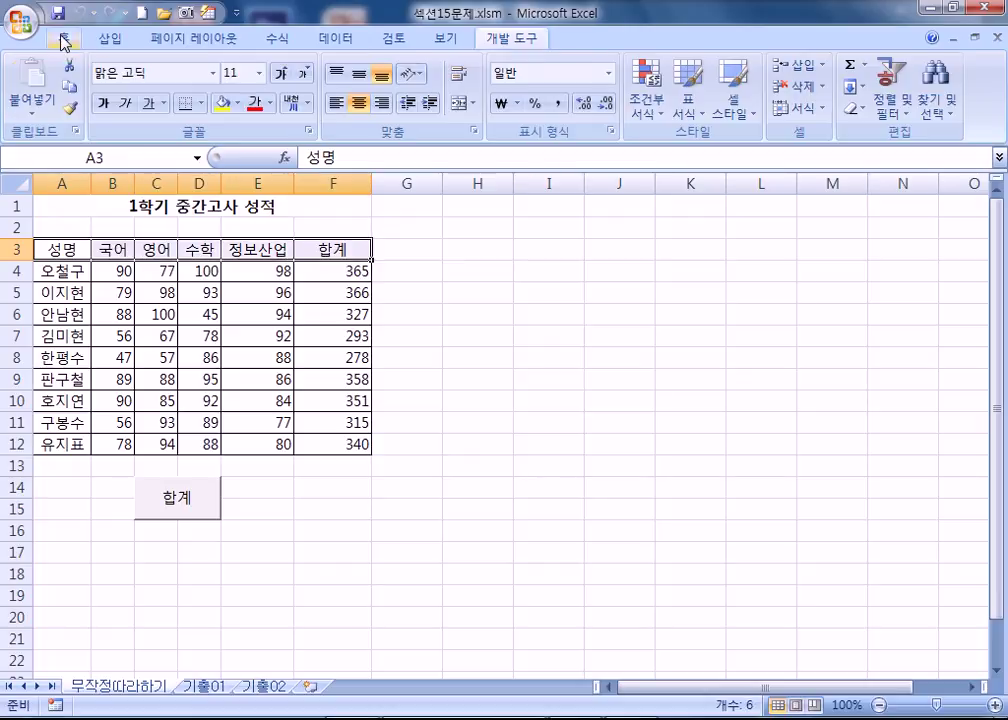
pyautogui.click(236, 104)
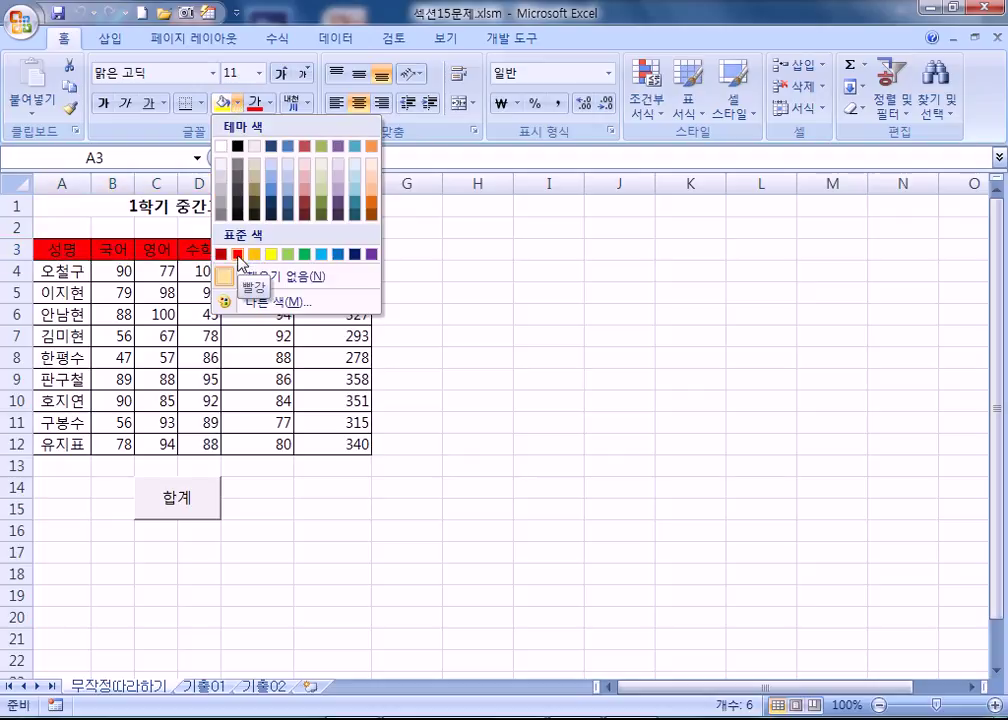
pyautogui.click(461, 421)
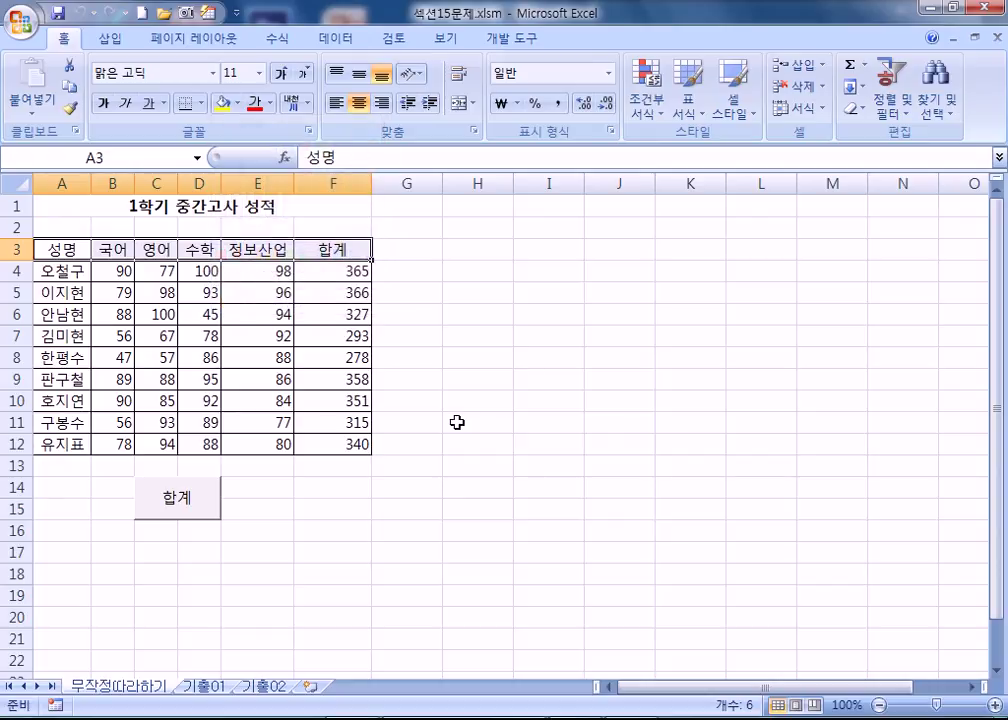
pyautogui.click(461, 421)
# Step: Switch to Notepad and add a dashed separator line below the existing list of macro steps
pyautogui.hotkey('alt', 'Tab')
pyautogui.click(479, 340)
pyautogui.write('----------')
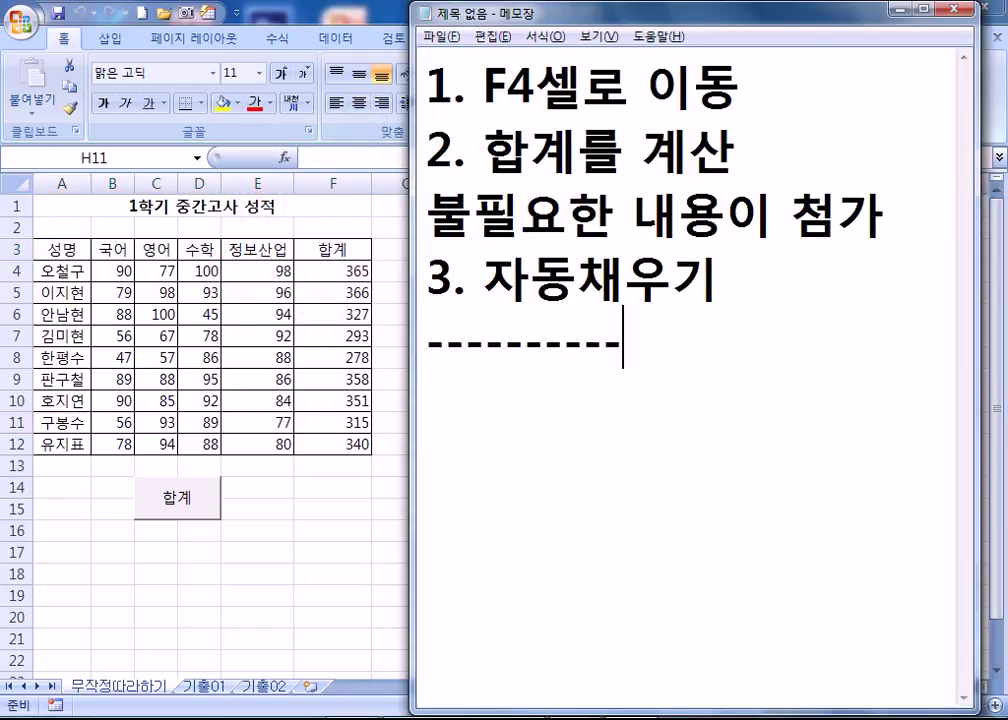
pyautogui.press('Return')
# Step: Write the line "1. A3:F3 블럭" below the dashed separator
pyautogui.write('ㅁ')
pyautogui.press('BackSpace')
pyautogui.write('1.A')
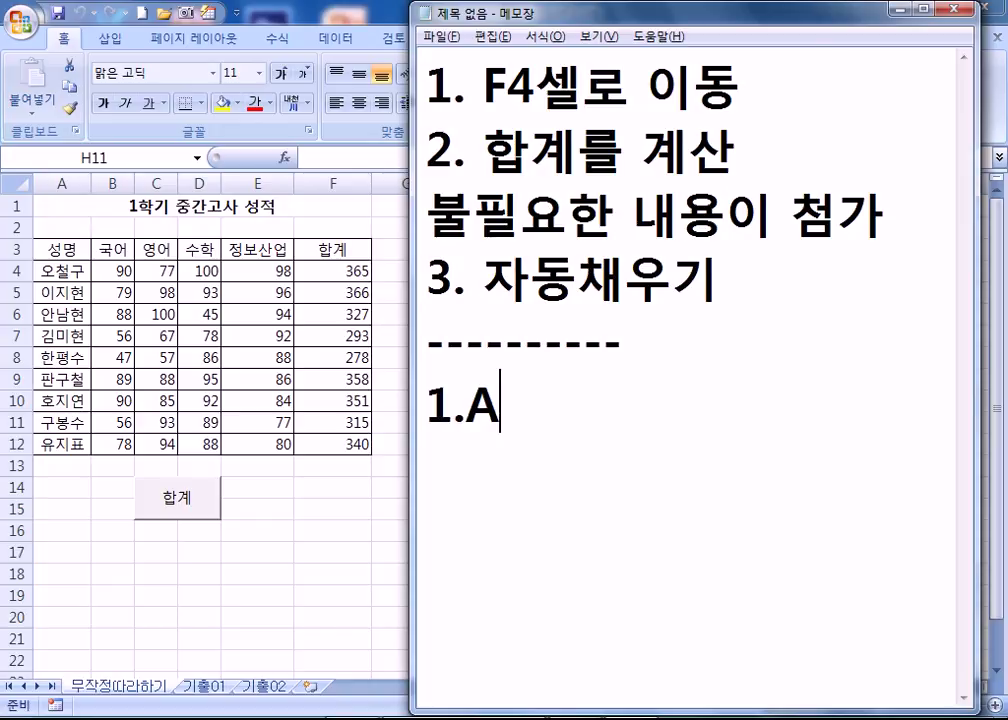
pyautogui.write('3')
pyautogui.press('Left')
pyautogui.press('Left')
pyautogui.press('End')
pyautogui.write(':G')
pyautogui.press('BackSpace')
pyautogui.write('F3 ')
pyautogui.write('블럭')
pyautogui.press('Return')
# Step: Add the second line "2. 색채우기 - 빨강" to the Notepad list
pyautogui.write('2. ')
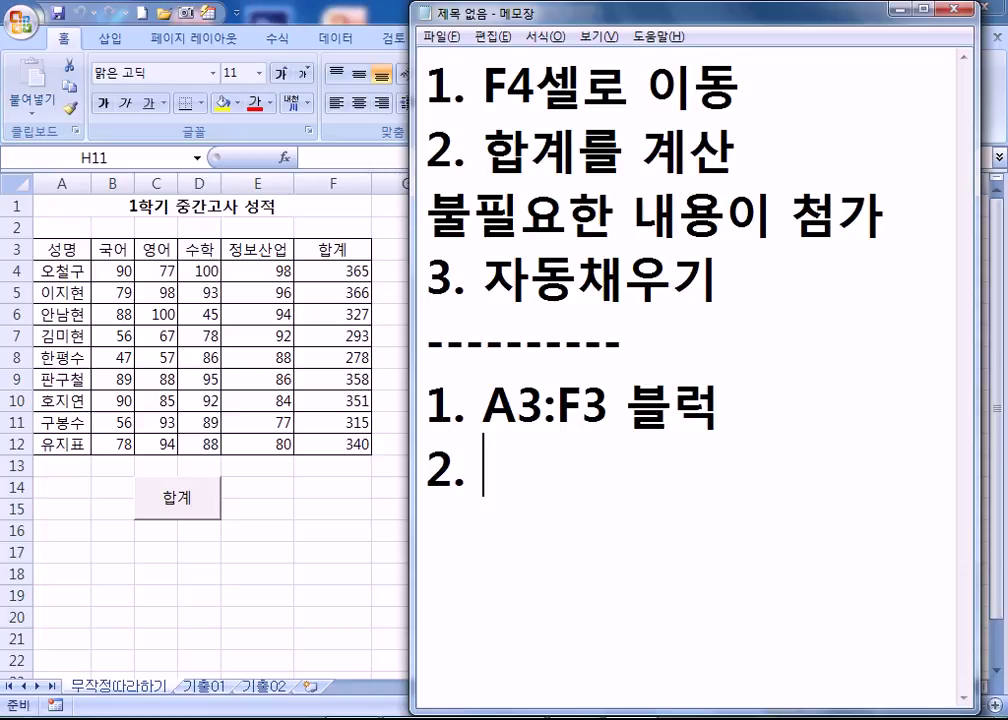
pyautogui.write('색채우기 ')
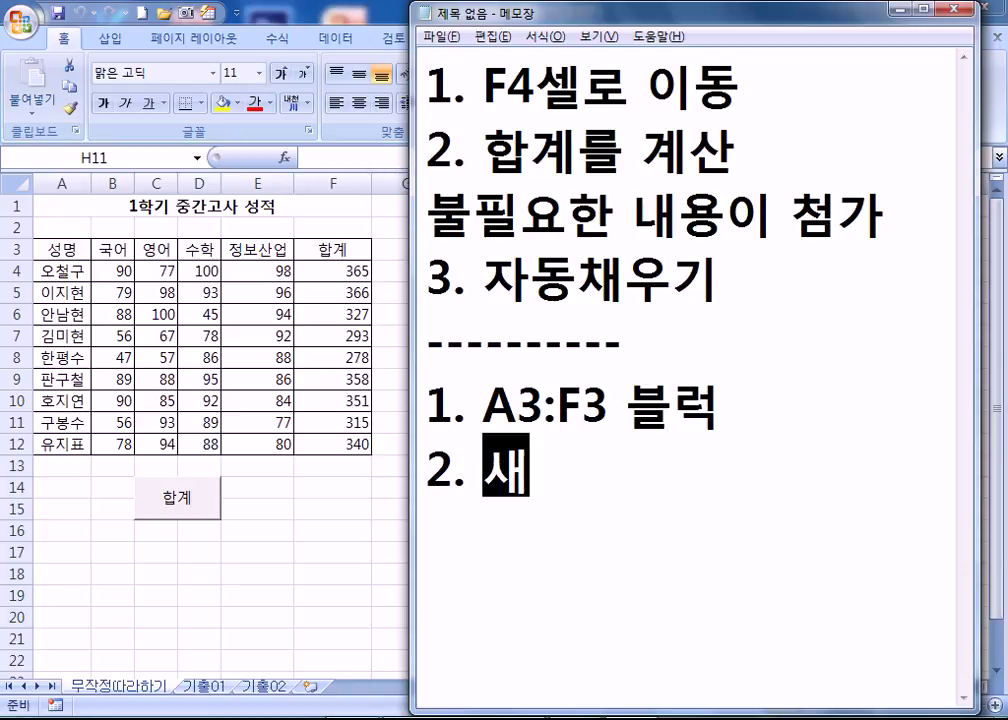
pyautogui.write('-')
pyautogui.press('Return')
pyautogui.write('빨')
pyautogui.write('강')
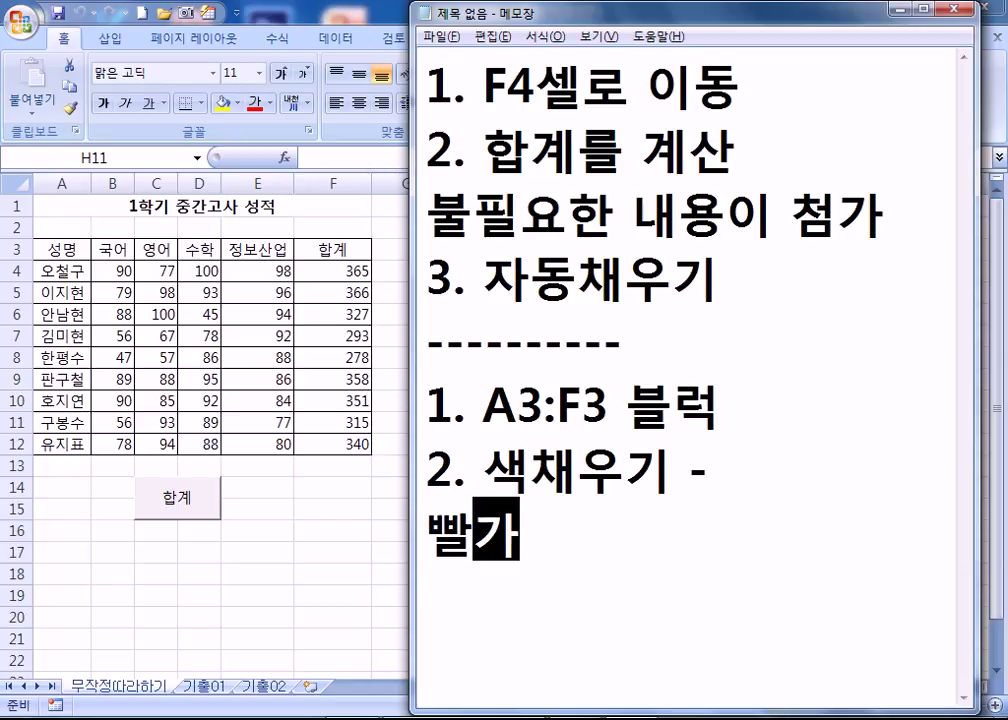
pyautogui.press('Home')
pyautogui.press('BackSpace')
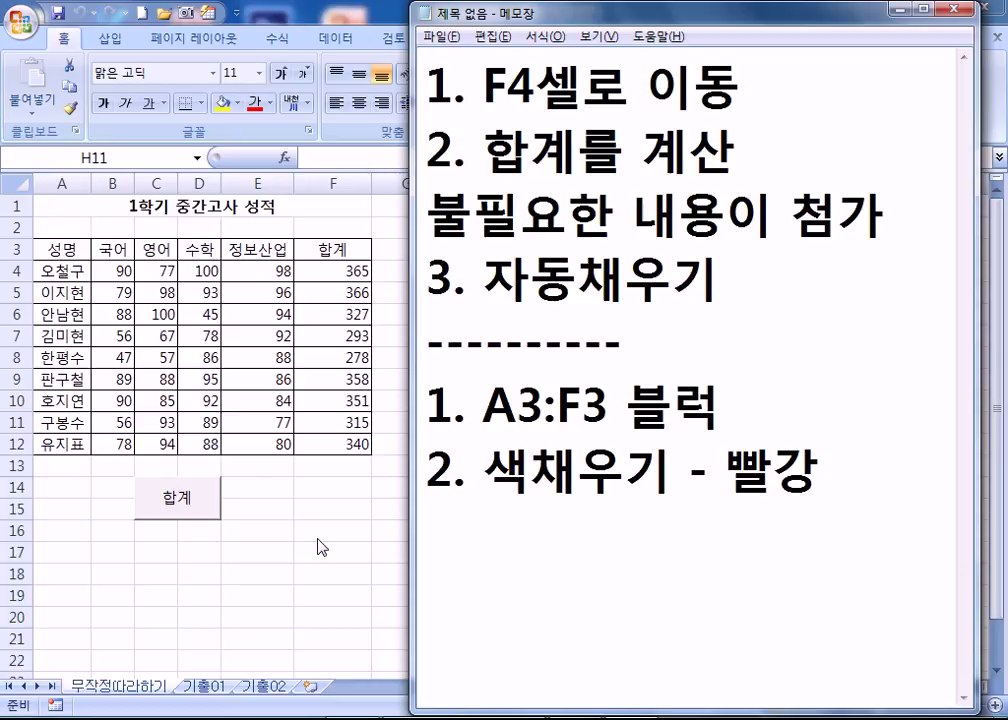
# Step: Switch back to Excel, select the header row A3:F3, preview the red fill colour, and cancel without applying it
pyautogui.hotkey('alt', 'Tab')
pyautogui.click(356, 492)
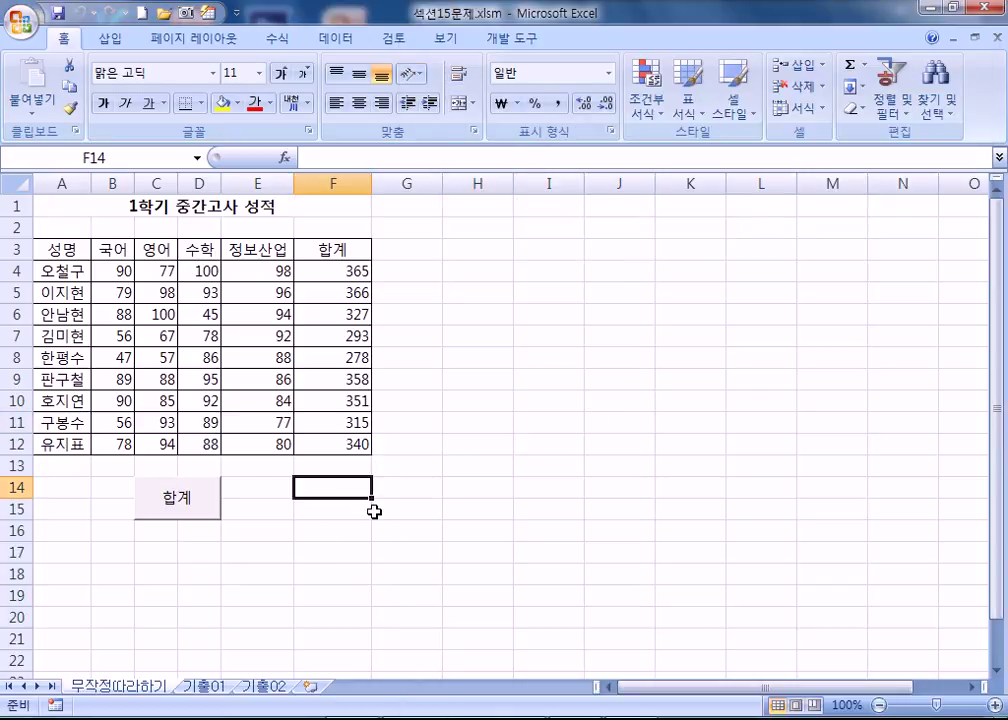
pyautogui.click(63, 249)
pyautogui.moveTo(63, 249); pyautogui.dragTo(320, 251)
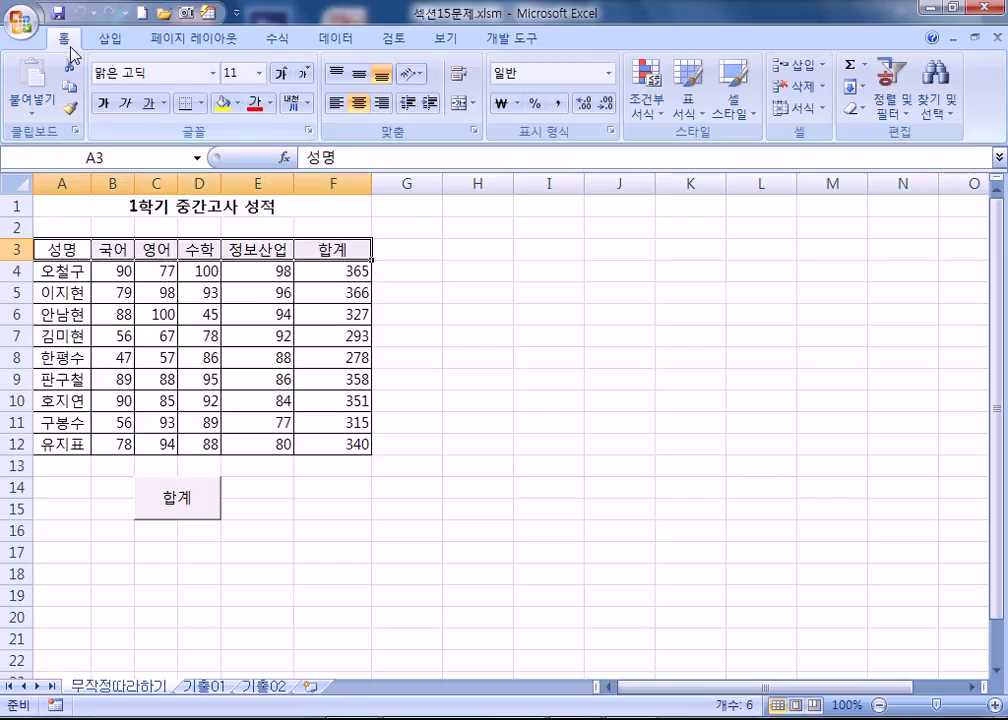
pyautogui.click(237, 103)
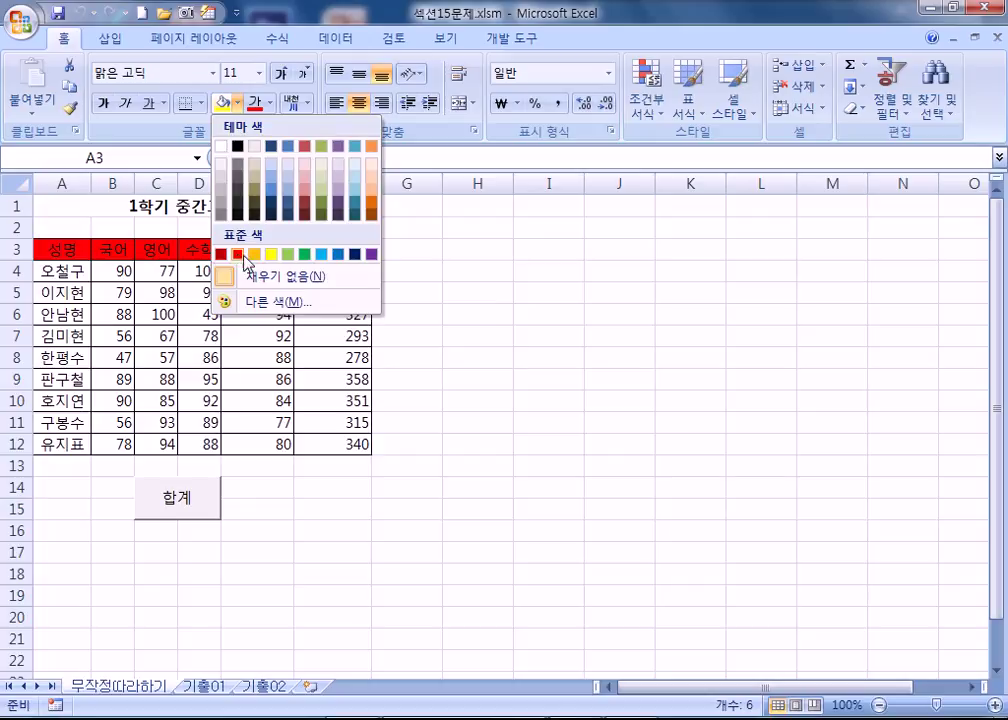
pyautogui.click(499, 333)
pyautogui.click(517, 396)
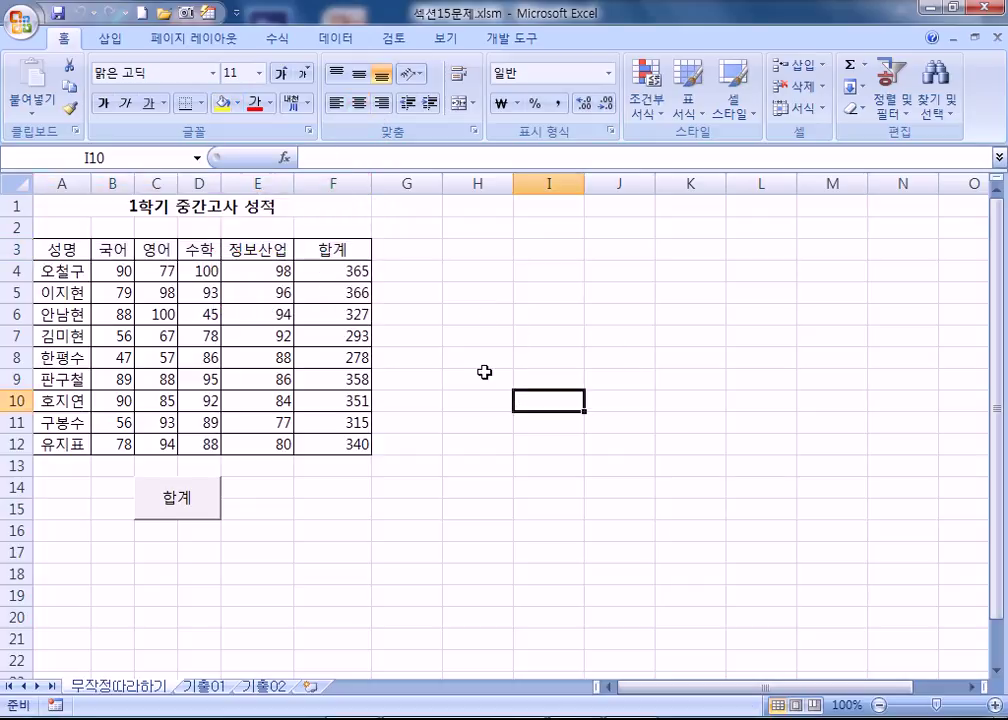
# Step: Insert a form control button on the sheet covering cells F14:F15
pyautogui.click(494, 45)
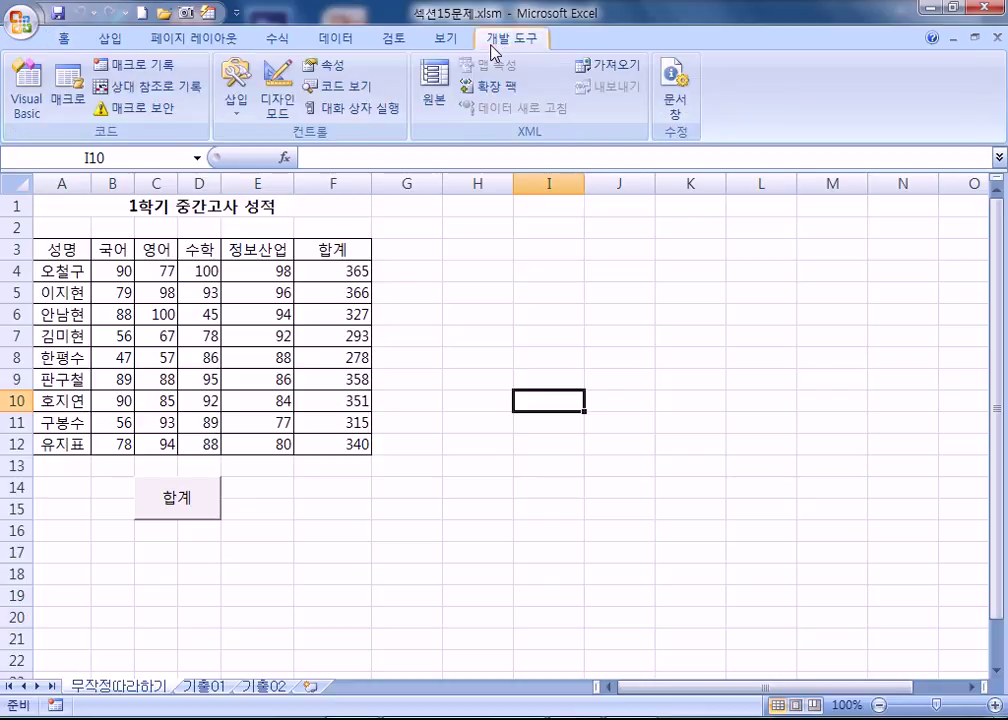
pyautogui.click(236, 105)
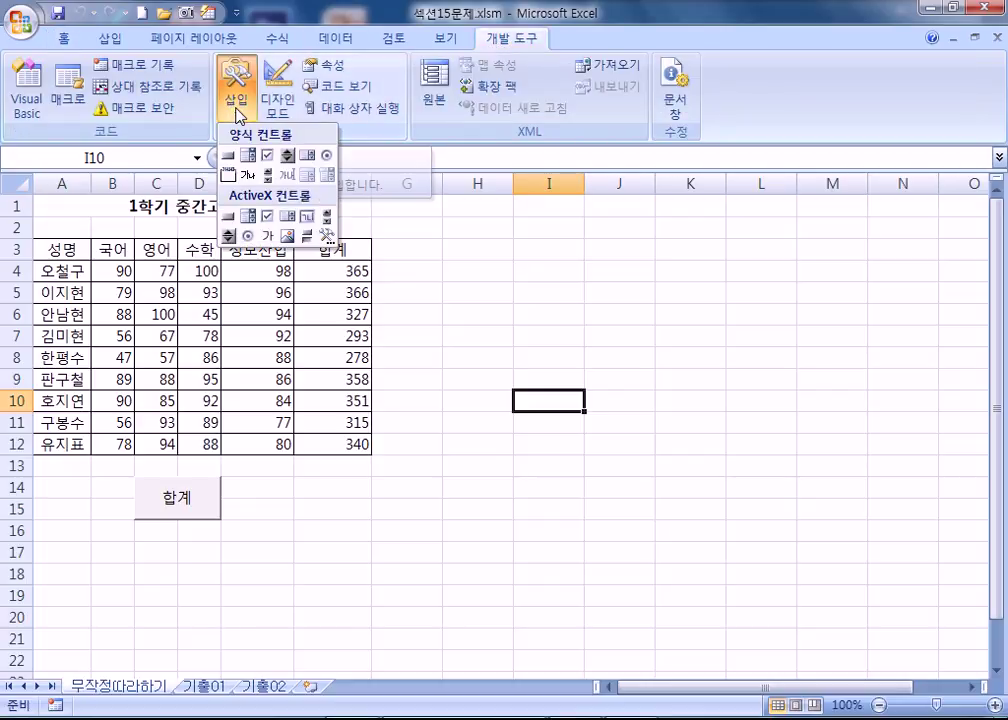
pyautogui.click(229, 157)
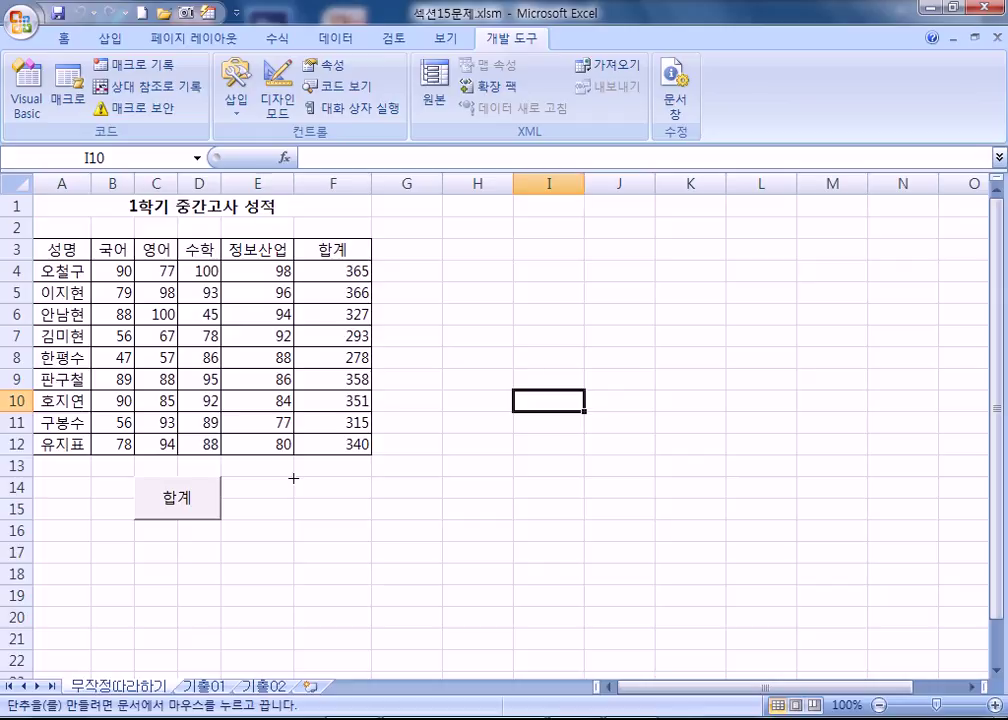
pyautogui.moveTo(294, 476); pyautogui.dragTo(376, 525)
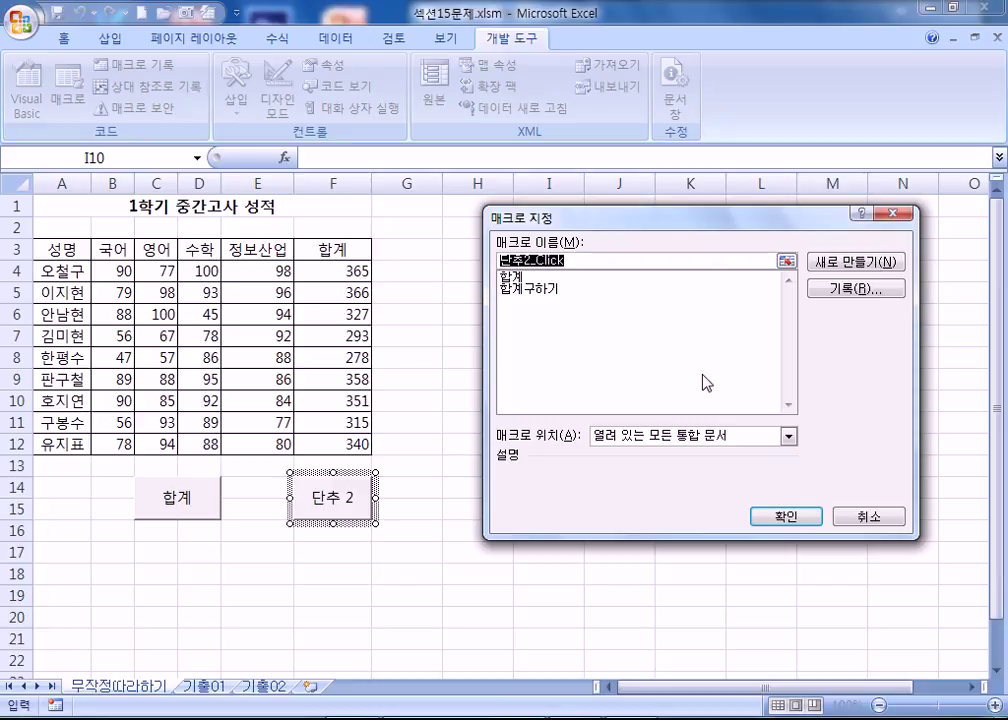
# Step: Assign the new button a macro named 셀음영 and start recording it, stored in the current workbook
pyautogui.write('셀음영')
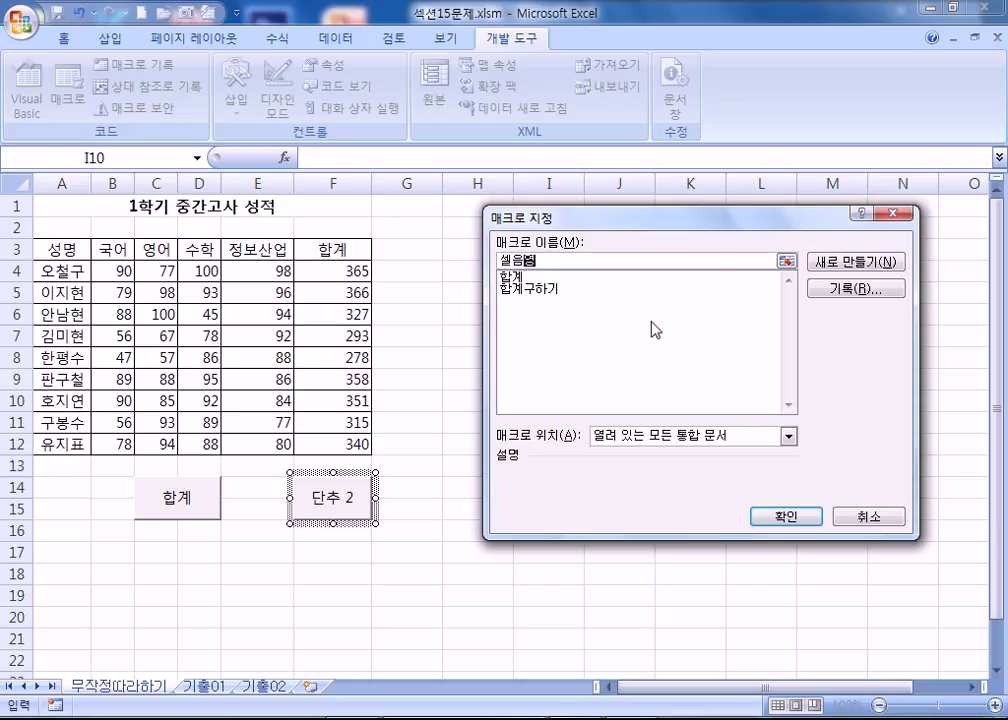
pyautogui.doubleClick(542, 263)
pyautogui.click(564, 262)
pyautogui.doubleClick(547, 262)
pyautogui.click(556, 261)
pyautogui.click(832, 294)
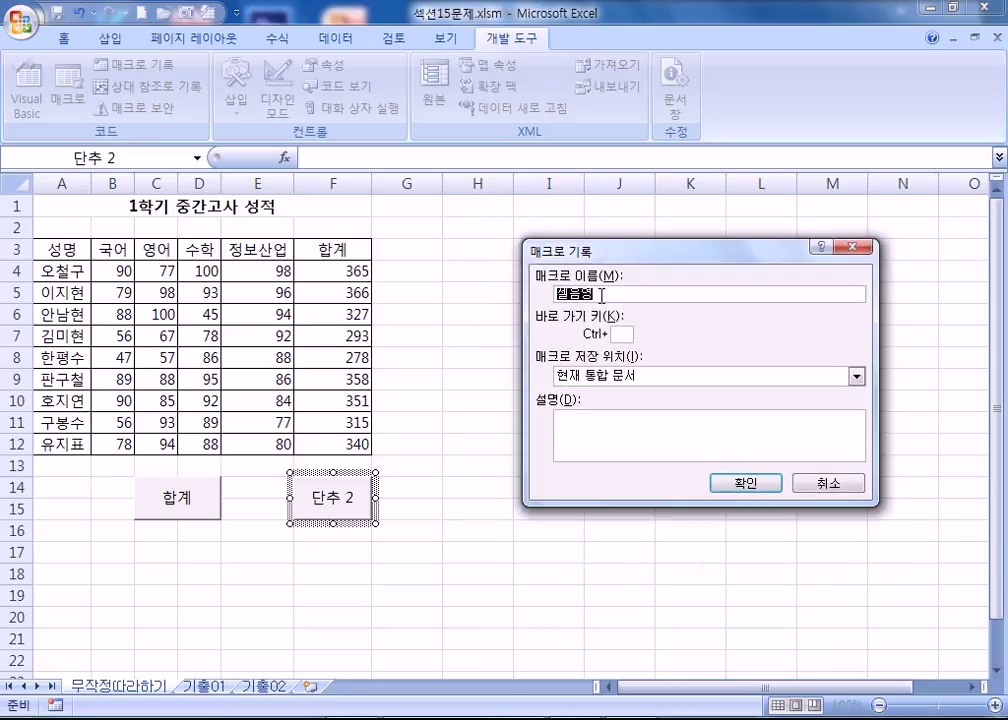
pyautogui.click(605, 294)
pyautogui.moveTo(605, 294); pyautogui.dragTo(508, 285)
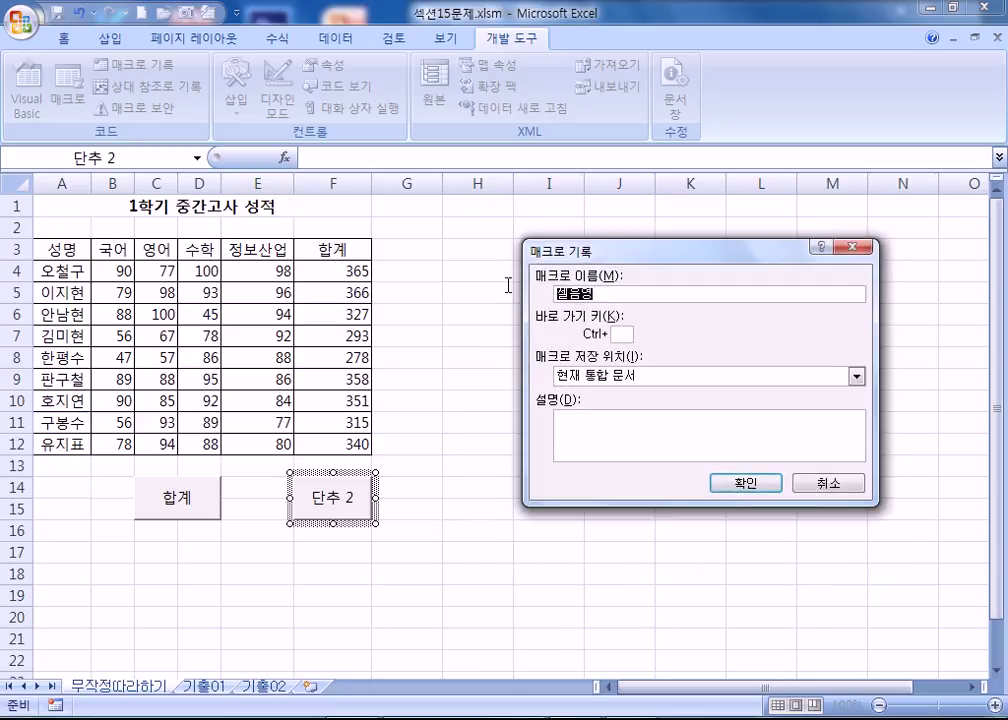
pyautogui.click(722, 490)
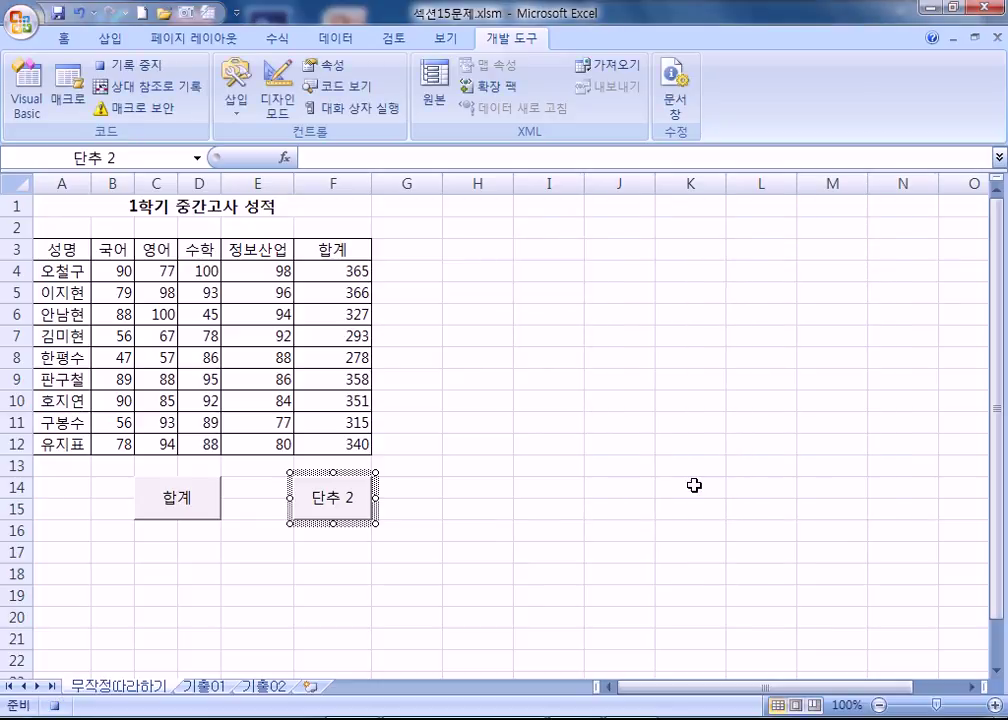
# Step: Fill the header cells A3:F3 with standard red and stop recording the macro
pyautogui.moveTo(62, 250); pyautogui.dragTo(322, 254)
pyautogui.click(66, 40)
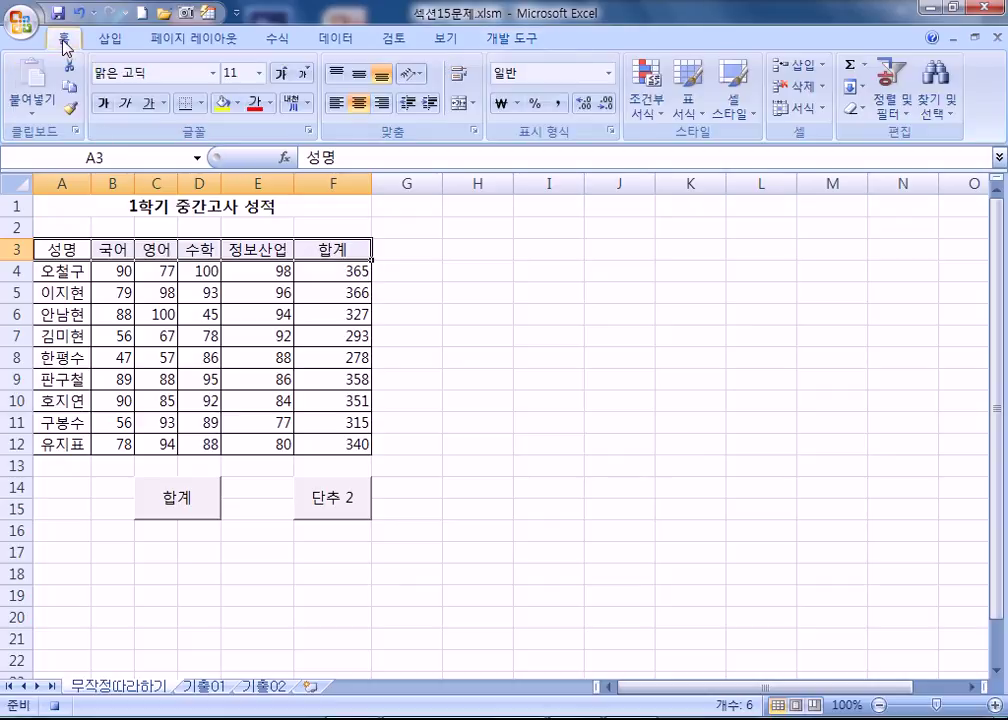
pyautogui.click(238, 104)
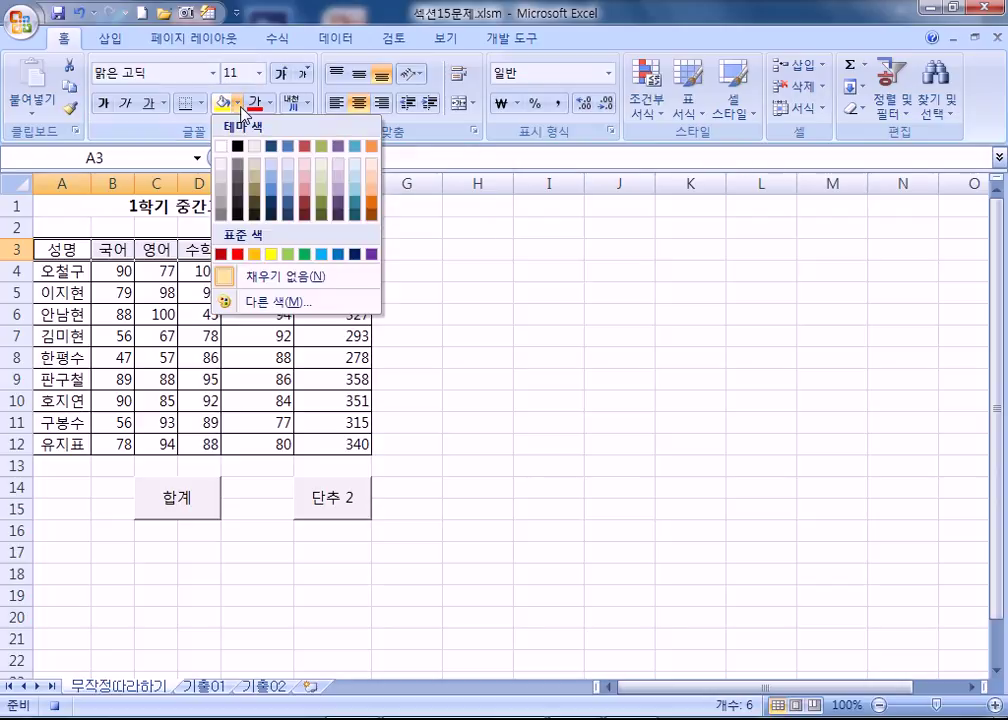
pyautogui.click(237, 255)
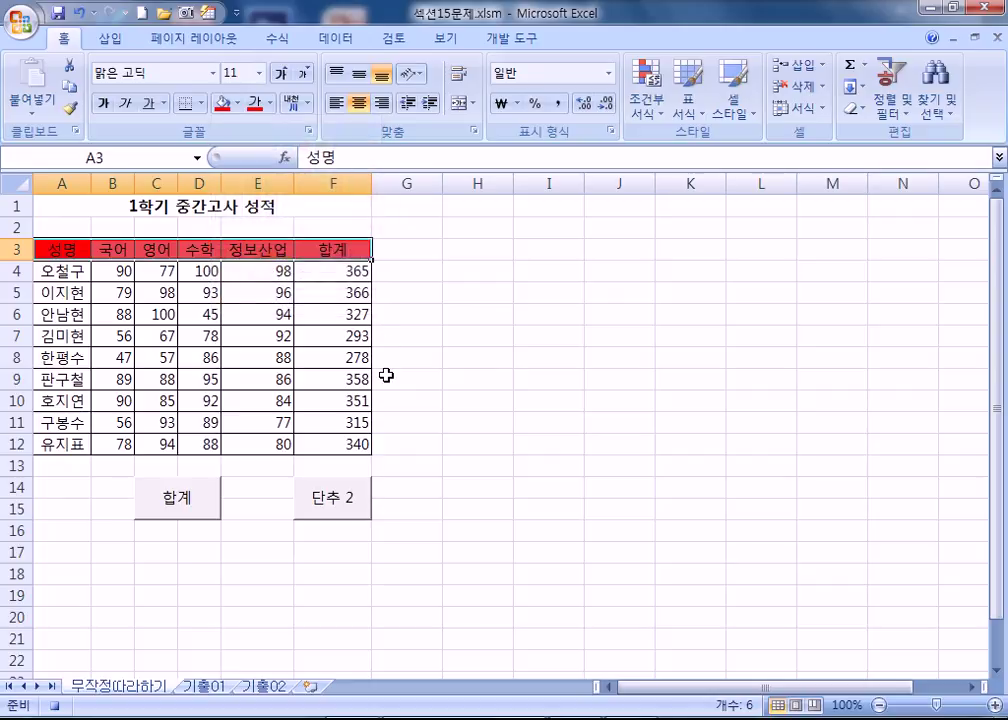
pyautogui.click(514, 40)
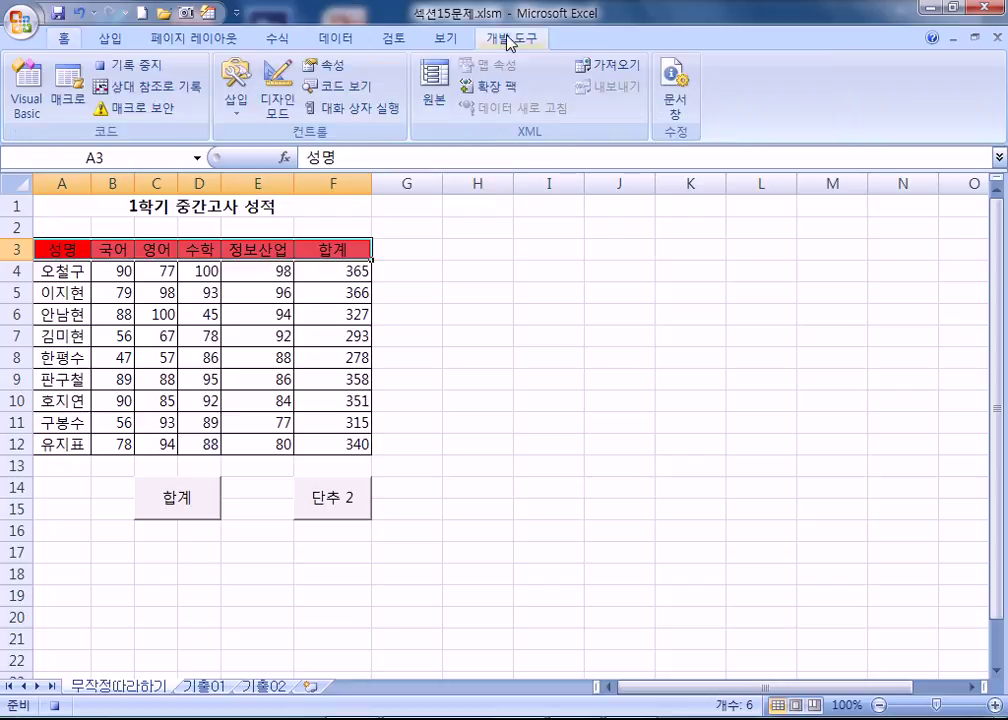
pyautogui.click(142, 65)
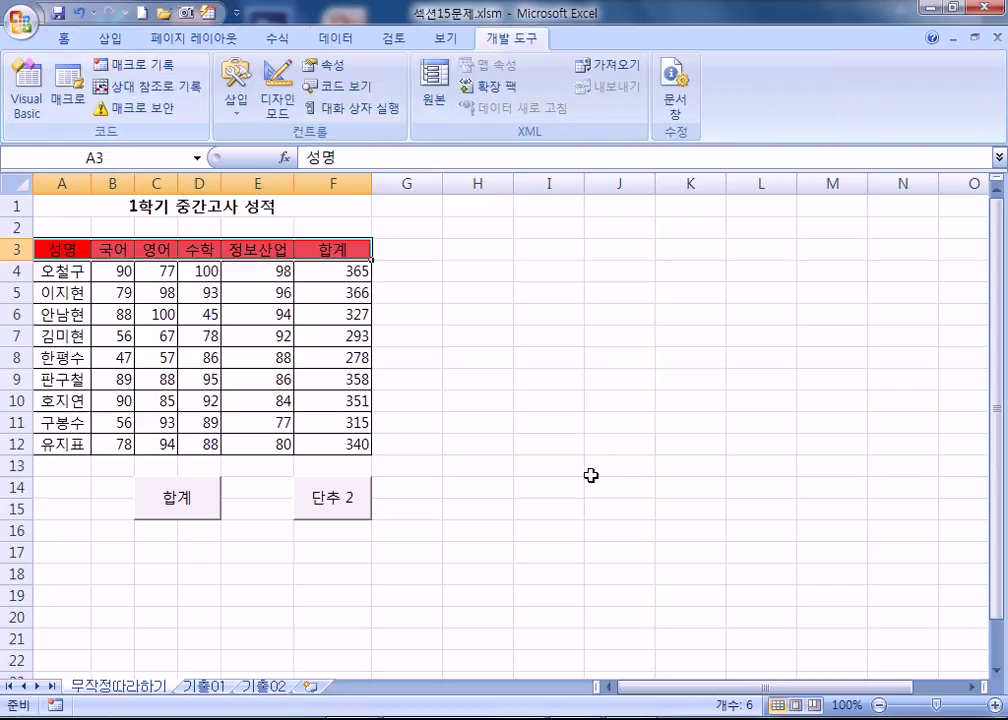
# Step: Change the new button's text to 셀음영
pyautogui.scroll(-2, 405, 396)
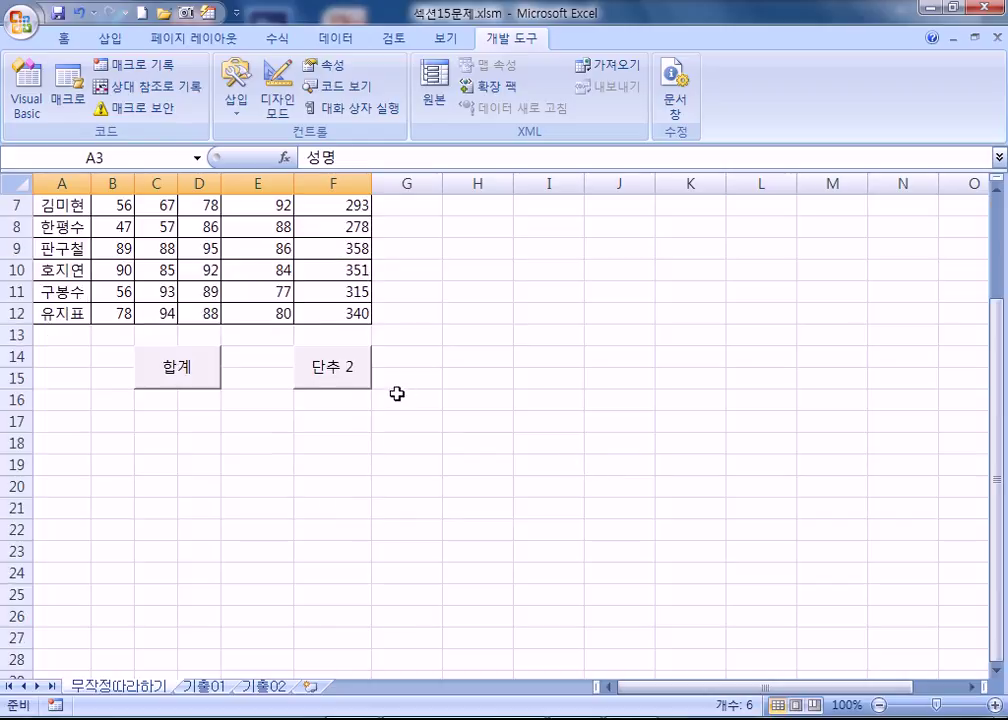
pyautogui.scroll(-1, 359, 365)
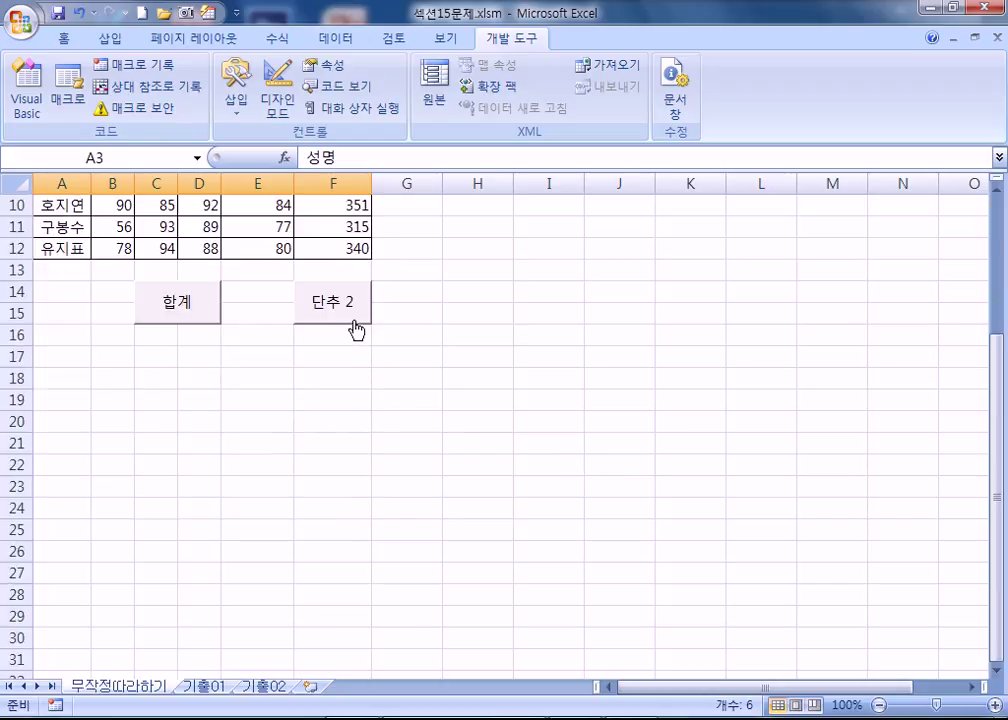
pyautogui.rightClick(355, 320)
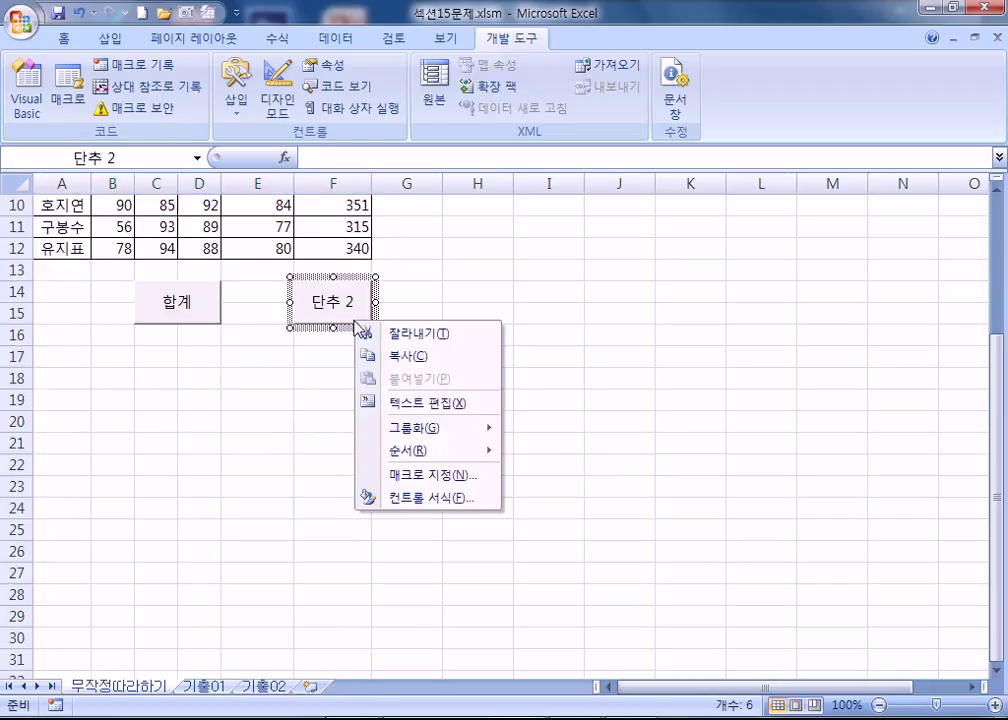
pyautogui.click(414, 403)
pyautogui.write('셀음ㅇ')
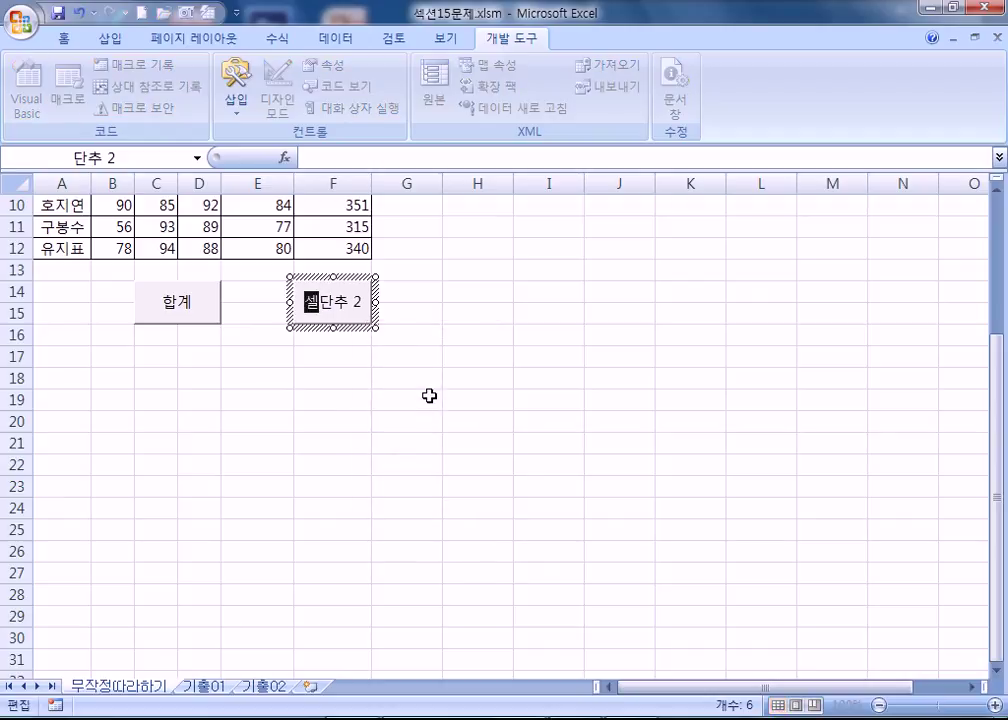
pyautogui.write('영')
pyautogui.press('Delete')
pyautogui.press('Delete')
pyautogui.press('Delete')
pyautogui.press('Delete')
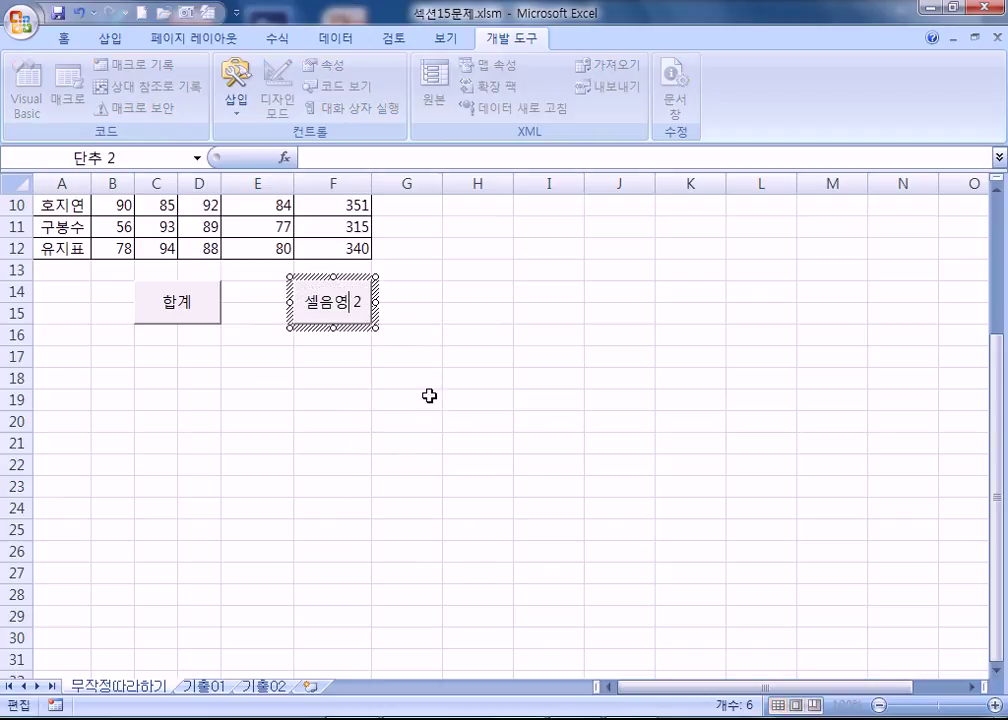
pyautogui.click(444, 397)
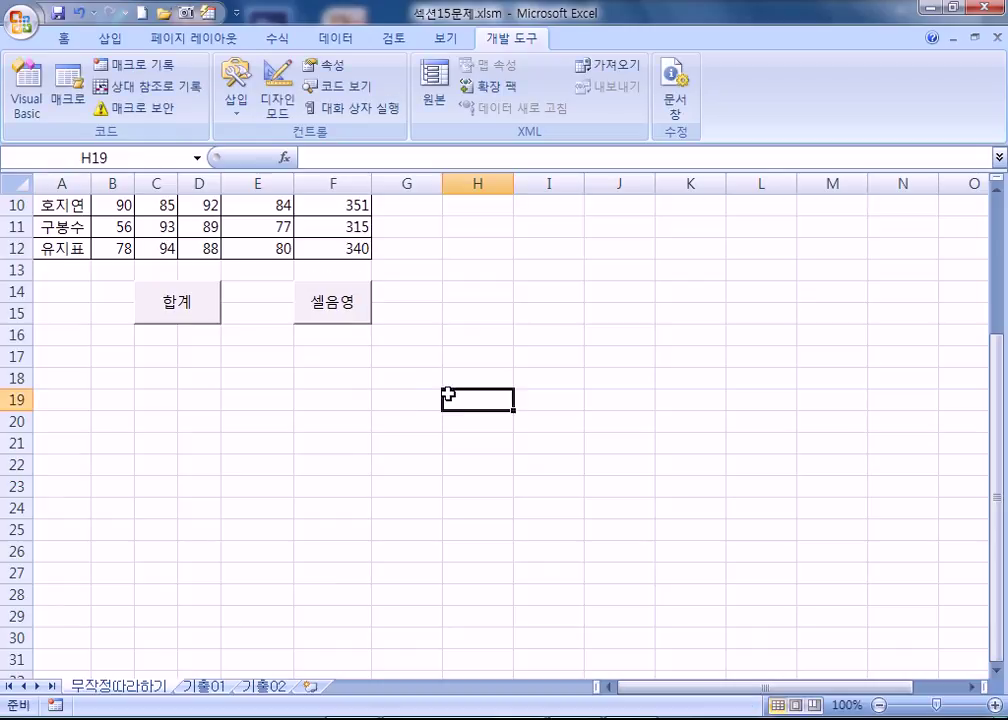
# Step: Remove the fill colour from the header cells A3:F3
pyautogui.scroll(2, 443, 396)
pyautogui.scroll(1, 443, 386)
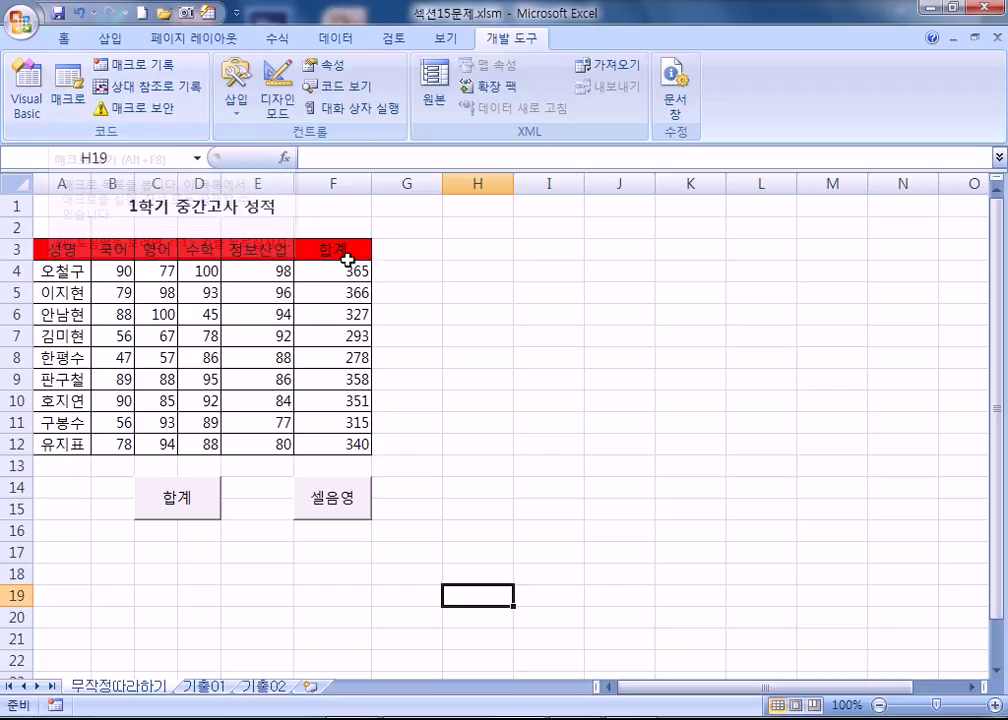
pyautogui.click(428, 333)
pyautogui.moveTo(46, 247); pyautogui.dragTo(337, 252)
pyautogui.click(76, 42)
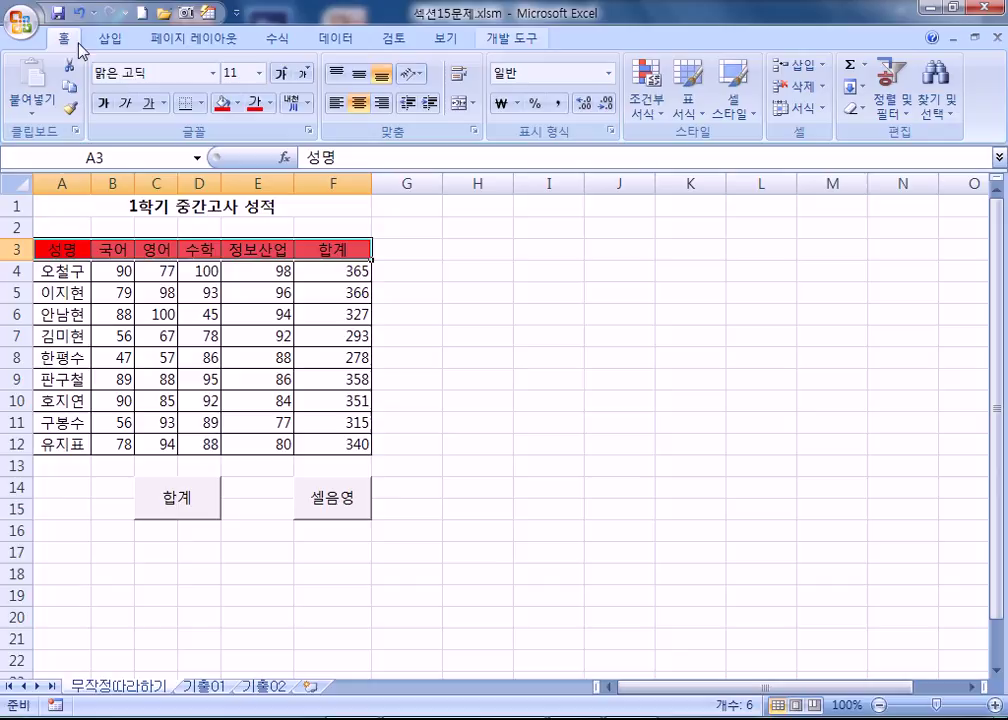
pyautogui.click(237, 103)
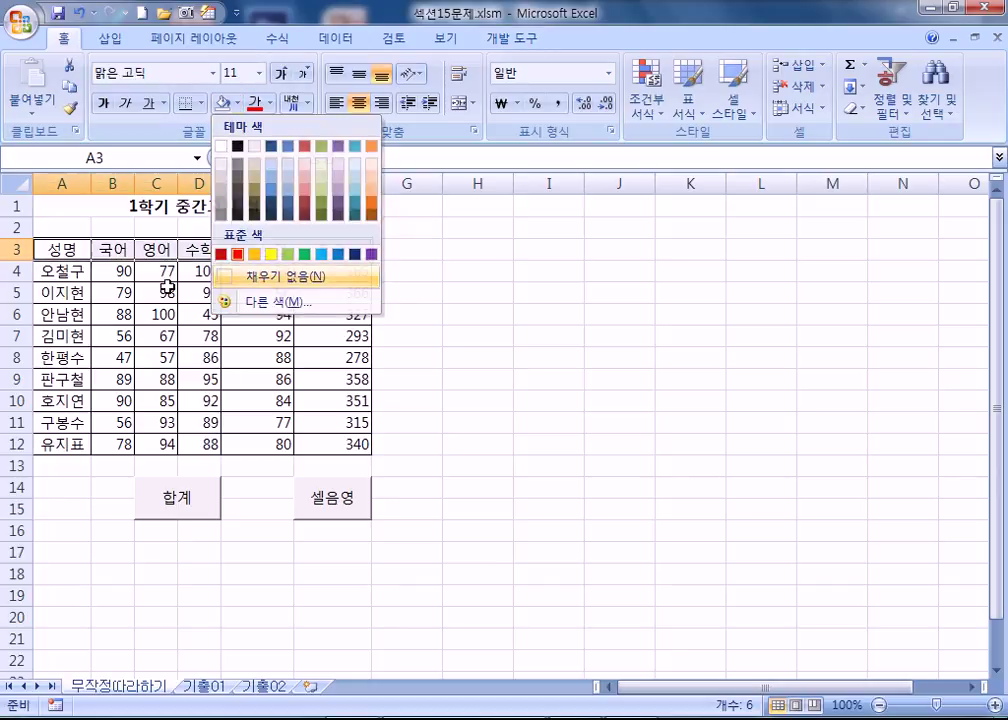
pyautogui.click(247, 277)
# Step: Delete the totals in F4:F12 so the macros can be tested
pyautogui.click(439, 403)
pyautogui.moveTo(344, 271); pyautogui.dragTo(345, 444)
pyautogui.press('Delete')
pyautogui.click(609, 422)
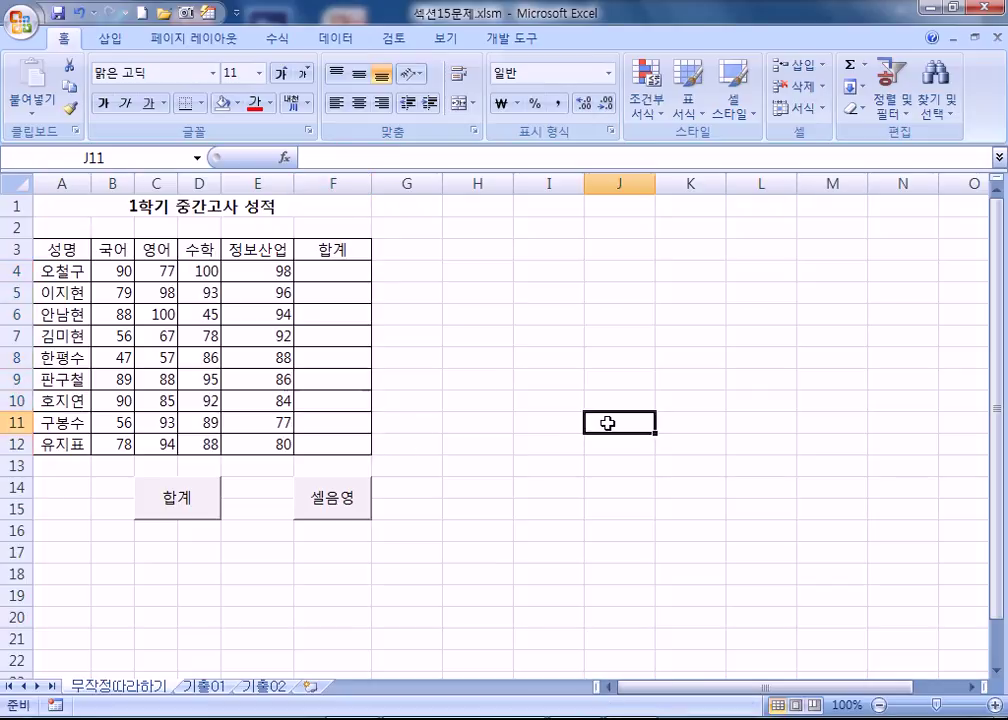
# Step: Test both macro buttons by running 셀음영 and 합계 on the table
pyautogui.scroll(-1, 479, 367)
pyautogui.scroll(1, 387, 394)
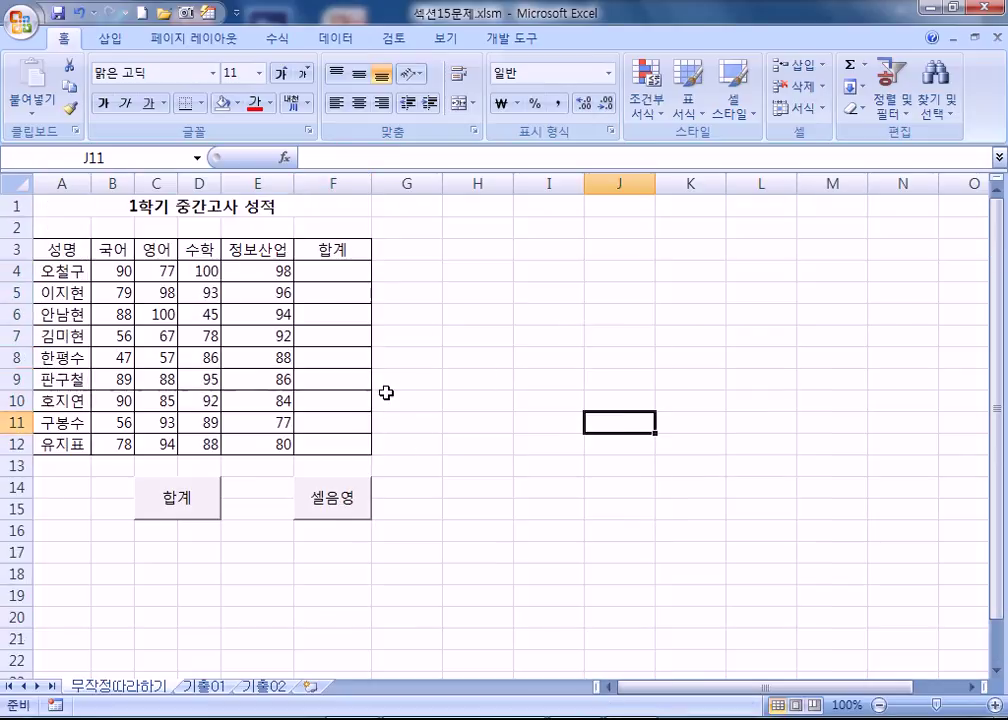
pyautogui.click(355, 495)
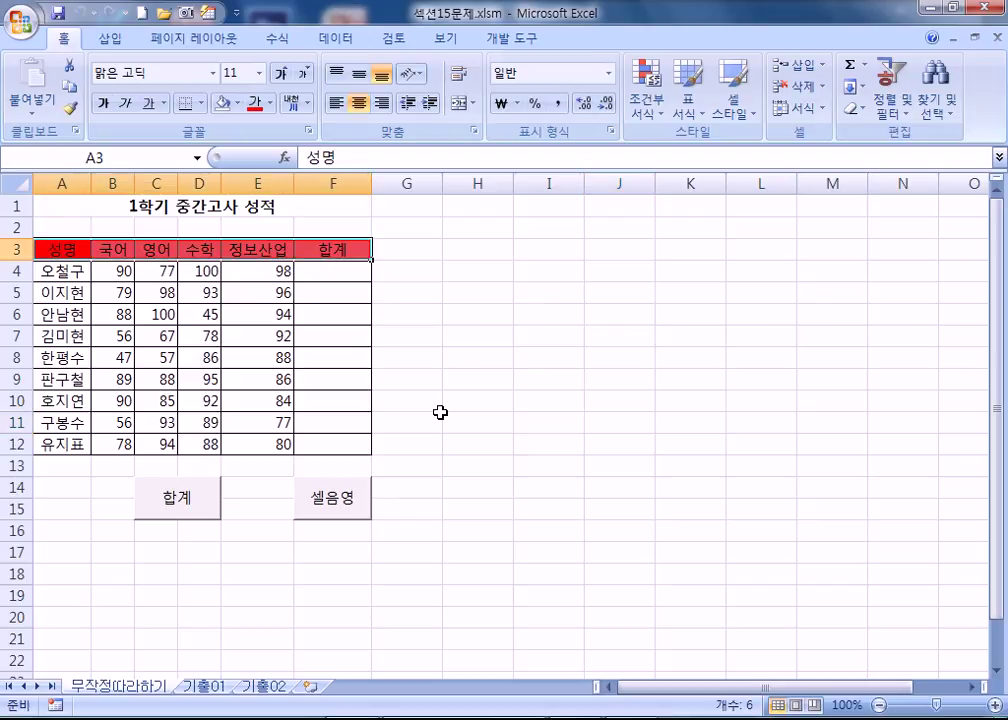
pyautogui.click(205, 500)
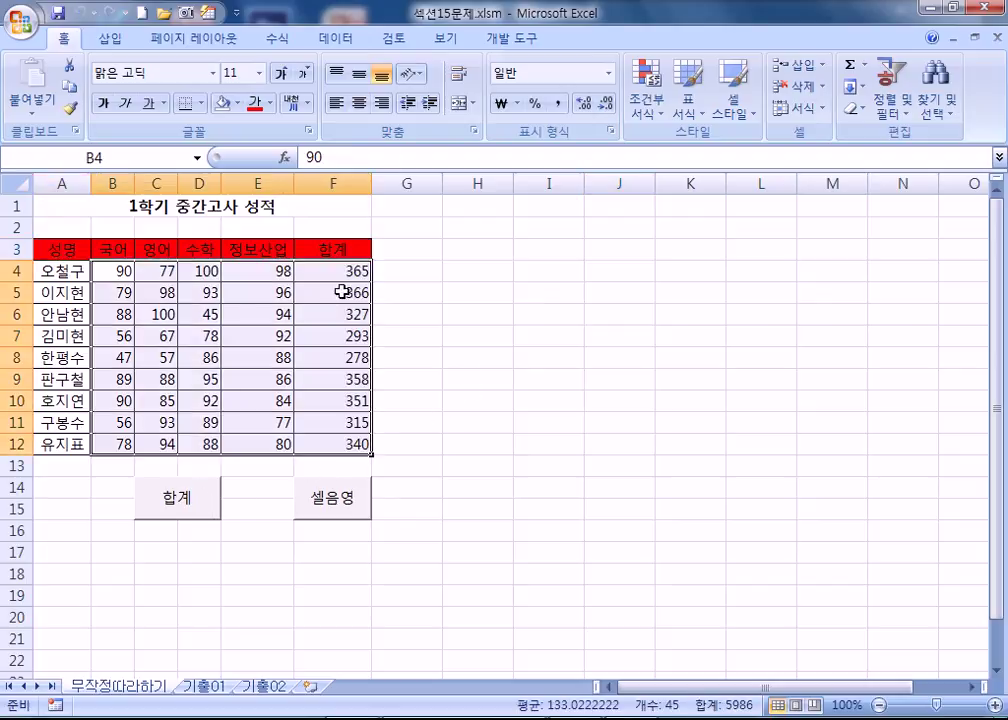
pyautogui.click(584, 443)
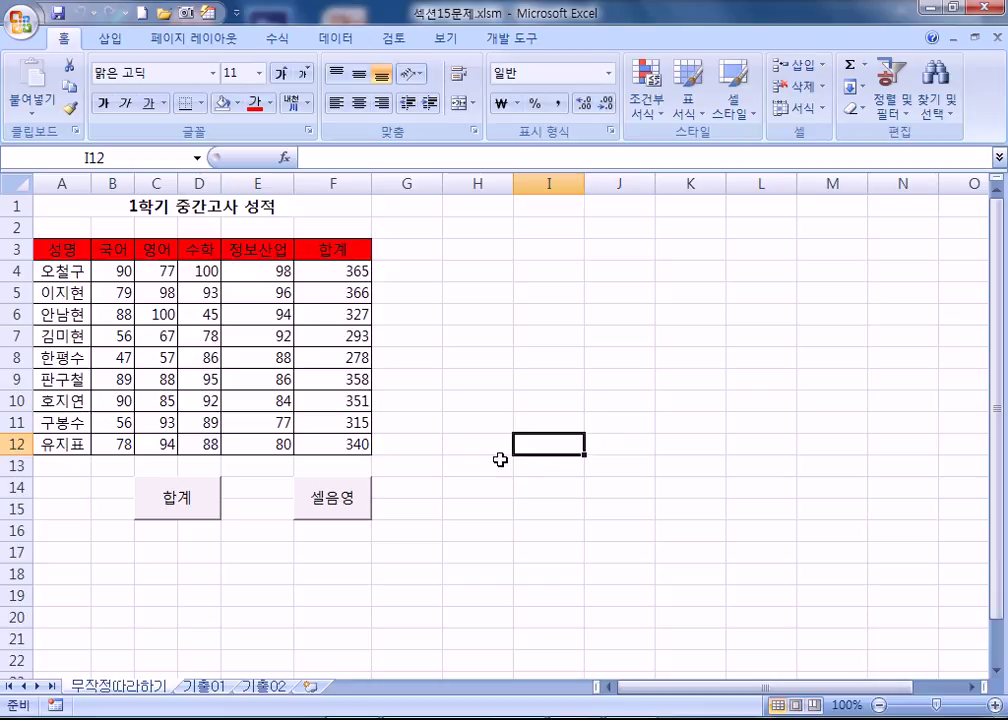
# Step: Clear the red header shading and the totals in F4:F12 again after the button test
pyautogui.moveTo(43, 252); pyautogui.dragTo(342, 442)
pyautogui.click(223, 104)
pyautogui.click(466, 416)
pyautogui.click(350, 273)
pyautogui.press('Delete')
pyautogui.click(479, 487)
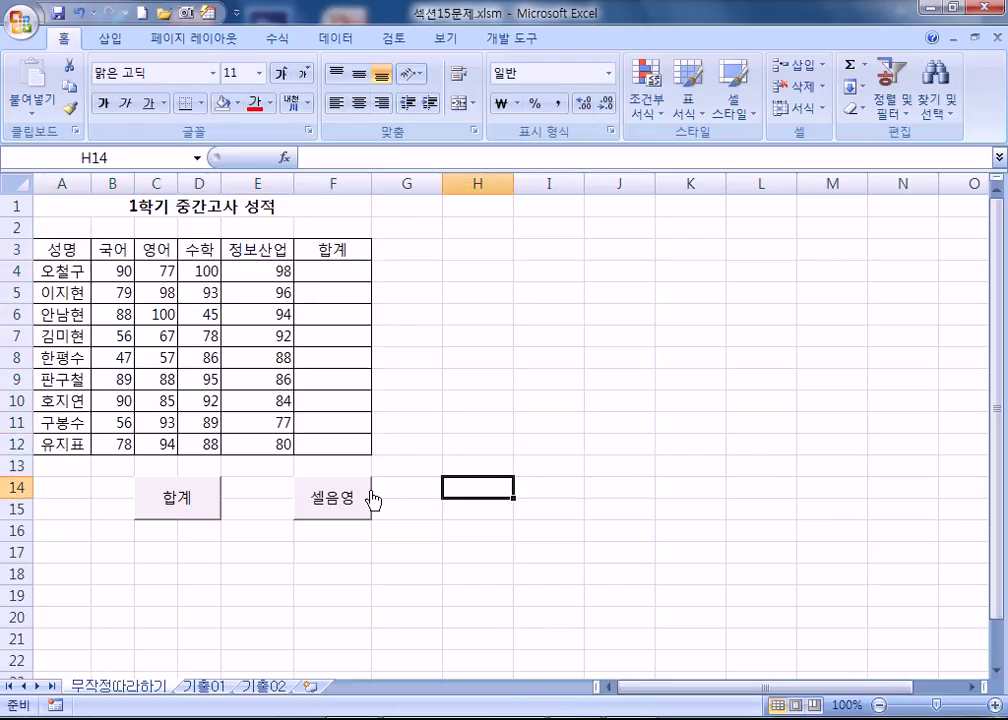
# Step: Run the 셀음영 macro from its button to shade the header row, and deselect the range
pyautogui.click(363, 499)
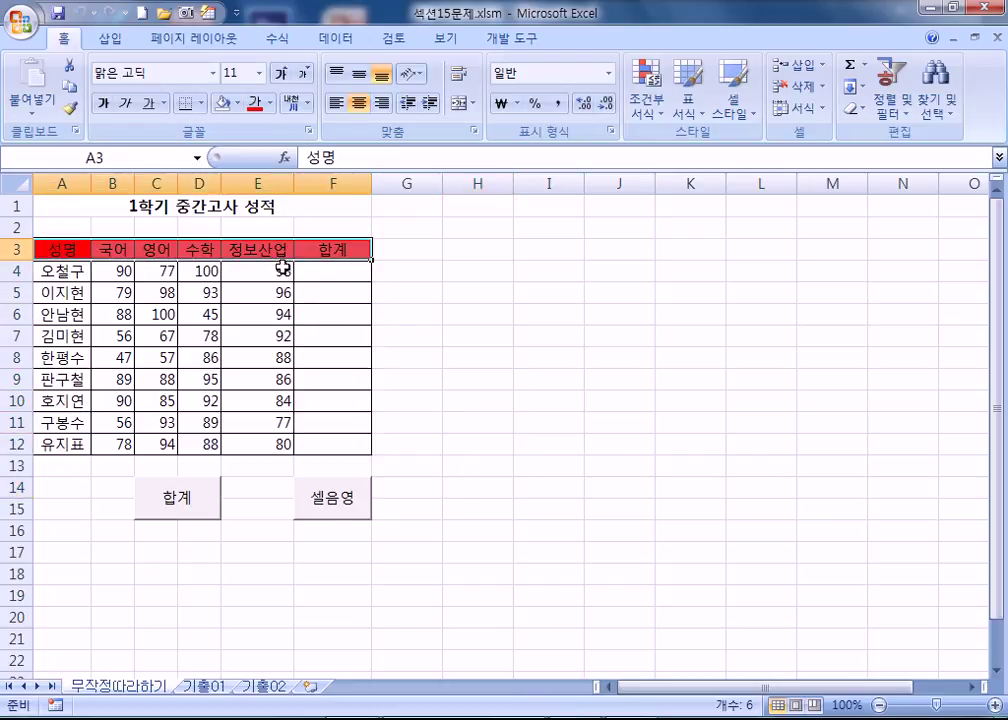
pyautogui.click(601, 524)
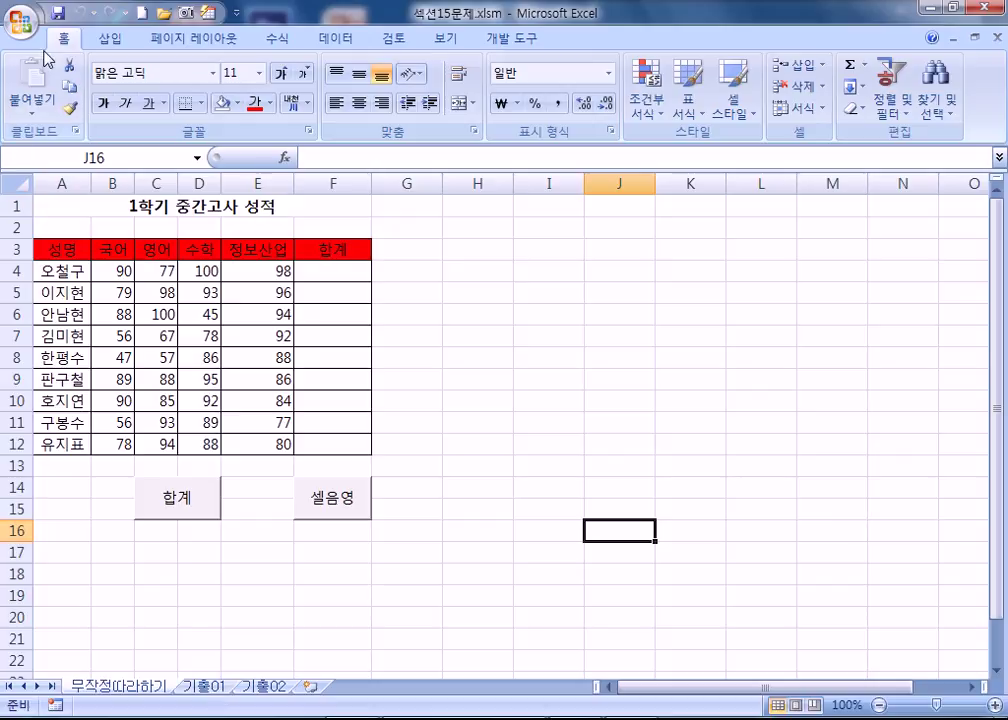
# Step: Review the option that shows the Developer tab in the Excel options and leave it enabled
pyautogui.click(22, 20)
pyautogui.click(366, 470)
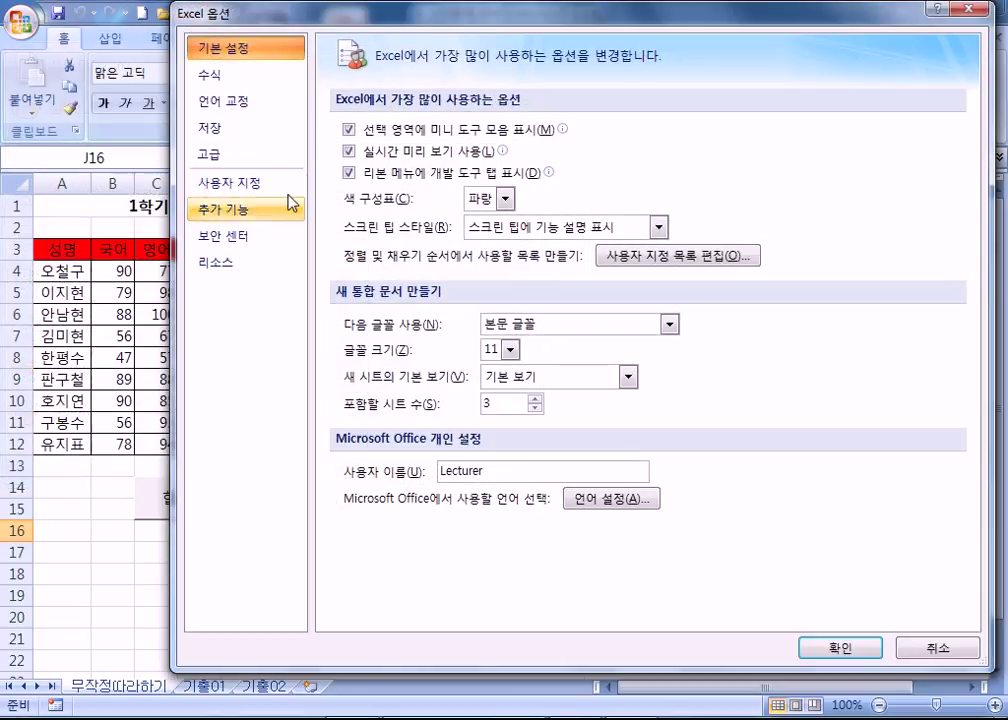
pyautogui.click(349, 173)
pyautogui.click(349, 174)
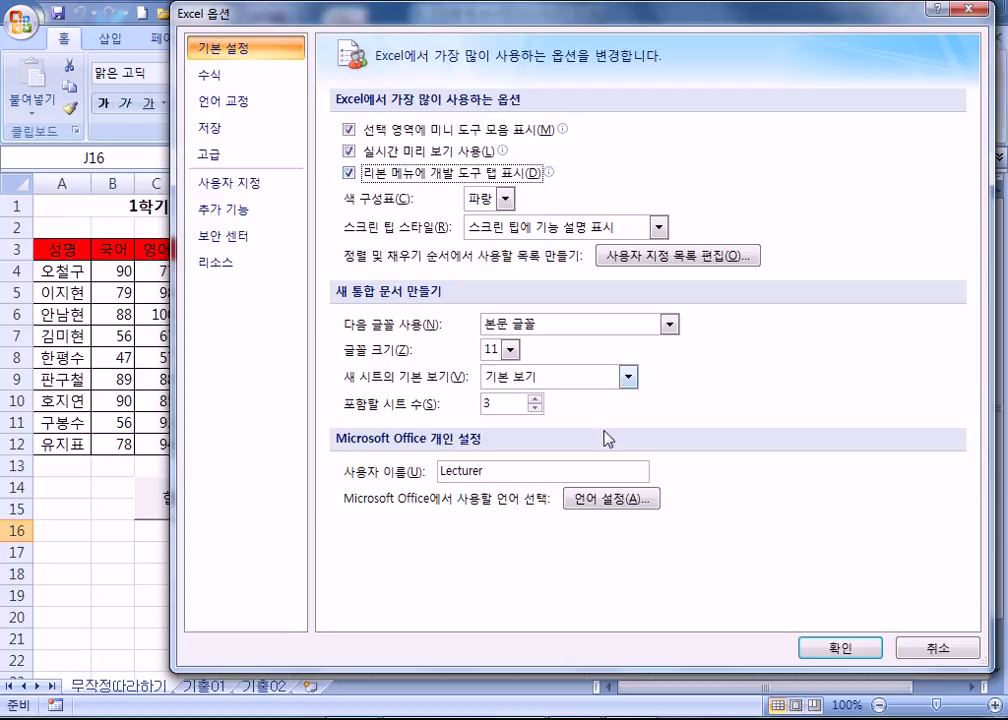
pyautogui.click(835, 648)
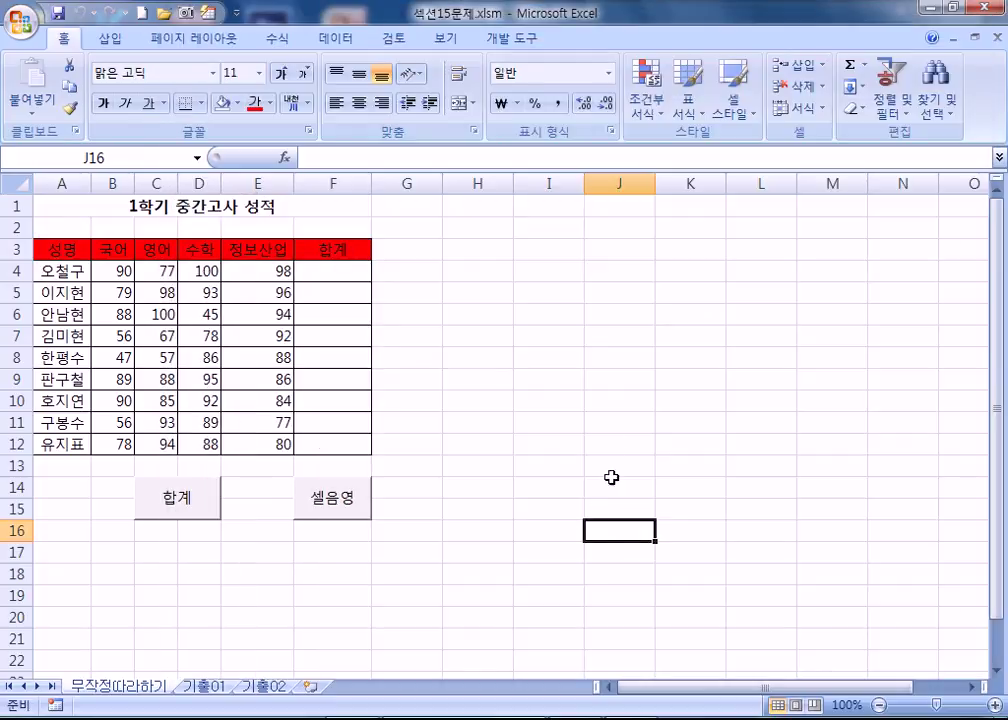
# Step: Insert a form control button over cells I4:I5 without assigning a macro, keeping it selected for editing
pyautogui.click(515, 43)
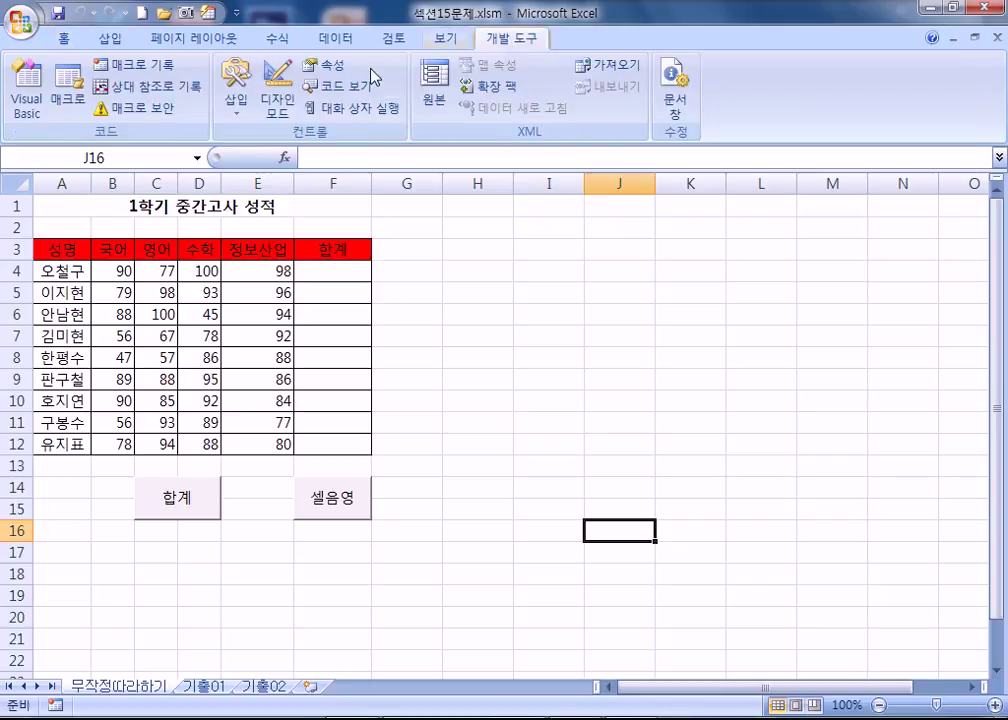
pyautogui.click(240, 112)
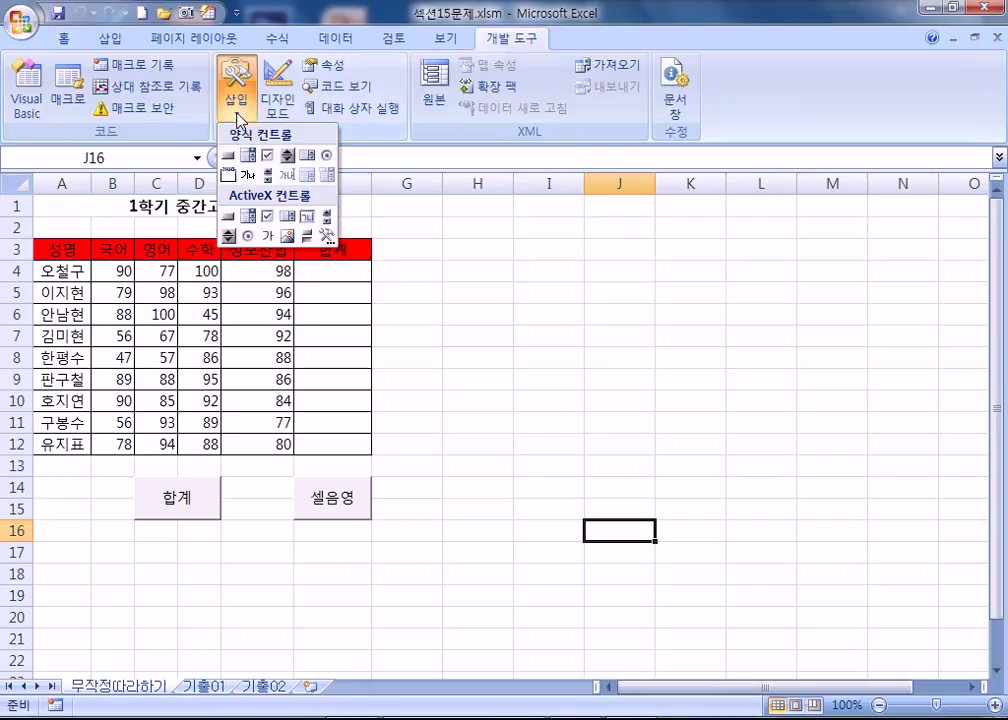
pyautogui.click(229, 155)
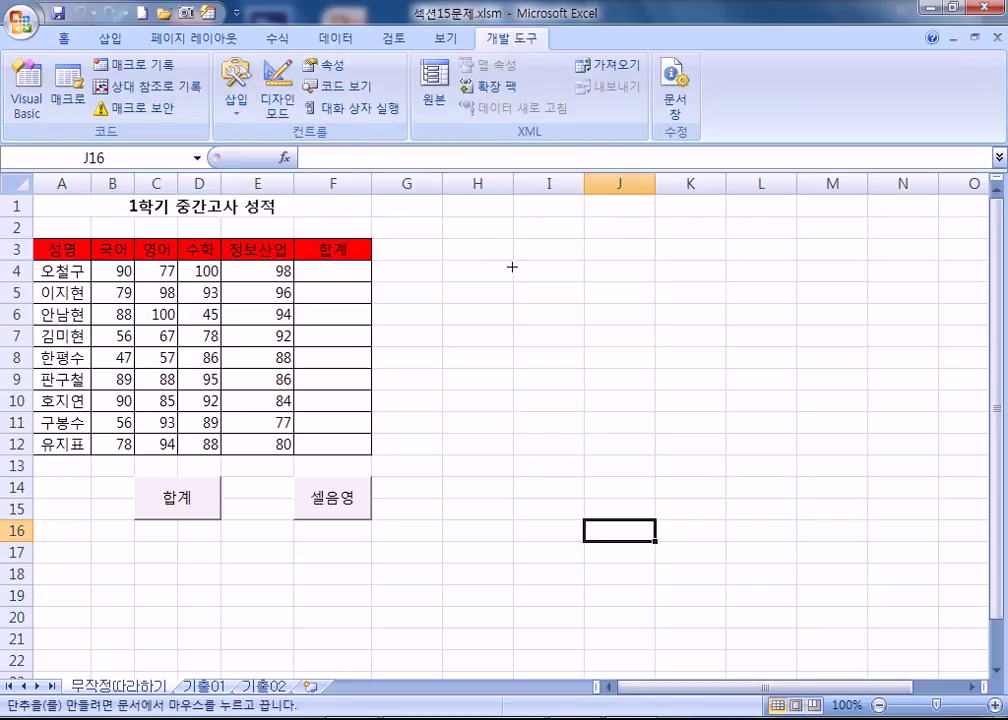
pyautogui.moveTo(516, 264); pyautogui.dragTo(589, 300)
pyautogui.press('Escape')
pyautogui.moveTo(510, 260); pyautogui.dragTo(514, 263)
pyautogui.click(585, 333)
pyautogui.keyDown('ctrl'); pyautogui.click(566, 303); pyautogui.keyUp('ctrl')
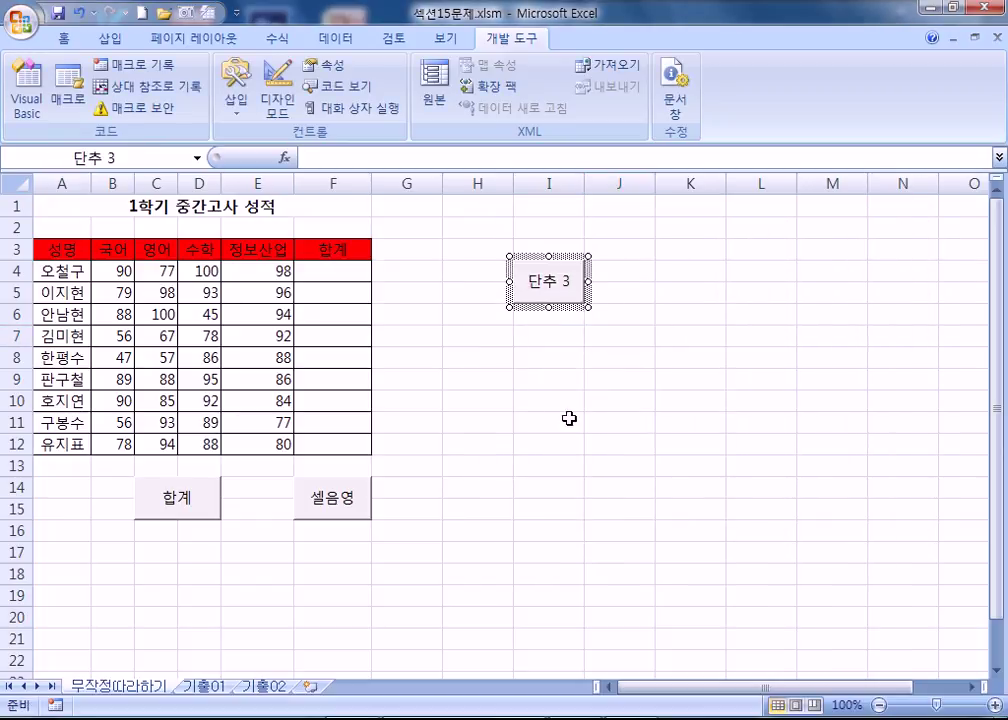
# Step: Review the macro assignment options for the new button over I4:I5, leaving it without a macro
pyautogui.click(581, 302)
pyautogui.rightClick(581, 302)
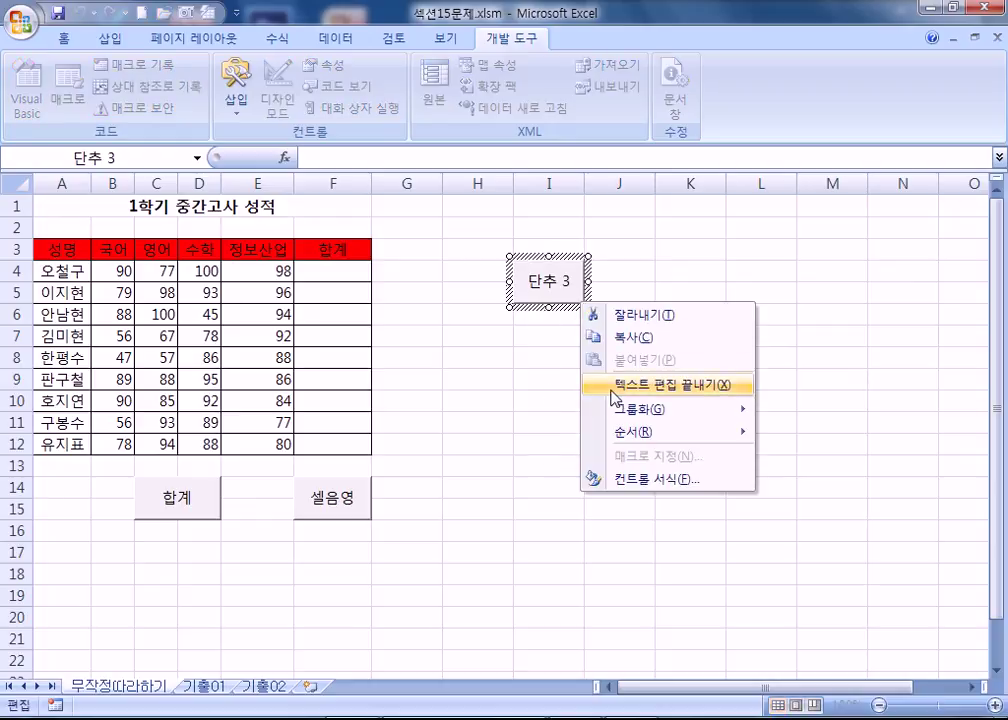
pyautogui.click(560, 290)
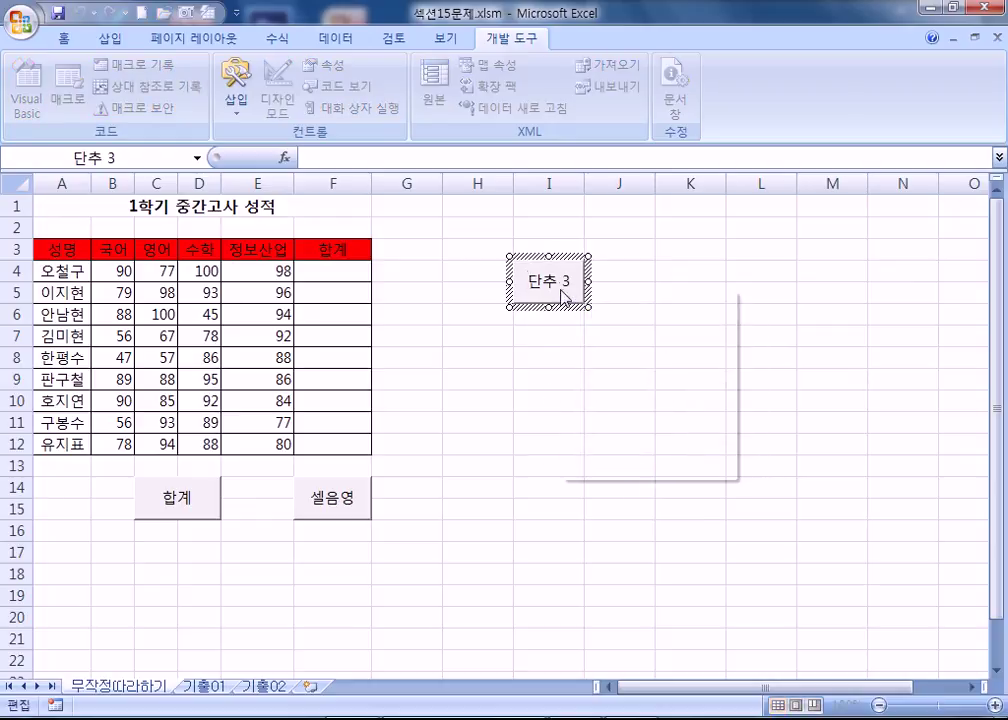
pyautogui.rightClick(560, 289)
pyautogui.rightClick(547, 302)
pyautogui.click(535, 292)
pyautogui.rightClick(533, 310)
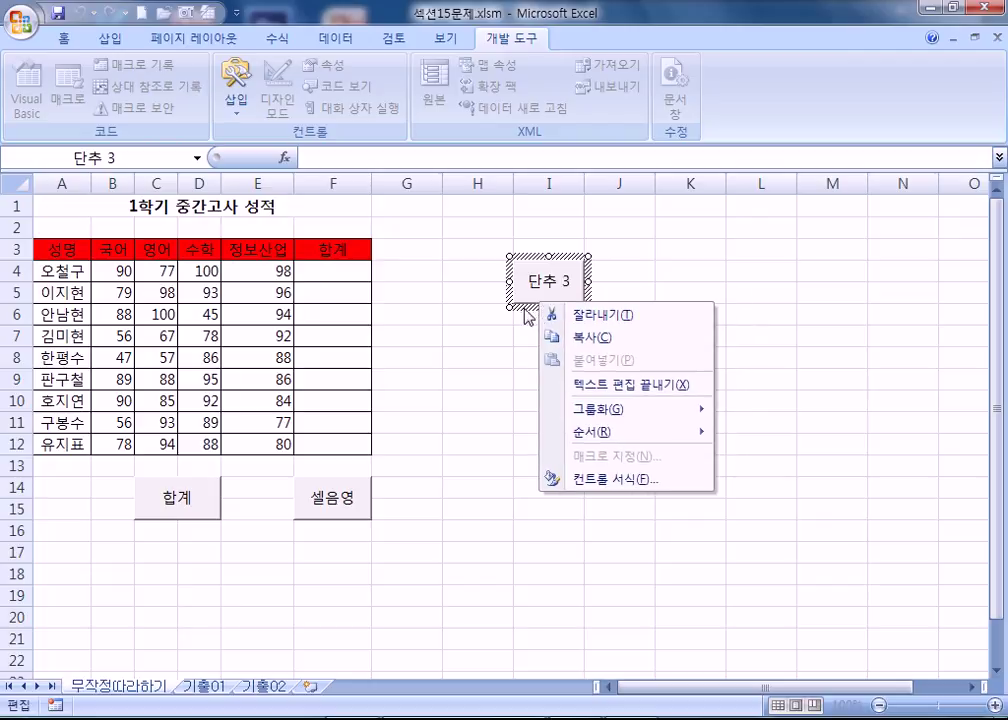
pyautogui.click(529, 308)
pyautogui.rightClick(529, 307)
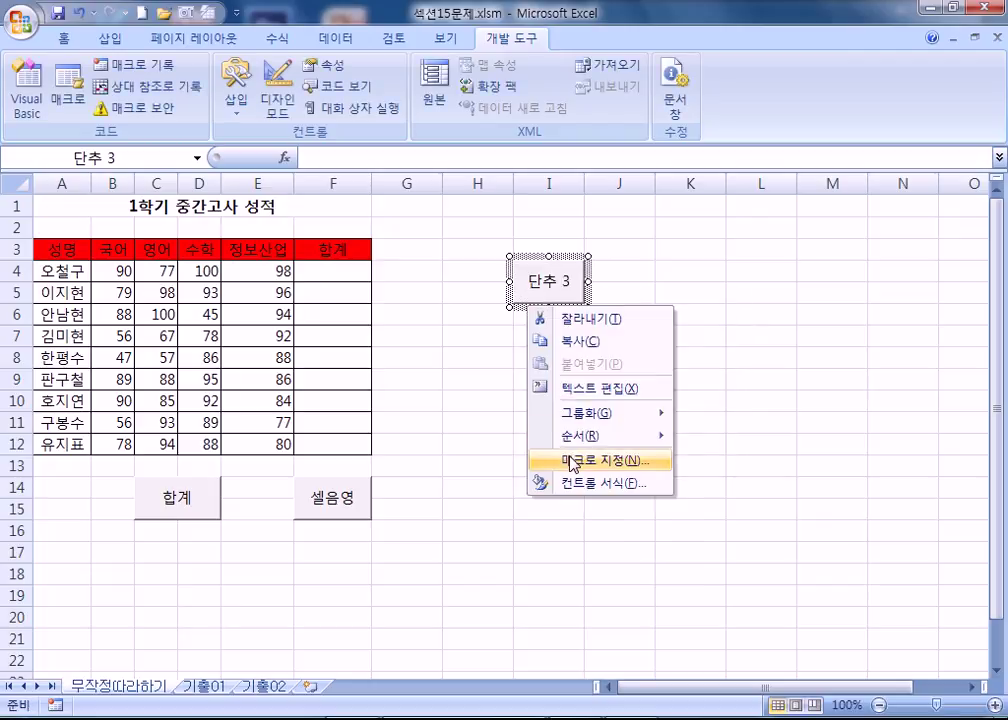
pyautogui.click(588, 459)
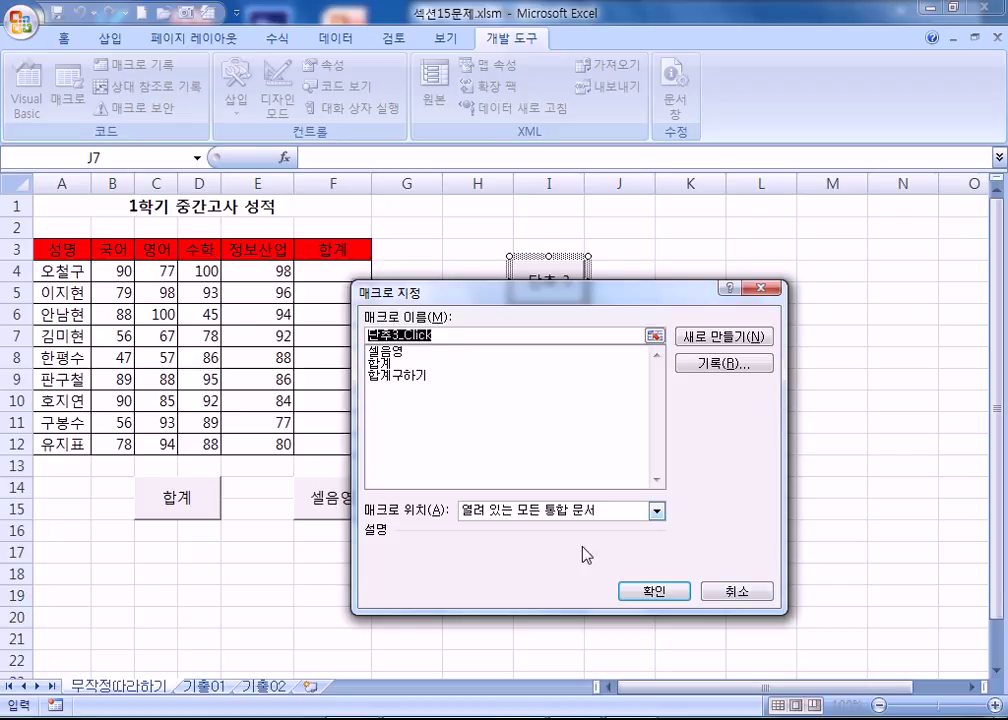
pyautogui.click(728, 591)
# Step: Total B4:E4 in F4 with AutoSum and fill the formula down to F12
pyautogui.click(315, 274)
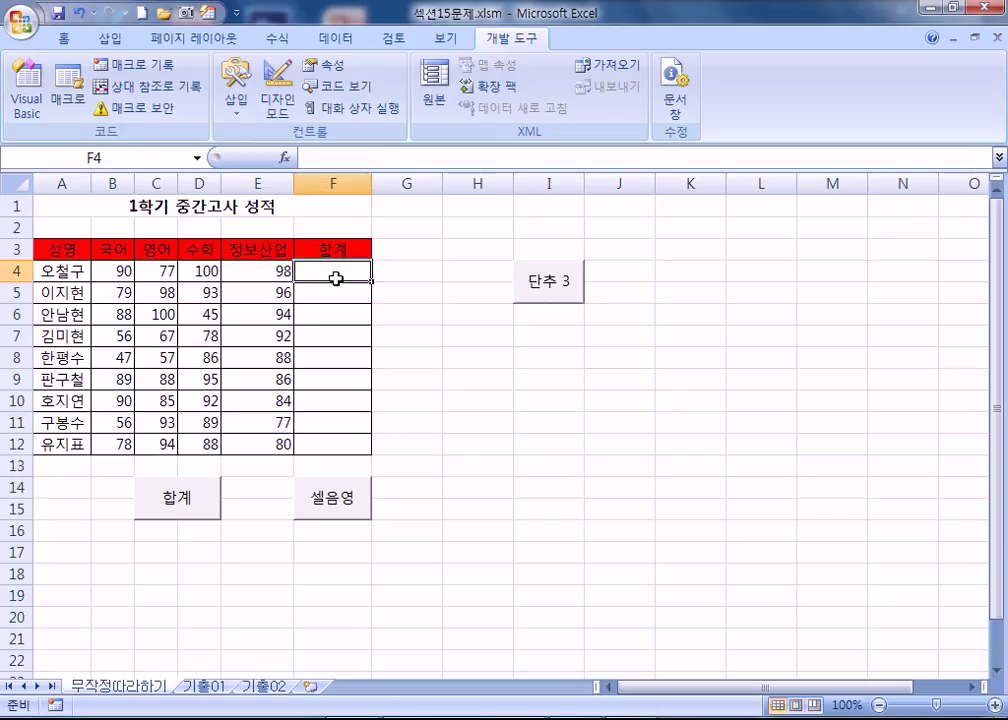
pyautogui.click(283, 42)
pyautogui.click(333, 39)
pyautogui.click(290, 40)
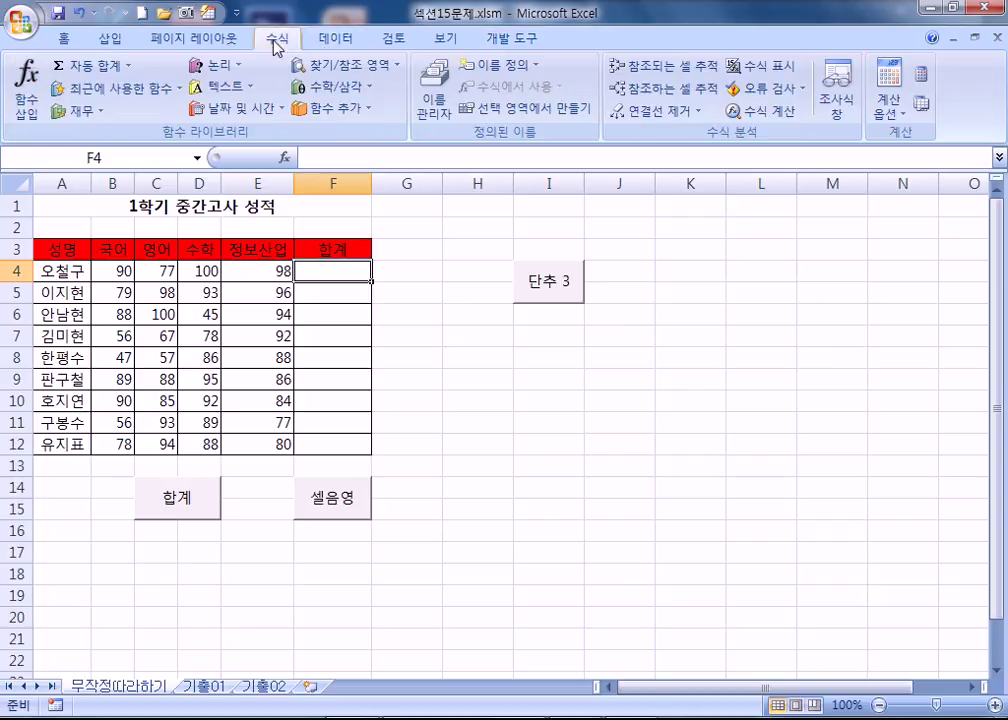
pyautogui.click(92, 65)
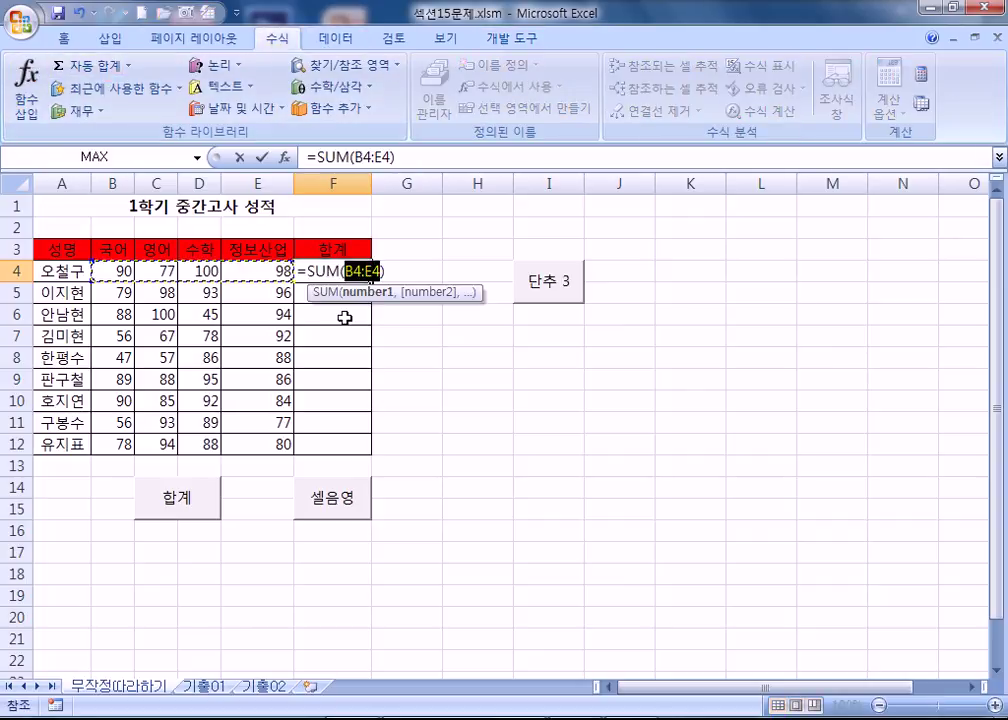
pyautogui.press('Return')
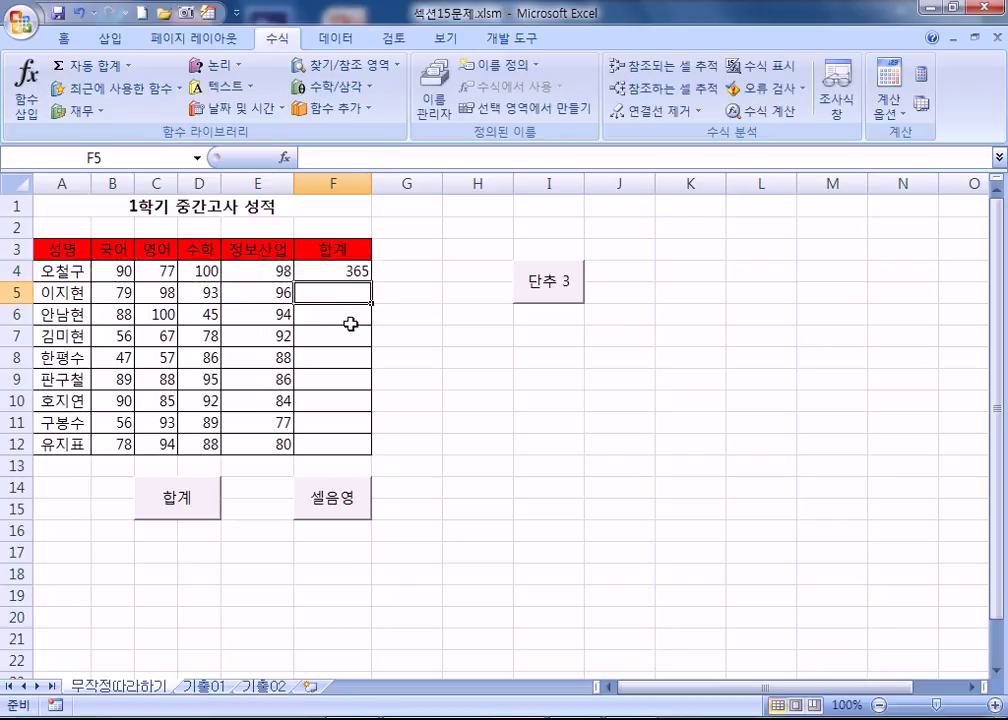
pyautogui.click(347, 262)
pyautogui.moveTo(372, 281); pyautogui.dragTo(362, 452)
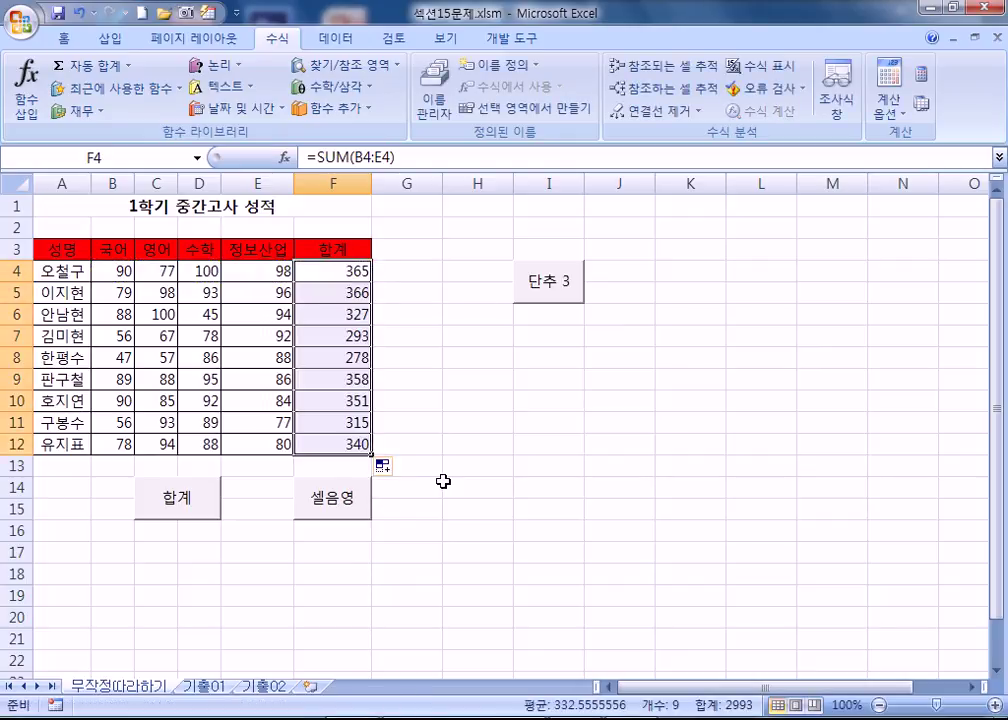
# Step: Clear F4:F12 and recalculate all the row totals at once by applying AutoSum to B4:F12
pyautogui.press('Delete')
pyautogui.moveTo(112, 266); pyautogui.dragTo(328, 443)
pyautogui.click(68, 64)
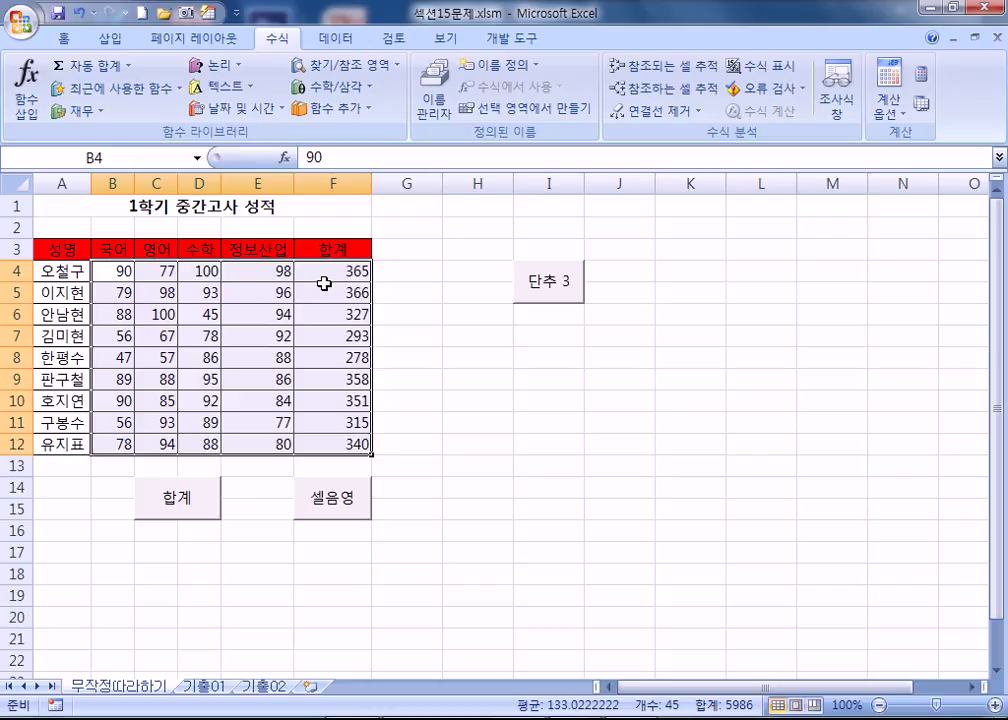
# Step: Clear the totals in F4:F12 and undo the deletion
pyautogui.moveTo(326, 270); pyautogui.dragTo(326, 443)
pyautogui.press('Delete')
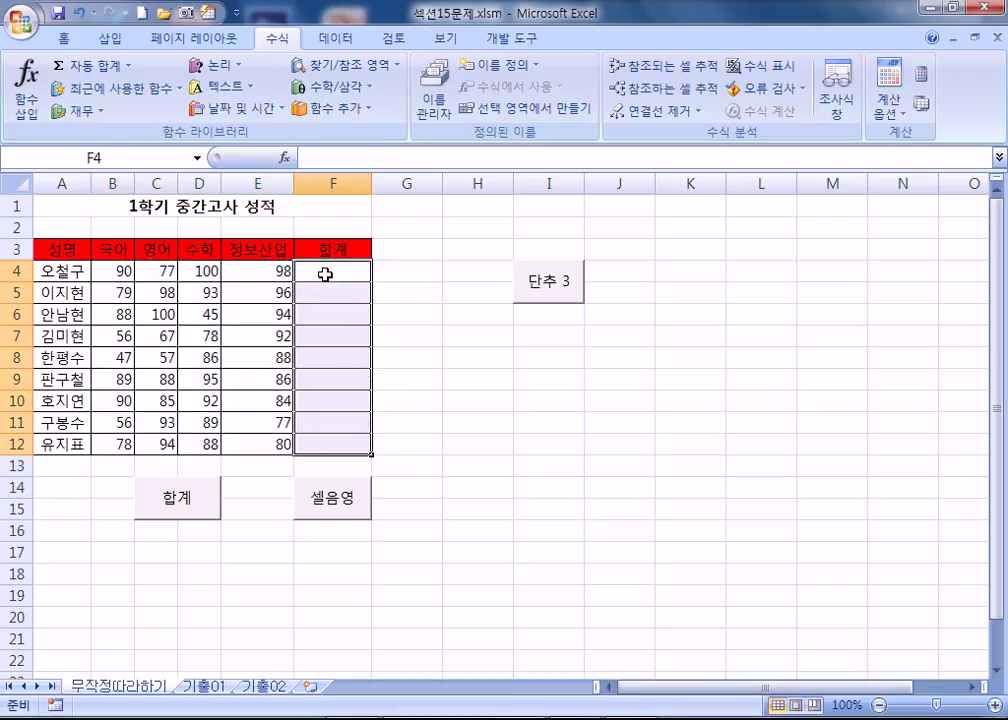
pyautogui.click(326, 277)
pyautogui.moveTo(108, 274); pyautogui.dragTo(337, 275)
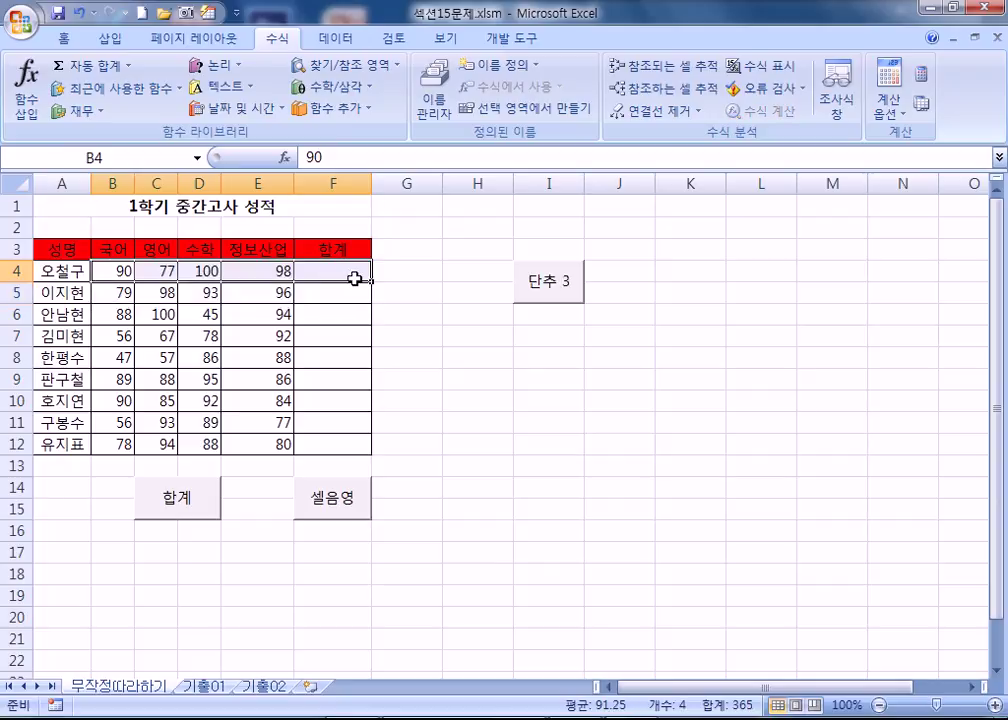
pyautogui.click(344, 271)
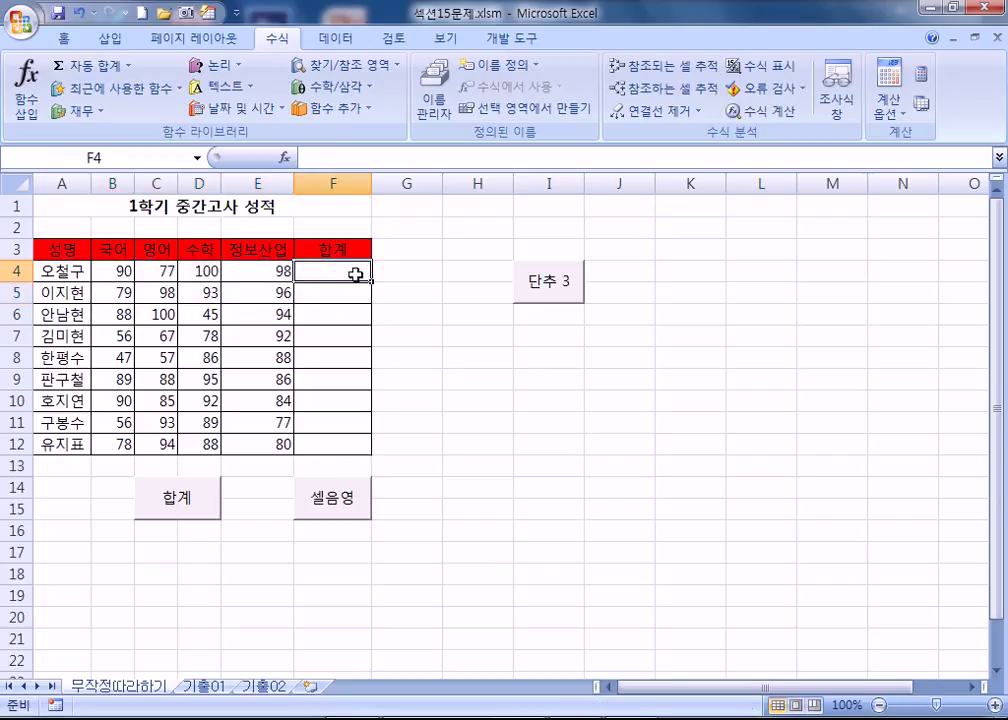
pyautogui.hotkey('ctrl', 'z')
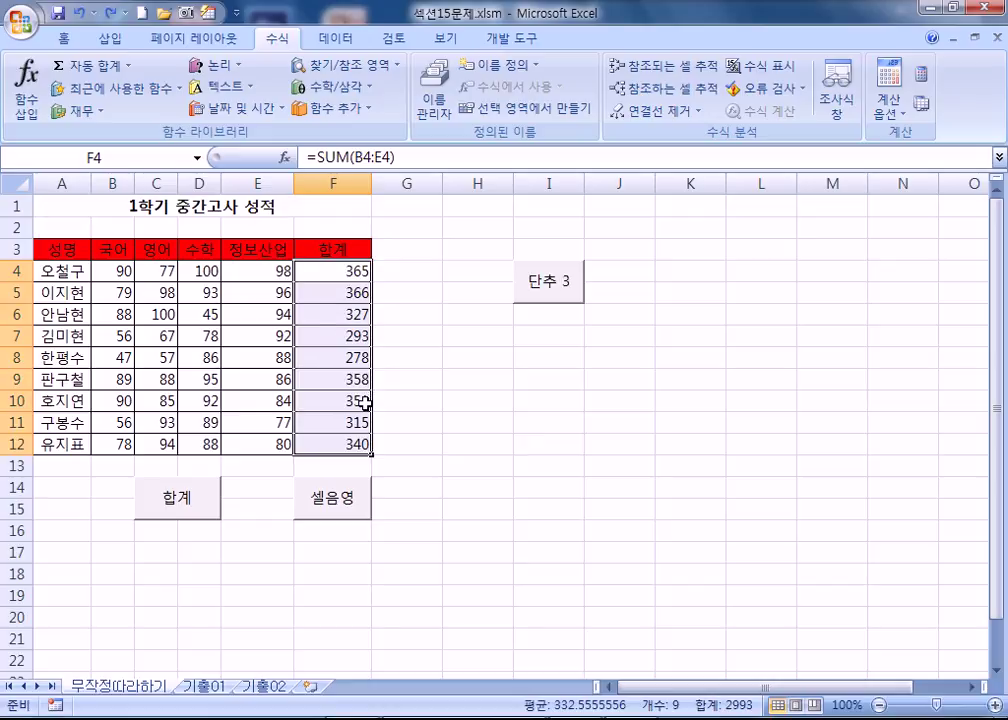
# Step: Switch to the Notepad notes and delete the line "불필요한 내용이 첨가" from the totals macro steps
pyautogui.click(500, 718)
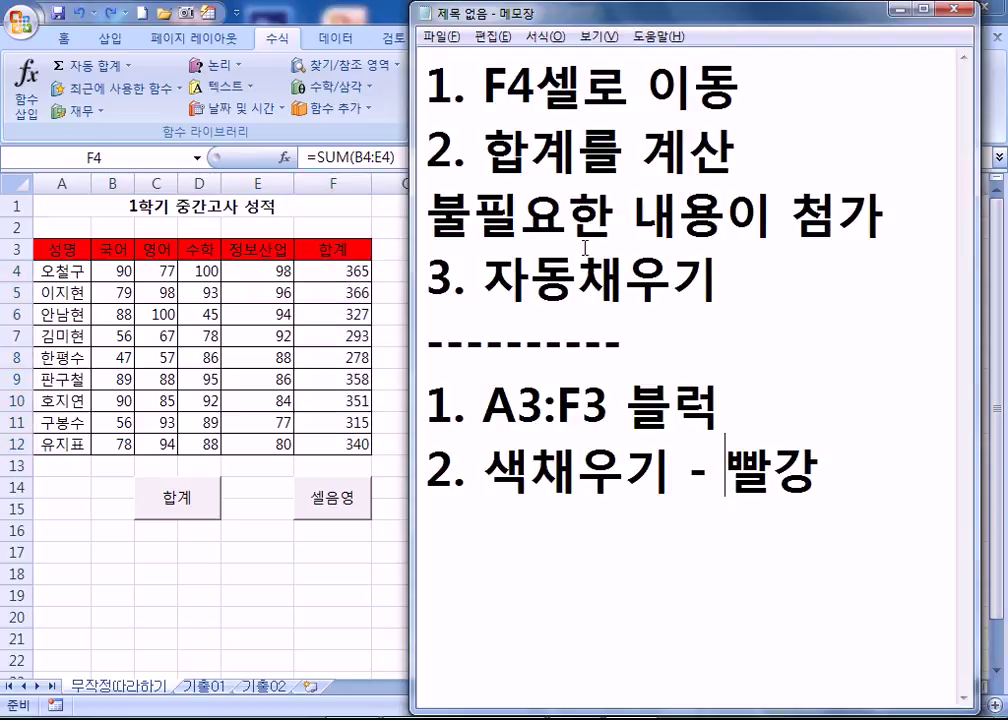
pyautogui.moveTo(422, 218); pyautogui.dragTo(884, 222)
pyautogui.press('Delete')
pyautogui.press('Delete')
# Step: Review the three noted steps of the totals macro: moving to F4, calculating the sum and auto-filling
pyautogui.moveTo(483, 89); pyautogui.dragTo(738, 89)
pyautogui.moveTo(482, 155); pyautogui.dragTo(724, 162)
pyautogui.click(711, 252)
pyautogui.moveTo(452, 218); pyautogui.dragTo(731, 227)
pyautogui.click(724, 240)
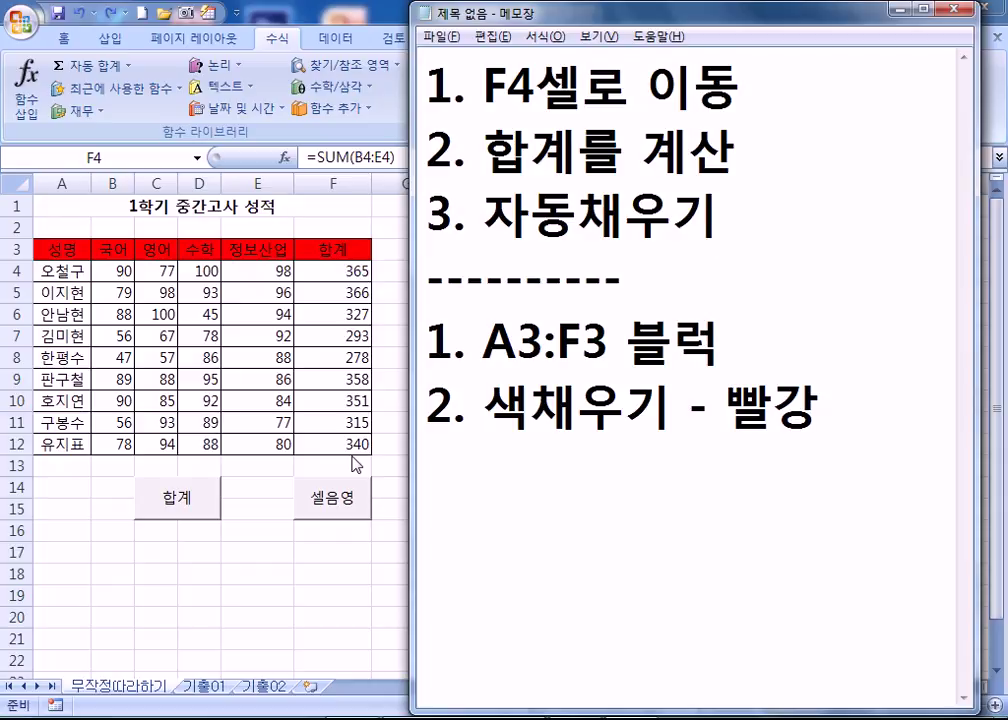
# Step: Compare the header range A3:F3 in the Excel table with the noted first step of the shading macro
pyautogui.hotkey('alt', 'Tab')
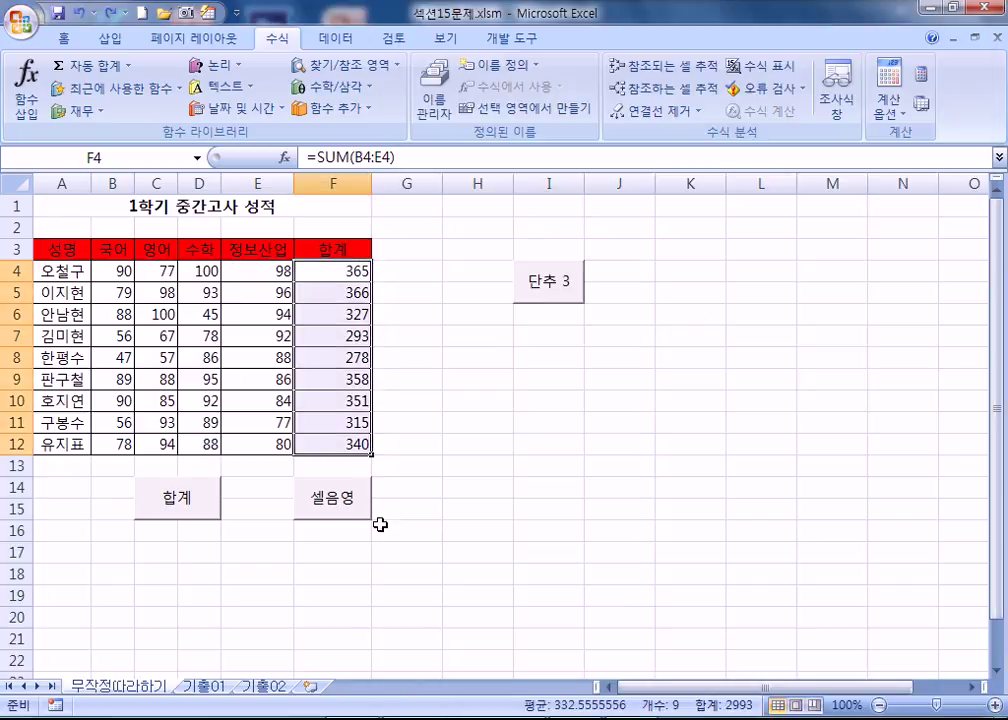
pyautogui.moveTo(62, 245); pyautogui.dragTo(320, 249)
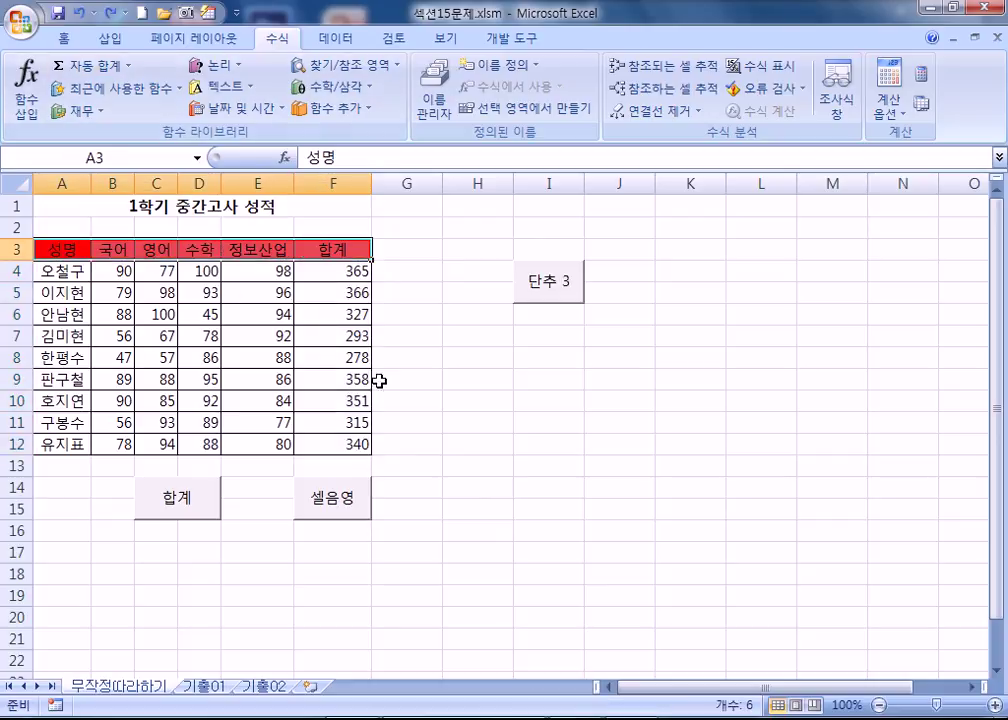
pyautogui.hotkey('alt', 'Tab')
pyautogui.moveTo(484, 335); pyautogui.dragTo(597, 333)
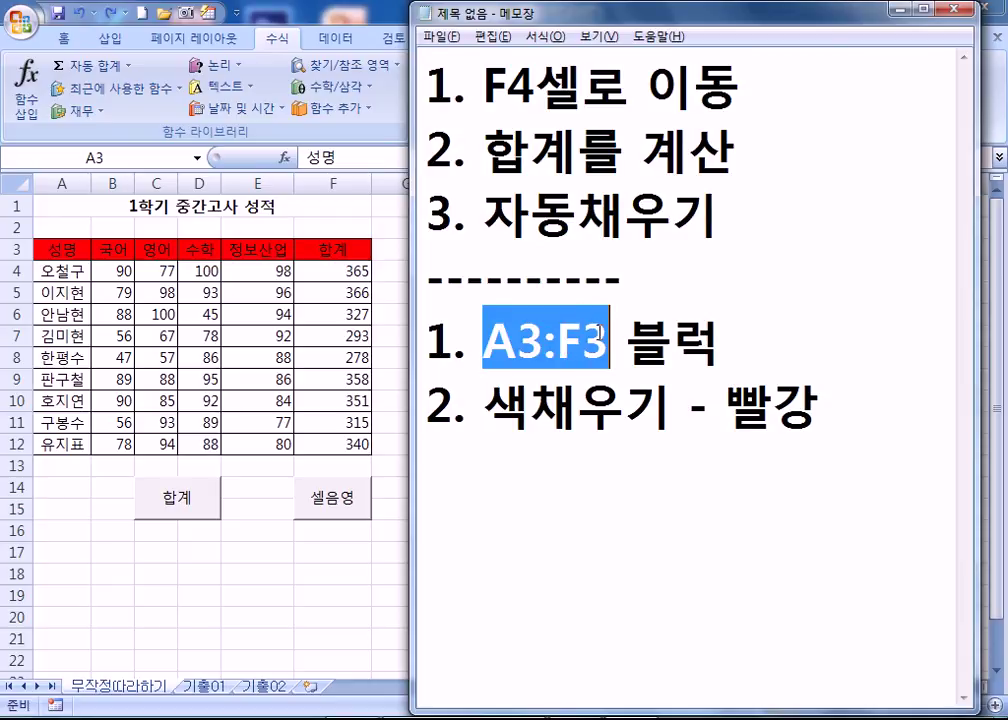
pyautogui.click(60, 252)
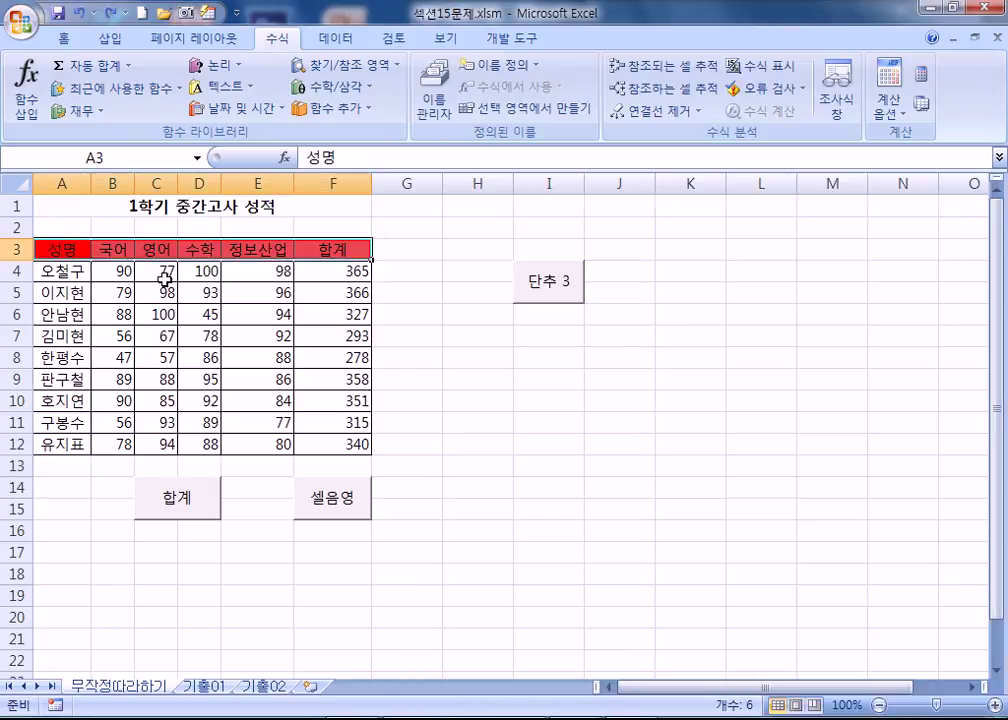
pyautogui.click(67, 250)
pyautogui.hotkey('alt', 'Tab')
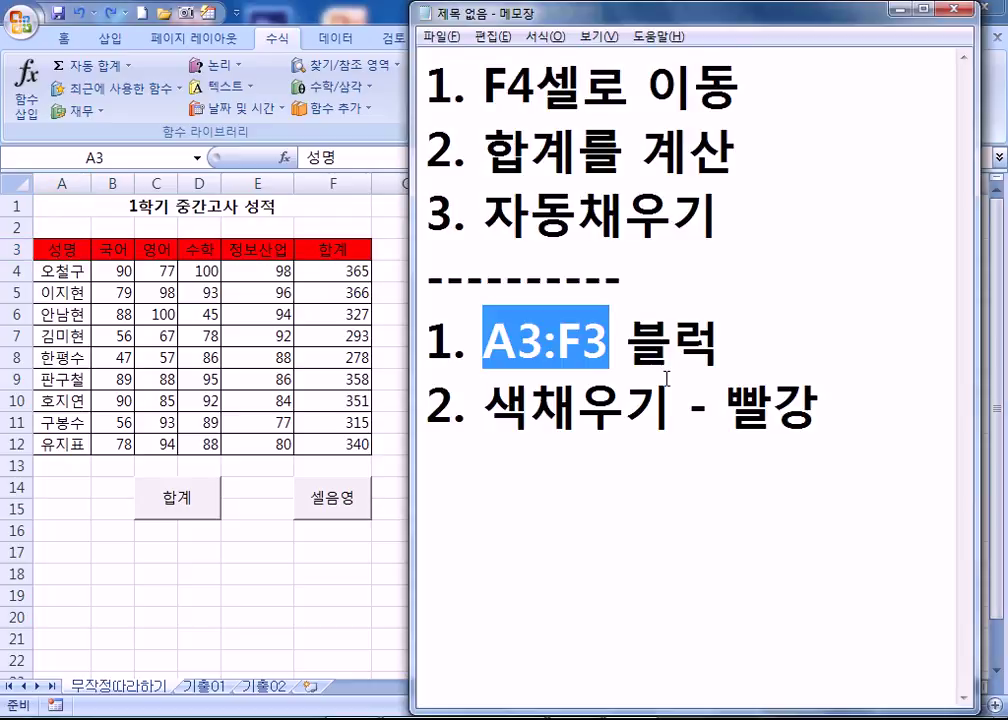
# Step: Add two blank lines after the "색채우기 - 빨강" step in the Notepad notes
pyautogui.click(688, 512)
pyautogui.click(854, 442)
pyautogui.press('Return')
pyautogui.press('Return')
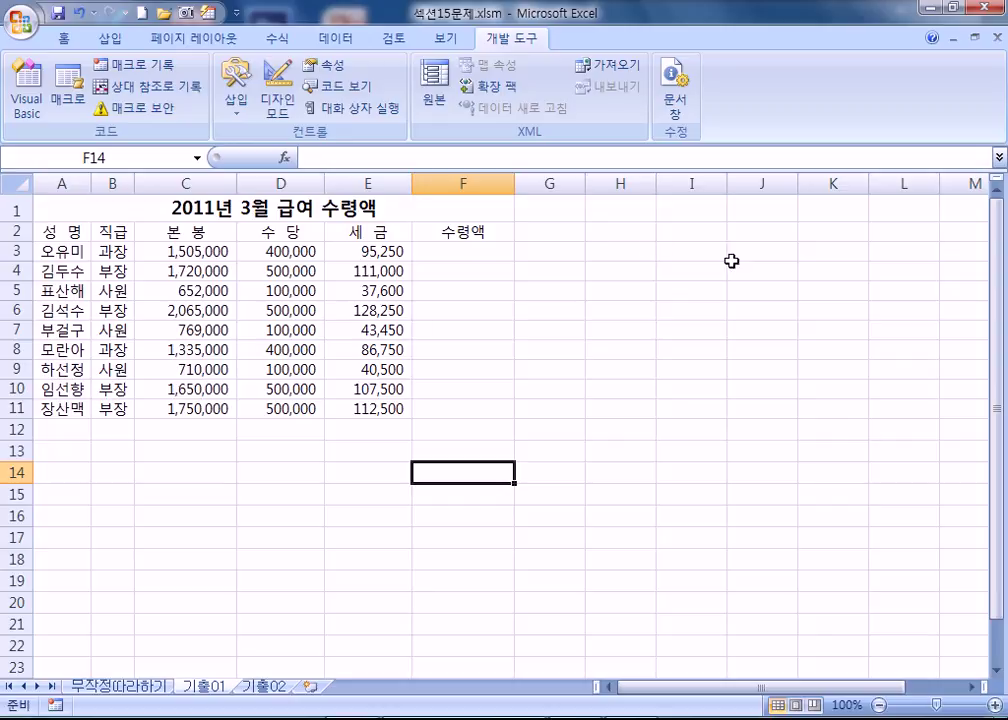
# Step: Examine the 본봉, 수당 and 세금 cells in row 3 of the 기출01 sheet at 130% zoom
pyautogui.click(473, 250)
pyautogui.scroll(2, 466, 299)
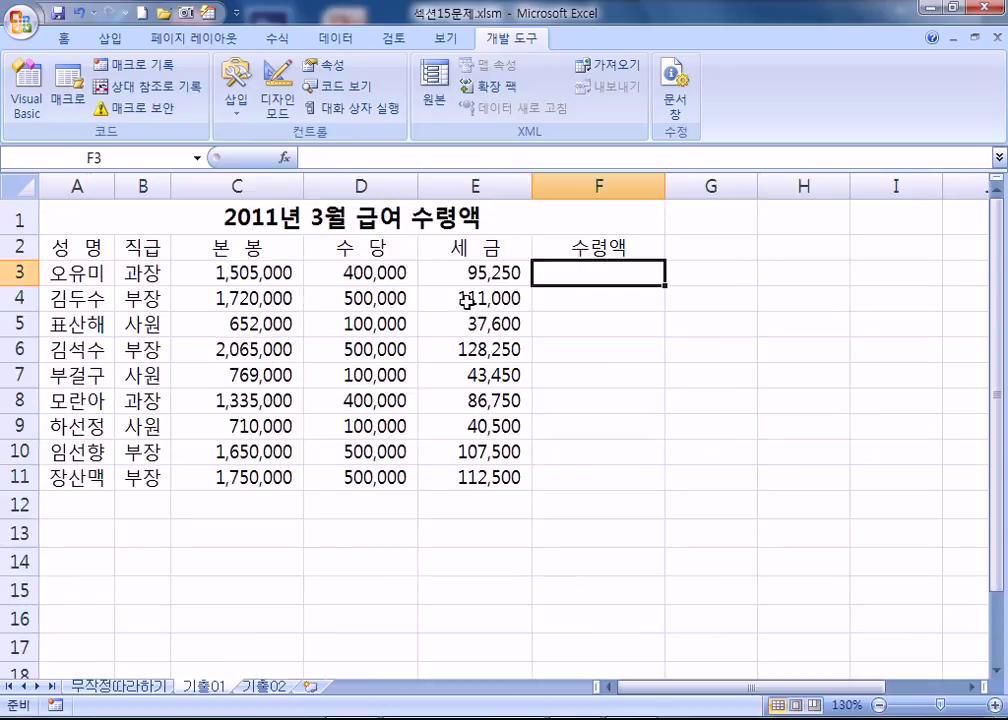
pyautogui.click(276, 273)
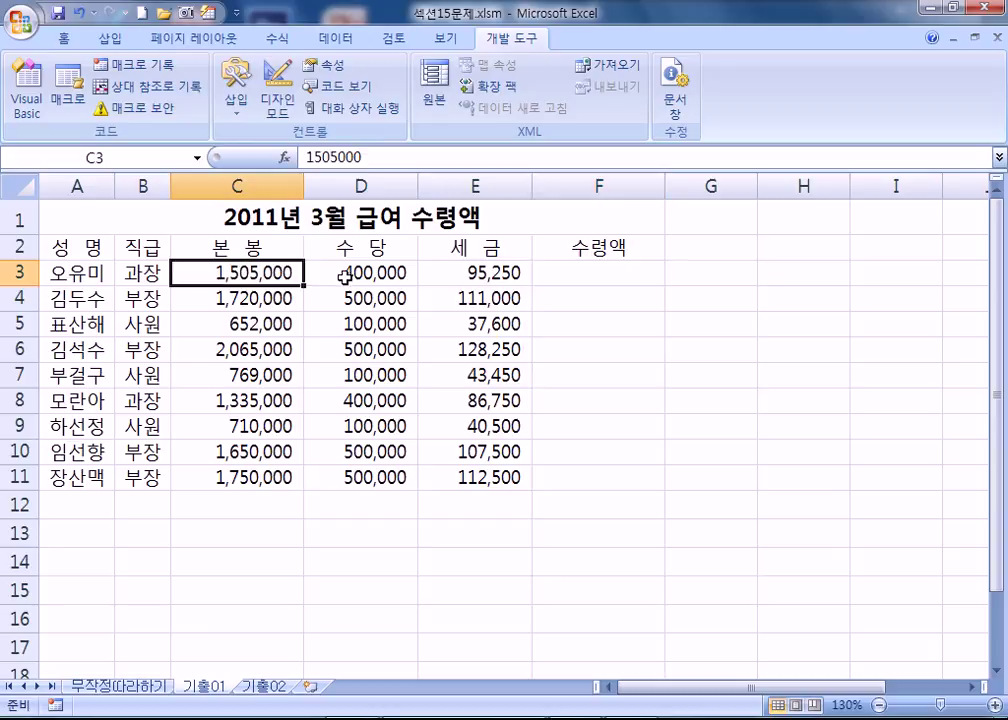
pyautogui.click(379, 275)
pyautogui.click(456, 271)
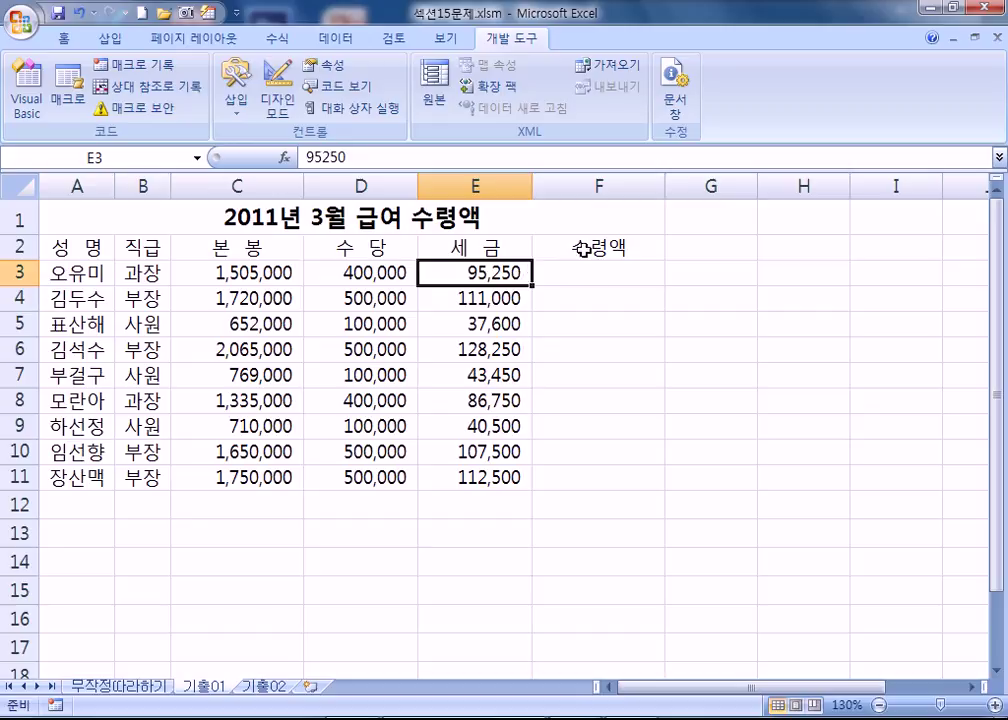
# Step: Calculate 수령액 in F3 with the formula =C3+D3-E3 and fill it down to F11
pyautogui.click(594, 283)
pyautogui.write('=')
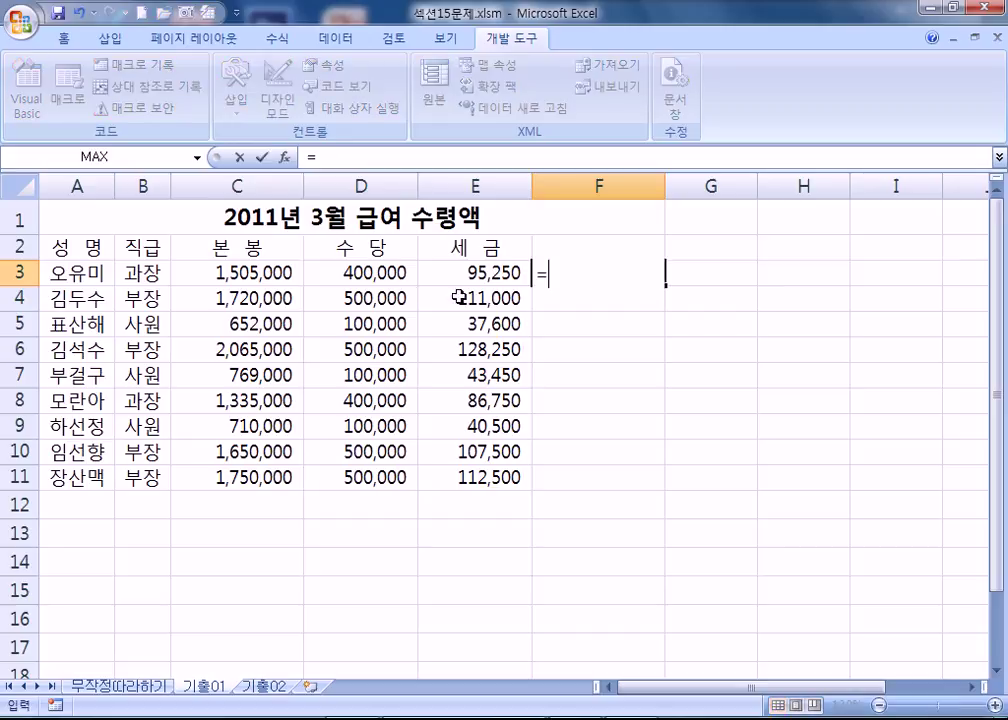
pyautogui.click(282, 266)
pyautogui.write('+')
pyautogui.click(370, 270)
pyautogui.write('-')
pyautogui.click(457, 265)
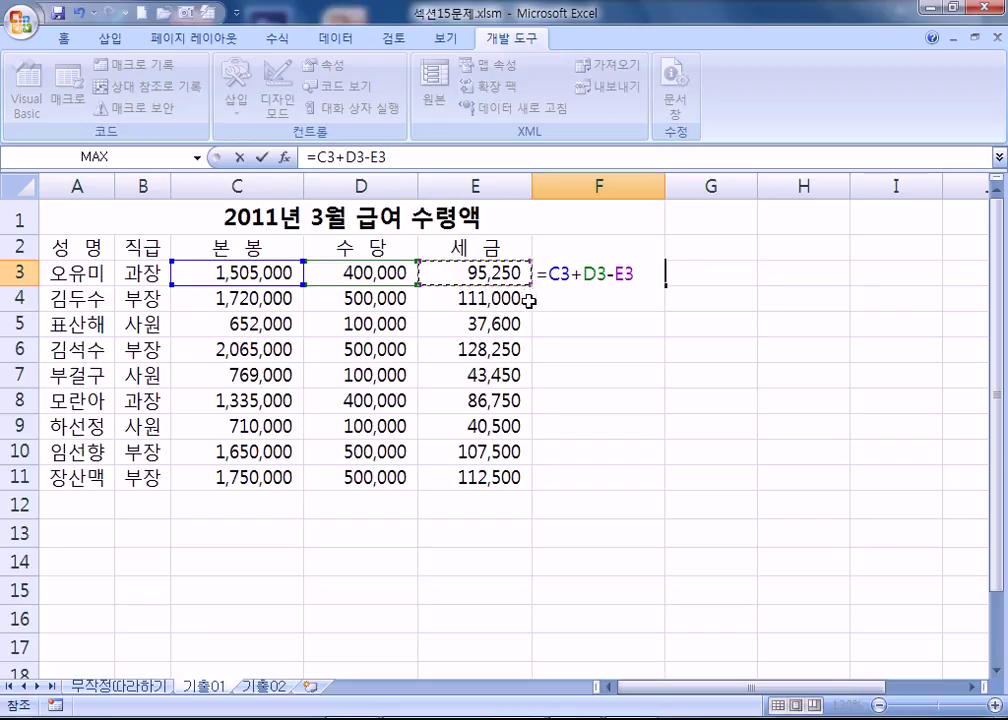
pyautogui.press('Return')
pyautogui.click(625, 273)
pyautogui.moveTo(665, 285); pyautogui.dragTo(637, 482)
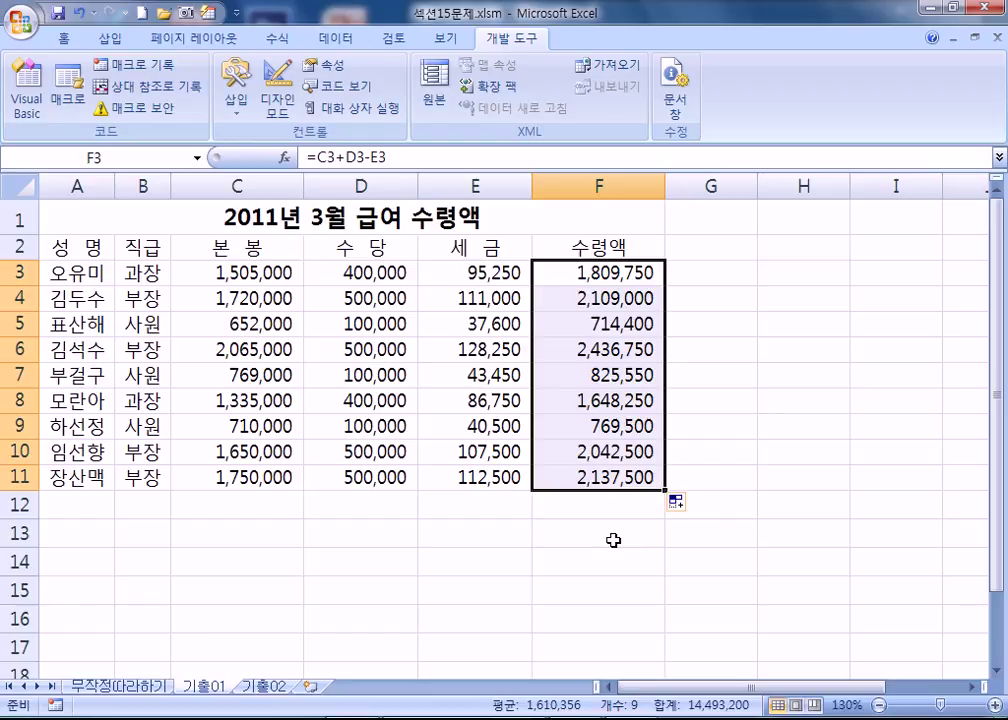
# Step: Clear the 수령액 formulas from F3:F11 and deselect the range
pyautogui.press('Delete')
pyautogui.click(735, 458)
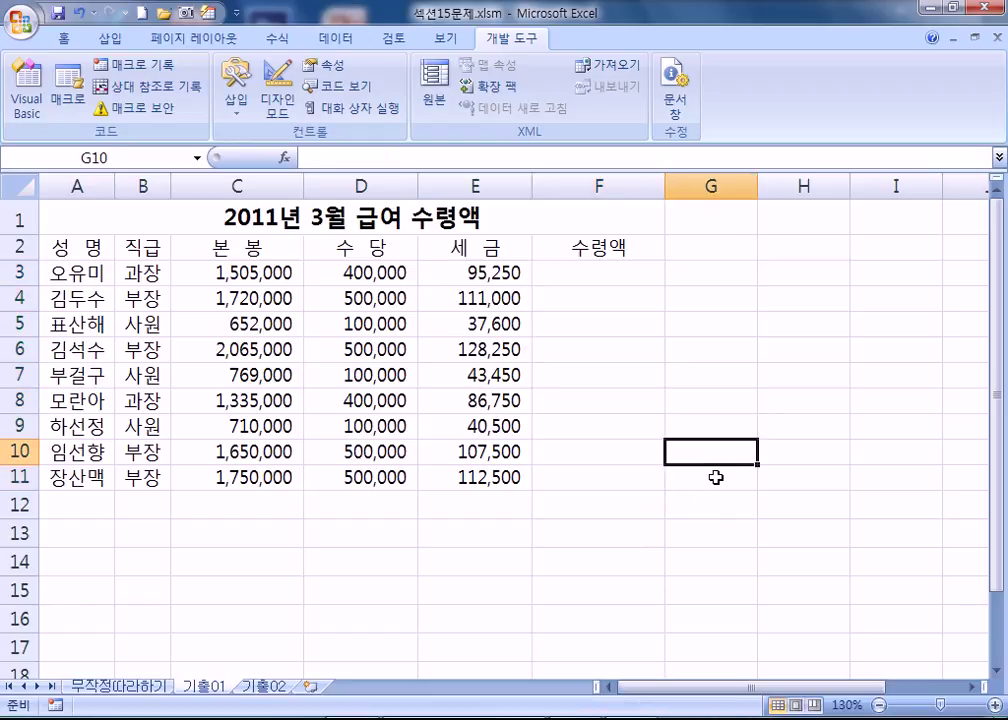
pyautogui.click(110, 38)
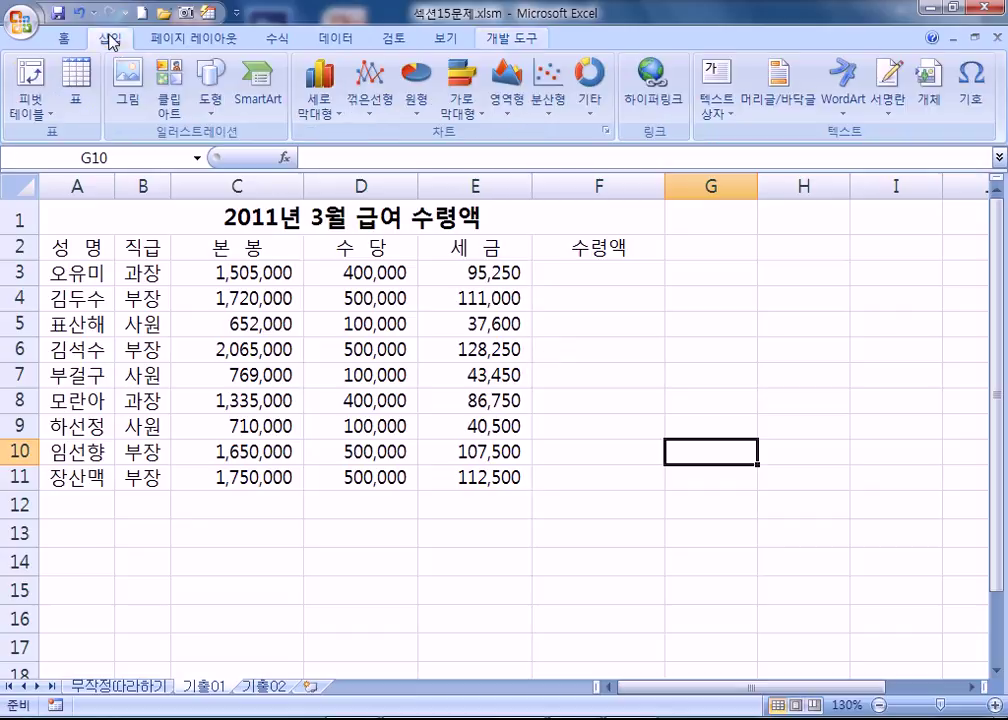
# Step: Reduce the zoom of the 기출01 sheet to 115%
pyautogui.click(209, 95)
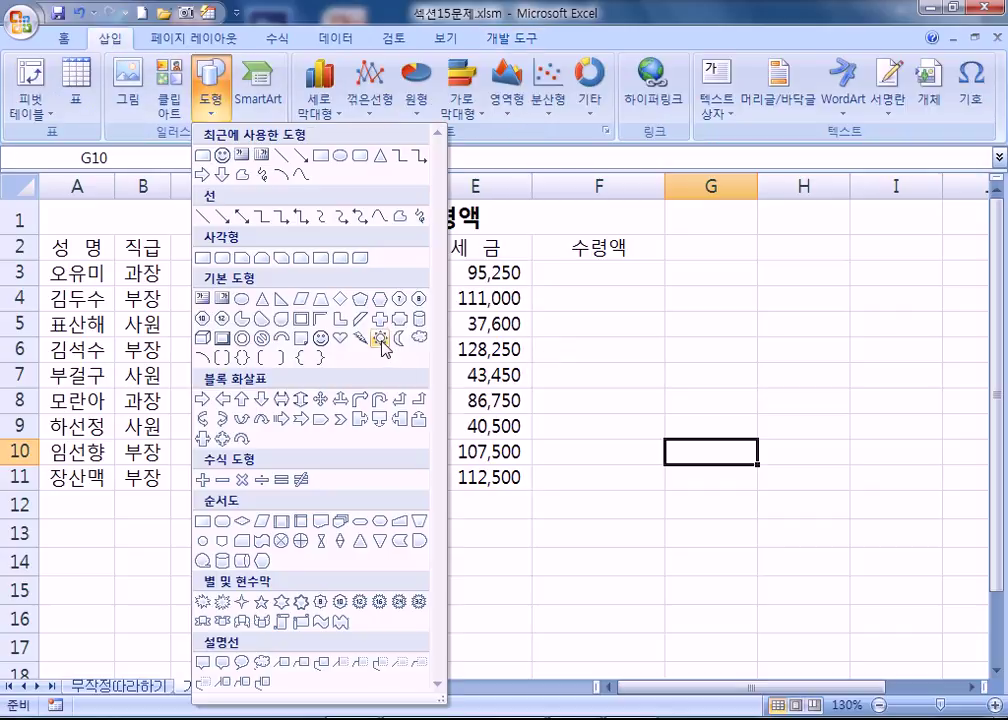
pyautogui.press('Escape')
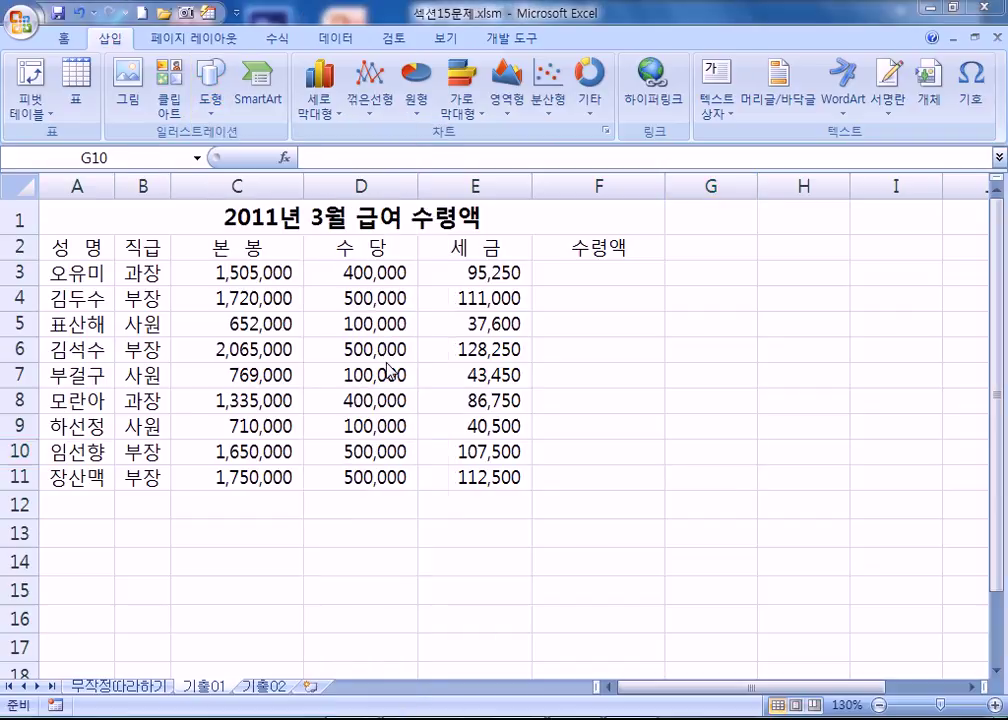
pyautogui.scroll(-3, 396, 376)
pyautogui.scroll(2, 396, 376)
pyautogui.press('alt')
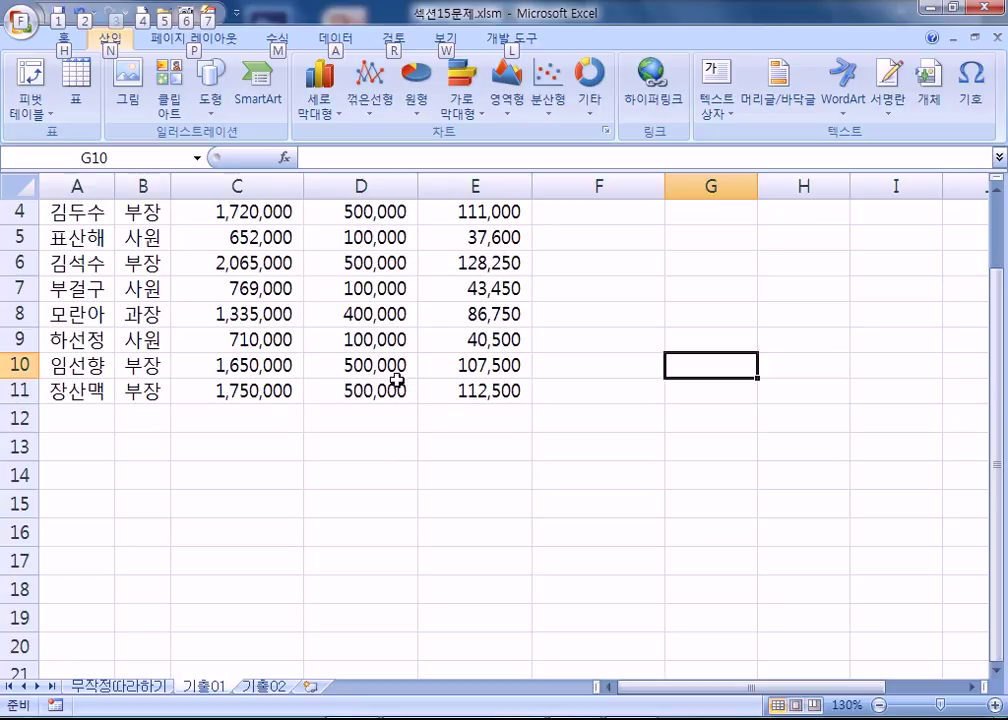
pyautogui.click(392, 389)
pyautogui.scroll(-3, 392, 389)
pyautogui.scroll(2, 392, 389)
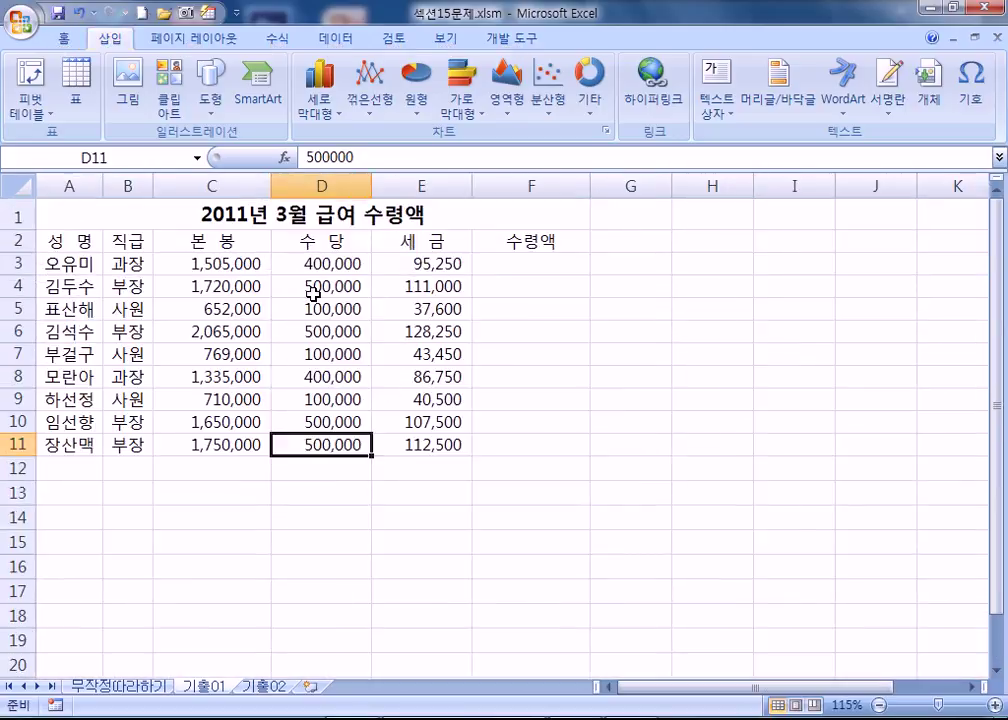
# Step: Draw a sun shape about 1.15 cm high and 1.56 cm wide over cells A13:A14
pyautogui.click(210, 92)
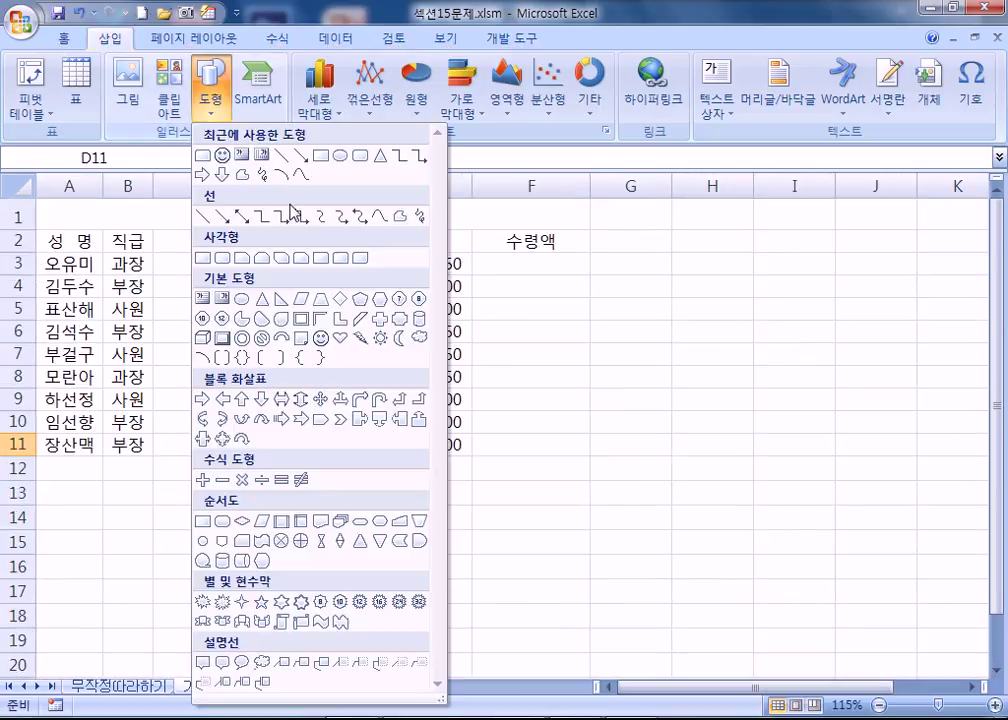
pyautogui.click(379, 338)
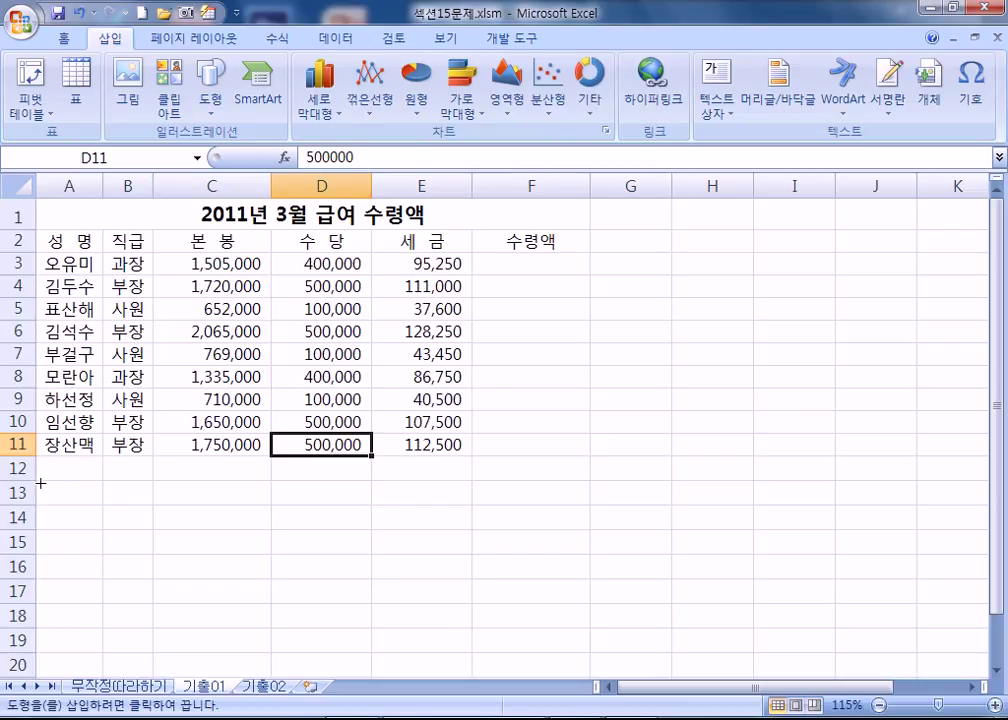
pyautogui.moveTo(39, 484); pyautogui.dragTo(86, 538)
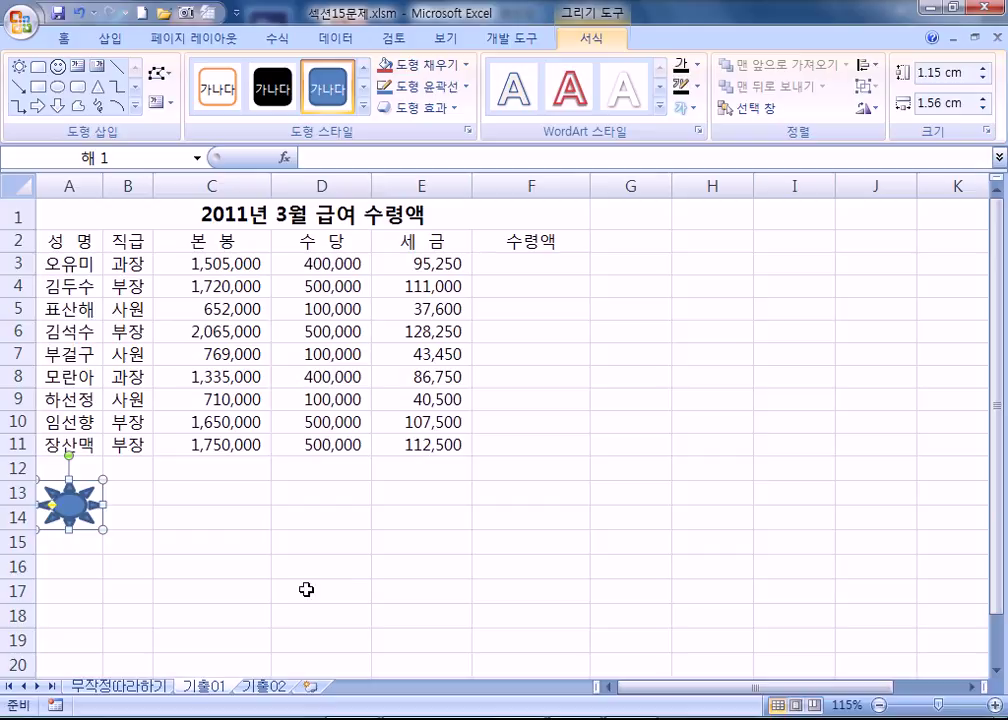
# Step: Remove the sun shape from cells A13:A14
pyautogui.click(205, 590)
pyautogui.click(68, 507)
pyautogui.click(283, 562)
pyautogui.moveTo(522, 266); pyautogui.dragTo(525, 449)
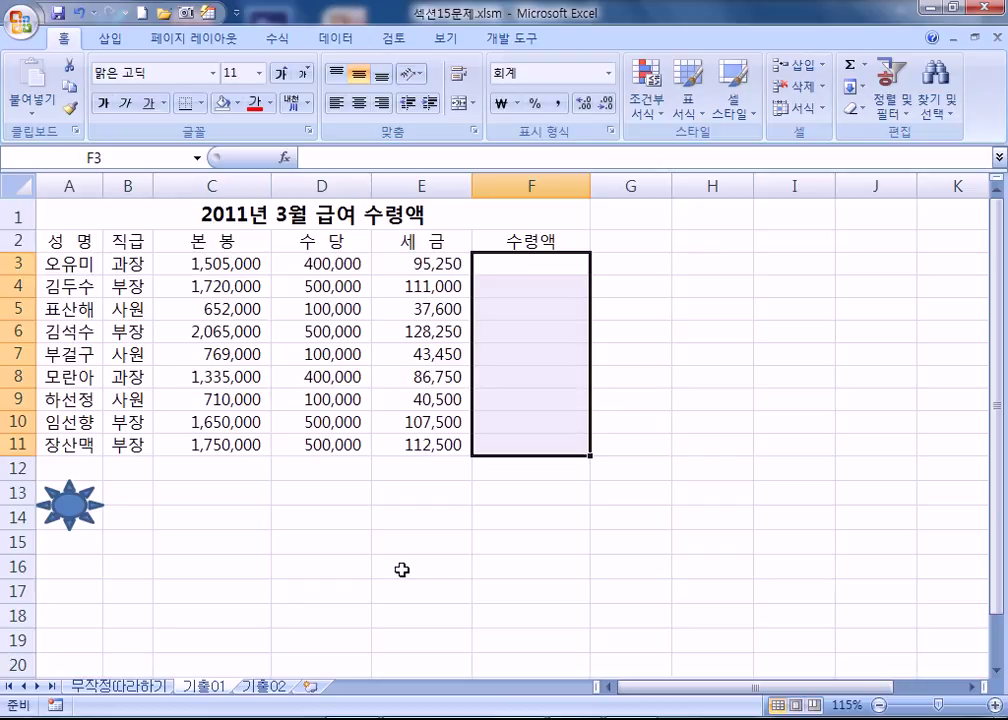
pyautogui.click(401, 569)
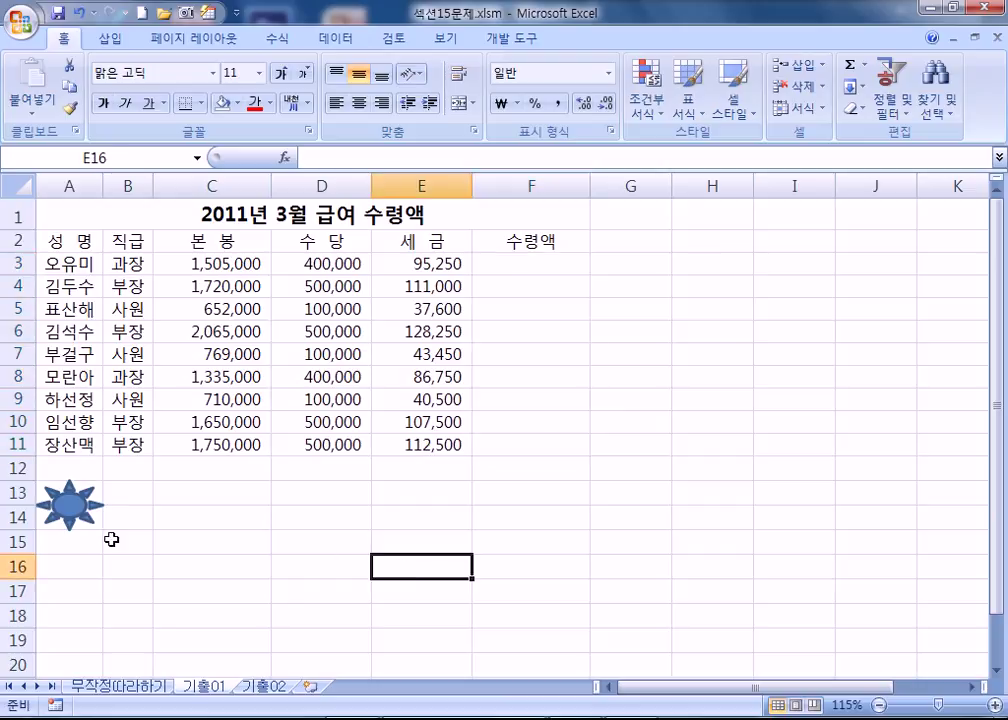
pyautogui.moveTo(68, 510); pyautogui.dragTo(184, 523)
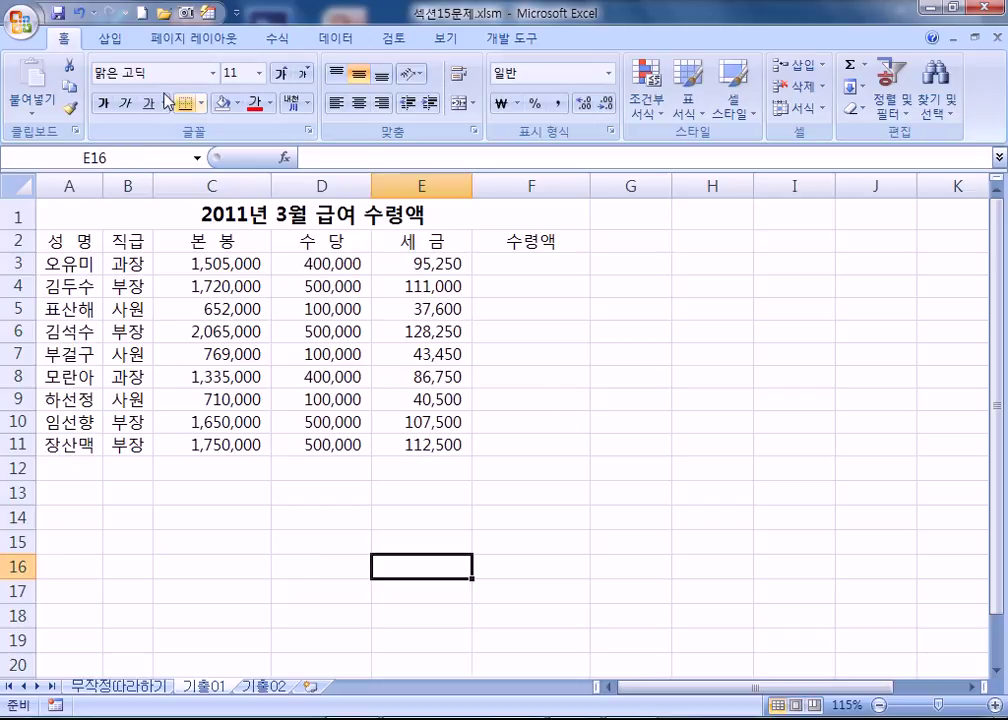
# Step: Insert a sun shape snapped to cells A13:A14, about 1.15 cm high and 1.56 cm wide
pyautogui.click(108, 38)
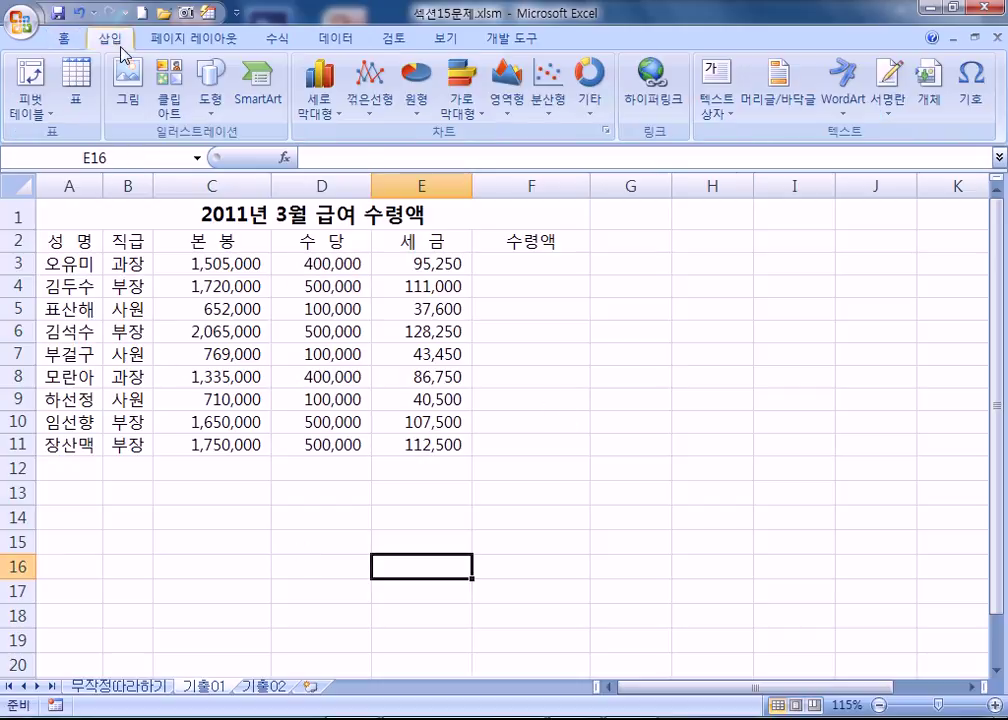
pyautogui.click(211, 88)
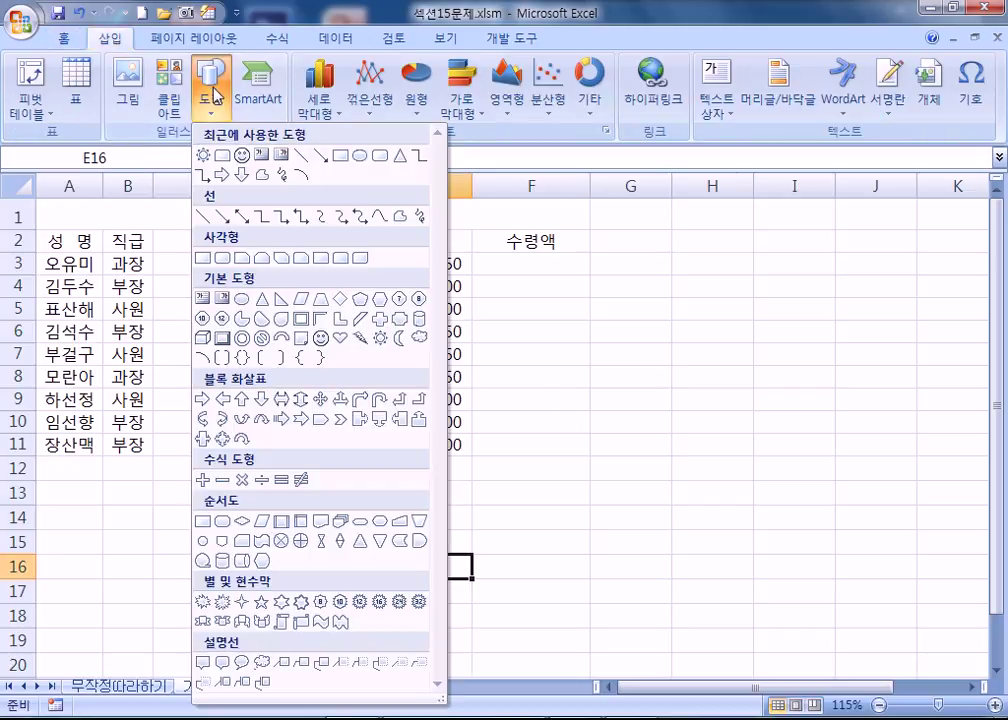
pyautogui.click(380, 340)
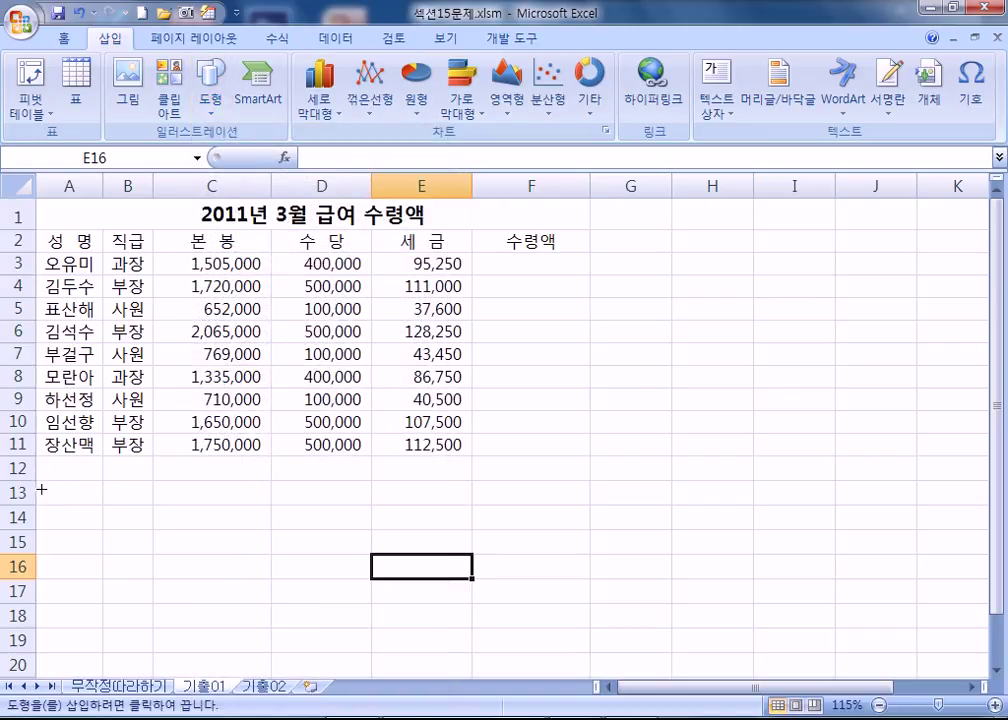
pyautogui.scroll(-1, 46, 482)
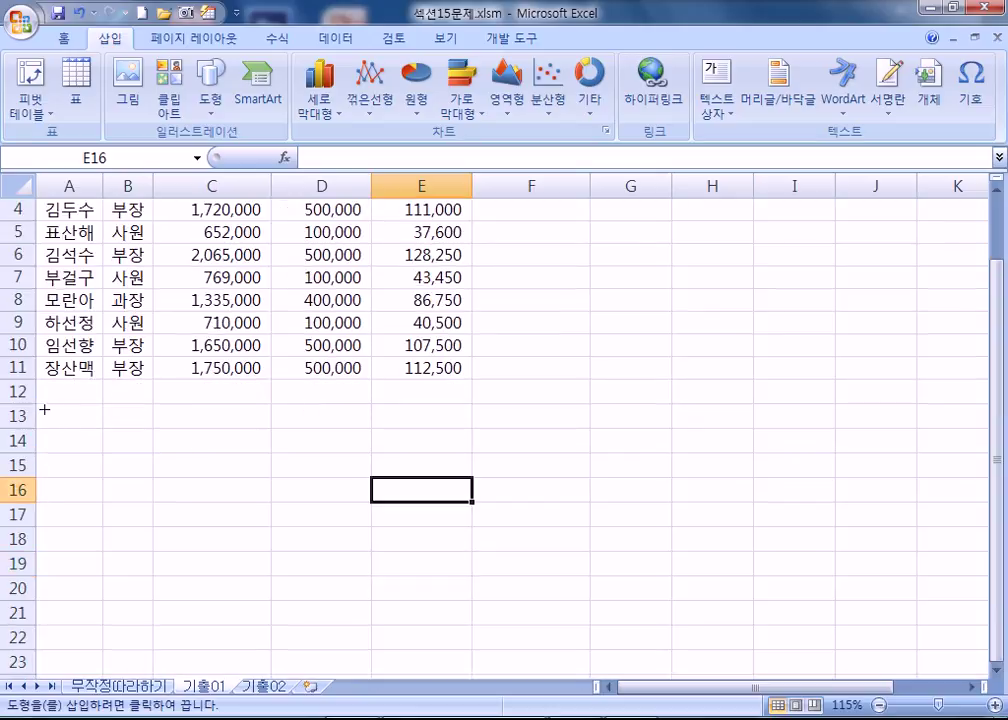
pyautogui.moveTo(40, 409); pyautogui.dragTo(77, 457)
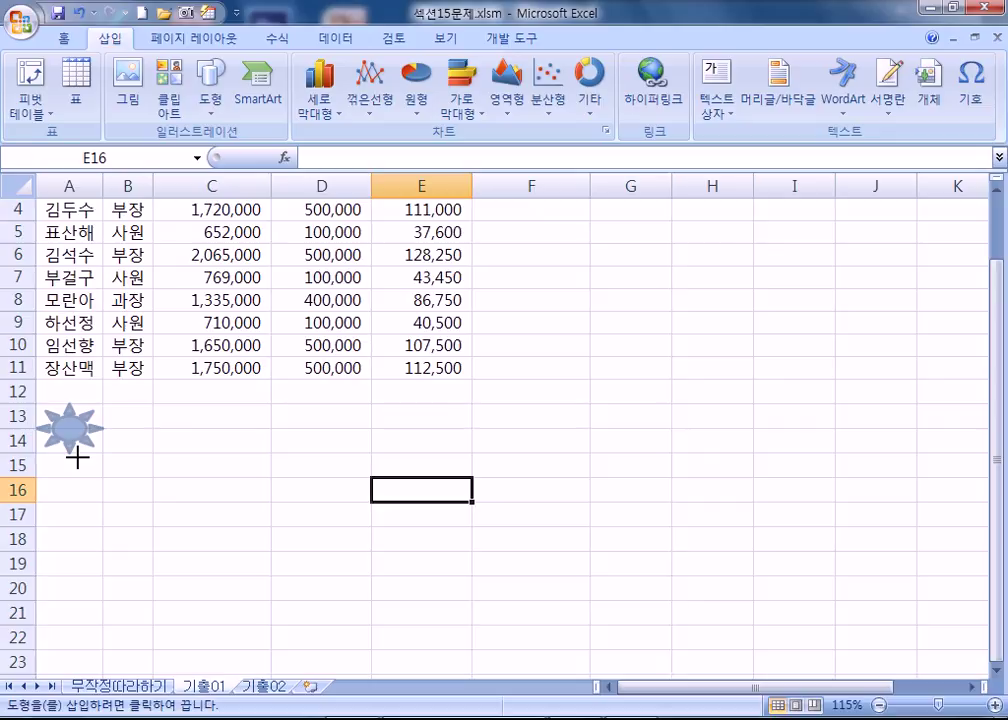
pyautogui.moveTo(77, 457); pyautogui.dragTo(79, 457)
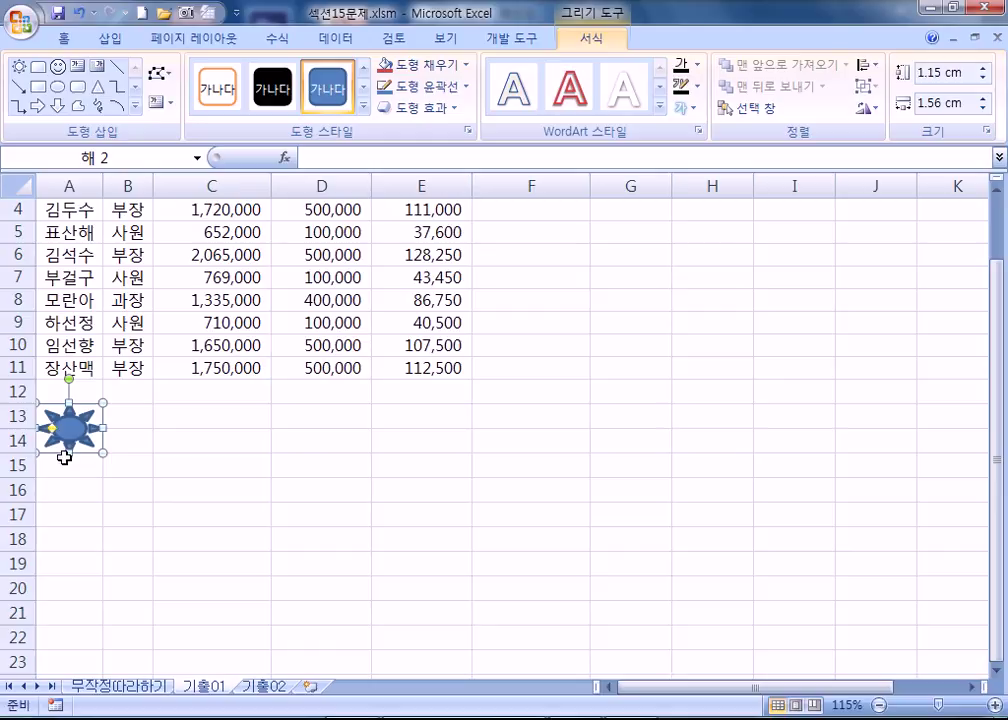
pyautogui.scroll(1, 79, 457)
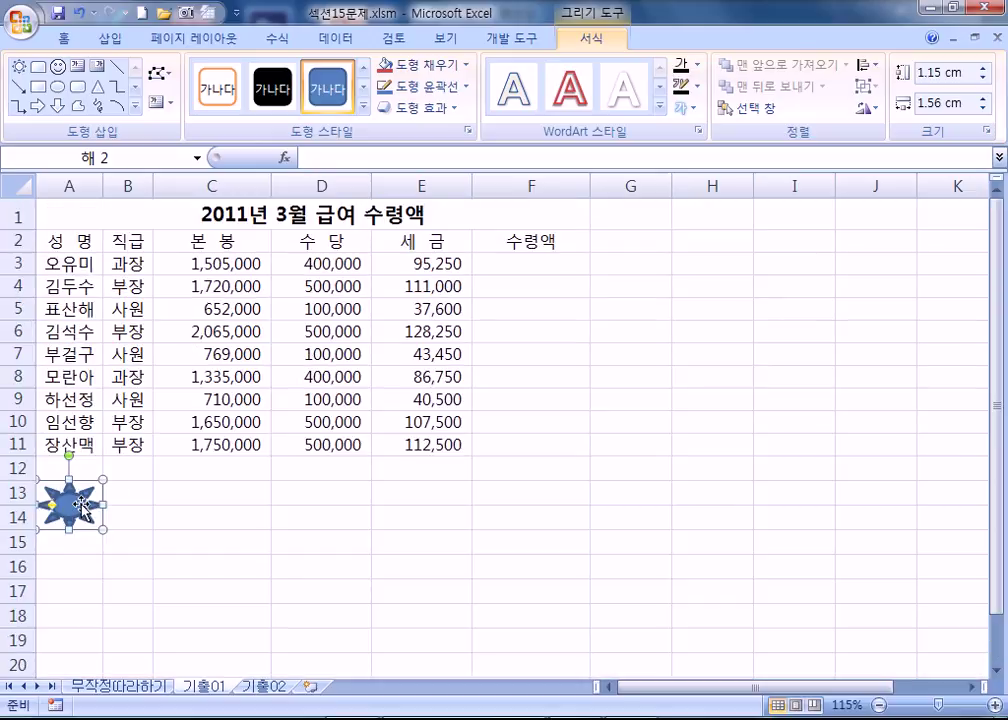
# Step: Assign a new macro named 수령액 to the sun shape and start recording it in the current workbook
pyautogui.rightClick(80, 507)
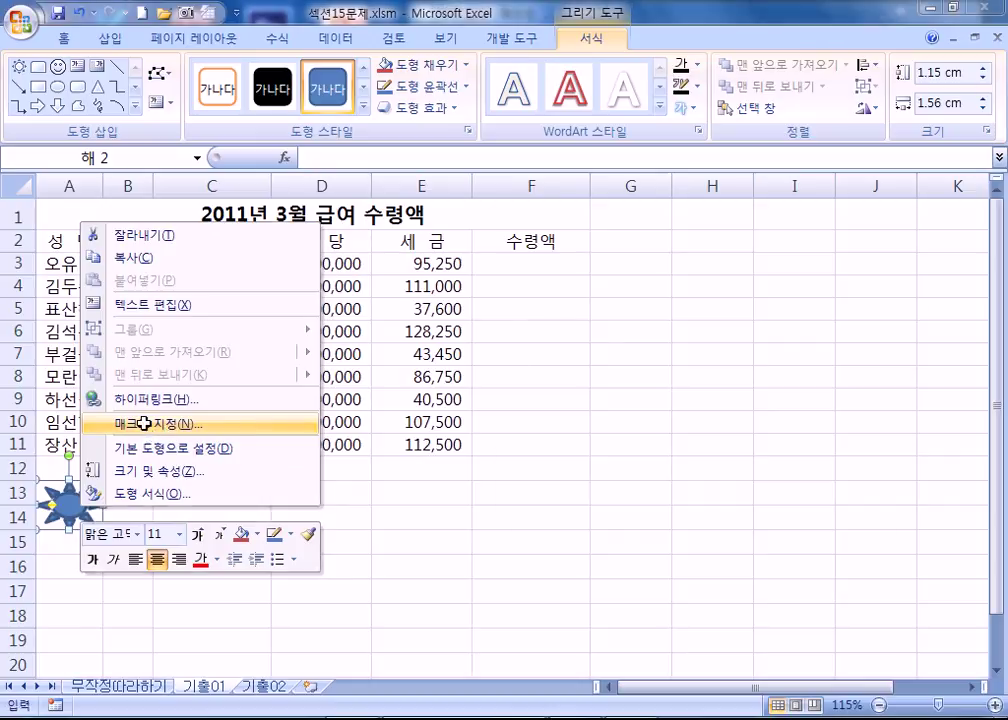
pyautogui.click(168, 428)
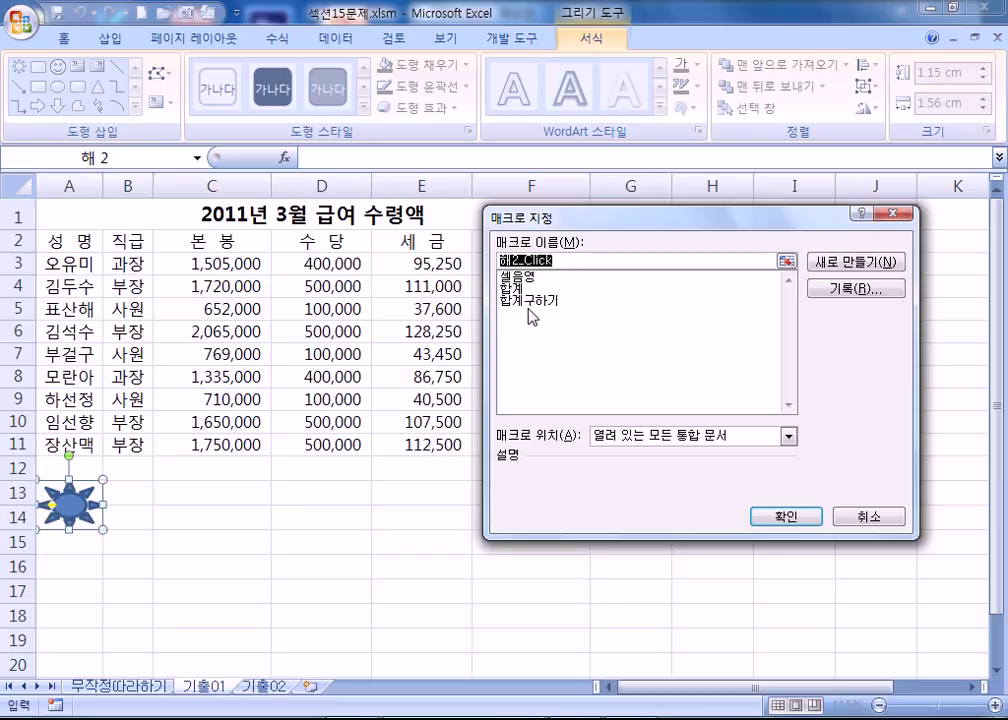
pyautogui.write('수령')
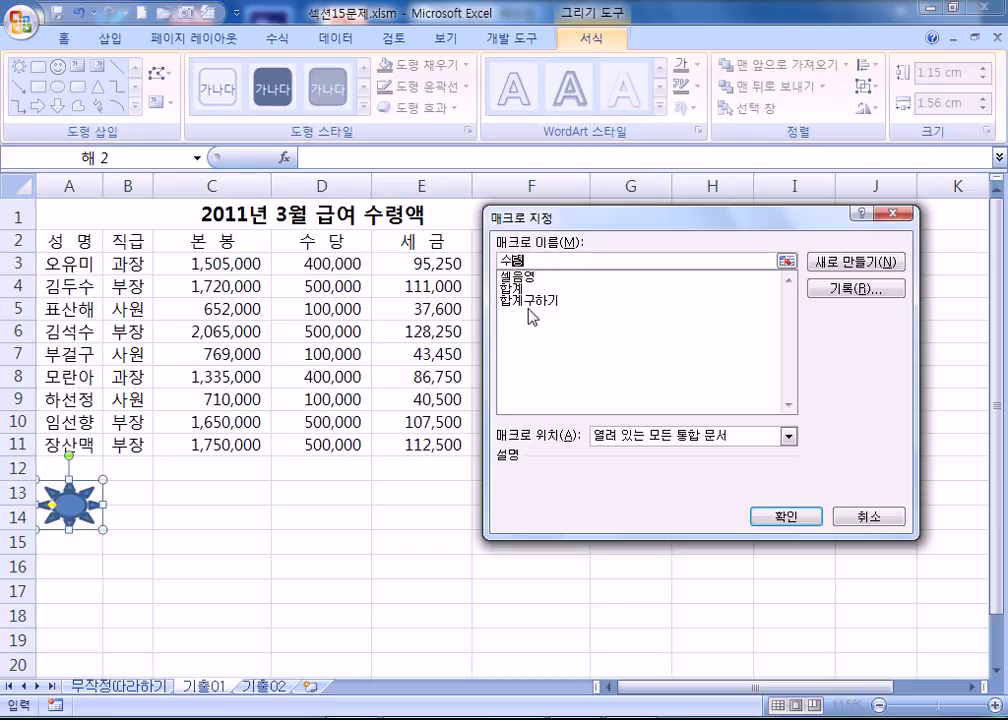
pyautogui.write('애ㄱ')
pyautogui.click(840, 289)
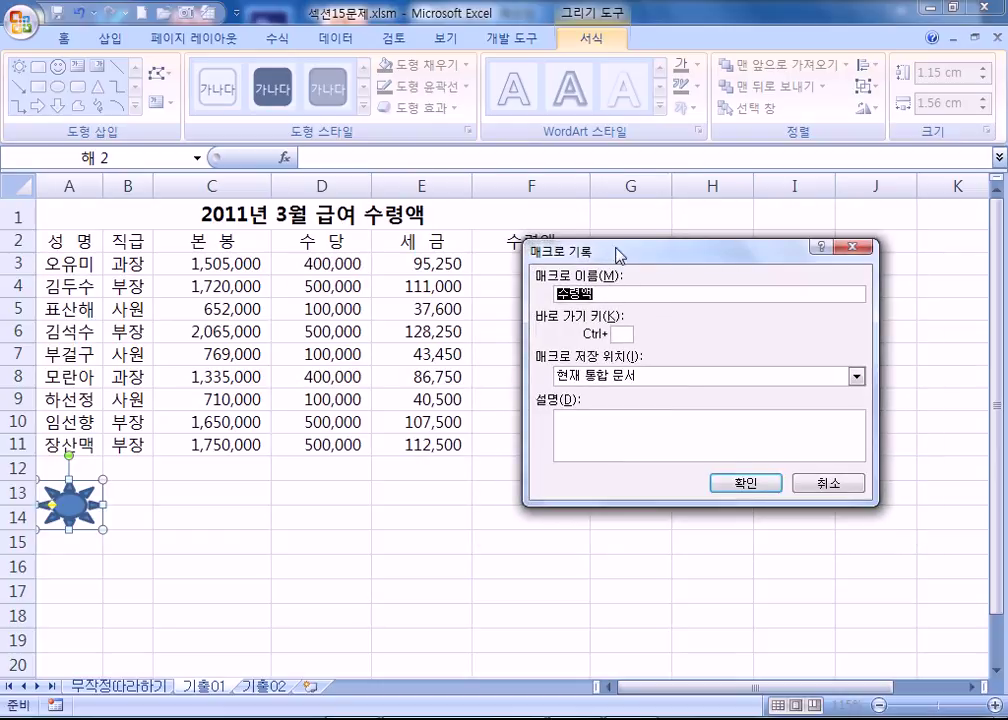
pyautogui.moveTo(612, 262); pyautogui.dragTo(648, 184)
pyautogui.click(636, 218)
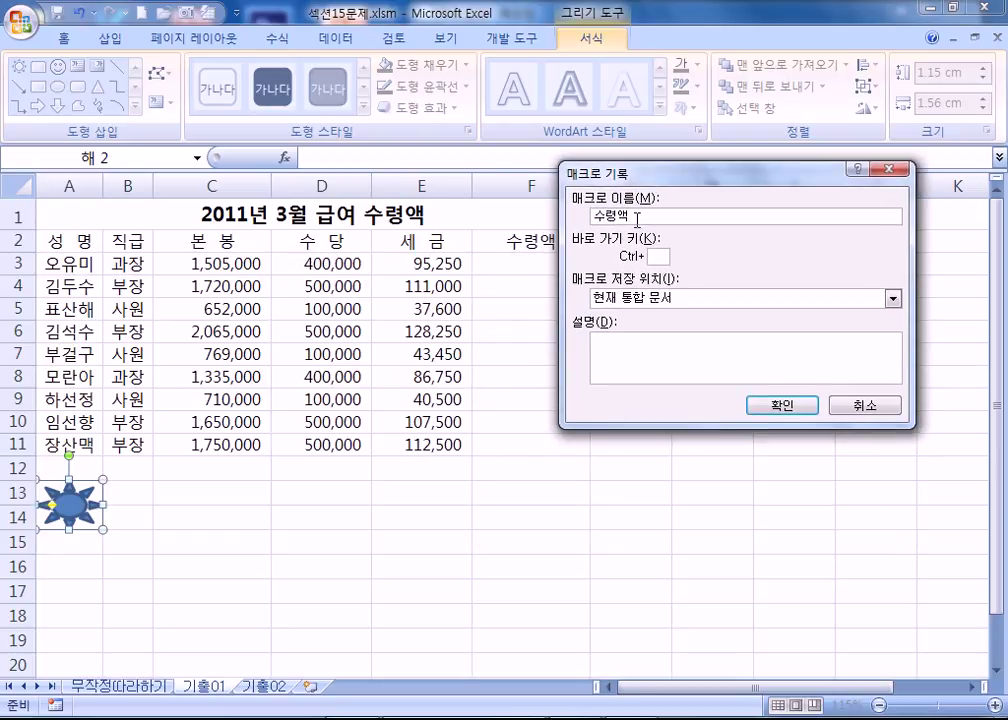
pyautogui.click(801, 414)
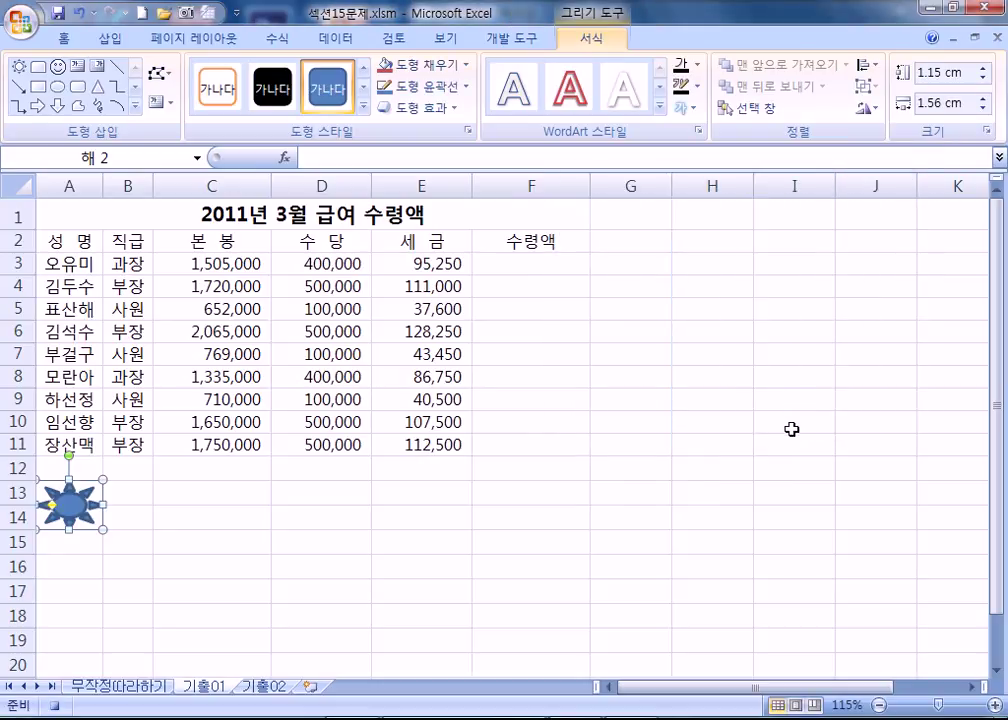
# Step: Enter the net pay formula =C3+D3-E3 in cell F3 while recording
pyautogui.click(509, 263)
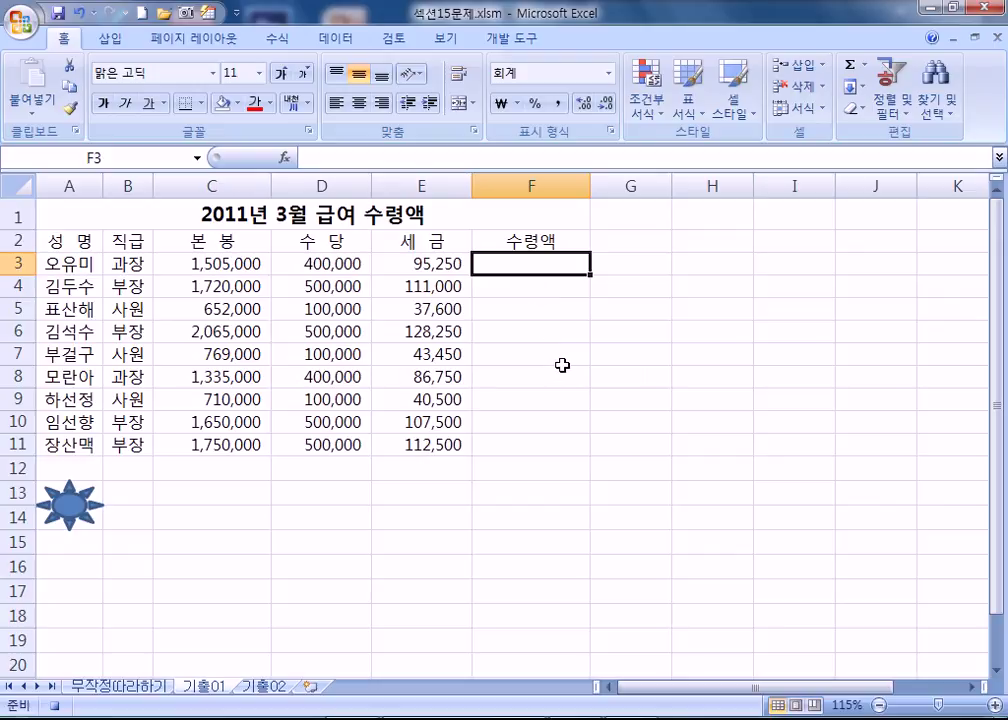
pyautogui.write('=-')
pyautogui.press('BackSpace')
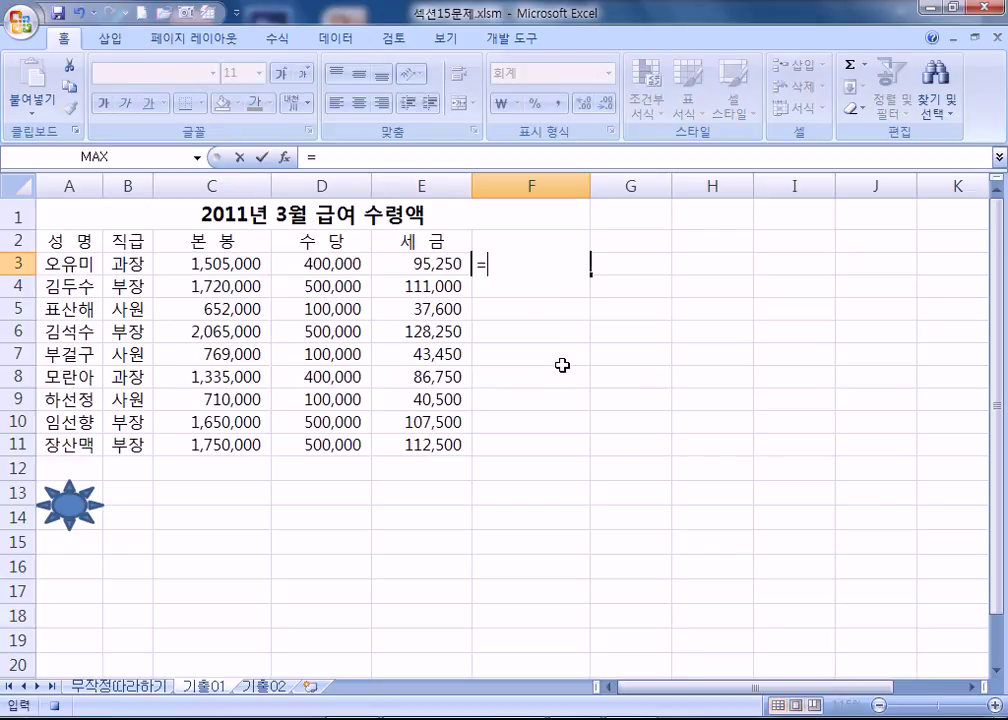
pyautogui.click(224, 266)
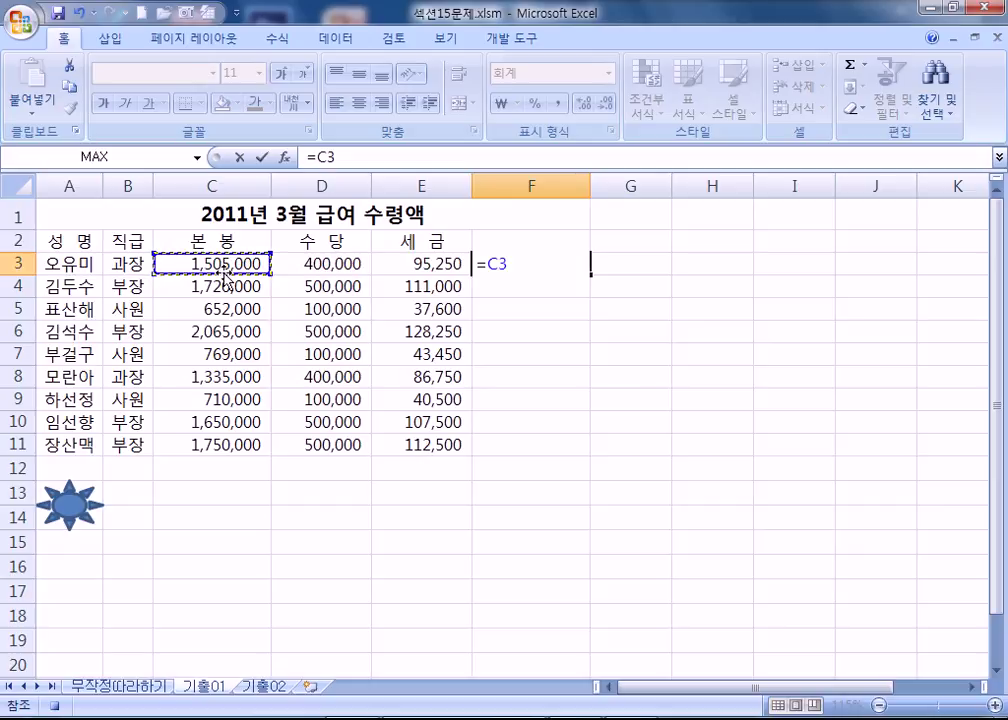
pyautogui.write('+')
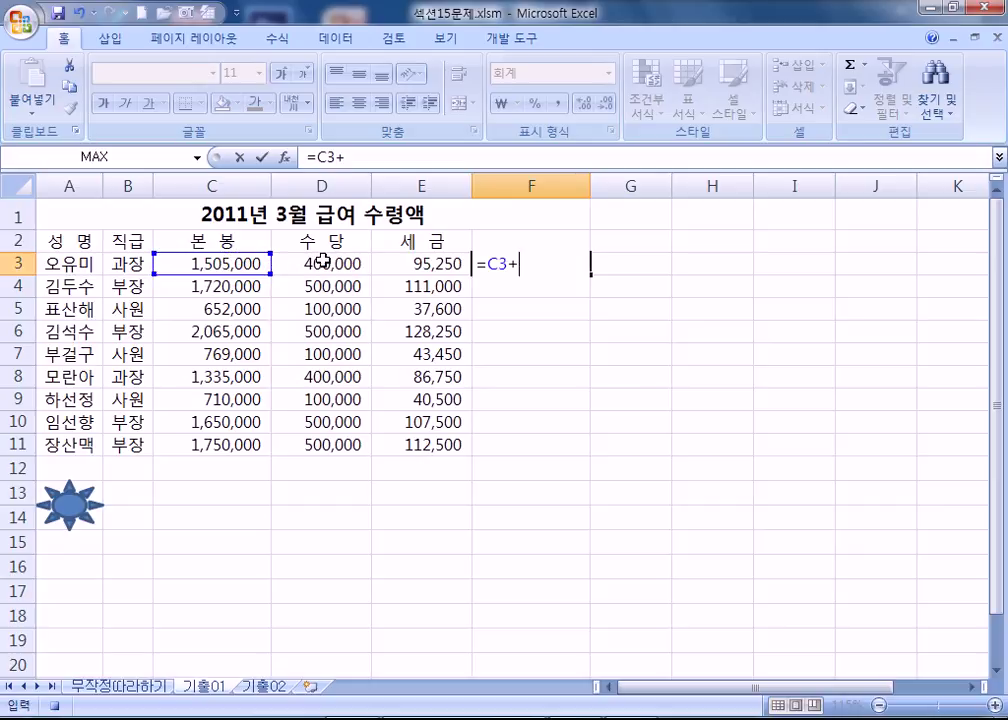
pyautogui.click(323, 263)
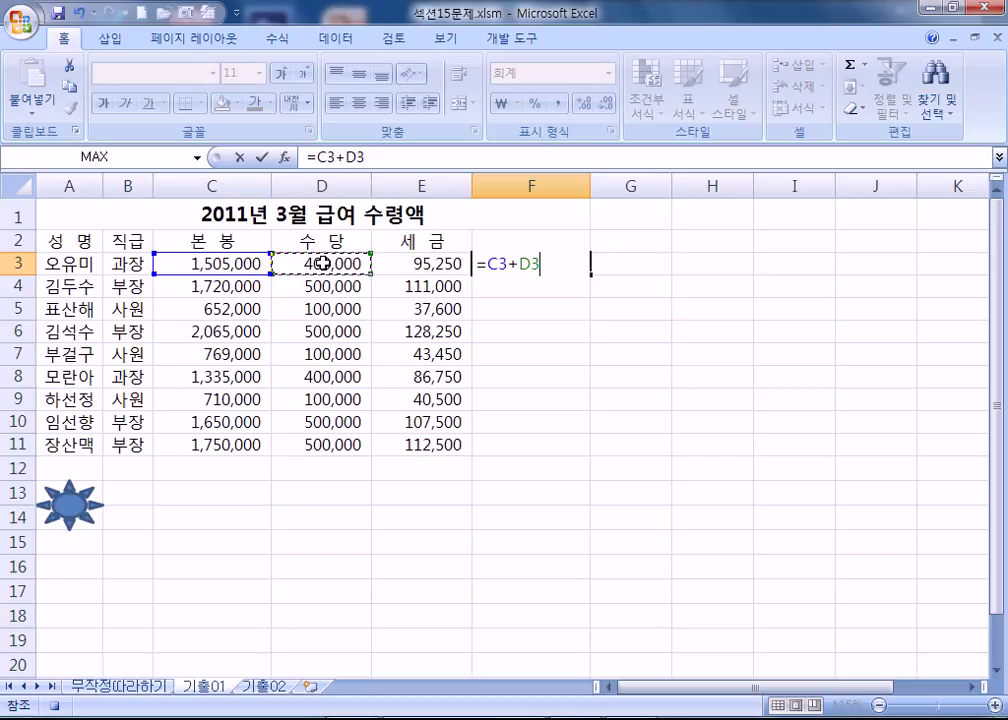
pyautogui.write('-')
pyautogui.click(408, 263)
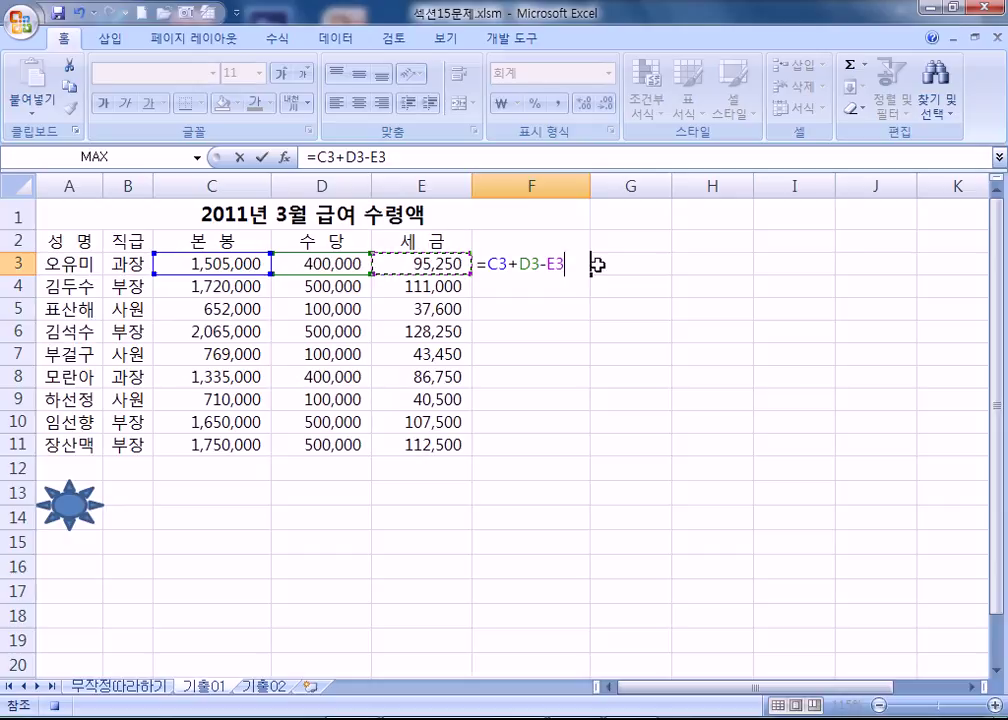
pyautogui.press('Return')
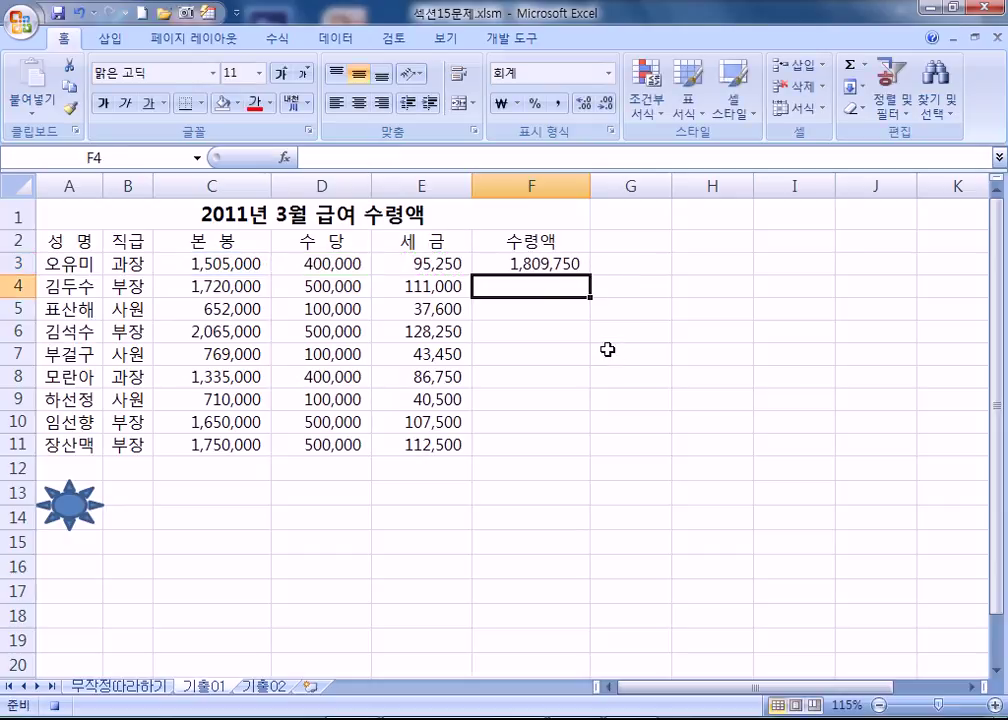
# Step: Fill the 수령액 formula from F3 down to F11 and stop recording the macro
pyautogui.click(570, 270)
pyautogui.moveTo(591, 272); pyautogui.dragTo(579, 458)
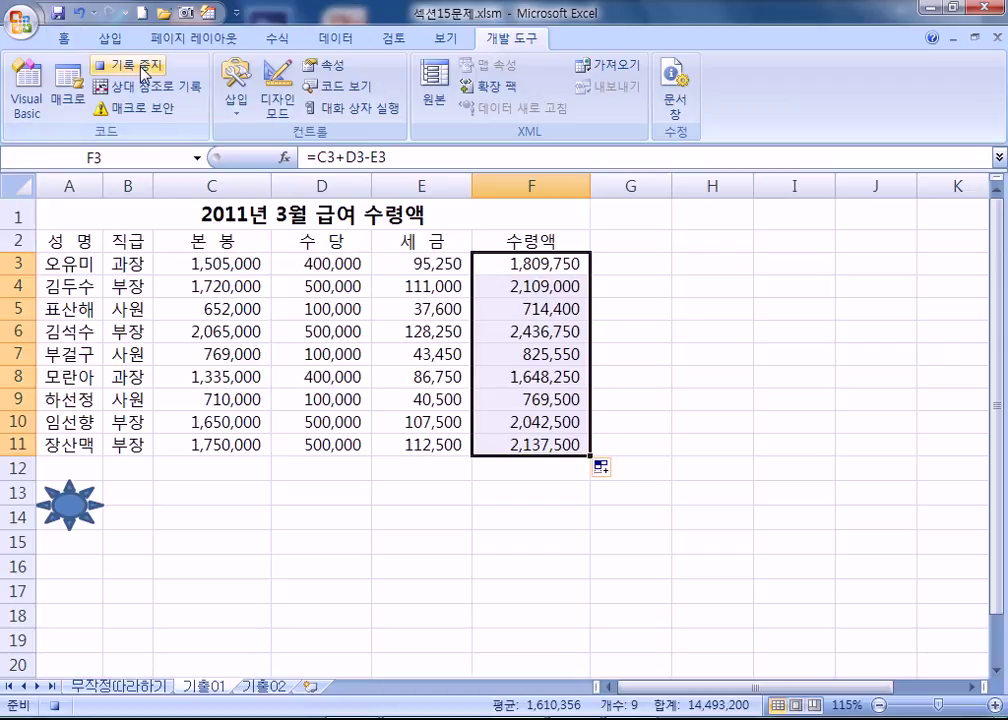
pyautogui.click(55, 705)
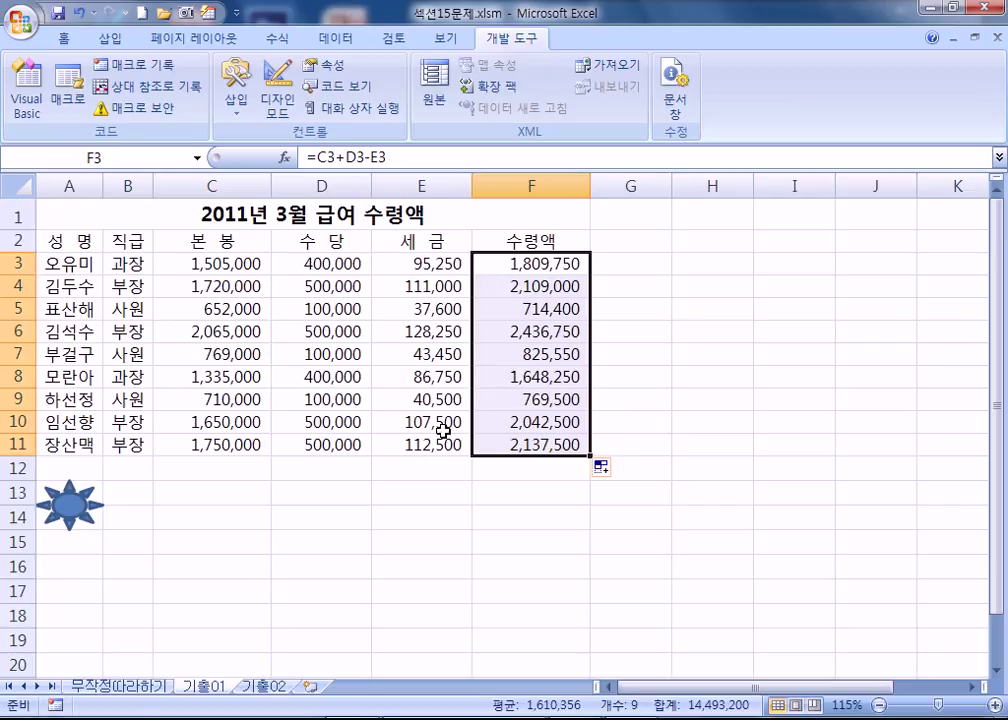
# Step: Clear the 수령액 values in F3:F11 and run the recorded macro from the sun shape to refill them
pyautogui.click(629, 522)
pyautogui.moveTo(522, 263); pyautogui.dragTo(517, 443)
pyautogui.press('Delete')
pyautogui.click(715, 520)
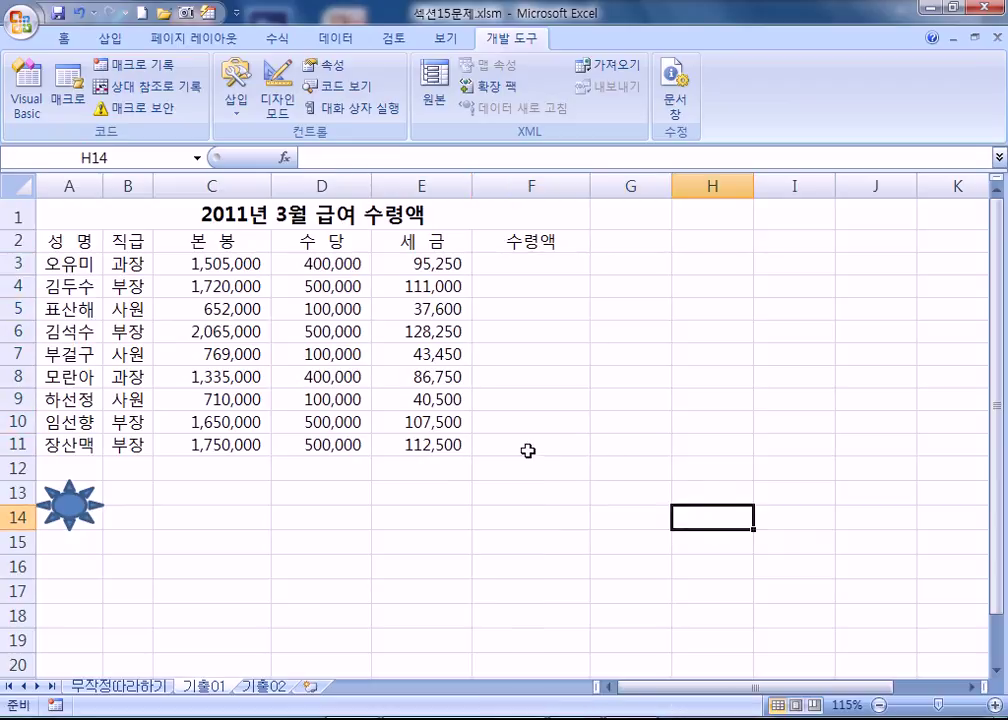
pyautogui.click(73, 512)
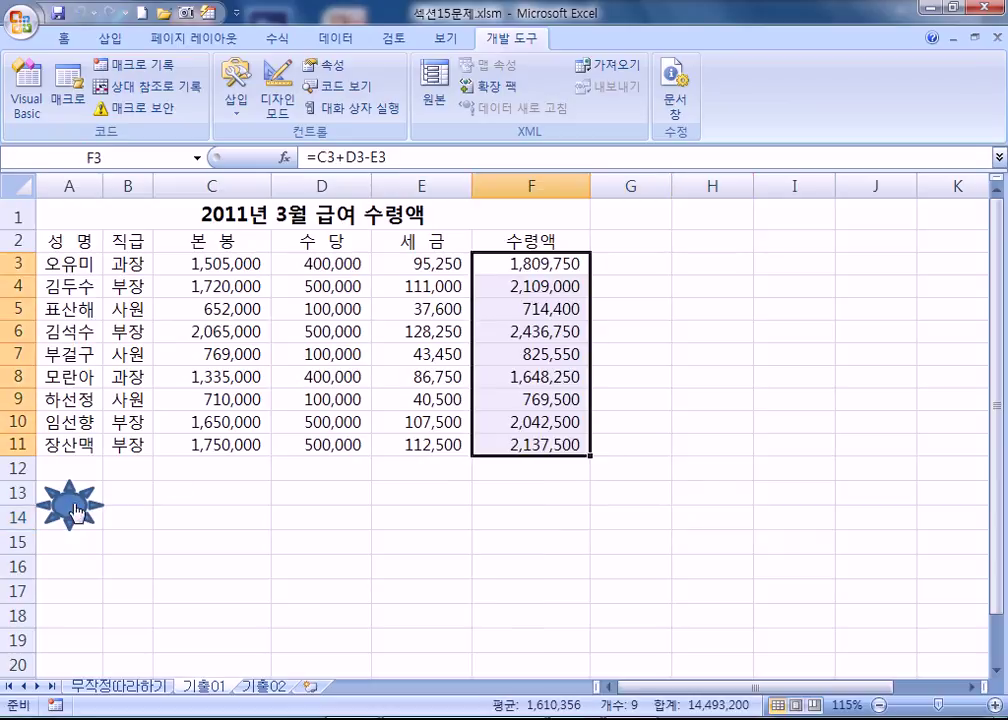
pyautogui.click(246, 572)
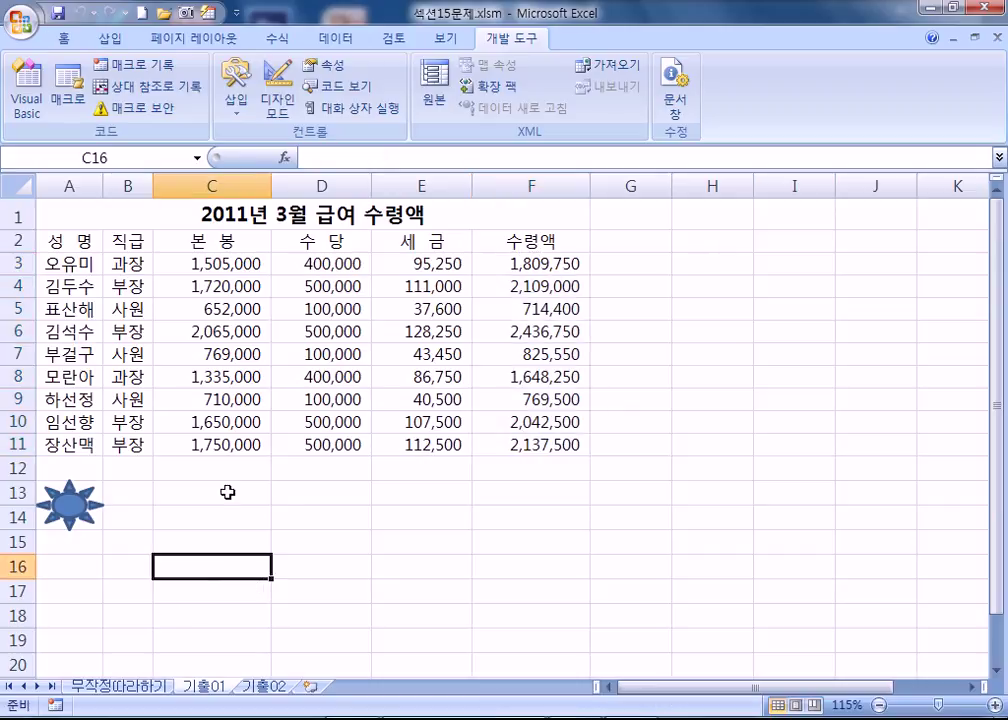
# Step: Compare the bordered score table A3:F12 on the 무작정따라하기 sheet with the pay table A2:F11 on 기출01
pyautogui.click(152, 687)
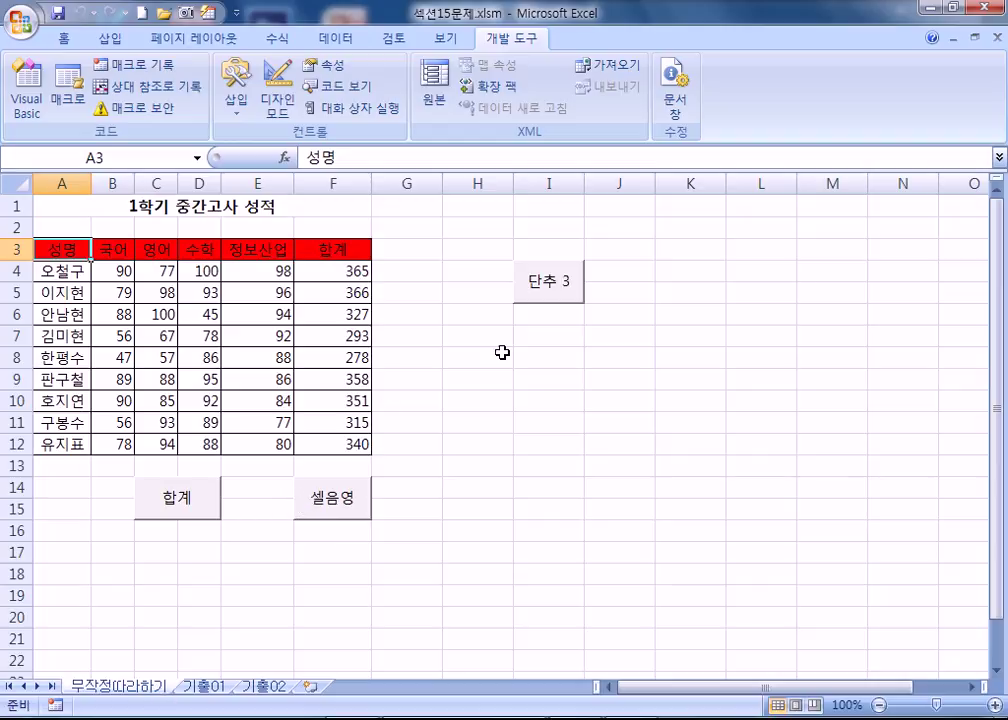
pyautogui.click(190, 688)
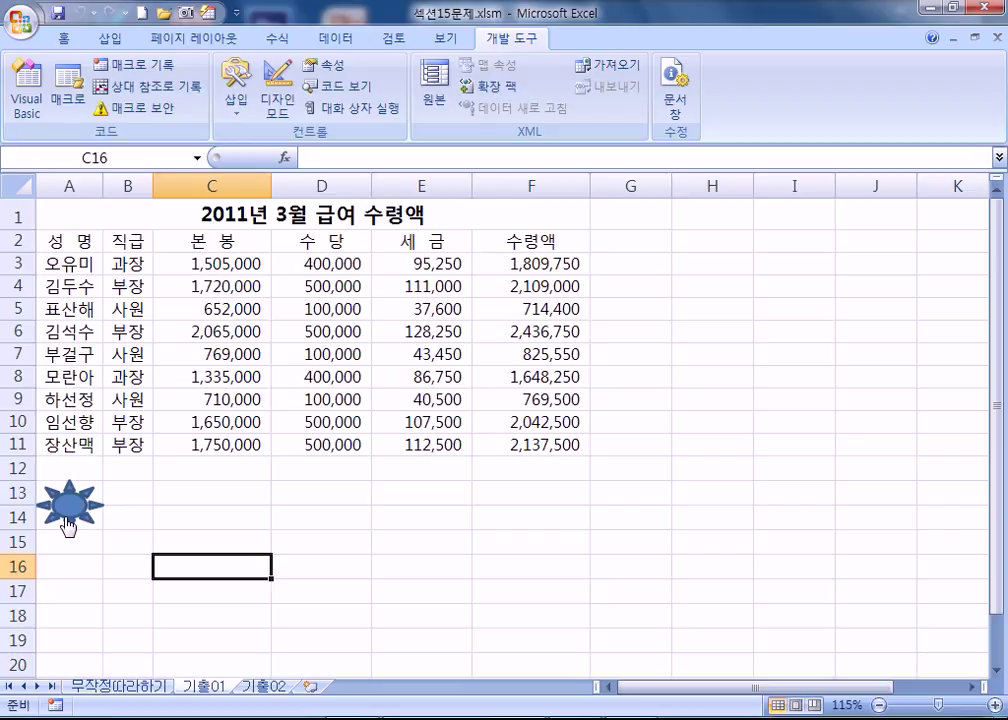
pyautogui.click(290, 545)
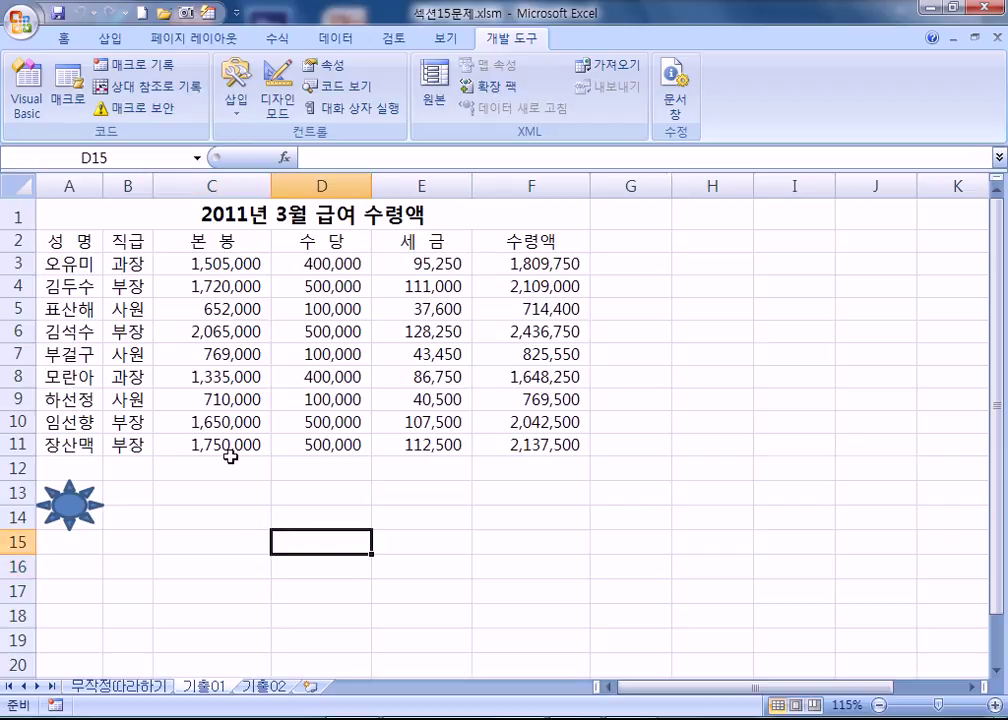
pyautogui.moveTo(78, 241); pyautogui.dragTo(522, 443)
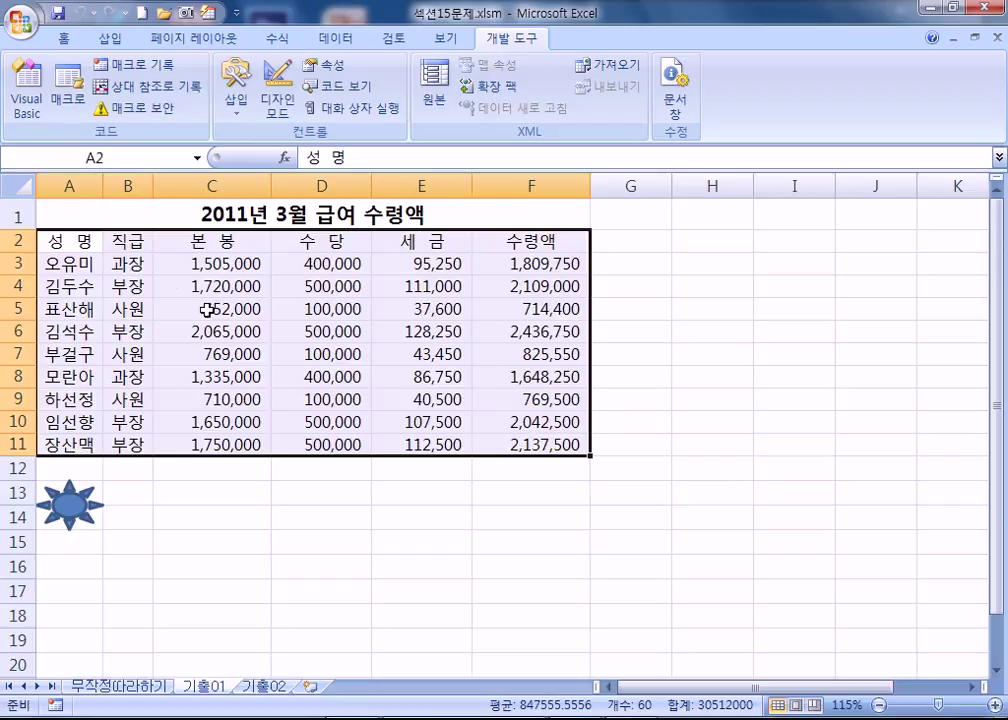
pyautogui.click(120, 687)
pyautogui.moveTo(63, 253); pyautogui.dragTo(333, 443)
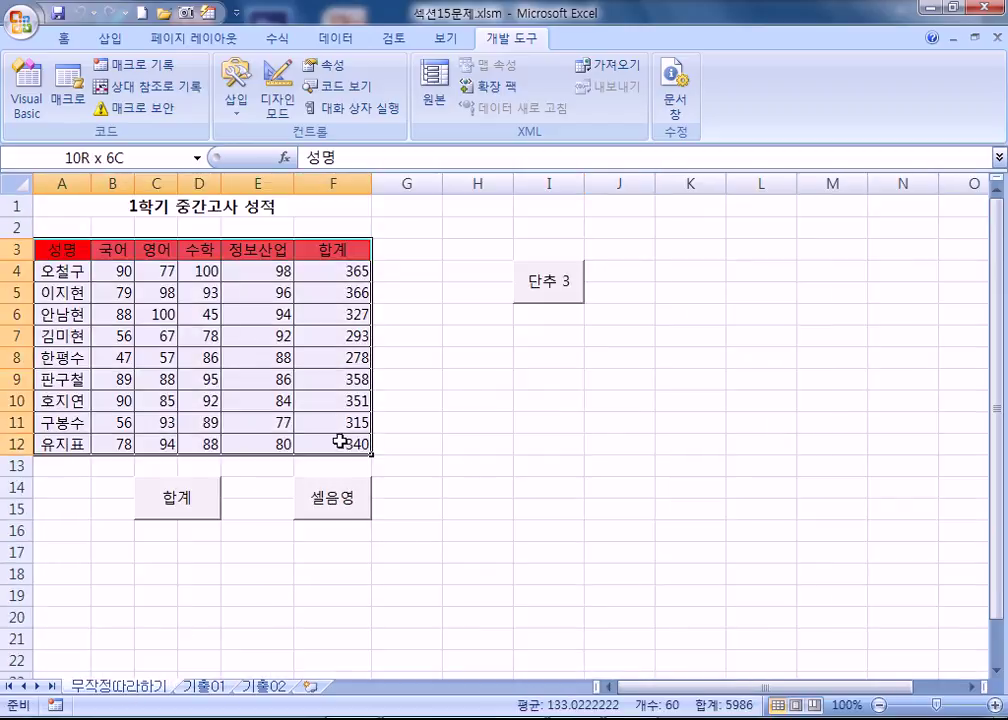
pyautogui.click(549, 487)
pyautogui.click(203, 687)
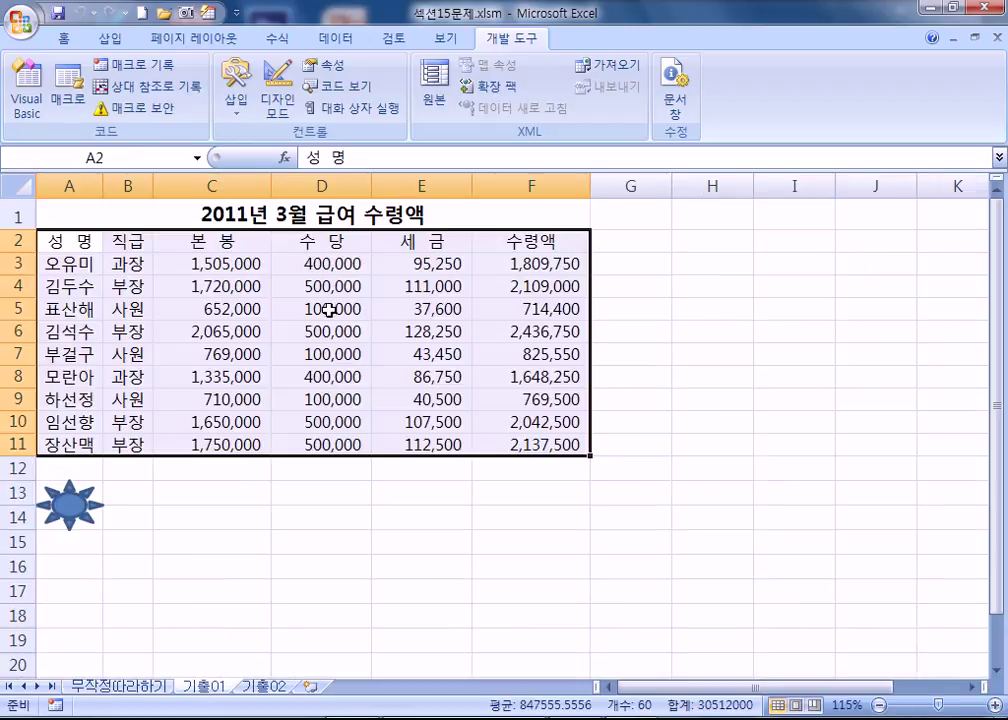
pyautogui.click(392, 494)
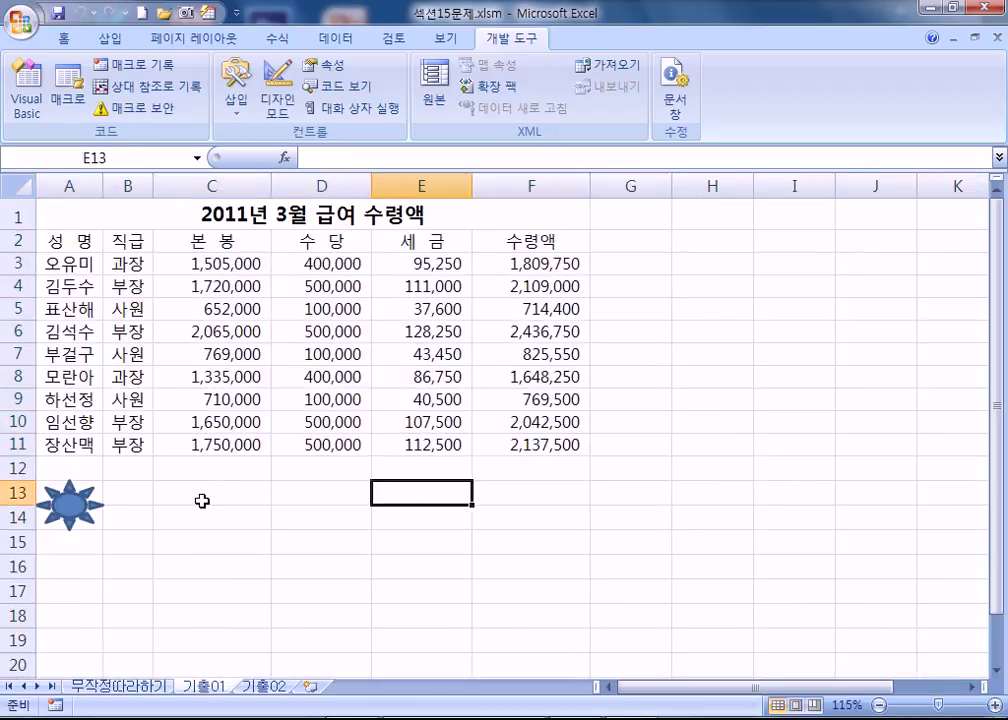
pyautogui.moveTo(164, 484); pyautogui.dragTo(236, 518)
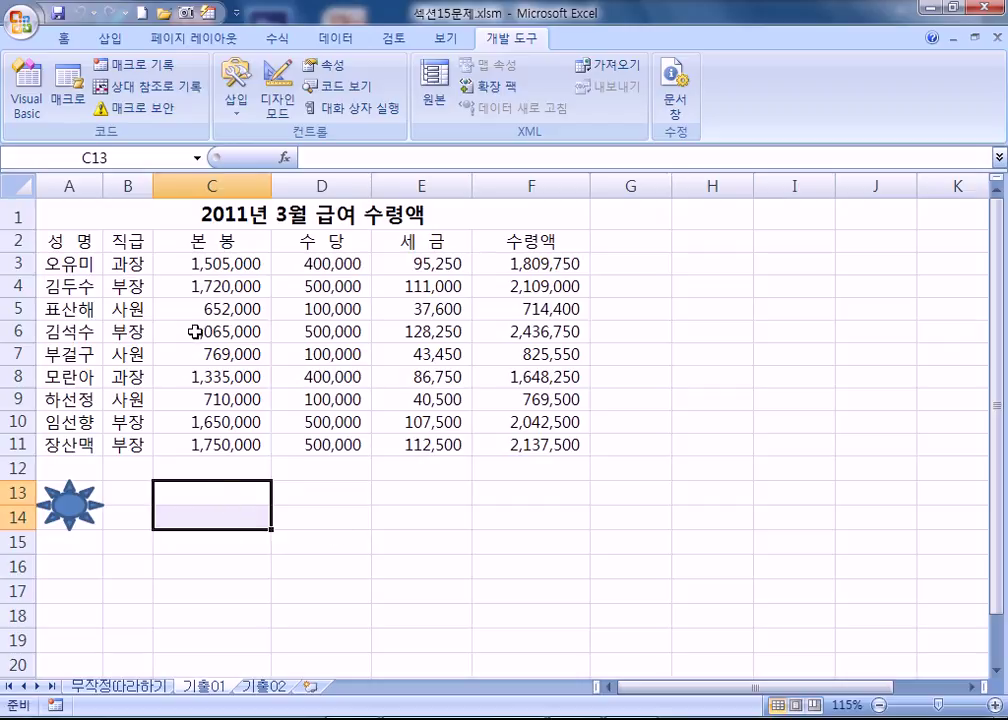
pyautogui.moveTo(80, 246); pyautogui.dragTo(520, 442)
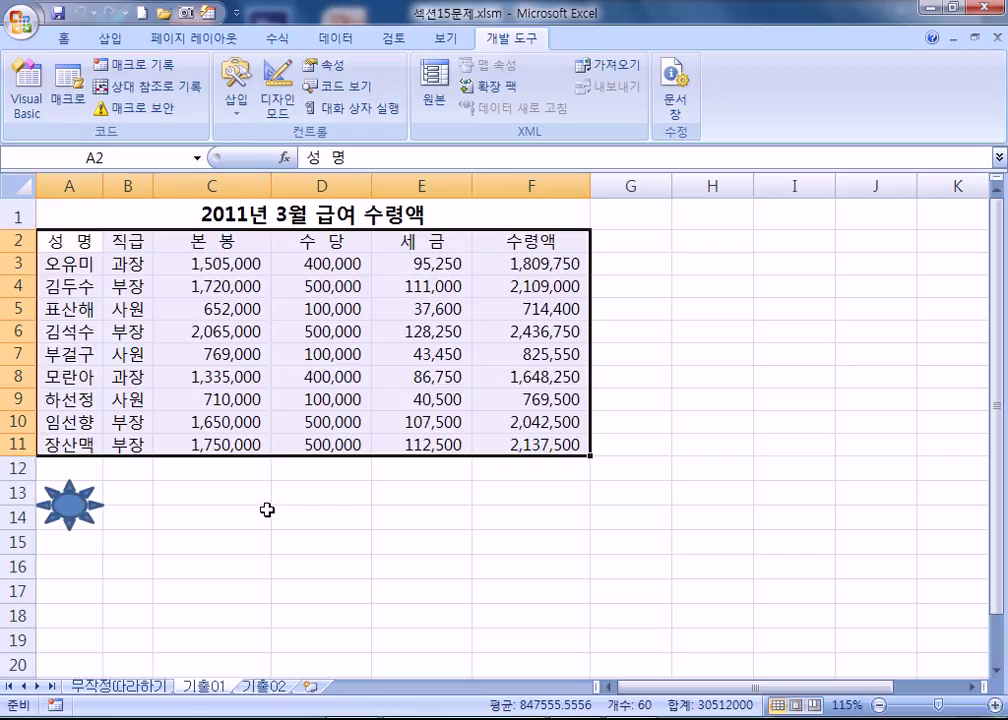
pyautogui.click(335, 515)
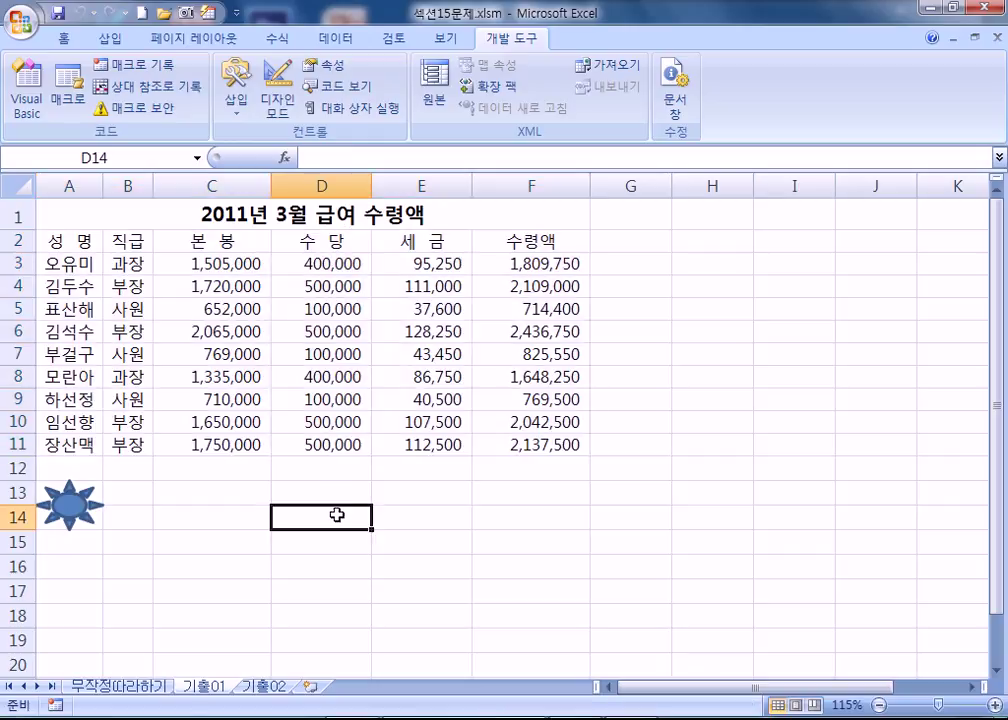
# Step: Draw a bevel shape covering cells C13:C14 on 기출01, about 2.8 cm wide and 1.2 cm high, and leave it selected
pyautogui.click(110, 40)
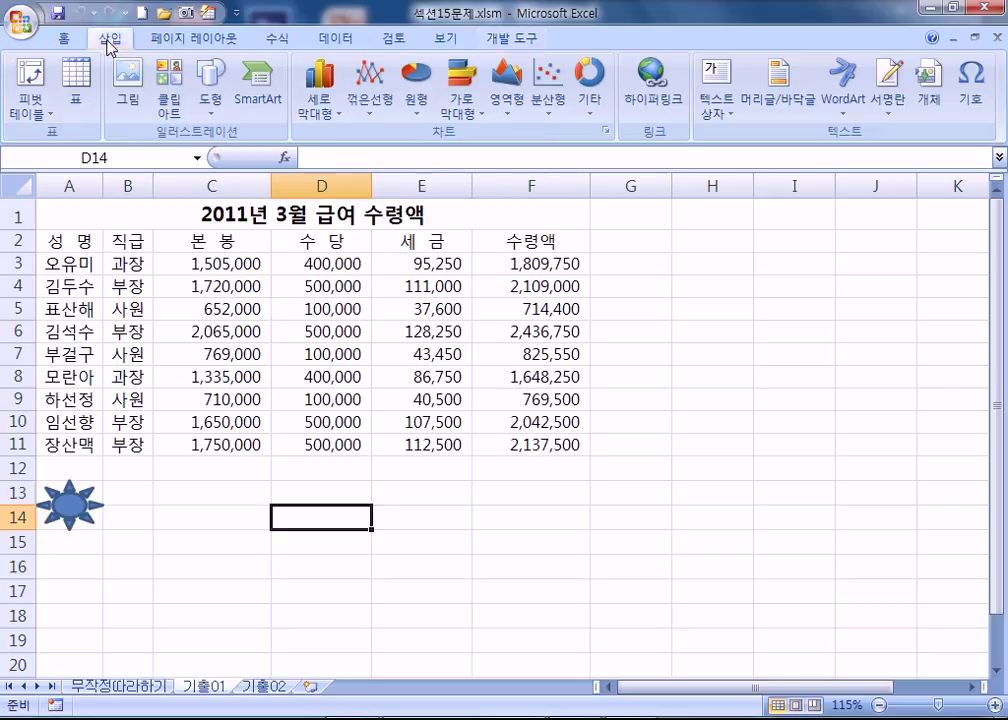
pyautogui.click(210, 85)
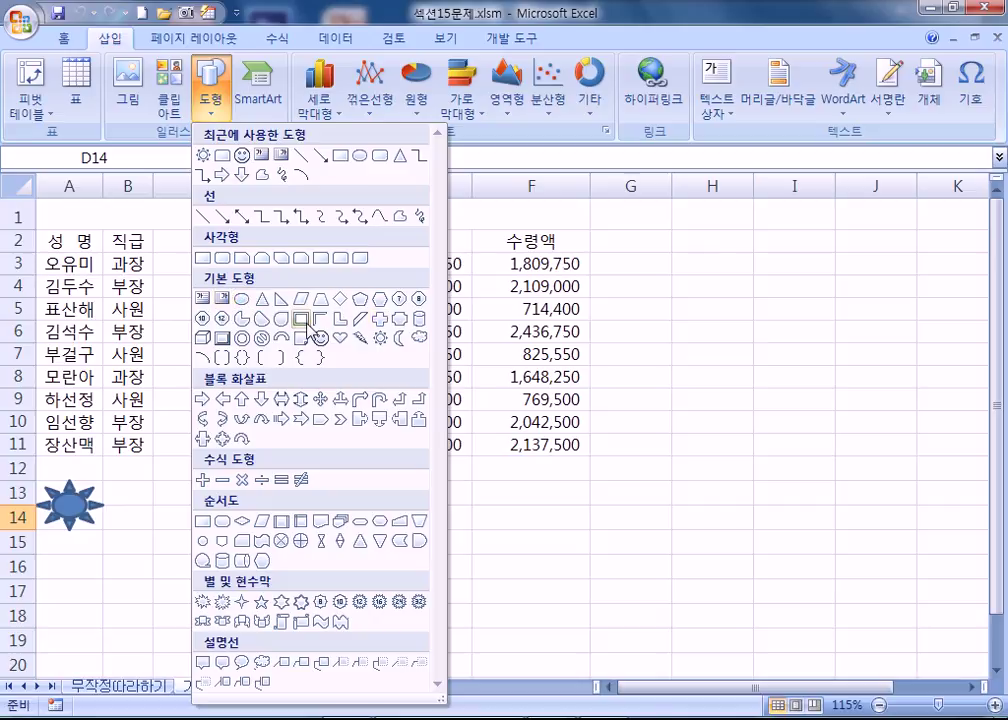
pyautogui.click(222, 339)
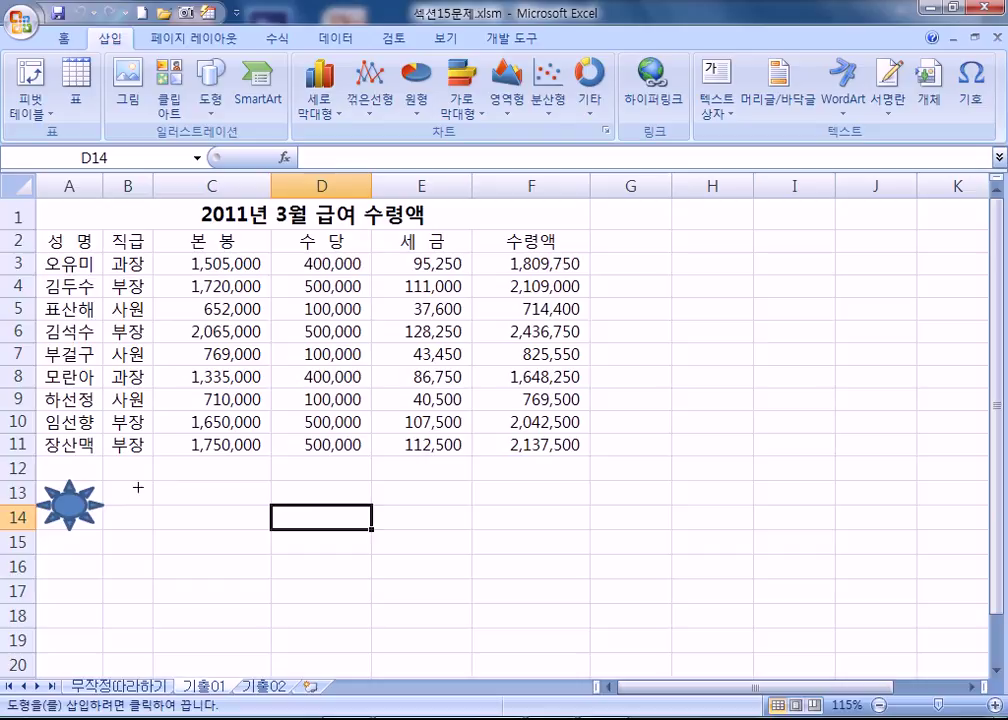
pyautogui.moveTo(153, 479); pyautogui.dragTo(259, 531)
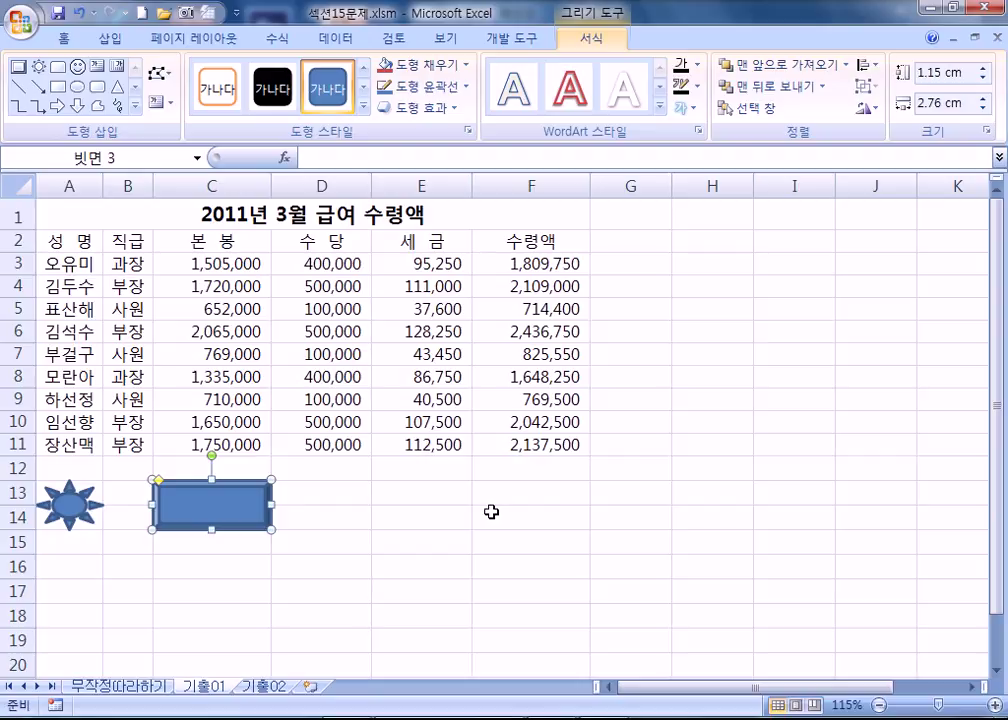
pyautogui.scroll(-1, 207, 481)
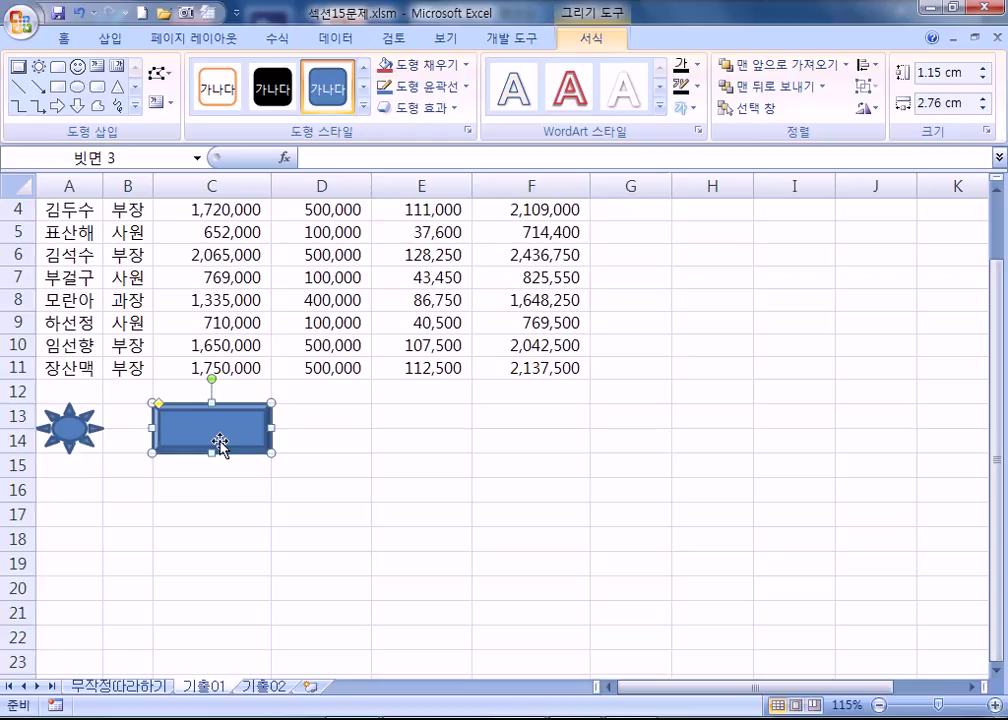
pyautogui.click(356, 512)
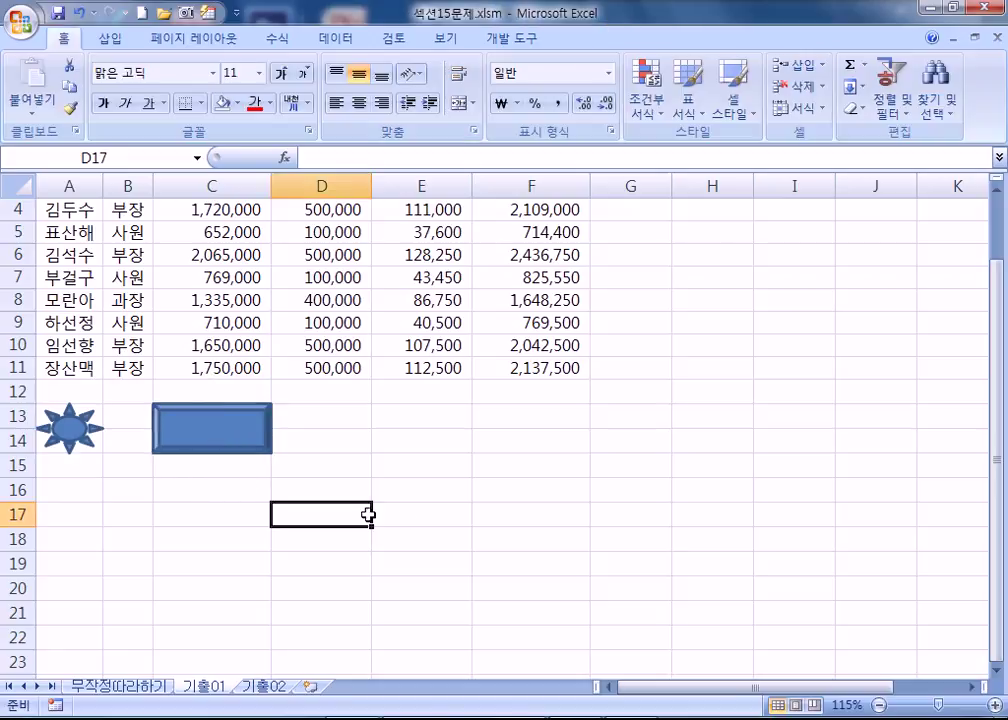
pyautogui.click(268, 428)
pyautogui.scroll(1, 407, 513)
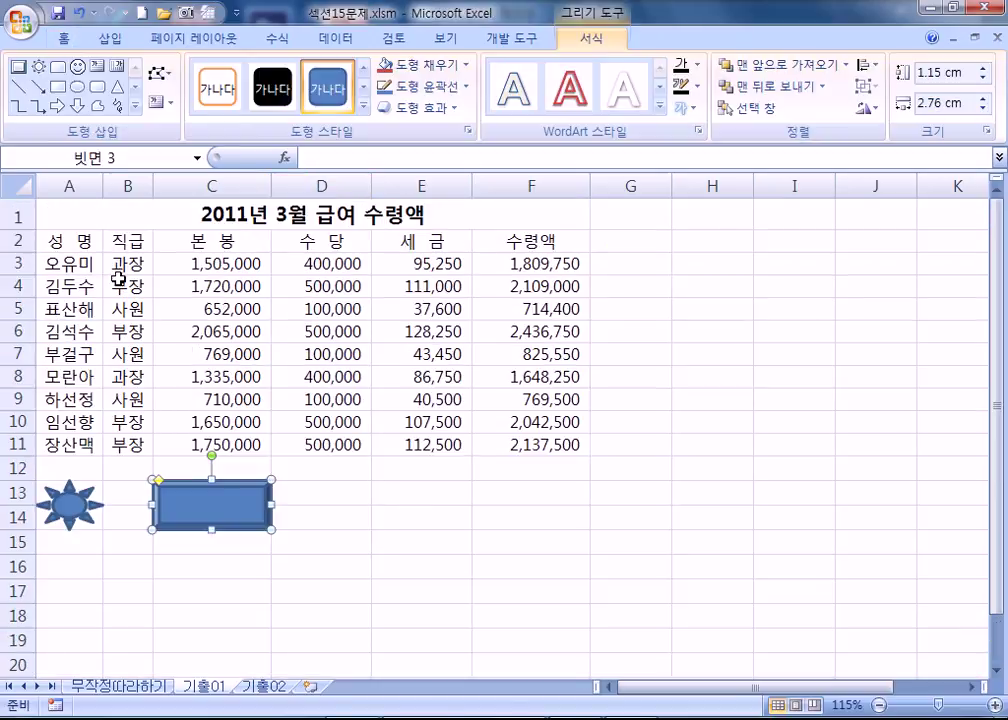
# Step: Assign a new macro named 서식 to the bevel shape and start recording it in the current workbook
pyautogui.rightClick(231, 512)
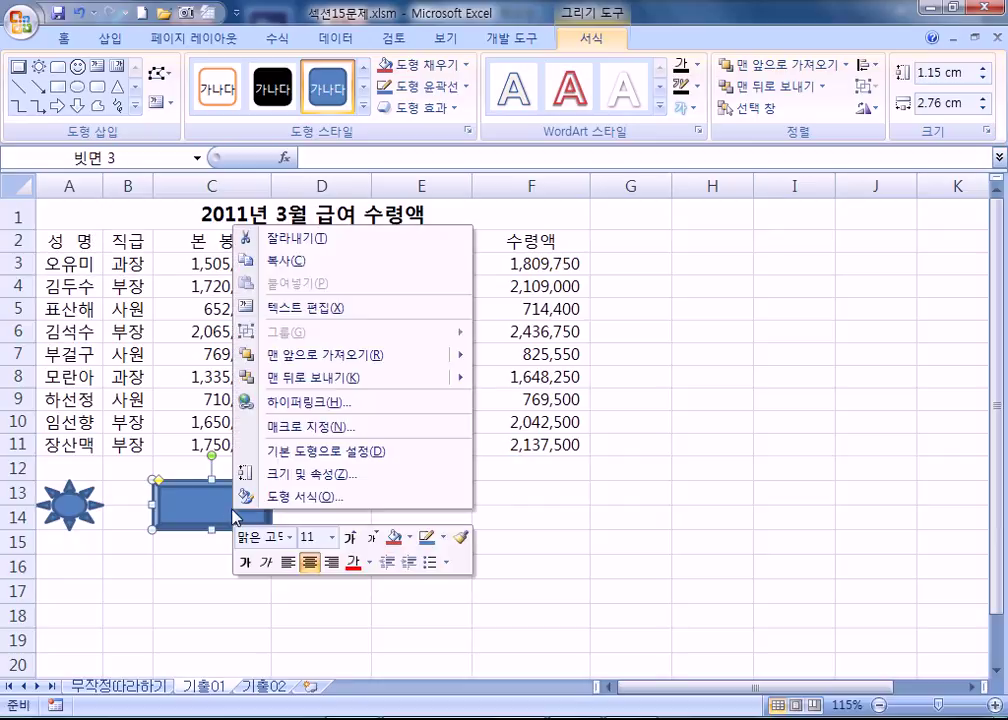
pyautogui.click(288, 432)
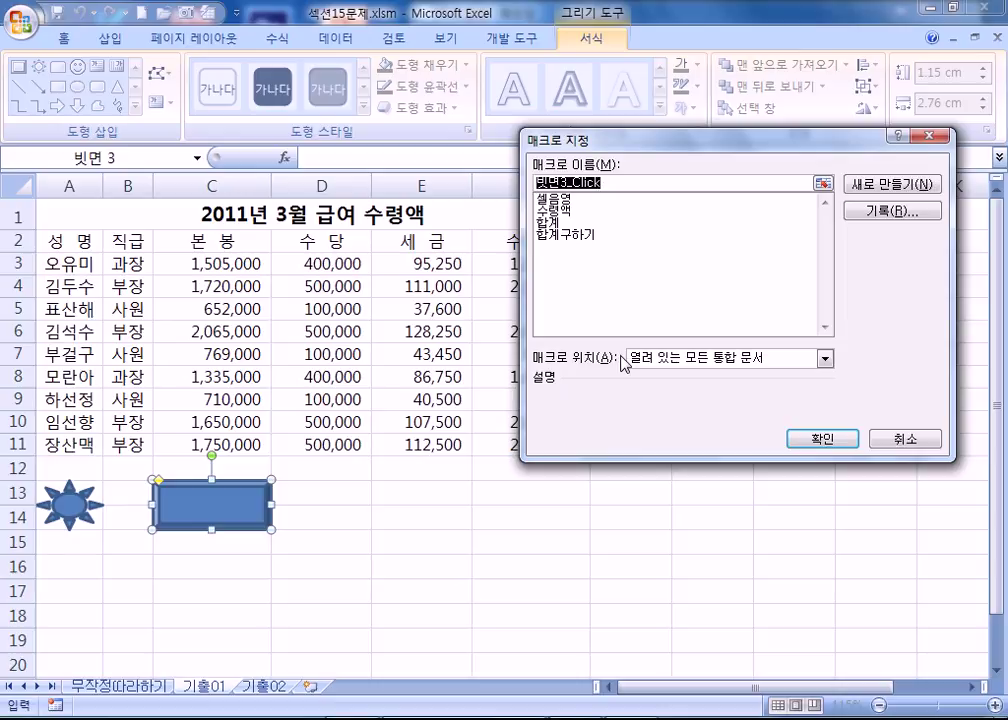
pyautogui.write('ㅅㅓ셀')
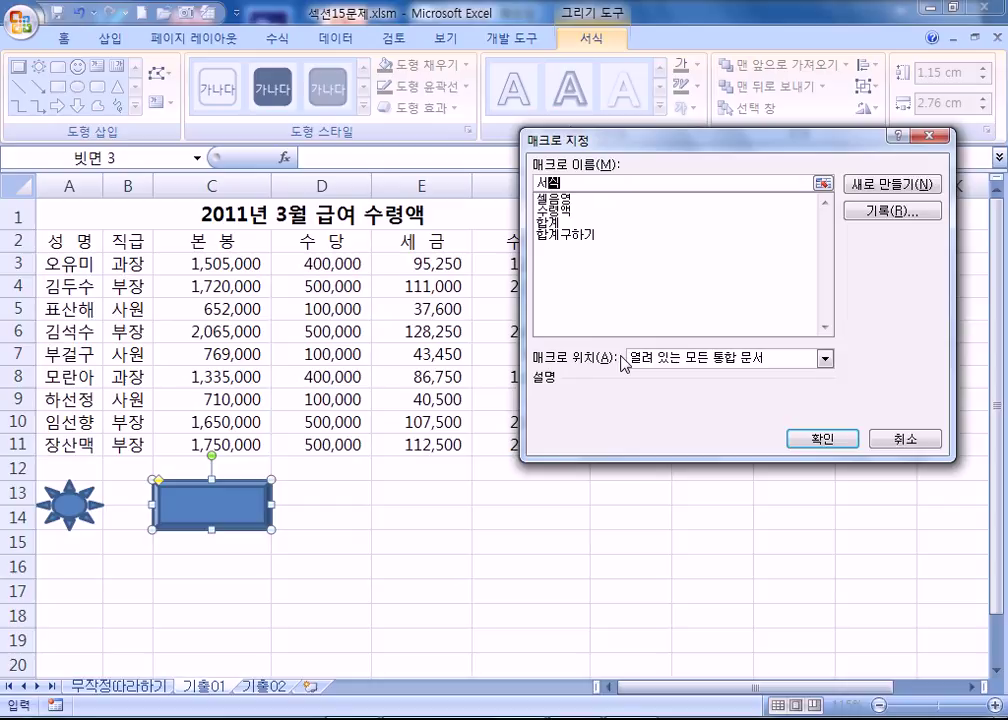
pyautogui.click(578, 183)
pyautogui.click(890, 213)
pyautogui.click(654, 218)
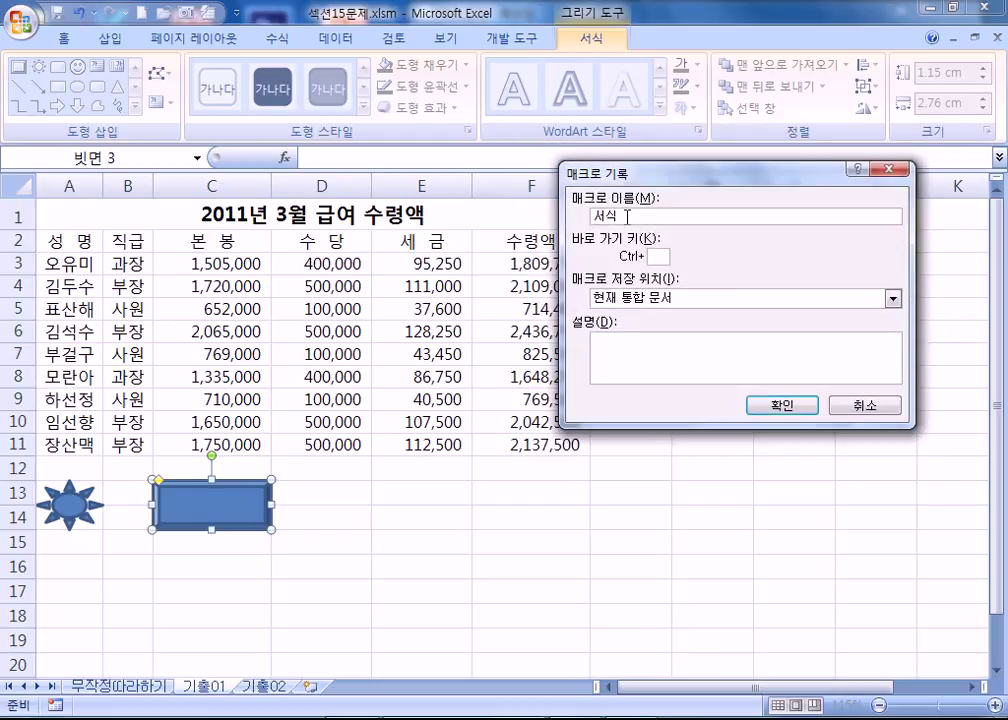
pyautogui.click(780, 406)
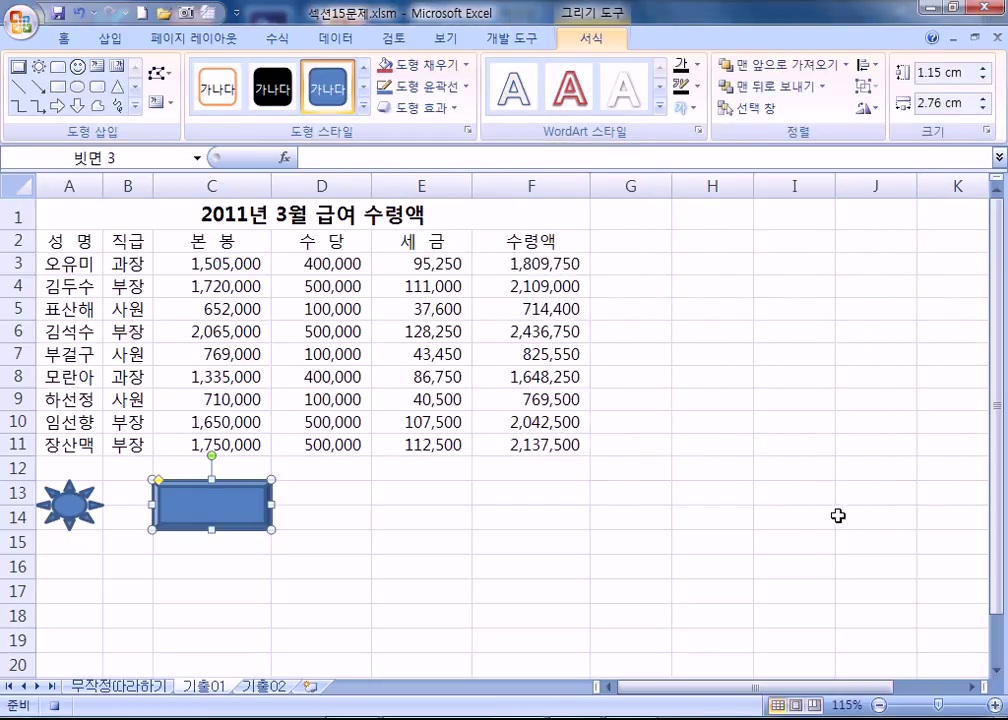
# Step: Apply all borders to the pay table A2:F11 while recording, and stop recording the 서식 macro
pyautogui.moveTo(50, 240); pyautogui.dragTo(526, 437)
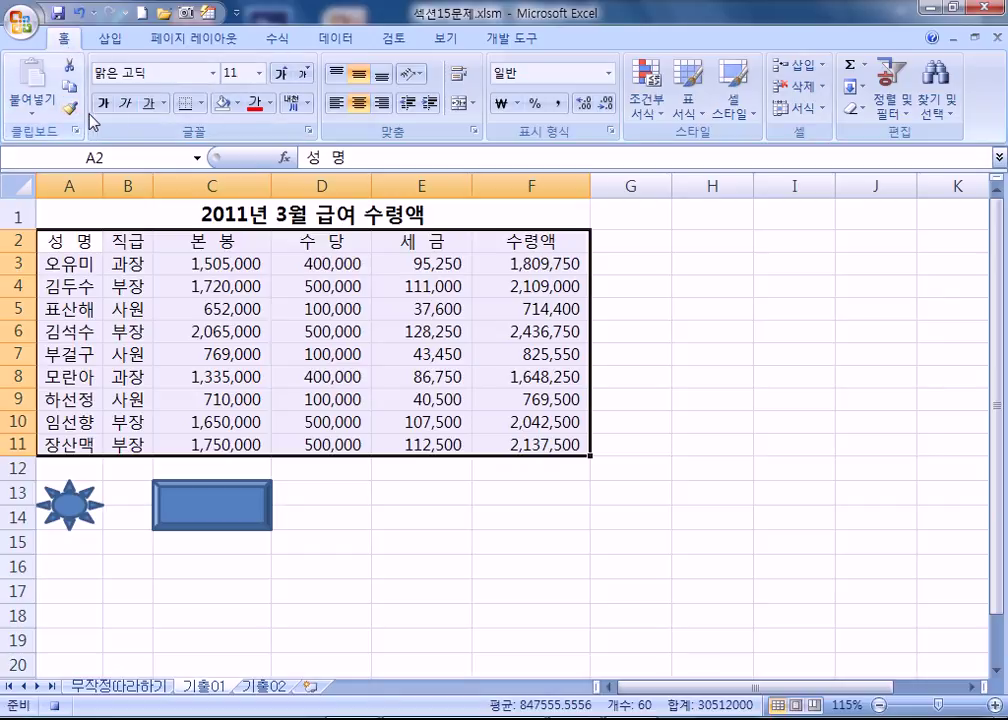
pyautogui.click(203, 104)
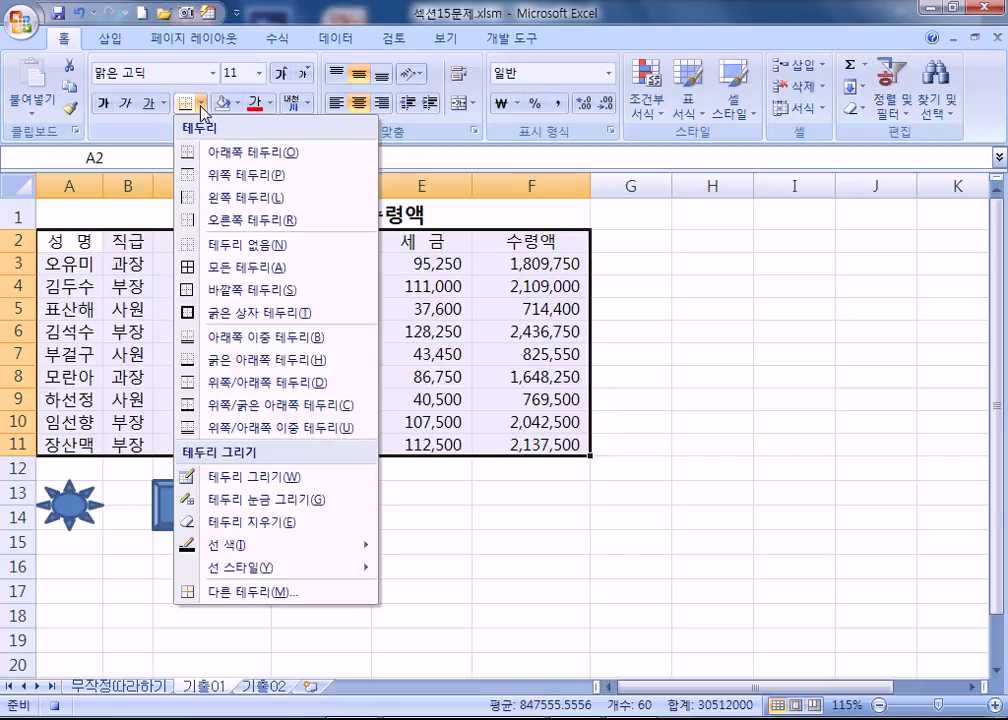
pyautogui.click(246, 270)
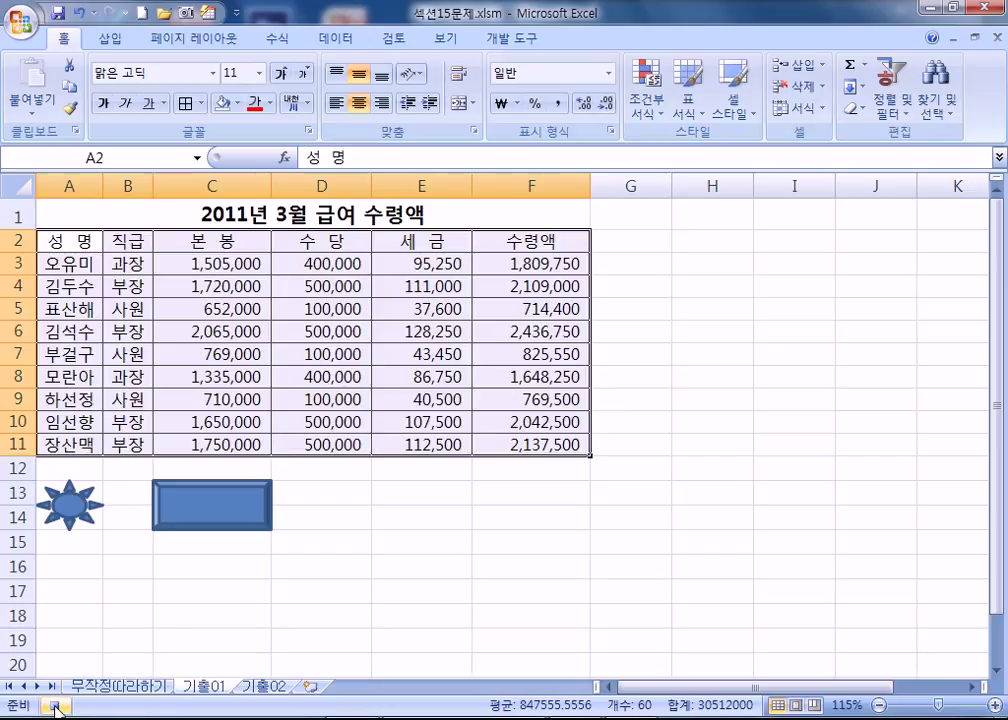
pyautogui.click(676, 589)
# Step: Remove all borders from A2:F11 and clear the 수령액 values in F3:F11 to prepare a test of both macros
pyautogui.moveTo(60, 241); pyautogui.dragTo(500, 436)
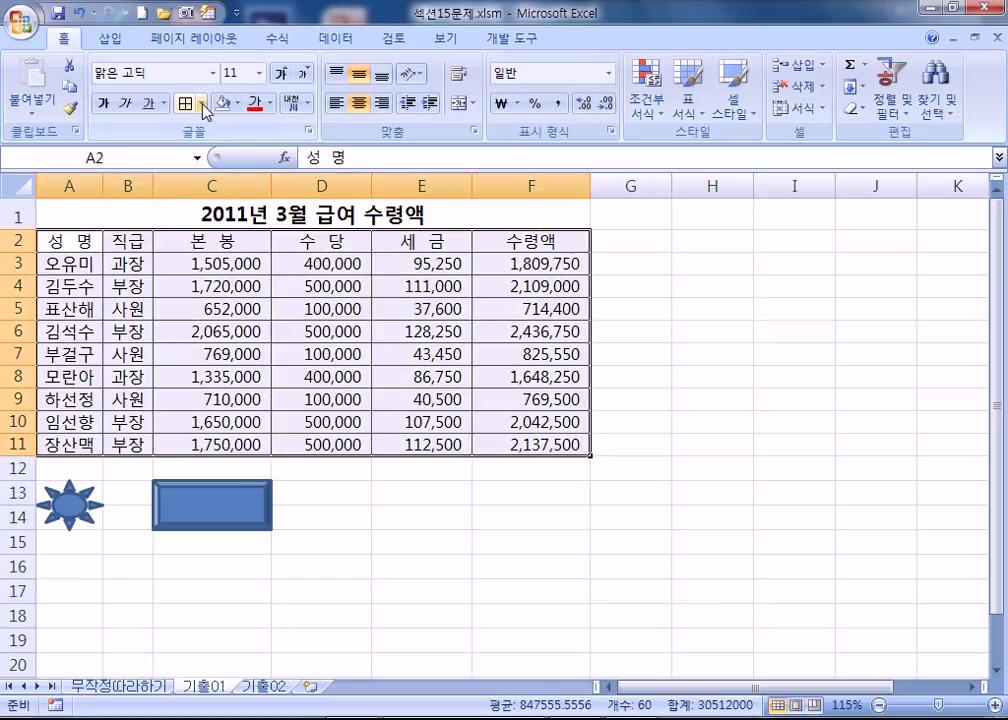
pyautogui.click(201, 103)
pyautogui.click(228, 245)
pyautogui.click(625, 519)
pyautogui.moveTo(524, 266); pyautogui.dragTo(527, 444)
pyautogui.press('Delete')
pyautogui.click(711, 497)
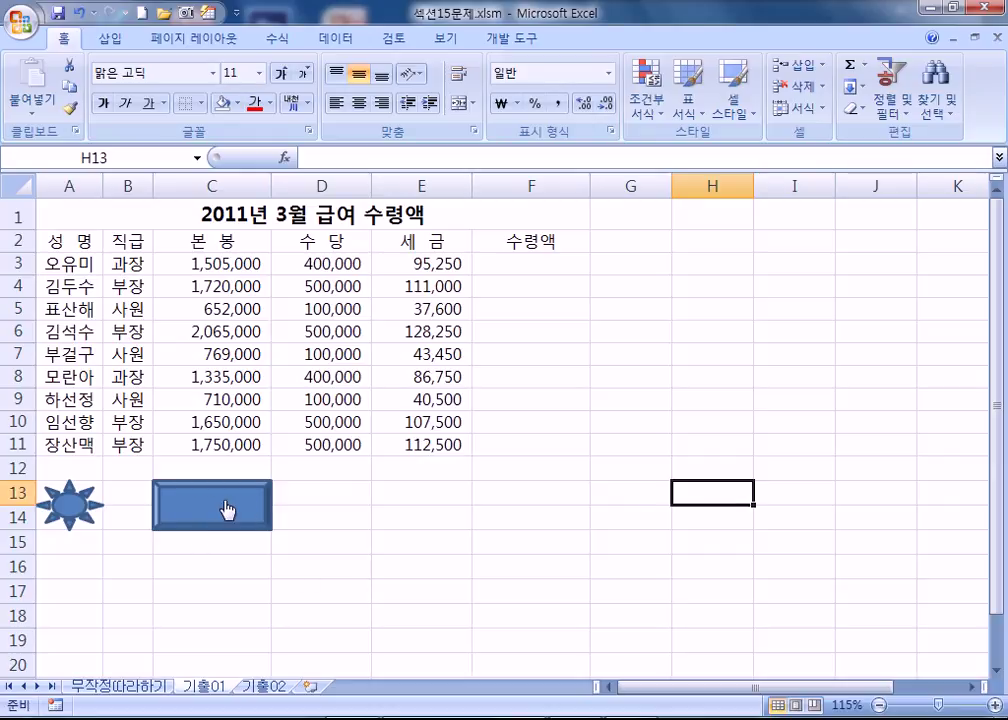
# Step: Run the 서식 macro from the bevel shape and the 수령액 macro from the sun shape, and deselect the table
pyautogui.click(222, 508)
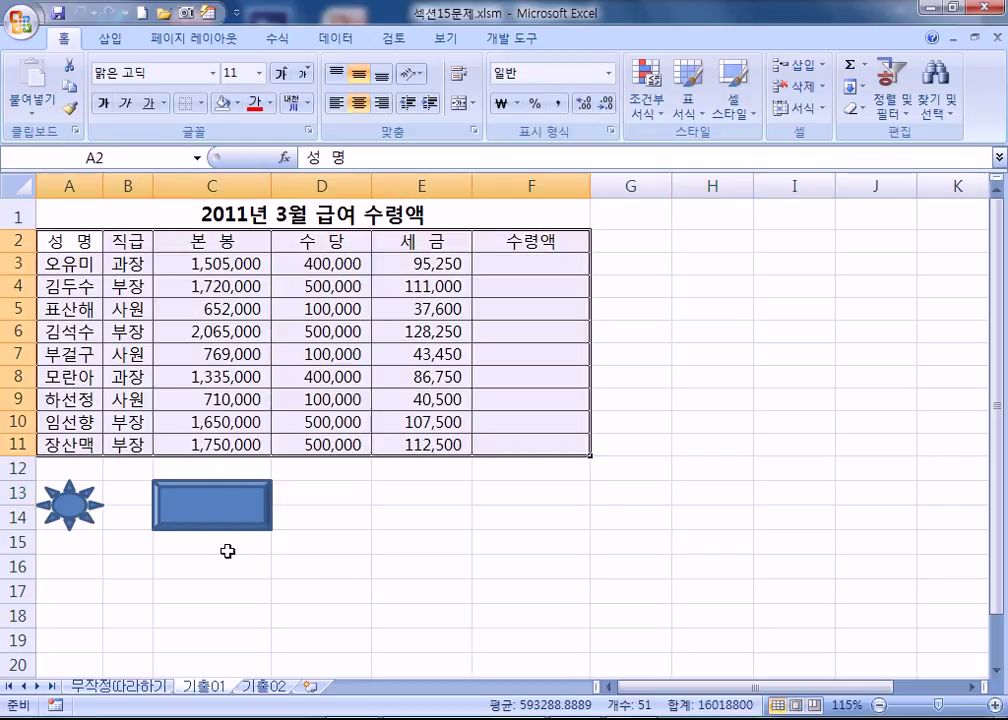
pyautogui.click(63, 508)
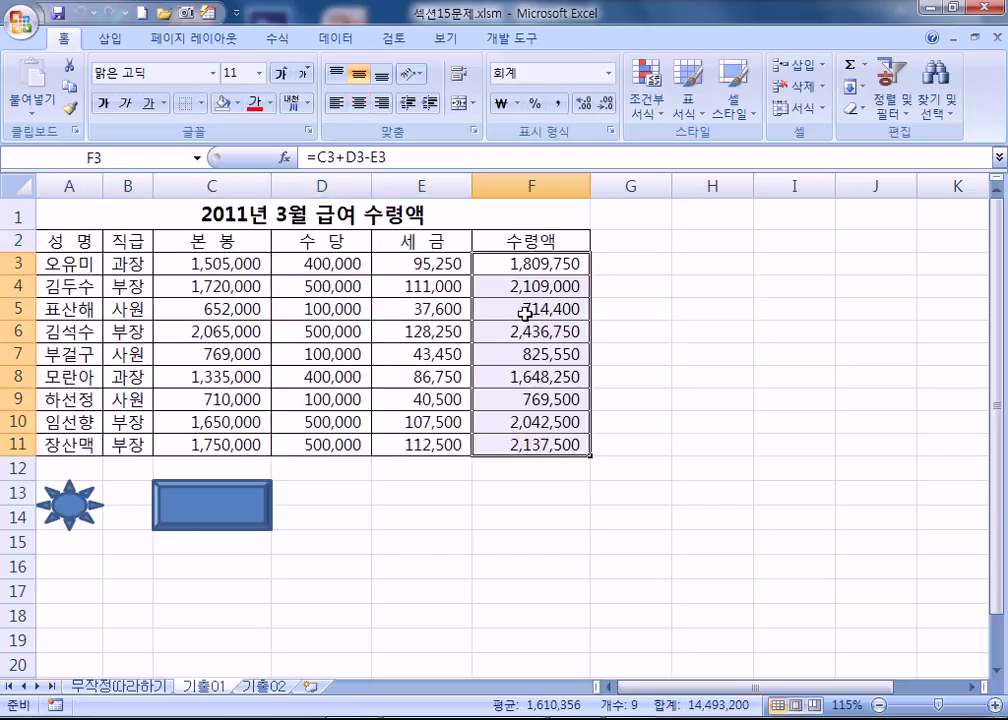
pyautogui.click(682, 556)
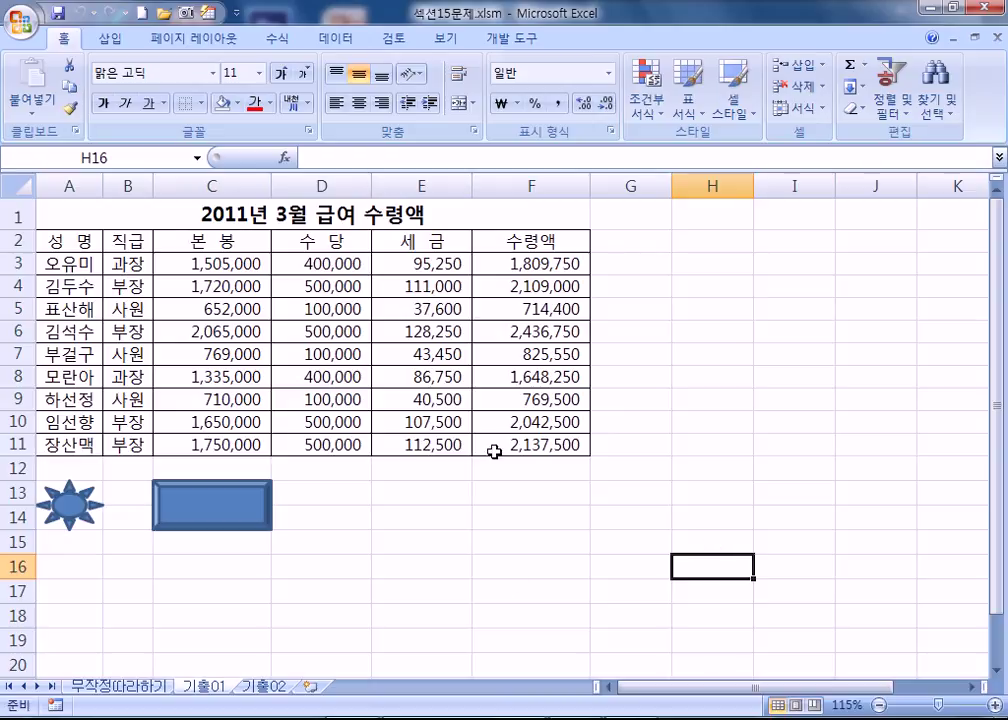
pyautogui.click(264, 690)
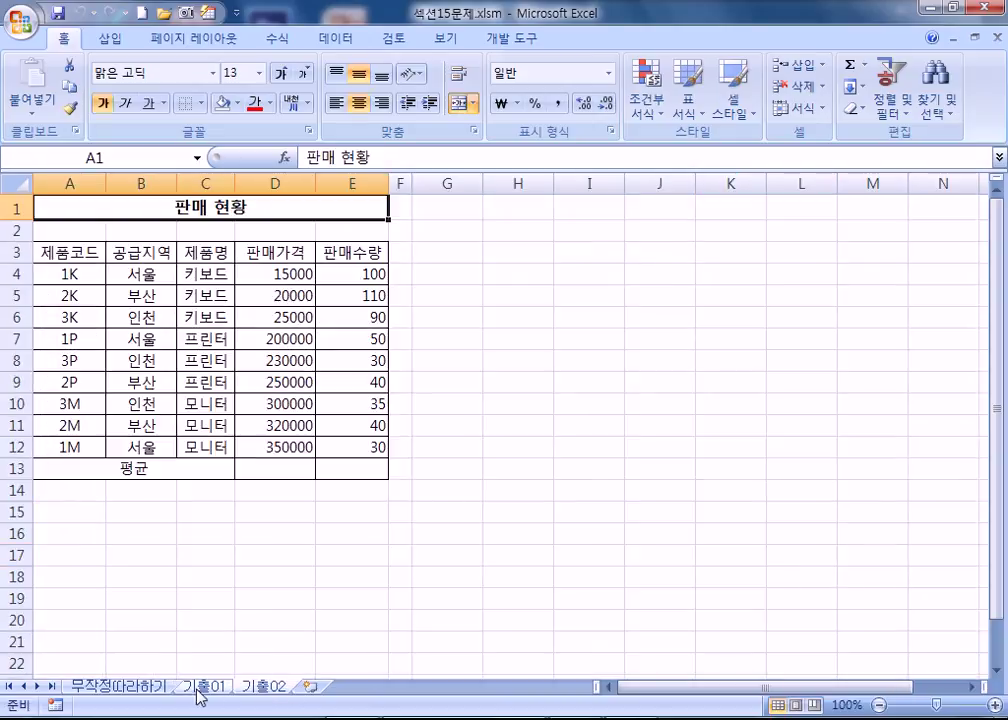
pyautogui.click(215, 690)
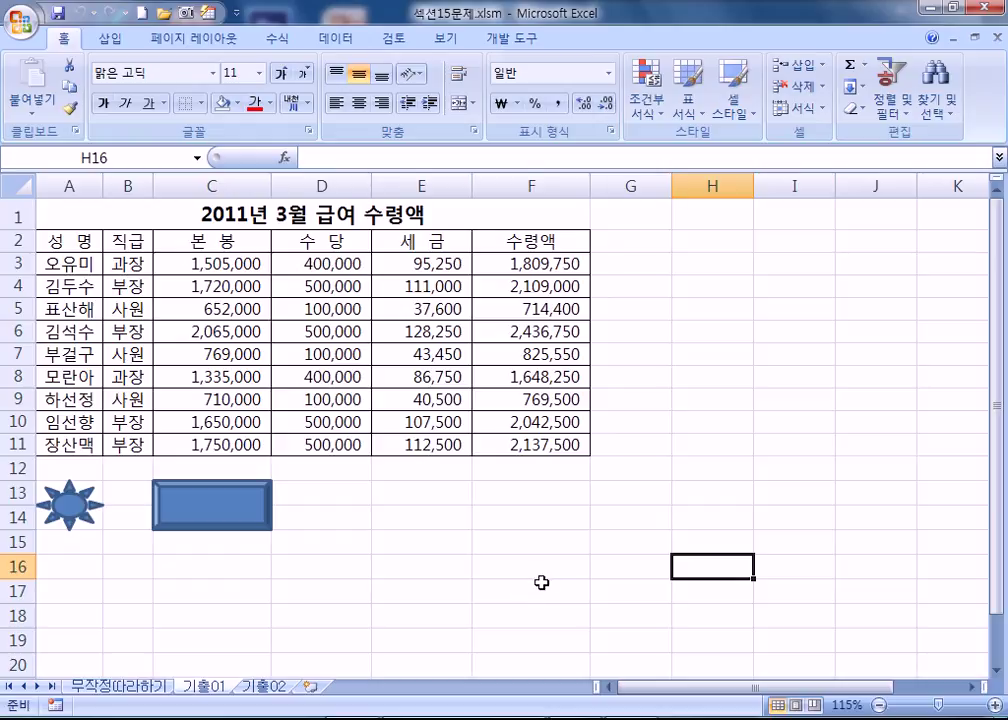